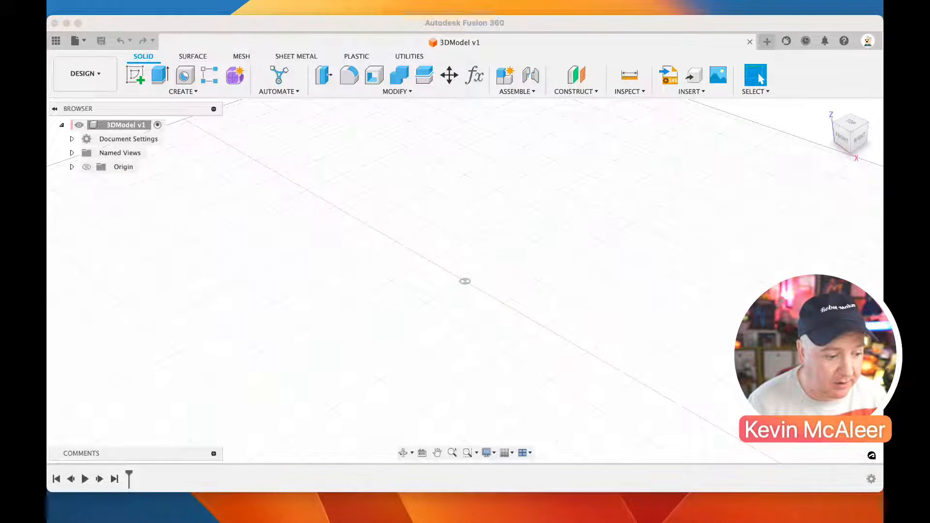
Create a new internal standard component in the design and leave the Appearance settings without changes
{"action": "left_click", "coordinate": [121, 146]}
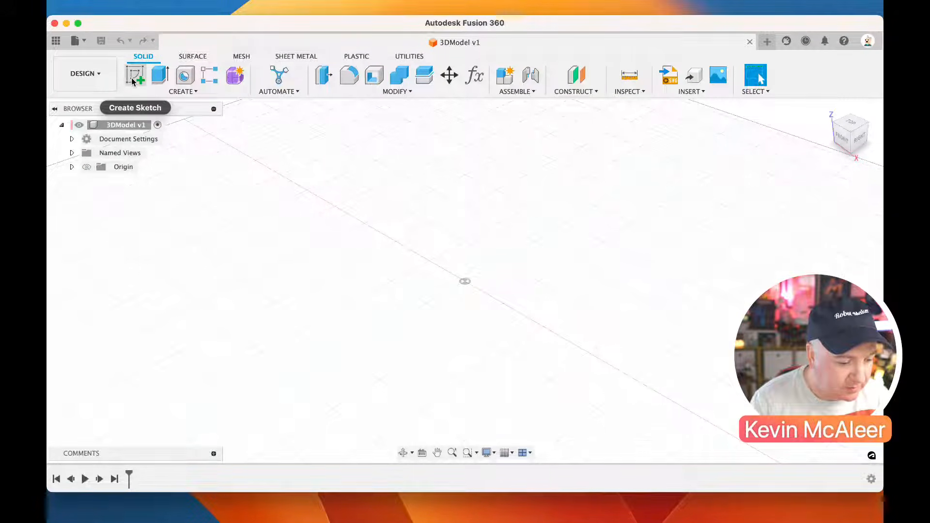
{"action": "left_click", "coordinate": [523, 97]}
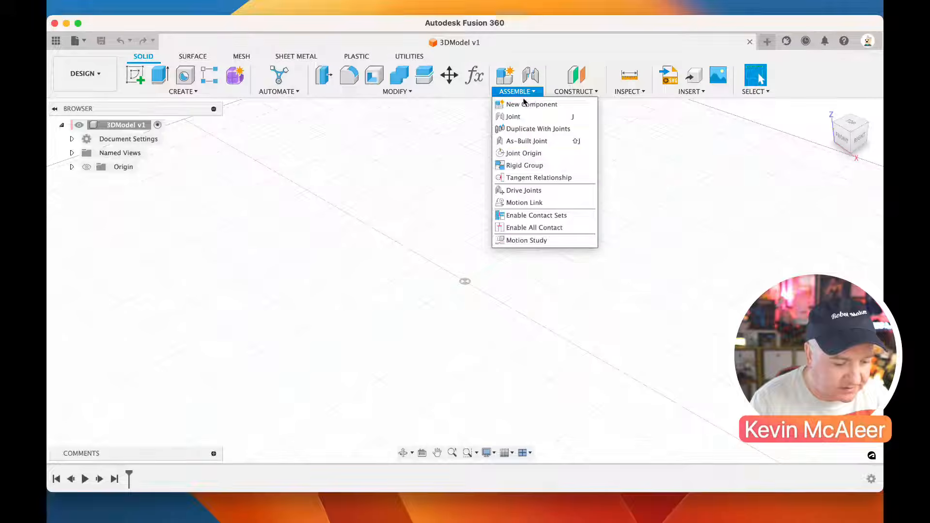
{"action": "left_click", "coordinate": [525, 104]}
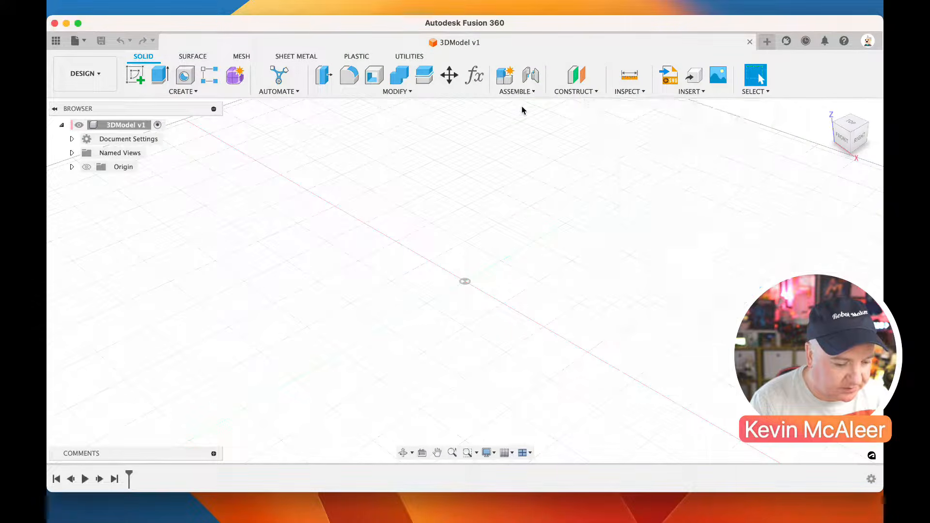
{"action": "left_click", "coordinate": [658, 310]}
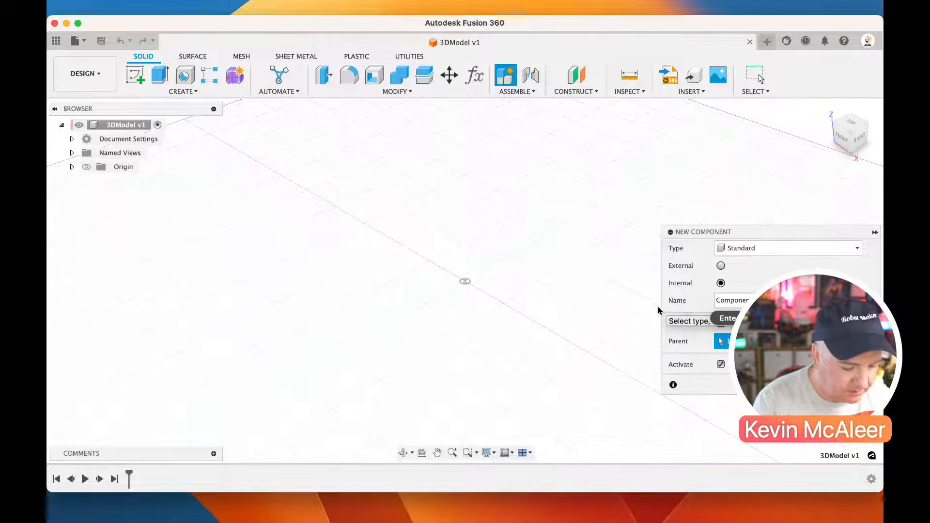
{"action": "type", "text": "ase"}
{"action": "key", "text": "Return"}
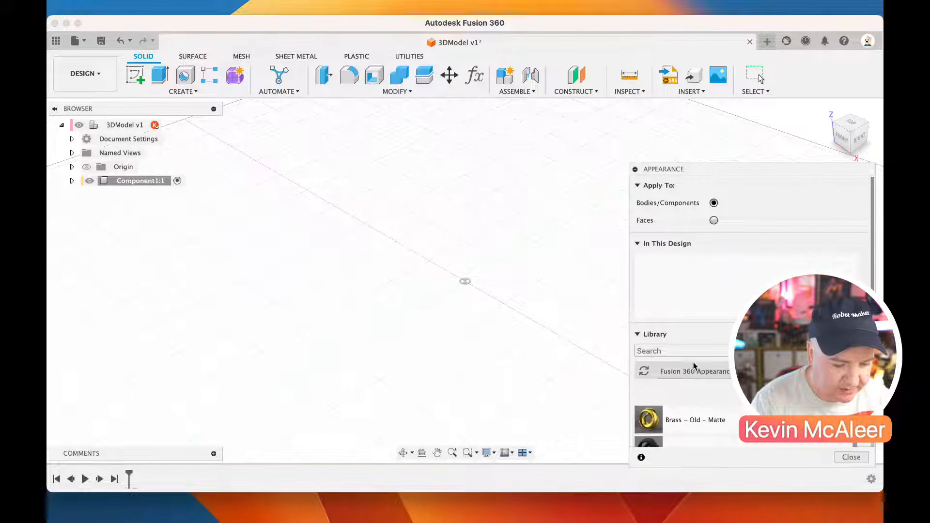
{"action": "key", "text": "Escape"}
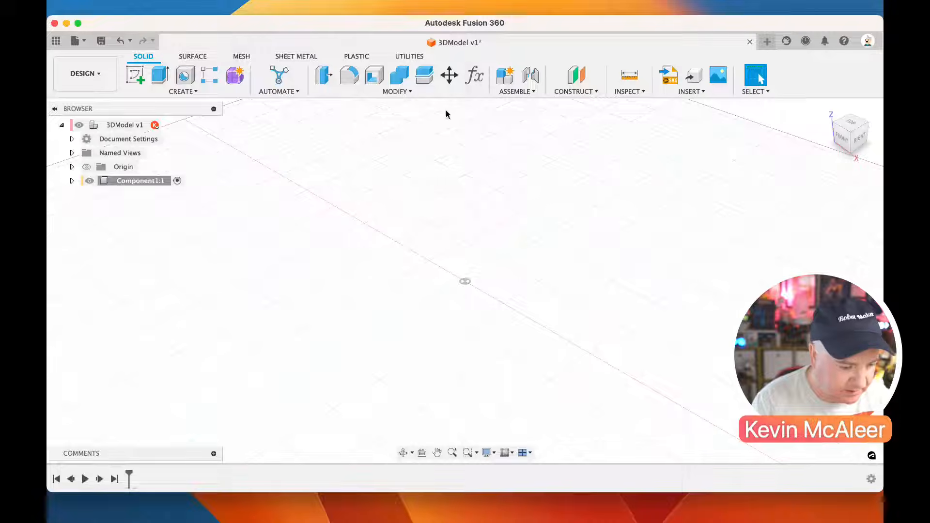
Create an internal component named Case inside the first component
{"action": "left_click", "coordinate": [529, 93]}
{"action": "left_click", "coordinate": [519, 105]}
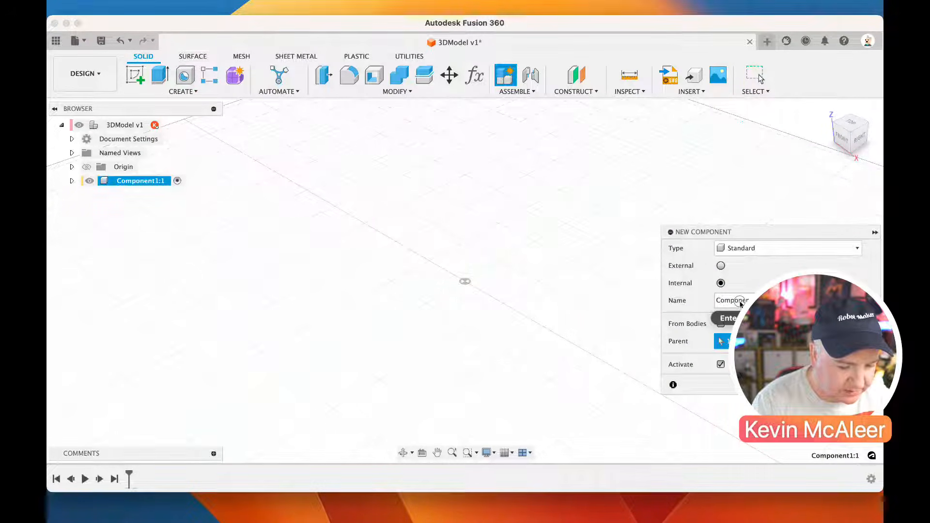
{"action": "type", "text": "Case"}
{"action": "key", "text": "Return"}
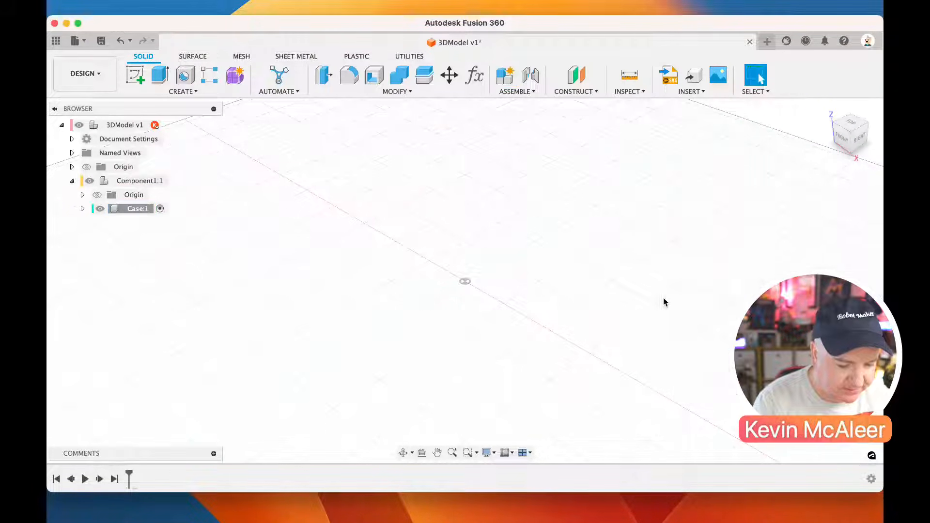
Sketch a closed eight-sided controller outline with two angled grips on the horizontal plane, with an inner edge about 70 mm long
{"action": "left_click", "coordinate": [136, 75]}
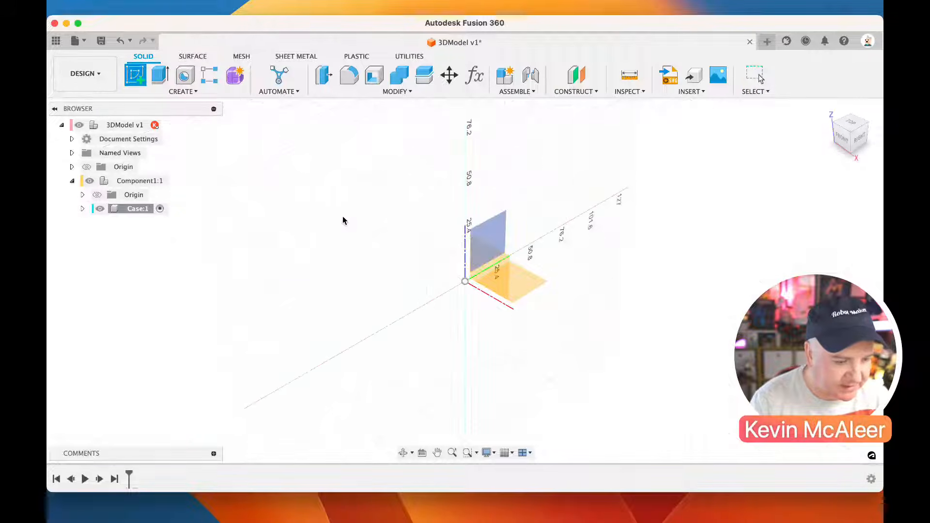
{"action": "left_click", "coordinate": [545, 288]}
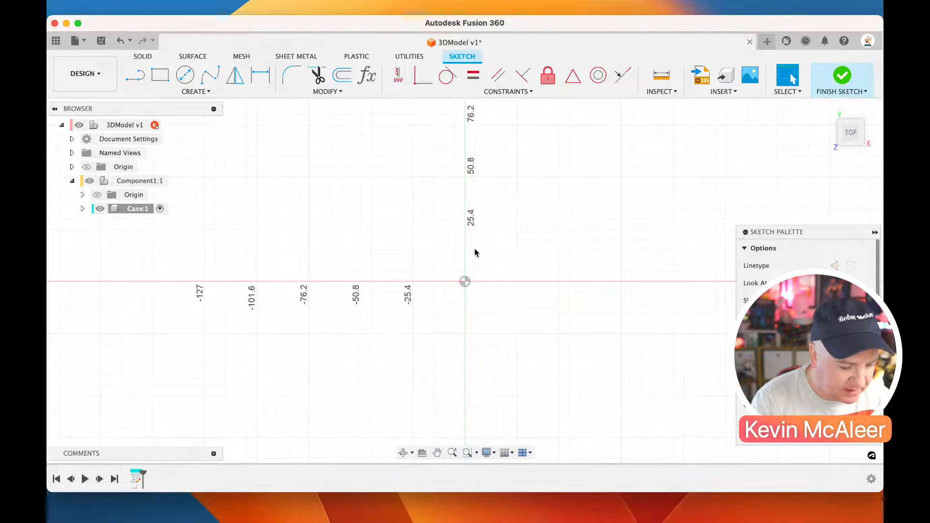
{"action": "key", "text": "l"}
{"action": "left_click", "coordinate": [393, 164]}
{"action": "left_click_drag", "start_coordinate": [538, 164], "coordinate": [651, 308]}
{"action": "left_click", "coordinate": [660, 313]}
{"action": "left_click", "coordinate": [599, 367]}
{"action": "left_click", "coordinate": [524, 291]}
{"action": "left_click", "coordinate": [380, 299]}
{"action": "left_click", "coordinate": [344, 375]}
{"action": "left_click", "coordinate": [279, 339]}
{"action": "left_click", "coordinate": [393, 165]}
{"action": "key", "text": "Escape"}
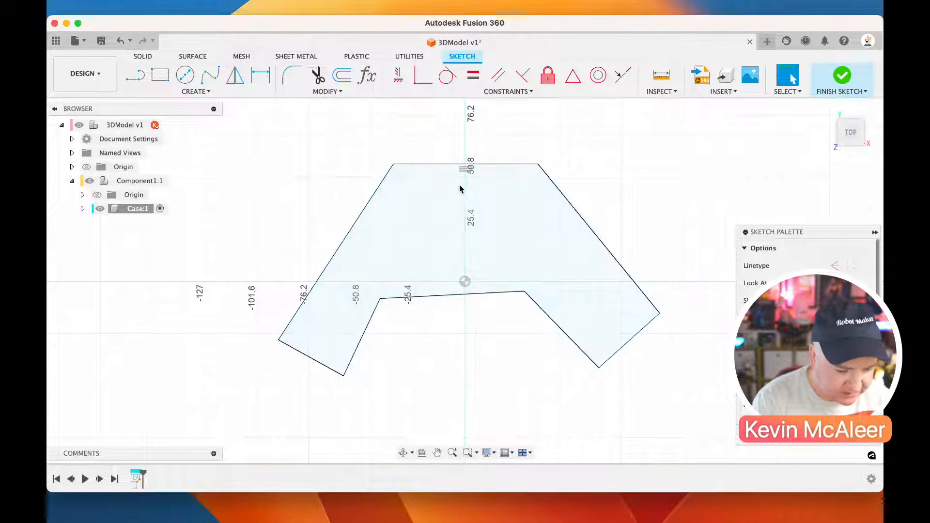
Make the inner edge between the grips horizontal and constrain its midpoint to the origin
{"action": "left_click", "coordinate": [432, 296]}
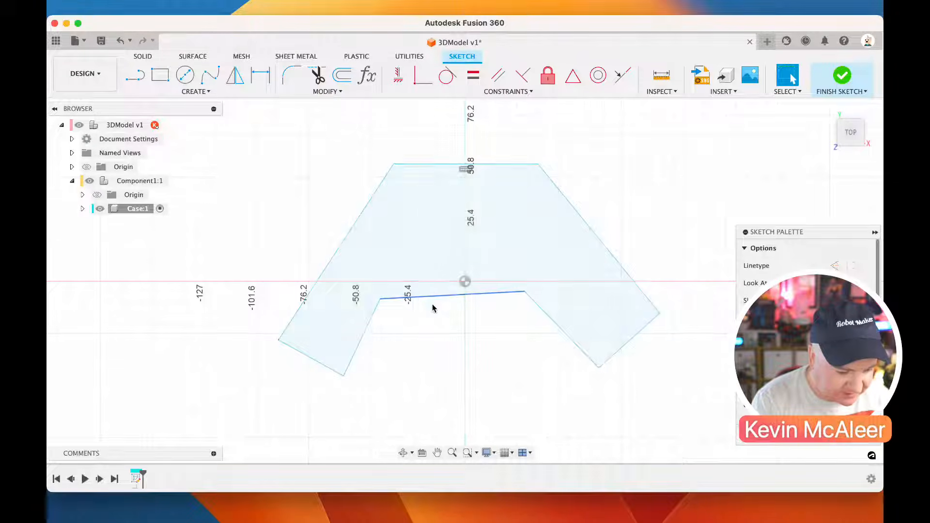
{"action": "left_click", "coordinate": [397, 75]}
{"action": "left_click", "coordinate": [572, 75]}
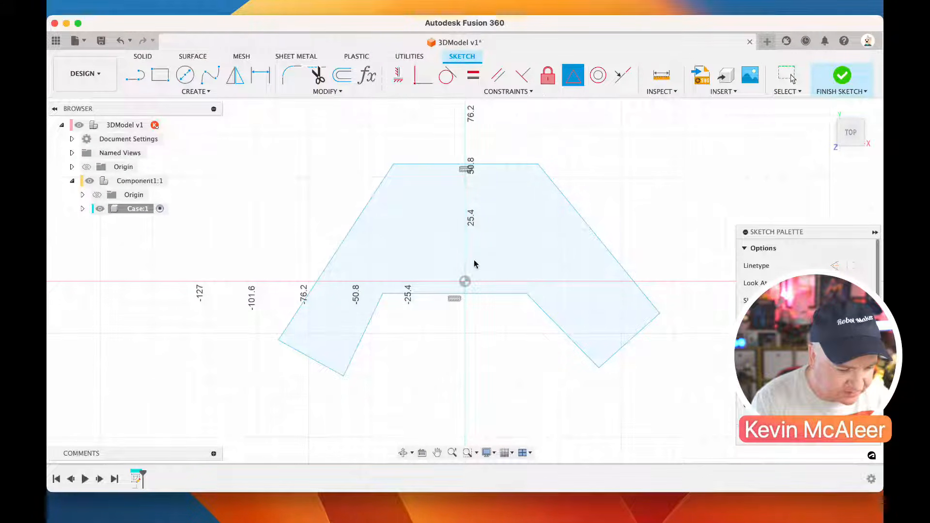
{"action": "left_click", "coordinate": [464, 281]}
{"action": "left_click", "coordinate": [477, 293]}
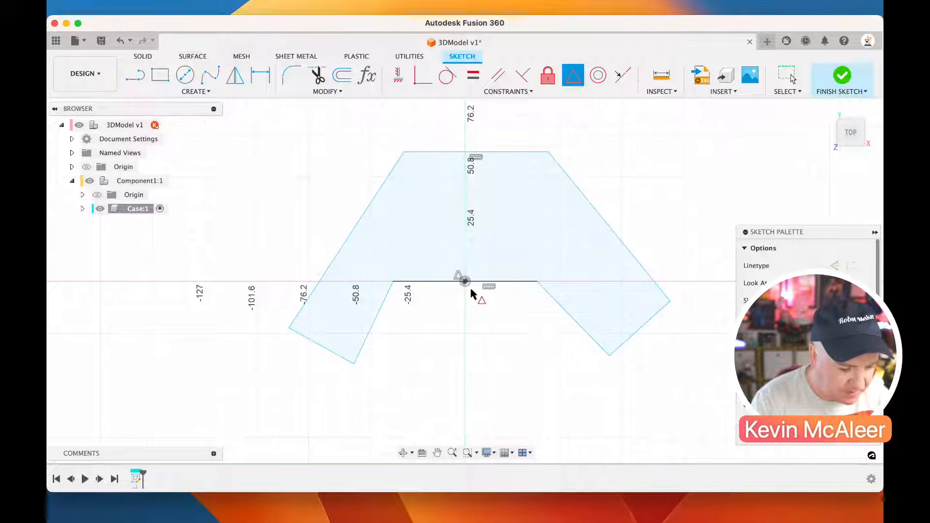
{"action": "key", "text": "Escape"}
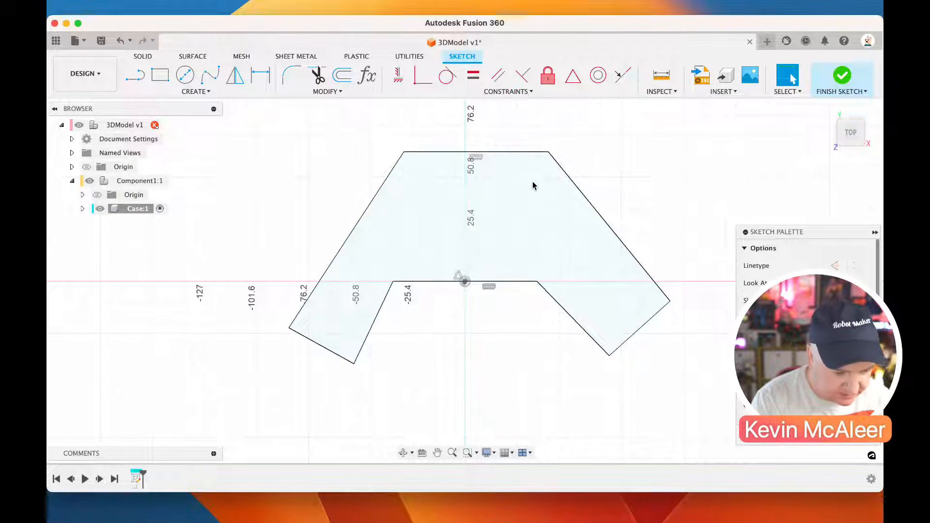
Draw a vertical construction line from the origin to the midpoint of the outline's top edge
{"action": "key", "text": "l"}
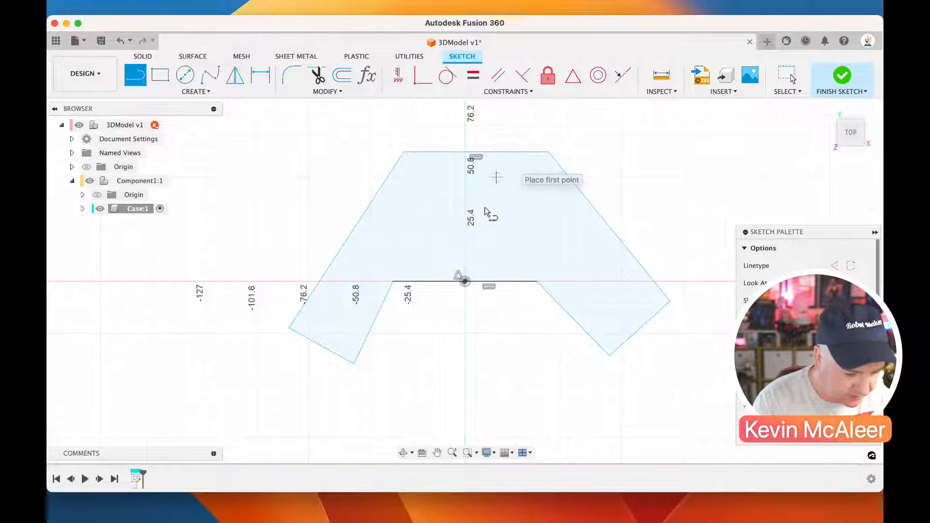
{"action": "left_click", "coordinate": [465, 281]}
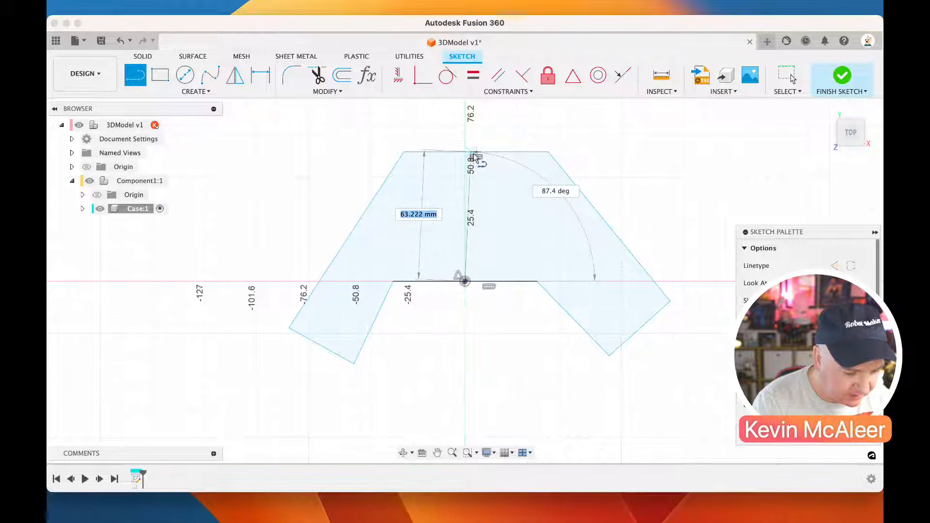
{"action": "left_click", "coordinate": [477, 153]}
{"action": "key", "text": "Escape"}
{"action": "left_click", "coordinate": [476, 157]}
{"action": "left_click", "coordinate": [402, 75]}
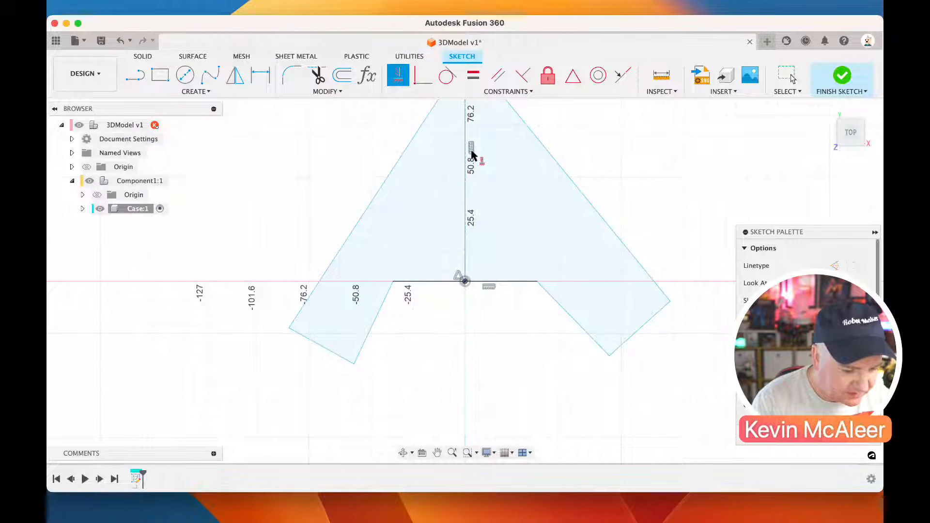
{"action": "scroll", "coordinate": [471, 151], "scroll_direction": "down", "scroll_amount": 3}
{"action": "scroll", "coordinate": [471, 150], "scroll_direction": "up", "scroll_amount": 4}
{"action": "key", "text": "Escape"}
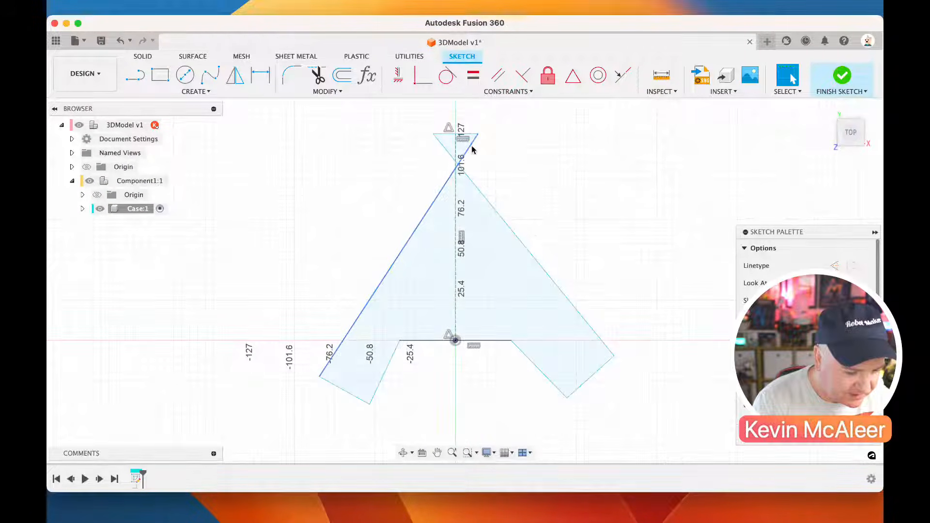
Move the top corners so the outline's sides no longer cross, placing the top edge about 50 mm above the origin
{"action": "left_click_drag", "start_coordinate": [474, 137], "coordinate": [442, 208]}
{"action": "left_click_drag", "start_coordinate": [410, 257], "coordinate": [411, 258]}
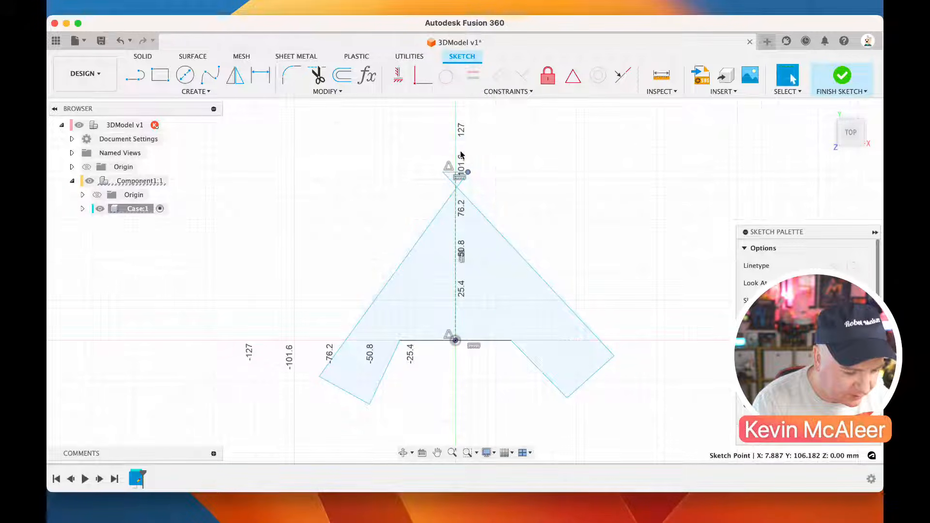
{"action": "mouse_move", "coordinate": [443, 173]}
{"action": "left_mouse_down"}
{"action": "mouse_move", "coordinate": [509, 223]}
{"action": "mouse_move", "coordinate": [523, 262]}
{"action": "left_mouse_up"}
{"action": "middle_click_drag", "start_coordinate": [517, 248], "coordinate": [515, 216]}
Dimension the top edge's right corner at 57.6 mm from the vertical centre line
{"action": "key", "text": "d"}
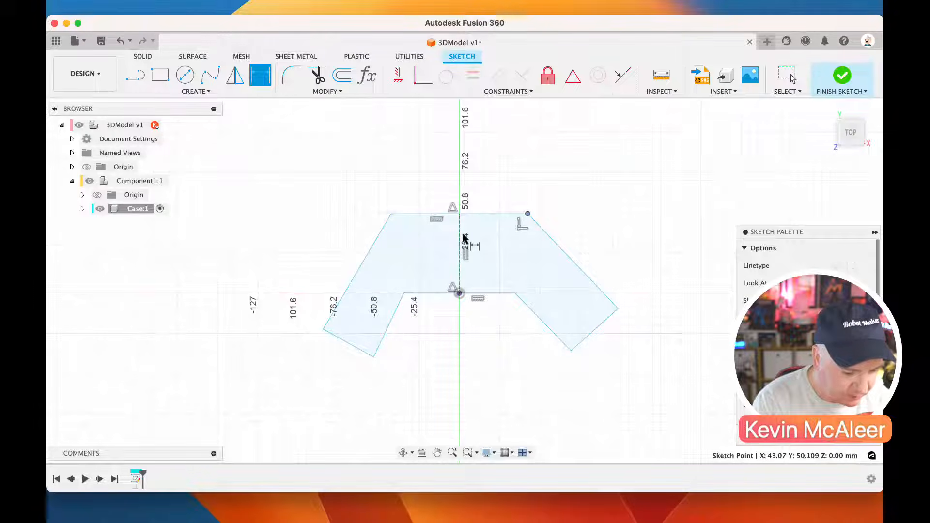
{"action": "left_click", "coordinate": [527, 214]}
{"action": "left_click", "coordinate": [509, 184]}
{"action": "type", "text": "57.6"}
{"action": "key", "text": "Return"}
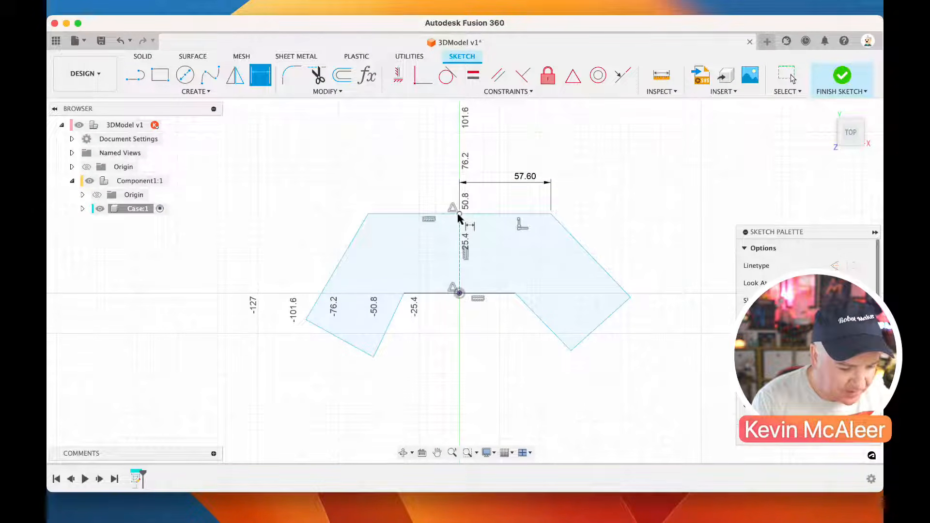
Add a driven dimension between the top edge's left corner and its midpoint
{"action": "left_click", "coordinate": [368, 214]}
{"action": "left_click", "coordinate": [458, 213]}
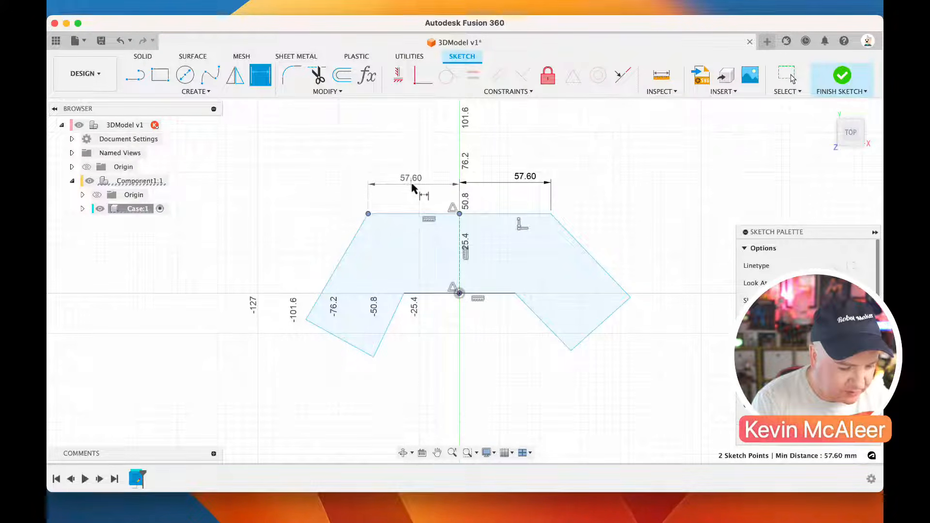
{"action": "left_click", "coordinate": [446, 193]}
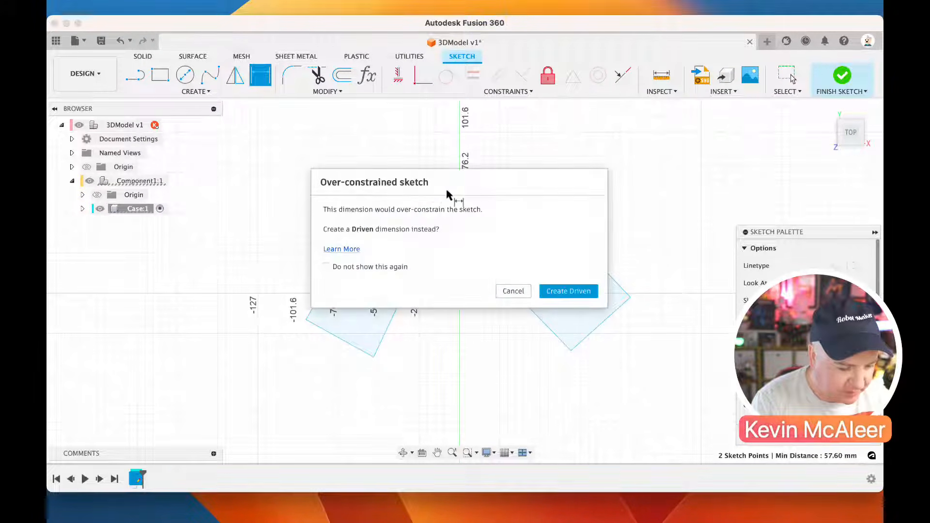
{"action": "left_click", "coordinate": [558, 291]}
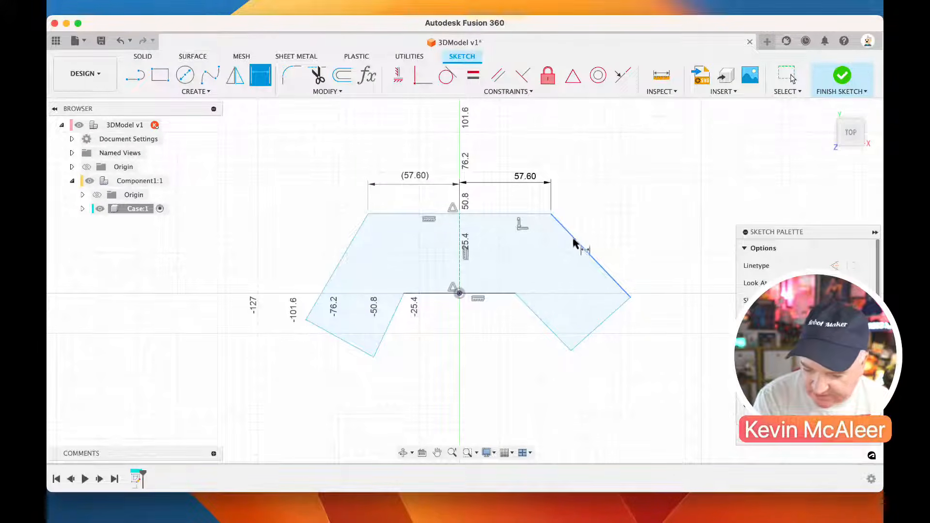
Dimension the right grip's outer side at 80 mm and its end edge at 30 mm
{"action": "left_click", "coordinate": [583, 251]}
{"action": "left_click", "coordinate": [588, 234]}
{"action": "type", "text": "80"}
{"action": "key", "text": "Return"}
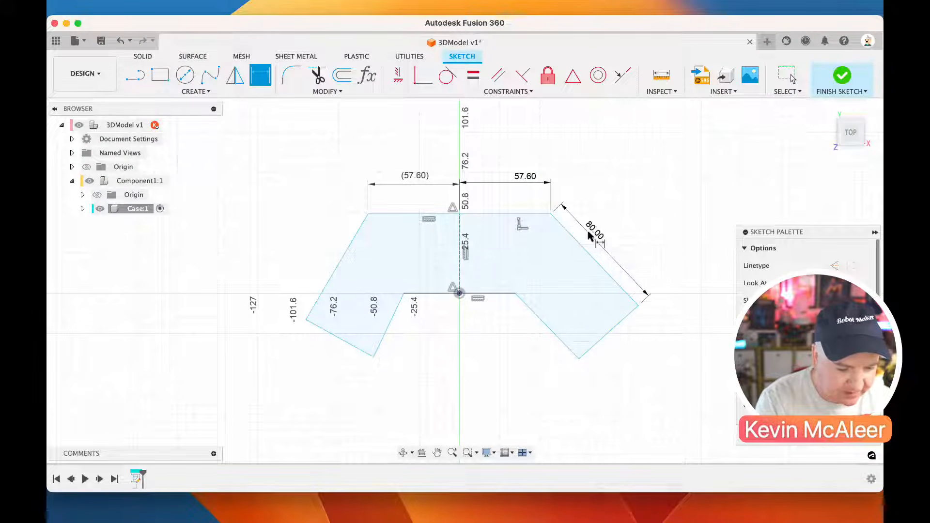
{"action": "left_click", "coordinate": [615, 326]}
{"action": "left_click", "coordinate": [623, 344]}
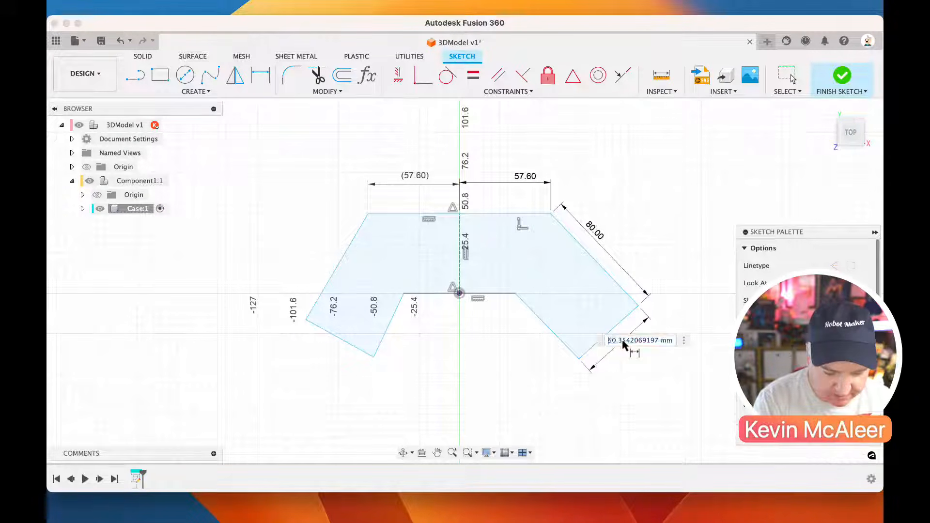
{"action": "type", "text": "30"}
{"action": "key", "text": "Return"}
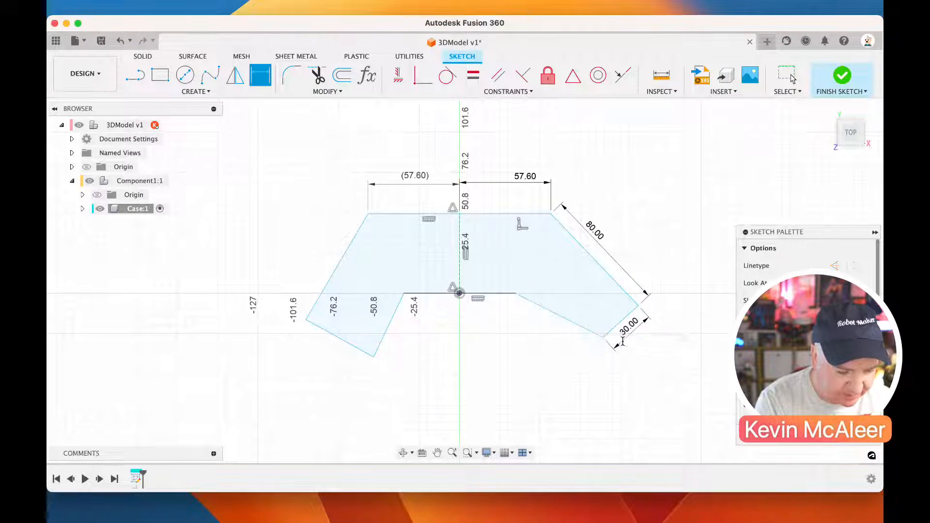
{"action": "left_click", "coordinate": [559, 317]}
{"action": "left_click", "coordinate": [531, 345]}
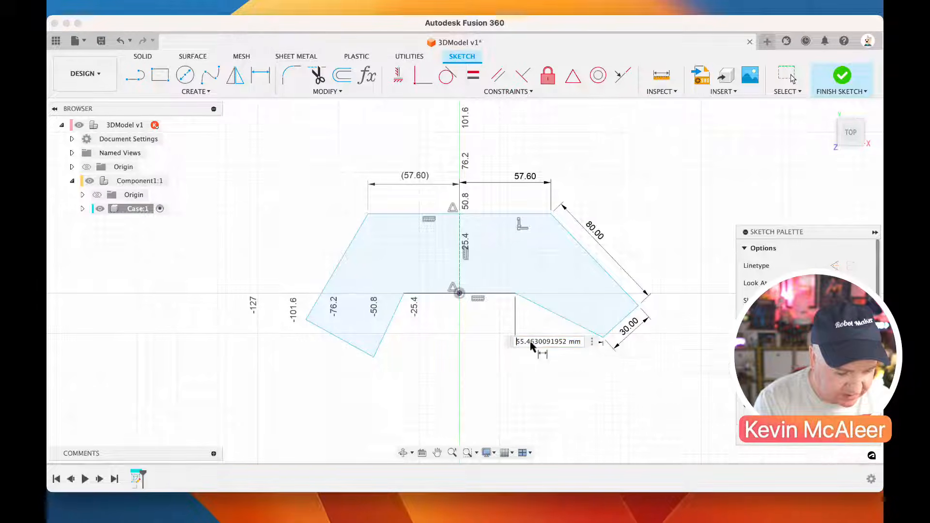
{"action": "key", "text": "Escape"}
{"action": "left_click", "coordinate": [528, 342]}
{"action": "key", "text": "Delete"}
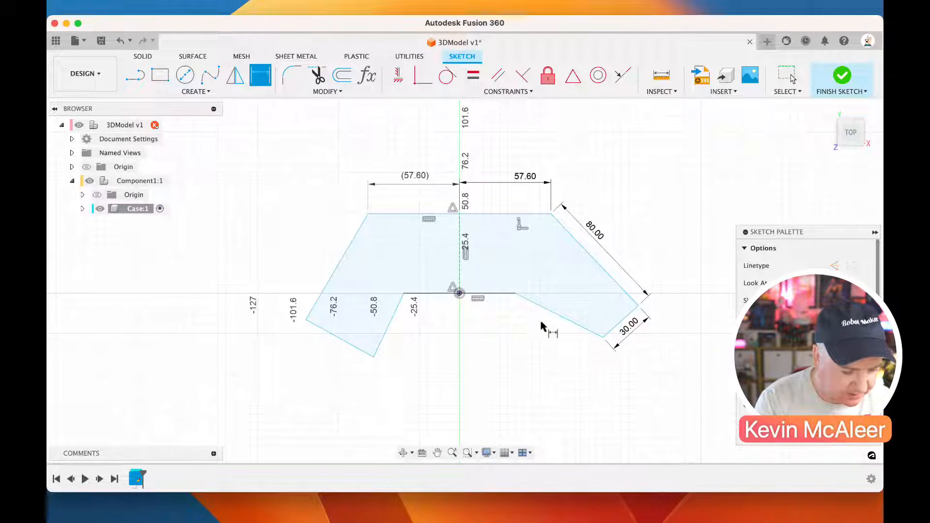
Dimension the right grip's inner side at 40 mm, measured along the edge
{"action": "left_click", "coordinate": [556, 312]}
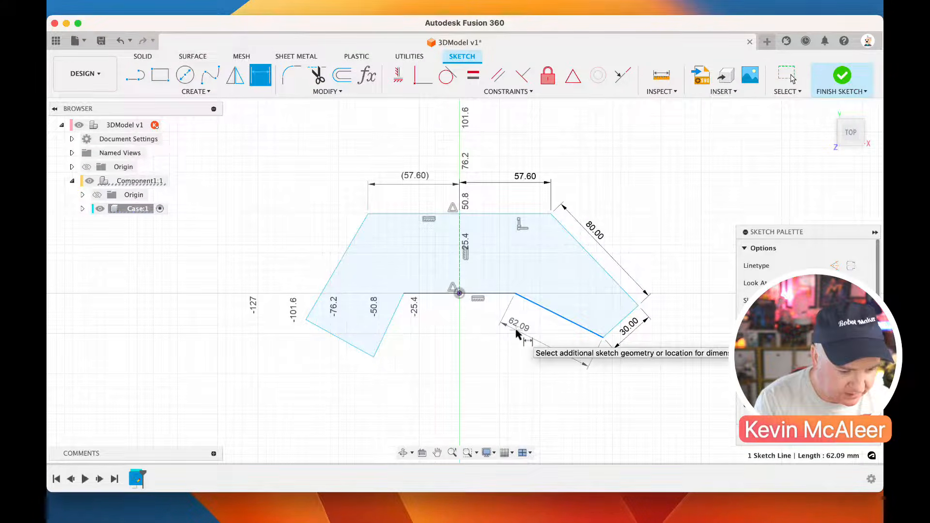
{"action": "left_click", "coordinate": [518, 334]}
{"action": "type", "text": "40"}
{"action": "key", "text": "Return"}
{"action": "key", "text": "Escape"}
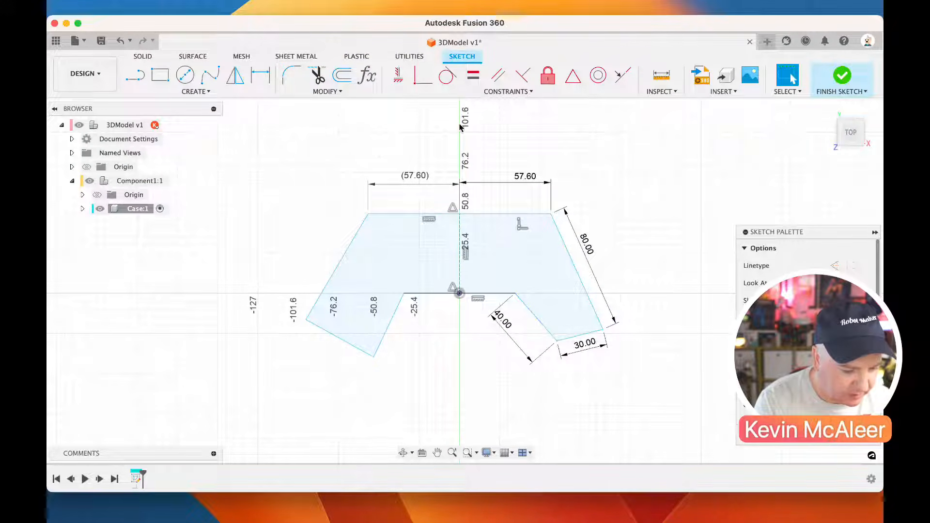
Apply Equal constraints between the left and right grips' inner sides, end edges and outer sides
{"action": "left_click", "coordinate": [472, 75]}
{"action": "left_click", "coordinate": [412, 293]}
{"action": "left_click", "coordinate": [400, 313]}
{"action": "left_click", "coordinate": [533, 320]}
{"action": "left_click", "coordinate": [357, 341]}
{"action": "left_click", "coordinate": [574, 341]}
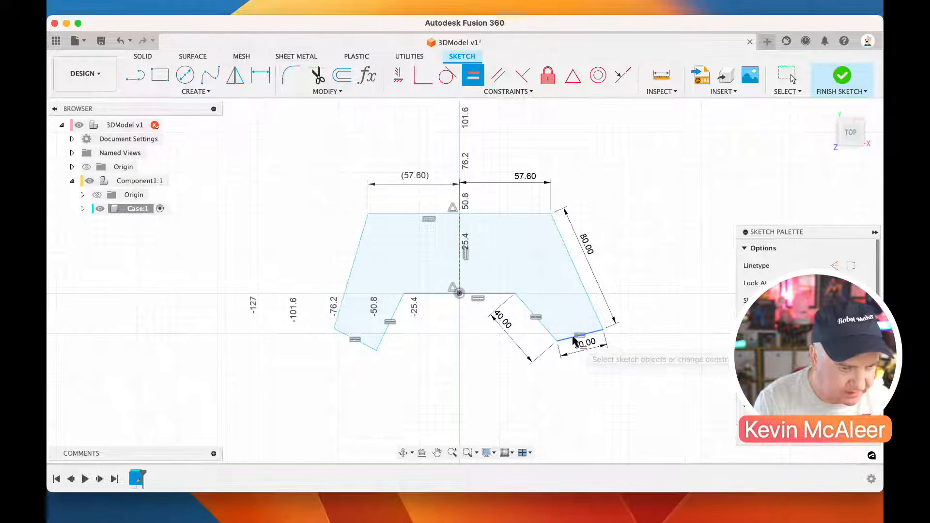
{"action": "left_click", "coordinate": [351, 293]}
{"action": "left_click", "coordinate": [580, 264]}
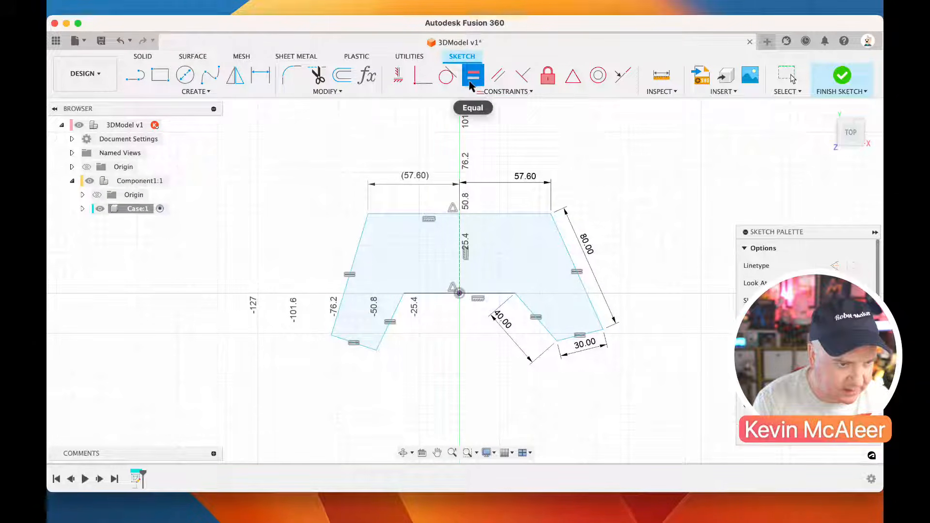
{"action": "key", "text": "Escape"}
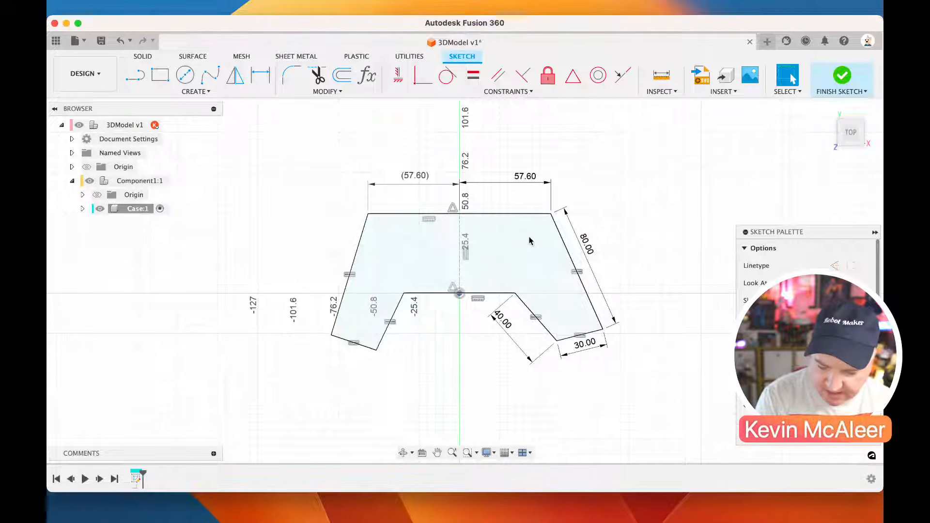
Dimension the angle between the top edge and the right grip's outer side at 120°
{"action": "key", "text": "d"}
{"action": "left_click", "coordinate": [514, 214]}
{"action": "left_click", "coordinate": [557, 243]}
{"action": "left_click", "coordinate": [536, 240]}
{"action": "type", "text": "120"}
{"action": "key", "text": "Return"}
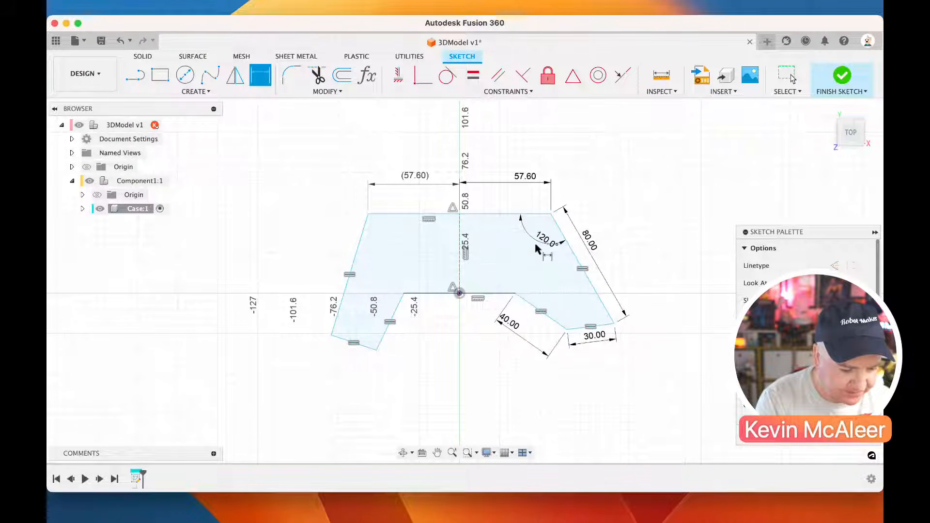
Dimension the angle between the top edge and the left grip's outer side, linking its value to the right-hand 120° angle
{"action": "left_click", "coordinate": [389, 215]}
{"action": "left_click", "coordinate": [363, 232]}
{"action": "left_click", "coordinate": [389, 236]}
{"action": "left_click", "coordinate": [542, 242]}
{"action": "key", "text": "Return"}
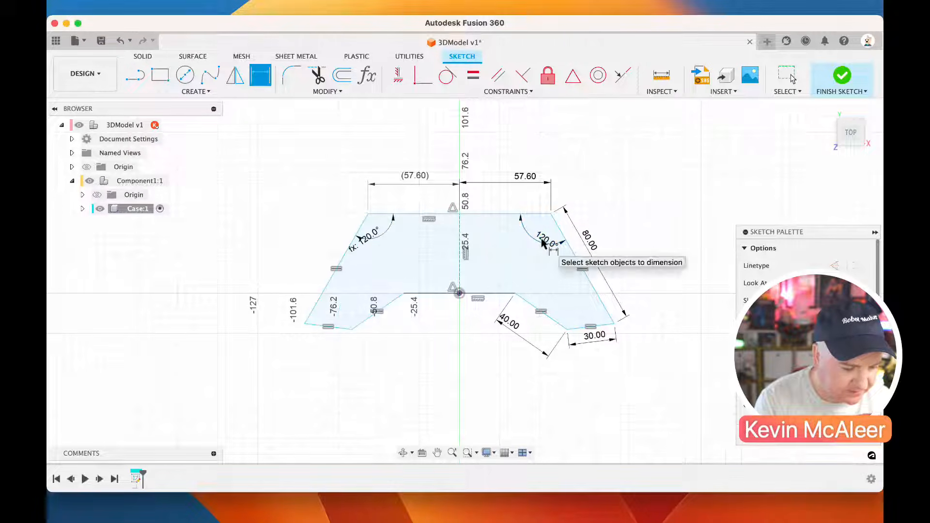
Dimension the angle between the right grip's inner side and its end edge at 105°
{"action": "left_click", "coordinate": [549, 319]}
{"action": "left_click", "coordinate": [588, 327]}
{"action": "left_click", "coordinate": [574, 314]}
{"action": "type", "text": "105"}
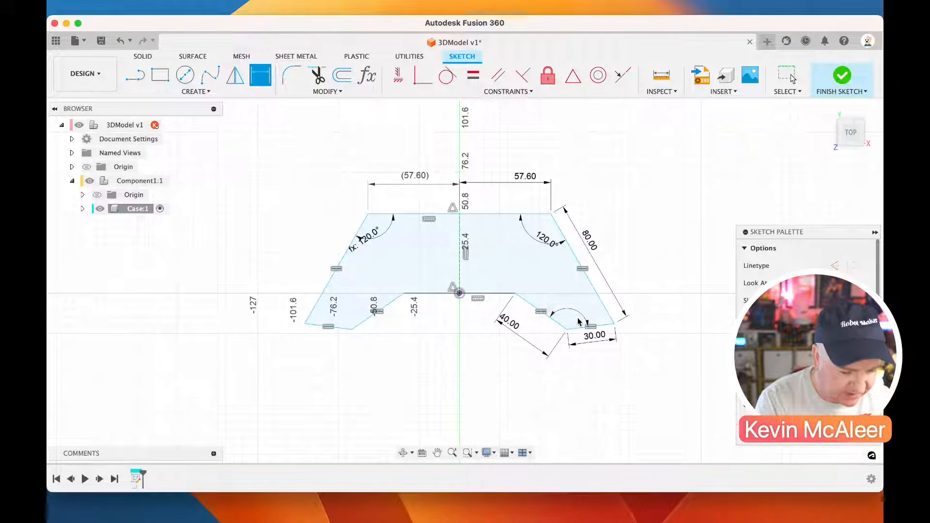
{"action": "key", "text": "Return"}
Add a driven angle dimension between the left grip's end edge and inner side
{"action": "left_click", "coordinate": [337, 340]}
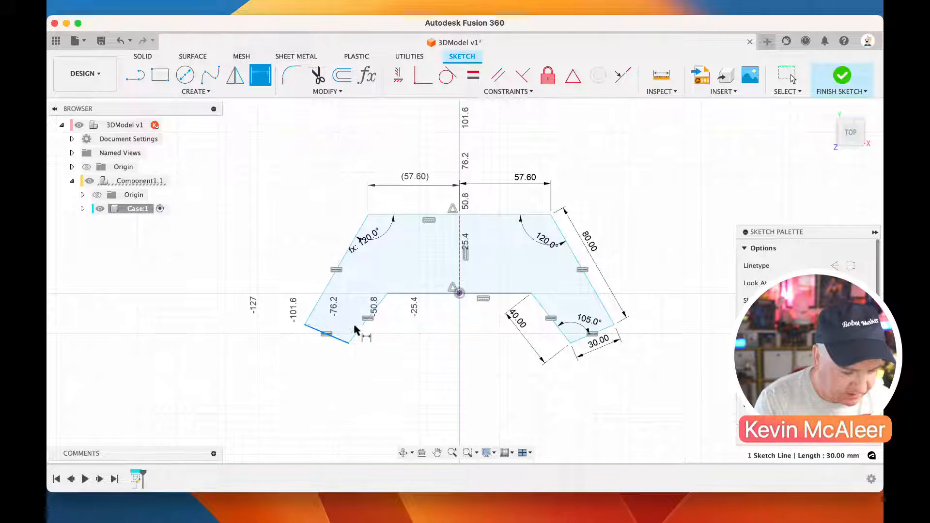
{"action": "left_click", "coordinate": [363, 325]}
{"action": "left_click", "coordinate": [350, 321]}
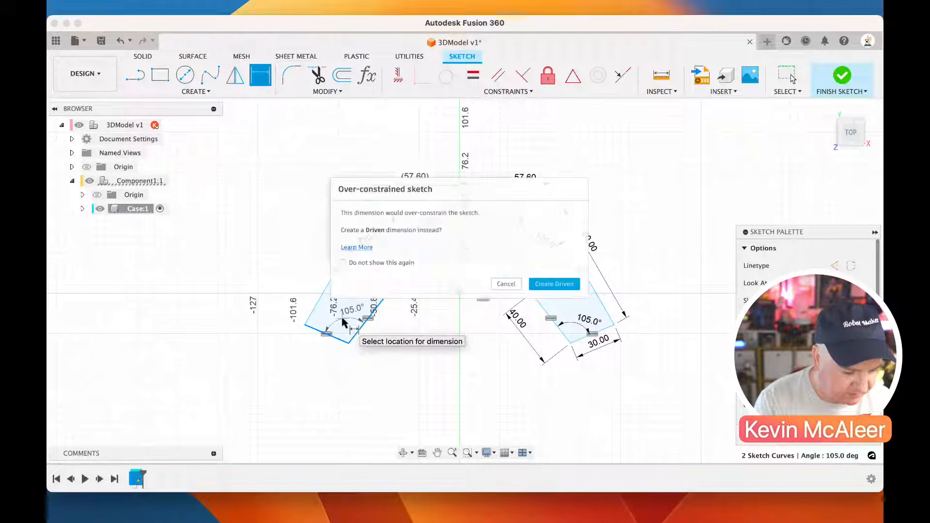
{"action": "left_click", "coordinate": [570, 291]}
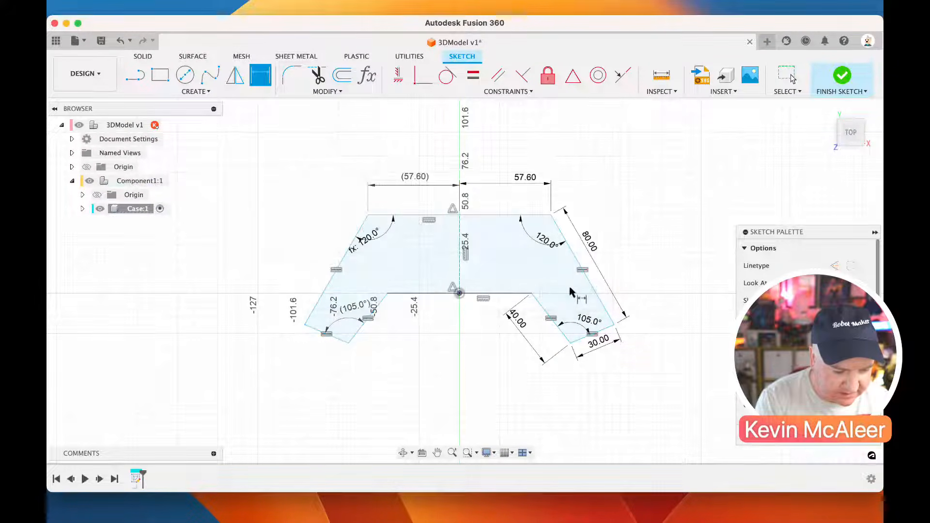
{"action": "key", "text": "Escape"}
Dimension the vertical distance between the outline's top edge and its lower middle edge at 75 mm
{"action": "left_click", "coordinate": [530, 294]}
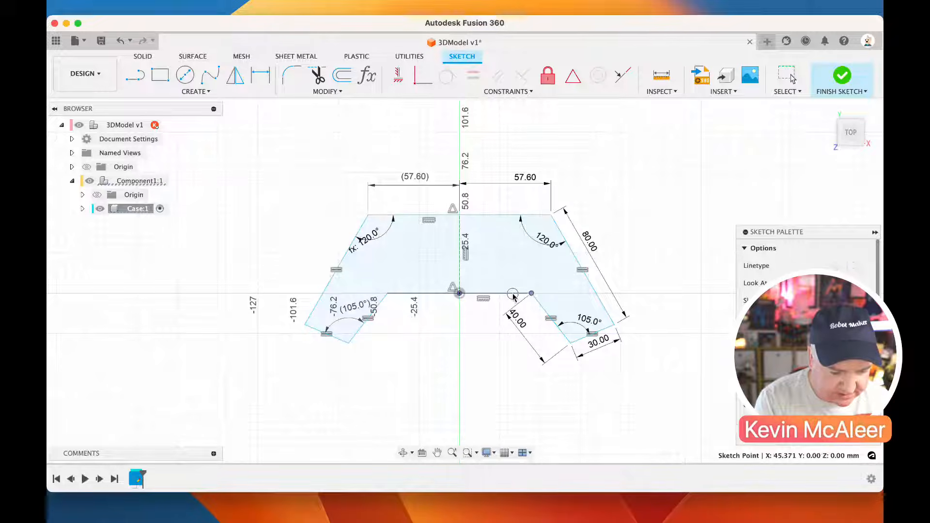
{"action": "key", "text": "d"}
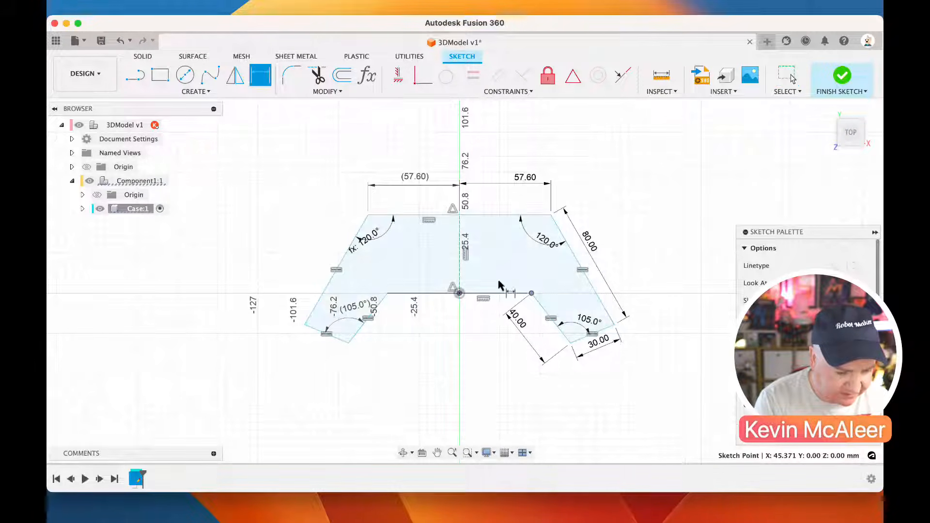
{"action": "left_click", "coordinate": [493, 216]}
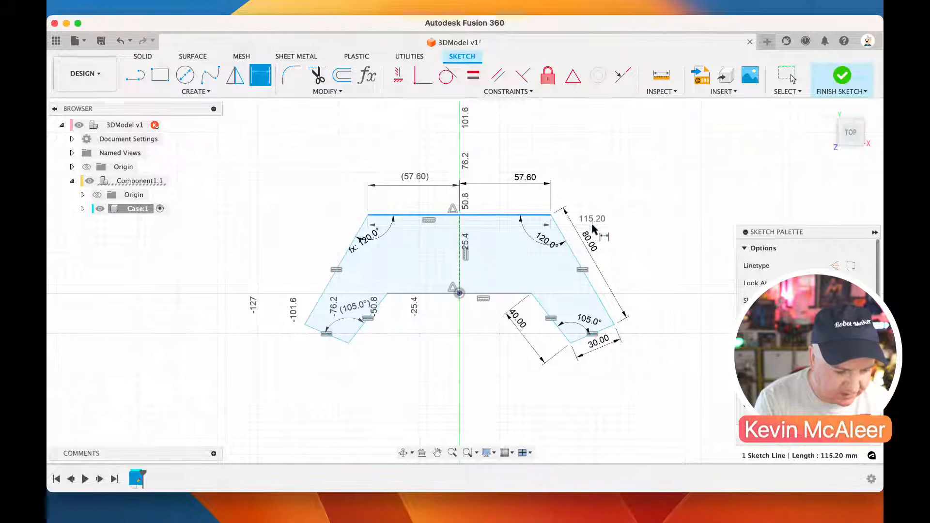
{"action": "left_click", "coordinate": [492, 293]}
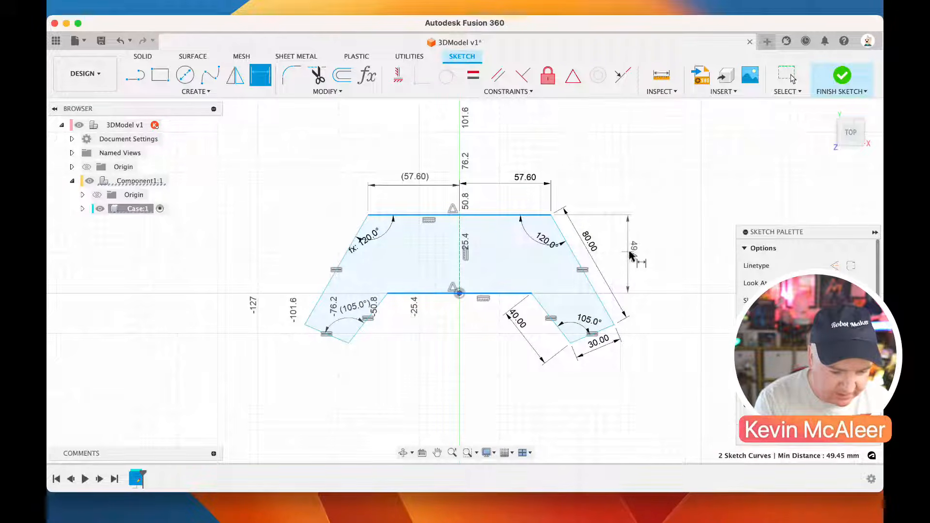
{"action": "left_click", "coordinate": [629, 256]}
{"action": "type", "text": "75"}
{"action": "key", "text": "Return"}
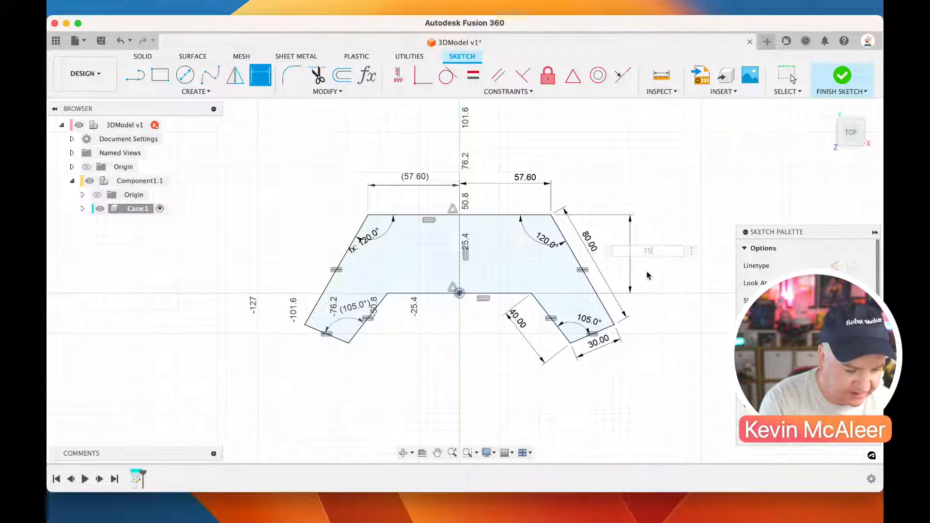
{"action": "key", "text": "Escape"}
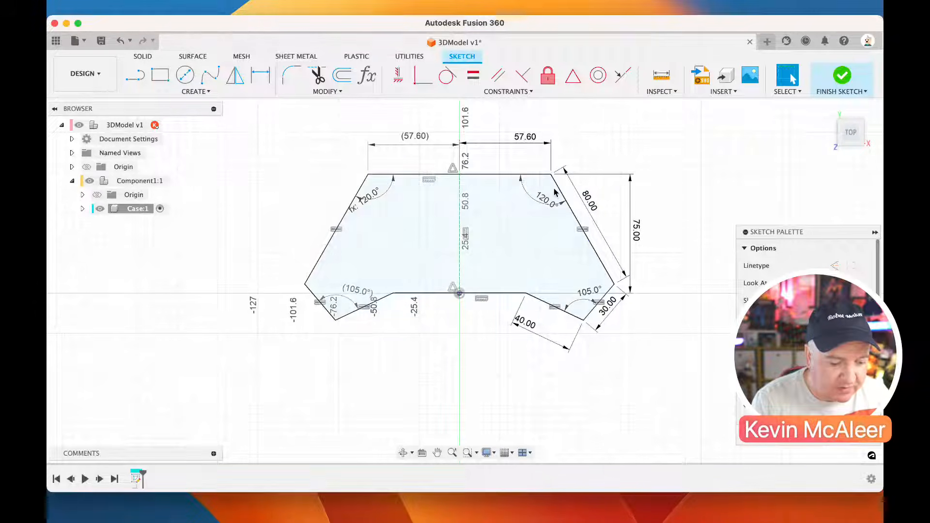
Finish the outline sketch and extrude its closed profile upward into a solid case body
{"action": "left_click", "coordinate": [838, 78]}
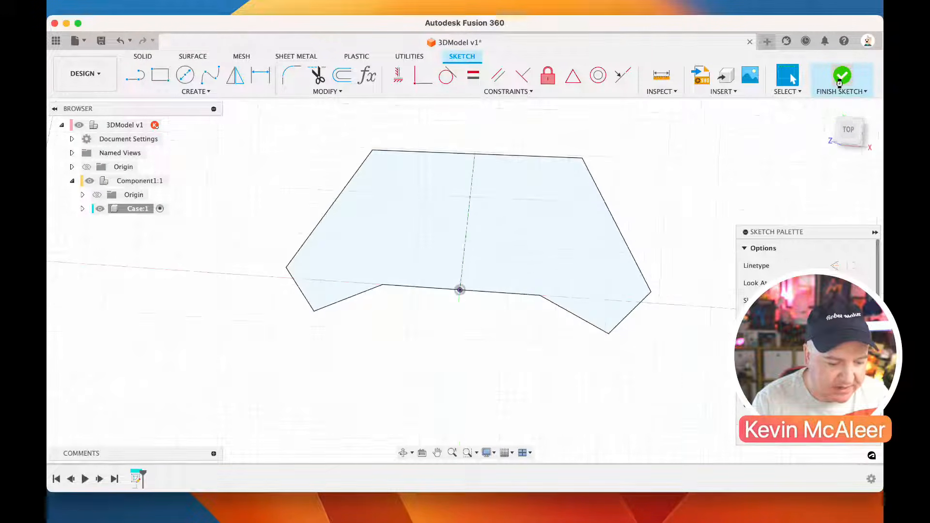
{"action": "left_click", "coordinate": [562, 275]}
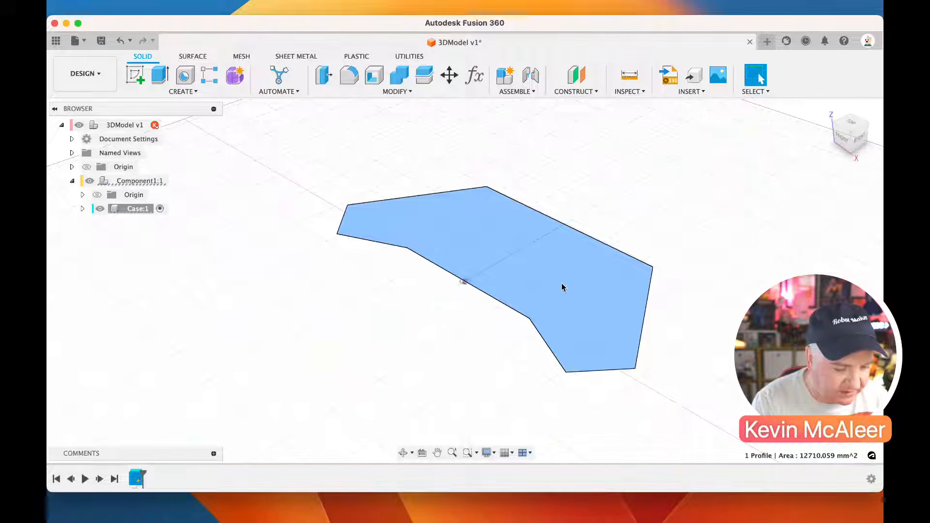
{"action": "key", "text": "e"}
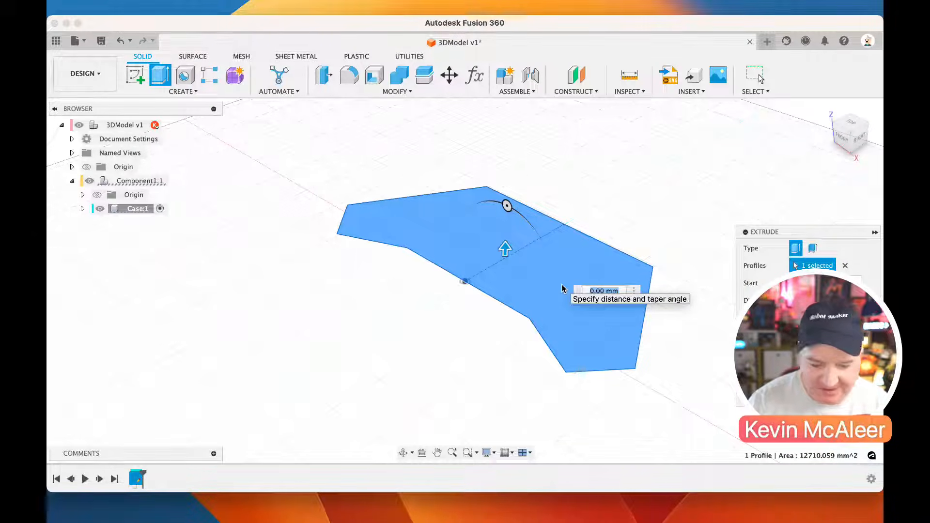
{"action": "type", "text": "0"}
{"action": "key", "text": "Return"}
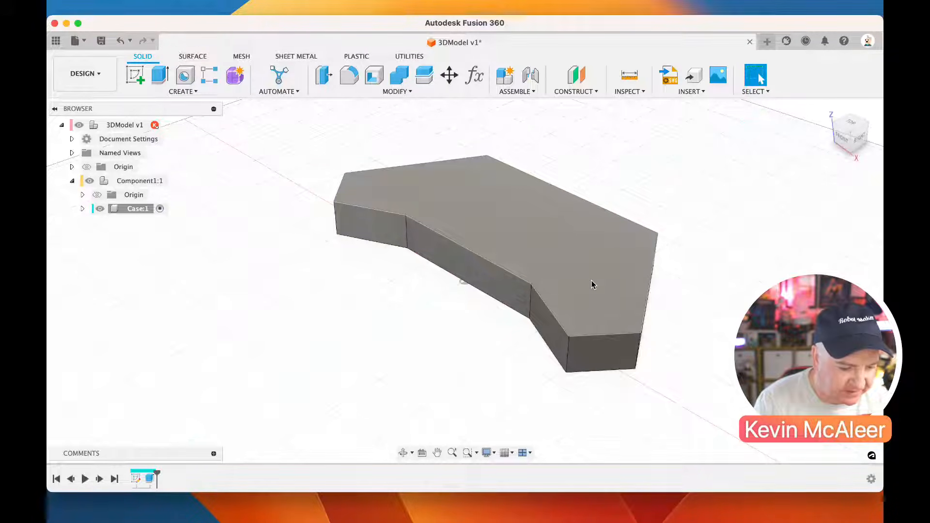
Fillet all eight vertical corner edges of the case body with a 10 mm radius
{"action": "key", "text": "f"}
{"action": "left_click", "coordinate": [531, 305]}
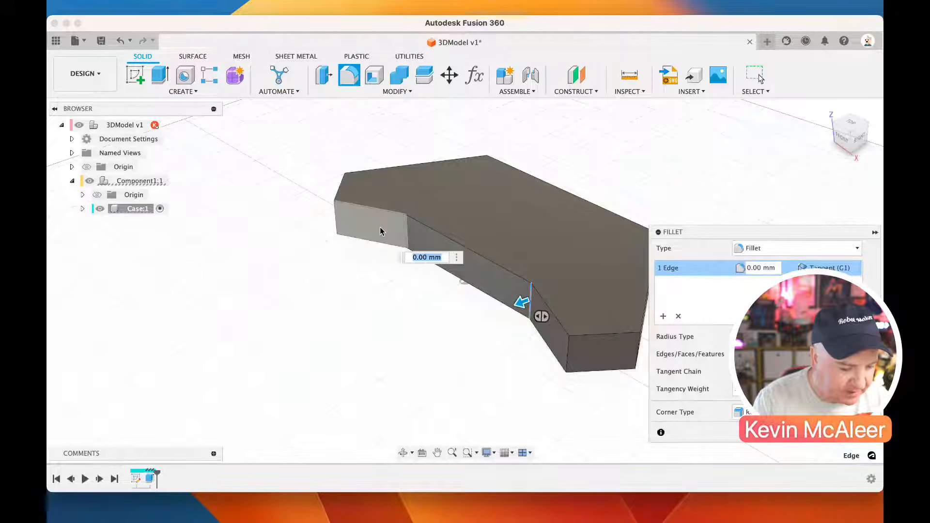
{"action": "left_click", "coordinate": [406, 239]}
{"action": "type", "text": "10"}
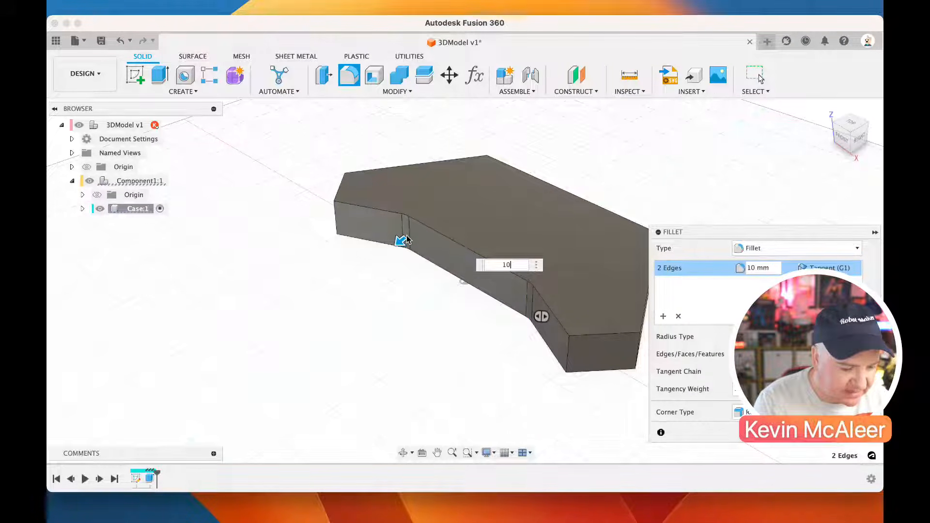
{"action": "left_click", "coordinate": [339, 212]}
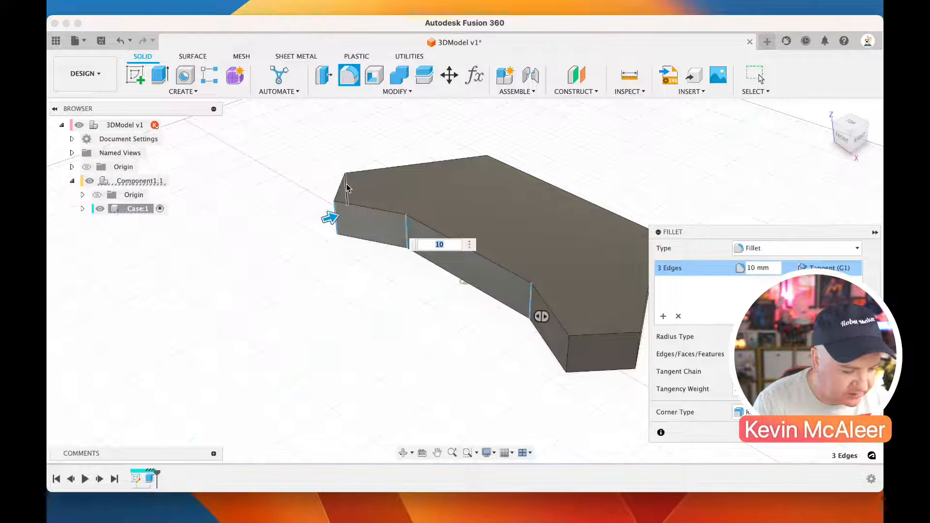
{"action": "left_click", "coordinate": [345, 190]}
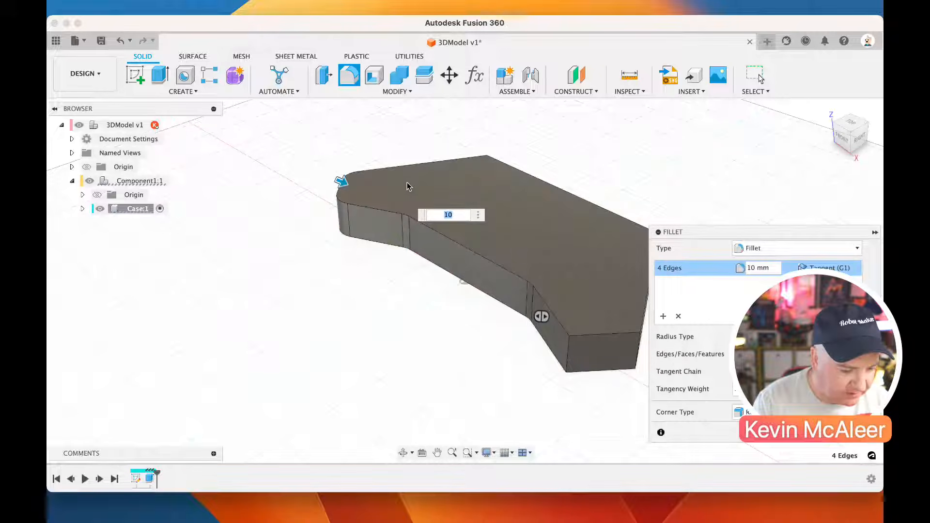
{"action": "left_click", "coordinate": [486, 169]}
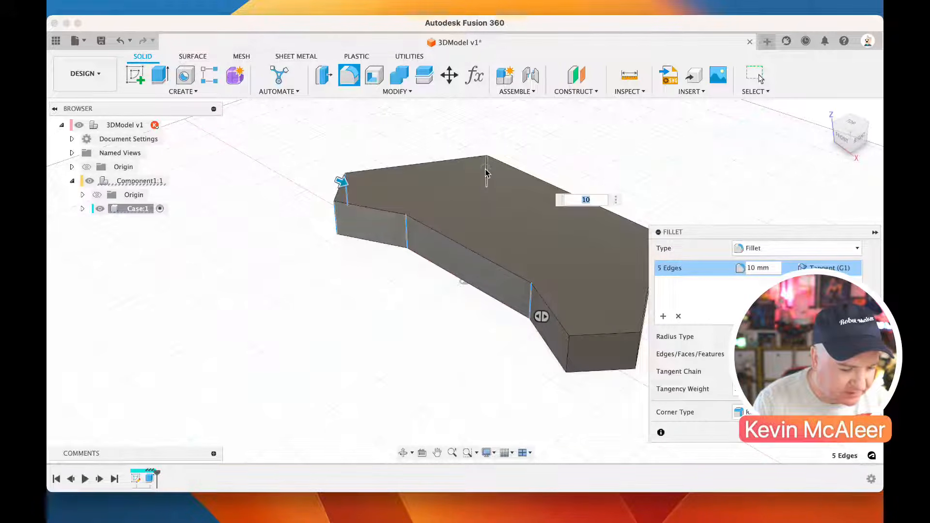
{"action": "left_click", "coordinate": [569, 354]}
{"action": "left_click", "coordinate": [639, 355]}
{"action": "left_click_drag", "start_coordinate": [846, 140], "coordinate": [794, 136]}
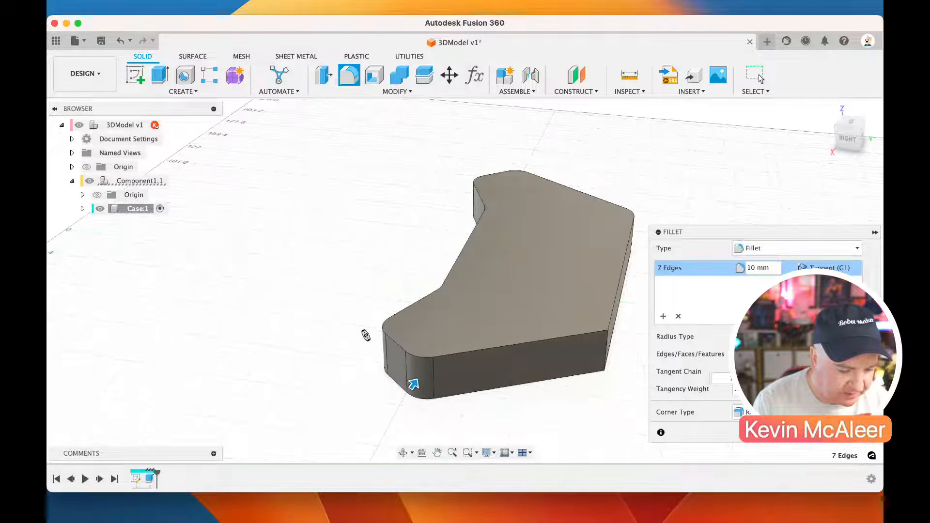
{"action": "left_click", "coordinate": [607, 345]}
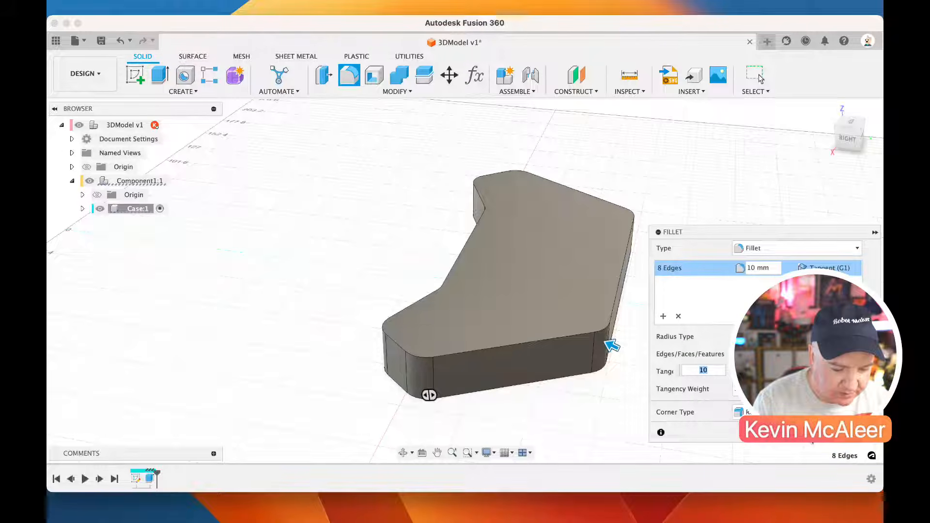
{"action": "key", "text": "Return"}
Shell the case body to a 3 mm inside wall thickness, removing the top face
{"action": "left_click", "coordinate": [828, 110]}
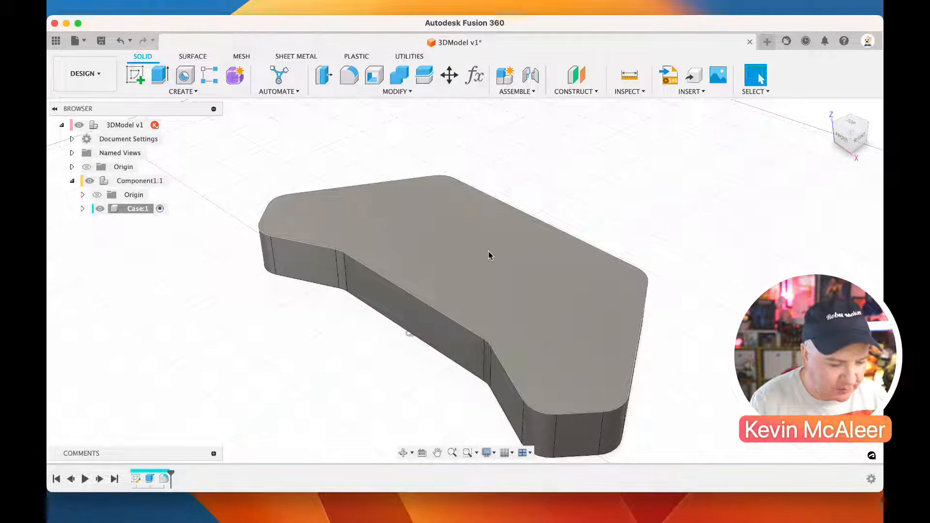
{"action": "left_click", "coordinate": [374, 78]}
{"action": "left_click", "coordinate": [435, 212]}
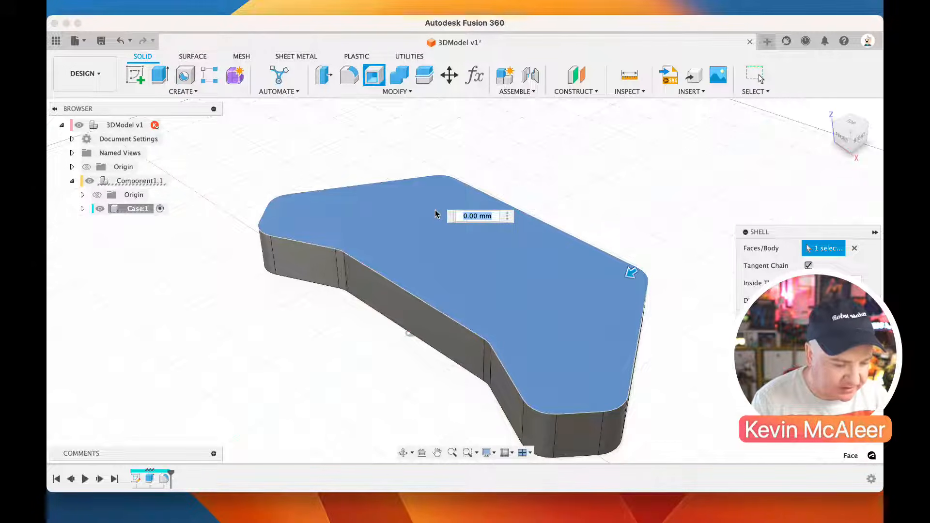
{"action": "type", "text": "3"}
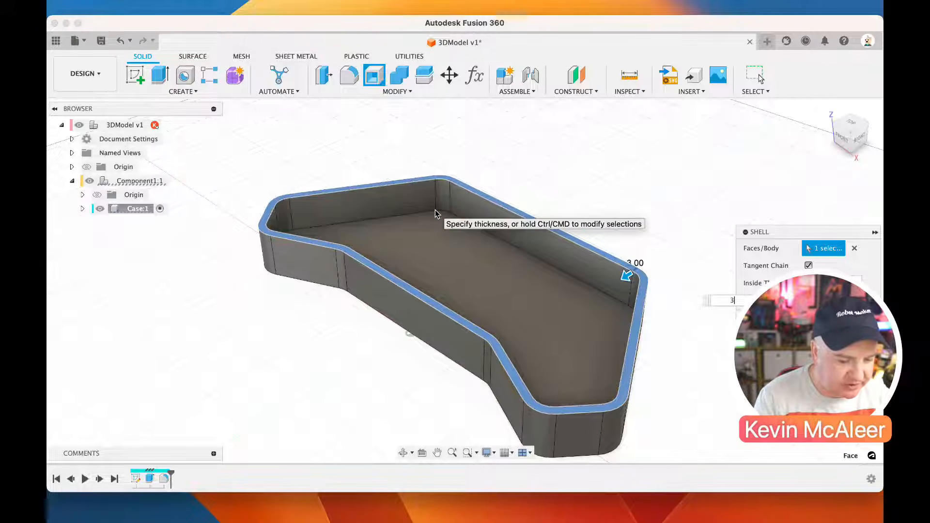
{"action": "key", "text": "Return"}
Create a sketch on the case's inner floor and project the floor face's outline into it with the projection link on
{"action": "left_click_drag", "start_coordinate": [846, 138], "coordinate": [849, 149]}
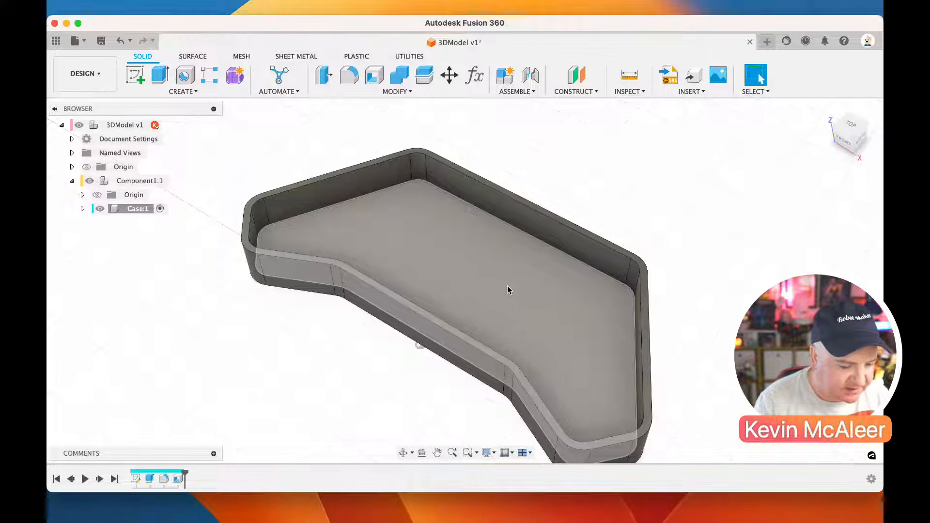
{"action": "left_click", "coordinate": [428, 253]}
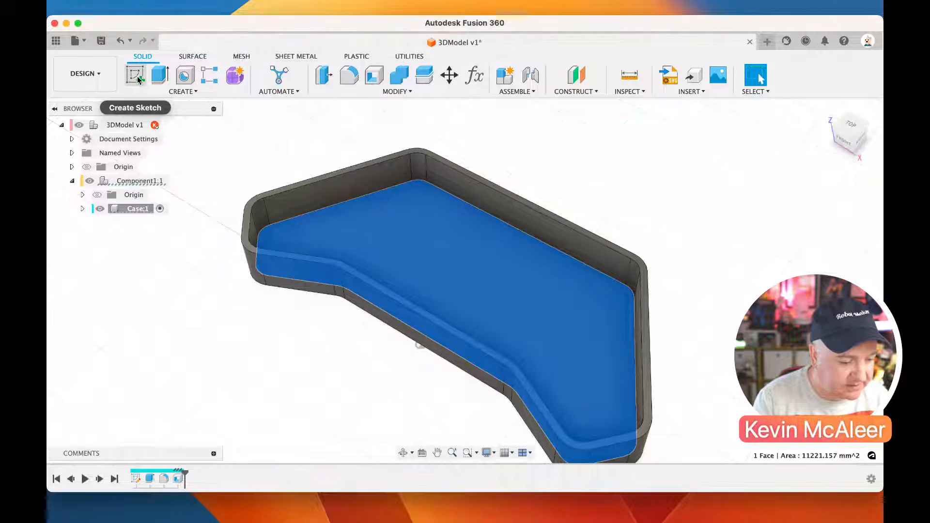
{"action": "left_click", "coordinate": [138, 76]}
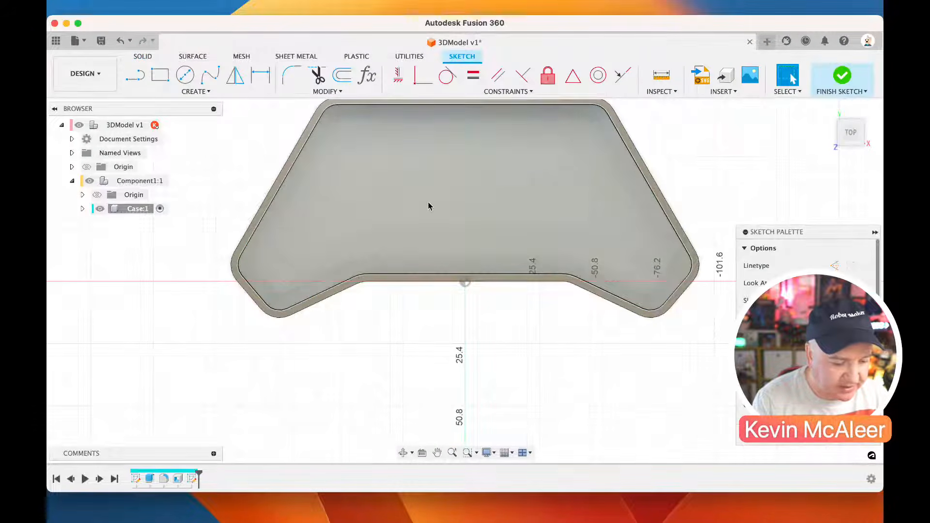
{"action": "key", "text": "p"}
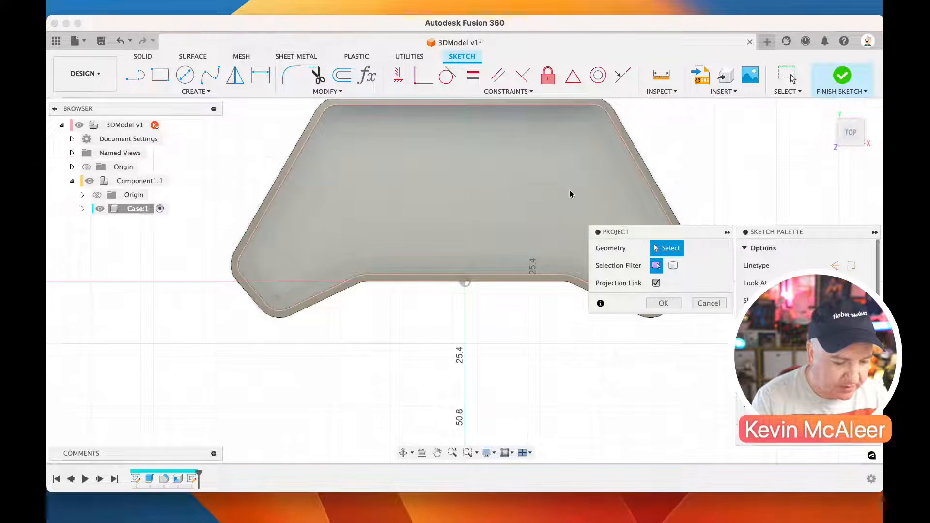
{"action": "left_click", "coordinate": [589, 120]}
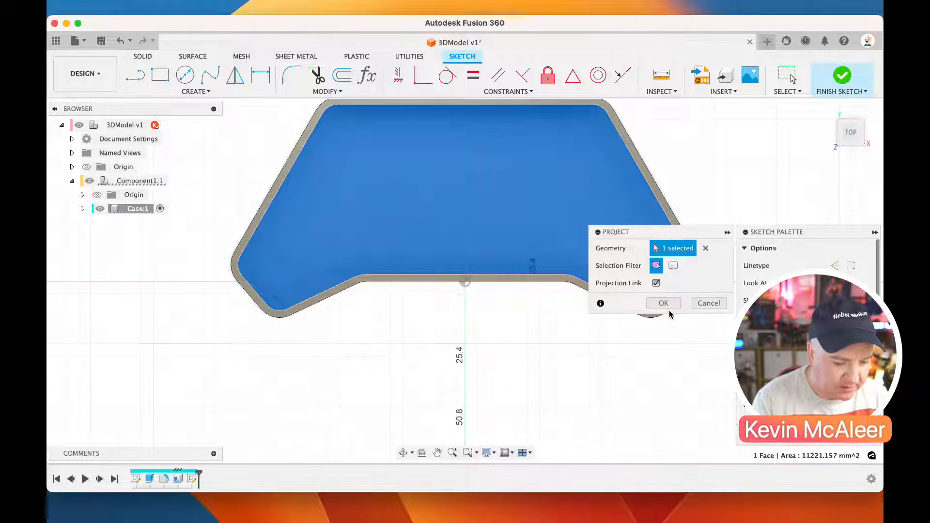
{"action": "left_click", "coordinate": [662, 303]}
Offset the projected floor outline 2 mm inward as a full chain and finish the sketch
{"action": "scroll", "coordinate": [535, 233], "scroll_direction": "up", "scroll_amount": 3}
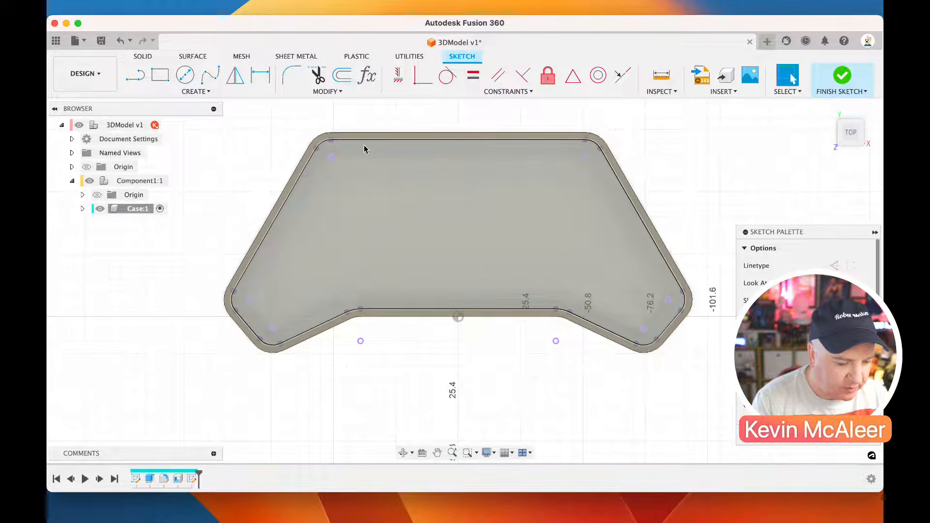
{"action": "left_click", "coordinate": [339, 83]}
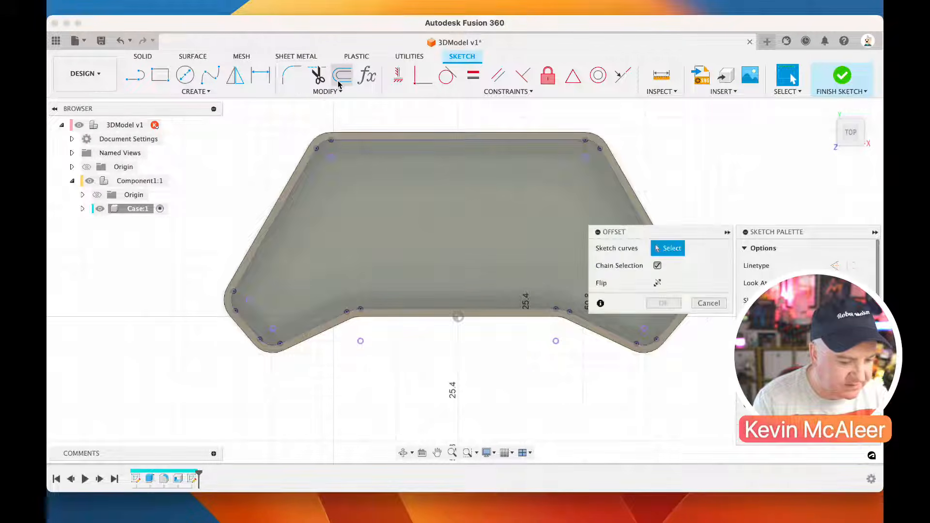
{"action": "left_click", "coordinate": [367, 140]}
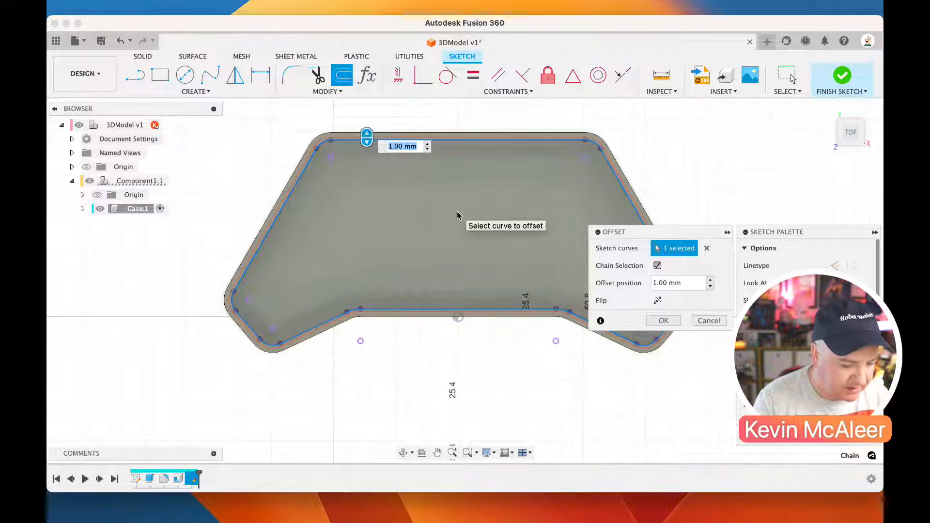
{"action": "type", "text": "2"}
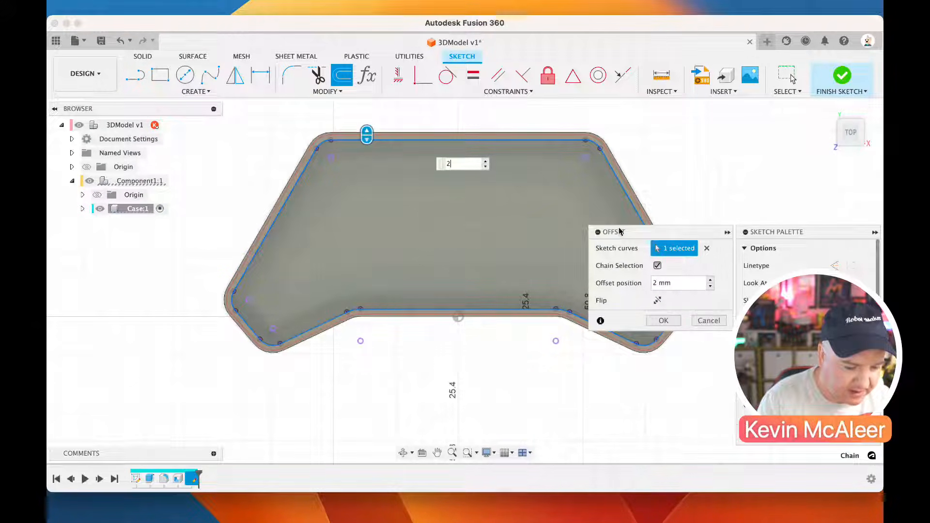
{"action": "left_click", "coordinate": [656, 301]}
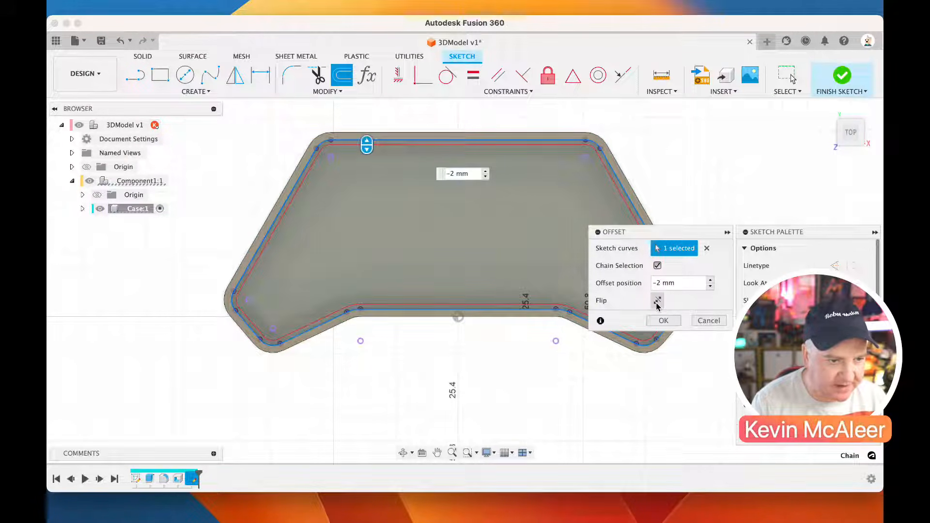
{"action": "scroll", "coordinate": [366, 157], "scroll_direction": "up", "scroll_amount": 4}
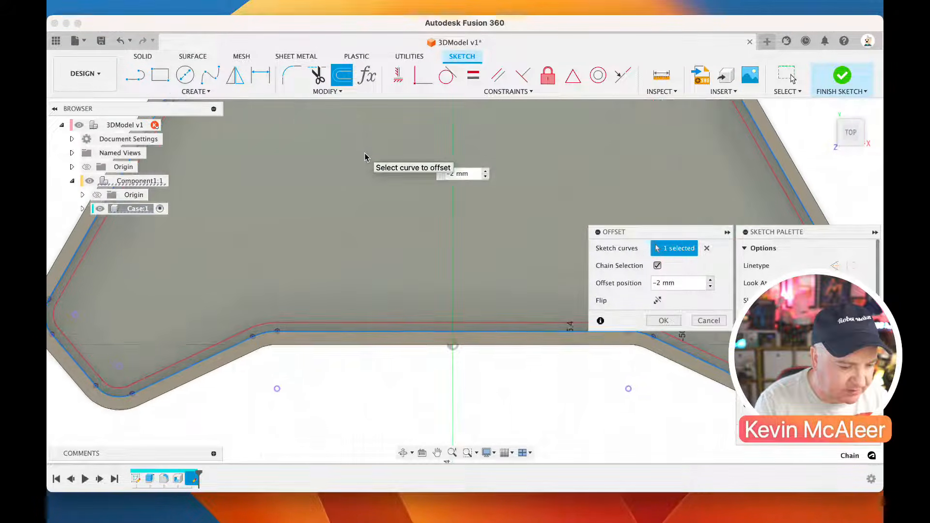
{"action": "scroll", "coordinate": [367, 156], "scroll_direction": "down", "scroll_amount": 4}
{"action": "scroll", "coordinate": [365, 154], "scroll_direction": "up", "scroll_amount": 3}
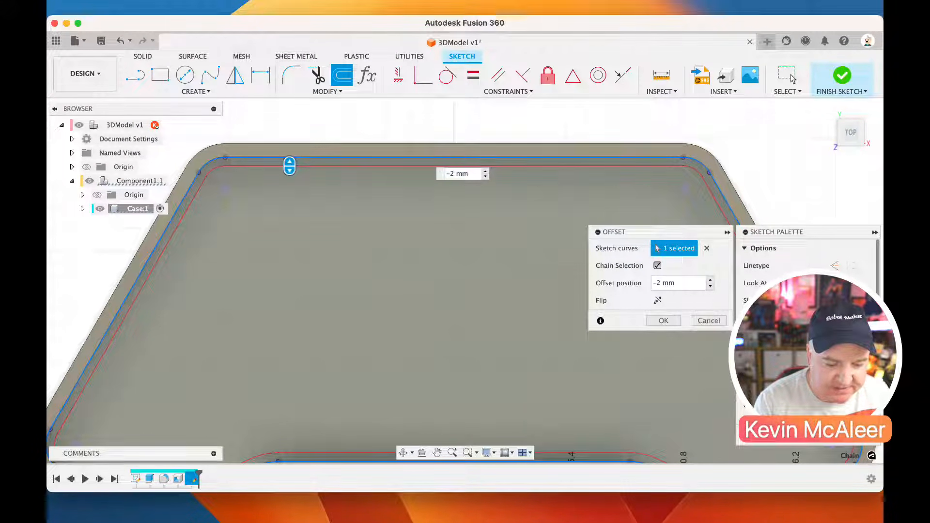
{"action": "left_click", "coordinate": [663, 320]}
{"action": "left_click", "coordinate": [852, 435]}
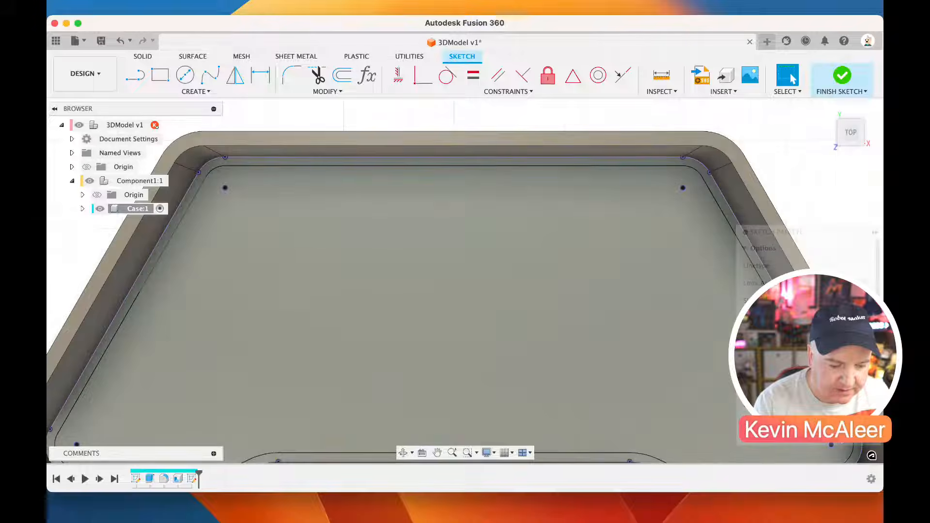
Start an associative PCB from the case design and save the design with the version description "User Saved"
{"action": "left_click", "coordinate": [580, 305]}
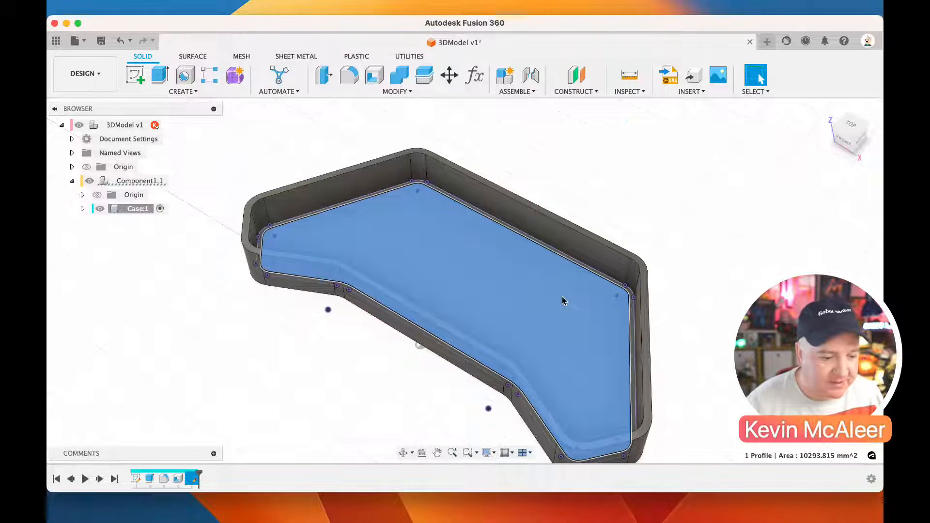
{"action": "left_click", "coordinate": [201, 93]}
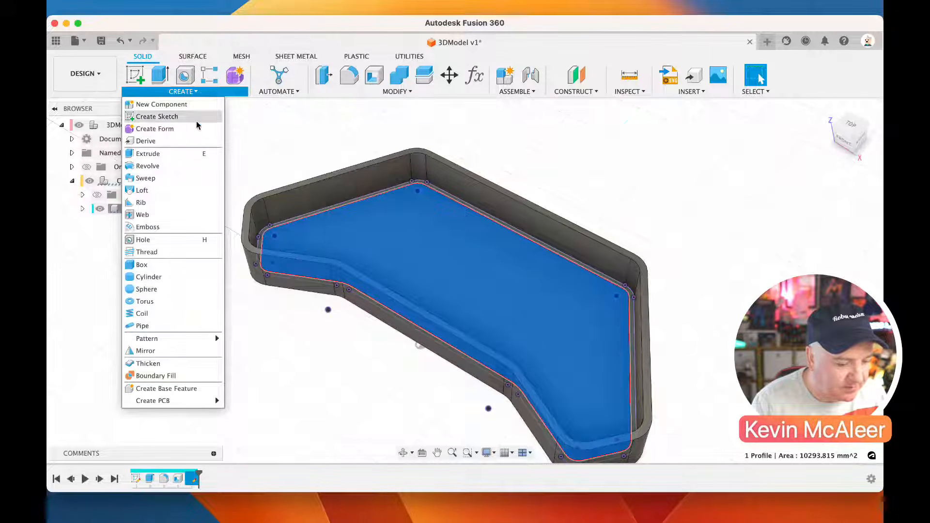
{"action": "mouse_move", "coordinate": [189, 401]}
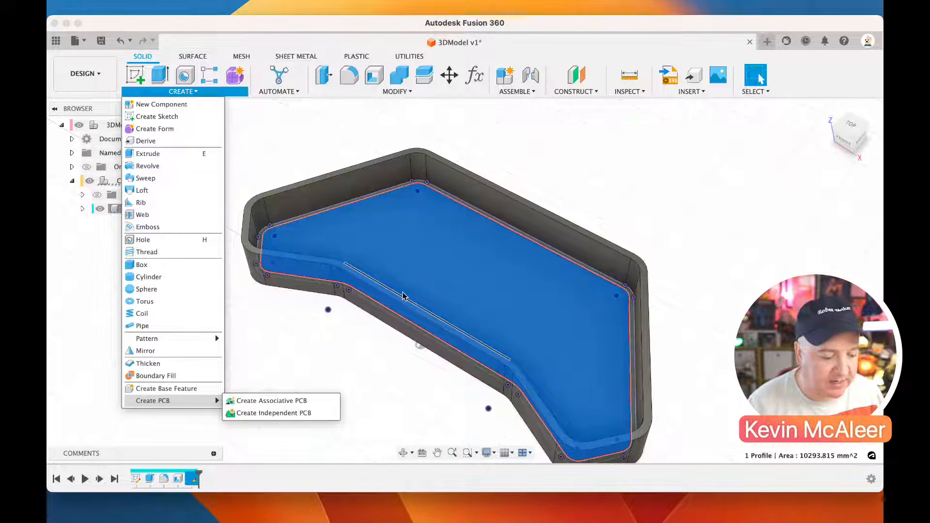
{"action": "left_click", "coordinate": [285, 401]}
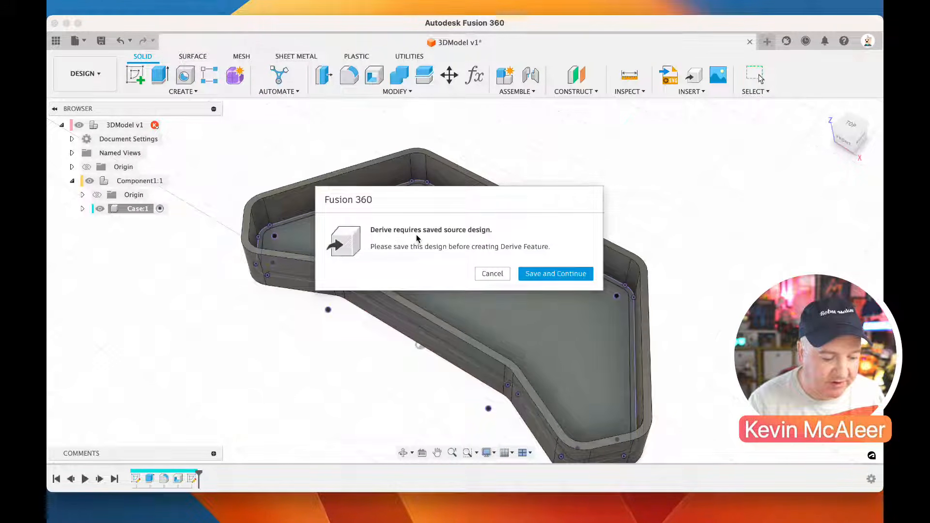
{"action": "left_click", "coordinate": [535, 272]}
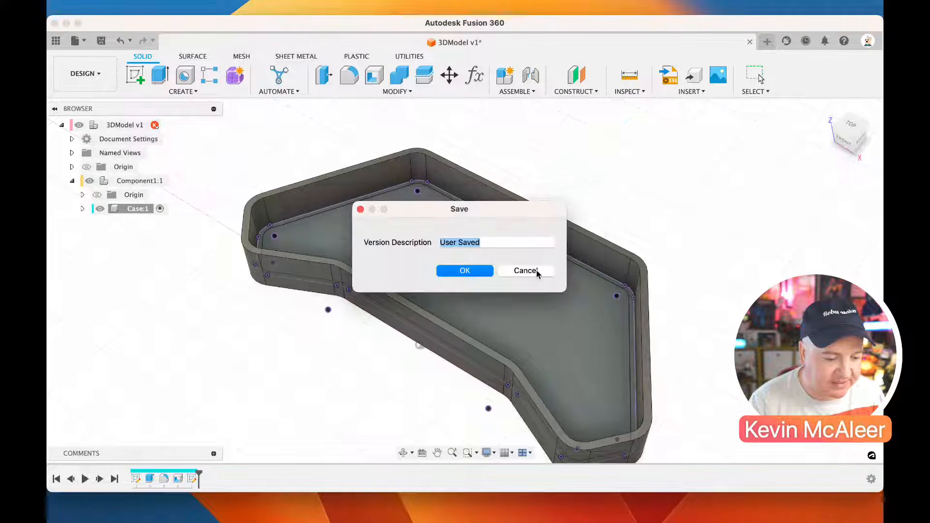
{"action": "left_click", "coordinate": [465, 271]}
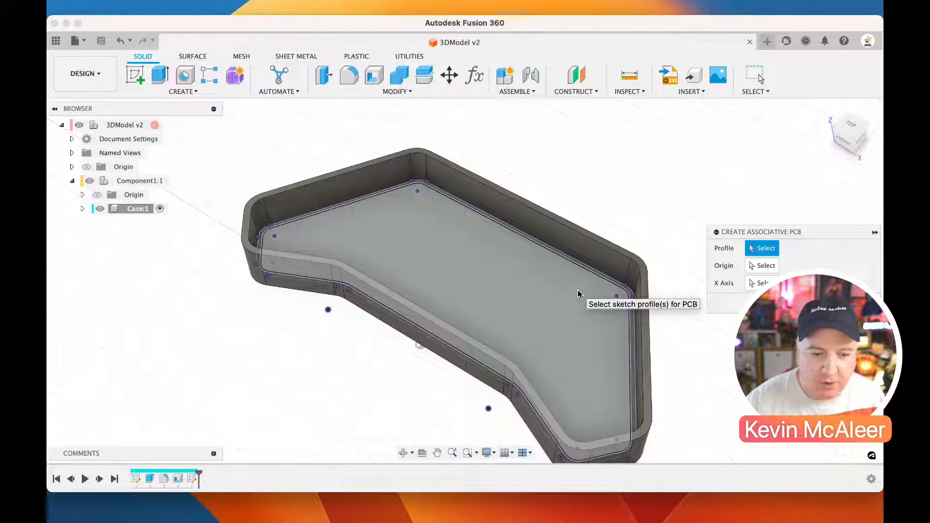
Create the associative PCB from the inner offset profile, using the straight sketch line along the case's front wall as the X axis
{"action": "left_click_drag", "start_coordinate": [741, 232], "coordinate": [727, 175]}
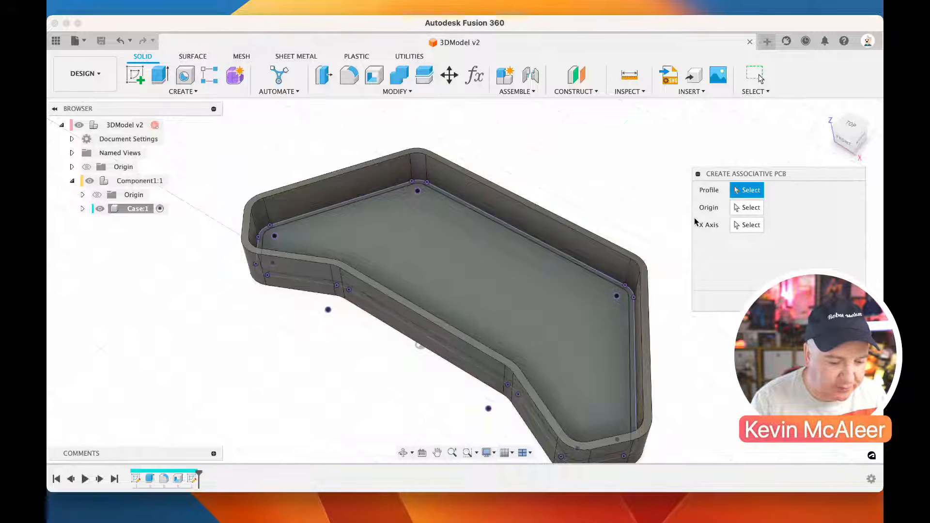
{"action": "left_click", "coordinate": [512, 298]}
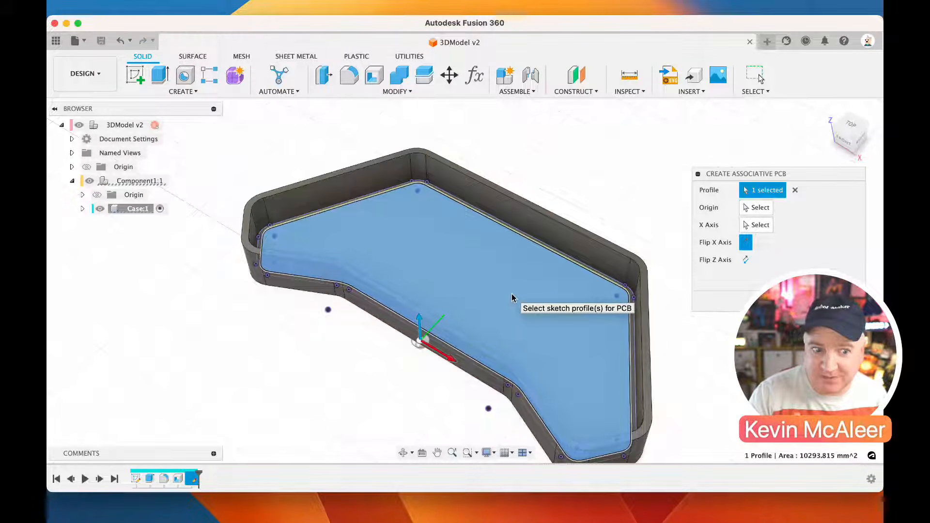
{"action": "left_click", "coordinate": [749, 227]}
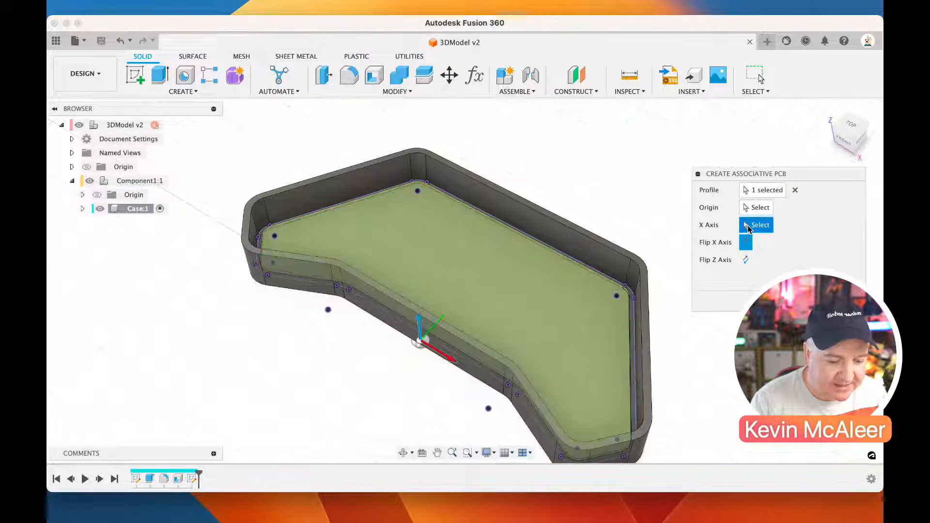
{"action": "left_click", "coordinate": [444, 347]}
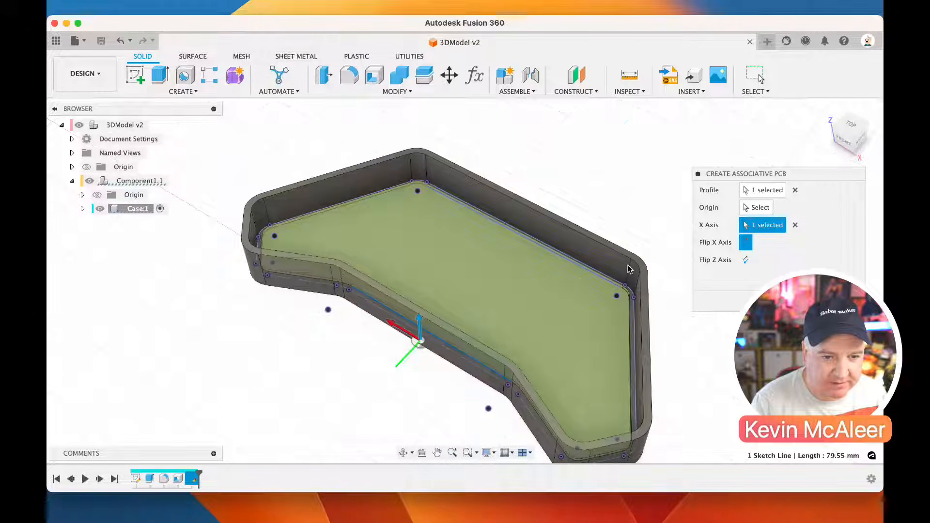
{"action": "left_click", "coordinate": [745, 260]}
{"action": "left_click", "coordinate": [745, 260]}
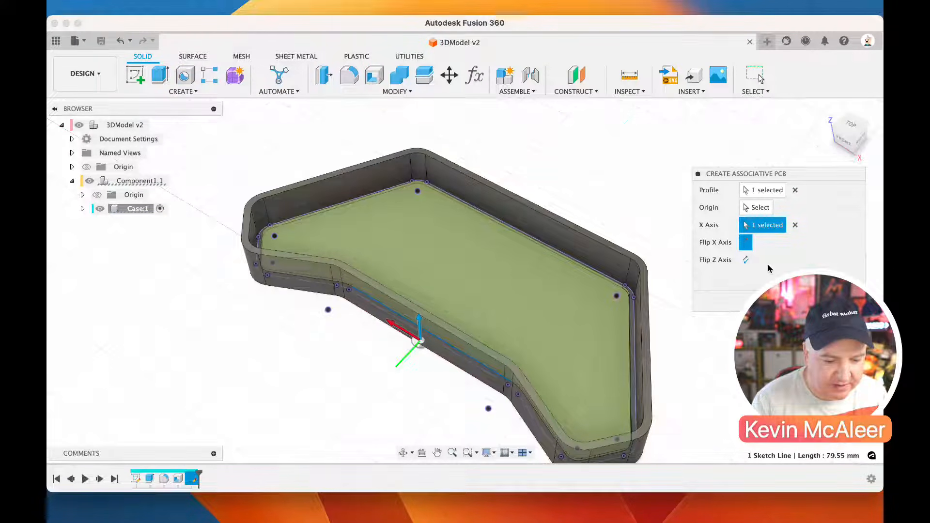
{"action": "left_click_drag", "start_coordinate": [759, 179], "coordinate": [760, 125]}
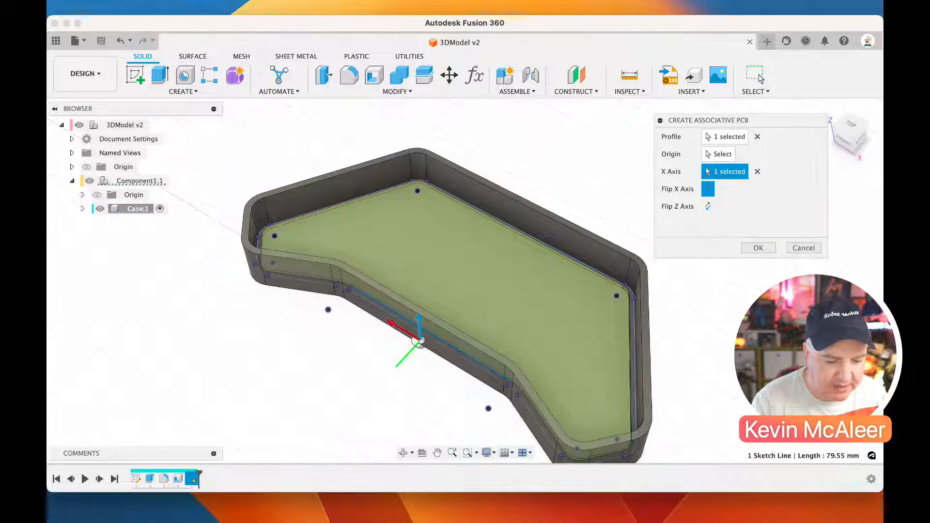
{"action": "left_click", "coordinate": [758, 251]}
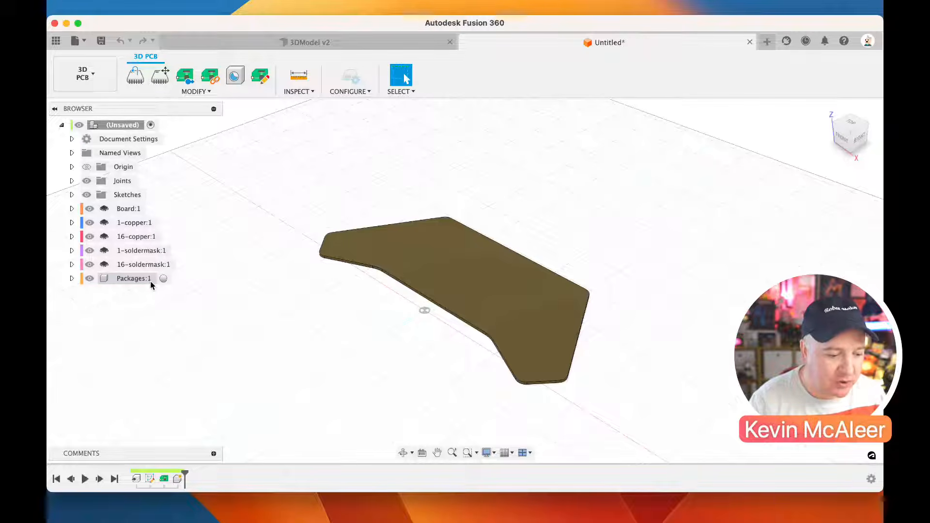
Push the board to a new 2D PCB without a linked document, save it as PCB, and fit the board outline in view
{"action": "left_click", "coordinate": [188, 81]}
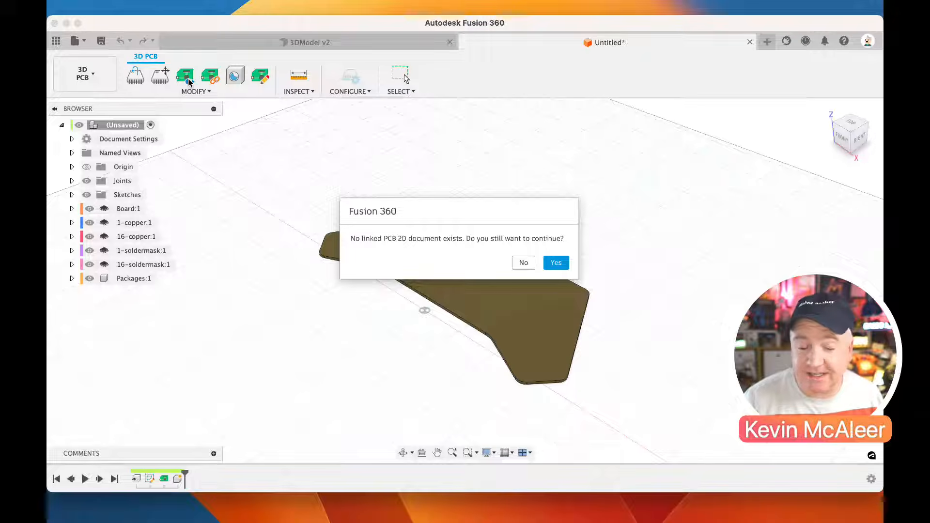
{"action": "left_click", "coordinate": [555, 263]}
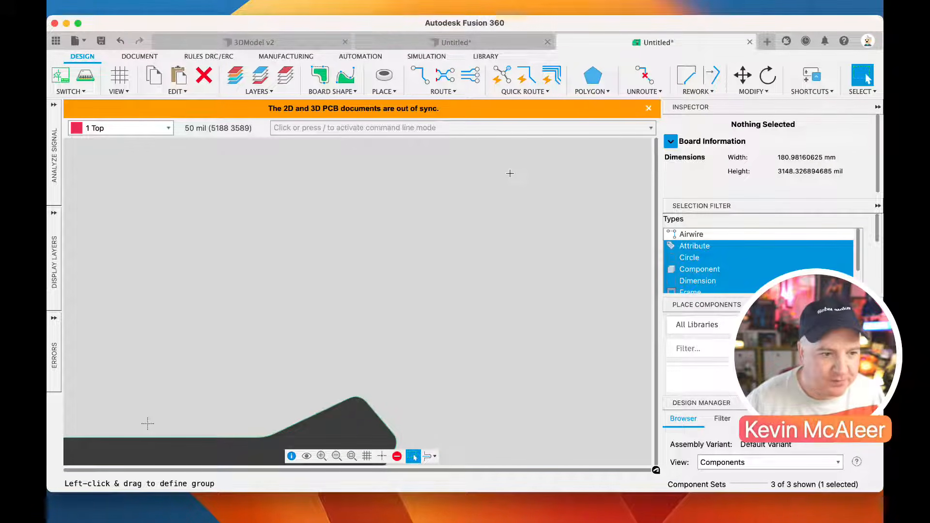
{"action": "left_click", "coordinate": [101, 41]}
{"action": "left_click", "coordinate": [646, 334]}
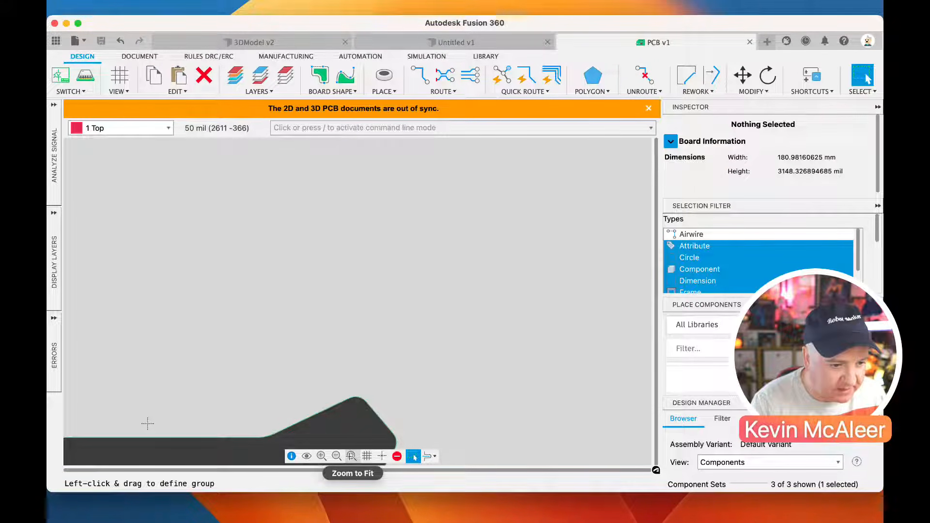
{"action": "left_click", "coordinate": [351, 455]}
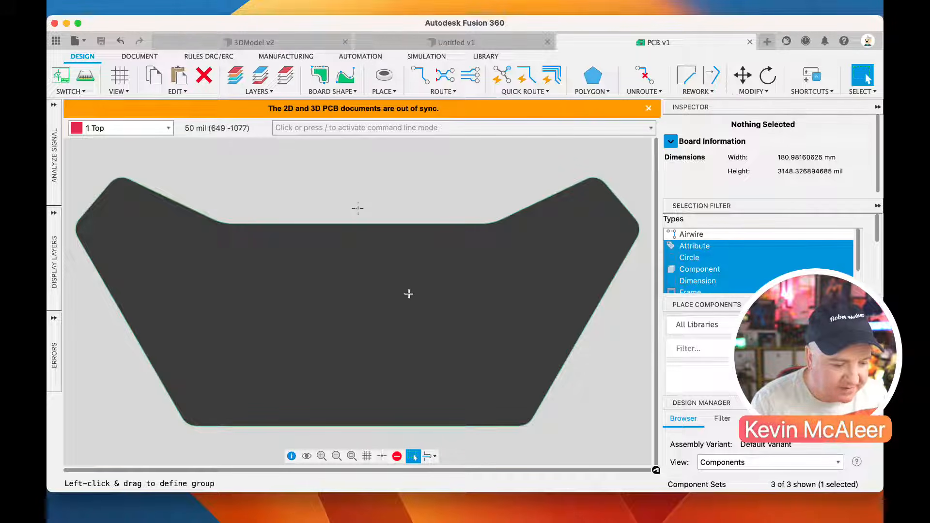
{"action": "left_click", "coordinate": [489, 46]}
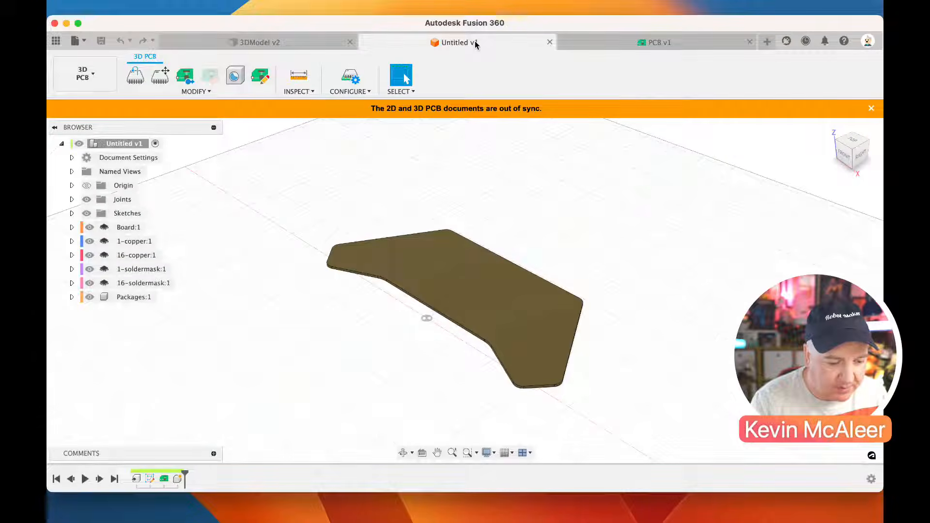
{"action": "left_click", "coordinate": [304, 47]}
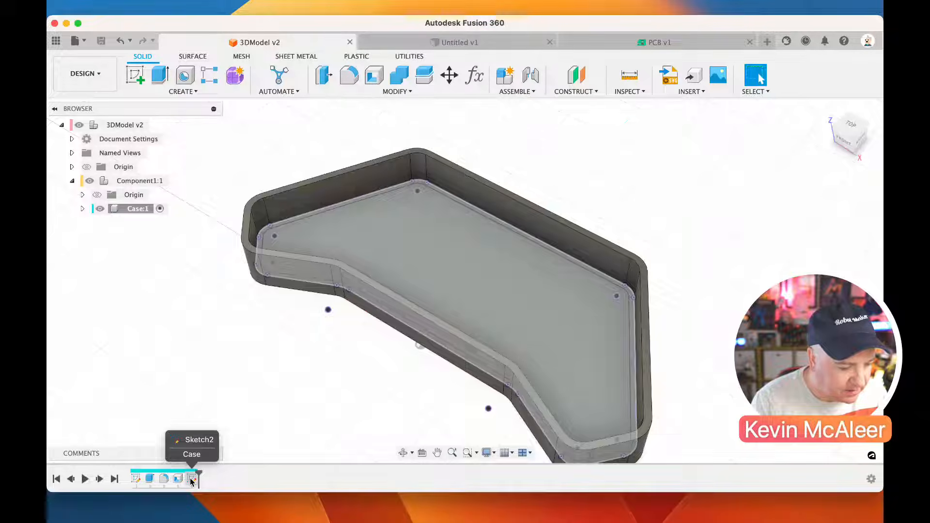
{"action": "left_click", "coordinate": [602, 47]}
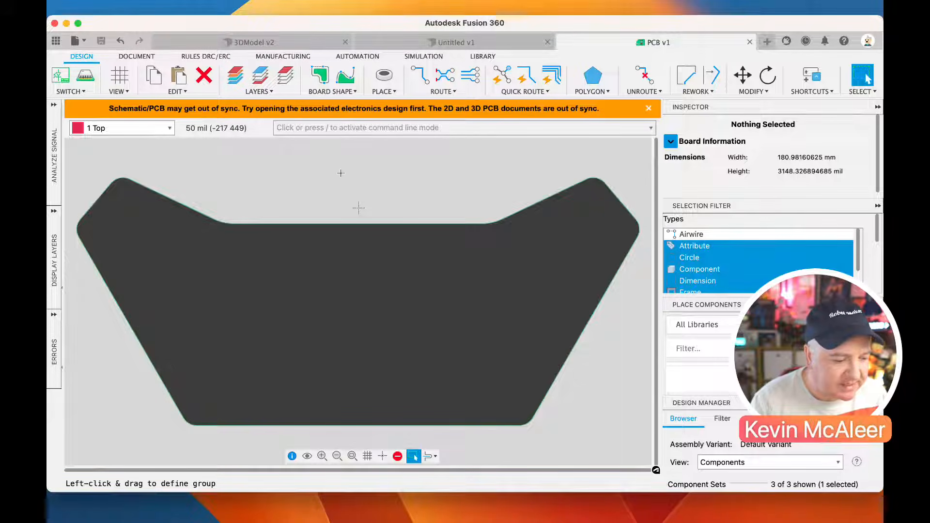
Create a new electronics design and reference the PCB document from the Kevsrobots project's PCB Livestream folder in it
{"action": "left_click", "coordinate": [62, 83]}
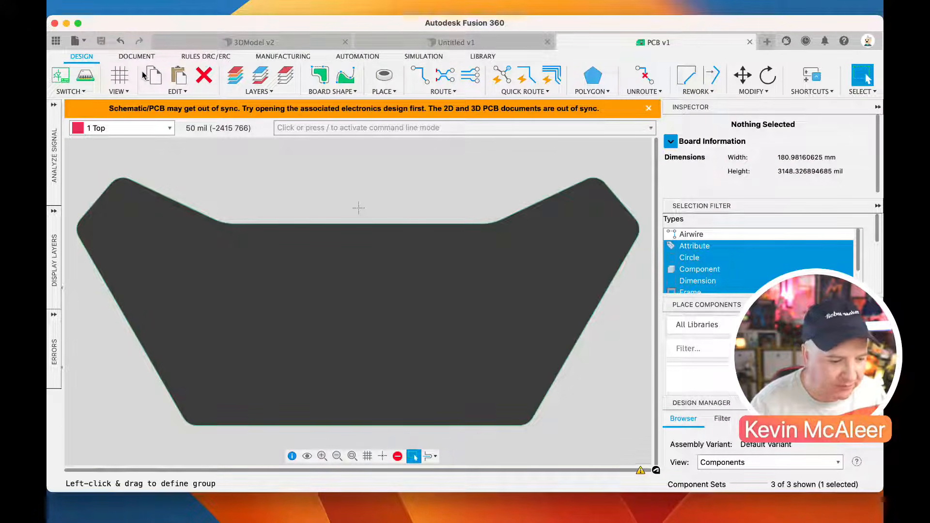
{"action": "left_click", "coordinate": [141, 10]}
{"action": "left_click", "coordinate": [161, 37]}
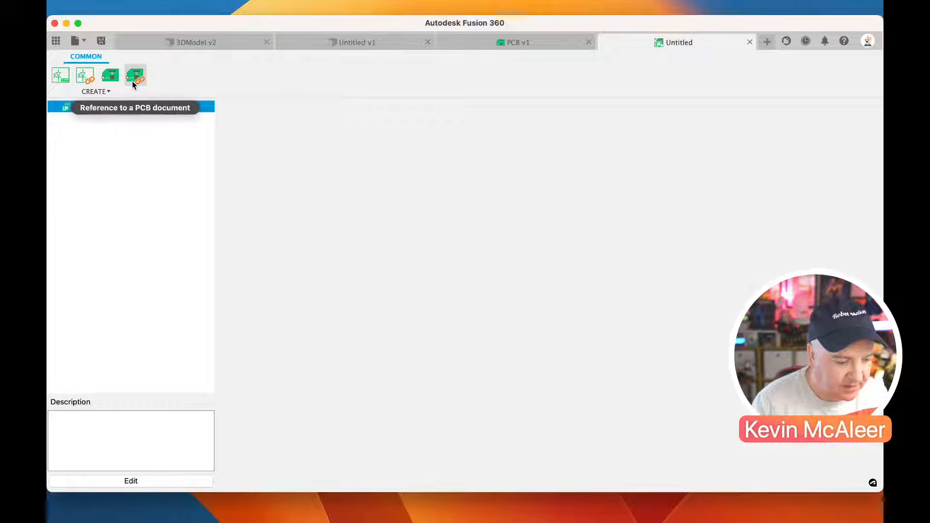
{"action": "left_click", "coordinate": [132, 80]}
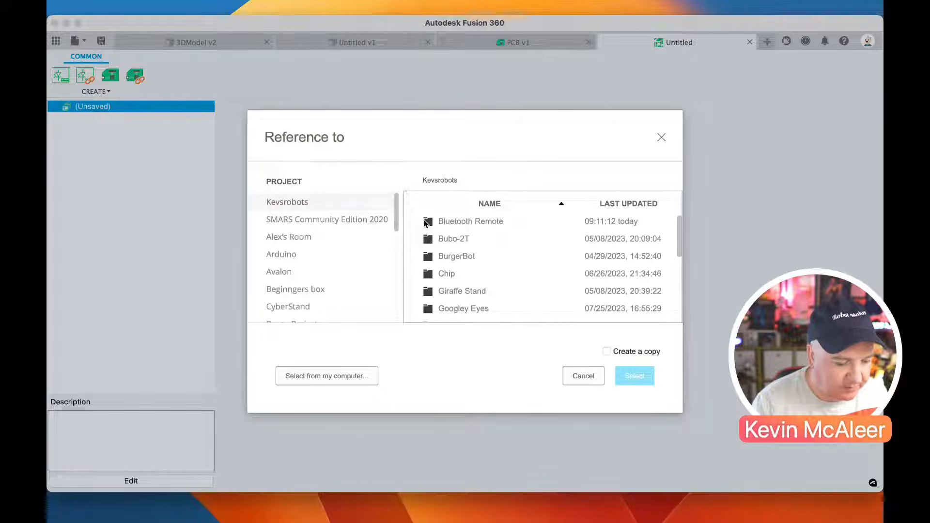
{"action": "left_click_drag", "start_coordinate": [675, 242], "coordinate": [678, 286]}
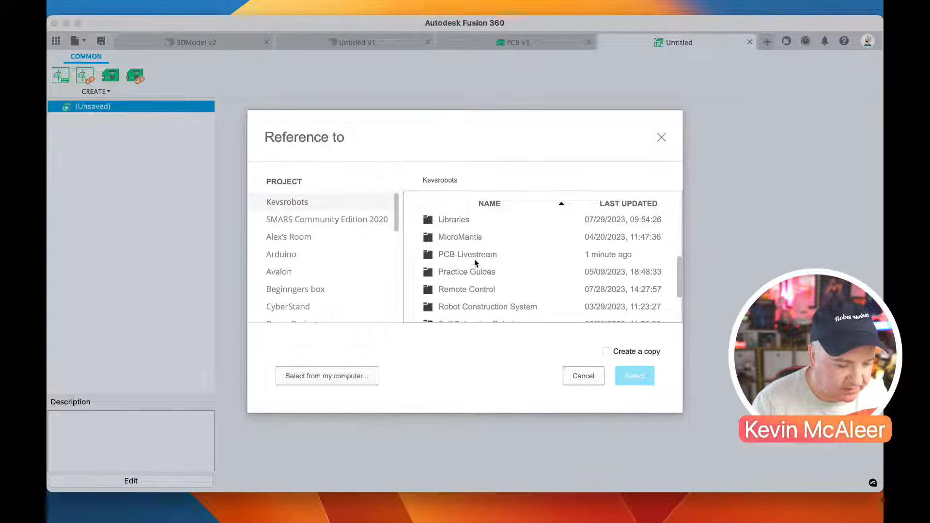
{"action": "double_click", "coordinate": [474, 256]}
{"action": "left_click", "coordinate": [448, 226]}
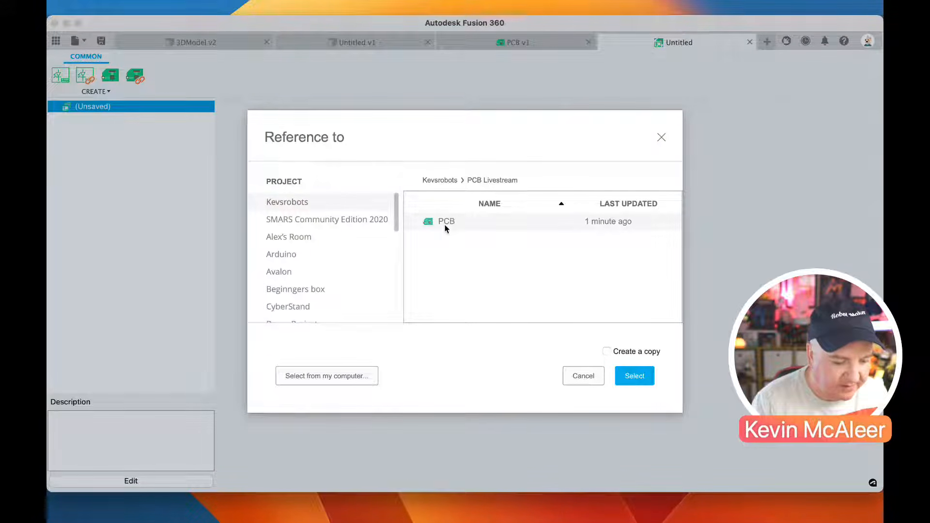
{"action": "left_click", "coordinate": [635, 376]}
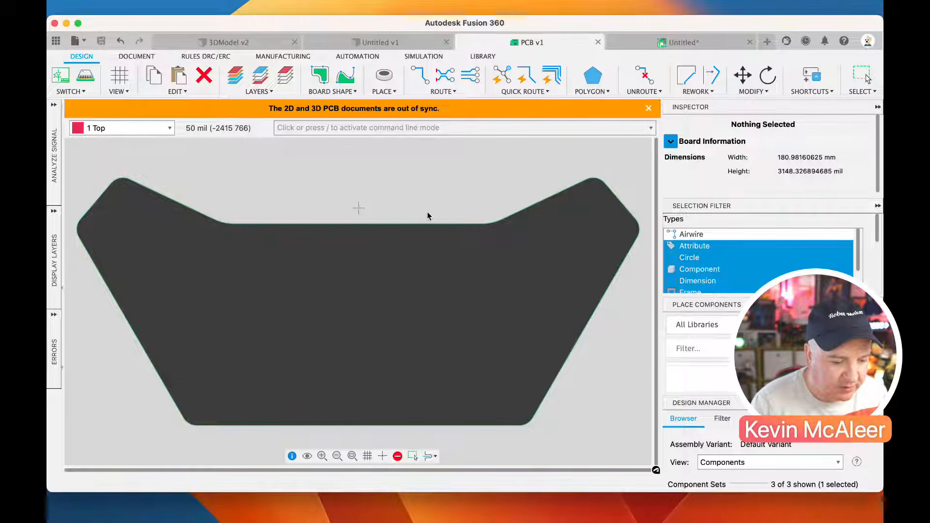
Switch from the 2D PCB to a new linked schematic document
{"action": "left_click", "coordinate": [64, 84]}
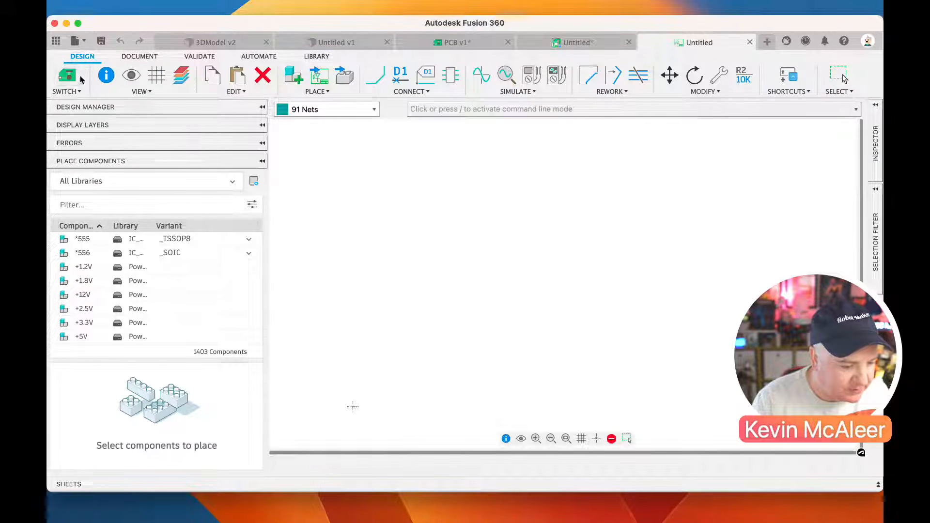
Review the linked 2D PCB, 3D PCB and electronics design documents, ending on the schematic
{"action": "left_click", "coordinate": [73, 86]}
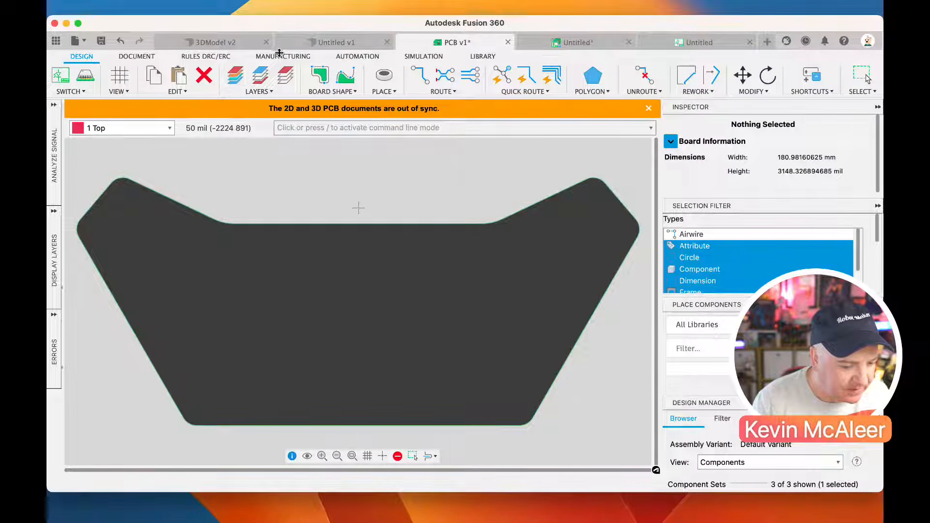
{"action": "left_click", "coordinate": [308, 43]}
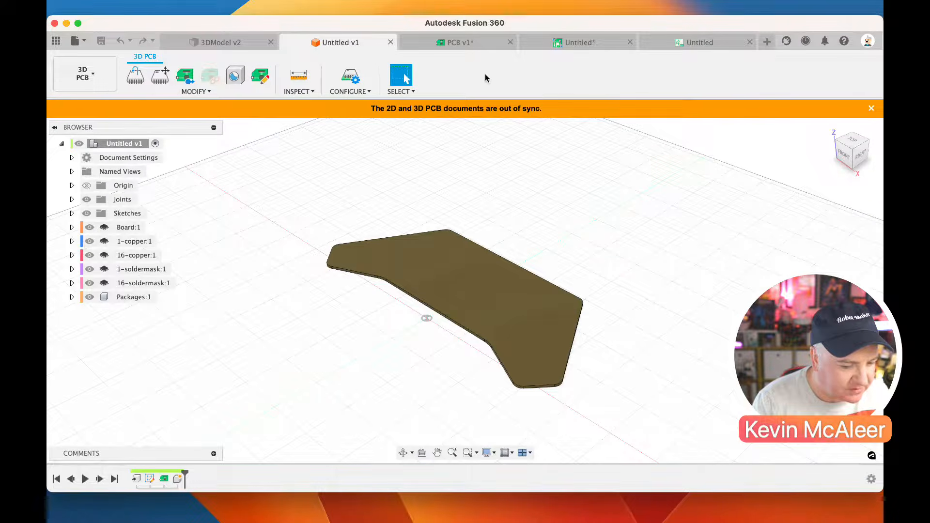
{"action": "left_click", "coordinate": [561, 48]}
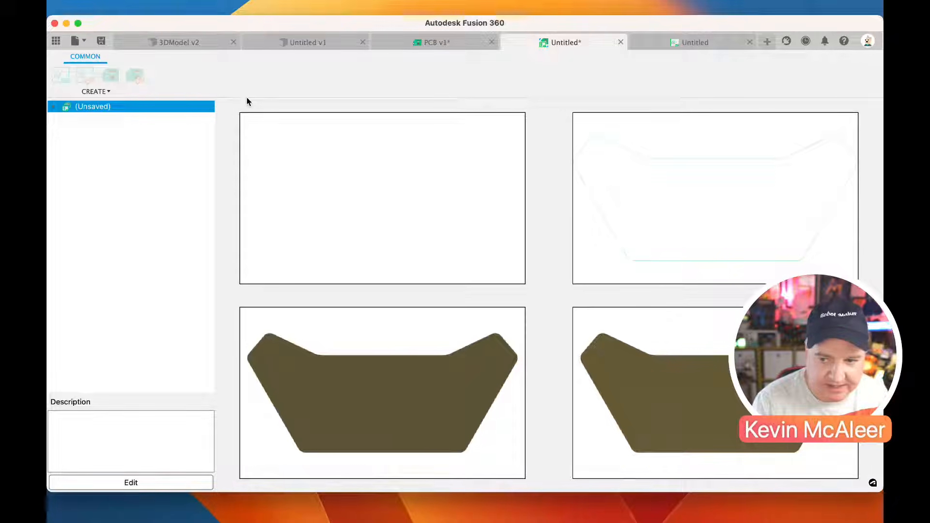
{"action": "left_click", "coordinate": [666, 45]}
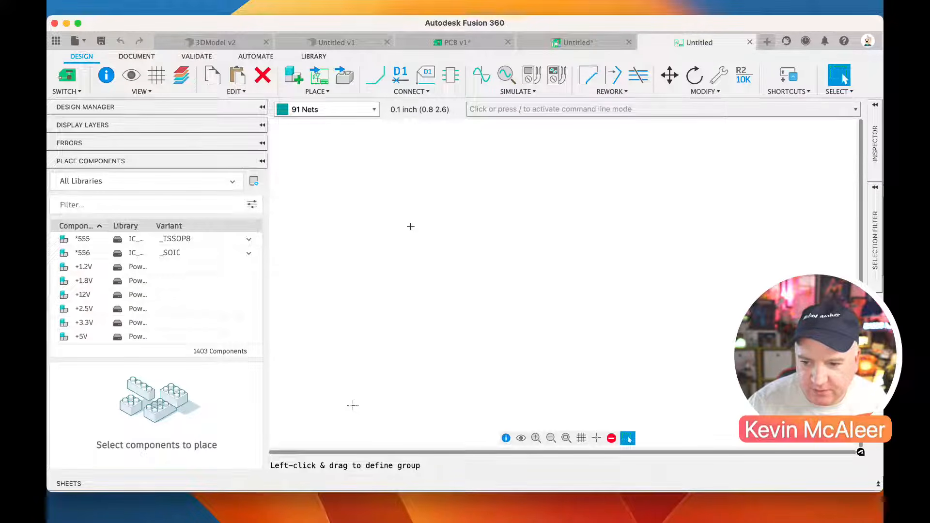
Save the electronics design as Electronics Design Remote Control in the Kevsrobots PCB Livestream folder
{"action": "left_click", "coordinate": [573, 46]}
{"action": "left_click", "coordinate": [102, 41]}
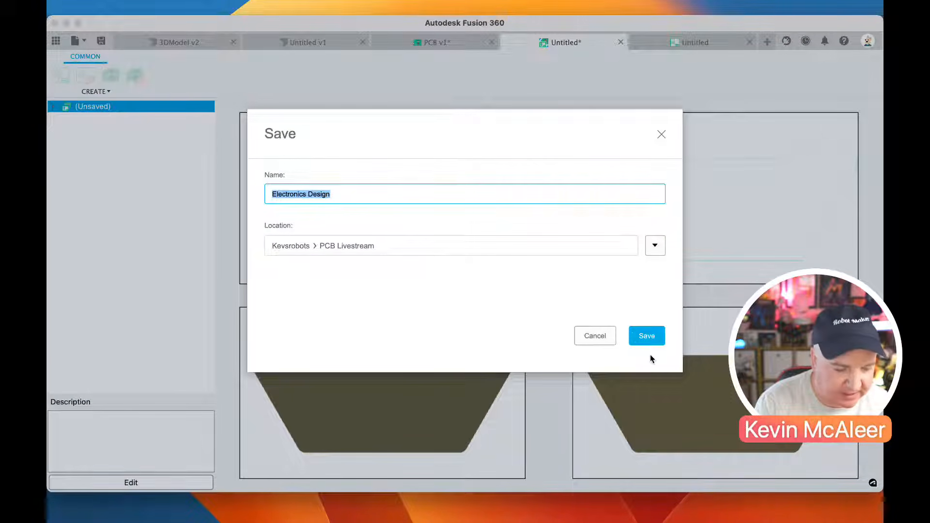
{"action": "key", "text": "Right"}
{"action": "type", "text": "Remote Control"}
{"action": "key", "text": "Return"}
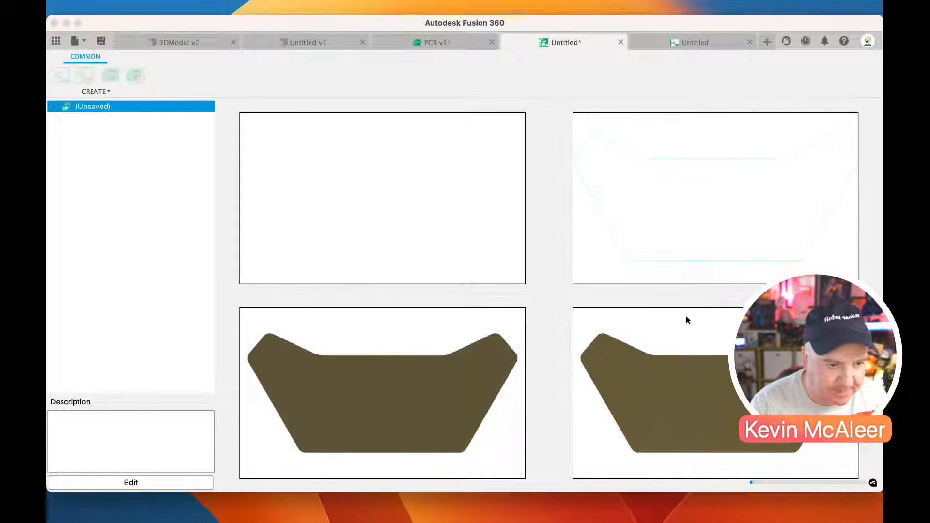
Return to the schematic and look over the available component libraries in the Library Manager
{"action": "left_click", "coordinate": [683, 44]}
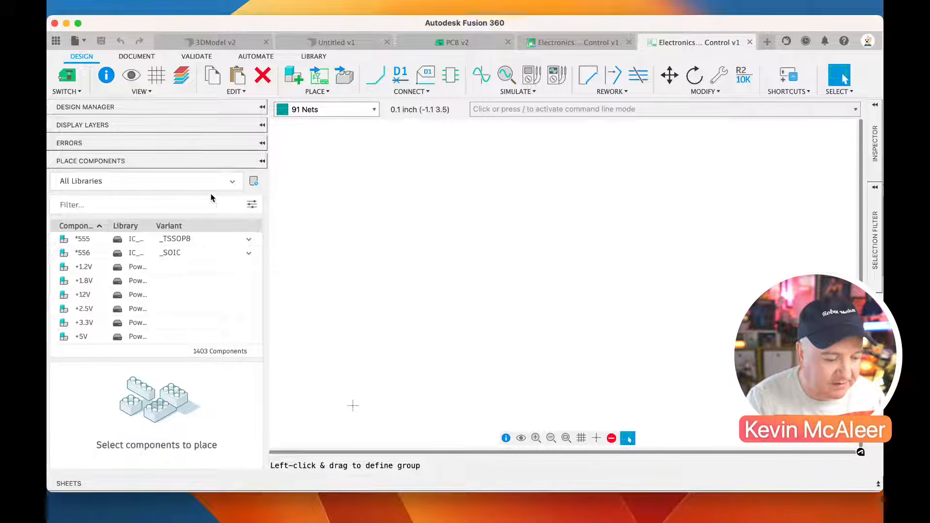
{"action": "left_click", "coordinate": [254, 182]}
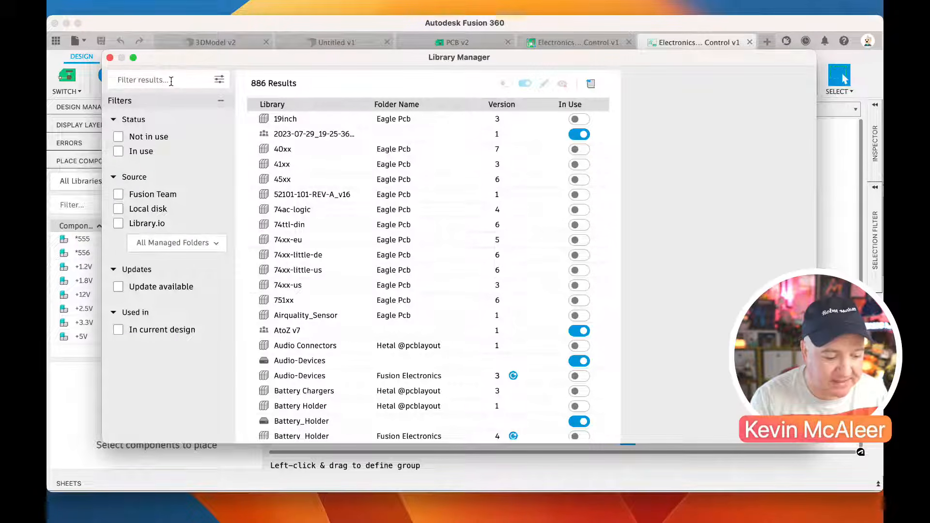
{"action": "left_click", "coordinate": [110, 57]}
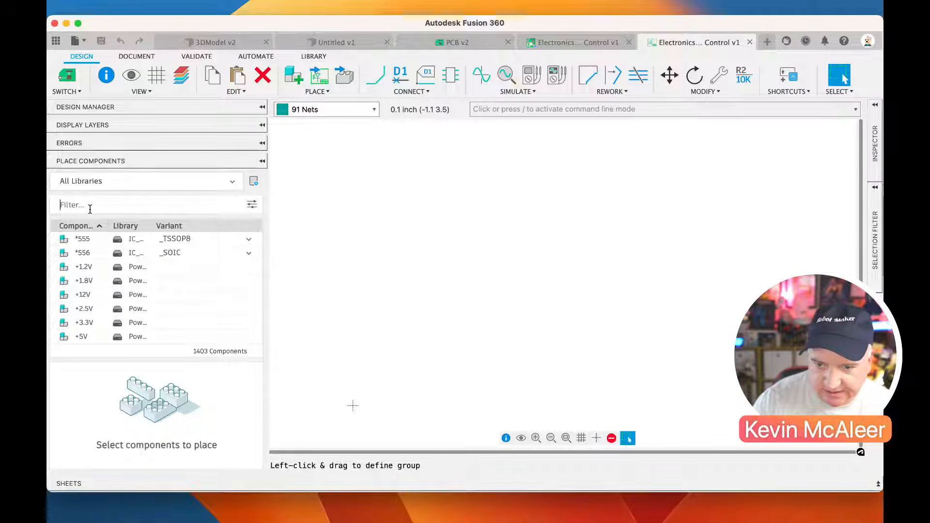
Search all component libraries for 10-xx and preview the 10-XX switch
{"action": "type", "text": "1"}
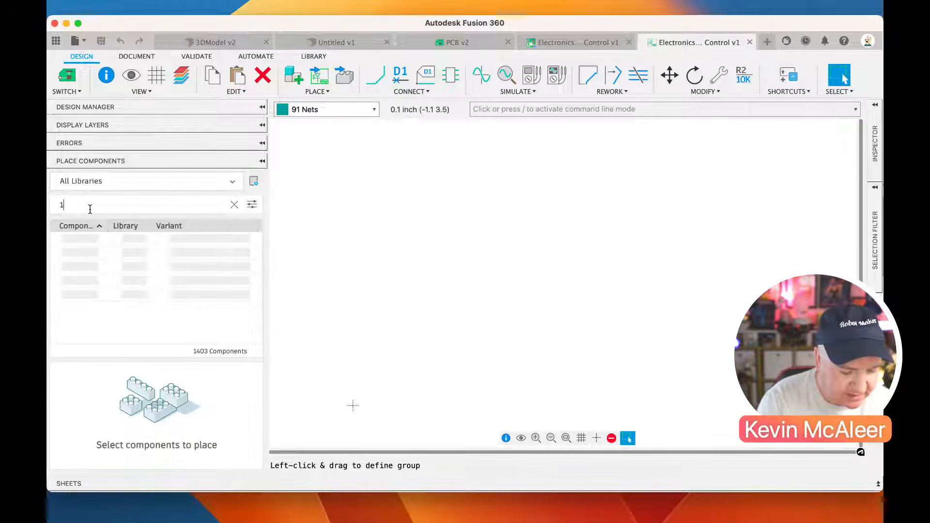
{"action": "type", "text": "0-xx"}
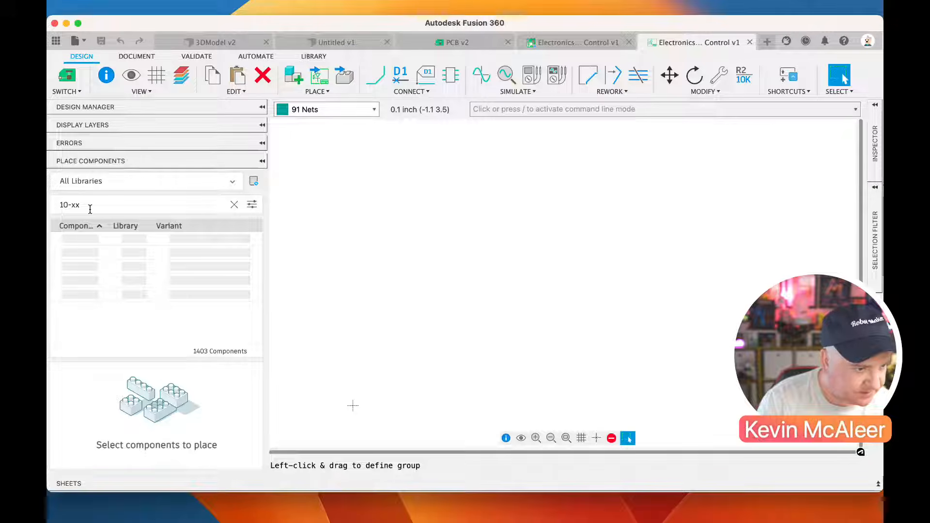
{"action": "left_click", "coordinate": [80, 243]}
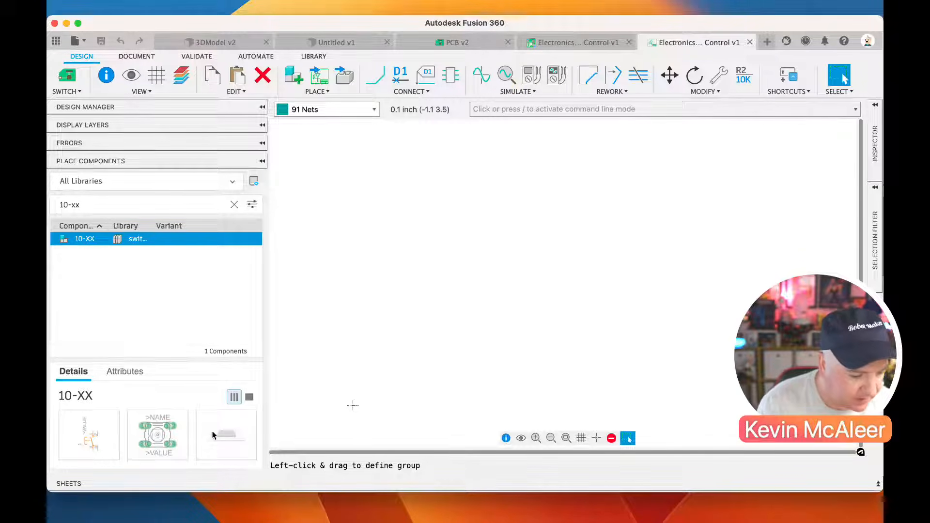
Search the component libraries for 1-1825910 and select the 1-1825910-0 push-button switch
{"action": "left_click_drag", "start_coordinate": [100, 205], "coordinate": [48, 204]}
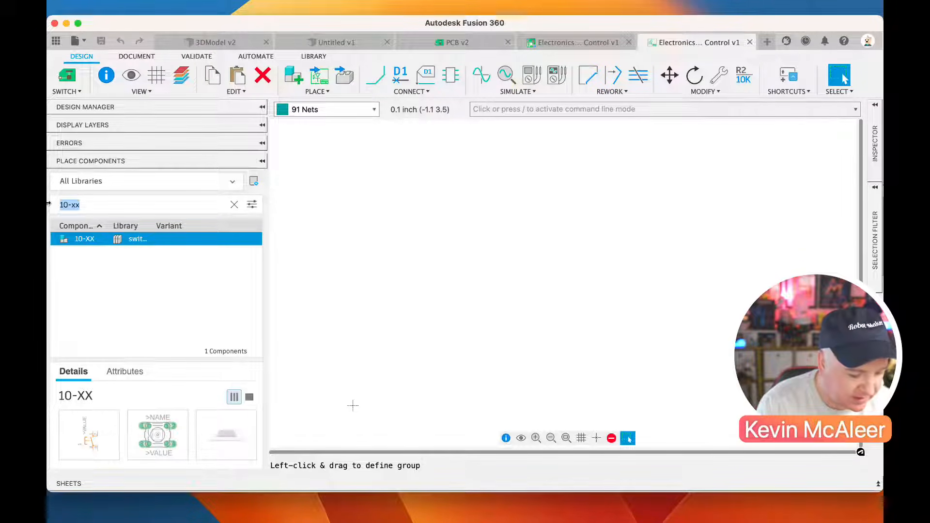
{"action": "type", "text": "1-18"}
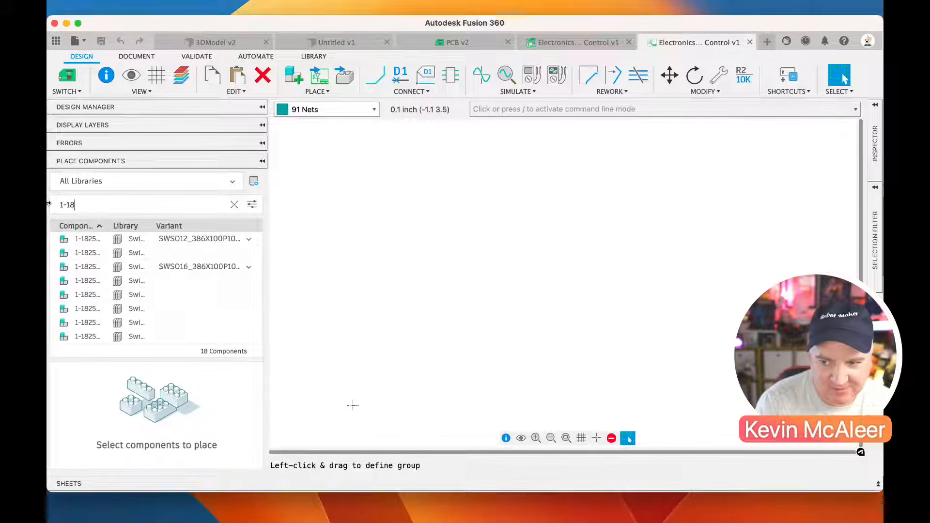
{"action": "type", "text": "25"}
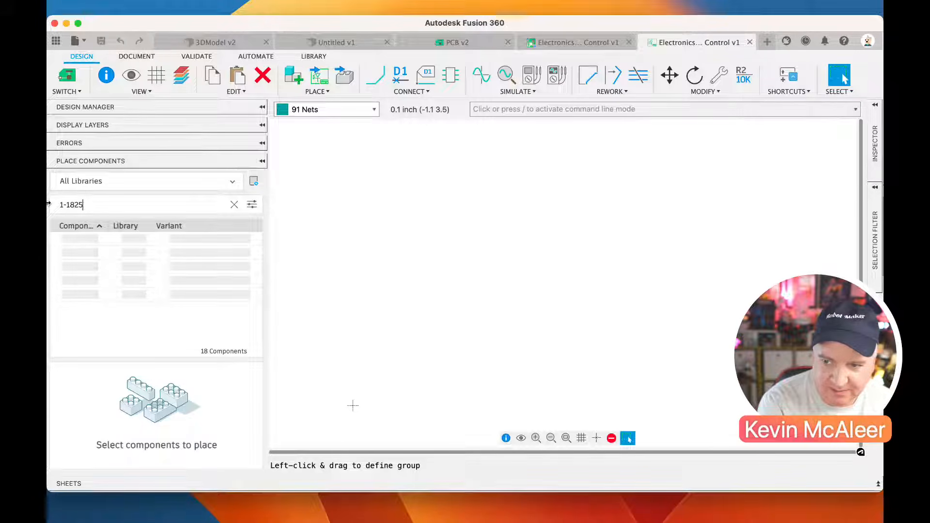
{"action": "type", "text": "910"}
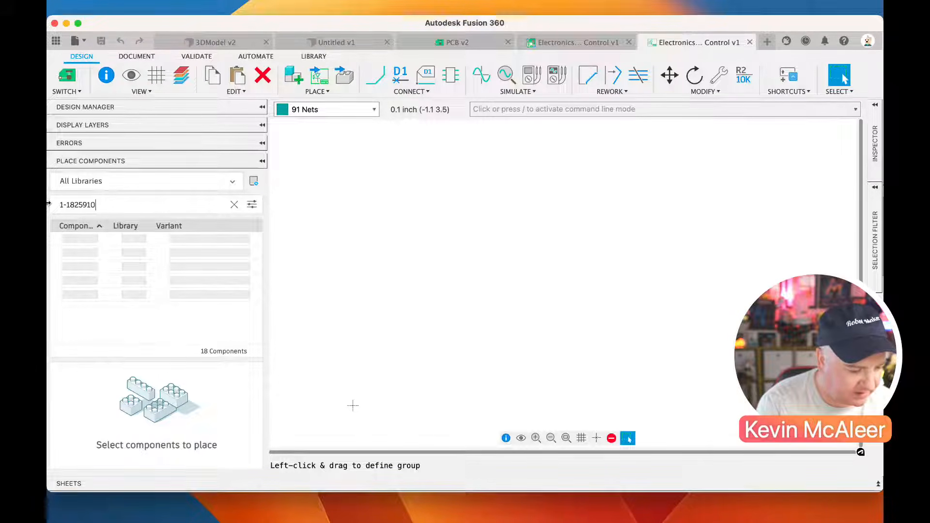
{"action": "left_click", "coordinate": [87, 239]}
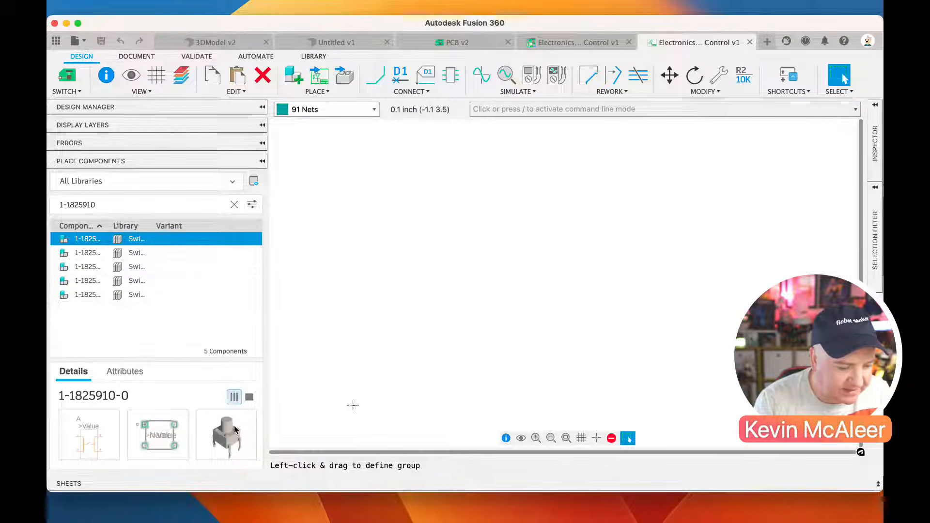
{"action": "left_click", "coordinate": [121, 239]}
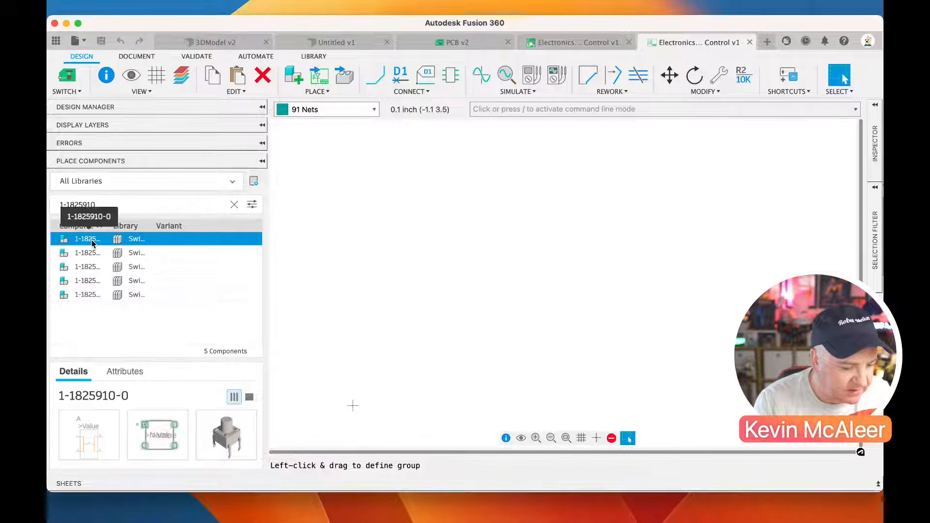
Place four 1-1825910-0 switches on the schematic in two rows of two
{"action": "double_click", "coordinate": [122, 240]}
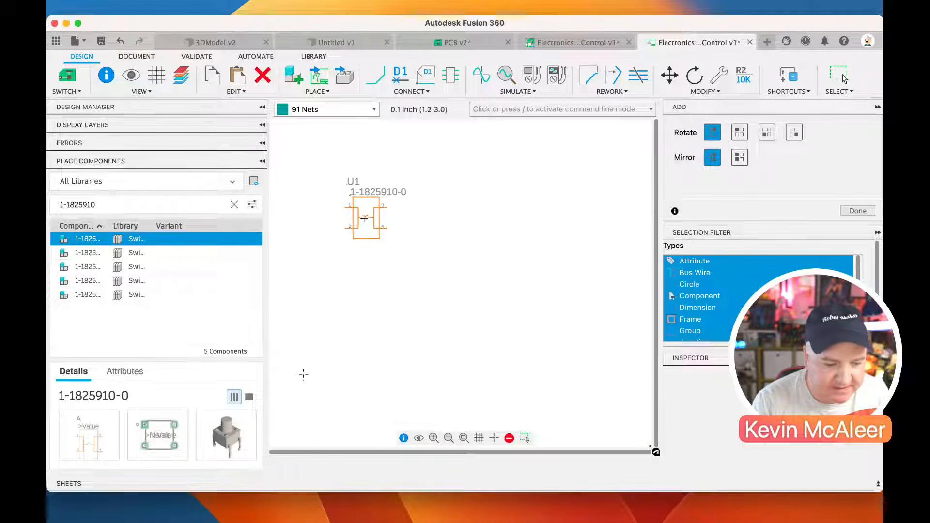
{"action": "left_click", "coordinate": [351, 213]}
{"action": "left_click", "coordinate": [425, 213]}
{"action": "left_click", "coordinate": [345, 312]}
{"action": "left_click", "coordinate": [418, 312]}
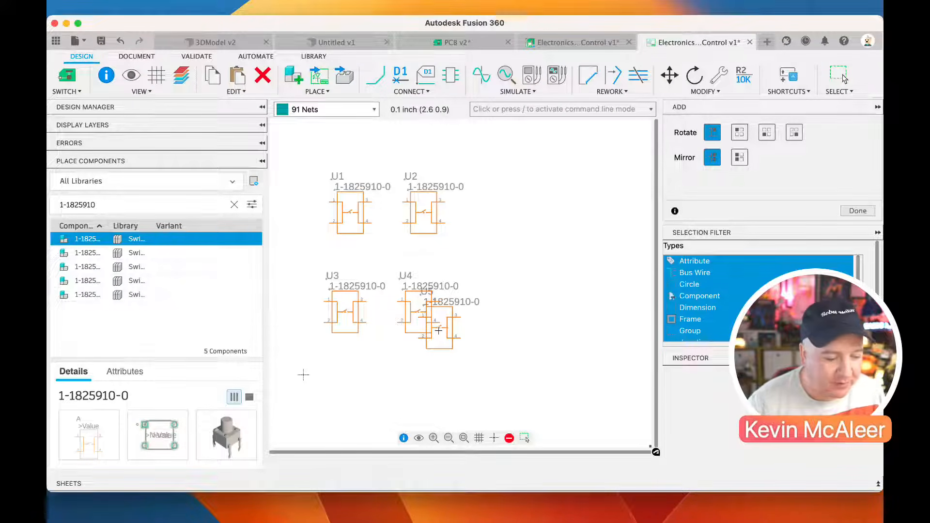
{"action": "left_click", "coordinate": [293, 248]}
Create a new electronics library and add a device named RASPBERRY_PI_PICO_W to it
{"action": "left_click_drag", "start_coordinate": [111, 207], "coordinate": [49, 199]}
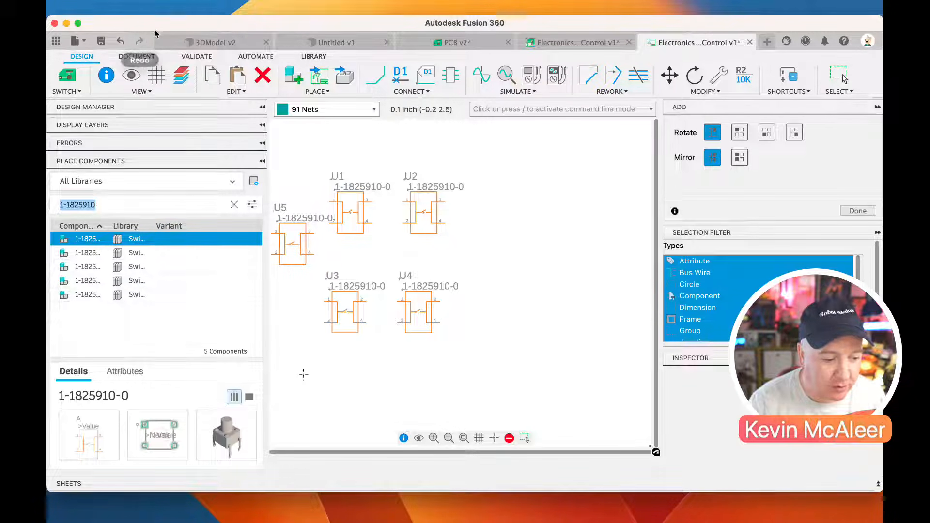
{"action": "left_click", "coordinate": [141, 11]}
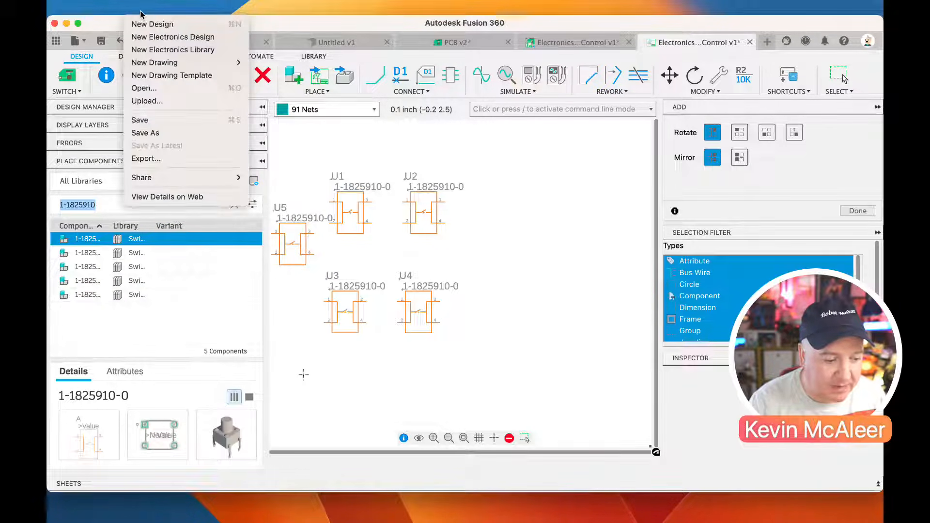
{"action": "left_click", "coordinate": [160, 51]}
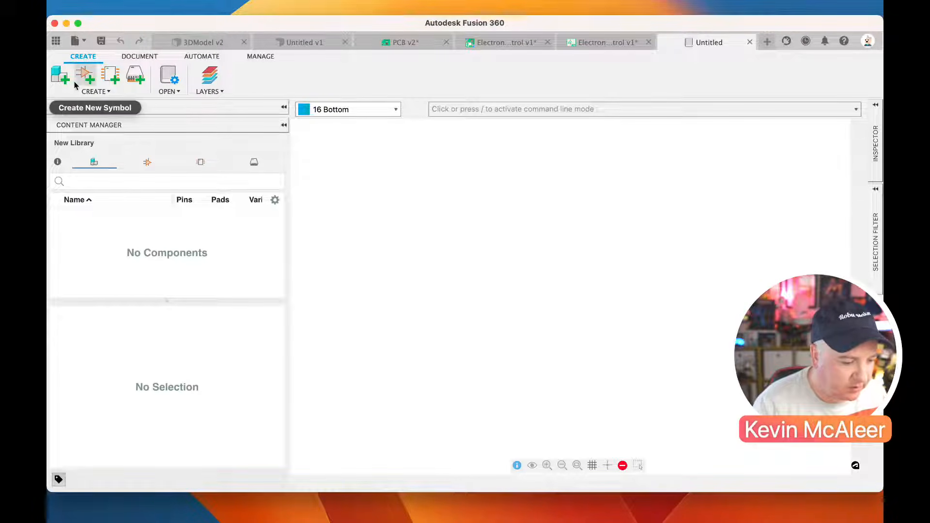
{"action": "left_click", "coordinate": [60, 80]}
{"action": "type", "text": "RAS"}
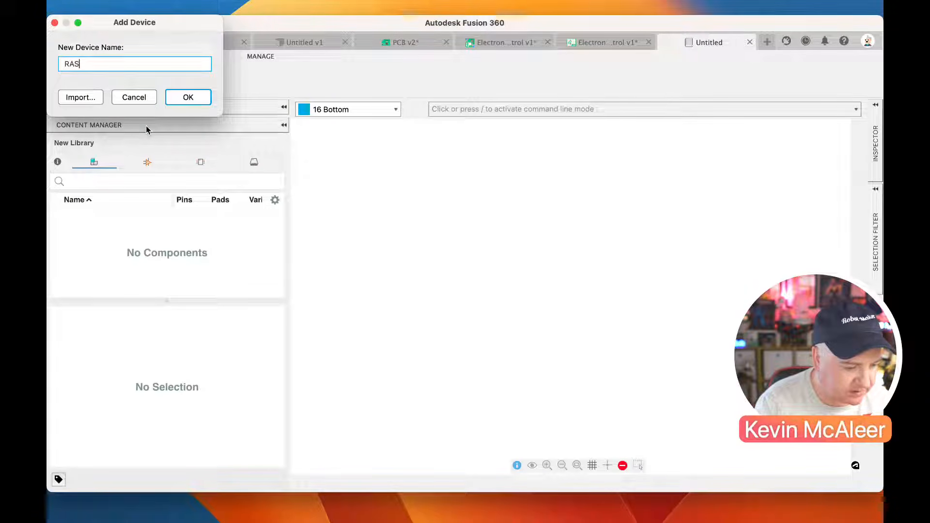
{"action": "type", "text": "PBERRY_PI_PICO_W"}
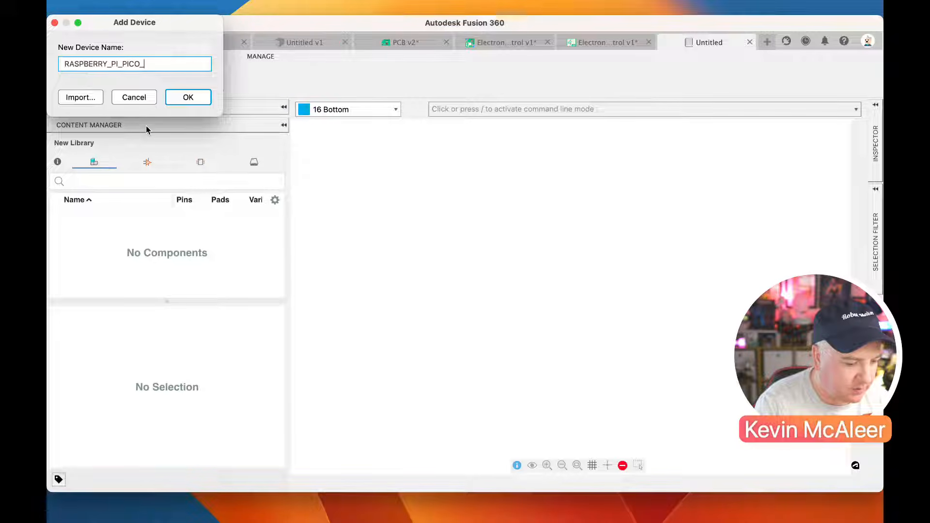
{"action": "left_click", "coordinate": [186, 97]}
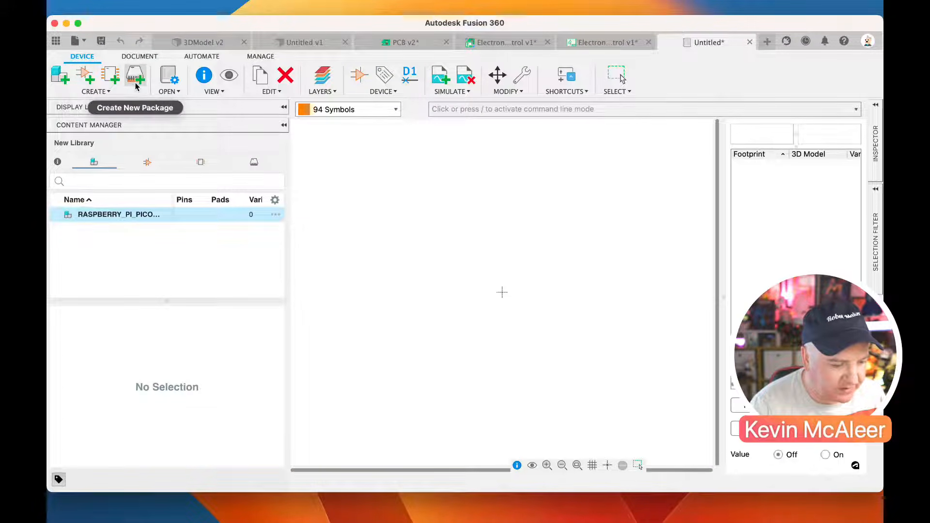
Create a new library symbol for the Raspberry Pi Pico W, named to match its device
{"action": "left_click", "coordinate": [87, 77]}
{"action": "type", "text": "RASPBERRY_PI"}
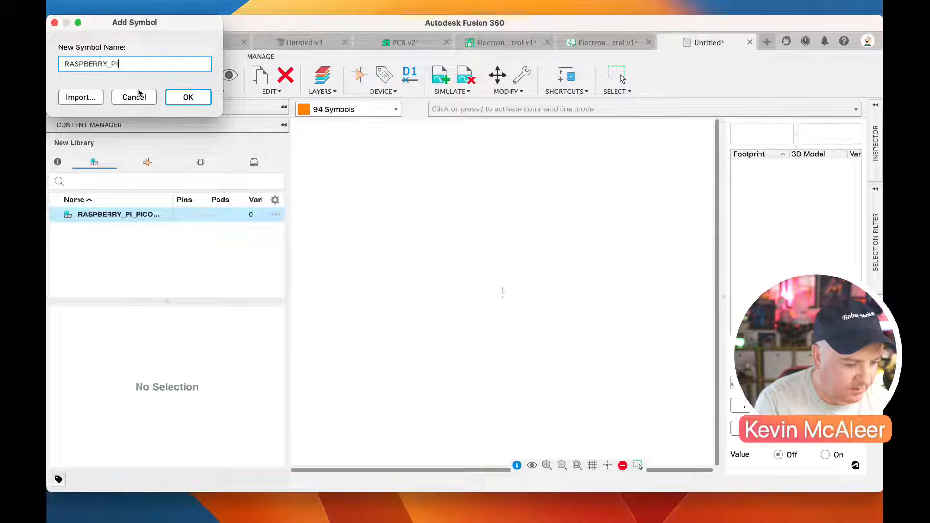
{"action": "type", "text": "_PICO_W"}
{"action": "key", "text": "Return"}
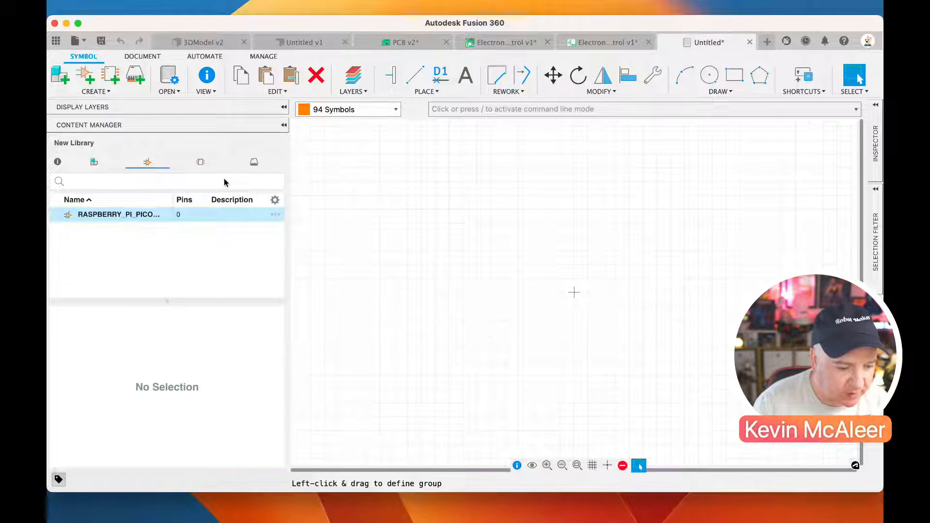
Place three pins in the symbol in a vertical column about 0.2 inch apart, above and left of the origin
{"action": "left_click", "coordinate": [390, 77]}
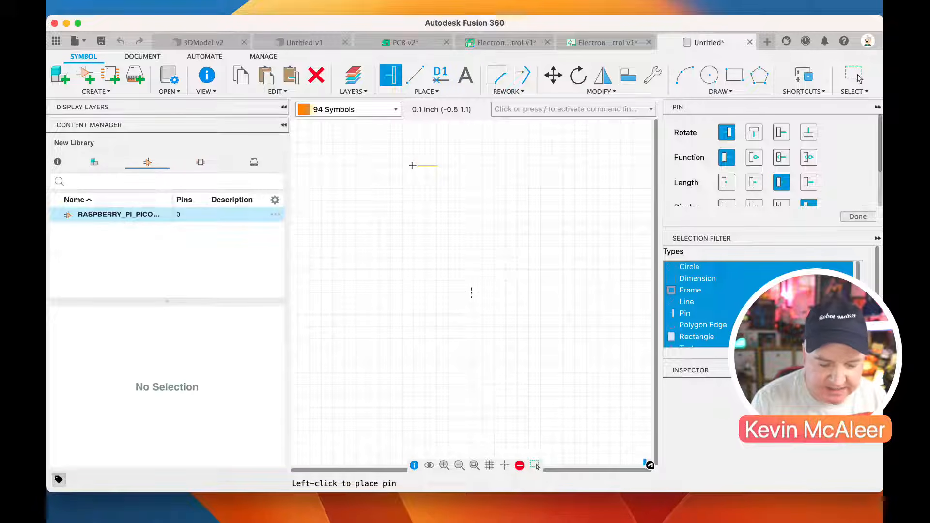
{"action": "left_click", "coordinate": [412, 166]}
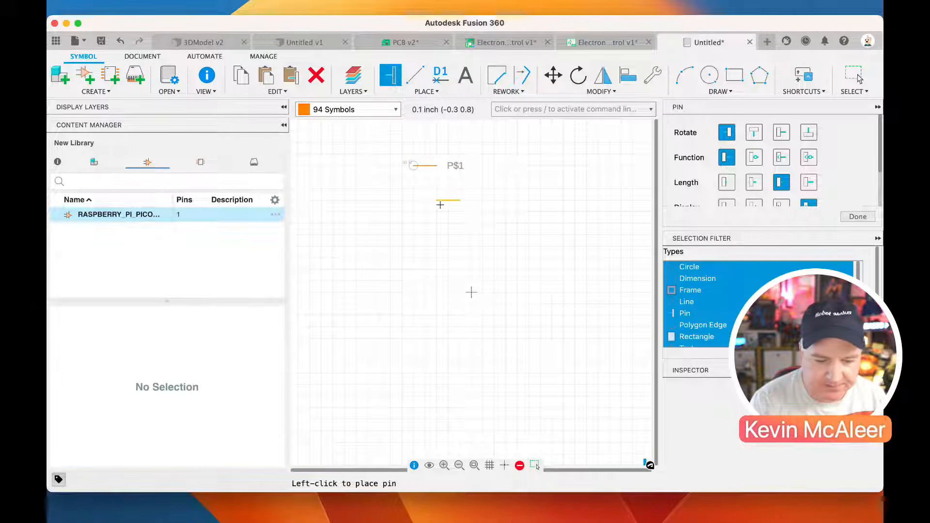
{"action": "left_click", "coordinate": [415, 188]}
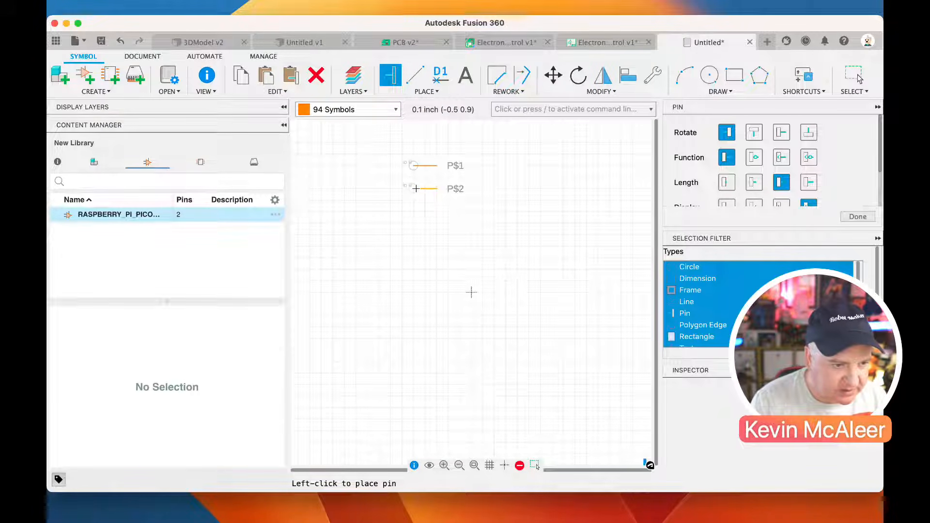
{"action": "left_click", "coordinate": [419, 211]}
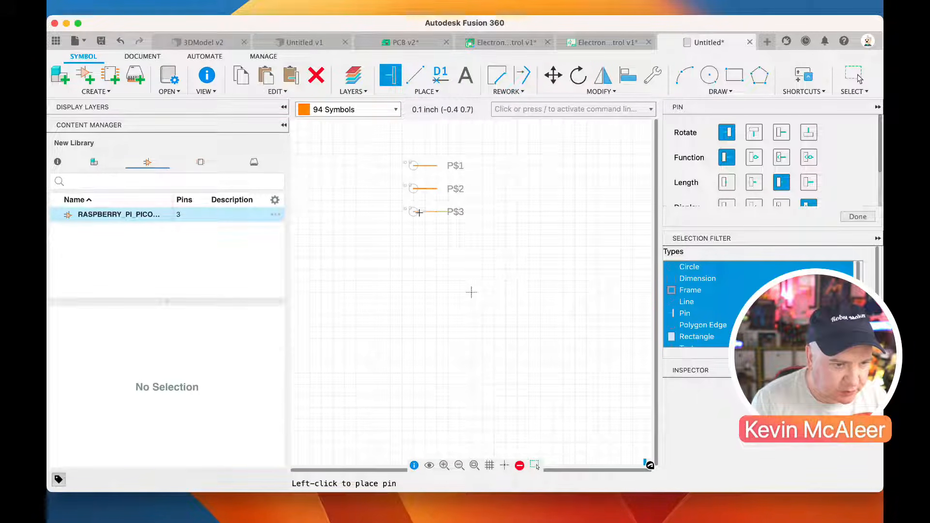
Check the 0.1 inch grid size in mm, mic and mil, and return the grid unit to inch
{"action": "left_click", "coordinate": [490, 465]}
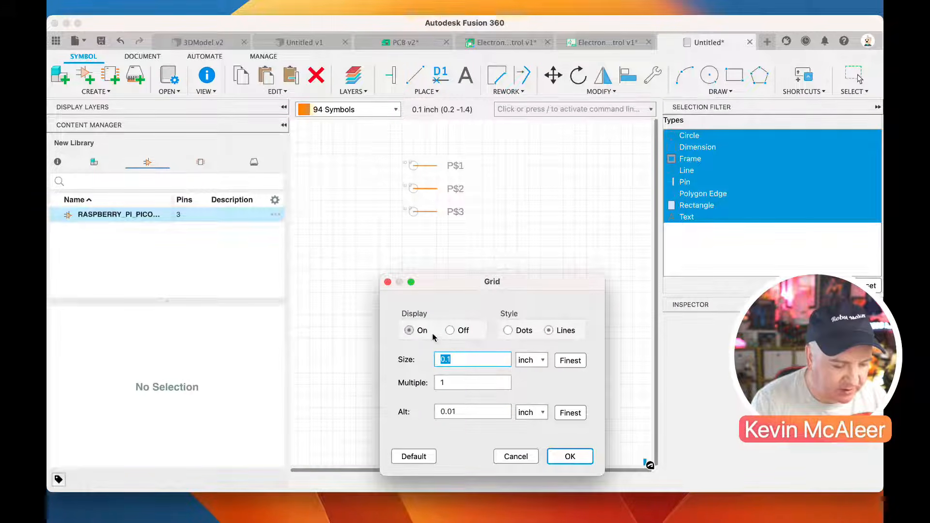
{"action": "left_click", "coordinate": [532, 360]}
{"action": "left_click", "coordinate": [533, 339]}
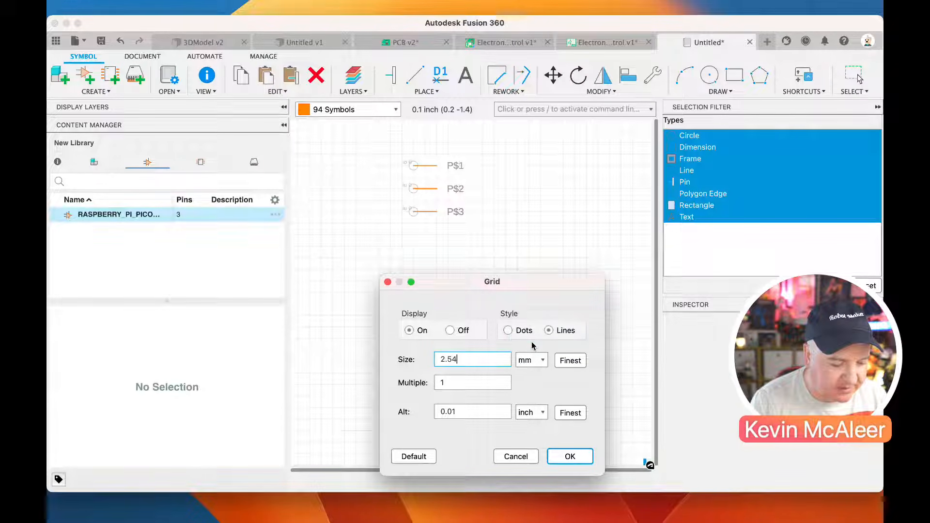
{"action": "left_click", "coordinate": [532, 360]}
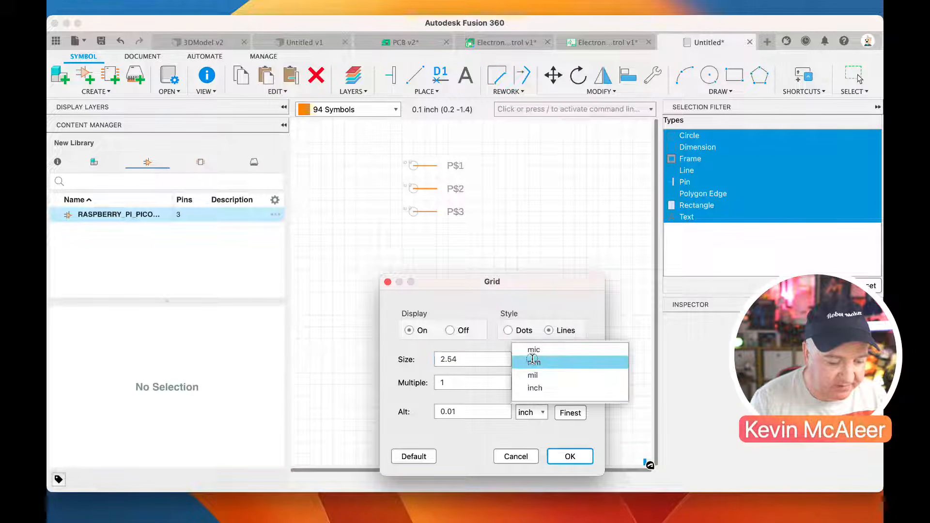
{"action": "left_click", "coordinate": [532, 357]}
{"action": "left_click", "coordinate": [532, 359]}
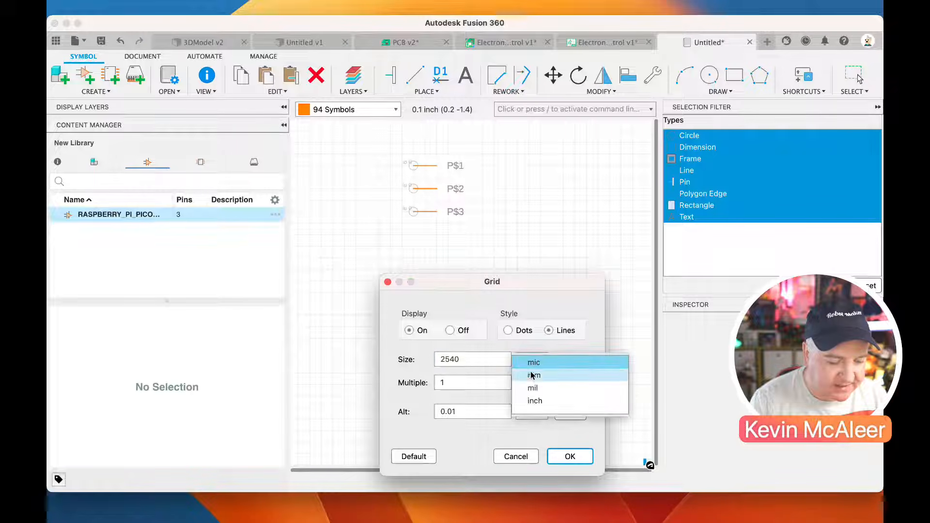
{"action": "left_click", "coordinate": [533, 386]}
{"action": "left_click", "coordinate": [531, 362]}
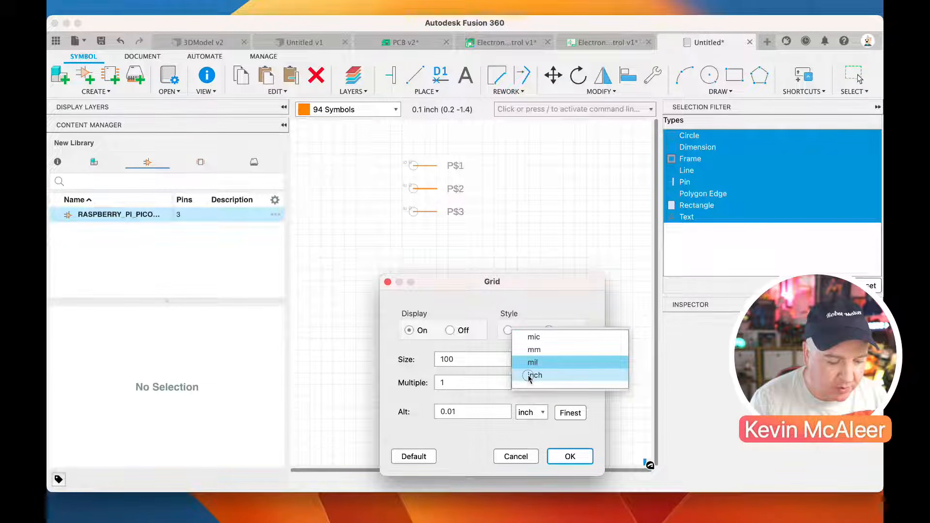
{"action": "left_click", "coordinate": [533, 374]}
{"action": "left_click", "coordinate": [562, 458]}
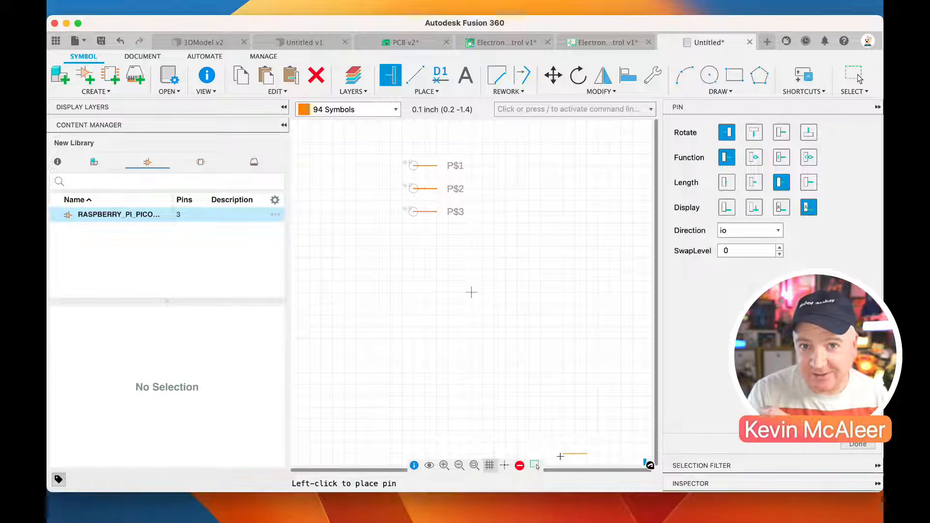
Place nine more pins below the third pin at 0.2 inch spacing, extending the column to pin P$12
{"action": "left_click", "coordinate": [415, 237]}
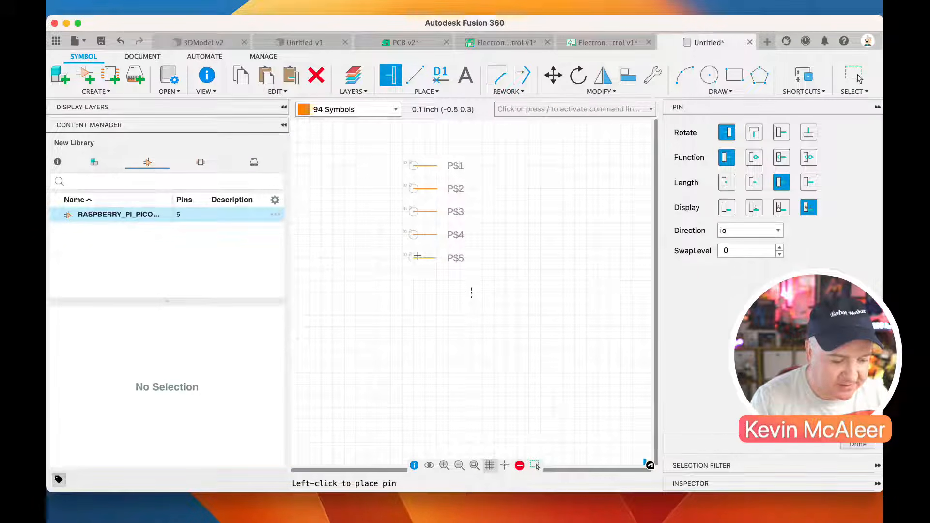
{"action": "left_click", "coordinate": [416, 281]}
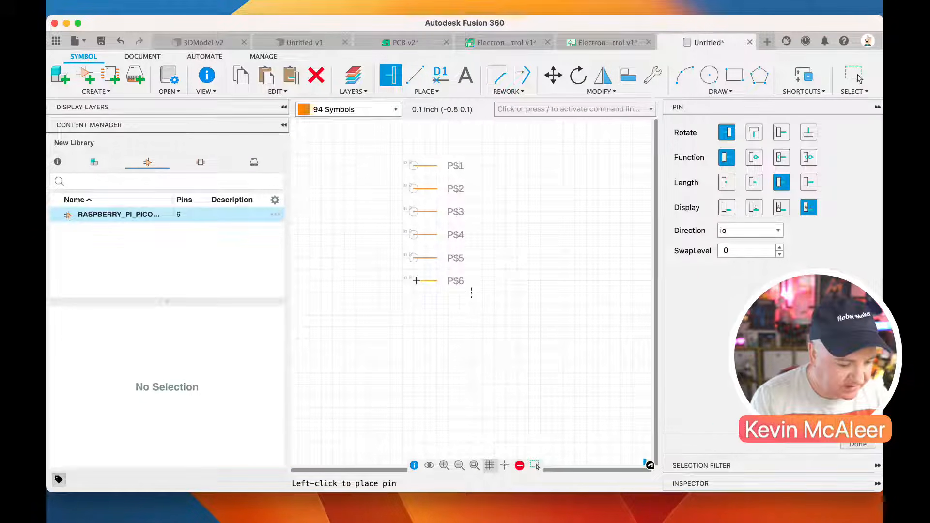
{"action": "left_click", "coordinate": [417, 304]}
{"action": "left_click", "coordinate": [416, 327]}
{"action": "left_click", "coordinate": [416, 350]}
{"action": "left_click", "coordinate": [417, 373]}
{"action": "left_click", "coordinate": [416, 396]}
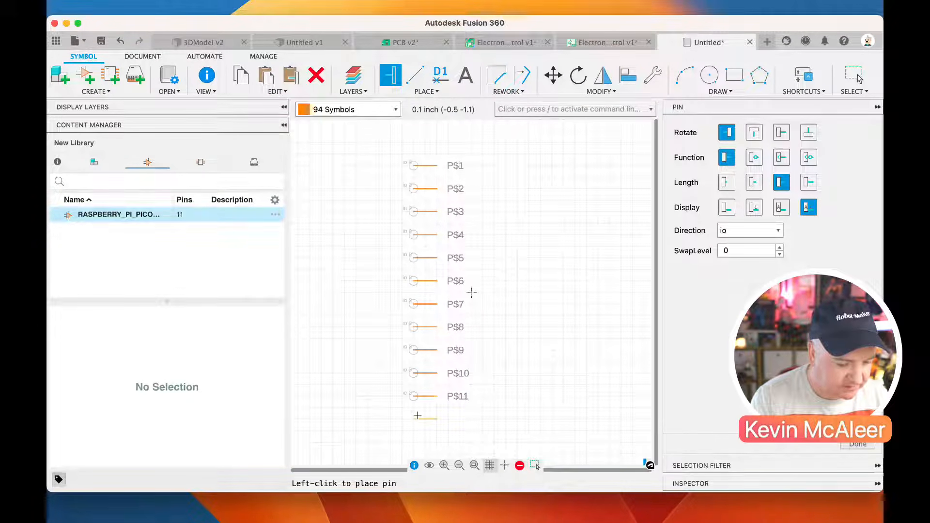
{"action": "left_click", "coordinate": [417, 419]}
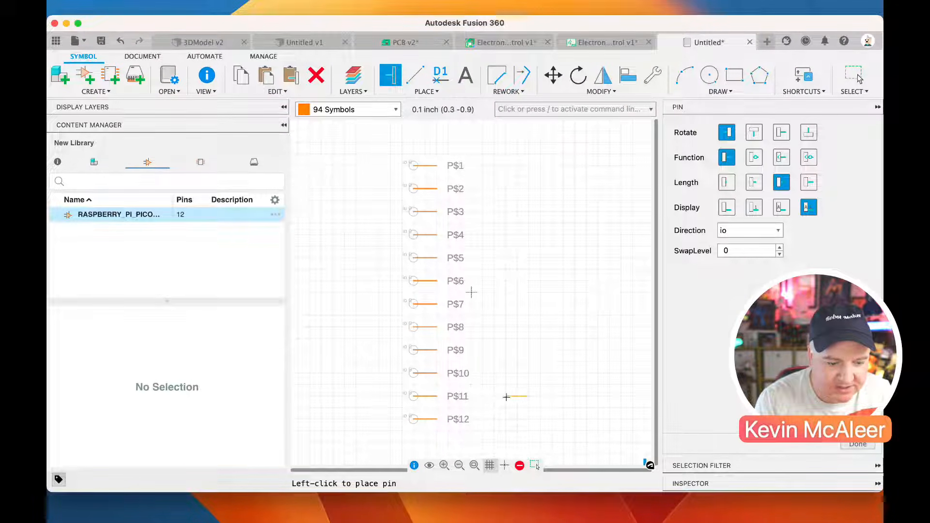
Place eight more pins below P$12 at 0.2 inch spacing, completing the first column at 20 pins
{"action": "left_click", "coordinate": [459, 465]}
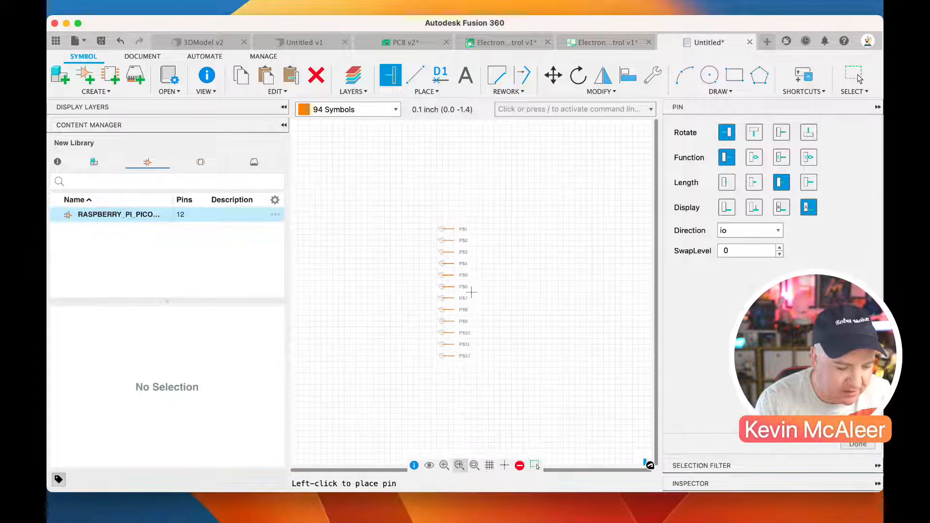
{"action": "scroll", "coordinate": [447, 393], "scroll_direction": "up", "scroll_amount": 1}
{"action": "scroll", "coordinate": [447, 393], "scroll_direction": "up", "scroll_amount": 3}
{"action": "left_click", "coordinate": [437, 343]}
{"action": "left_click", "coordinate": [436, 365]}
{"action": "left_click", "coordinate": [438, 388]}
{"action": "left_click", "coordinate": [438, 411]}
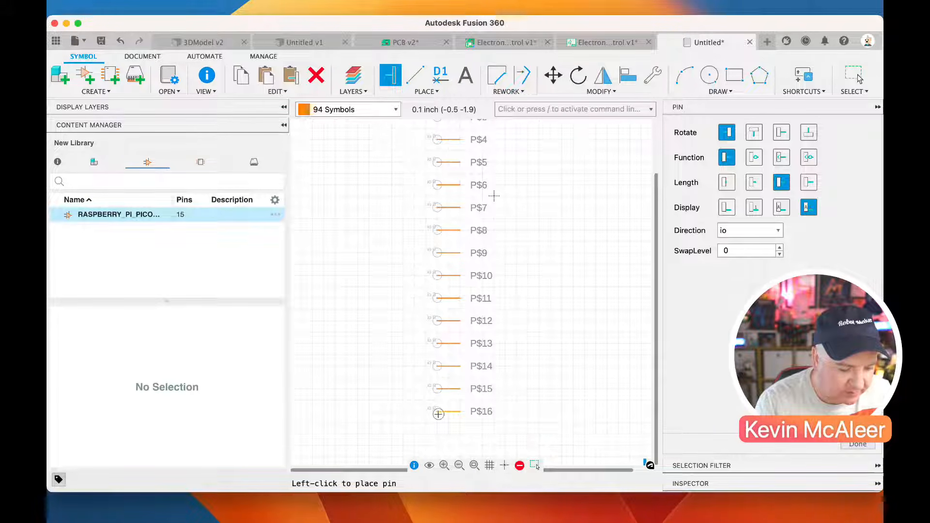
{"action": "left_click", "coordinate": [439, 432]}
{"action": "scroll", "coordinate": [494, 196], "scroll_direction": "down", "scroll_amount": 4}
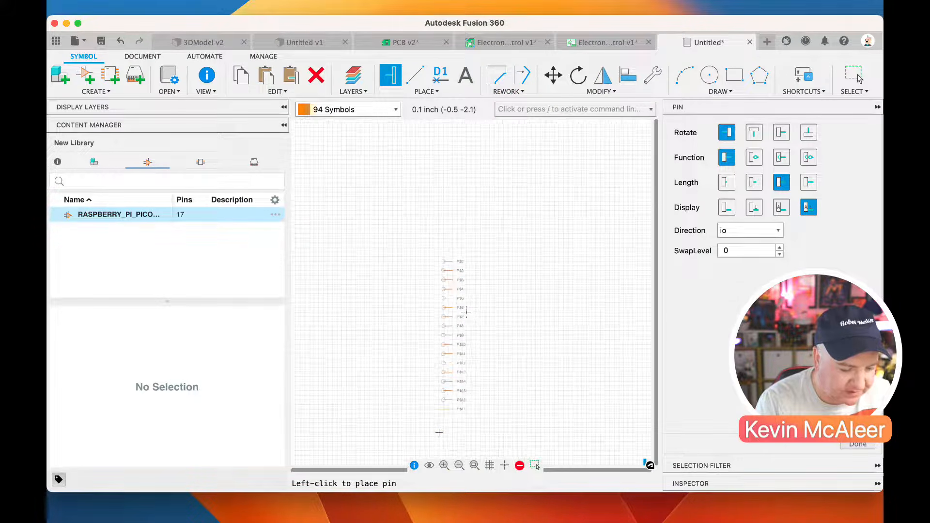
{"action": "scroll", "coordinate": [439, 433], "scroll_direction": "up", "scroll_amount": 5}
{"action": "left_click", "coordinate": [452, 390]}
{"action": "left_click", "coordinate": [452, 417]}
{"action": "left_click", "coordinate": [451, 441]}
{"action": "scroll", "coordinate": [448, 402], "scroll_direction": "down", "scroll_amount": 2}
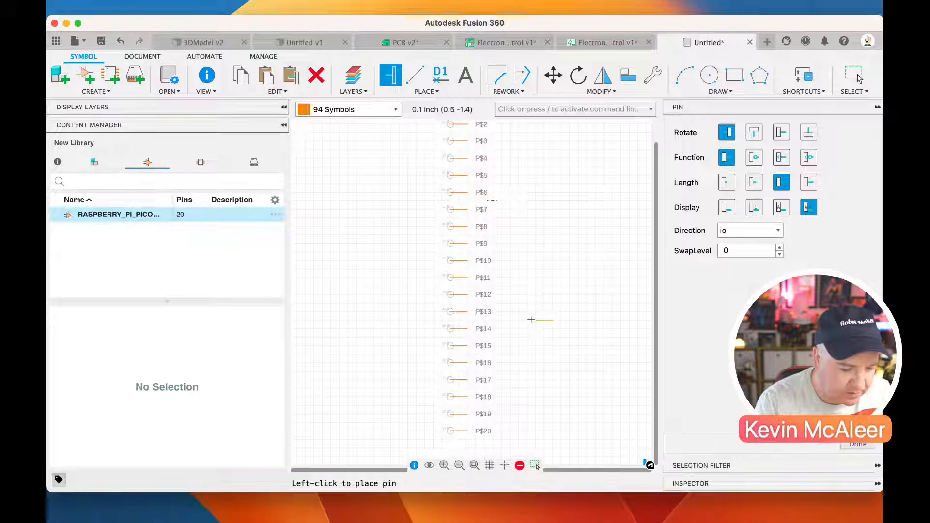
Place four pins rotated to face the opposite way in a second column, going down from opposite P$1
{"action": "scroll", "coordinate": [550, 252], "scroll_direction": "down", "scroll_amount": 2}
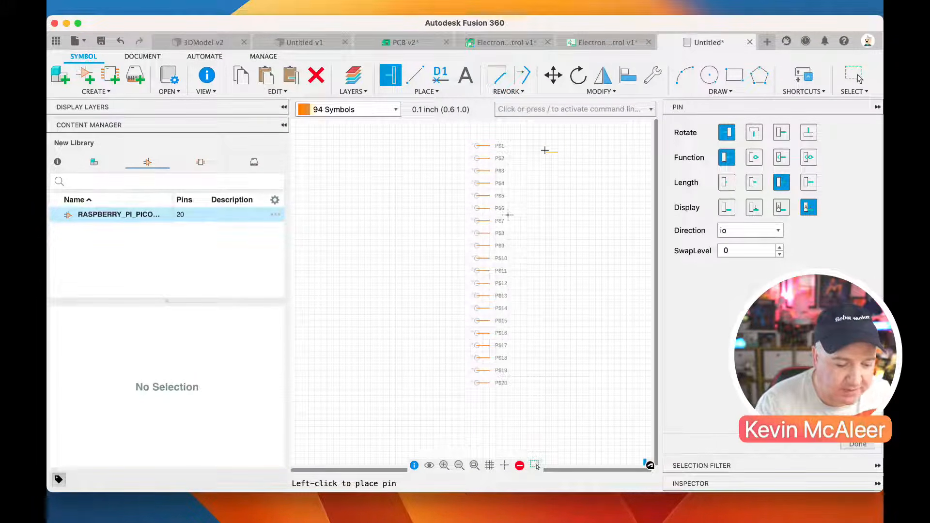
{"action": "left_click", "coordinate": [781, 133]}
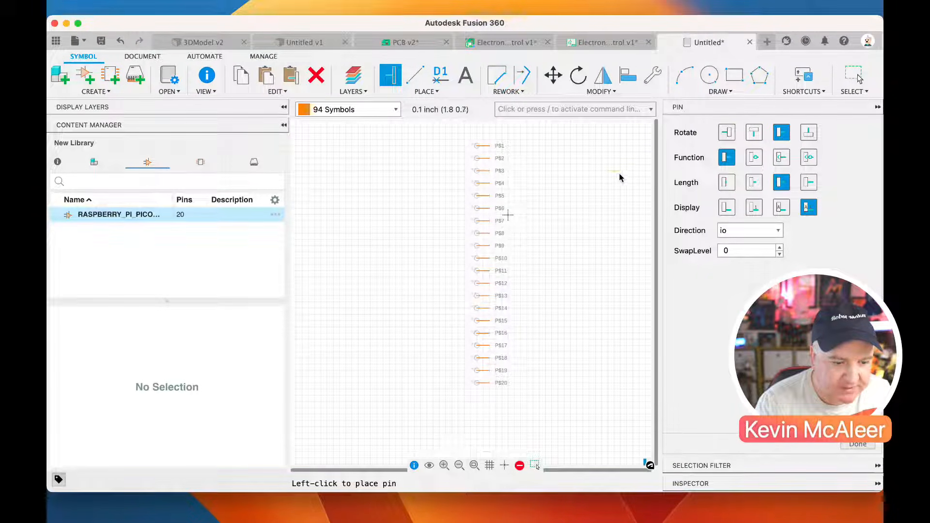
{"action": "left_click", "coordinate": [549, 145]}
{"action": "left_click", "coordinate": [550, 158]}
{"action": "left_click", "coordinate": [550, 171]}
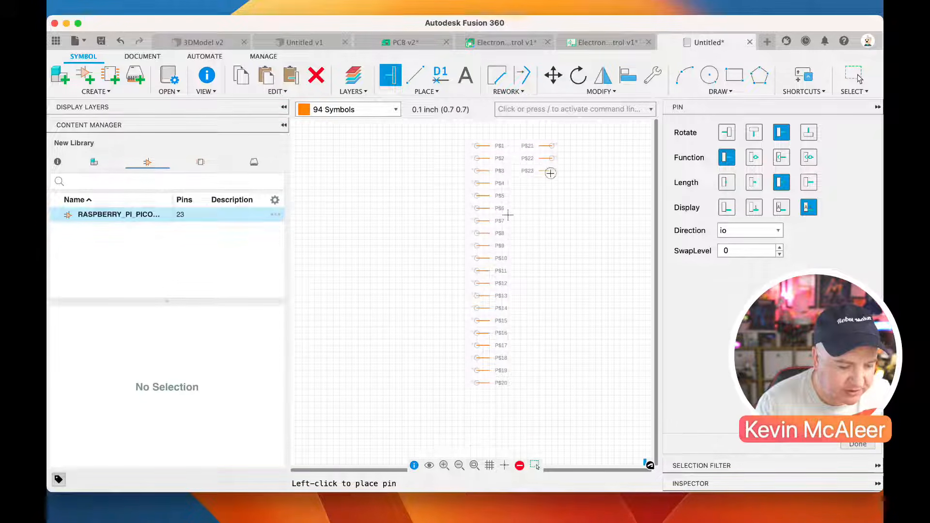
{"action": "left_click", "coordinate": [550, 184]}
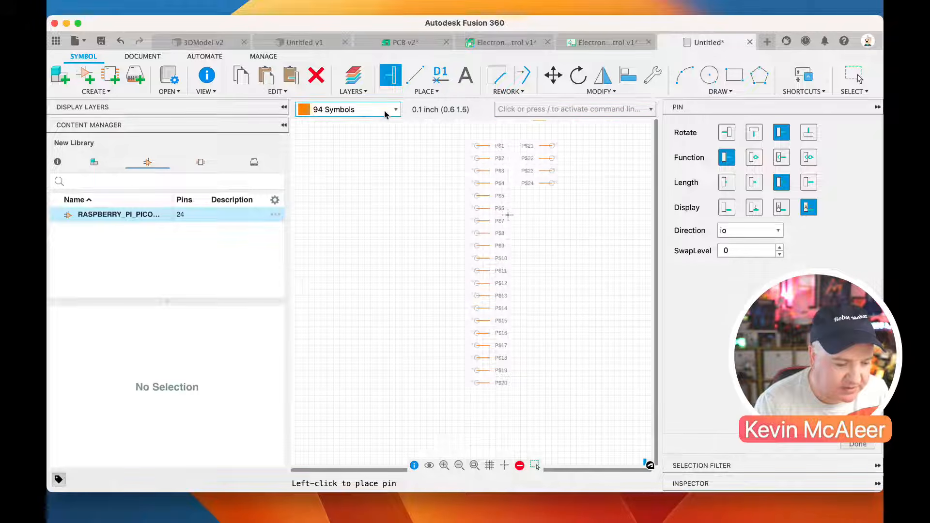
Delete the four opposite-facing pins P$21 to P$24 from the second column
{"action": "left_click", "coordinate": [318, 78]}
{"action": "left_click", "coordinate": [551, 183]}
{"action": "left_click", "coordinate": [551, 171]}
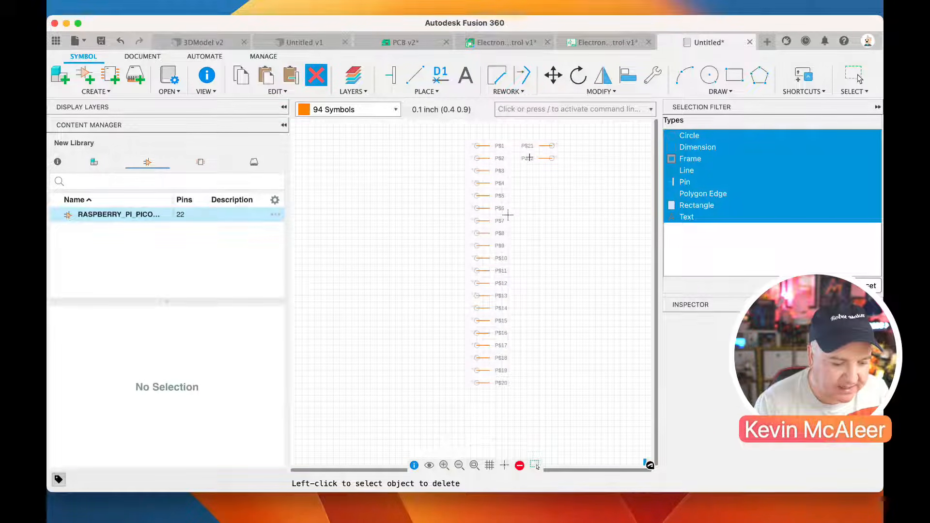
{"action": "scroll", "coordinate": [554, 159], "scroll_direction": "up", "scroll_amount": 10}
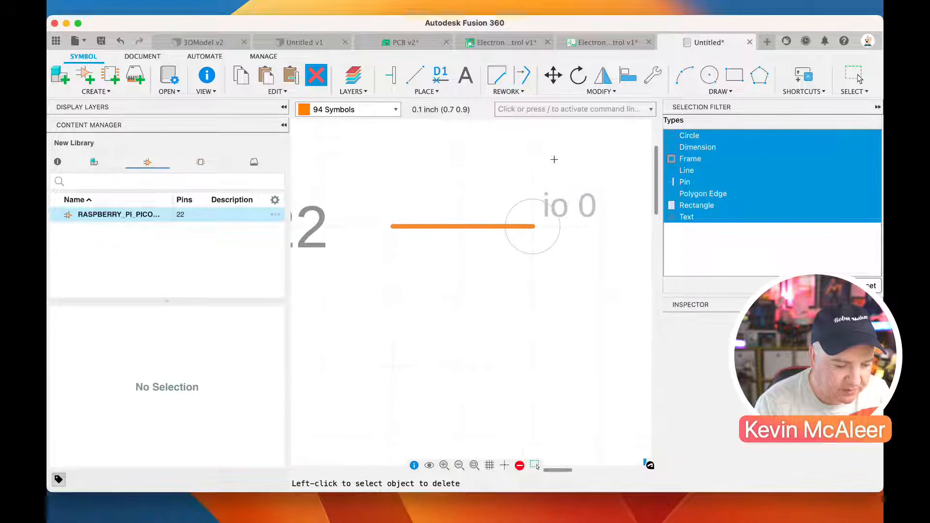
{"action": "left_click", "coordinate": [531, 221]}
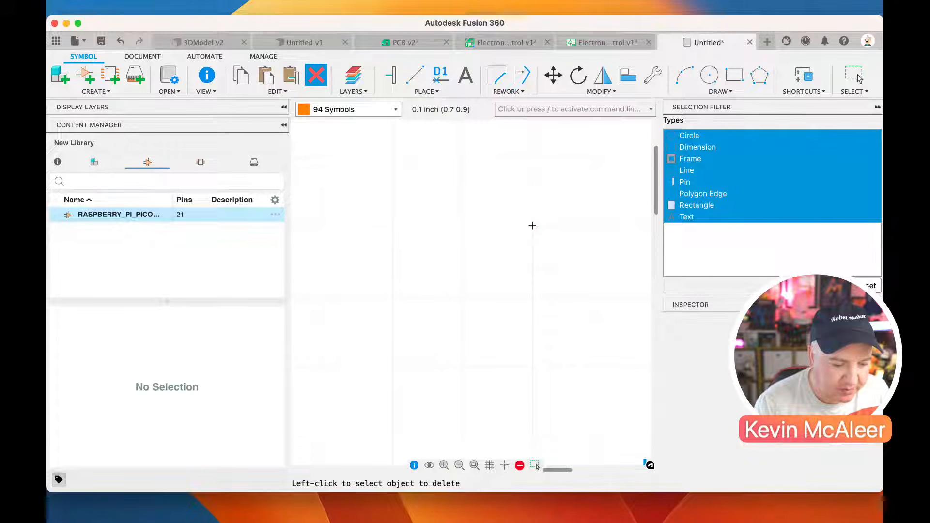
{"action": "scroll", "coordinate": [532, 225], "scroll_direction": "down", "scroll_amount": 3}
{"action": "left_click", "coordinate": [532, 172]}
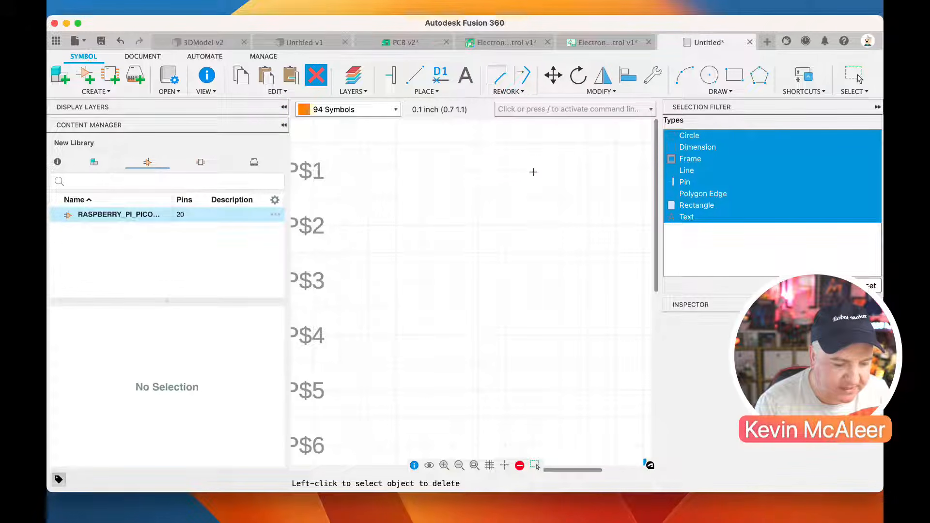
{"action": "scroll", "coordinate": [529, 228], "scroll_direction": "down", "scroll_amount": 3}
{"action": "scroll", "coordinate": [530, 228], "scroll_direction": "down", "scroll_amount": 2}
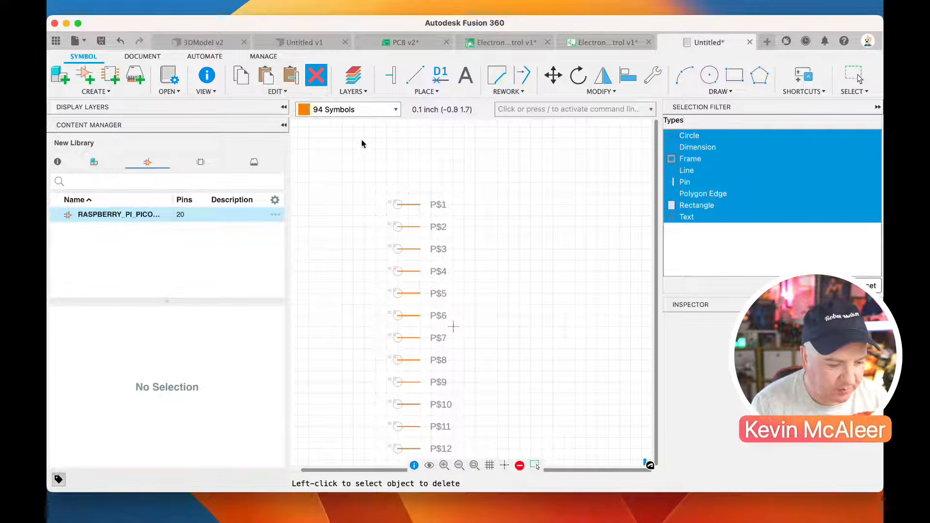
{"action": "key", "text": "Escape"}
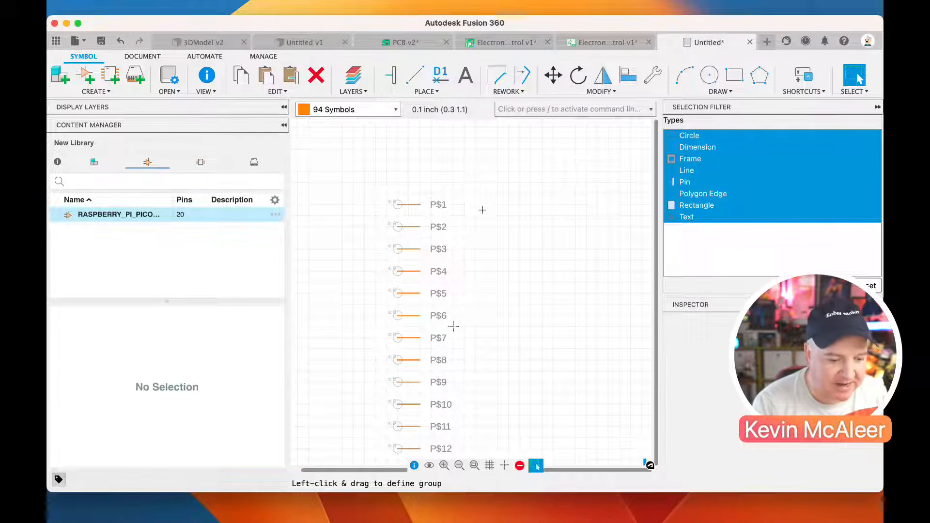
Place nine opposite-facing pins in a second column at x 0.6 inch, going up from opposite P$20 to opposite P$12
{"action": "scroll", "coordinate": [505, 309], "scroll_direction": "down", "scroll_amount": 2}
{"action": "scroll", "coordinate": [504, 417], "scroll_direction": "up", "scroll_amount": 3}
{"action": "scroll", "coordinate": [504, 417], "scroll_direction": "down", "scroll_amount": 3}
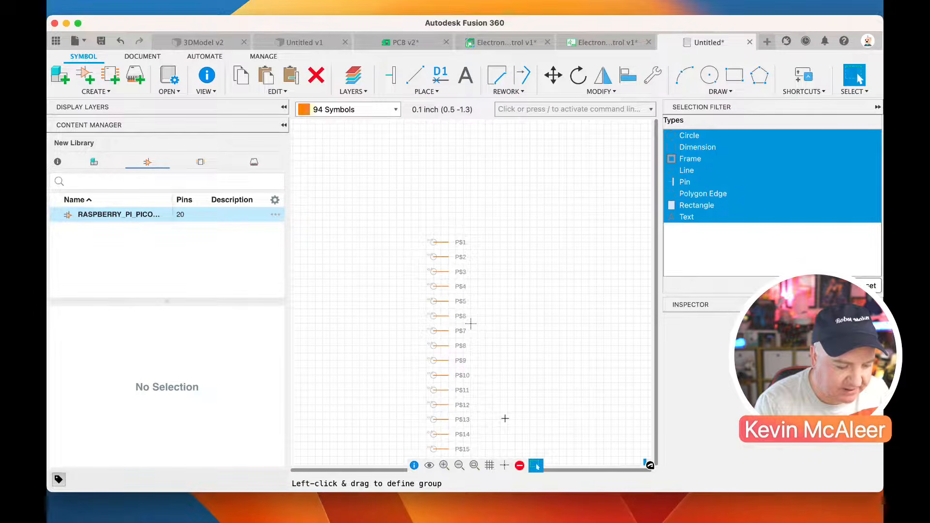
{"action": "left_click", "coordinate": [475, 465]}
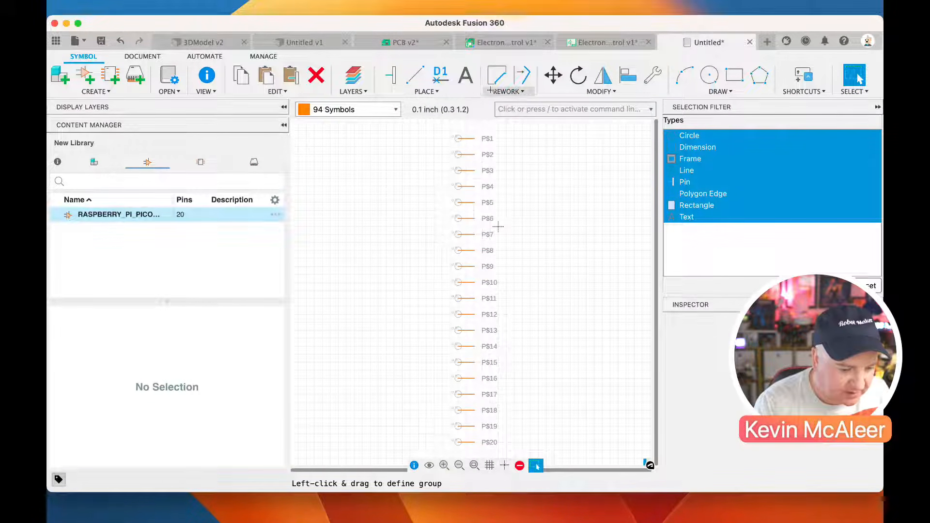
{"action": "left_click", "coordinate": [390, 75]}
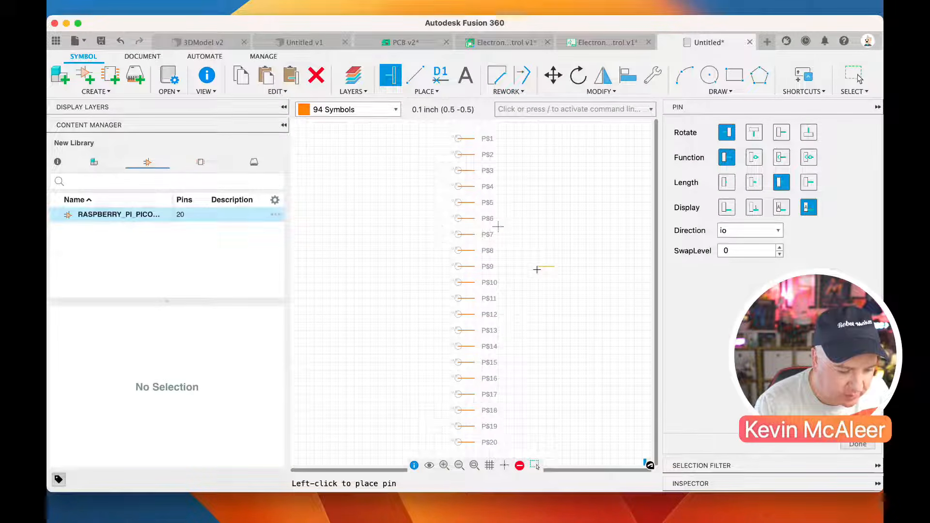
{"action": "left_click", "coordinate": [775, 137]}
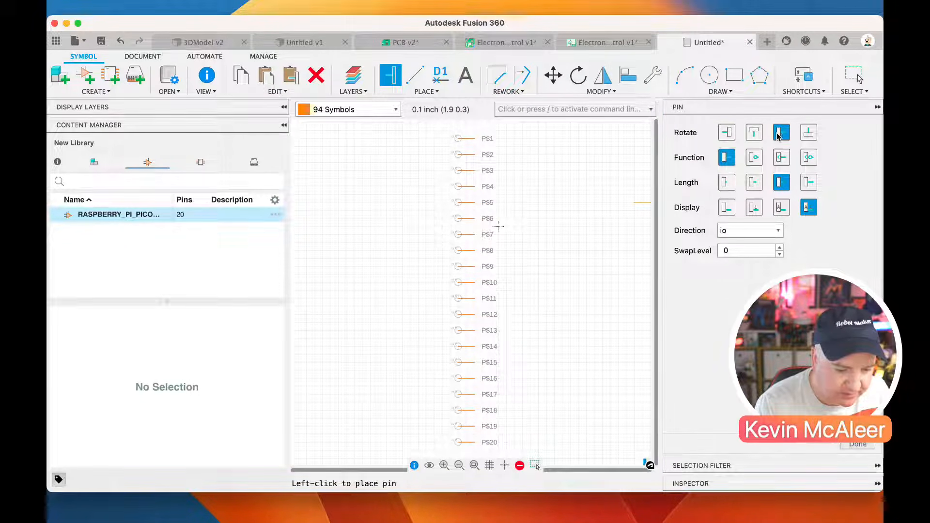
{"action": "left_click", "coordinate": [548, 441]}
{"action": "left_click", "coordinate": [545, 411]}
{"action": "left_click", "coordinate": [545, 394]}
{"action": "left_click", "coordinate": [543, 378]}
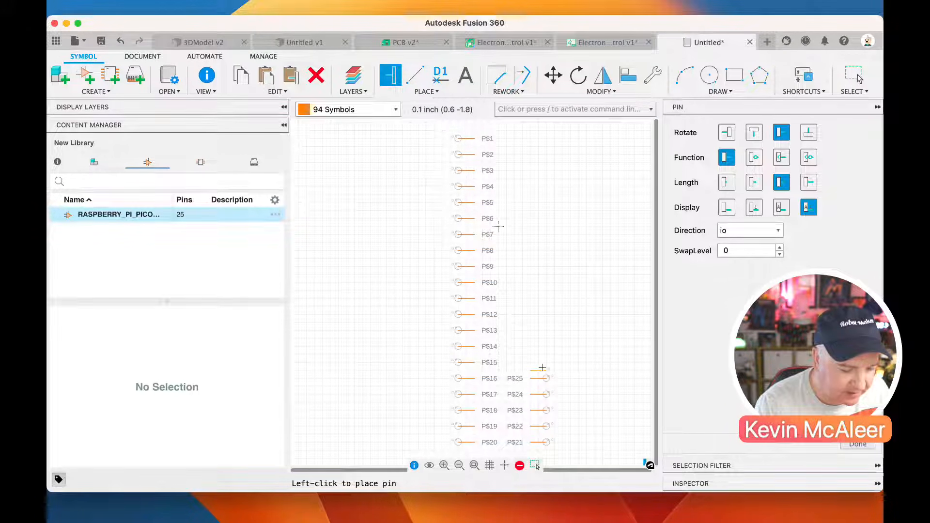
{"action": "left_click", "coordinate": [542, 363]}
{"action": "left_click", "coordinate": [542, 347]}
{"action": "left_click", "coordinate": [542, 331]}
{"action": "left_click", "coordinate": [541, 315]}
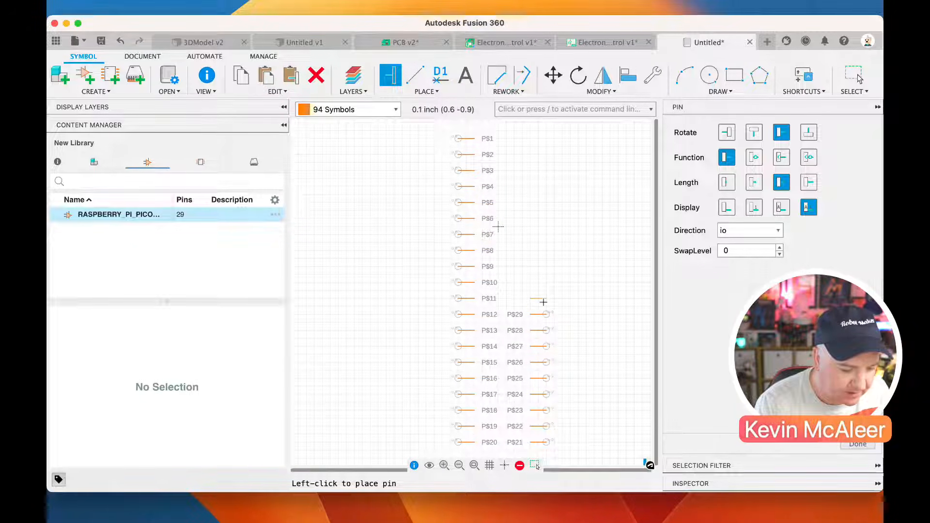
Place eleven more opposite-facing pins up the second column, ending with P$40 level with P$1
{"action": "left_click", "coordinate": [543, 283]}
{"action": "left_click", "coordinate": [543, 266]}
{"action": "left_click", "coordinate": [542, 250]}
{"action": "left_click", "coordinate": [542, 234]}
{"action": "left_click", "coordinate": [542, 218]}
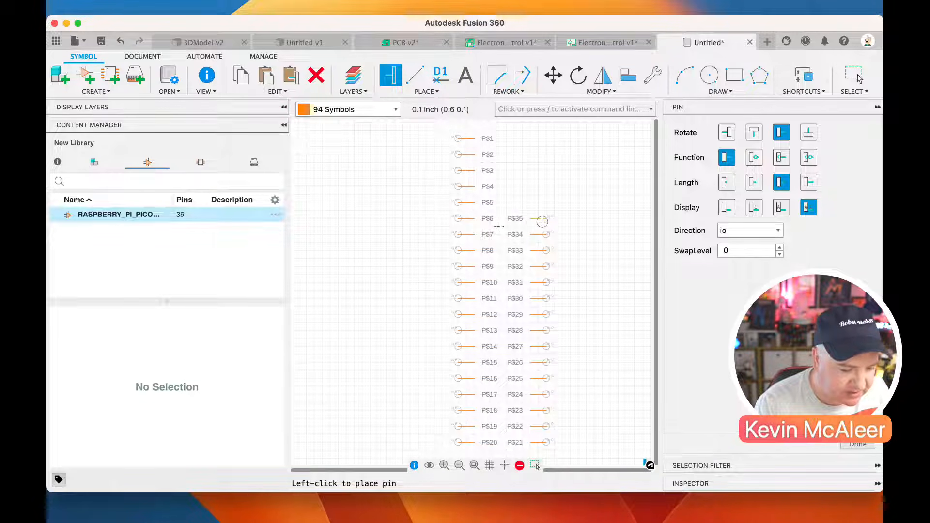
{"action": "left_click", "coordinate": [541, 202]}
{"action": "left_click", "coordinate": [541, 186]}
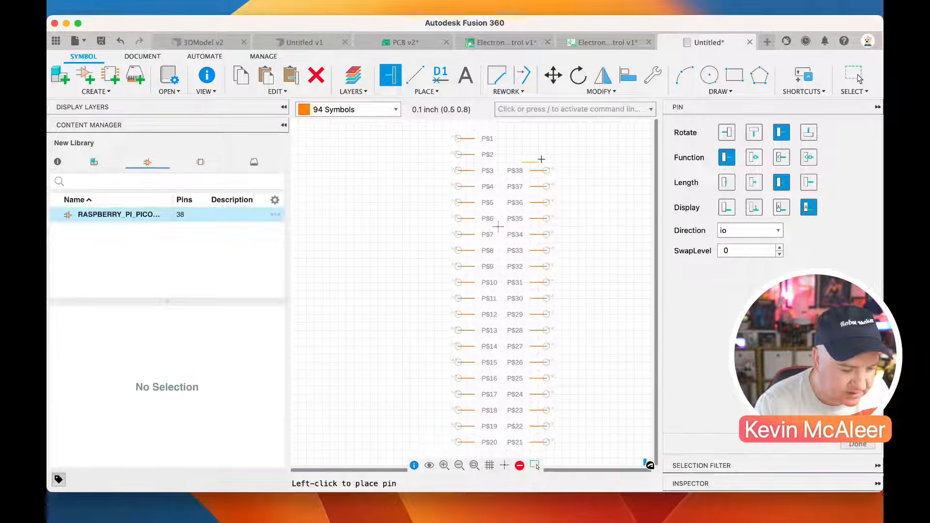
{"action": "left_click", "coordinate": [542, 155]}
{"action": "left_click", "coordinate": [543, 139]}
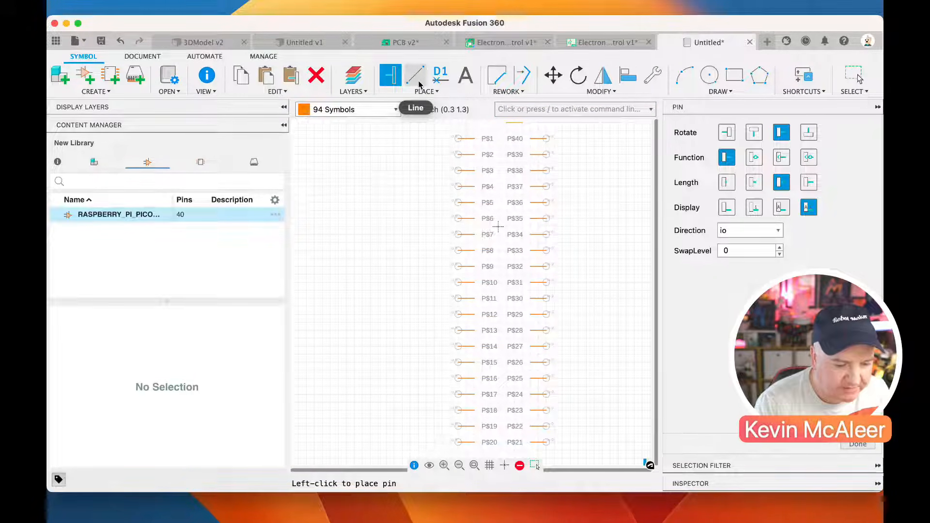
Draw a rectangle about 0.5 by 0.8 inch in the empty area beside the first pin column
{"action": "left_click", "coordinate": [735, 75]}
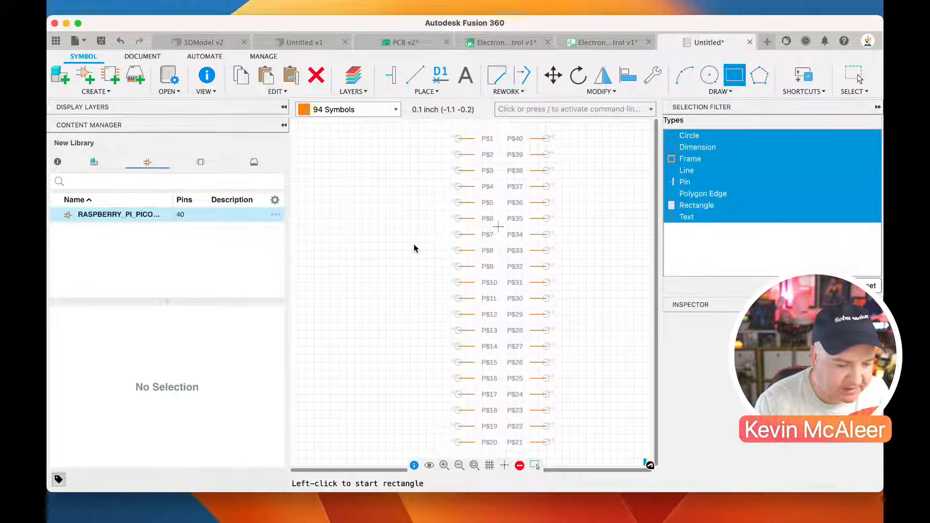
{"action": "left_click_drag", "start_coordinate": [378, 209], "coordinate": [419, 274]}
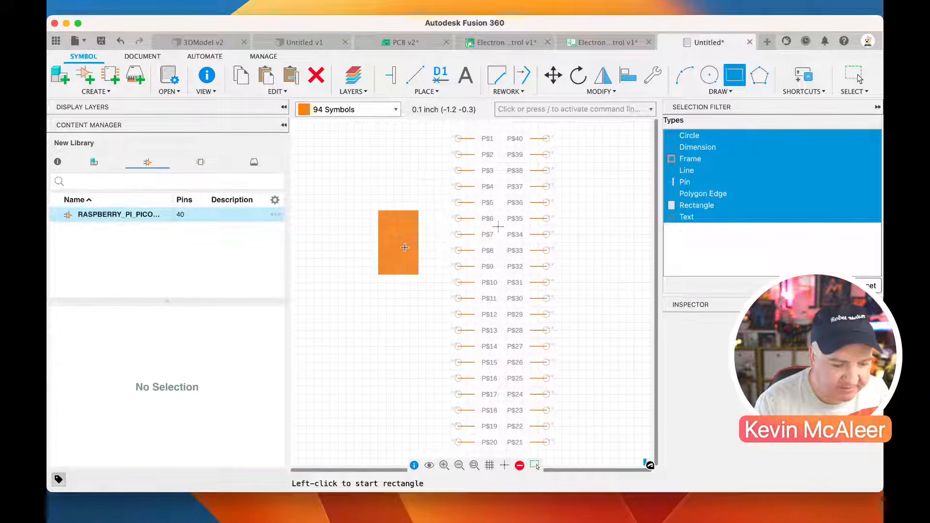
Delete the filled rectangle beside the first pin column
{"action": "left_click", "coordinate": [315, 75]}
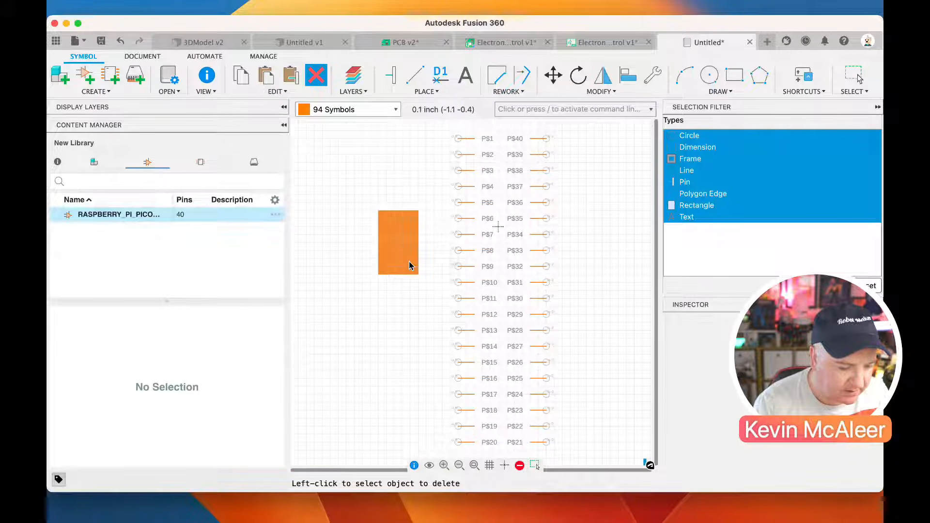
{"action": "key", "text": "Escape"}
{"action": "left_click_drag", "start_coordinate": [356, 187], "coordinate": [427, 319]}
{"action": "key", "text": "Delete"}
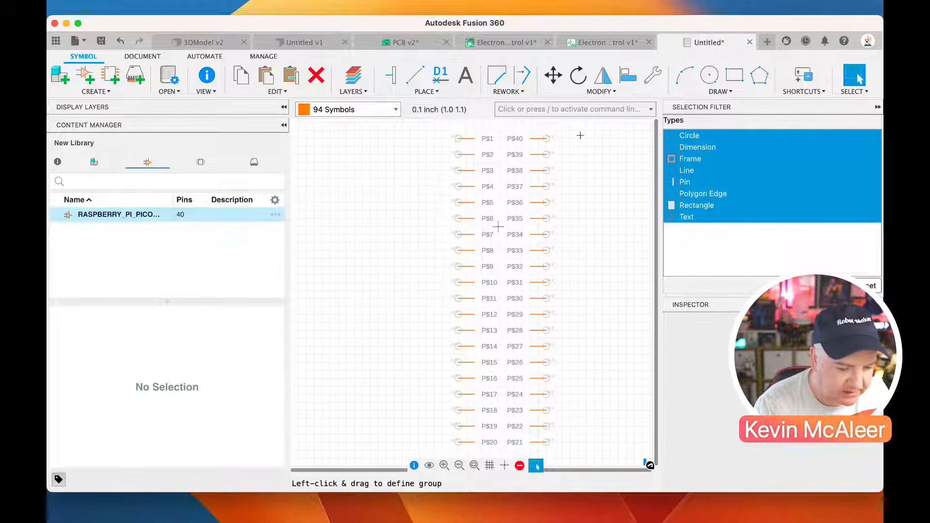
Draw a closed line outline about 0.7 by 4 inches around the pin names, along the inner ends of both pin columns
{"action": "left_click", "coordinate": [415, 75]}
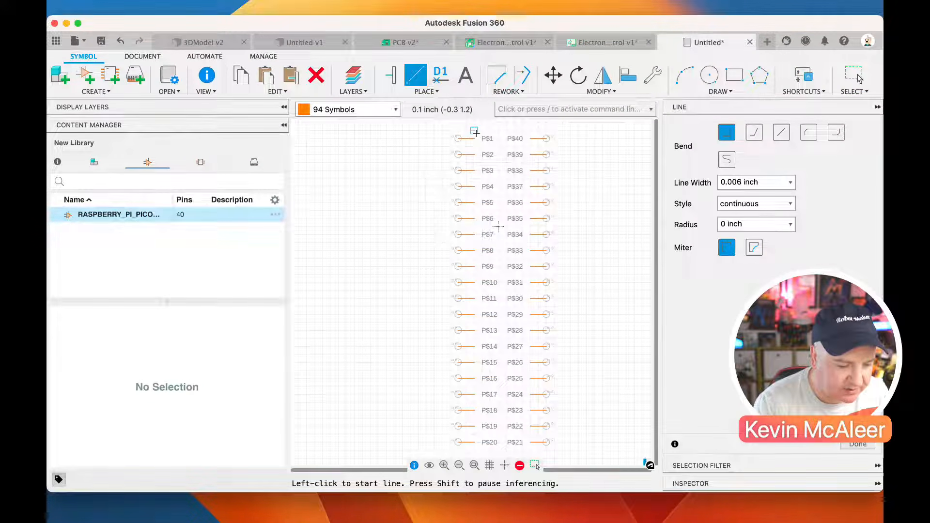
{"action": "left_click", "coordinate": [474, 130]}
{"action": "left_click", "coordinate": [475, 449]}
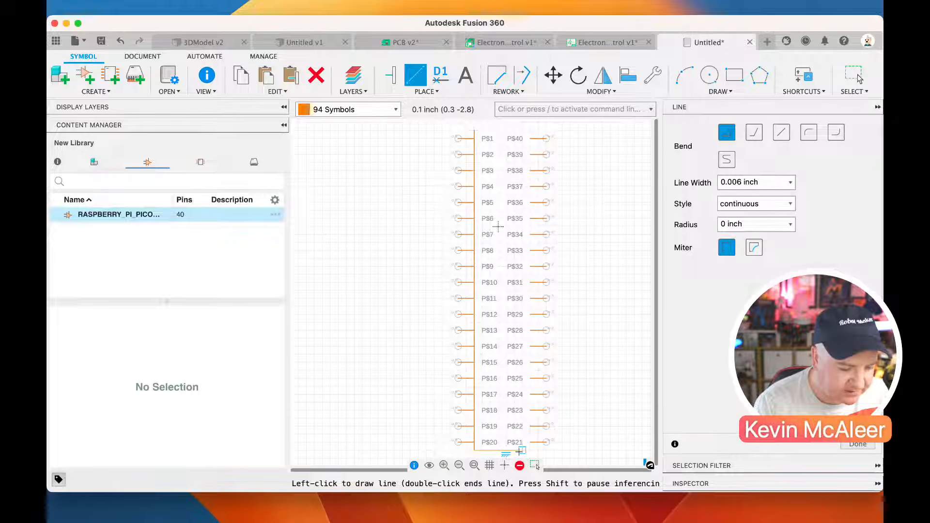
{"action": "left_click", "coordinate": [531, 131]}
{"action": "left_click", "coordinate": [474, 130]}
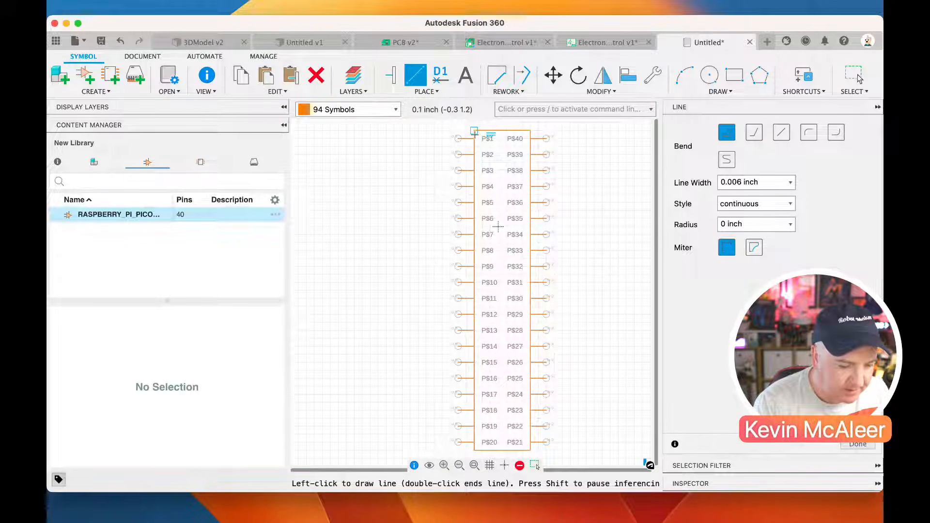
{"action": "key", "text": "Escape"}
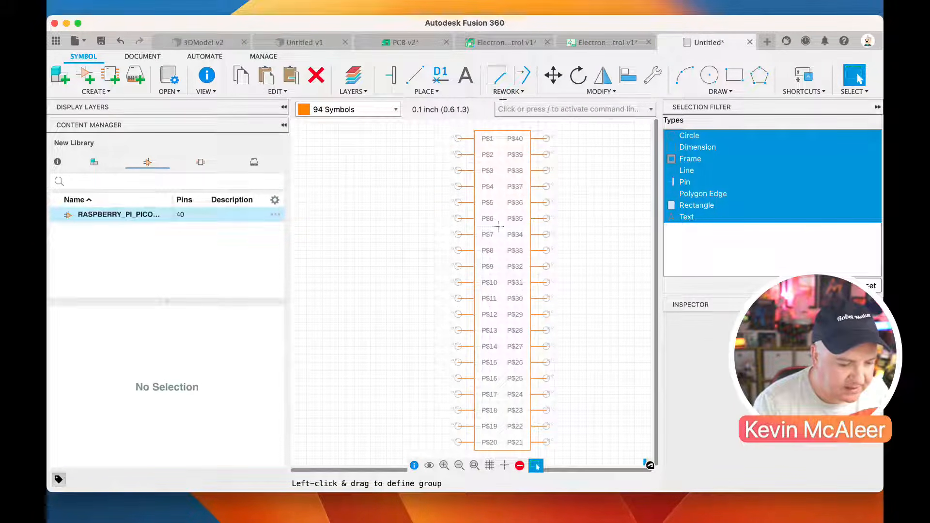
Place the text "Pico W" centred just above the symbol outline
{"action": "scroll", "coordinate": [515, 181], "scroll_direction": "down", "scroll_amount": 2}
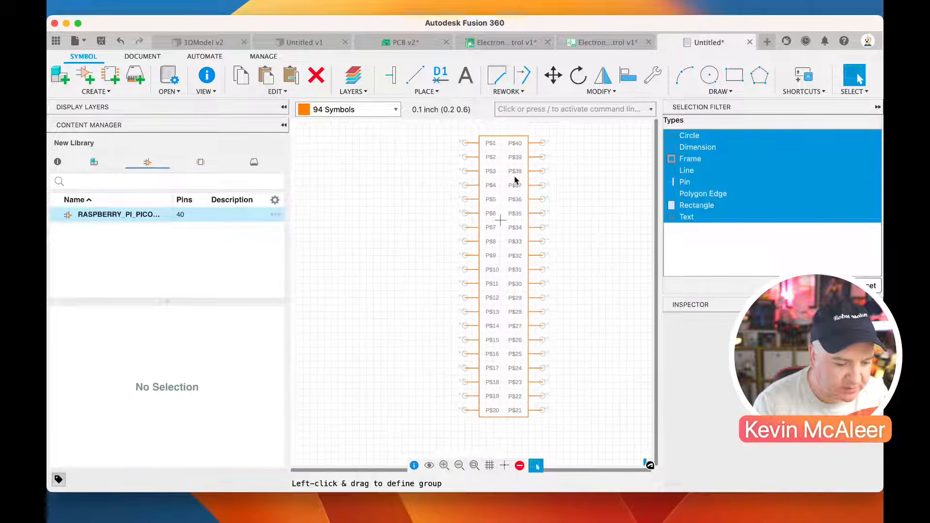
{"action": "left_click", "coordinate": [467, 80]}
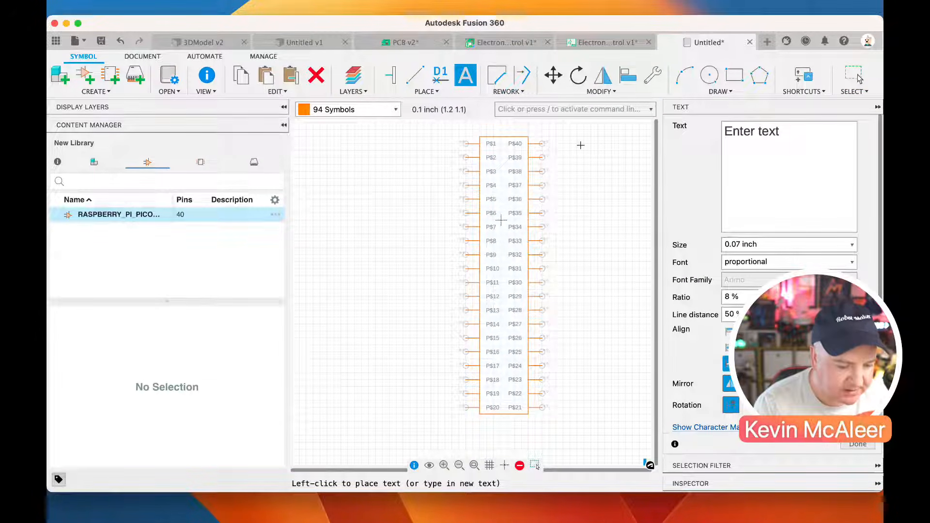
{"action": "left_click", "coordinate": [797, 133]}
{"action": "type", "text": "Pico W"}
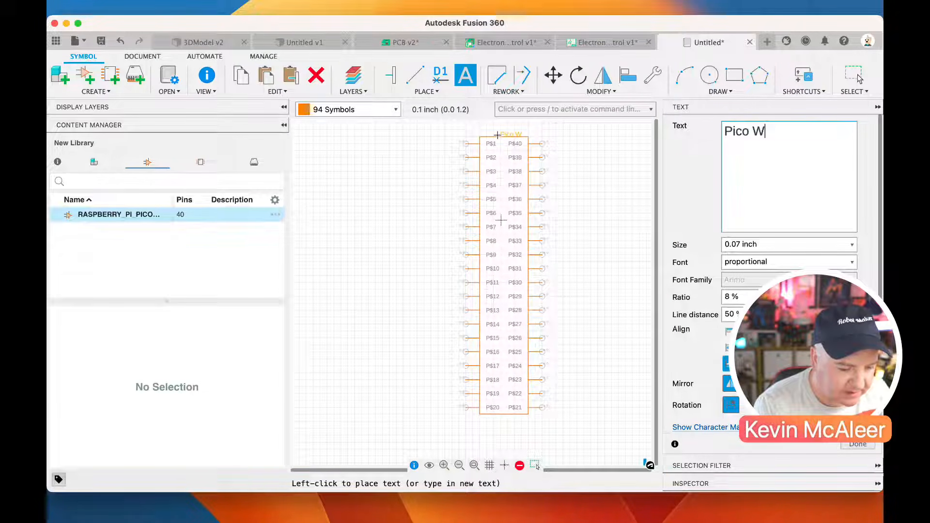
{"action": "left_click", "coordinate": [493, 130]}
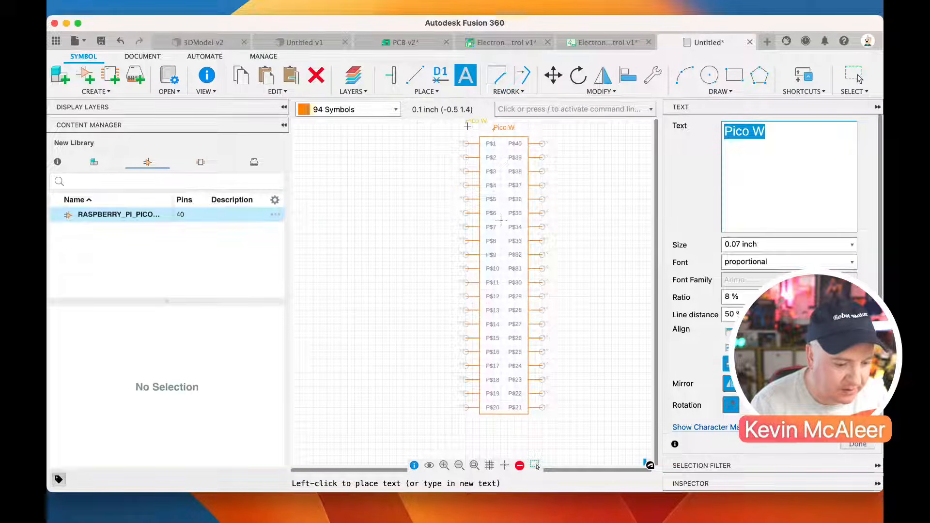
Rename pin P$1 as GPIO0 and pin P$2 as GPIO1
{"action": "left_click", "coordinate": [441, 77]}
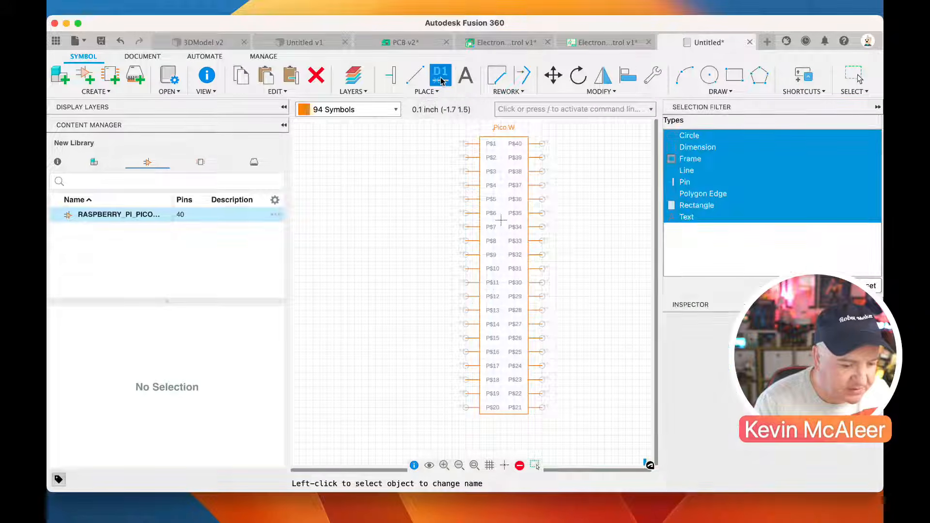
{"action": "left_click", "coordinate": [466, 144]}
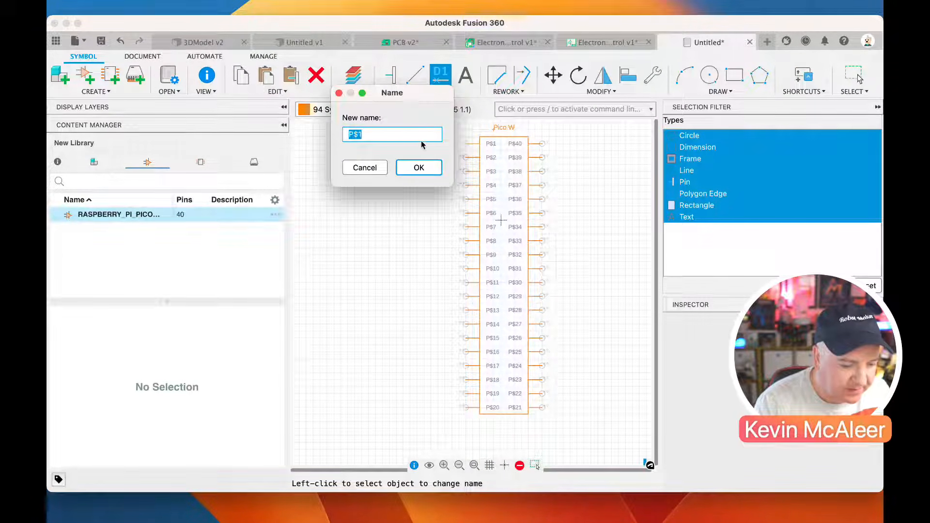
{"action": "left_click_drag", "start_coordinate": [404, 92], "coordinate": [384, 134]}
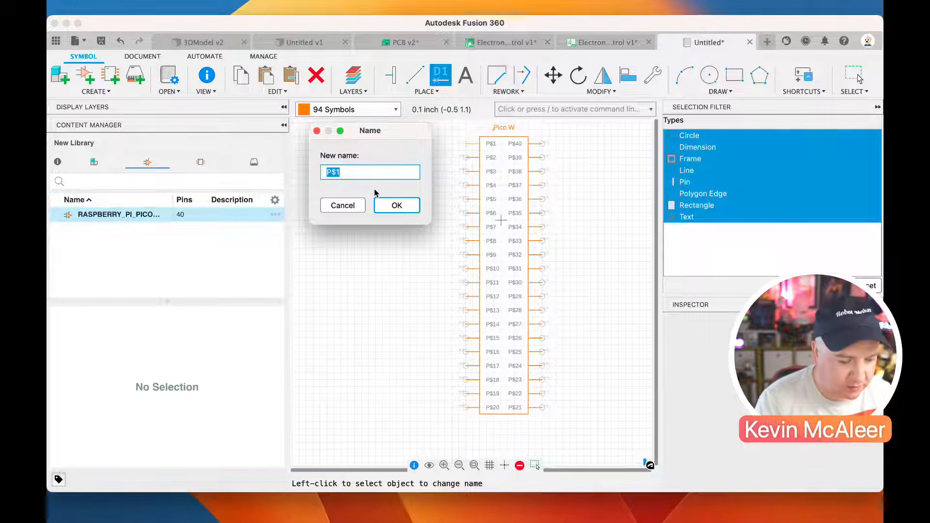
{"action": "type", "text": "GPIO0"}
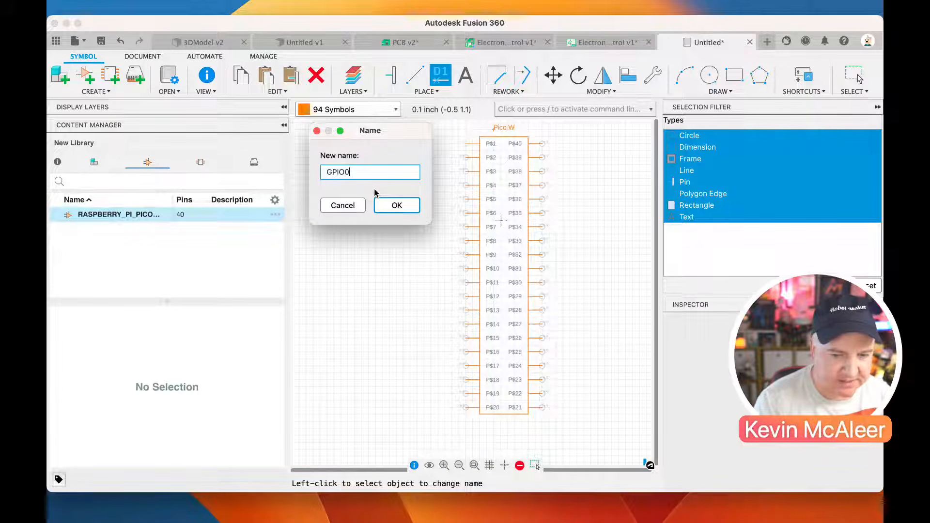
{"action": "key", "text": "Return"}
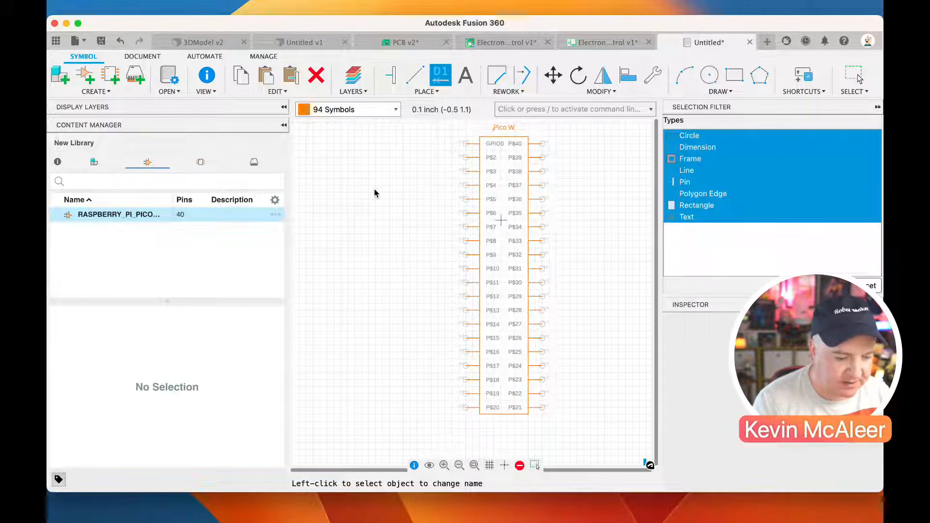
{"action": "left_click", "coordinate": [468, 155]}
{"action": "type", "text": "GPIO"}
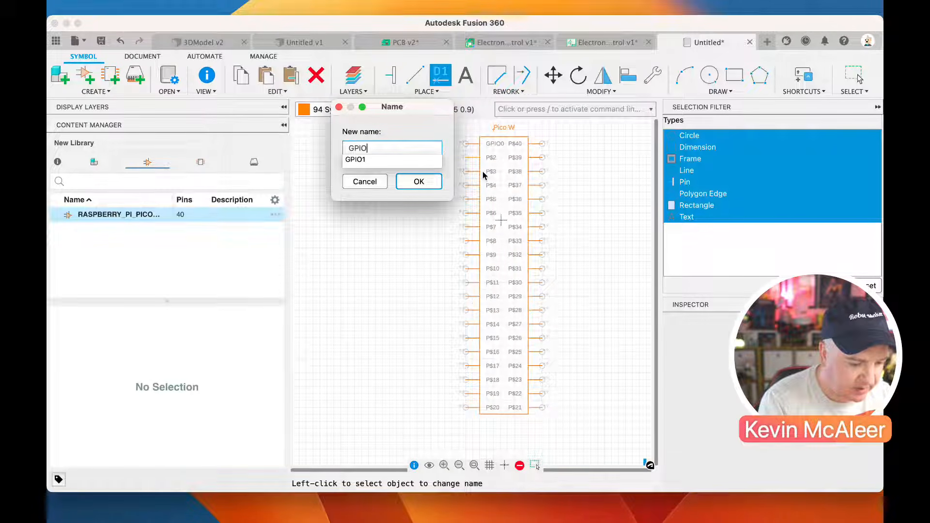
{"action": "left_click", "coordinate": [360, 164]}
{"action": "left_click", "coordinate": [419, 182]}
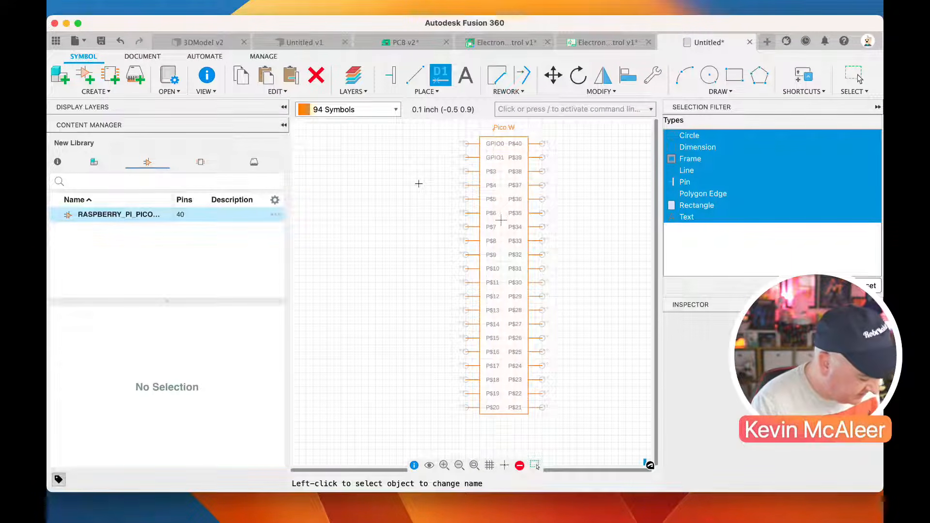
Rename pin P$3 as GND and pin P$4 as GPIO2
{"action": "left_click", "coordinate": [466, 171]}
{"action": "type", "text": "GND"}
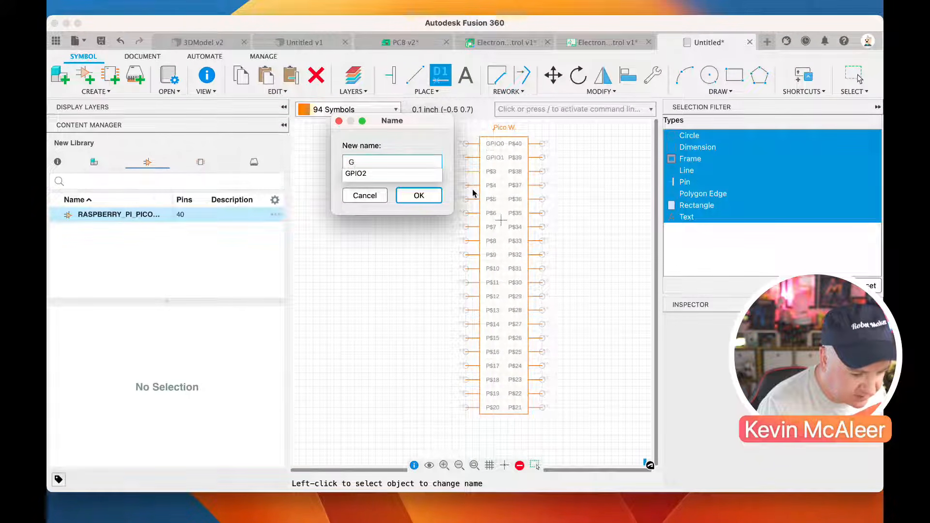
{"action": "key", "text": "Return"}
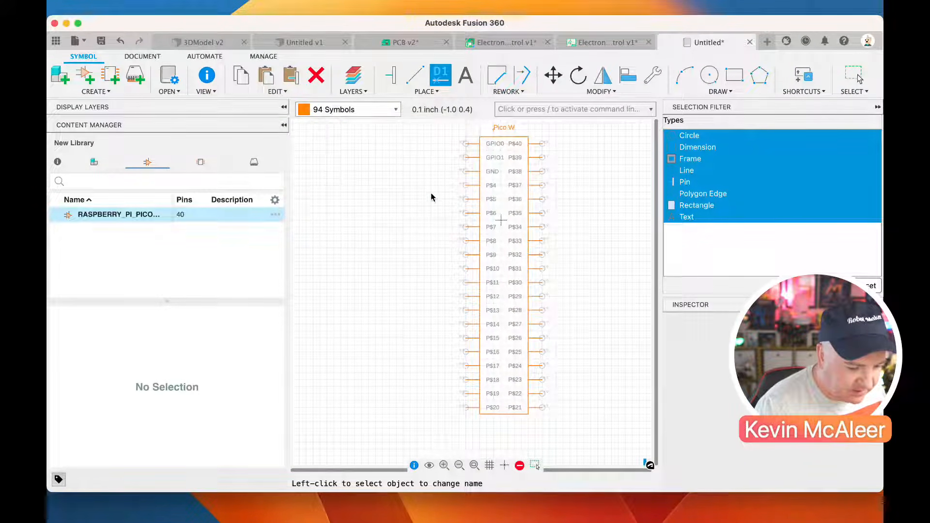
{"action": "left_click", "coordinate": [466, 185]}
{"action": "type", "text": "G"}
{"action": "key", "text": "Down"}
{"action": "key", "text": "Down"}
{"action": "key", "text": "Return"}
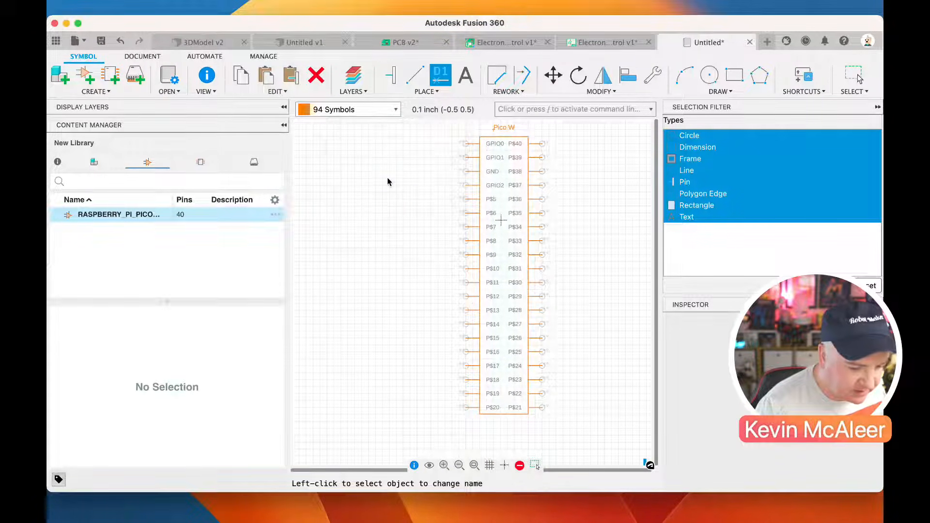
Rename pin P$5 as GPIO3 and pin P$6 as GPIO4
{"action": "left_click", "coordinate": [466, 202]}
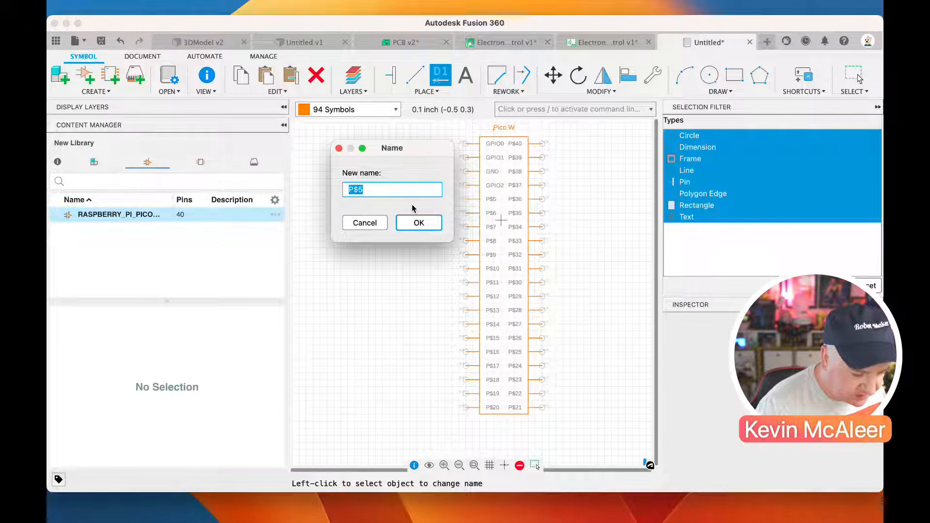
{"action": "type", "text": "G"}
{"action": "key", "text": "Down"}
{"action": "key", "text": "Down"}
{"action": "key", "text": "Return"}
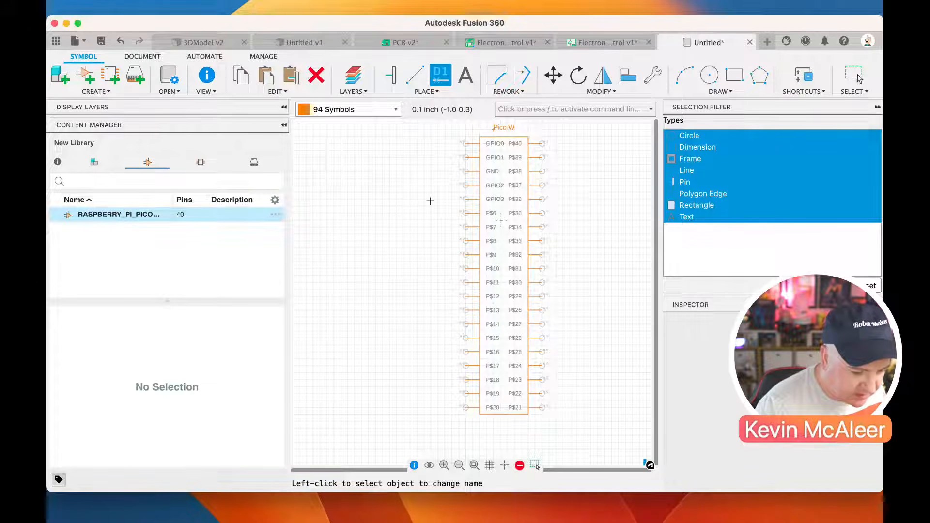
{"action": "left_click", "coordinate": [466, 213]}
{"action": "type", "text": "G"}
{"action": "key", "text": "Down"}
{"action": "key", "text": "Down"}
{"action": "key", "text": "Return"}
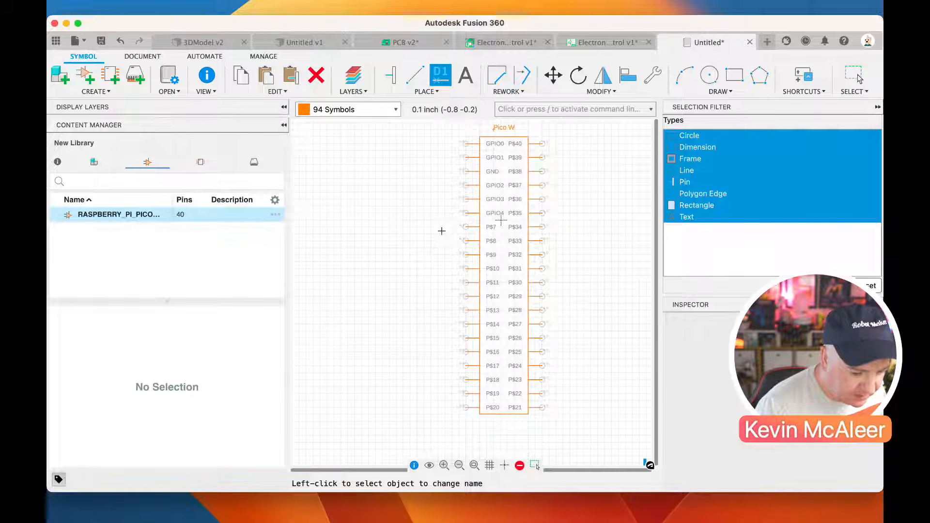
Rename pin P$7 as GPIO5 and pin P$8 as GND1
{"action": "left_click", "coordinate": [466, 227]}
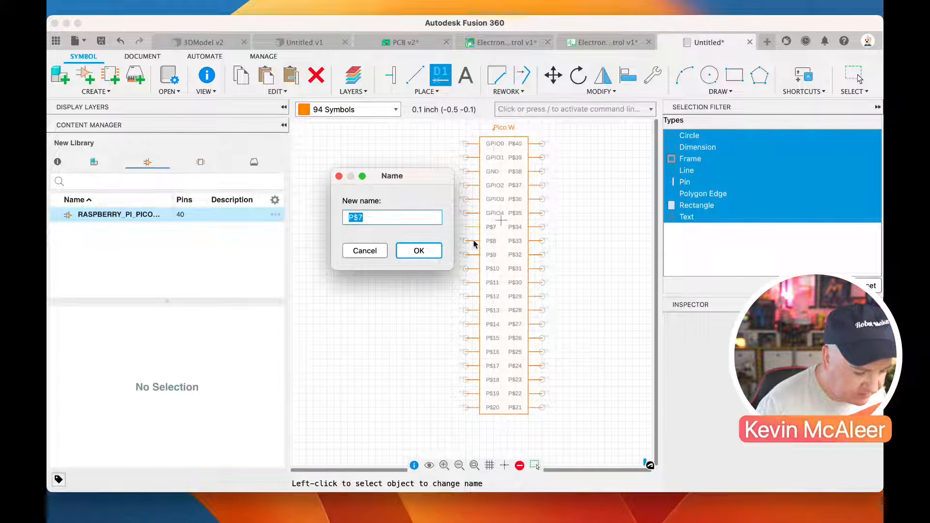
{"action": "type", "text": "G"}
{"action": "key", "text": "Down"}
{"action": "key", "text": "Down"}
{"action": "key", "text": "Return"}
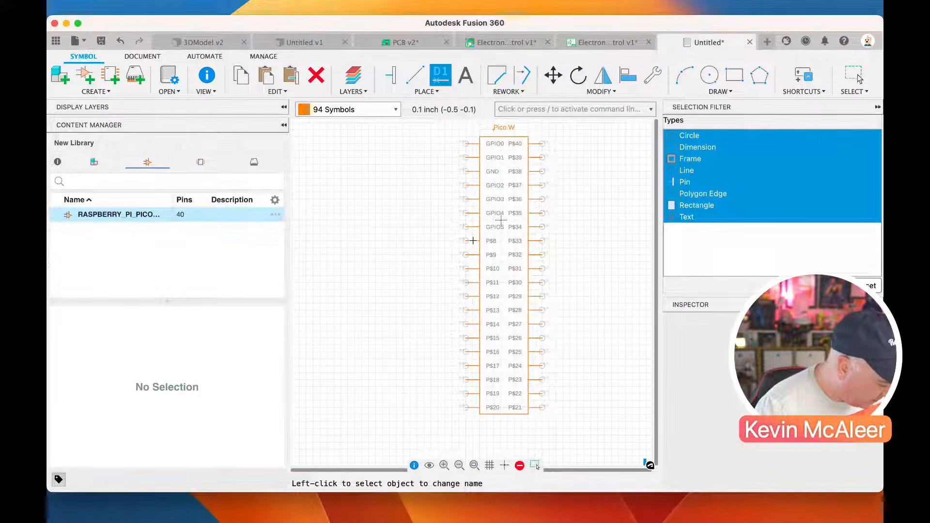
{"action": "left_click", "coordinate": [463, 242]}
{"action": "type", "text": "G"}
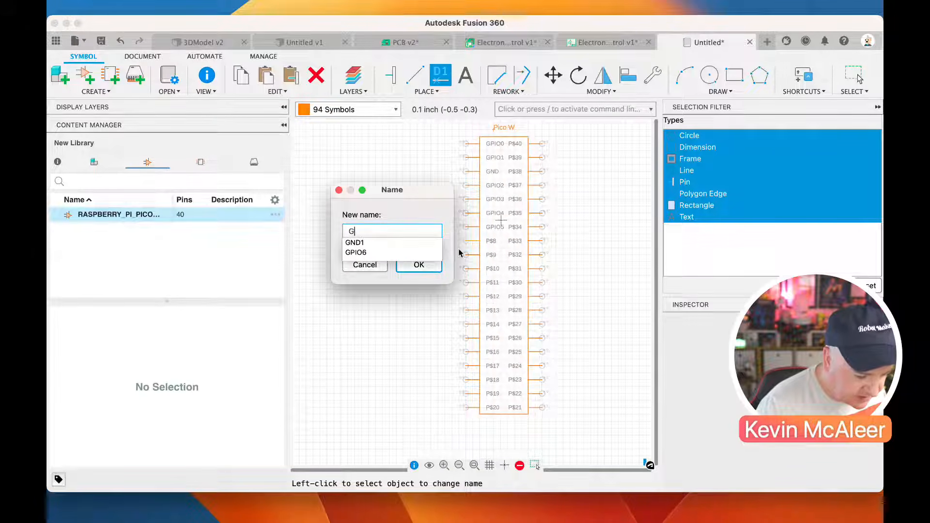
{"action": "key", "text": "Down"}
{"action": "key", "text": "Return"}
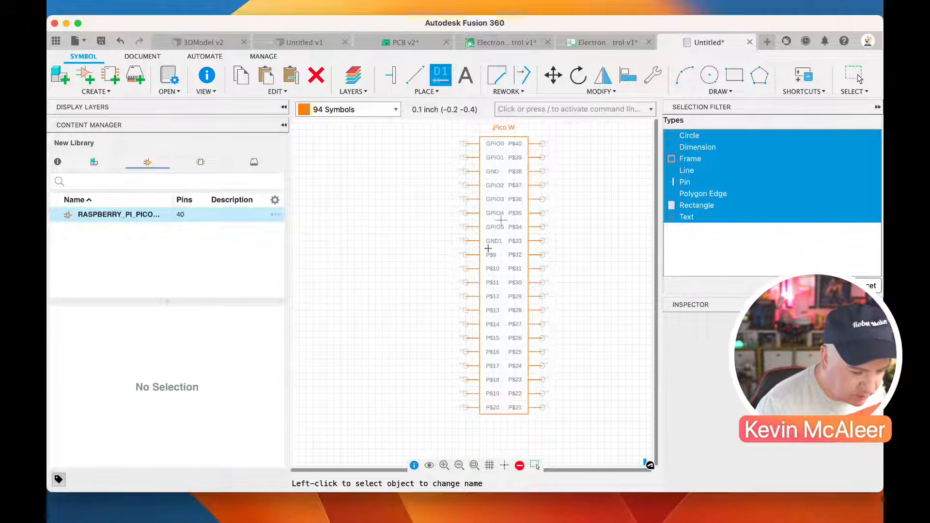
Rename pin P$9 as GPIO6 and pin P$10 as GPIO7
{"action": "left_click", "coordinate": [463, 257]}
{"action": "type", "text": "G"}
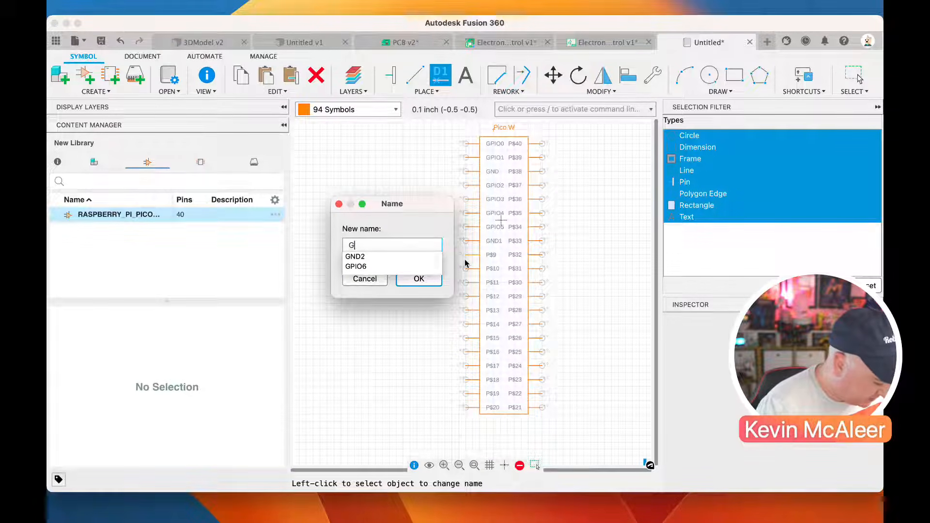
{"action": "key", "text": "Down"}
{"action": "key", "text": "Down"}
{"action": "key", "text": "Return"}
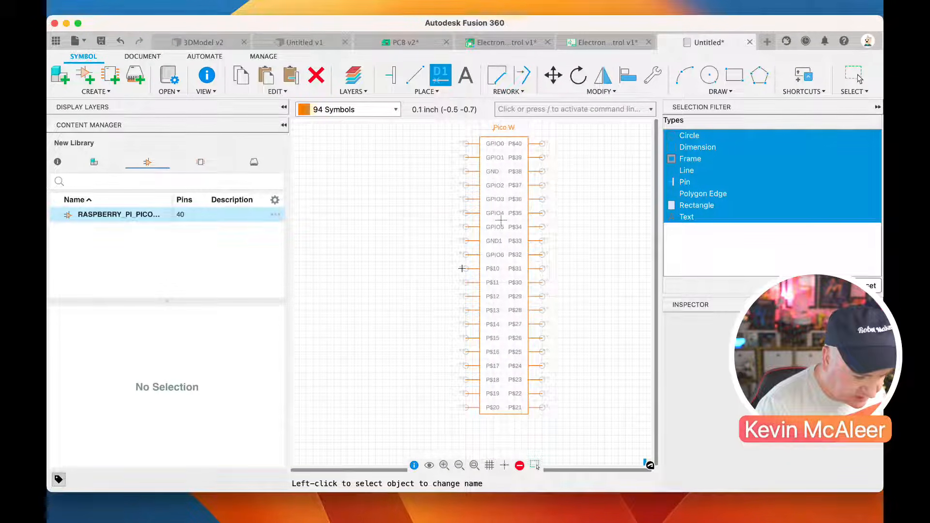
{"action": "left_click", "coordinate": [465, 268]}
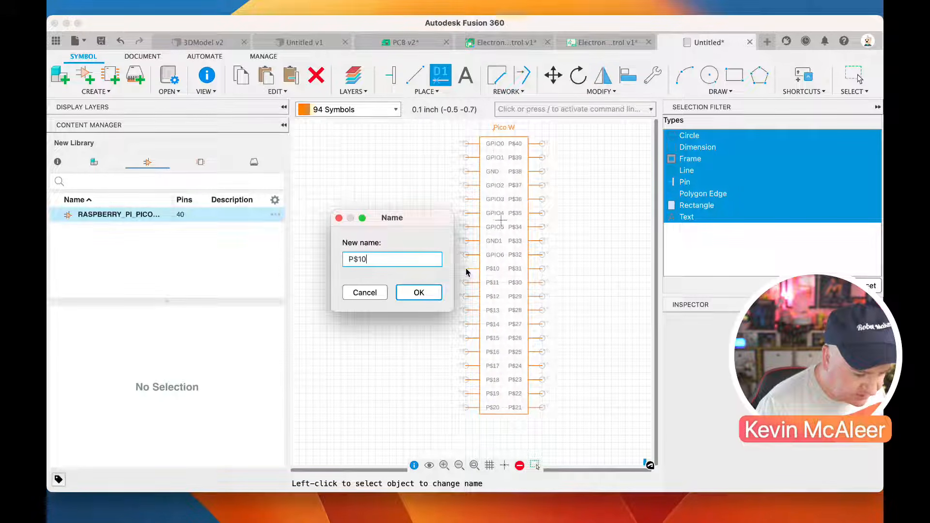
{"action": "key", "text": "super+a"}
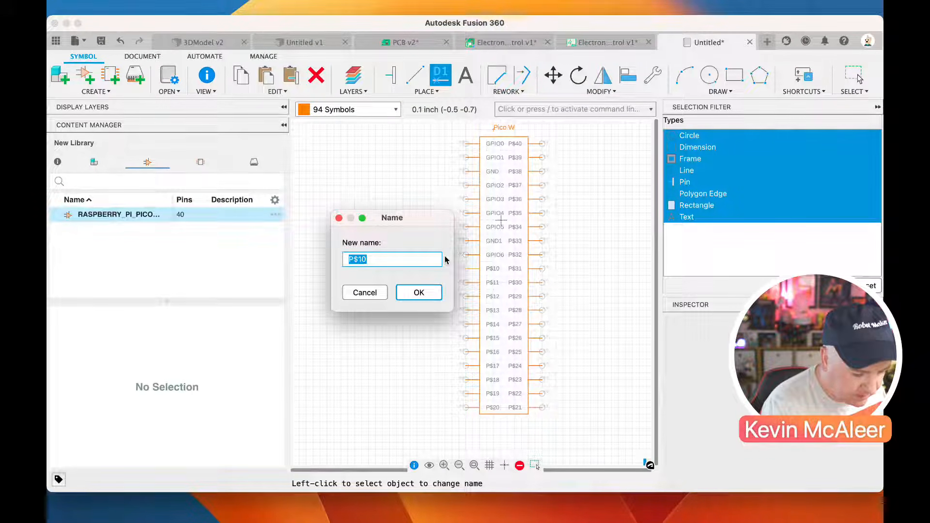
{"action": "type", "text": "GPIO7"}
{"action": "key", "text": "Return"}
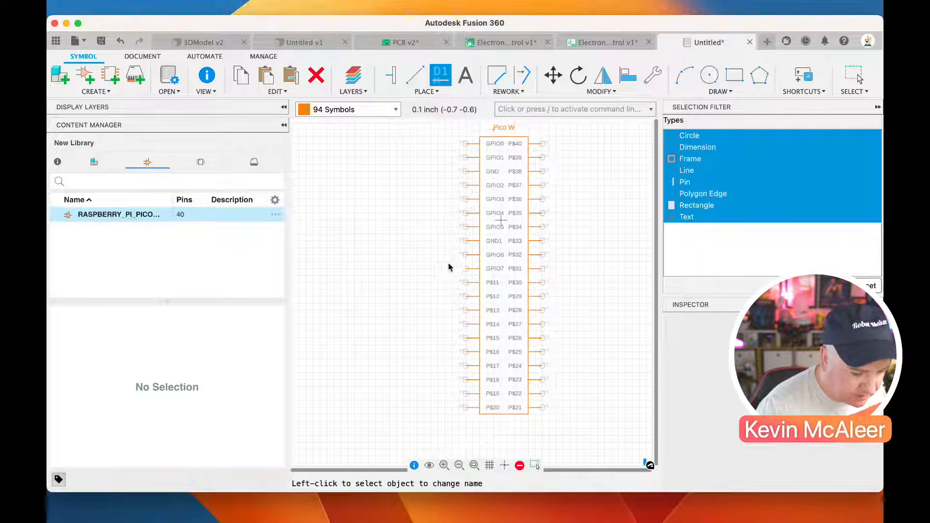
Rename pin P$11 as GPIO8 and pin P$12 as GPIO9
{"action": "left_click", "coordinate": [463, 284]}
{"action": "type", "text": "GPIO8"}
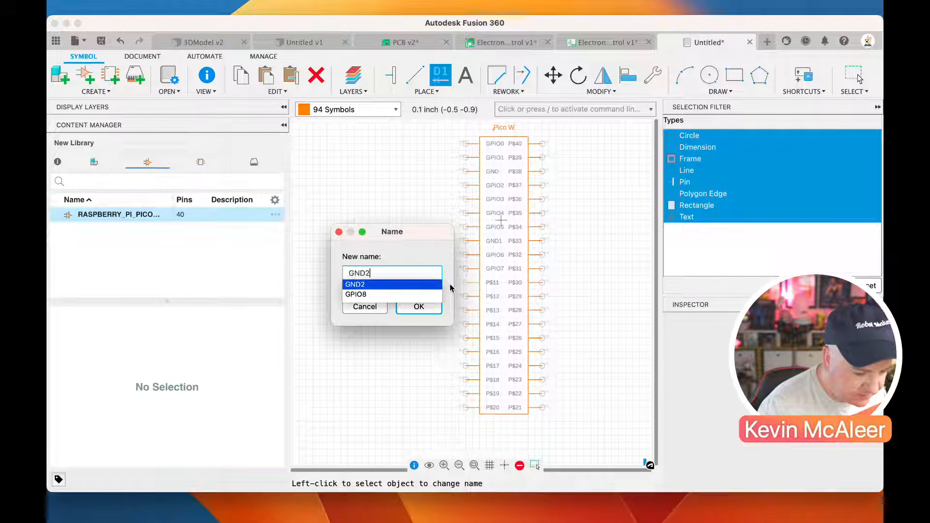
{"action": "key", "text": "Return"}
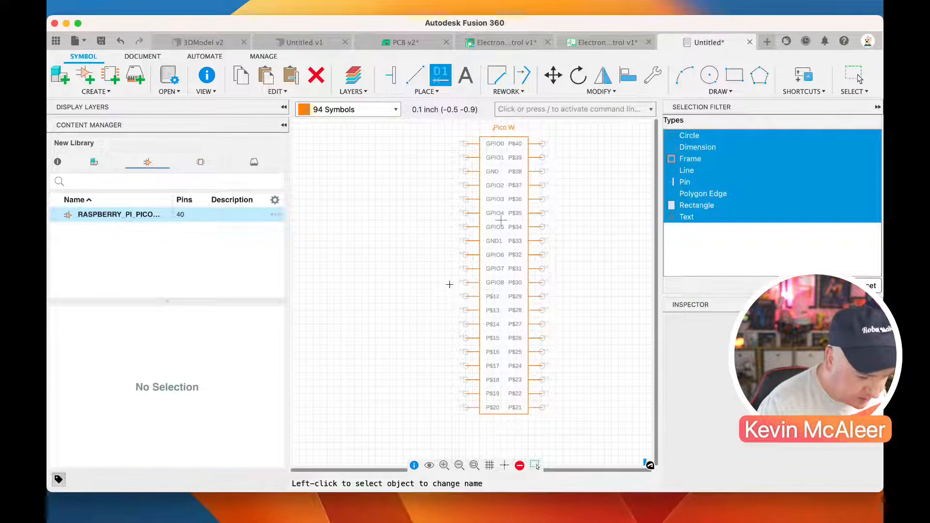
{"action": "left_click", "coordinate": [462, 294]}
{"action": "type", "text": "GPIO9"}
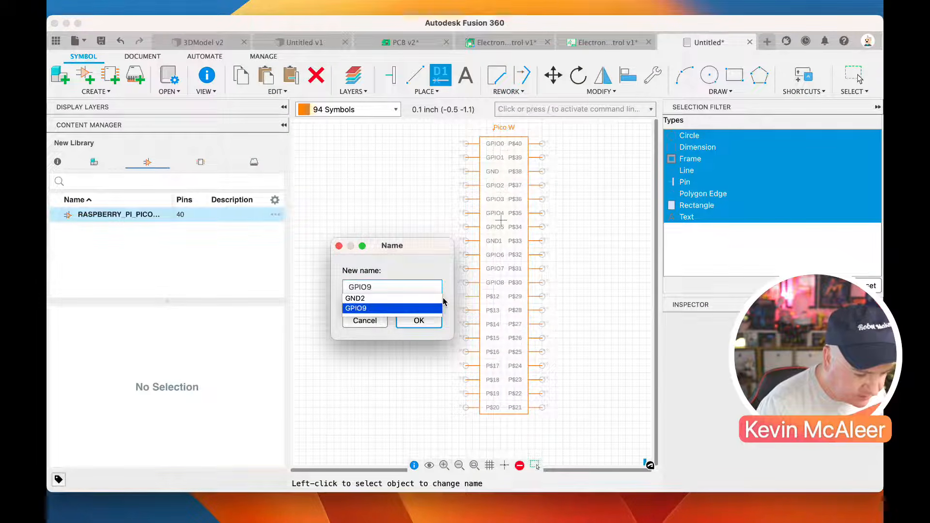
{"action": "key", "text": "Return"}
Rename pin P$13 as GND2 and pin P$18 as GND3
{"action": "left_click", "coordinate": [468, 310]}
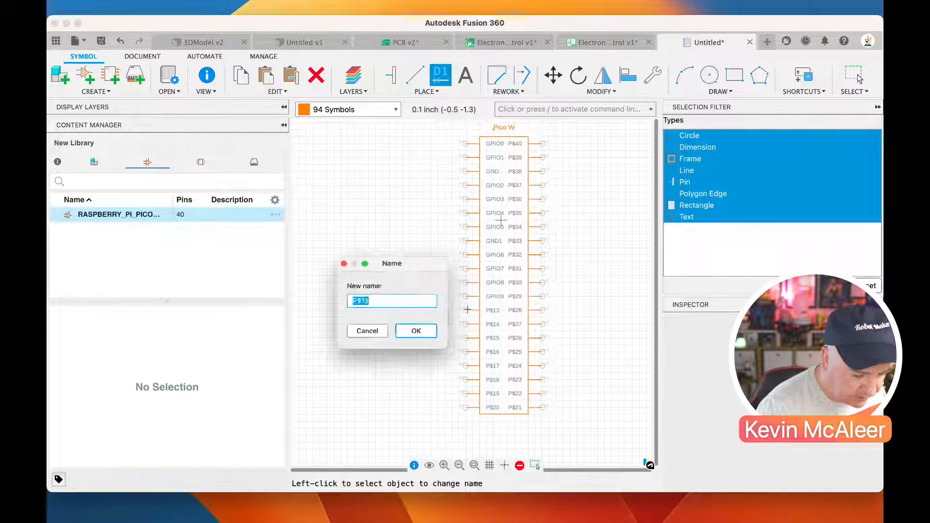
{"action": "type", "text": "G"}
{"action": "key", "text": "Down"}
{"action": "key", "text": "Return"}
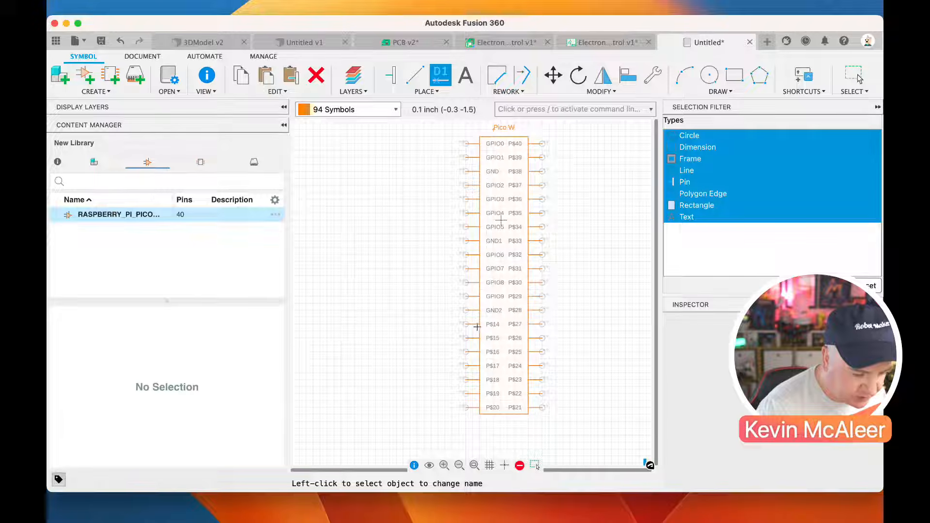
{"action": "left_click", "coordinate": [465, 381]}
{"action": "type", "text": "G"}
{"action": "key", "text": "Down"}
{"action": "key", "text": "Return"}
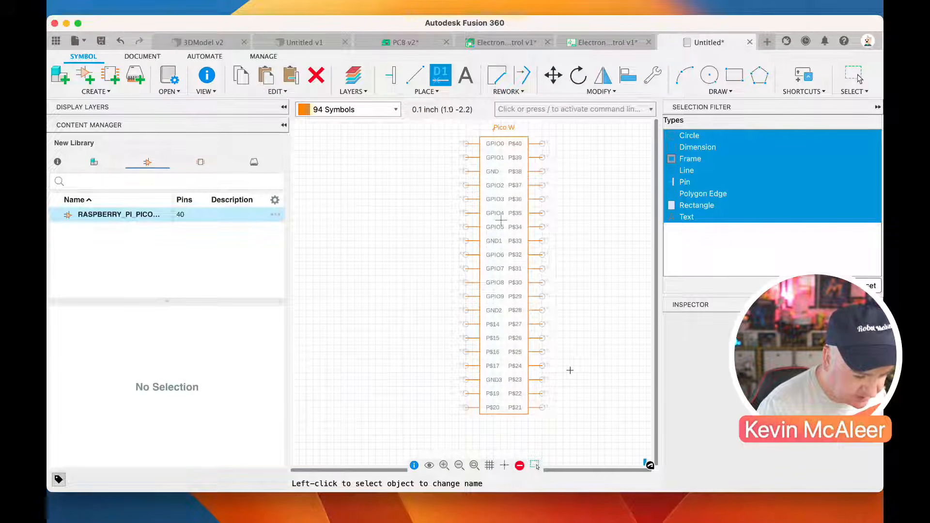
Rename pin P$23 as GND4 and pin P$28 as GND5
{"action": "left_click", "coordinate": [541, 380]}
{"action": "type", "text": "G"}
{"action": "key", "text": "Down"}
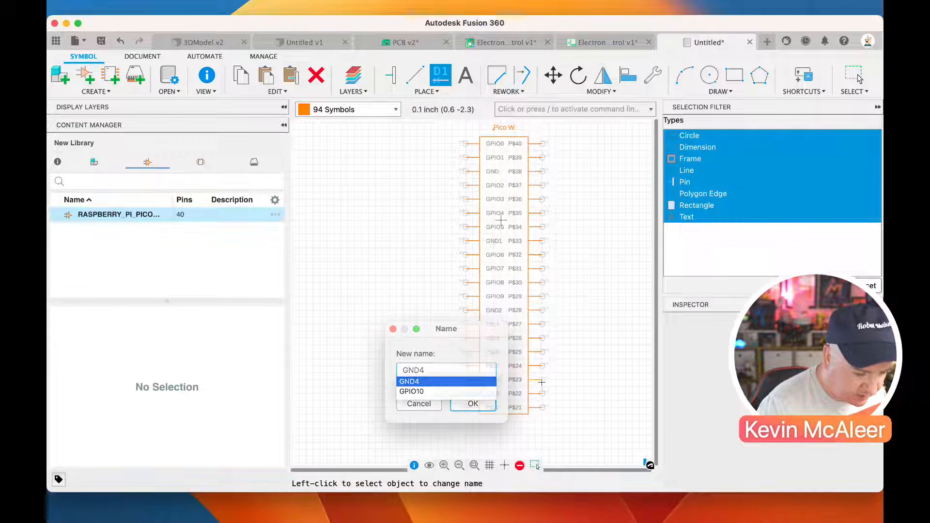
{"action": "key", "text": "Return"}
{"action": "left_click", "coordinate": [542, 310]}
{"action": "type", "text": "G"}
{"action": "key", "text": "Down"}
{"action": "key", "text": "Return"}
Rename pin P$33 as GND6 and pin P$38 as GND7
{"action": "left_click", "coordinate": [542, 241]}
{"action": "type", "text": "G"}
{"action": "key", "text": "Down"}
{"action": "key", "text": "Return"}
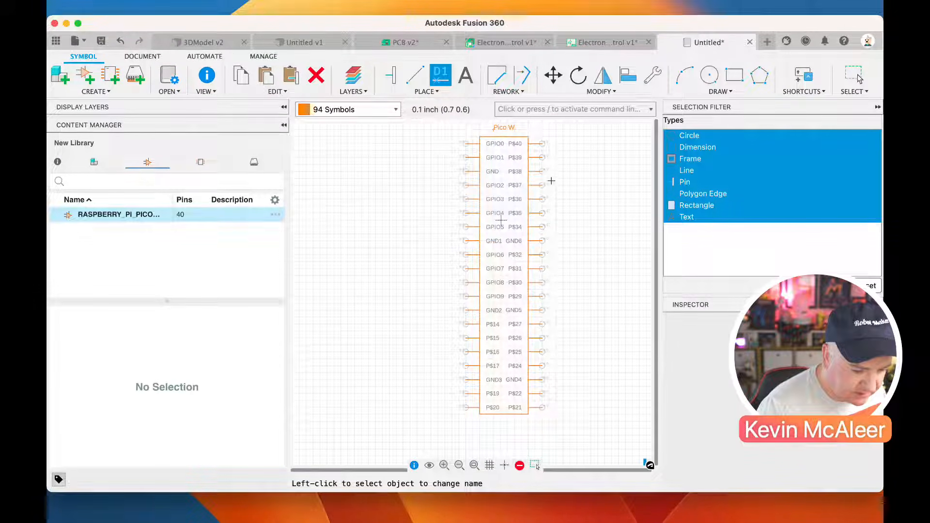
{"action": "left_click", "coordinate": [543, 174]}
{"action": "type", "text": "G"}
{"action": "key", "text": "Down"}
{"action": "key", "text": "Return"}
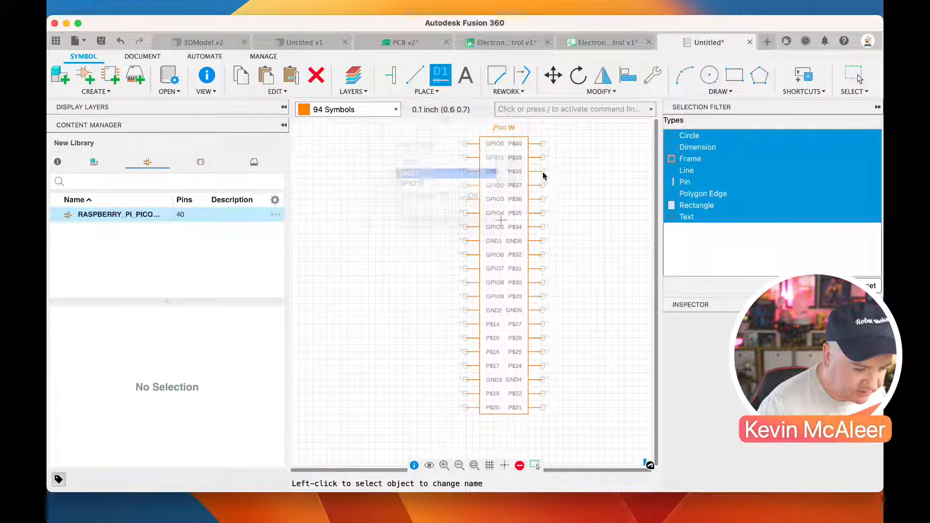
Rename pin P$14 as GPIO10 and pin P$15 as GPIO11
{"action": "left_click", "coordinate": [465, 325]}
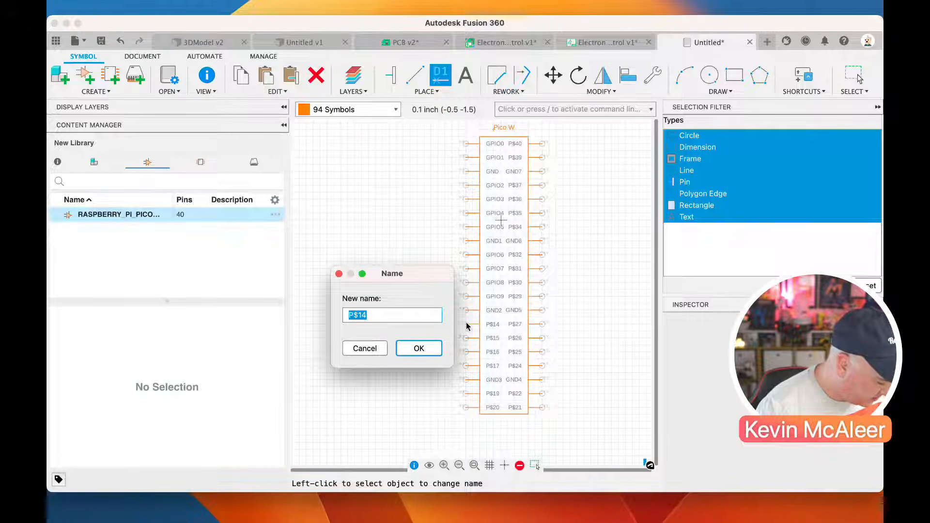
{"action": "type", "text": "G"}
{"action": "key", "text": "Down"}
{"action": "key", "text": "Down"}
{"action": "key", "text": "Return"}
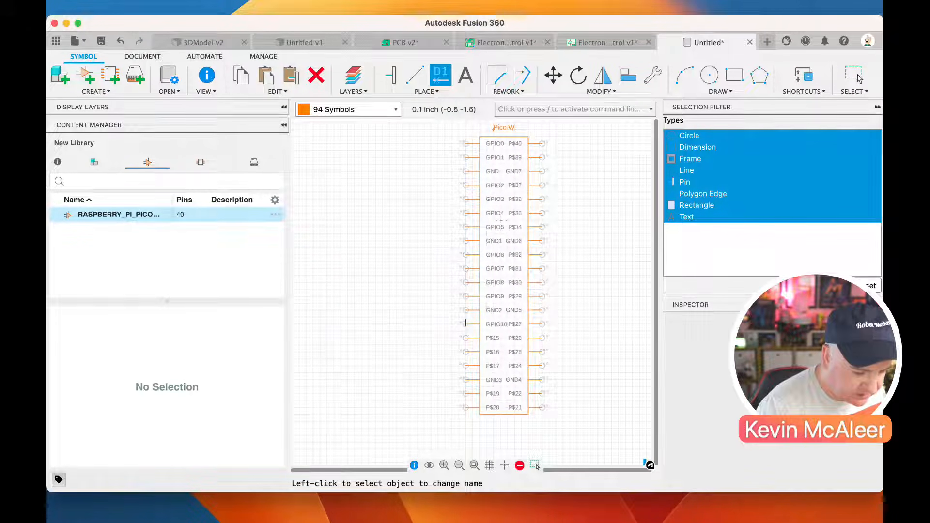
{"action": "left_click", "coordinate": [466, 339]}
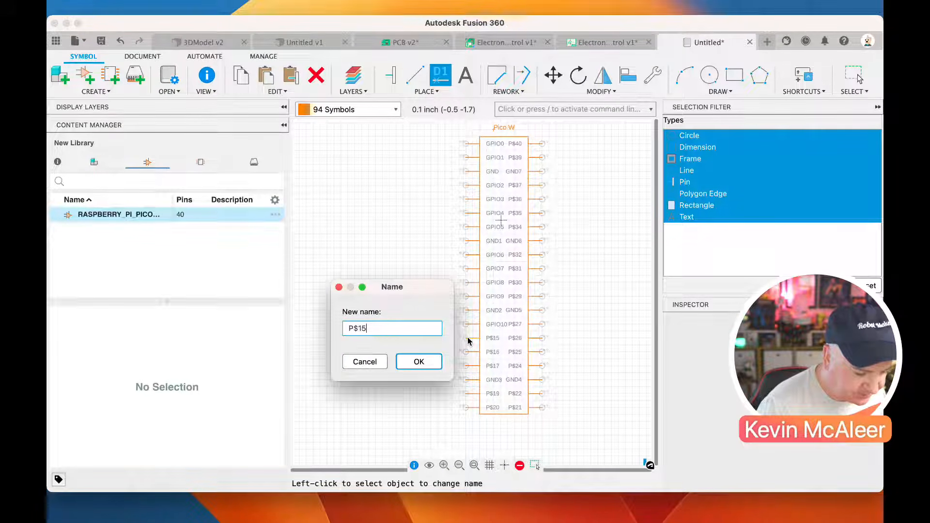
{"action": "type", "text": "G"}
{"action": "key", "text": "Down"}
{"action": "key", "text": "Down"}
{"action": "key", "text": "Return"}
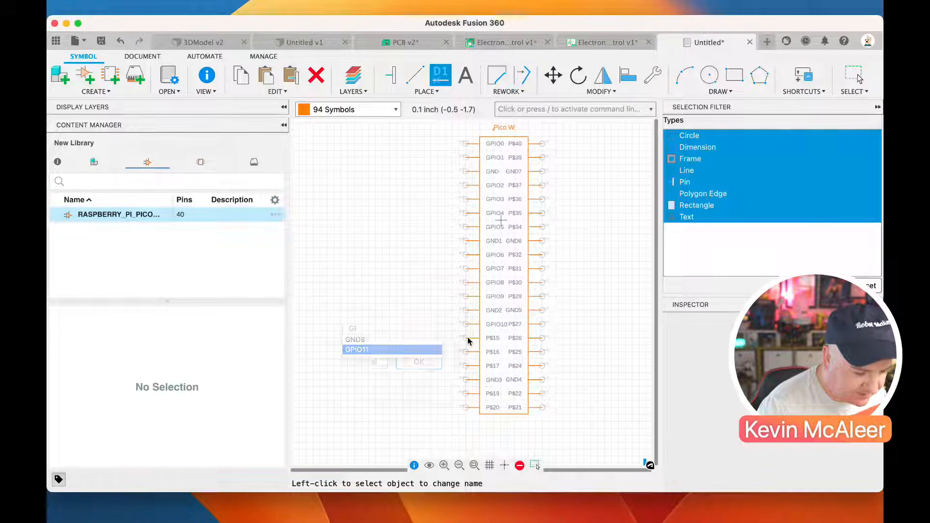
Rename pin P$16 as GPIO12 and pin P$17 as GPIO13
{"action": "left_click", "coordinate": [465, 352]}
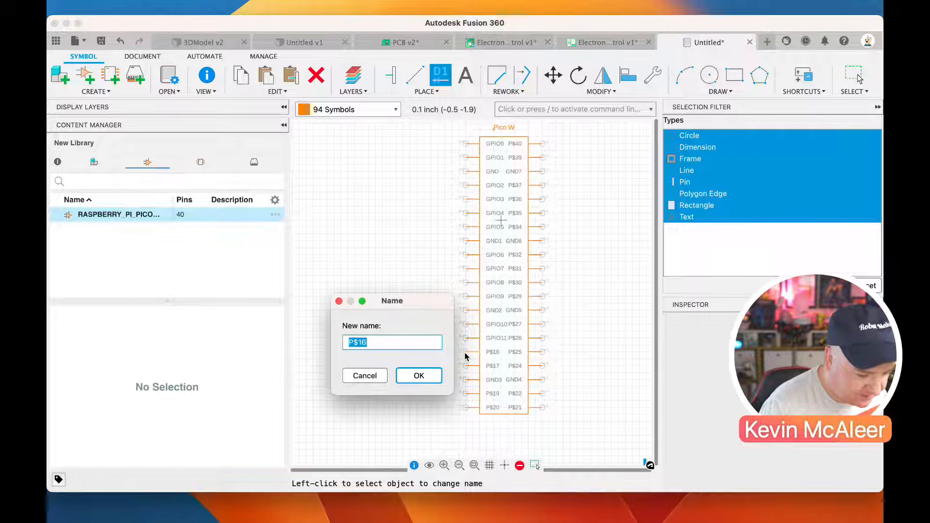
{"action": "type", "text": "G"}
{"action": "key", "text": "Down"}
{"action": "key", "text": "Down"}
{"action": "key", "text": "Return"}
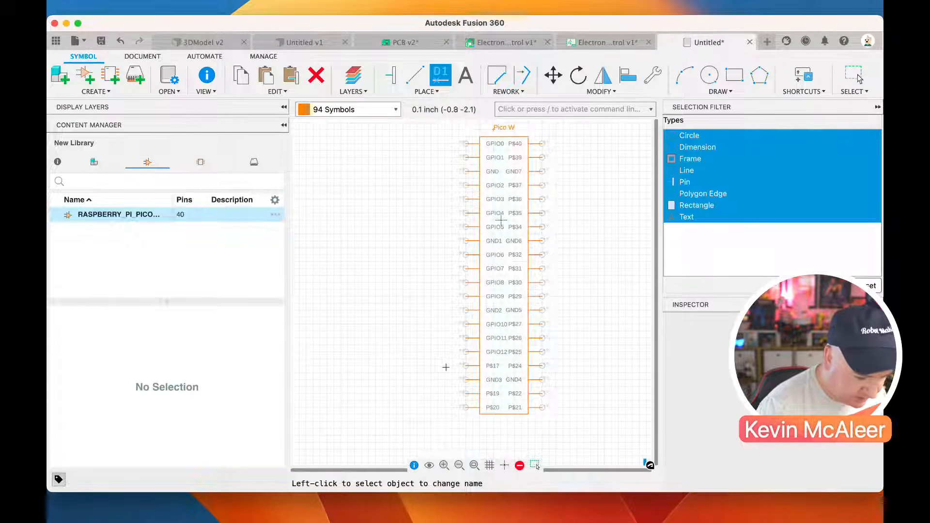
{"action": "left_click", "coordinate": [465, 366]}
{"action": "type", "text": "G"}
{"action": "left_click", "coordinate": [383, 377]}
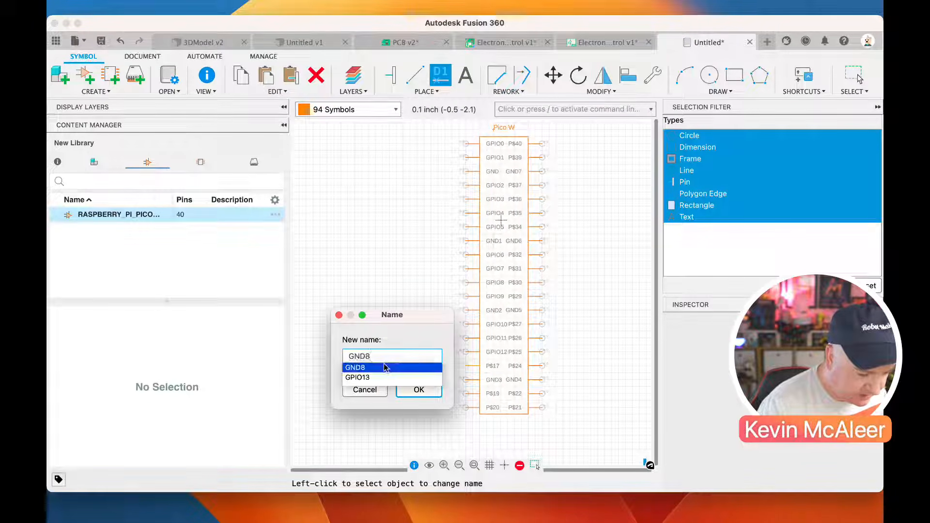
{"action": "key", "text": "Return"}
Rename pin P$19 as GPIO14 and pin P$20 as GPIO15
{"action": "left_click", "coordinate": [464, 393]}
{"action": "type", "text": "G"}
{"action": "key", "text": "Down"}
{"action": "key", "text": "Down"}
{"action": "key", "text": "Return"}
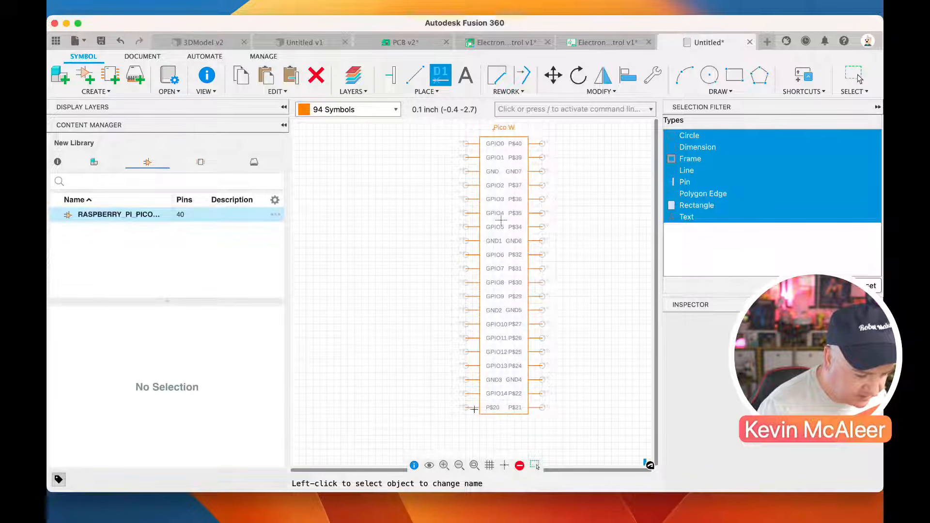
{"action": "left_click", "coordinate": [468, 408]}
{"action": "type", "text": "G"}
{"action": "key", "text": "Down"}
{"action": "key", "text": "Down"}
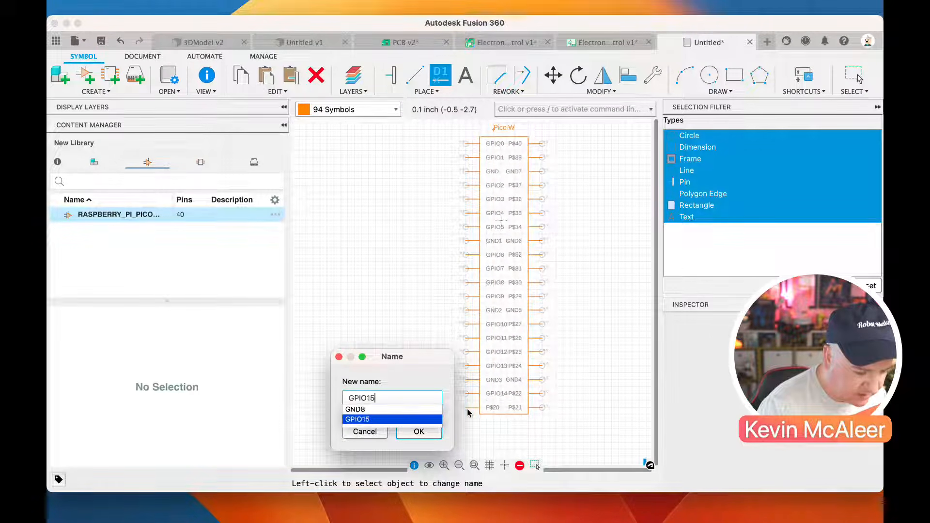
{"action": "key", "text": "Return"}
Rename pin P$21 as GPIO16 and pin P$22 as GPIO17
{"action": "left_click", "coordinate": [552, 414]}
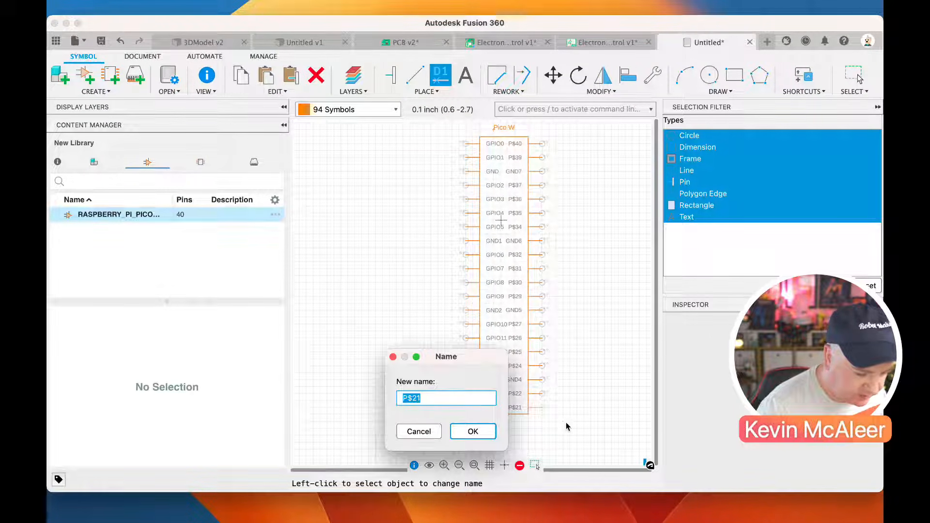
{"action": "type", "text": "G"}
{"action": "key", "text": "Down"}
{"action": "key", "text": "Down"}
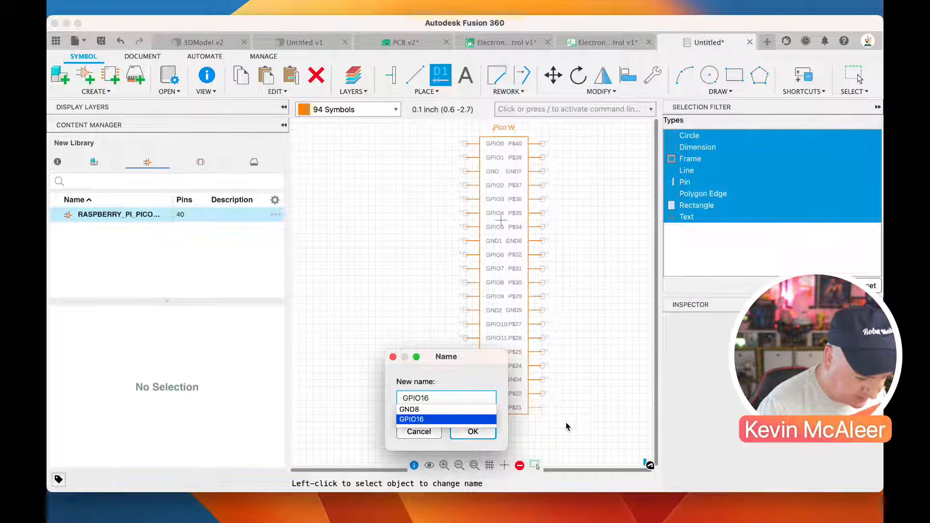
{"action": "key", "text": "Return"}
{"action": "left_click", "coordinate": [543, 395]}
{"action": "type", "text": "G"}
{"action": "key", "text": "Down"}
{"action": "key", "text": "Down"}
{"action": "key", "text": "Return"}
Rename pin P$24 as GPIO18 and pin P$25 as GPIO19
{"action": "left_click", "coordinate": [543, 368]}
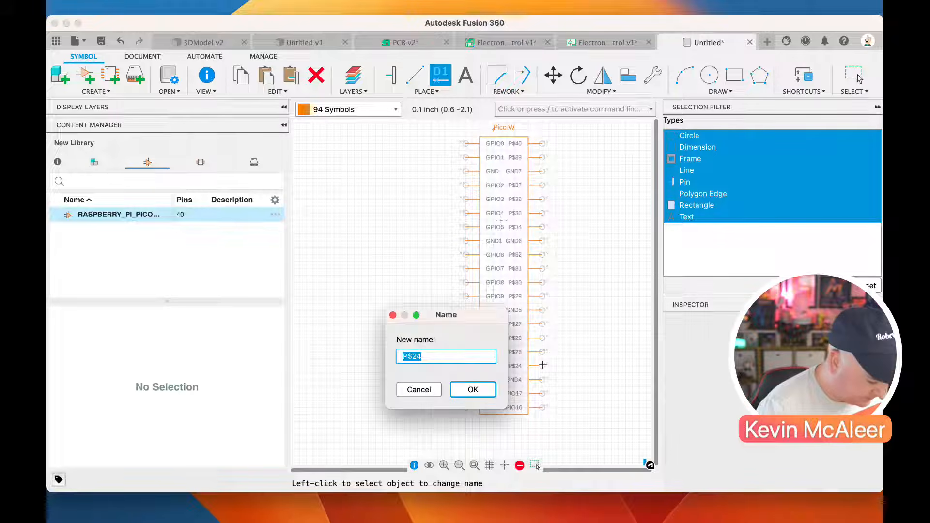
{"action": "type", "text": "G"}
{"action": "key", "text": "Down"}
{"action": "key", "text": "Down"}
{"action": "key", "text": "Return"}
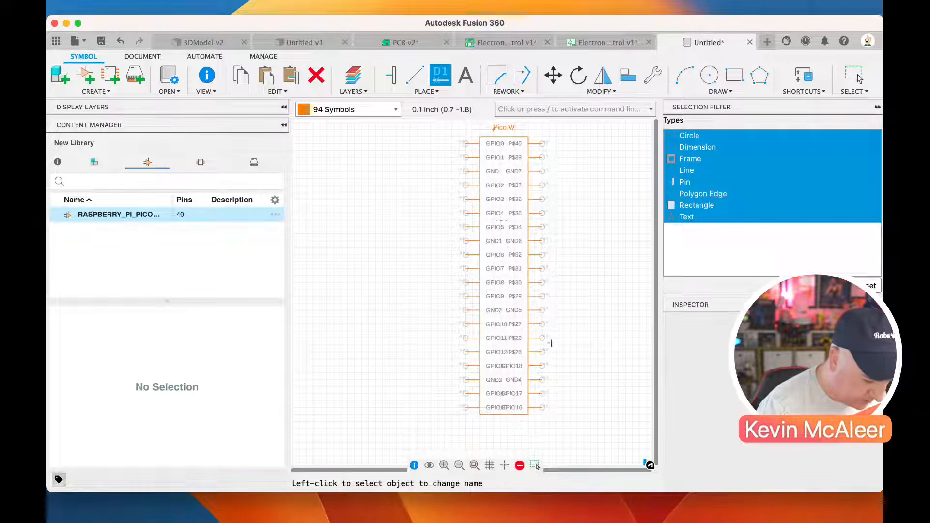
{"action": "left_click", "coordinate": [543, 351]}
{"action": "type", "text": "G"}
{"action": "key", "text": "Down"}
{"action": "key", "text": "Down"}
{"action": "key", "text": "Return"}
Rename pin P$26 as GPIO20 and pin P$27 as GPIO21
{"action": "left_click", "coordinate": [543, 337]}
{"action": "type", "text": "G"}
{"action": "key", "text": "Down"}
{"action": "key", "text": "Down"}
{"action": "key", "text": "Return"}
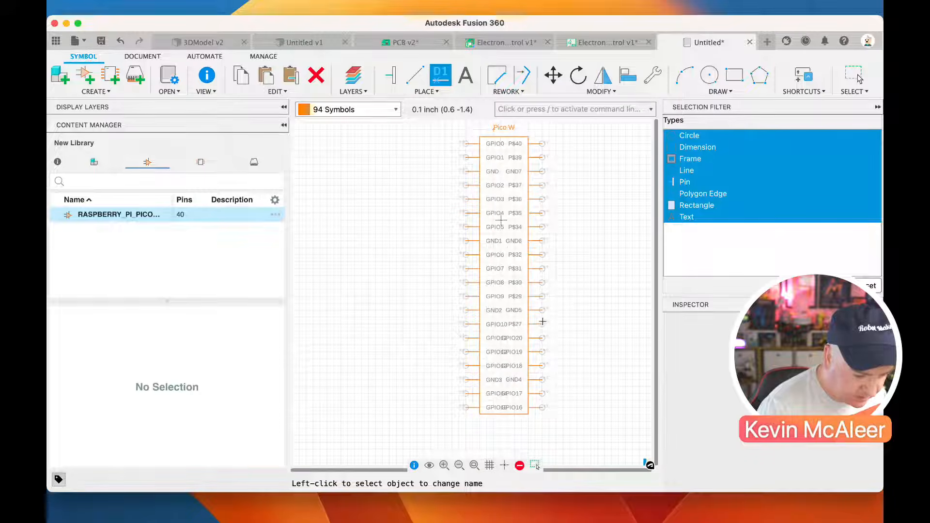
{"action": "left_click", "coordinate": [543, 324]}
{"action": "type", "text": "G"}
{"action": "key", "text": "Down"}
{"action": "key", "text": "Down"}
{"action": "key", "text": "Return"}
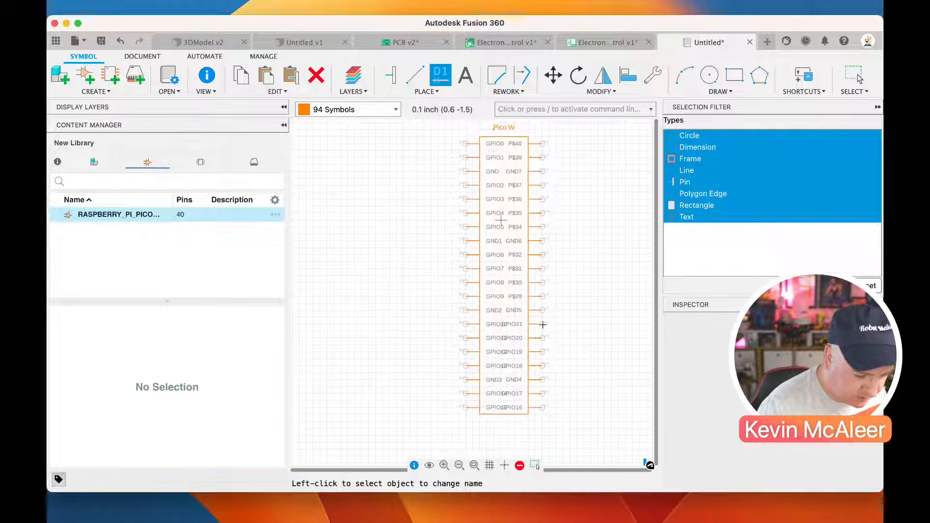
Rename pin P$29, located between RUN's P$30 position and GND5, as GPIO22
{"action": "left_click", "coordinate": [542, 297]}
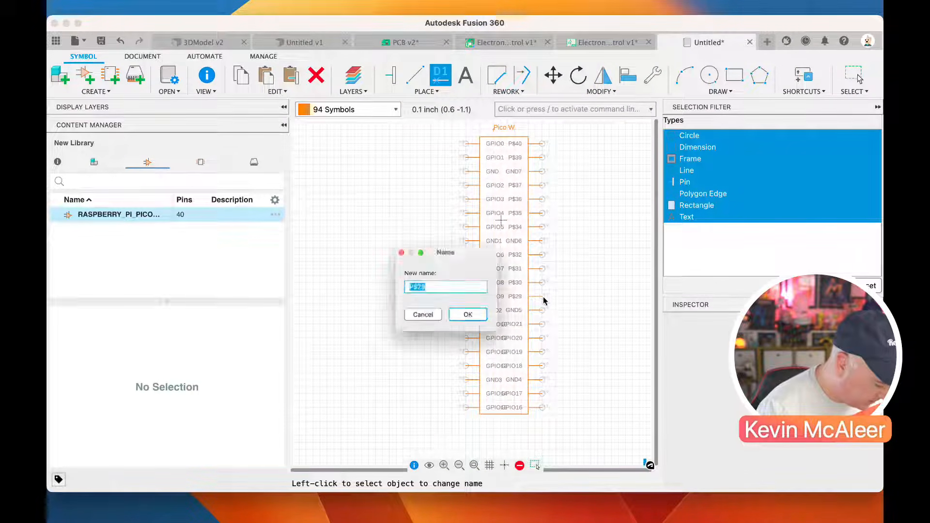
{"action": "key", "text": "Right"}
{"action": "key", "text": "BackSpace"}
{"action": "key", "text": "BackSpace"}
{"action": "key", "text": "BackSpace"}
{"action": "key", "text": "BackSpace"}
{"action": "type", "text": "G"}
{"action": "key", "text": "Down"}
{"action": "key", "text": "Down"}
{"action": "key", "text": "Return"}
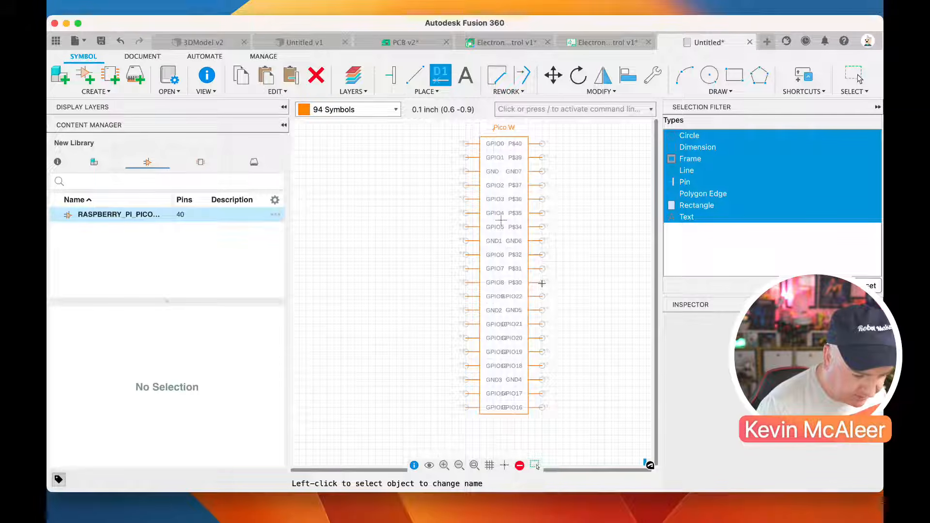
Rename pin P$30 as RUN and pin P$31 as GPIO26
{"action": "left_click", "coordinate": [542, 282]}
{"action": "type", "text": "RUN"}
{"action": "key", "text": "Return"}
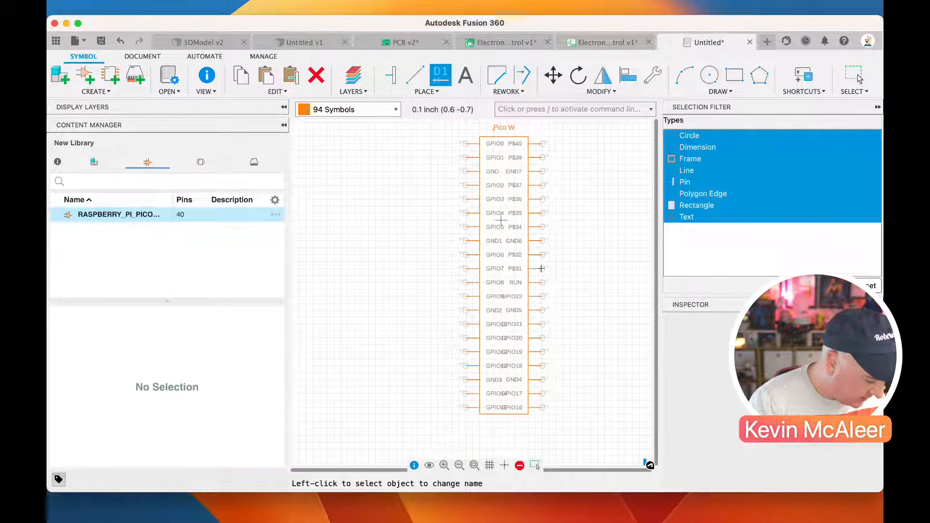
{"action": "left_click", "coordinate": [541, 269]}
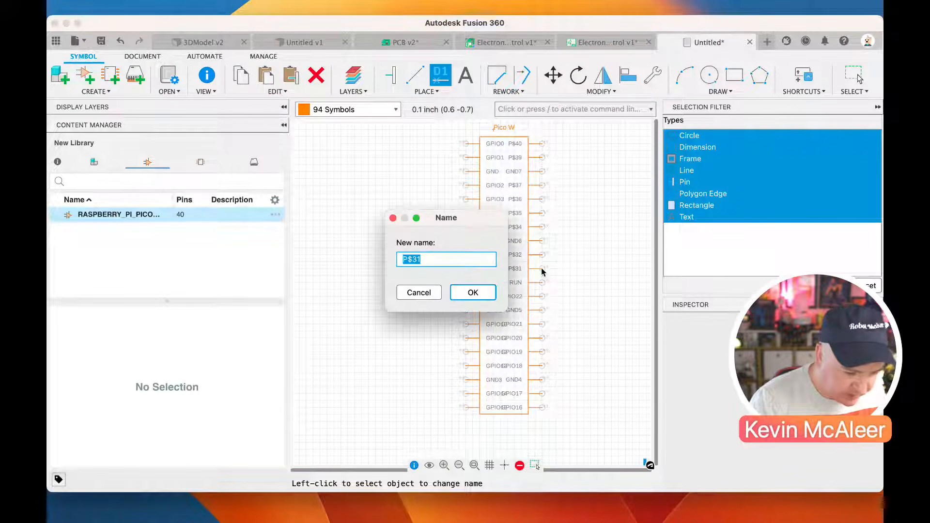
{"action": "type", "text": "GPIO26"}
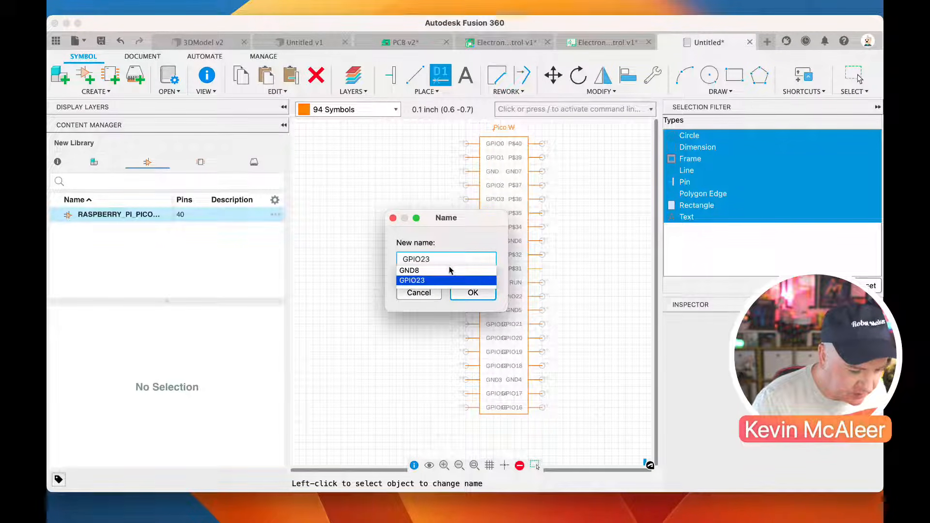
{"action": "key", "text": "Return"}
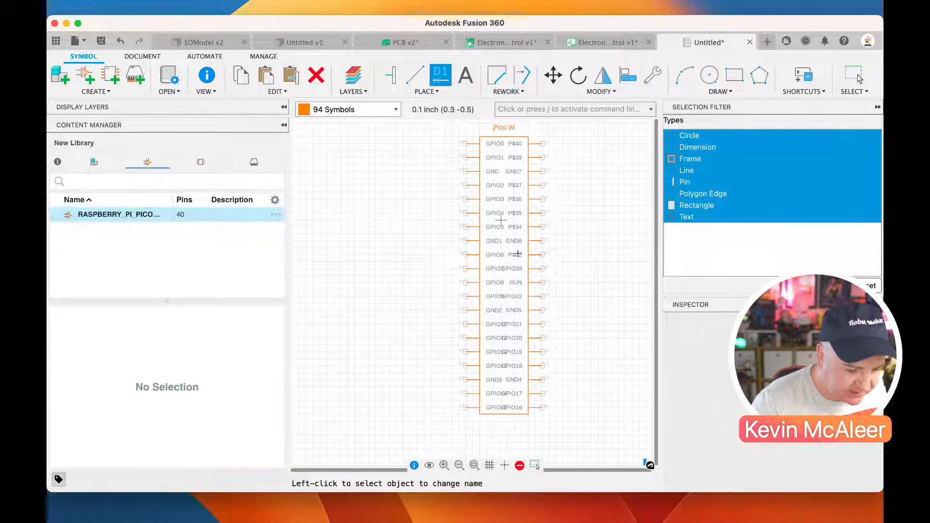
Rename pin P$32 as GPIO23
{"action": "left_click", "coordinate": [543, 248]}
{"action": "key", "text": "Right"}
{"action": "key", "text": "BackSpace"}
{"action": "key", "text": "BackSpace"}
{"action": "key", "text": "BackSpace"}
{"action": "key", "text": "BackSpace"}
{"action": "type", "text": "G"}
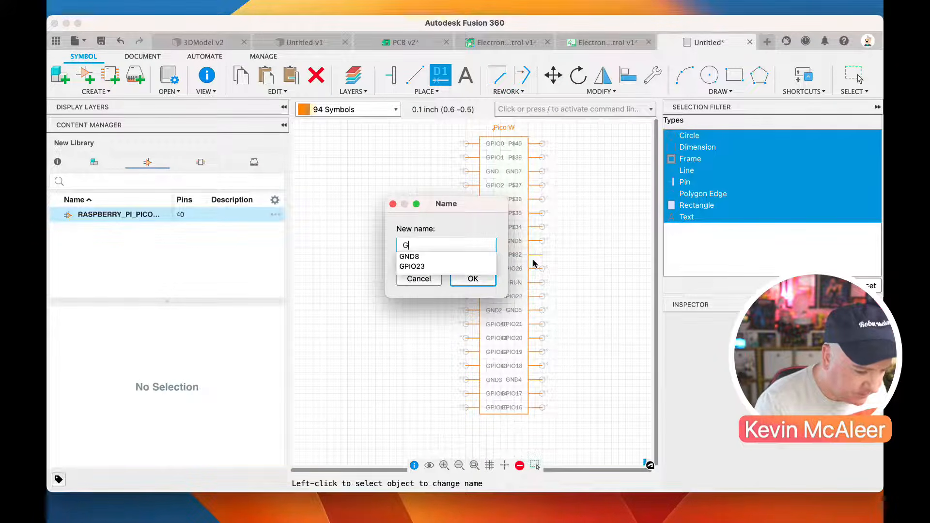
{"action": "key", "text": "Down"}
{"action": "key", "text": "Down"}
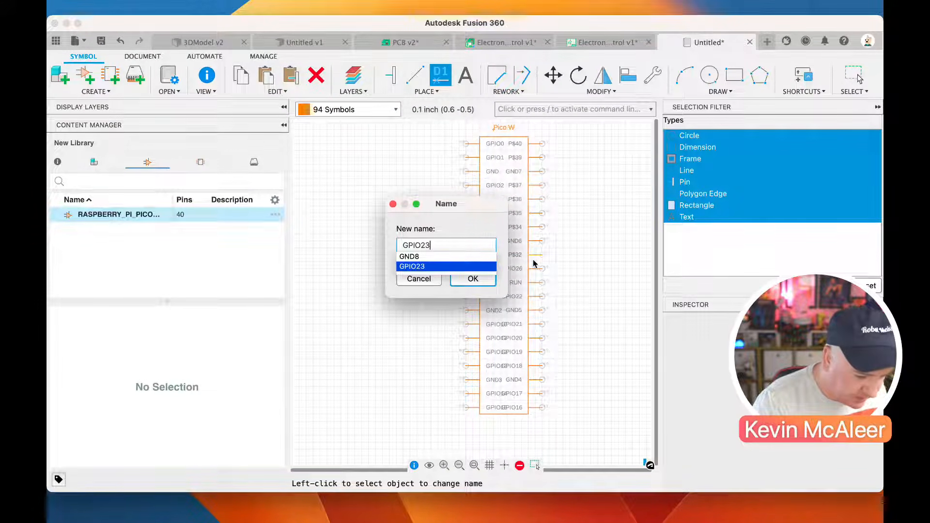
{"action": "key", "text": "Return"}
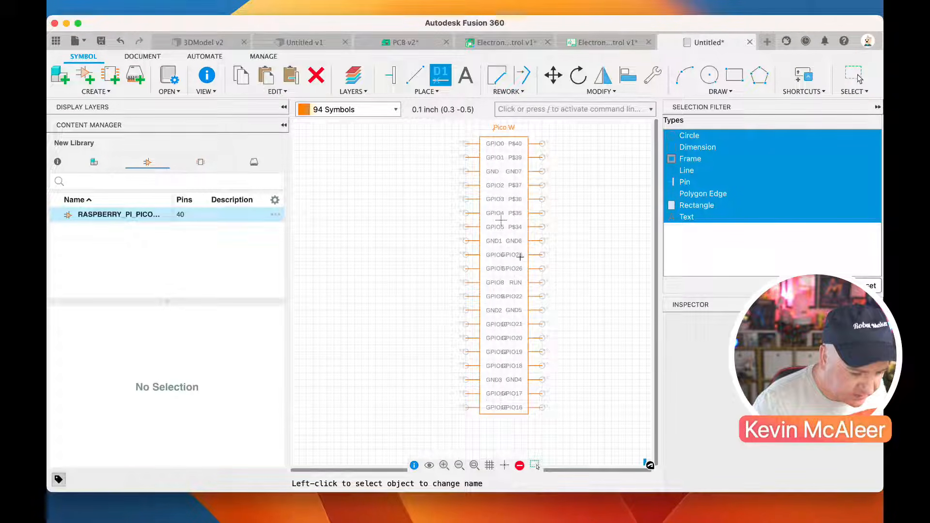
Rename the pin directly below GND6 in the Pico W symbol as GPIO27
{"action": "left_click", "coordinate": [538, 255]}
{"action": "type", "text": "GPIO27"}
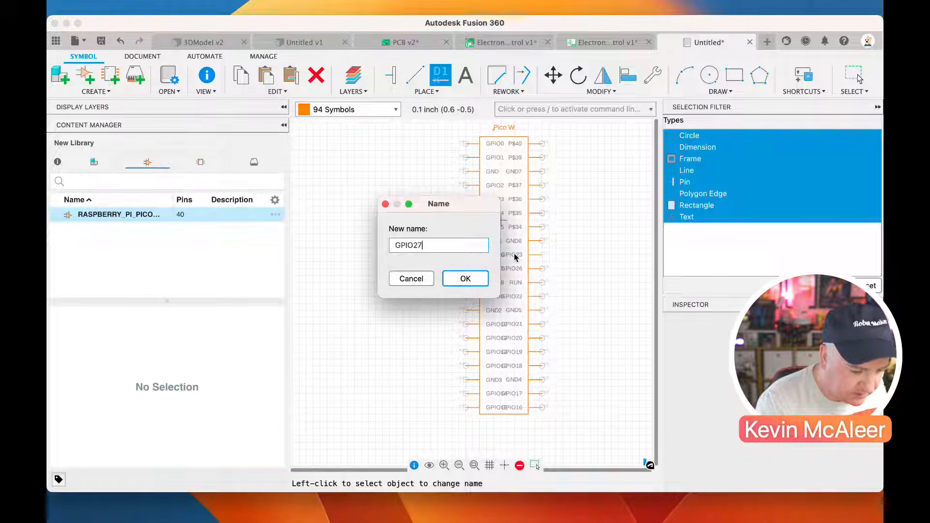
{"action": "key", "text": "Return"}
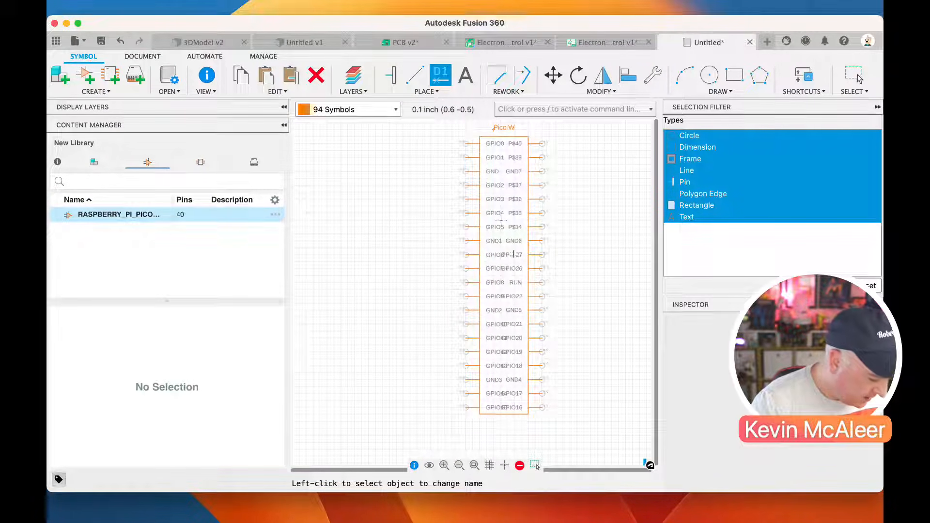
Rename pin P$34, directly above GND6 in the Pico W symbol, as GPIO28
{"action": "left_click", "coordinate": [542, 227]}
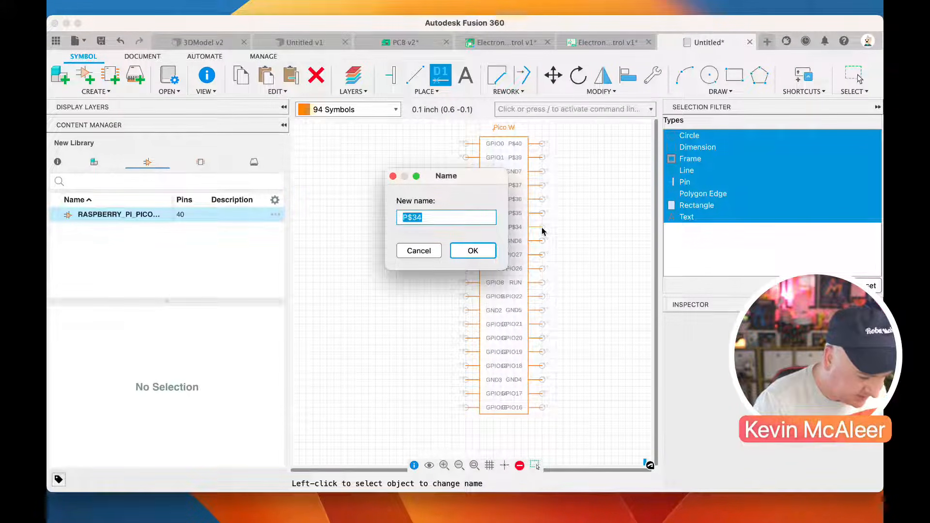
{"action": "type", "text": "G"}
{"action": "key", "text": "Down"}
{"action": "key", "text": "Down"}
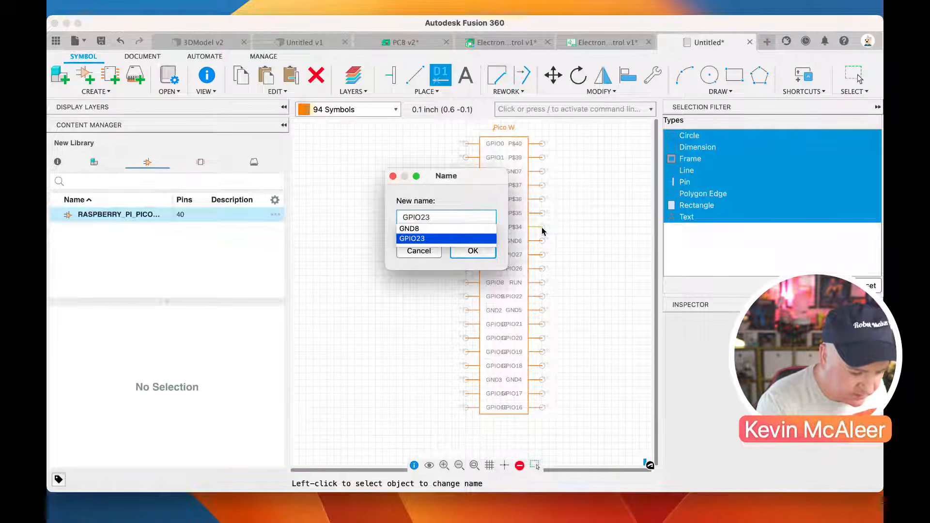
{"action": "key", "text": "BackSpace"}
{"action": "type", "text": "8"}
{"action": "key", "text": "Return"}
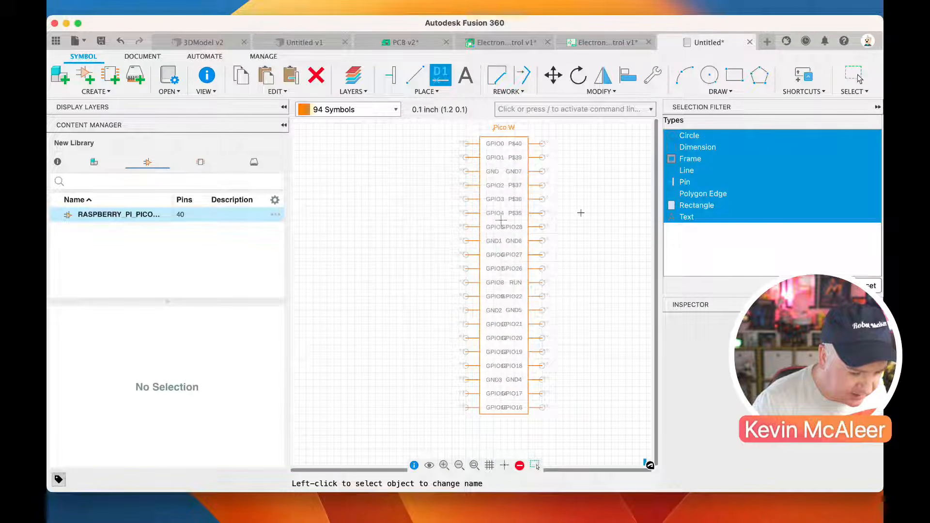
Rename pin P$35, directly above GPIO28, as ADC_VREF
{"action": "left_click", "coordinate": [544, 215]}
{"action": "type", "text": "ADC_V"}
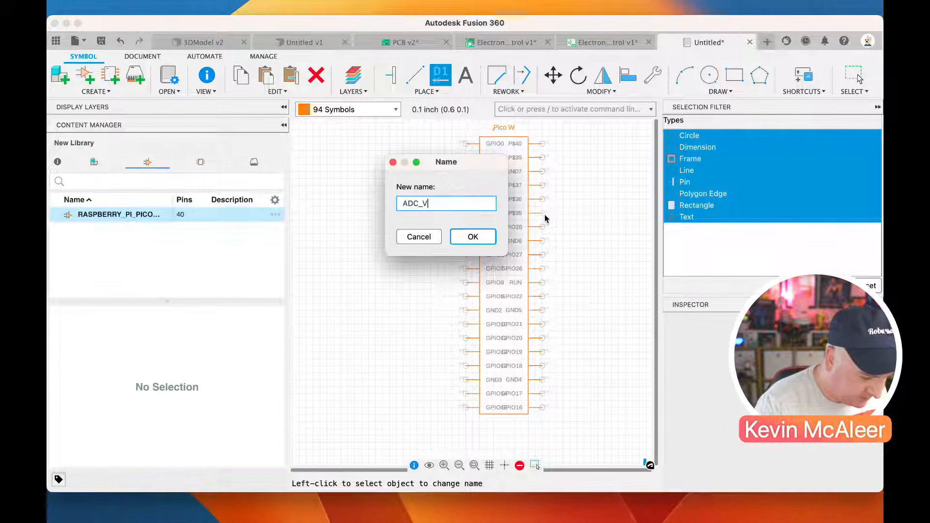
{"action": "type", "text": "F"}
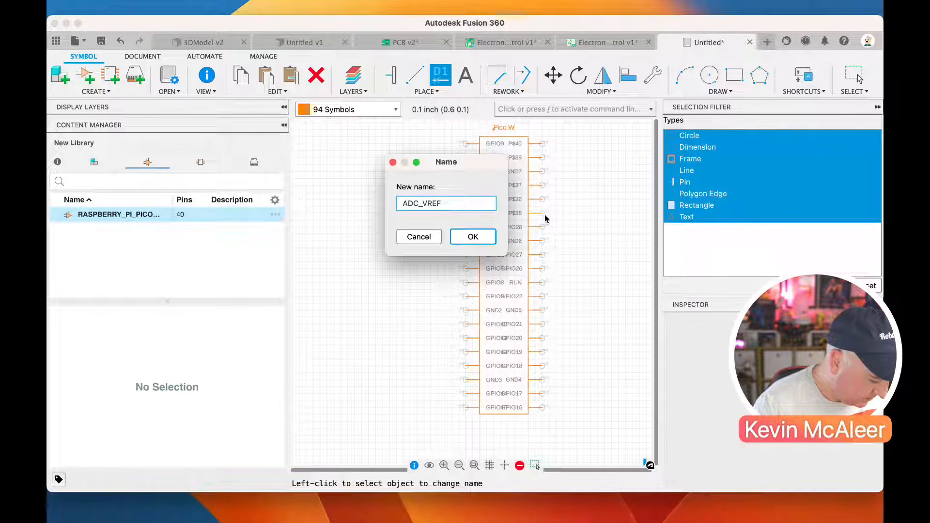
{"action": "key", "text": "Return"}
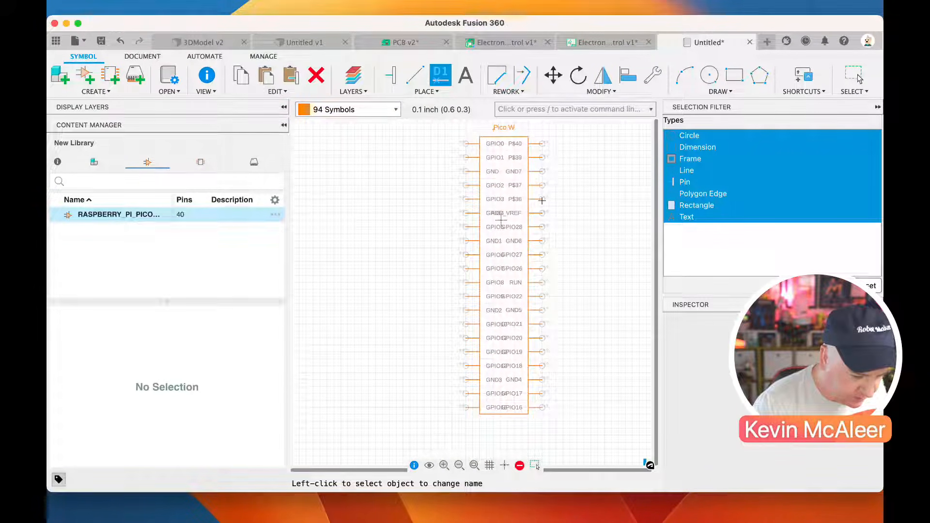
Rename pin P$36 as 3V3_OUT and pin P$37 as 3V3_EN
{"action": "left_click", "coordinate": [542, 199]}
{"action": "type", "text": "3V"}
{"action": "key", "text": "BackSpace"}
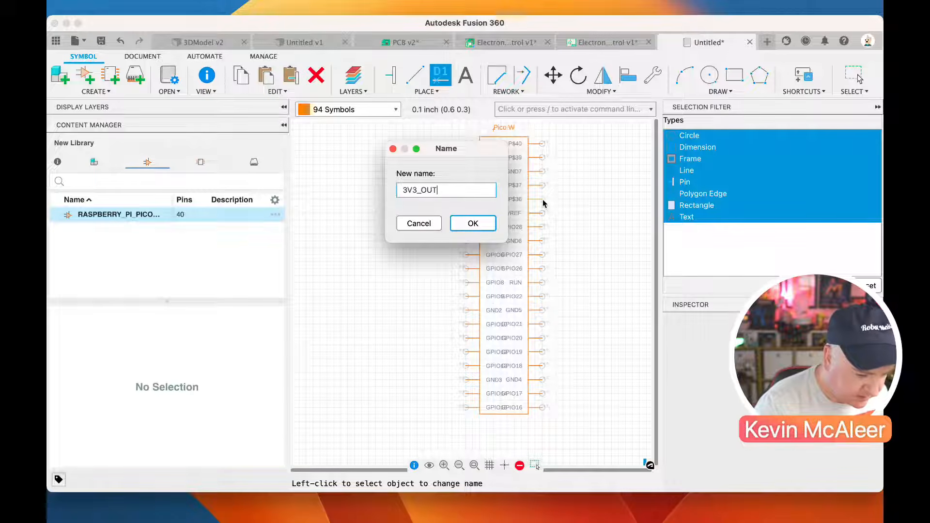
{"action": "key", "text": "Return"}
{"action": "left_click", "coordinate": [541, 185]}
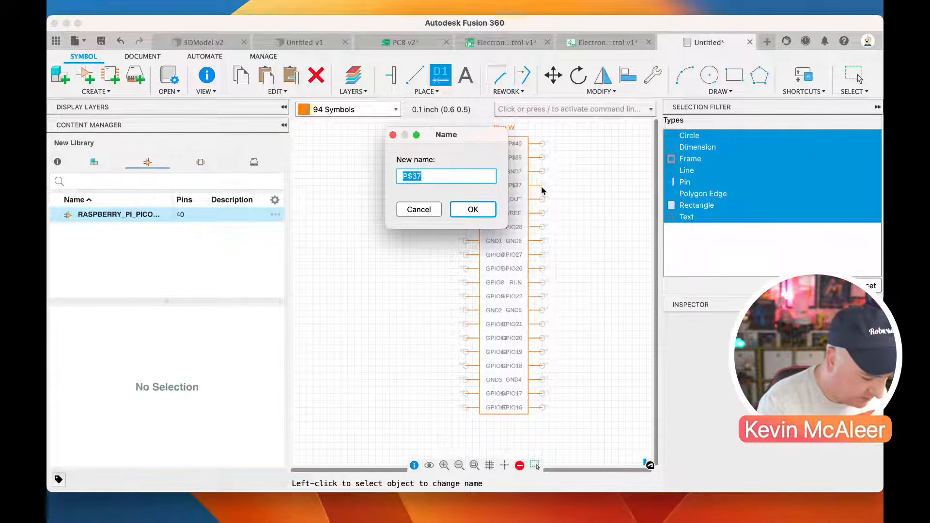
{"action": "type", "text": "3V3_EN"}
{"action": "key", "text": "Return"}
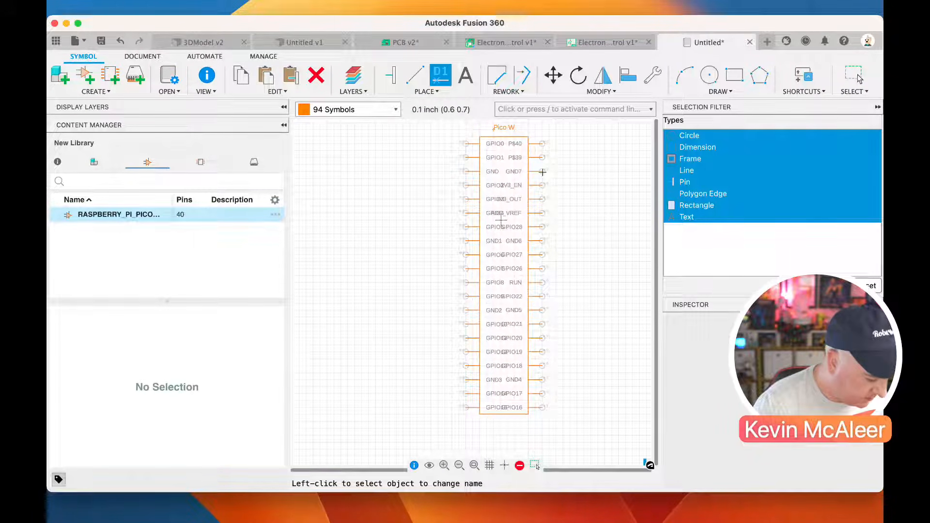
Rename pin P$39, directly above GND7, as VSYS and pin P$40 as VBUS
{"action": "left_click", "coordinate": [542, 157]}
{"action": "type", "text": "VSS"}
{"action": "type", "text": "YS"}
{"action": "key", "text": "Return"}
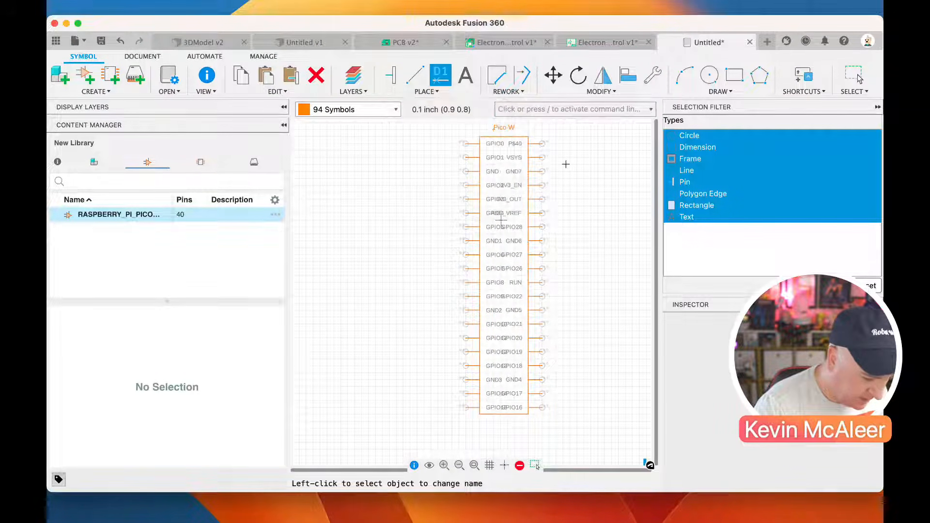
{"action": "left_click", "coordinate": [545, 146]}
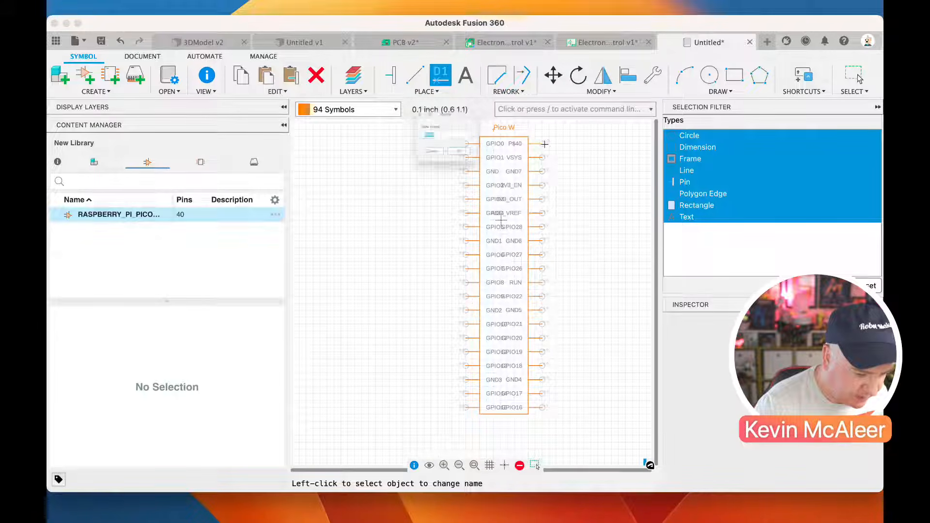
{"action": "type", "text": "VBUS"}
{"action": "key", "text": "Return"}
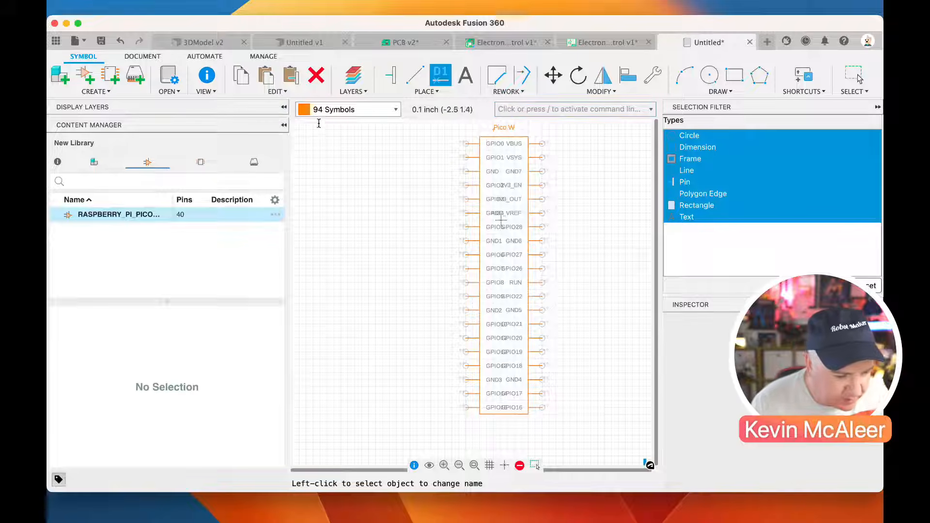
Save the library as PCB Library in the PCB Livestream project
{"action": "left_click", "coordinate": [101, 40]}
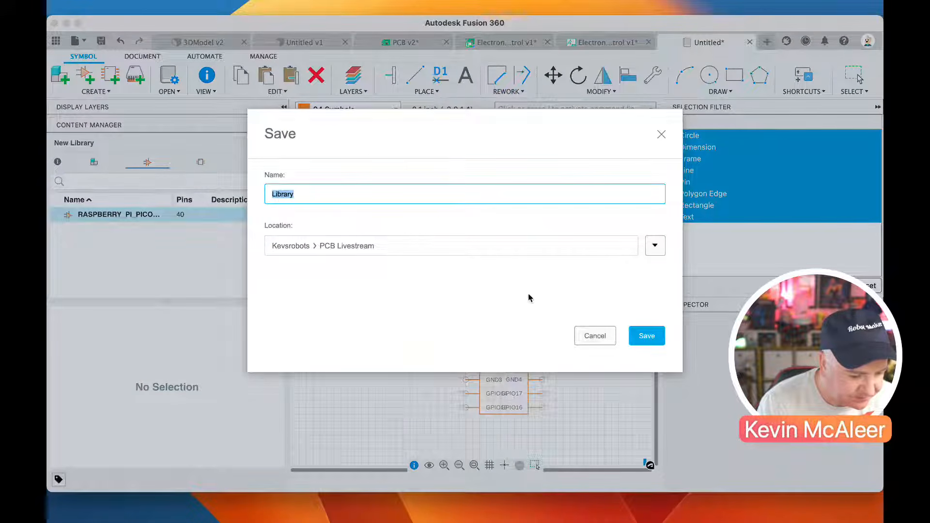
{"action": "key", "text": "Left"}
{"action": "type", "text": "\\pCB"}
{"action": "key", "text": "BackSpace"}
{"action": "key", "text": "BackSpace"}
{"action": "key", "text": "BackSpace"}
{"action": "key", "text": "BackSpace"}
{"action": "key", "text": "BackSpace"}
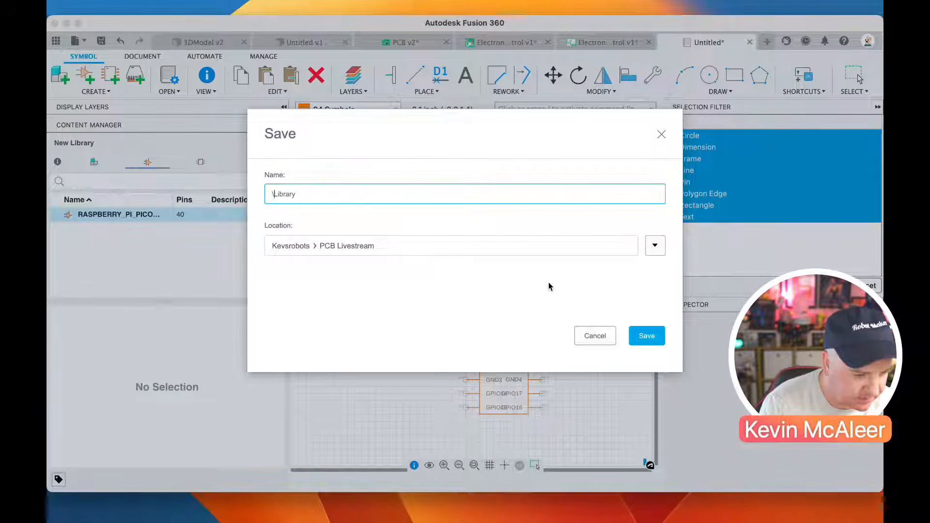
{"action": "type", "text": "PCB"}
{"action": "key", "text": "Return"}
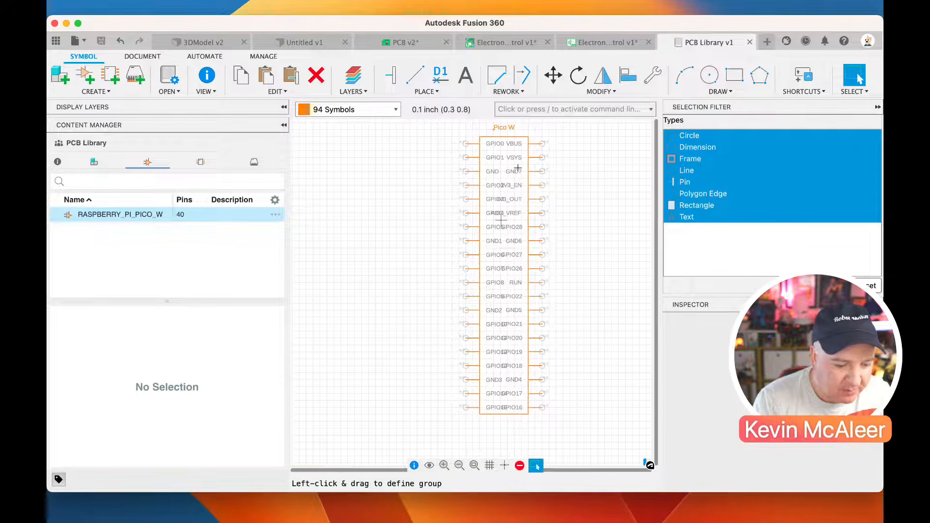
Widen the symbol by moving its right edge and pins outward, and place the Pico W label, center-aligned, between GPIO0 and VBUS
{"action": "left_click_drag", "start_coordinate": [523, 130], "coordinate": [571, 441]}
{"action": "left_click_drag", "start_coordinate": [543, 409], "coordinate": [578, 410]}
{"action": "left_click", "coordinate": [496, 127]}
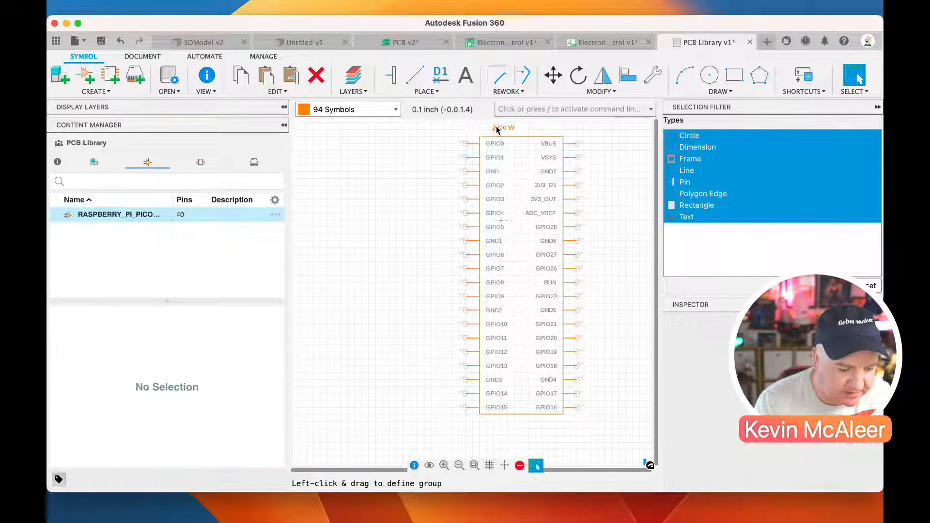
{"action": "left_click_drag", "start_coordinate": [492, 126], "coordinate": [515, 146]}
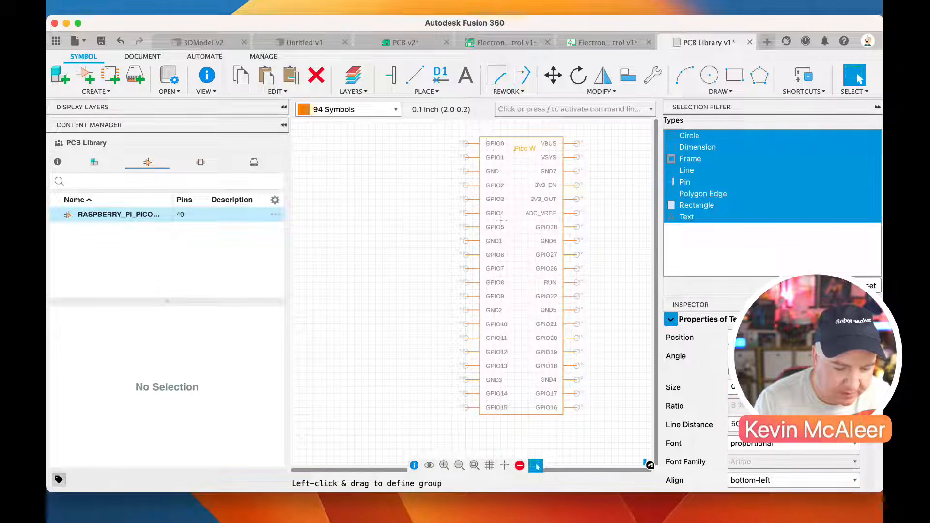
{"action": "left_click", "coordinate": [851, 480]}
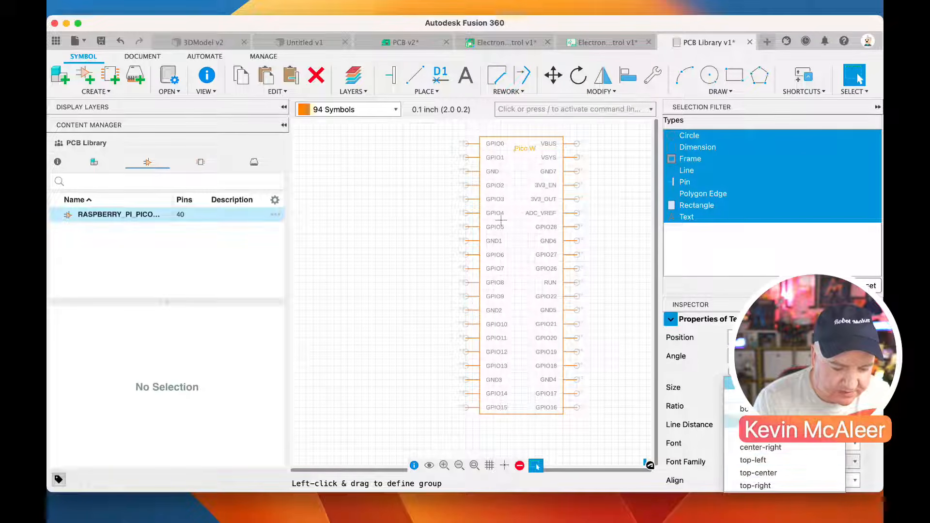
{"action": "left_click", "coordinate": [787, 435]}
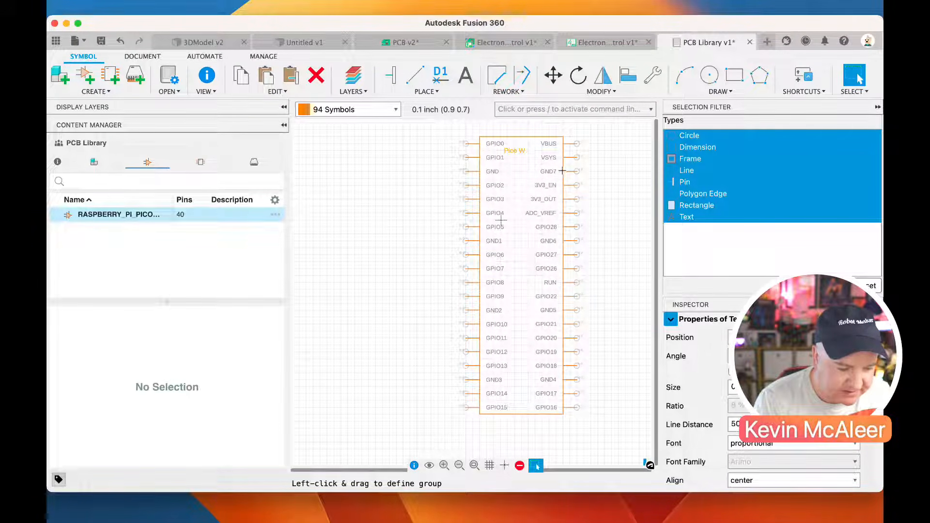
{"action": "left_click_drag", "start_coordinate": [514, 152], "coordinate": [522, 145]}
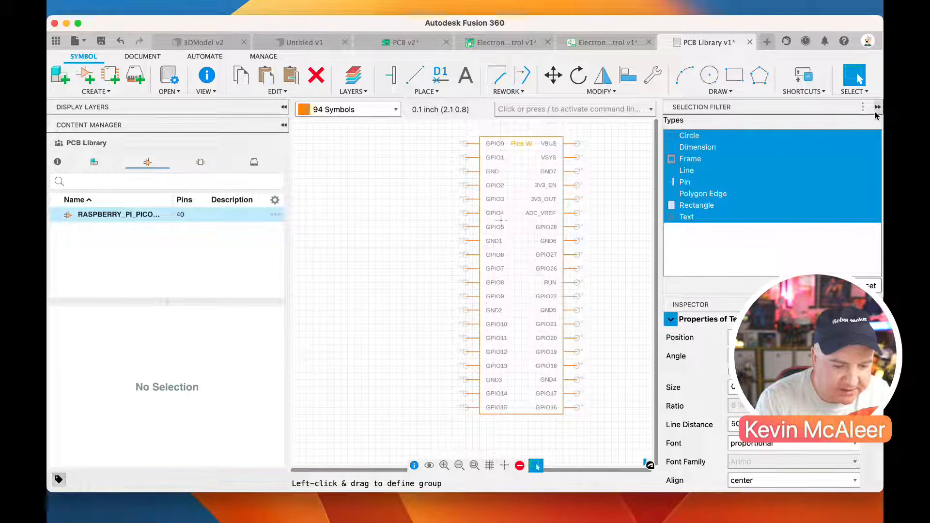
{"action": "left_click", "coordinate": [284, 107]}
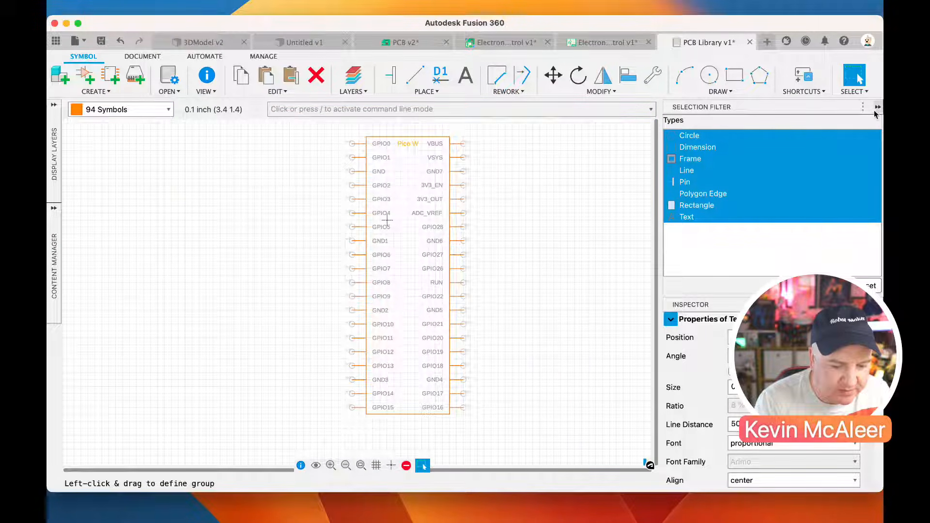
{"action": "left_click", "coordinate": [878, 107]}
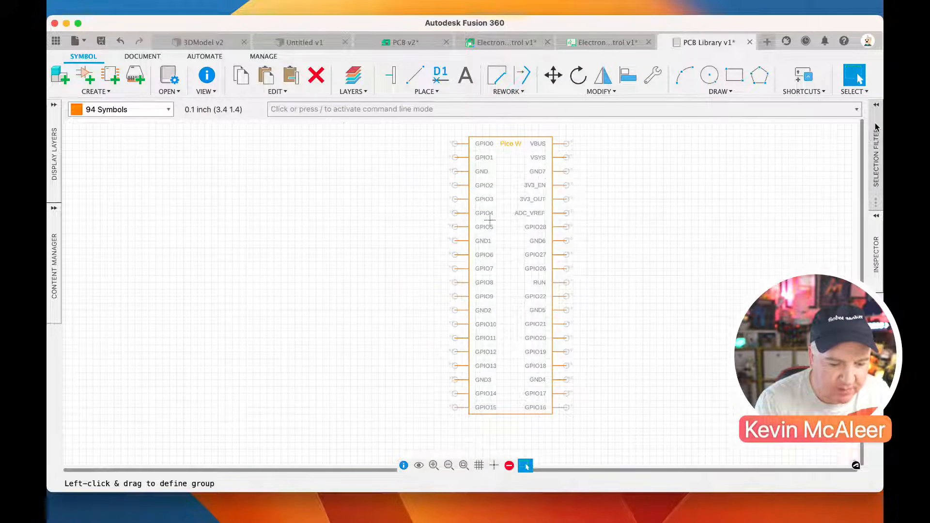
{"action": "left_click", "coordinate": [877, 109]}
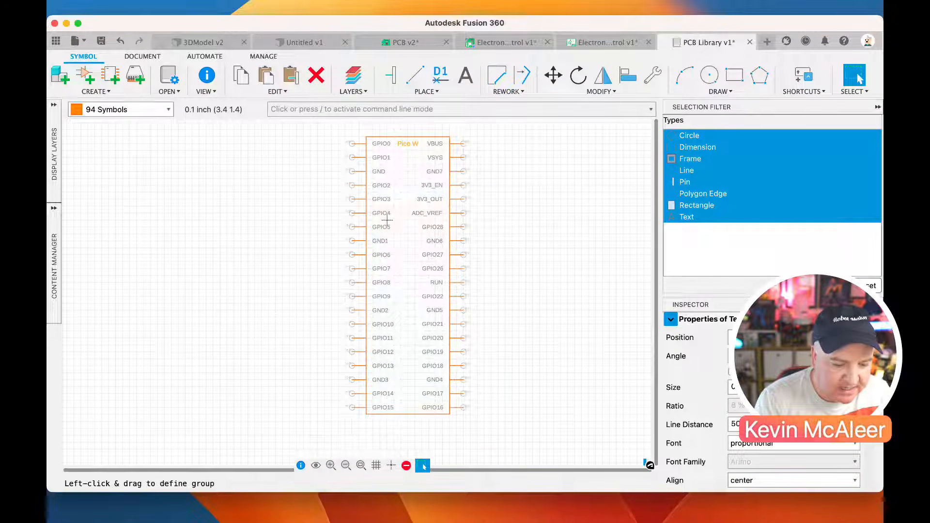
{"action": "left_click", "coordinate": [54, 105]}
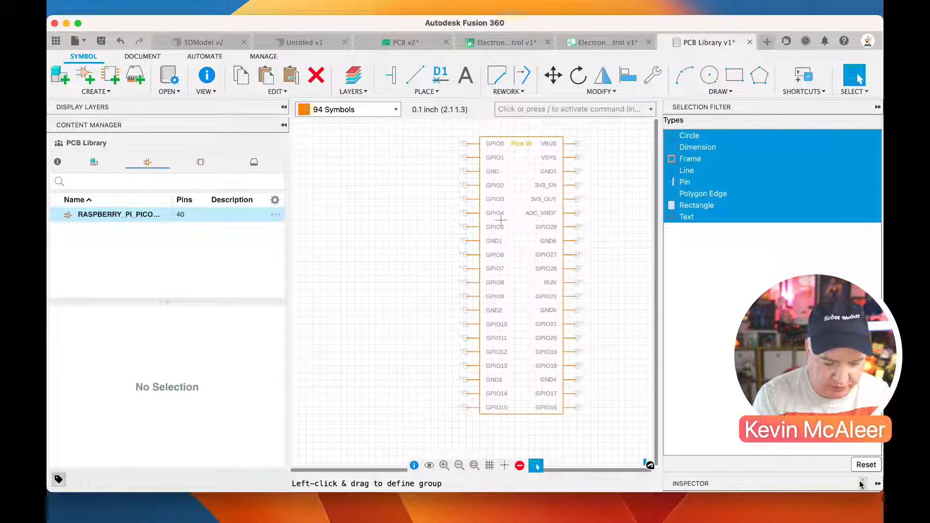
{"action": "left_click", "coordinate": [861, 483]}
{"action": "left_click", "coordinate": [878, 484]}
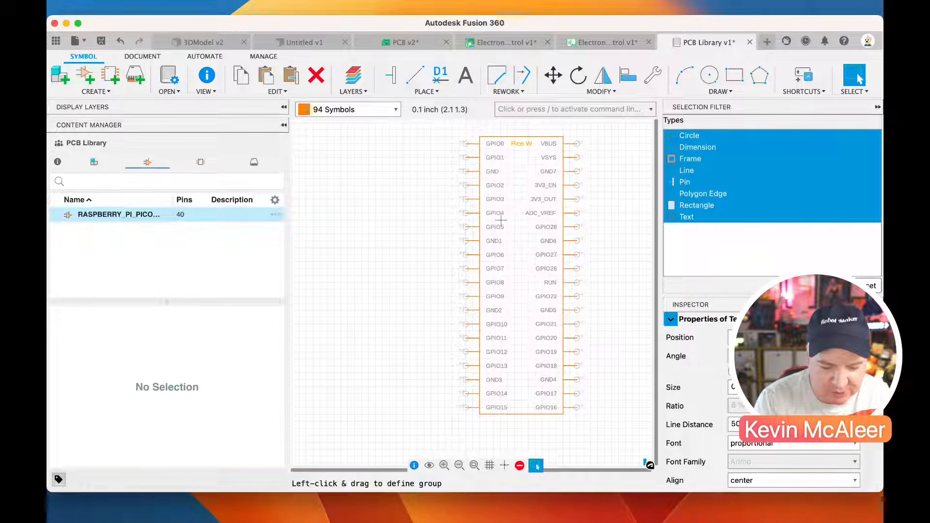
{"action": "left_click", "coordinate": [877, 305]}
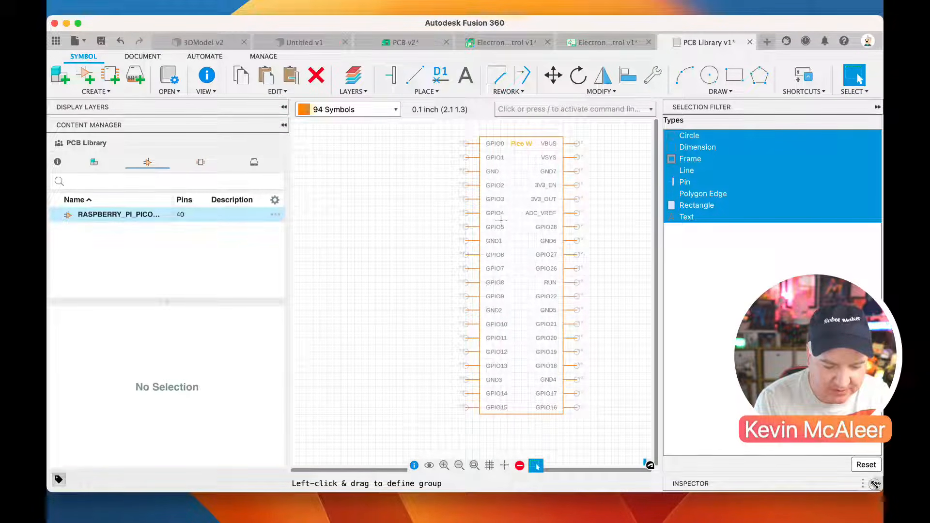
{"action": "left_click", "coordinate": [875, 483]}
{"action": "left_click", "coordinate": [878, 179]}
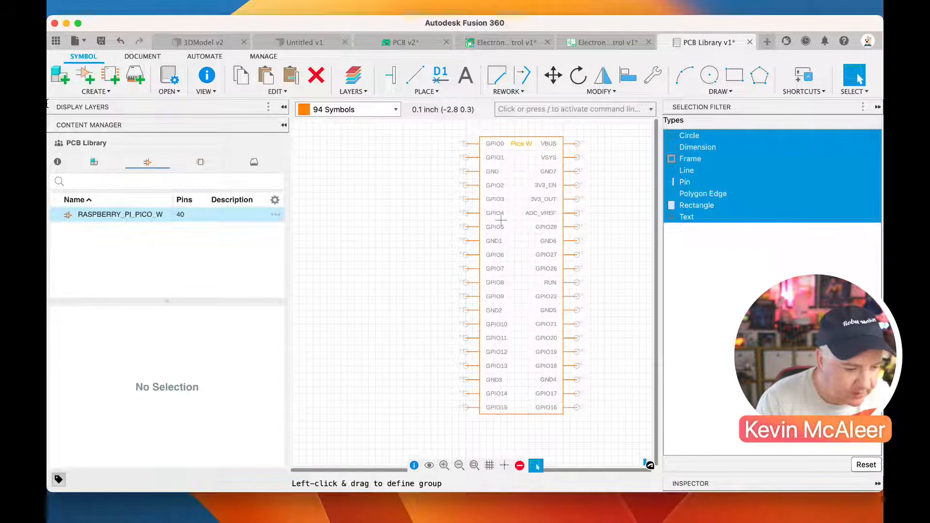
Create a new footprint named RASPBERRY_PI_PICO_W in the library
{"action": "left_click", "coordinate": [113, 80]}
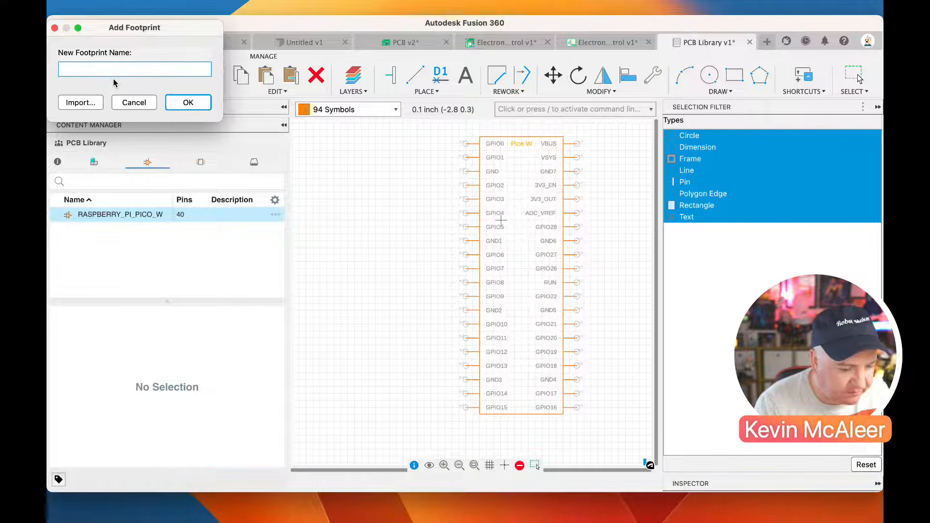
{"action": "type", "text": "RASPBERRY_P"}
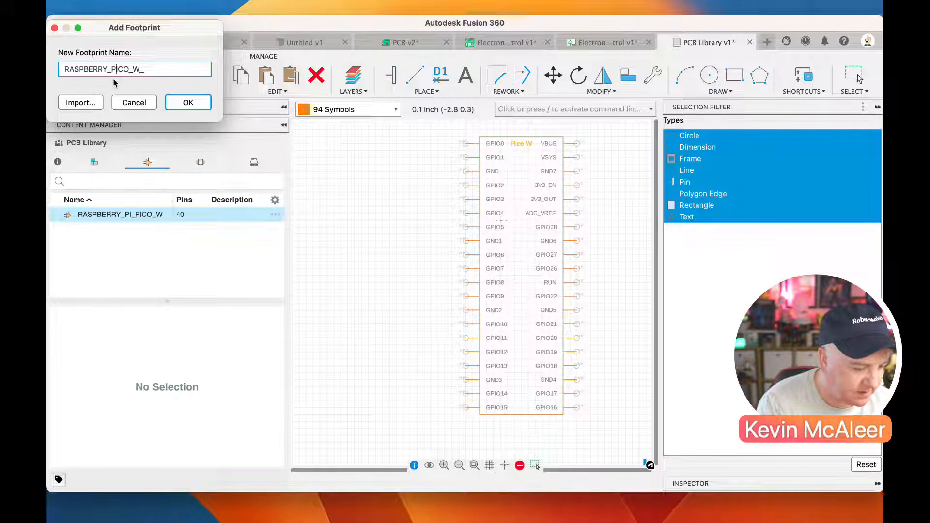
{"action": "type", "text": "I_P"}
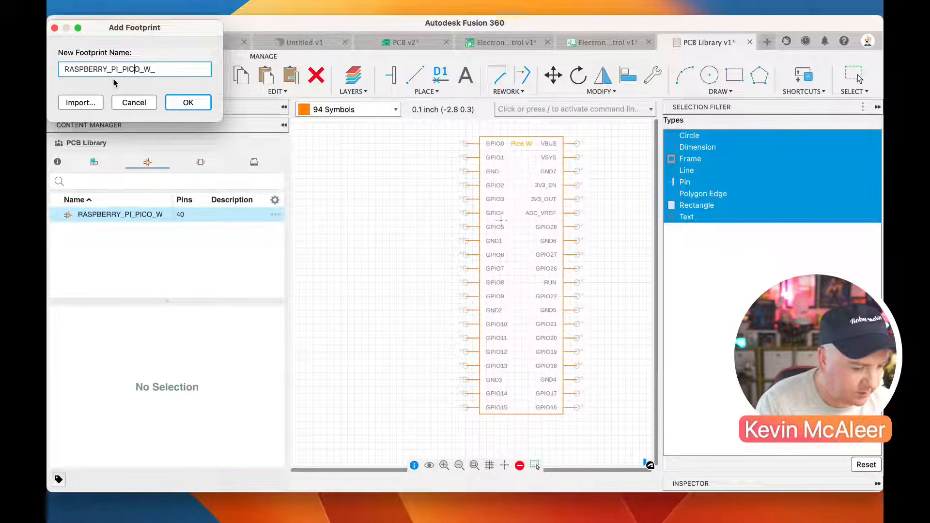
{"action": "key", "text": "Right"}
{"action": "key", "text": "Right"}
{"action": "key", "text": "Right"}
{"action": "key", "text": "BackSpace"}
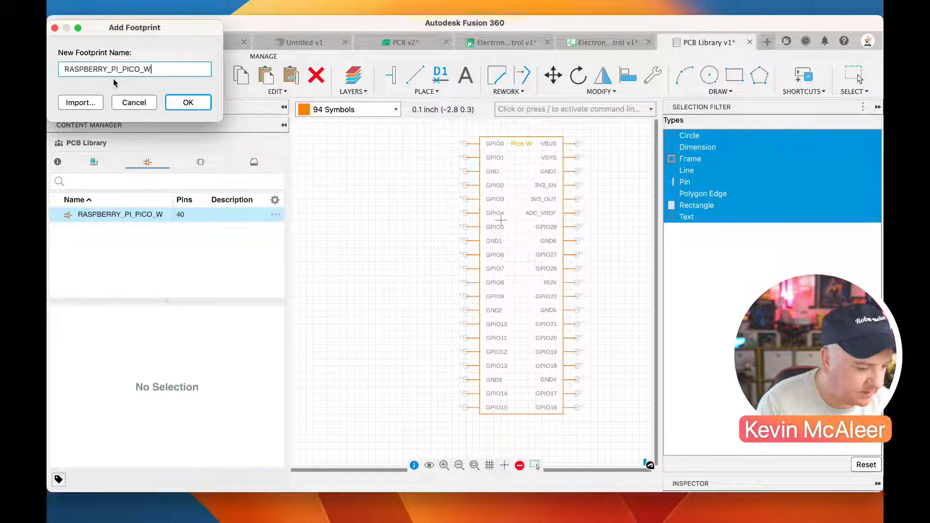
{"action": "left_click", "coordinate": [174, 108]}
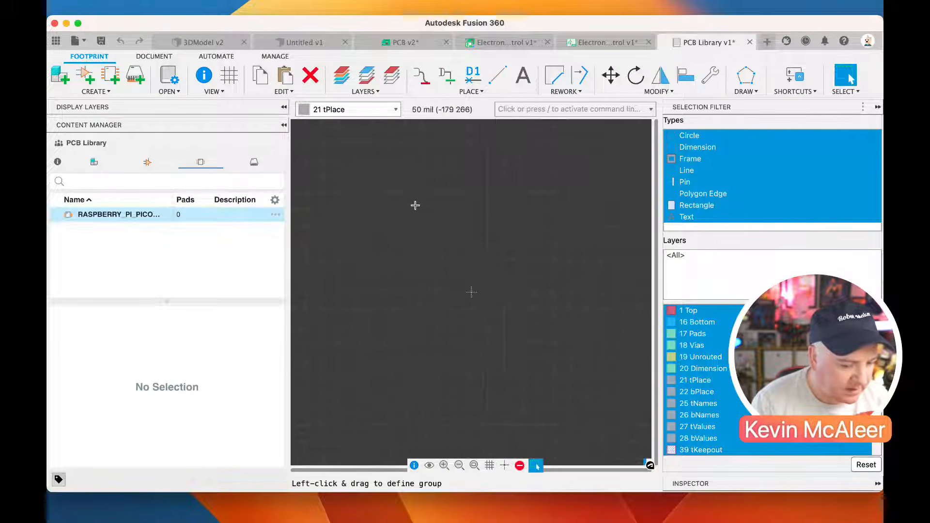
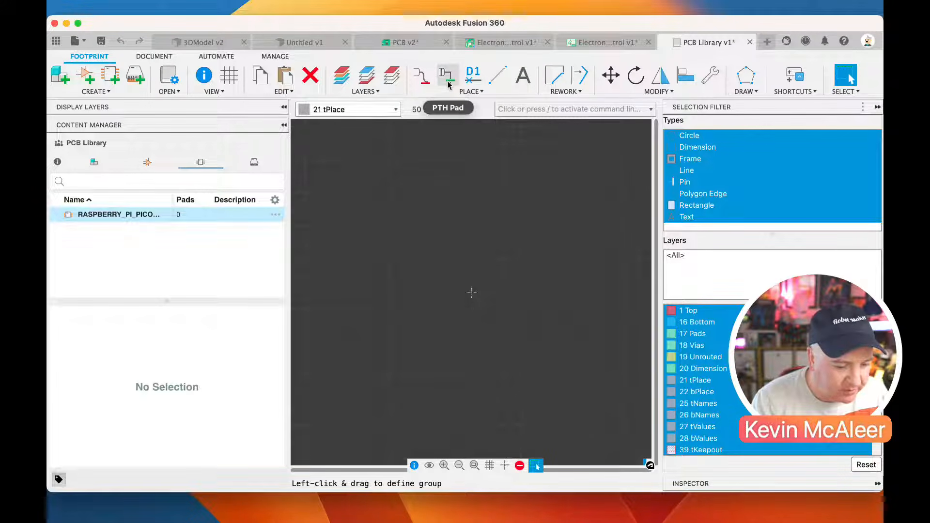
Place nine offset-shape PTH pads rotated 180 deg in a vertical column at x -150 mil, spaced 100 mil from y 400 down to -400
{"action": "left_click", "coordinate": [448, 82]}
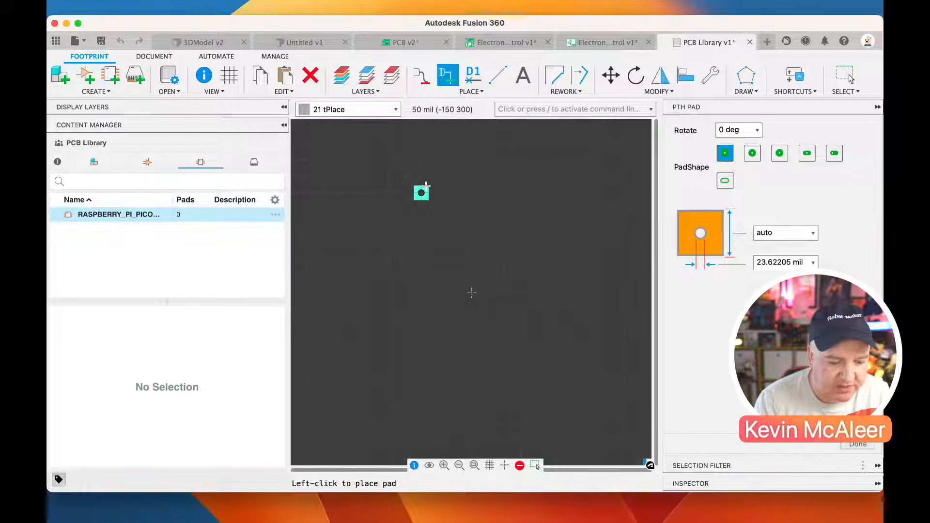
{"action": "left_click", "coordinate": [835, 153]}
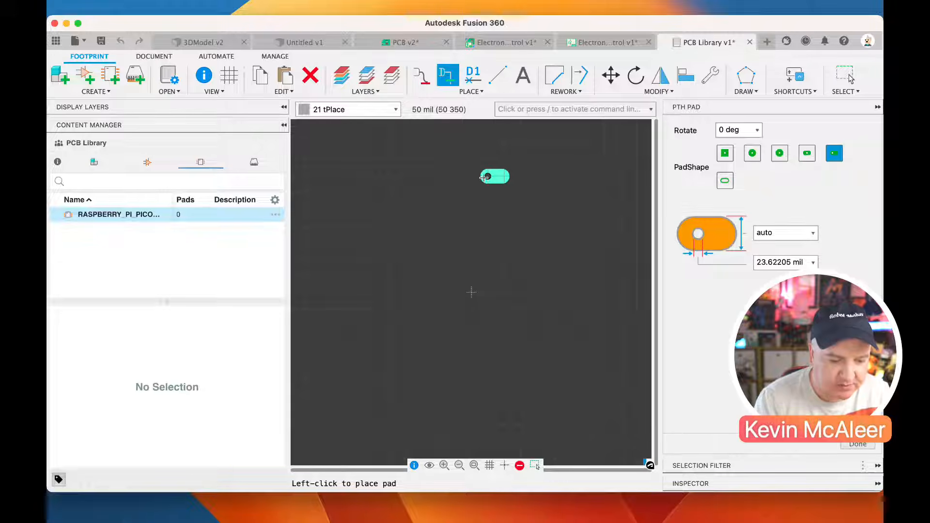
{"action": "left_click", "coordinate": [757, 130]}
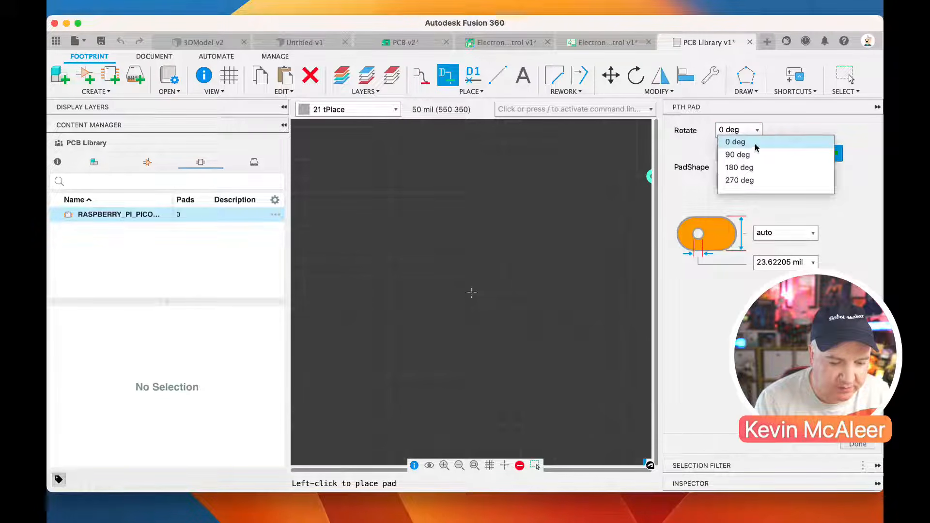
{"action": "left_click", "coordinate": [747, 166]}
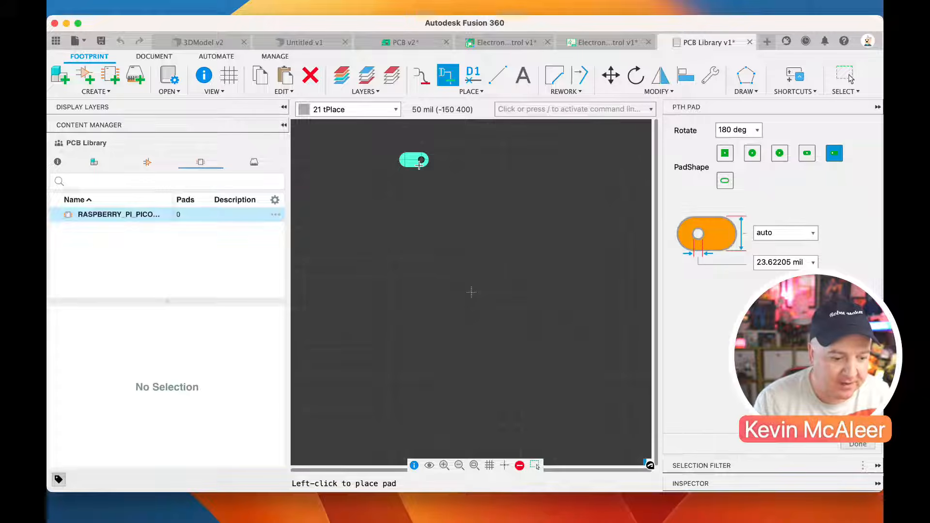
{"action": "left_click", "coordinate": [415, 193]}
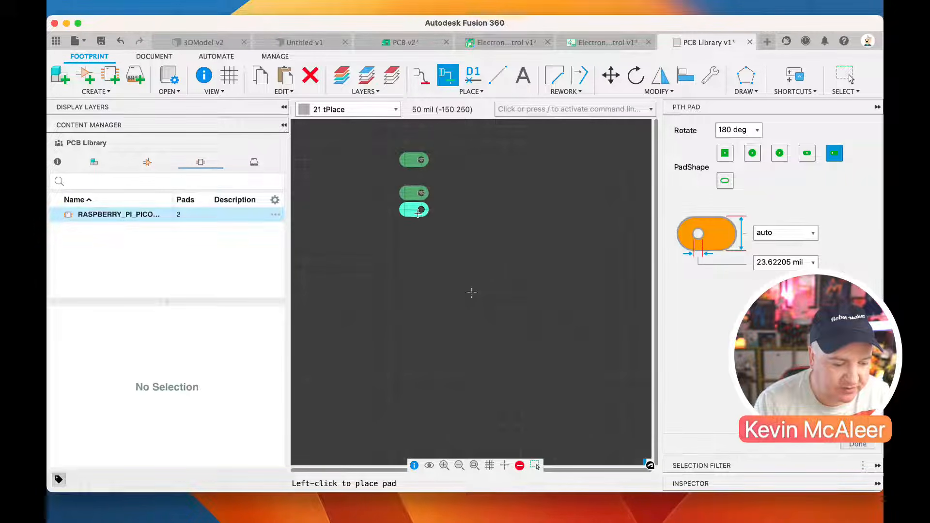
{"action": "left_click", "coordinate": [416, 226]}
{"action": "left_click", "coordinate": [415, 259]}
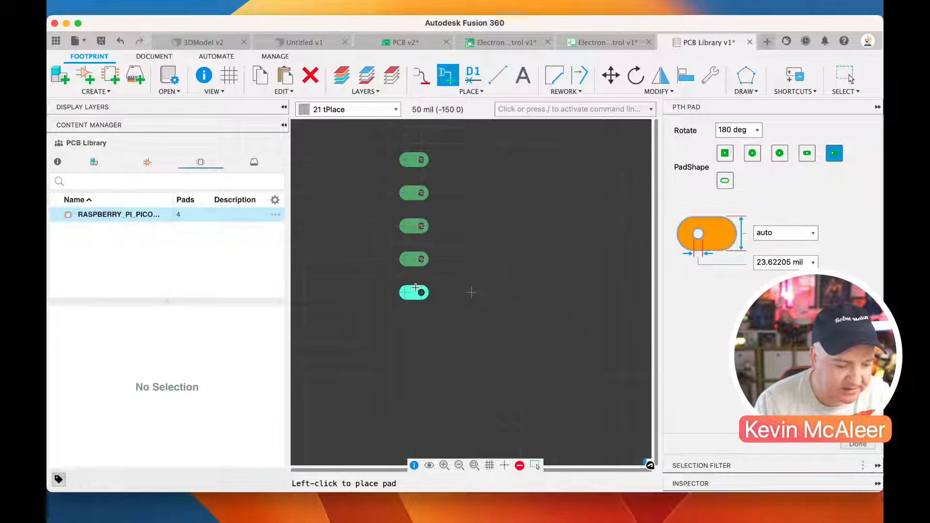
{"action": "left_click", "coordinate": [415, 325]}
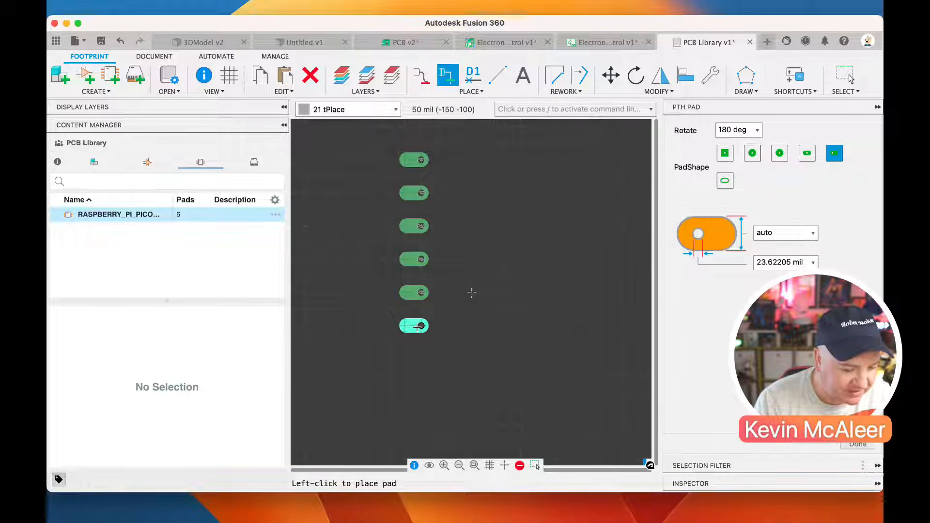
{"action": "left_click", "coordinate": [415, 358]}
{"action": "left_click", "coordinate": [415, 392]}
{"action": "left_click", "coordinate": [415, 425]}
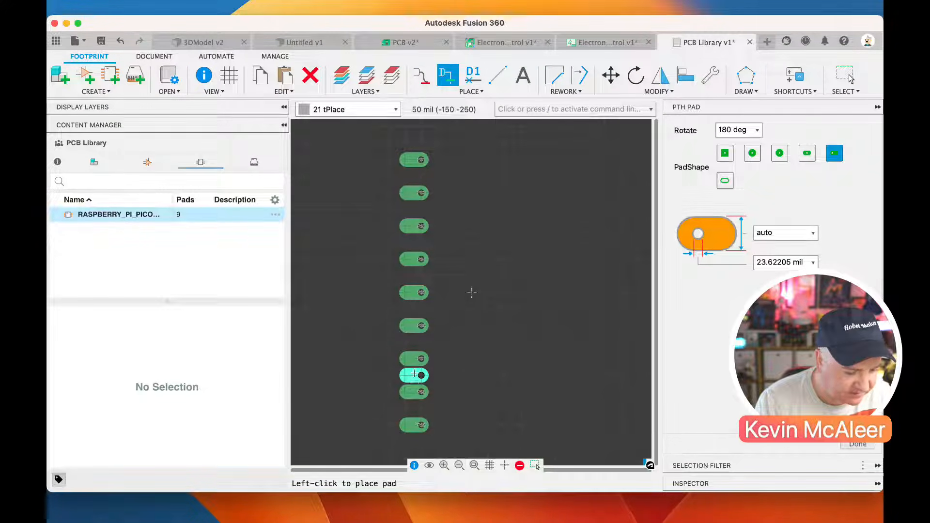
Continue the pad column downward at 100 mil spacing until it has 20 PTH pads
{"action": "left_click", "coordinate": [459, 465]}
{"action": "left_click", "coordinate": [446, 376]}
{"action": "left_click", "coordinate": [446, 393]}
{"action": "left_click", "coordinate": [444, 426]}
{"action": "left_click", "coordinate": [443, 443]}
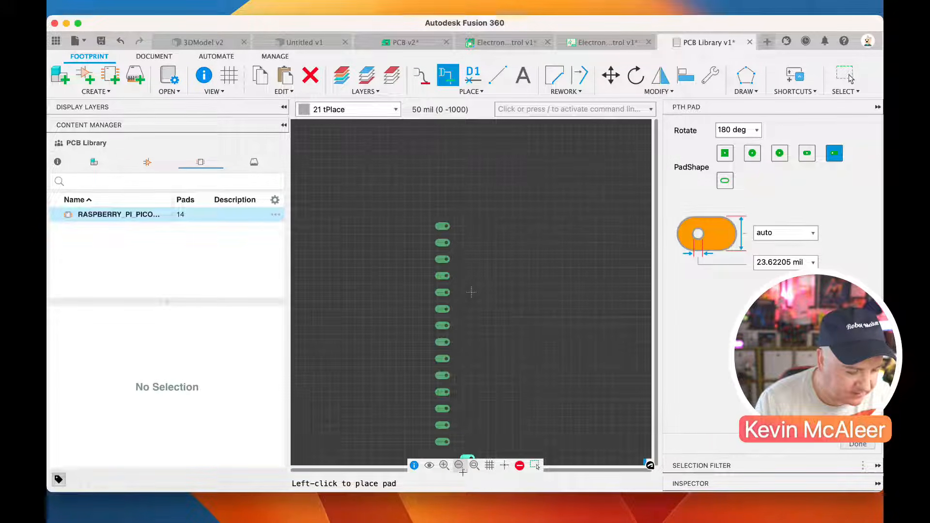
{"action": "left_click", "coordinate": [473, 466]}
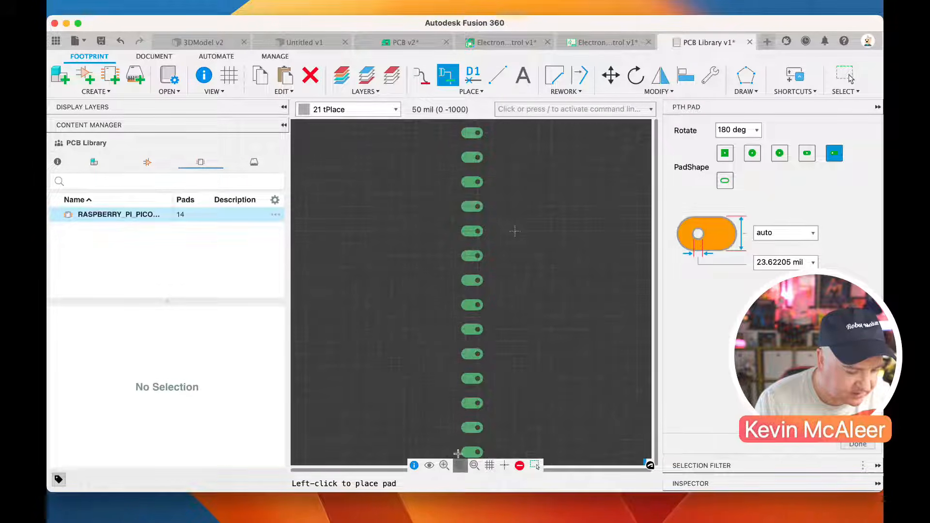
{"action": "left_click", "coordinate": [458, 466]}
{"action": "left_click", "coordinate": [471, 385]}
{"action": "left_click", "coordinate": [472, 396]}
{"action": "left_click", "coordinate": [472, 408]}
{"action": "left_click", "coordinate": [471, 421]}
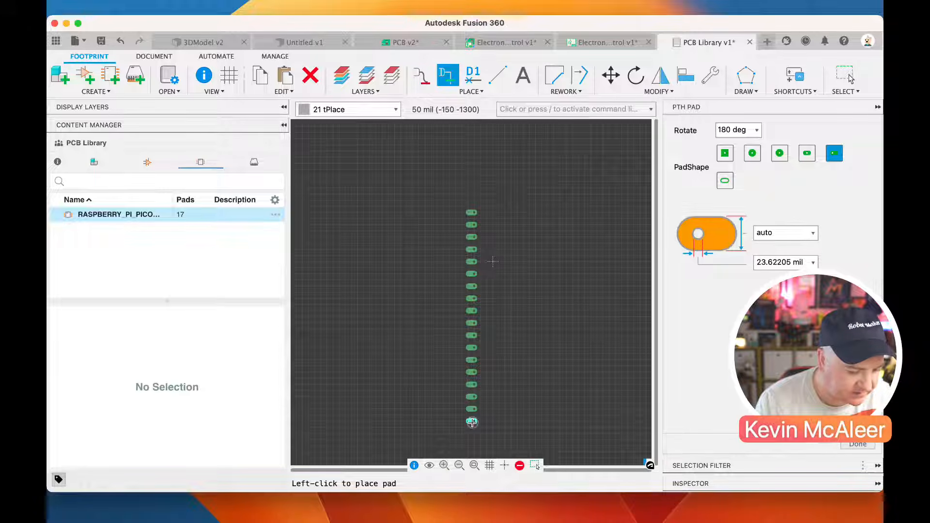
{"action": "left_click", "coordinate": [471, 433]}
{"action": "left_click", "coordinate": [472, 446]}
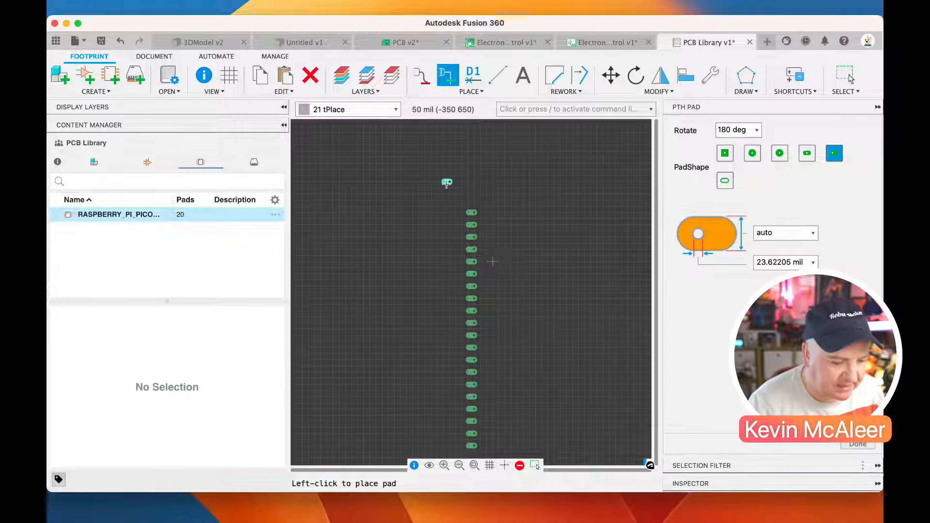
{"action": "key", "text": "Escape"}
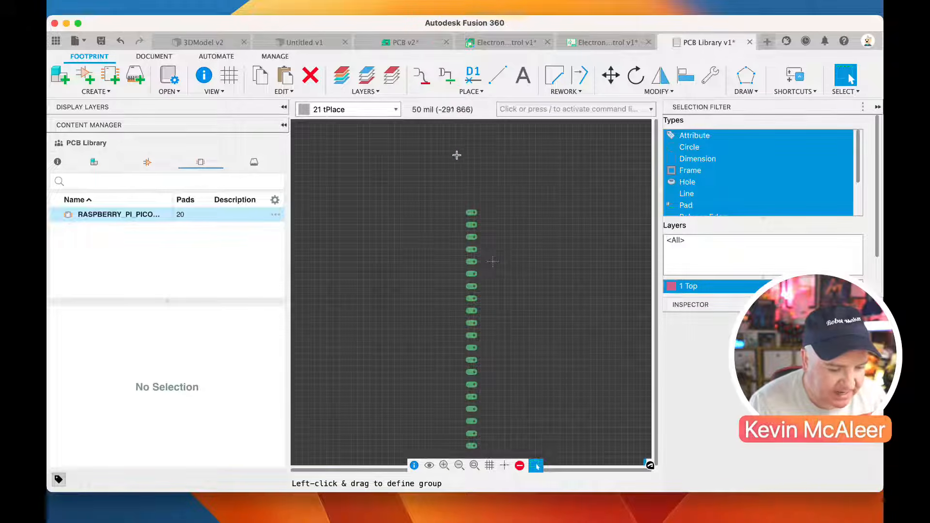
Move the whole 20-pad column so its lowest pad is level with the origin, about 250 mil to its left
{"action": "left_click_drag", "start_coordinate": [448, 162], "coordinate": [495, 449]}
{"action": "key", "text": "m"}
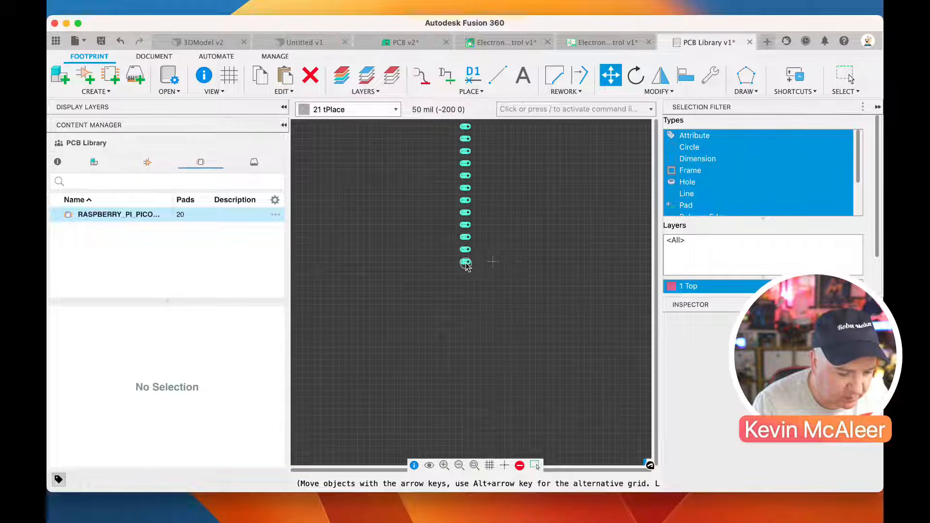
{"action": "left_click", "coordinate": [462, 265]}
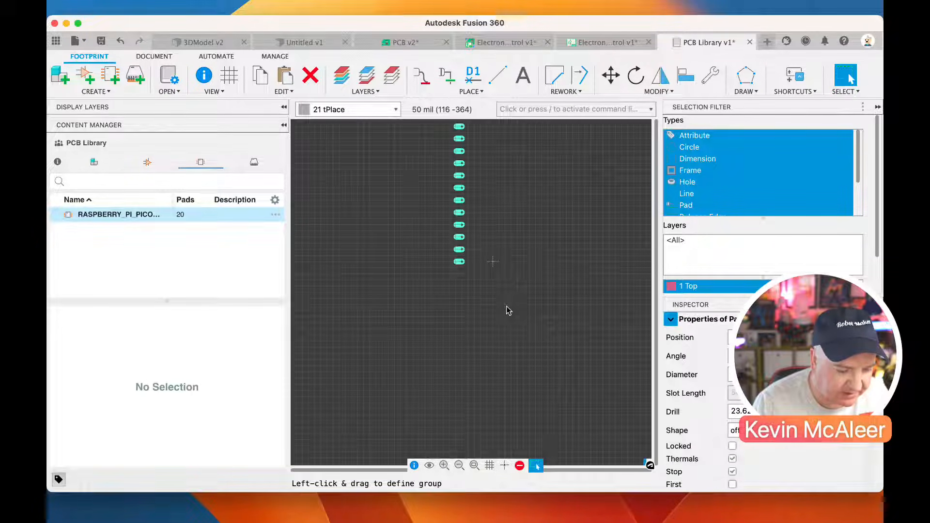
{"action": "left_click", "coordinate": [474, 465]}
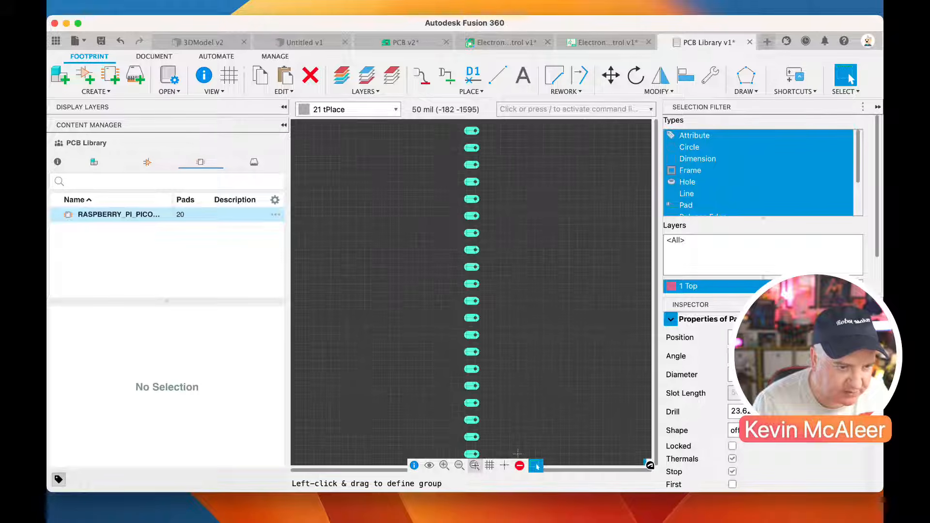
{"action": "scroll", "coordinate": [522, 390], "scroll_direction": "down", "scroll_amount": 2}
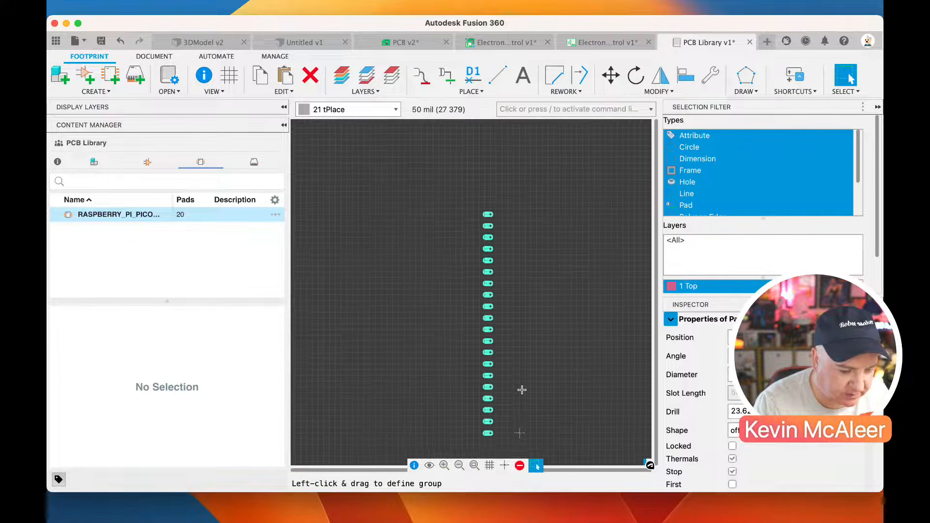
Start a second column of five offset-shape PTH pads at 0 deg, going upward from y 0 at x 250 mil
{"action": "left_click", "coordinate": [446, 75]}
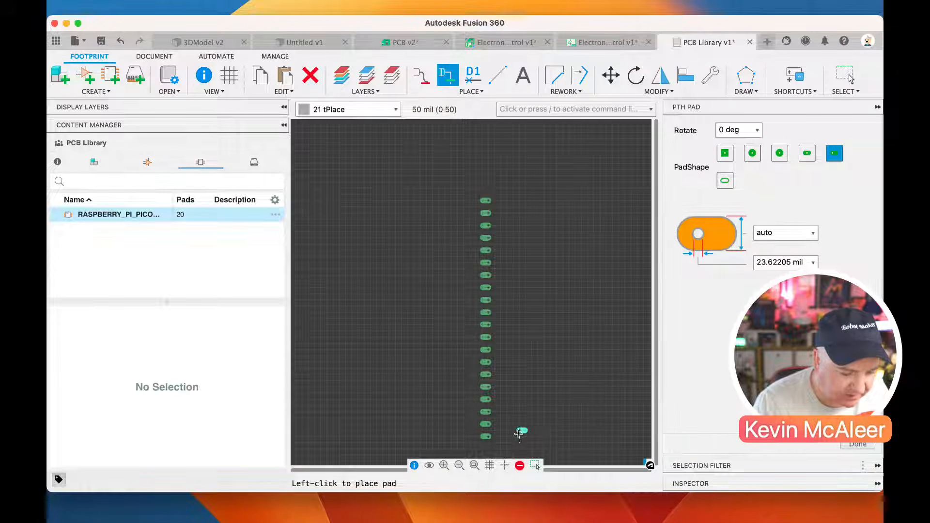
{"action": "left_click", "coordinate": [552, 436]}
{"action": "left_click", "coordinate": [552, 411]}
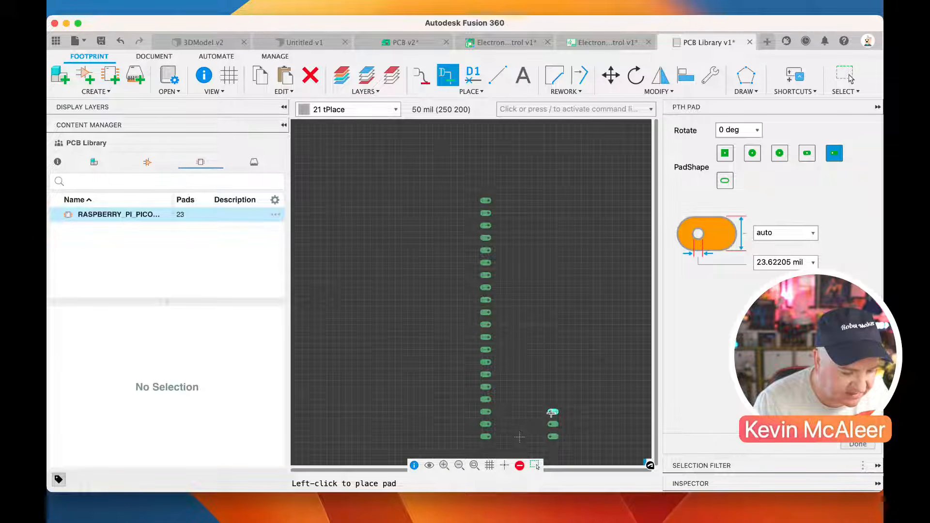
{"action": "left_click", "coordinate": [551, 394]}
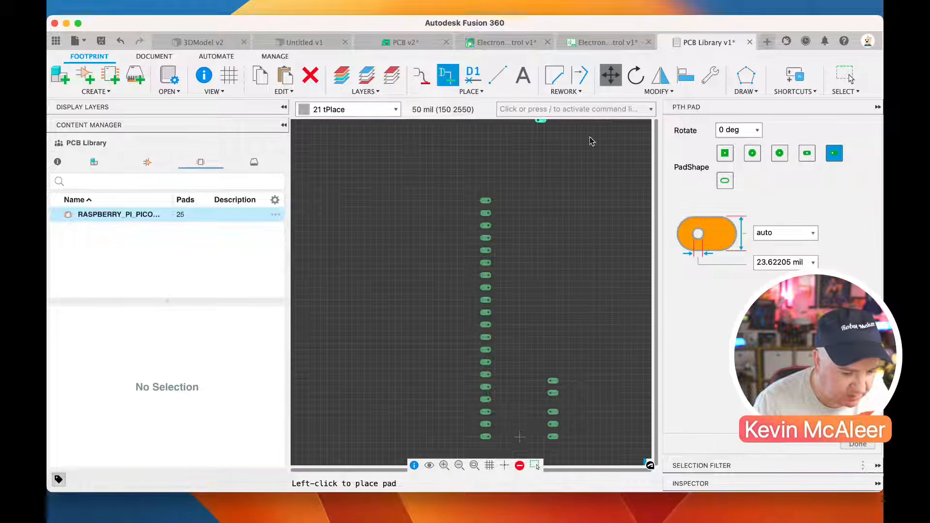
Move the fourth and fifth pads of the second column down to y 300 and 400 mil, matching the 100 mil spacing
{"action": "key", "text": "m"}
{"action": "left_click", "coordinate": [551, 393]}
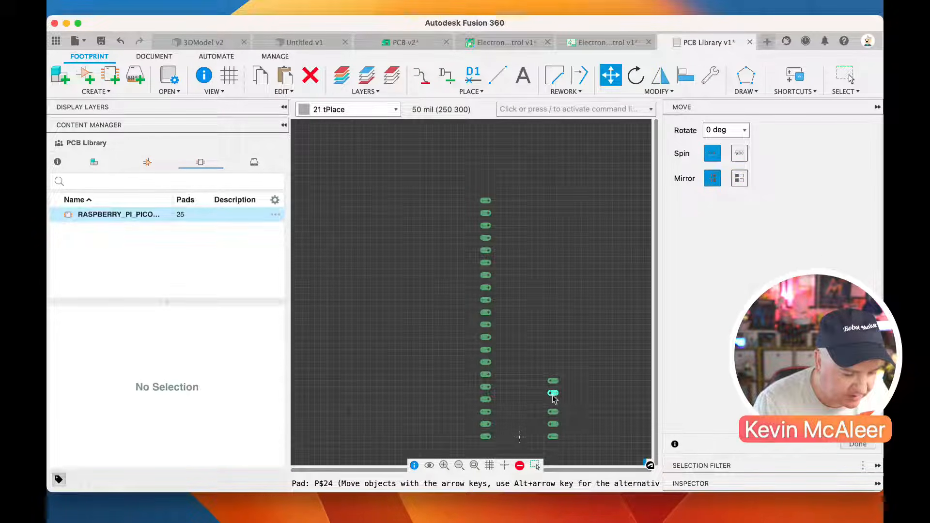
{"action": "left_click", "coordinate": [551, 400]}
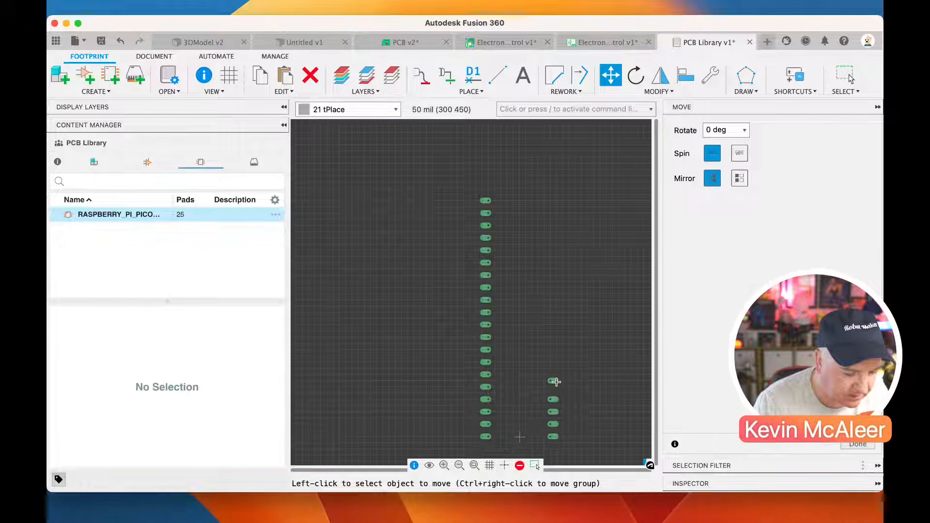
{"action": "key", "text": "Escape"}
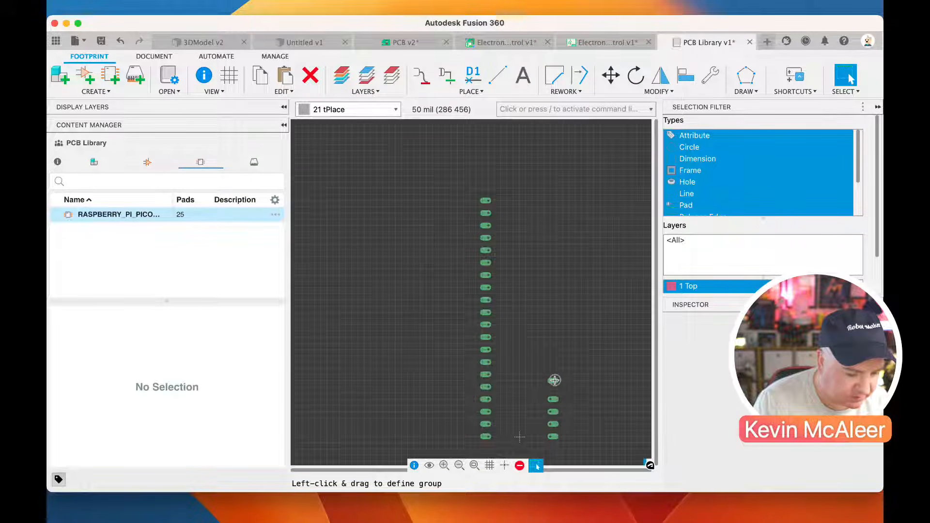
{"action": "left_click", "coordinate": [610, 75]}
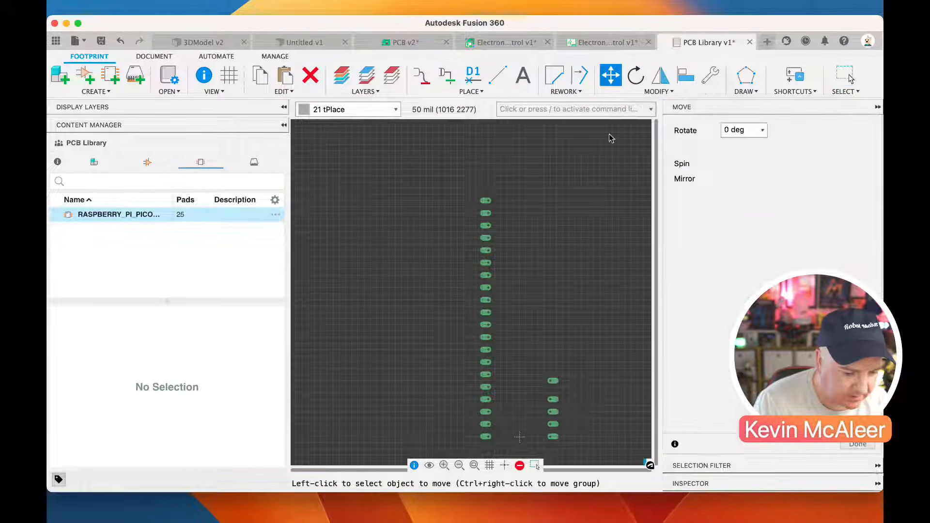
{"action": "left_click", "coordinate": [551, 381]}
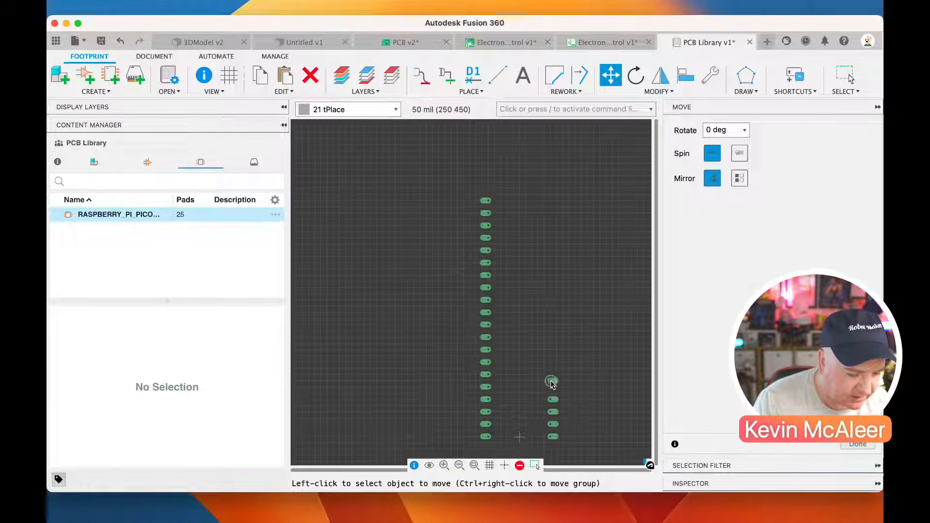
{"action": "left_click", "coordinate": [551, 380]}
{"action": "left_click", "coordinate": [552, 387]}
{"action": "left_click", "coordinate": [552, 389]}
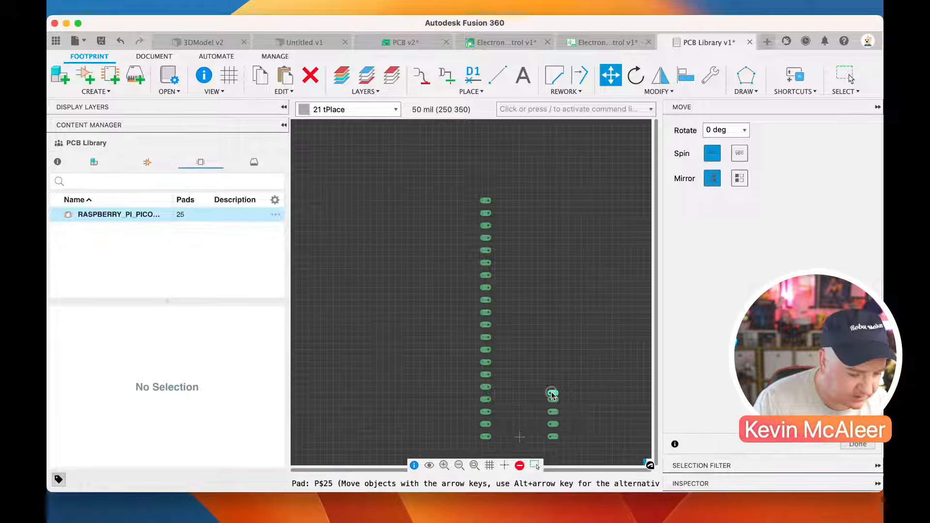
{"action": "left_click", "coordinate": [552, 389]}
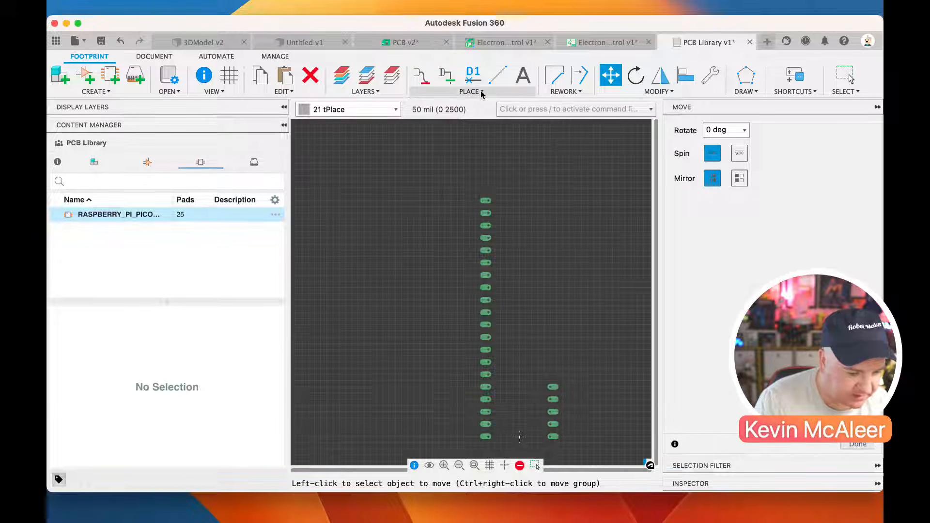
Add 15 more PTH pads upward at 100 mil spacing to complete the second column level with the first
{"action": "left_click", "coordinate": [447, 77]}
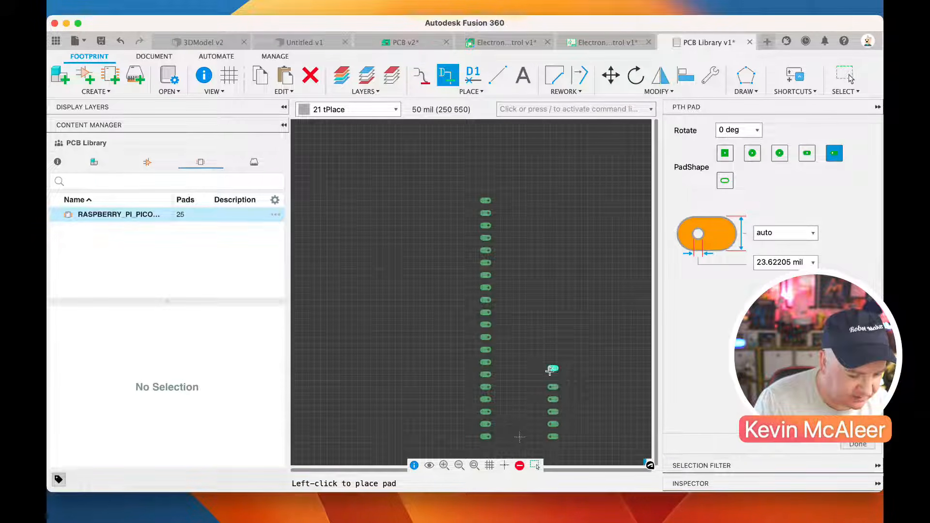
{"action": "left_click", "coordinate": [551, 374]}
{"action": "left_click", "coordinate": [552, 361]}
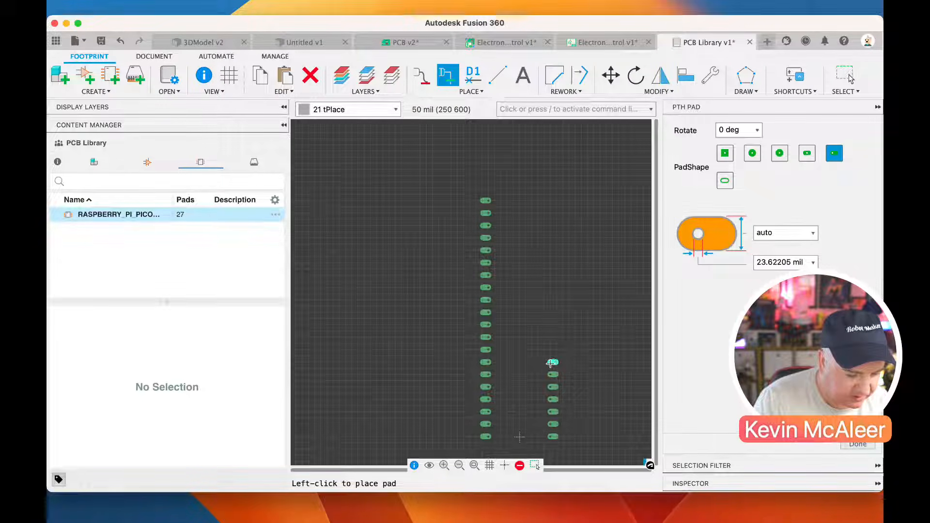
{"action": "left_click", "coordinate": [552, 350]}
{"action": "left_click", "coordinate": [552, 337]}
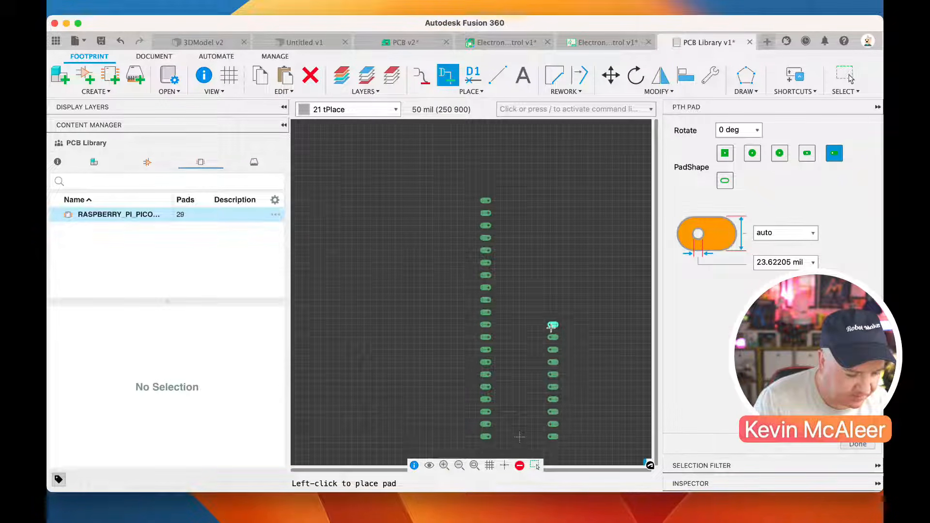
{"action": "left_click", "coordinate": [551, 325]}
{"action": "left_click", "coordinate": [551, 312]}
{"action": "left_click", "coordinate": [551, 300]}
{"action": "left_click", "coordinate": [551, 287]}
{"action": "left_click", "coordinate": [551, 275]}
{"action": "left_click", "coordinate": [551, 262]}
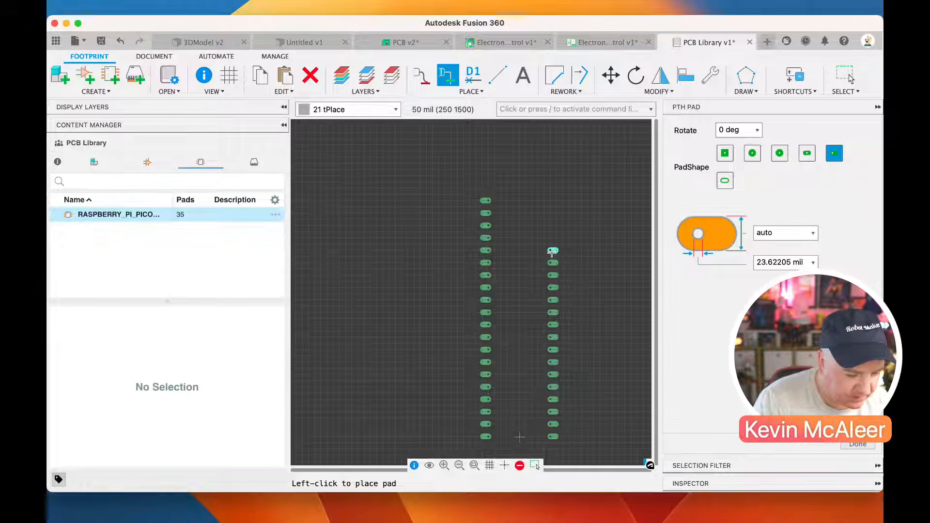
{"action": "left_click", "coordinate": [551, 250]}
{"action": "left_click", "coordinate": [552, 238]}
{"action": "left_click", "coordinate": [551, 225]}
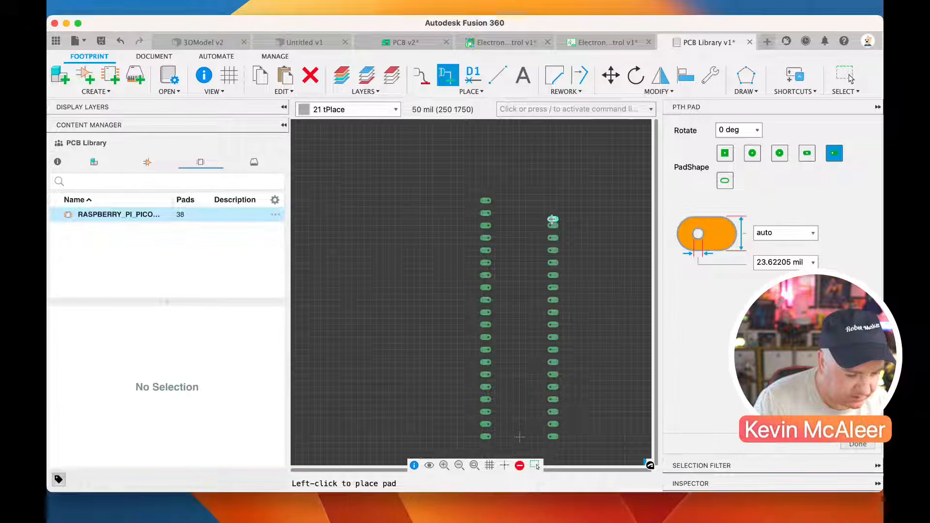
{"action": "left_click", "coordinate": [551, 213]}
{"action": "left_click", "coordinate": [551, 200]}
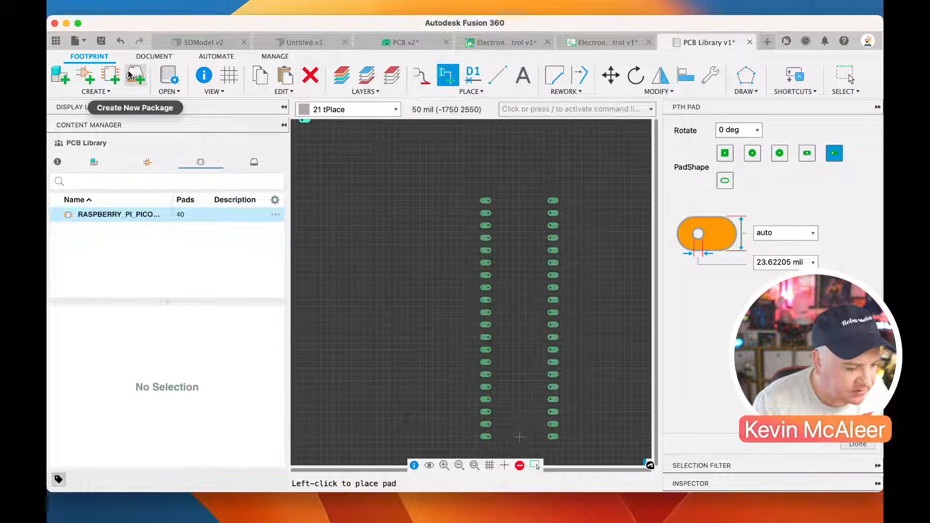
Save the PCB Library with the 40-pad footprint and end pad placement
{"action": "left_click", "coordinate": [101, 41]}
{"action": "left_click", "coordinate": [446, 271]}
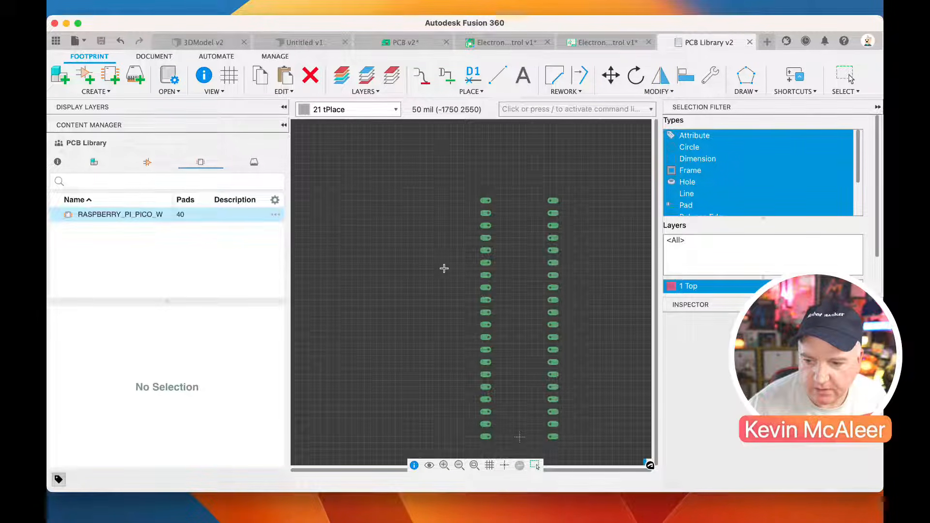
{"action": "key", "text": "Escape"}
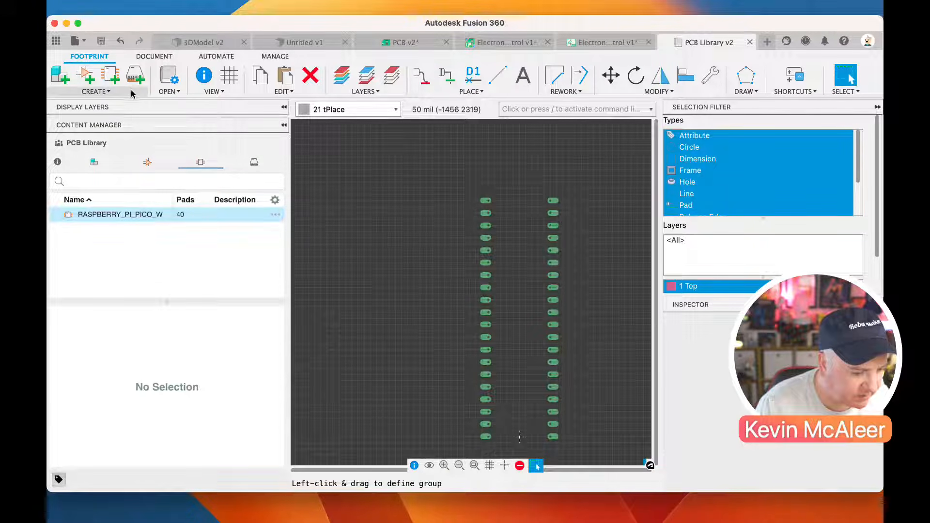
Create a new 3D package in the PCB Library for the Raspberry Pi Pico W
{"action": "left_click", "coordinate": [135, 82]}
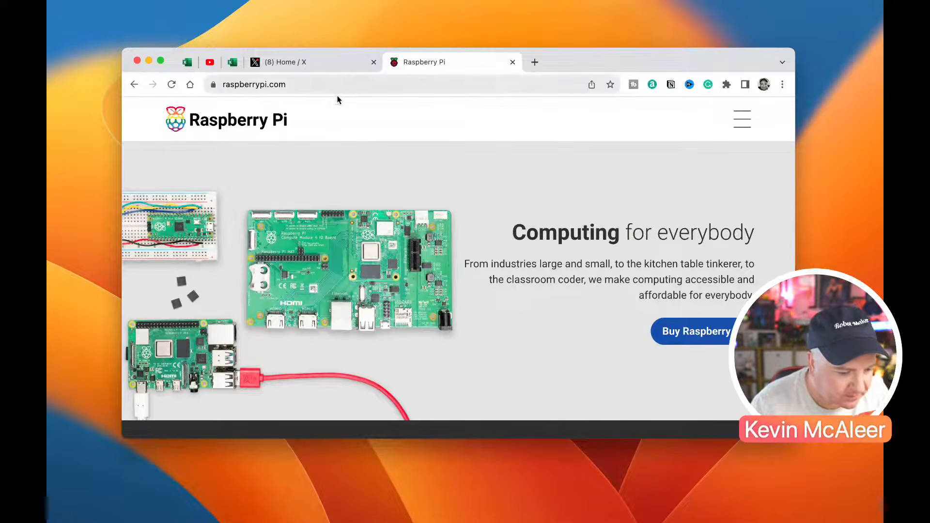
Switch to the web browser and open the Raspberry Pi Pico product page from the Raspberry Pi site's products list
{"action": "scroll", "coordinate": [491, 201], "scroll_direction": "down", "scroll_amount": 1}
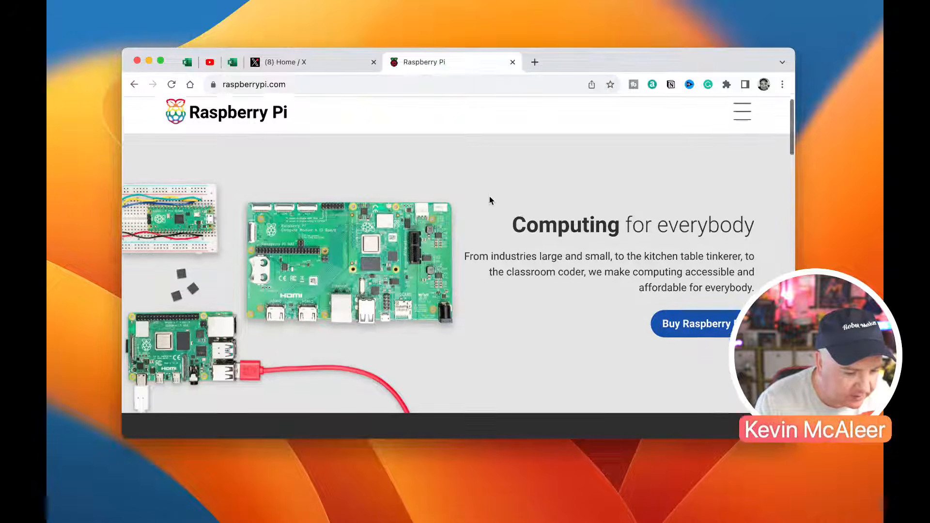
{"action": "scroll", "coordinate": [724, 126], "scroll_direction": "up", "scroll_amount": 1}
{"action": "left_click", "coordinate": [739, 130]}
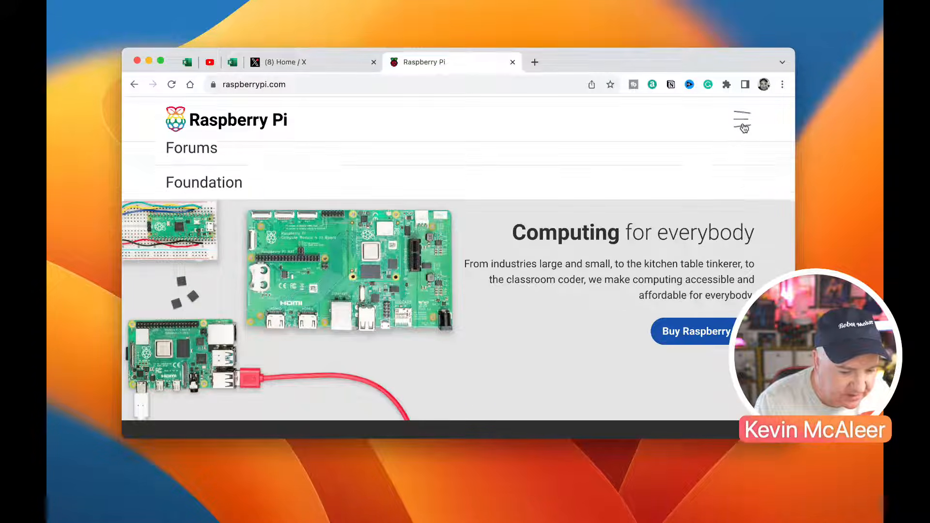
{"action": "left_click", "coordinate": [246, 232]}
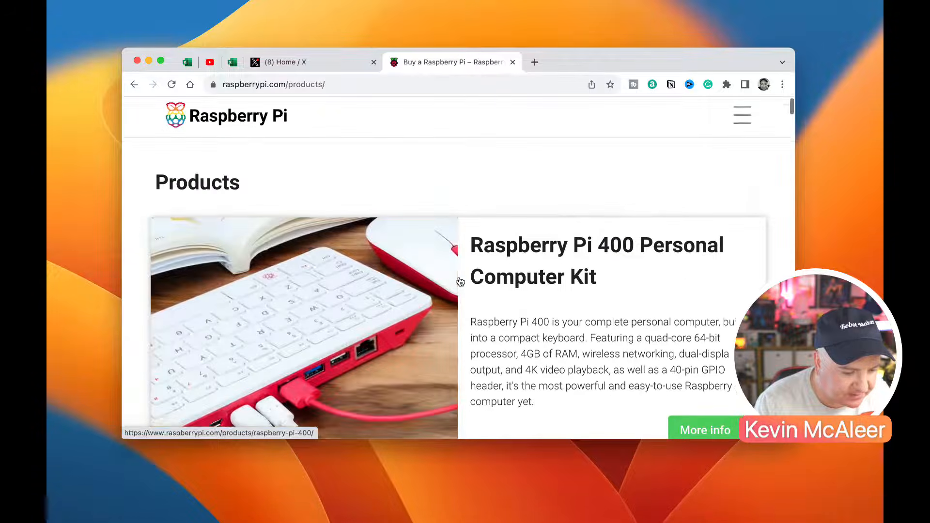
{"action": "scroll", "coordinate": [459, 280], "scroll_direction": "down", "scroll_amount": 10}
{"action": "scroll", "coordinate": [459, 281], "scroll_direction": "up", "scroll_amount": 2}
{"action": "scroll", "coordinate": [459, 280], "scroll_direction": "down", "scroll_amount": 2}
{"action": "scroll", "coordinate": [459, 280], "scroll_direction": "up", "scroll_amount": 1}
{"action": "left_click", "coordinate": [380, 175]}
Download the Raspberry Pi Pico W STEP file from the product page's Documents list
{"action": "scroll", "coordinate": [479, 297], "scroll_direction": "down", "scroll_amount": 20}
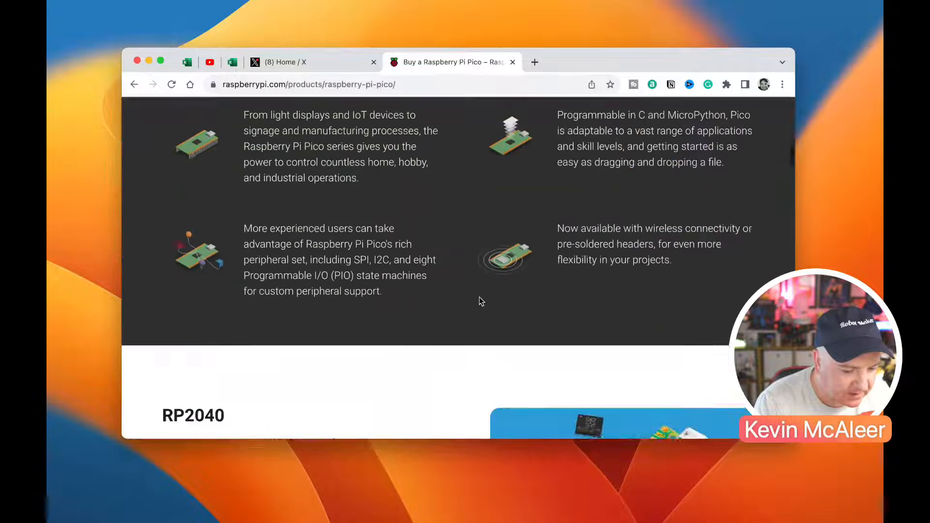
{"action": "scroll", "coordinate": [479, 297], "scroll_direction": "down", "scroll_amount": 15}
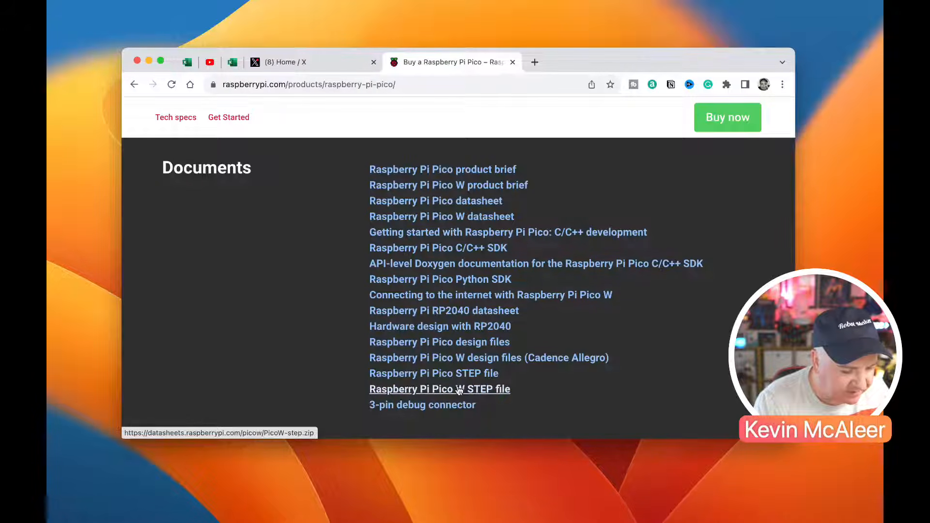
{"action": "left_click", "coordinate": [475, 392]}
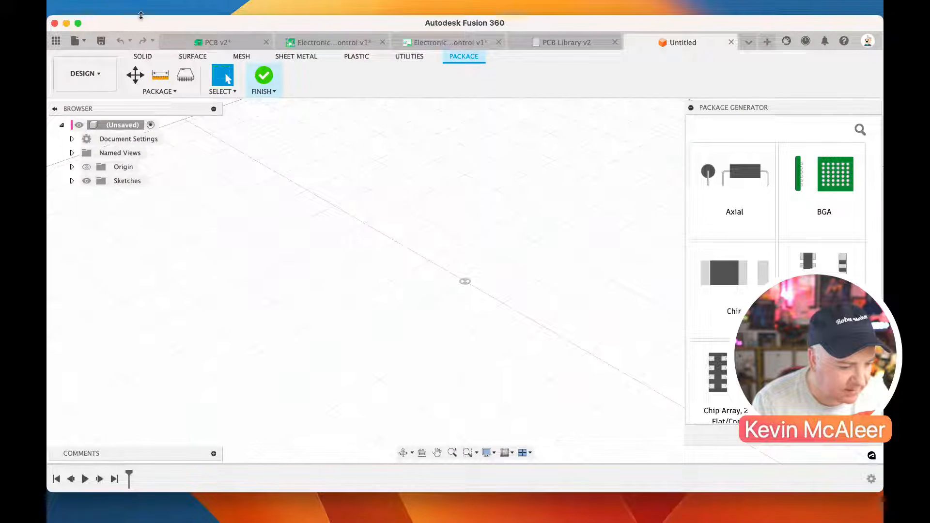
Switch back to Fusion 360 and start a file upload
{"action": "left_click", "coordinate": [139, 12]}
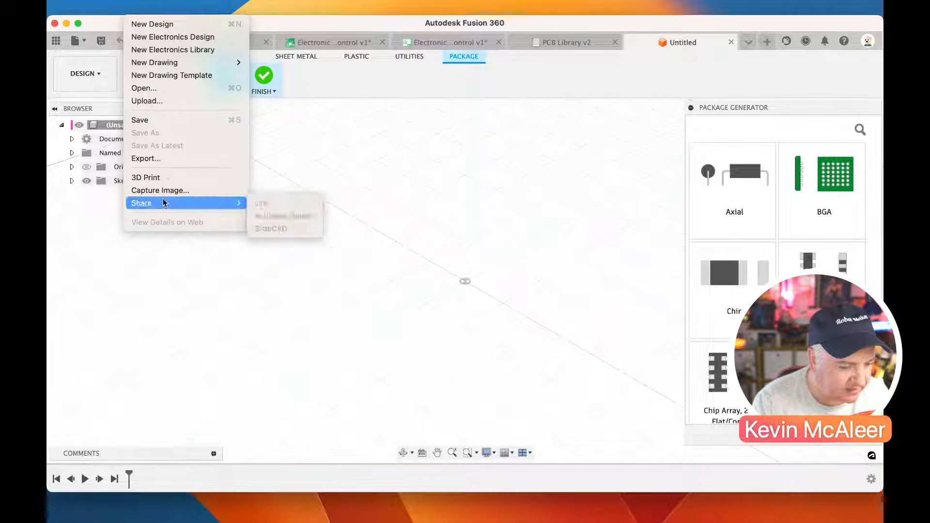
{"action": "left_click", "coordinate": [167, 101]}
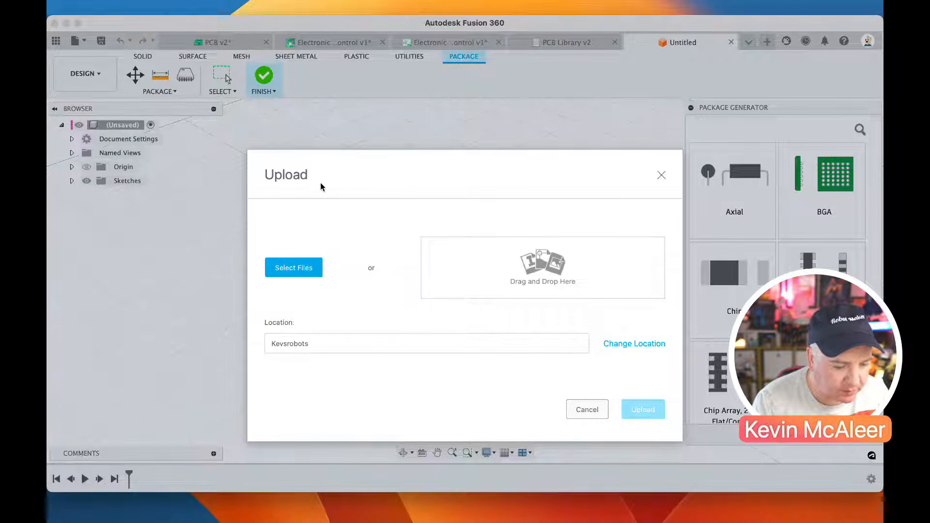
Try to find the Pico W STEP file in the Downloads folder by searching for "step"
{"action": "left_click", "coordinate": [307, 268]}
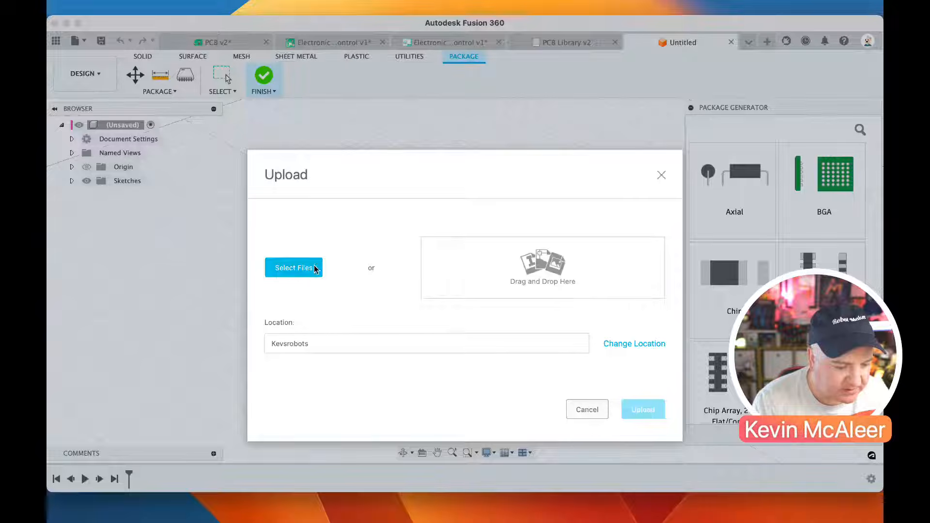
{"action": "scroll", "coordinate": [451, 210], "scroll_direction": "down", "scroll_amount": 10}
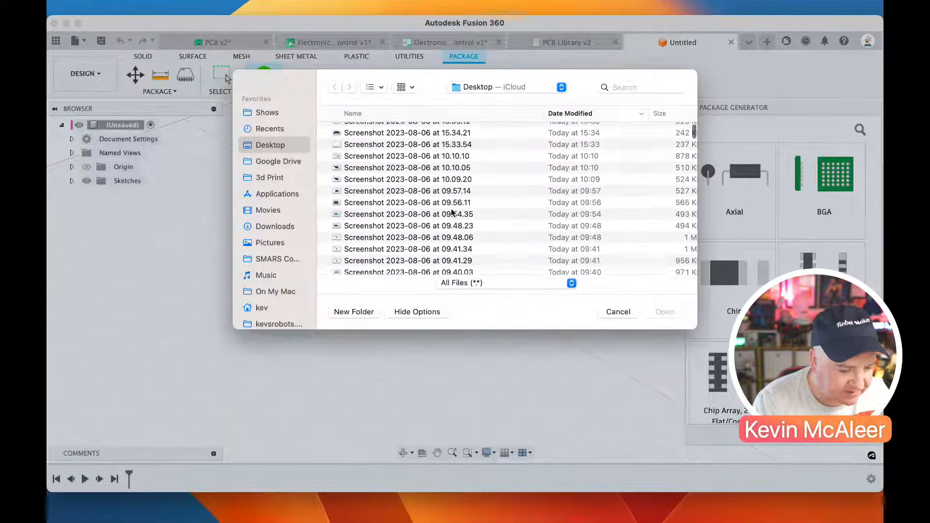
{"action": "scroll", "coordinate": [452, 212], "scroll_direction": "up", "scroll_amount": 3}
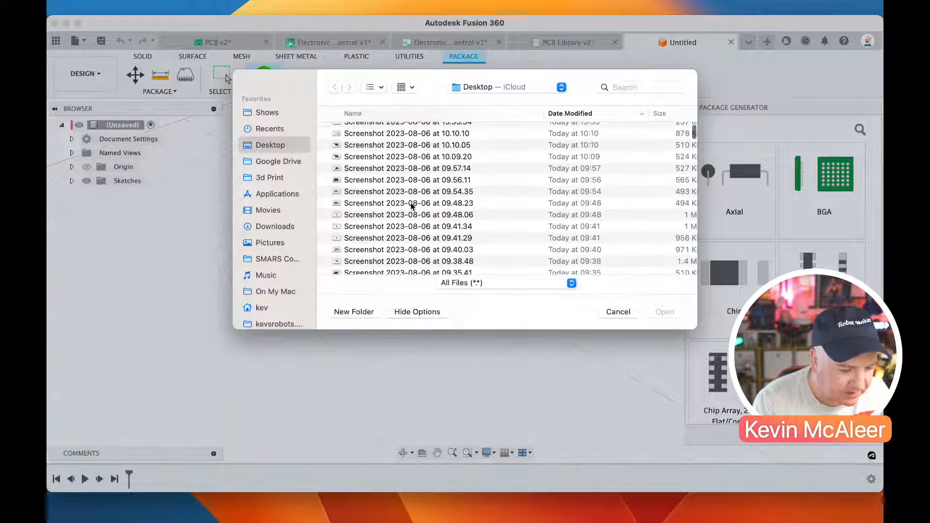
{"action": "left_click", "coordinate": [275, 226]}
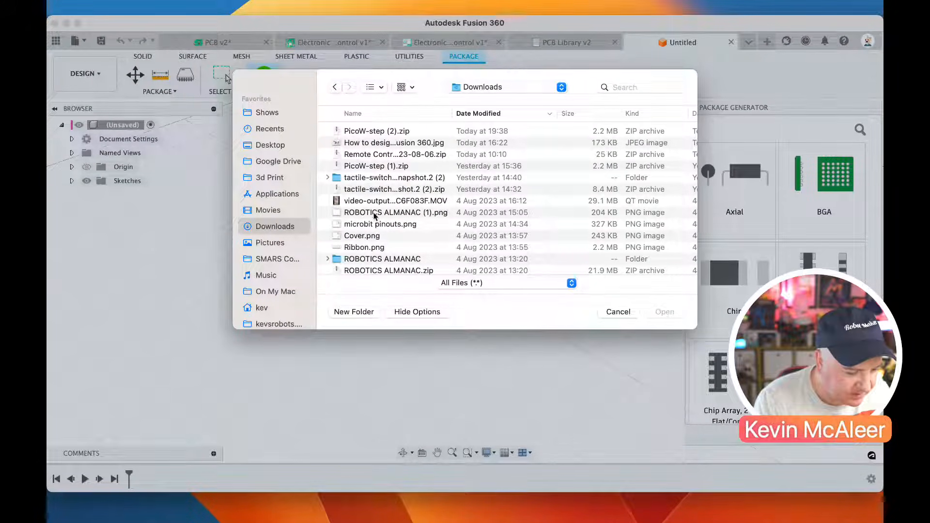
{"action": "scroll", "coordinate": [375, 236], "scroll_direction": "down", "scroll_amount": 8}
{"action": "scroll", "coordinate": [375, 236], "scroll_direction": "up", "scroll_amount": 8}
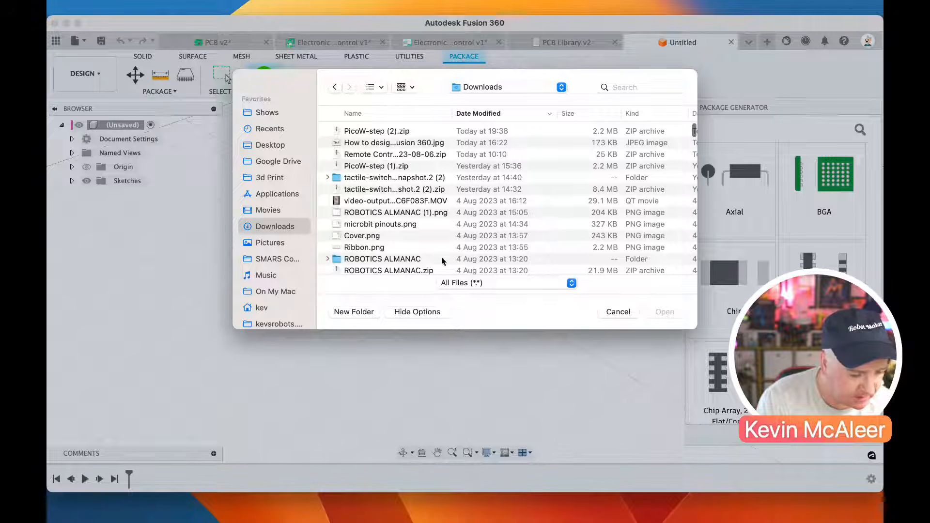
{"action": "left_click", "coordinate": [630, 87]}
{"action": "type", "text": "step"}
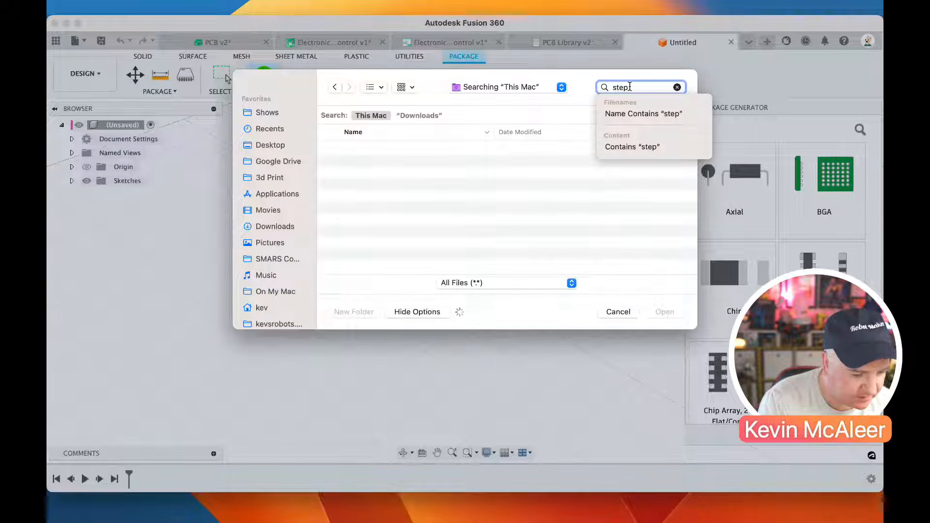
{"action": "left_click", "coordinate": [419, 115]}
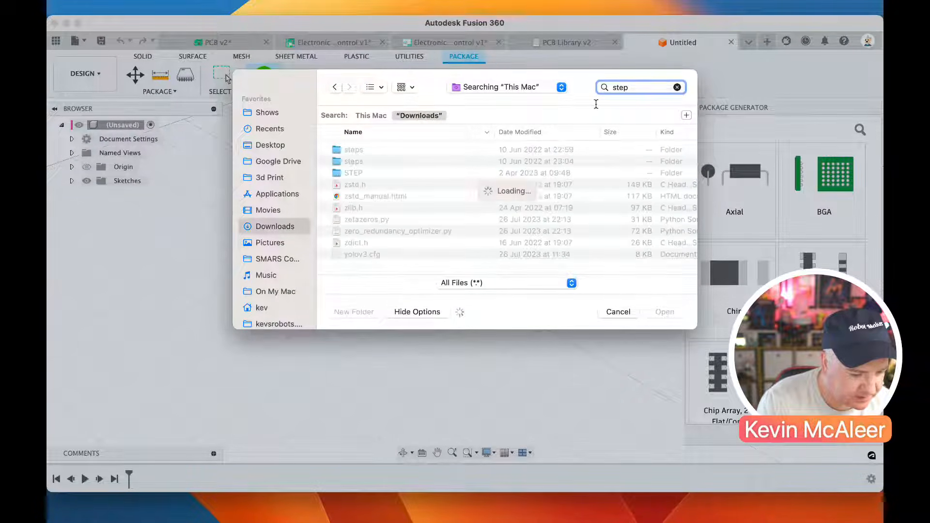
{"action": "key", "text": "BackSpace"}
{"action": "key", "text": "BackSpace"}
{"action": "key", "text": "BackSpace"}
{"action": "key", "text": "BackSpace"}
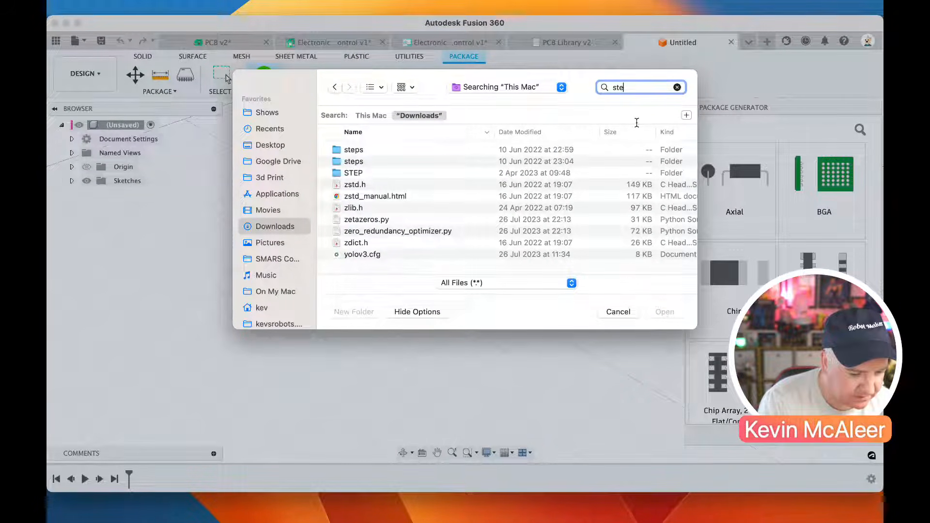
{"action": "key", "text": "Escape"}
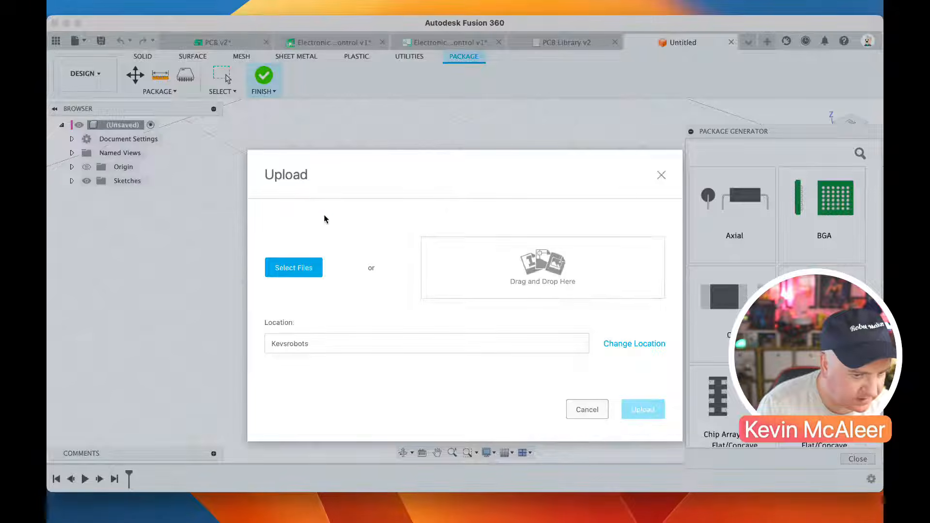
Choose files for the upload again and search the Downloads folder for ".stp"
{"action": "left_click", "coordinate": [307, 267]}
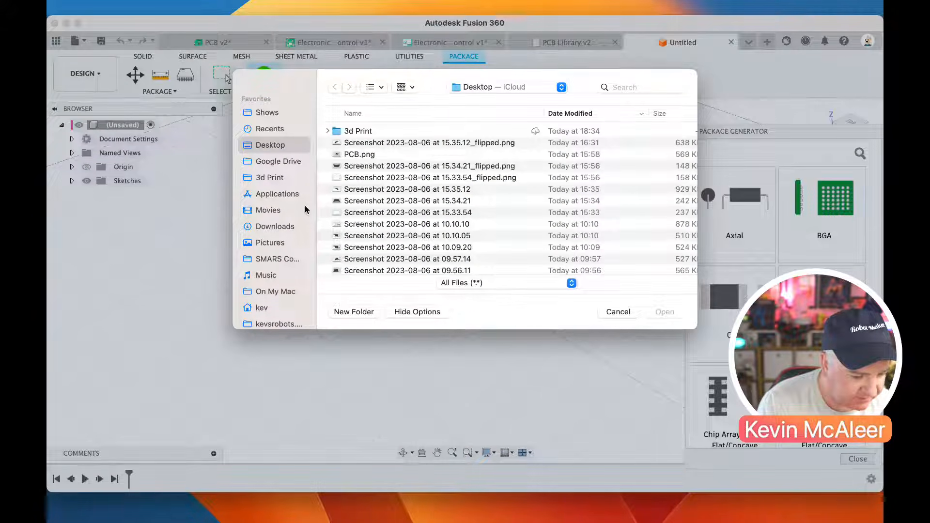
{"action": "left_click", "coordinate": [269, 227]}
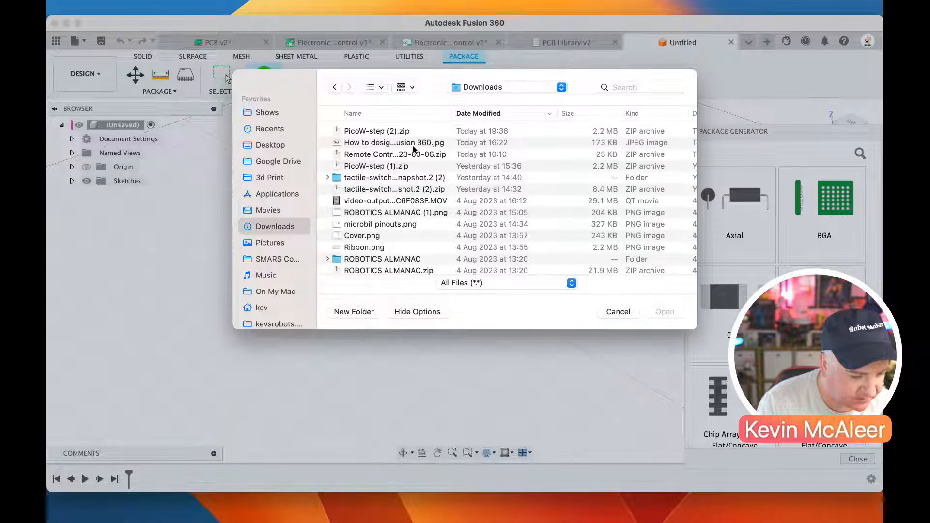
{"action": "left_click", "coordinate": [513, 114]}
{"action": "left_click", "coordinate": [501, 114]}
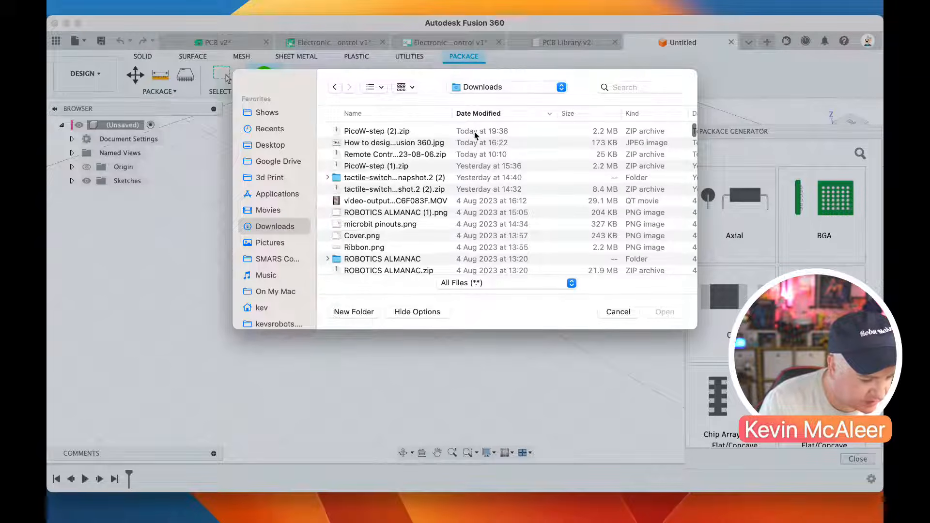
{"action": "left_click", "coordinate": [619, 87]}
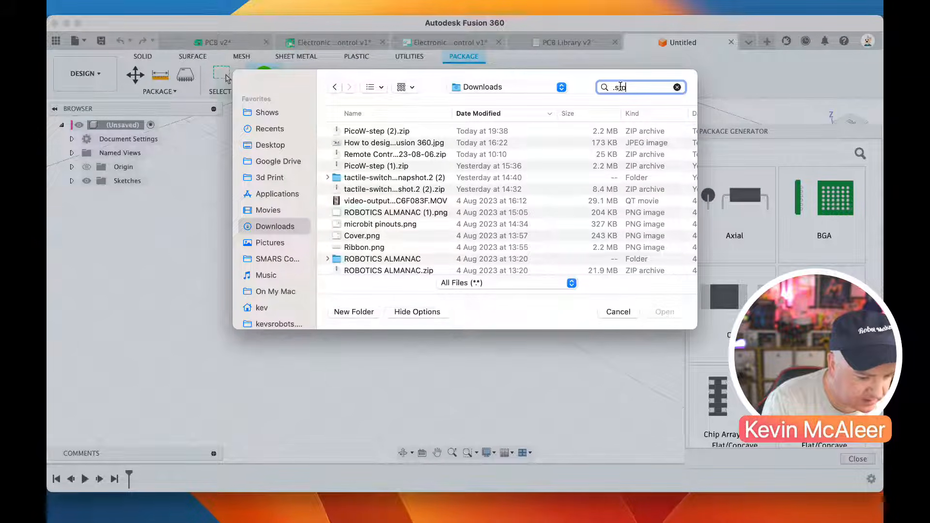
{"action": "type", "text": ".stp"}
{"action": "left_click", "coordinate": [415, 116]}
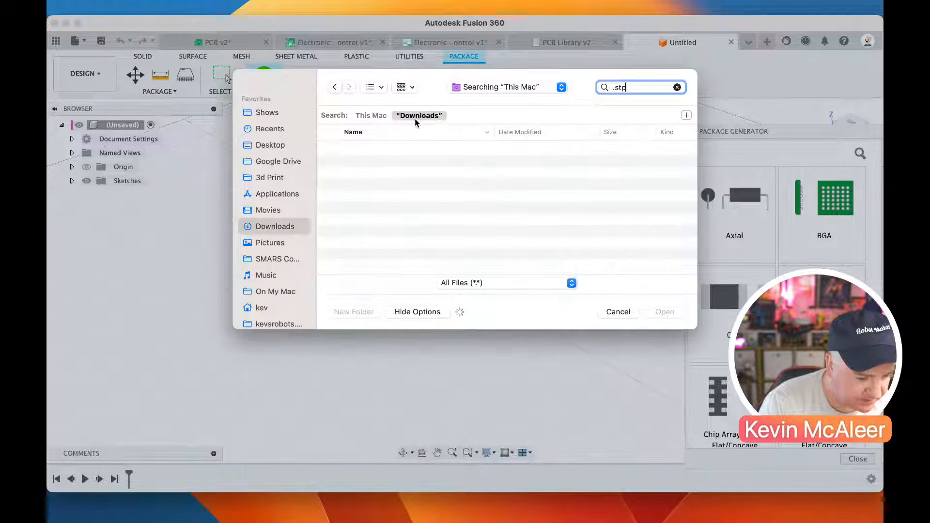
Sort the ".stp" search results by date modified, newest first
{"action": "scroll", "coordinate": [405, 188], "scroll_direction": "down", "scroll_amount": 2}
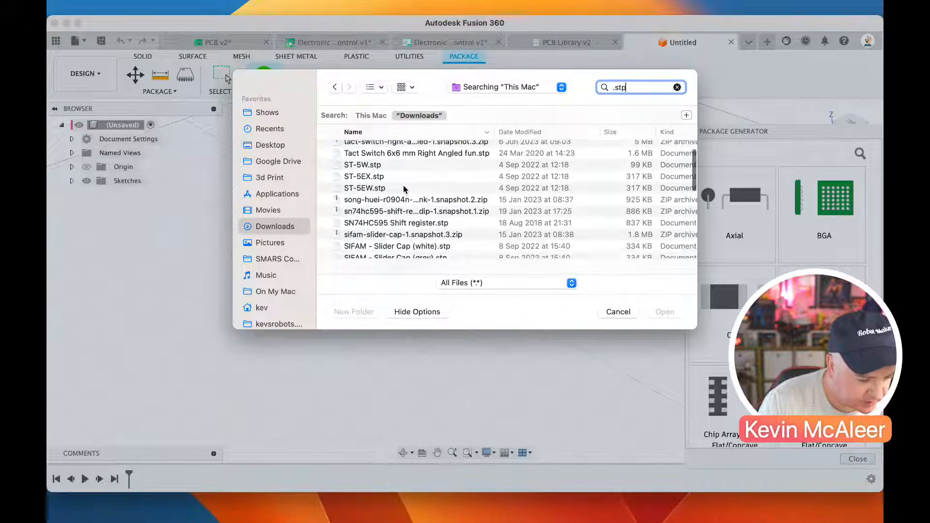
{"action": "scroll", "coordinate": [405, 189], "scroll_direction": "up", "scroll_amount": 3}
{"action": "left_click", "coordinate": [438, 132]}
{"action": "left_click", "coordinate": [433, 132]}
{"action": "scroll", "coordinate": [434, 170], "scroll_direction": "down", "scroll_amount": 5}
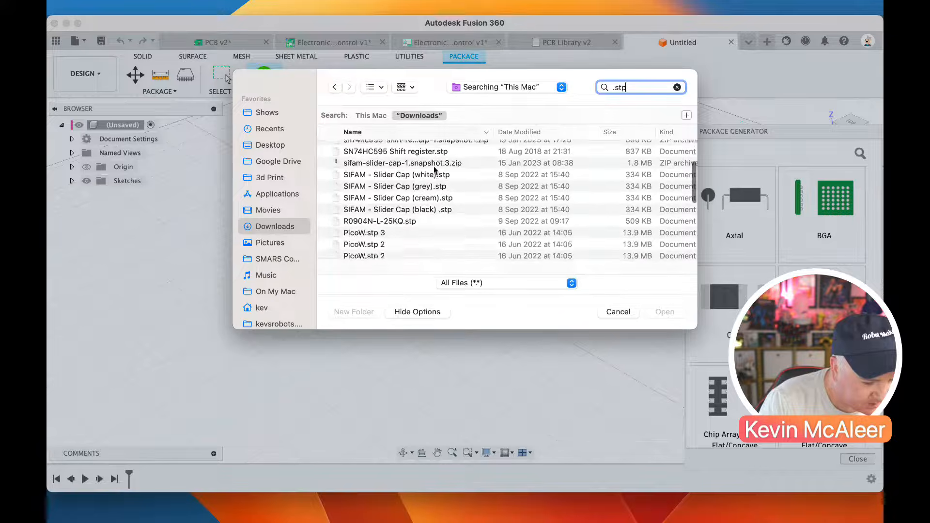
{"action": "left_click", "coordinate": [525, 136]}
{"action": "scroll", "coordinate": [494, 184], "scroll_direction": "up", "scroll_amount": 5}
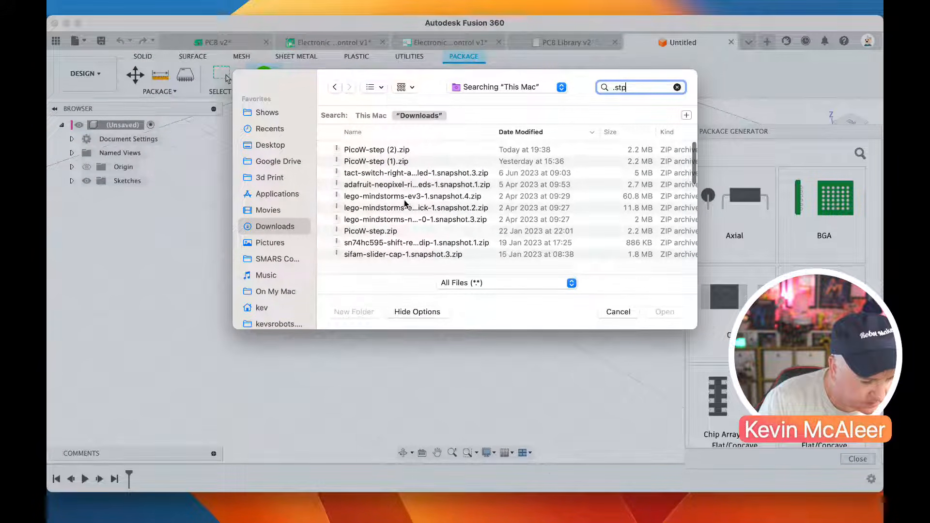
Add PicoW-step.zip to the upload and upload it
{"action": "left_click", "coordinate": [398, 231]}
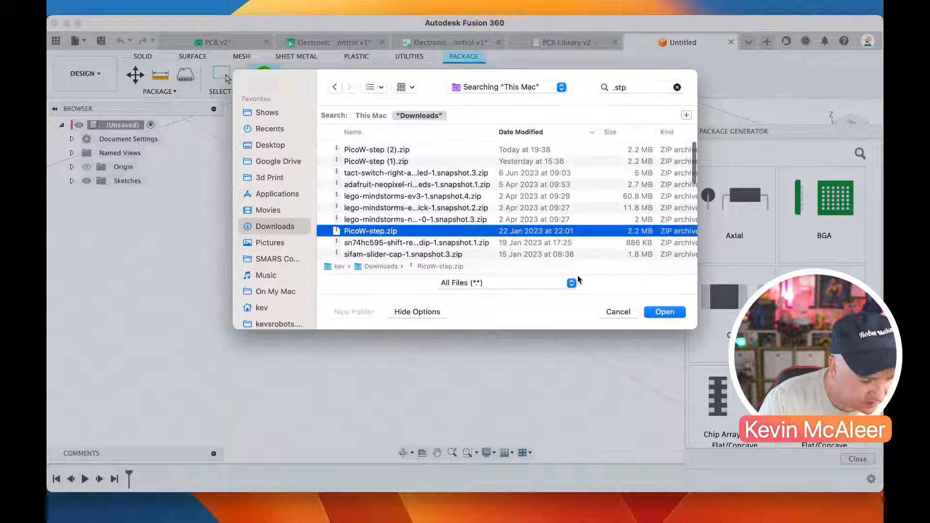
{"action": "left_click", "coordinate": [671, 313]}
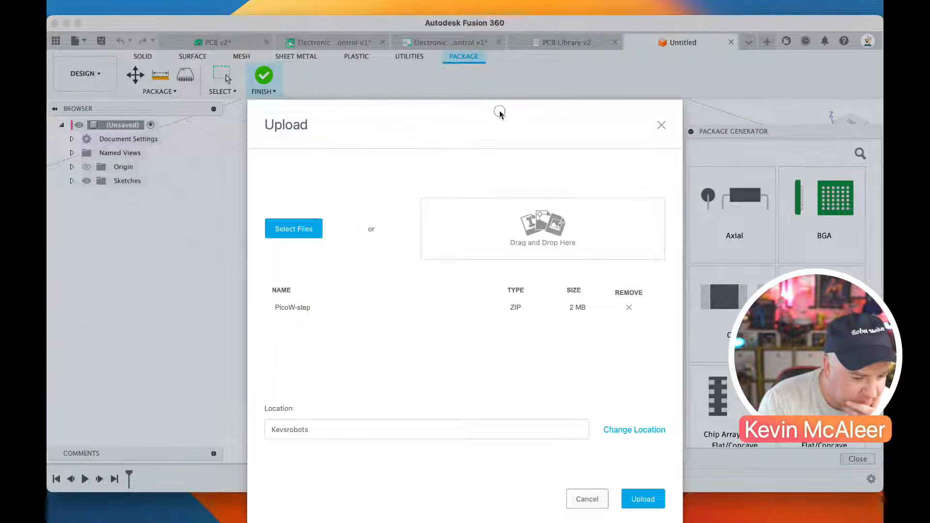
{"action": "left_click", "coordinate": [633, 437]}
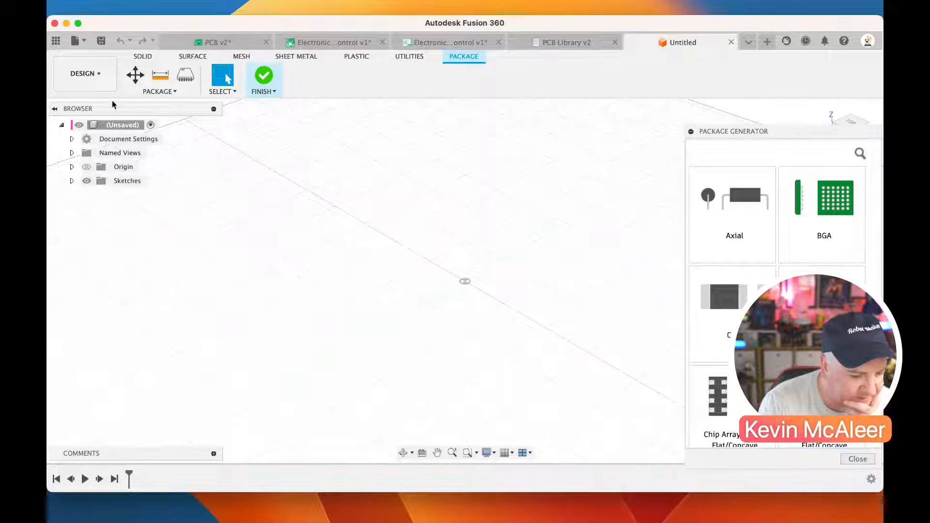
Show the project data, open the Bluetooth Remote folder and find the Raspberry Pi Pico W designs
{"action": "left_click", "coordinate": [56, 44]}
{"action": "scroll", "coordinate": [164, 245], "scroll_direction": "down", "scroll_amount": 3}
{"action": "scroll", "coordinate": [164, 245], "scroll_direction": "up", "scroll_amount": 3}
{"action": "left_click", "coordinate": [154, 196]}
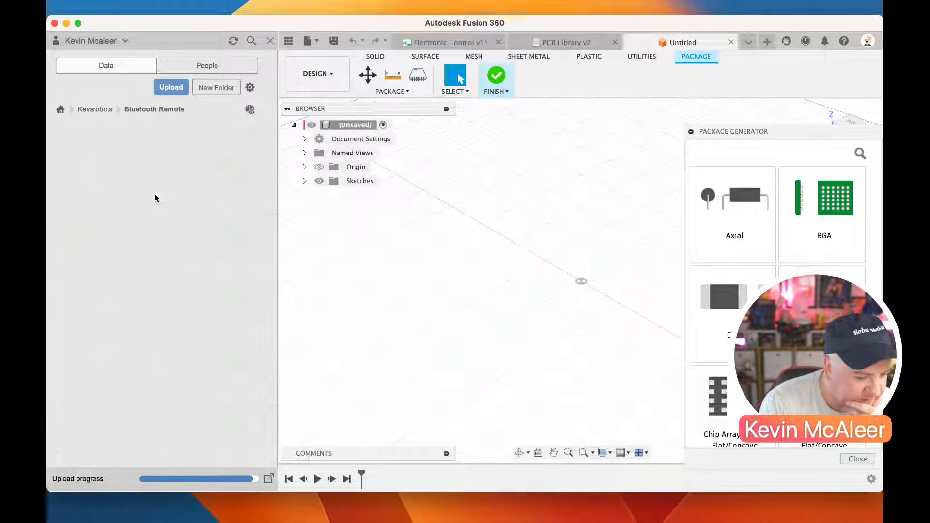
{"action": "scroll", "coordinate": [151, 274], "scroll_direction": "down", "scroll_amount": 5}
{"action": "scroll", "coordinate": [152, 273], "scroll_direction": "down", "scroll_amount": 7}
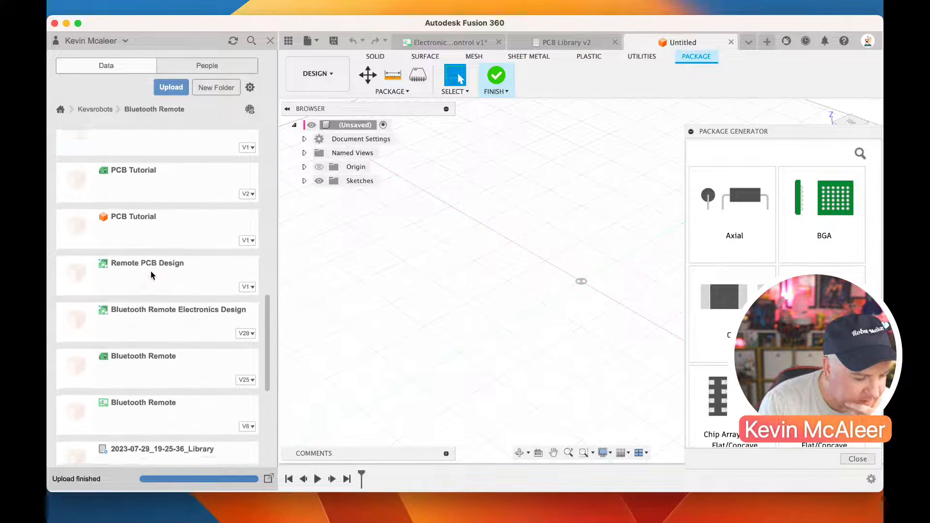
{"action": "scroll", "coordinate": [151, 274], "scroll_direction": "up", "scroll_amount": 6}
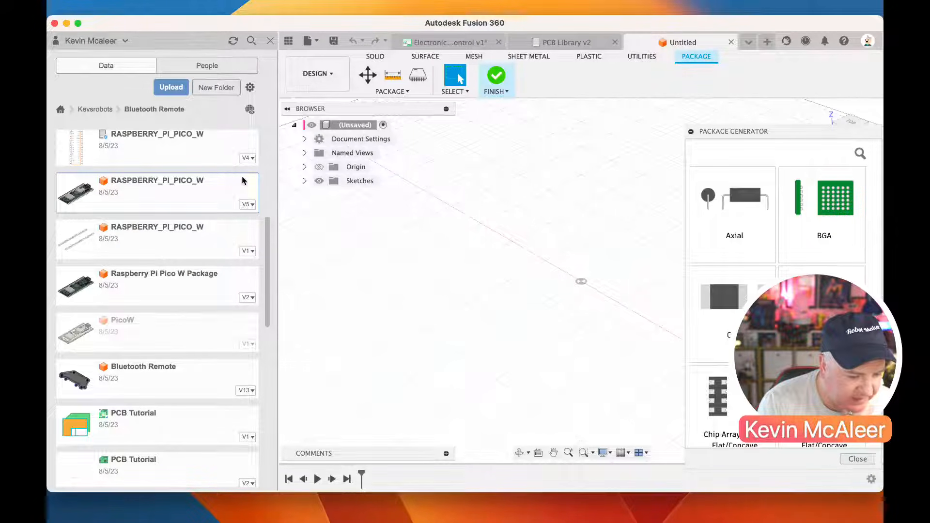
Try to insert the V5 RASPBERRY_PI_PICO_W design into the unsaved package design
{"action": "right_click", "coordinate": [217, 198]}
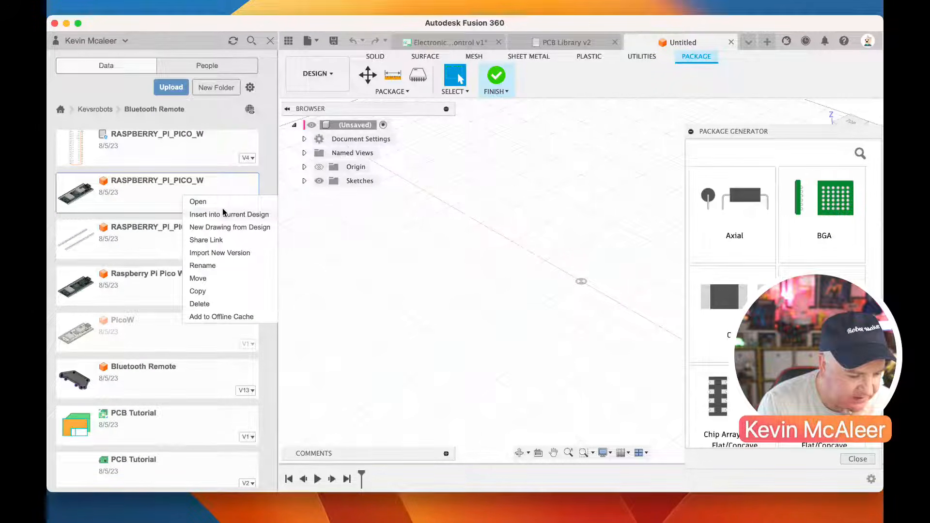
{"action": "left_click", "coordinate": [224, 214]}
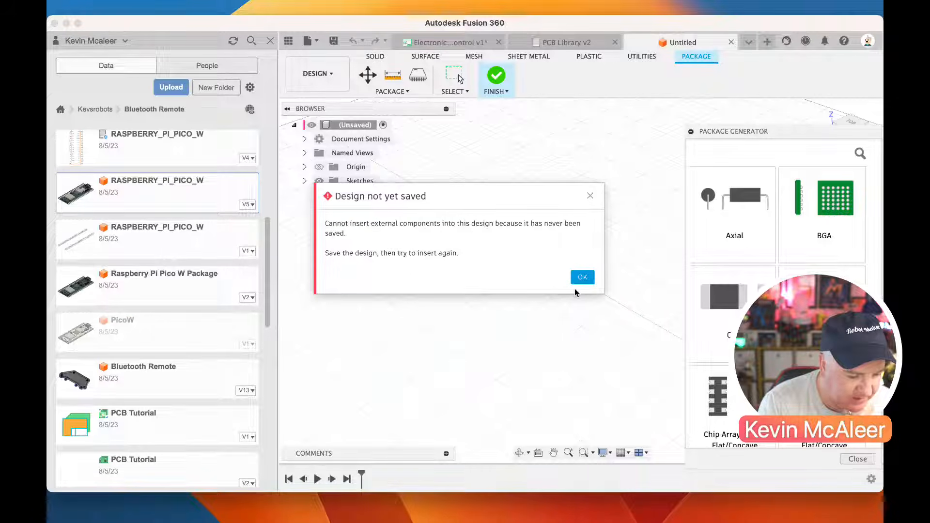
{"action": "left_click", "coordinate": [582, 277]}
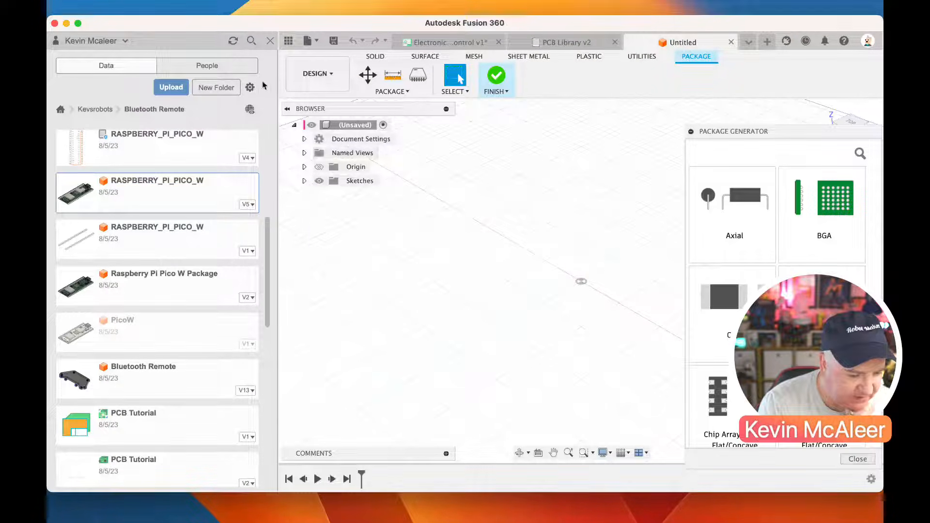
Save the unsaved package design as "PCB 3d Model" in the PCB Livestream project folder
{"action": "left_click", "coordinate": [333, 41]}
{"action": "type", "text": "PCB"}
{"action": "type", "text": "3d Model"}
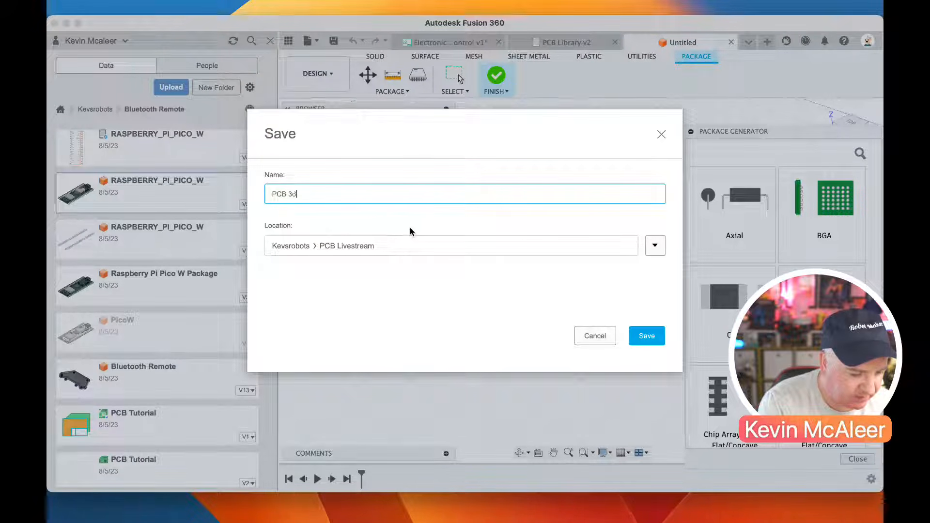
{"action": "key", "text": "Return"}
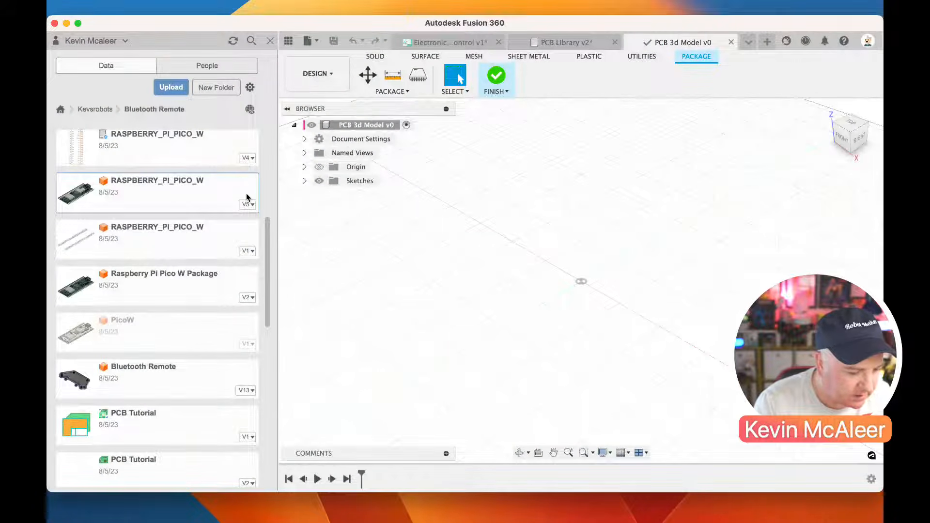
Insert the V5 RASPBERRY_PI_PICO_W design into the PCB 3d Model package
{"action": "right_click", "coordinate": [200, 202]}
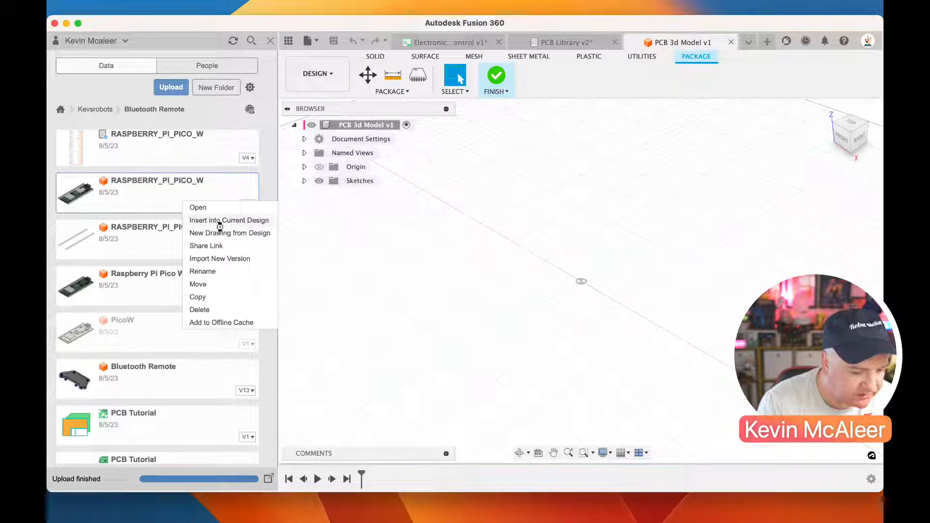
{"action": "left_click", "coordinate": [218, 220]}
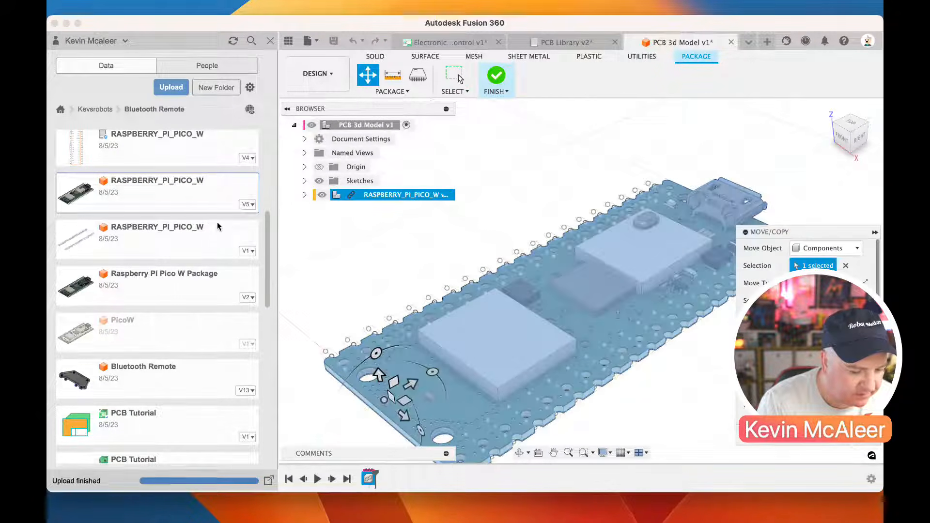
{"action": "left_click_drag", "start_coordinate": [513, 339], "coordinate": [650, 266]}
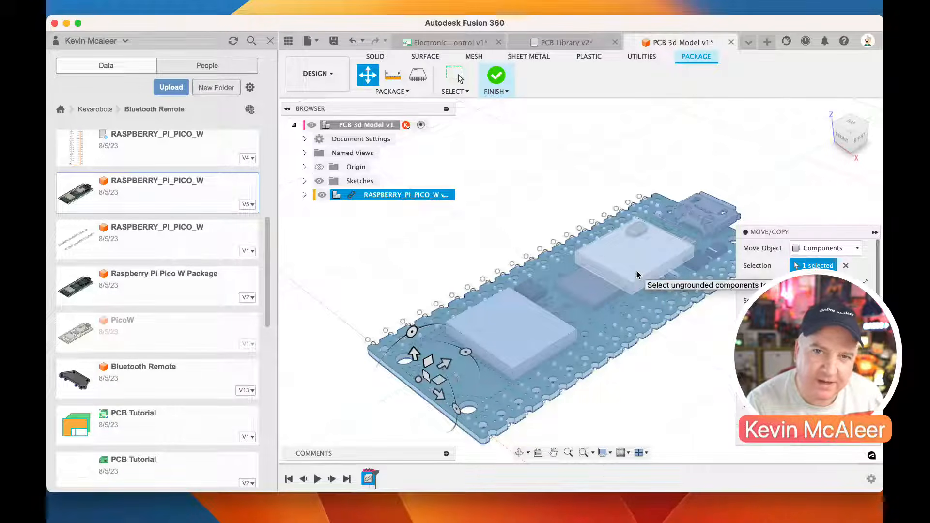
Hide the RT-WDFN-14AL component within the inserted board's PicoW assembly and leave the Move/Copy command
{"action": "left_click", "coordinate": [304, 195]}
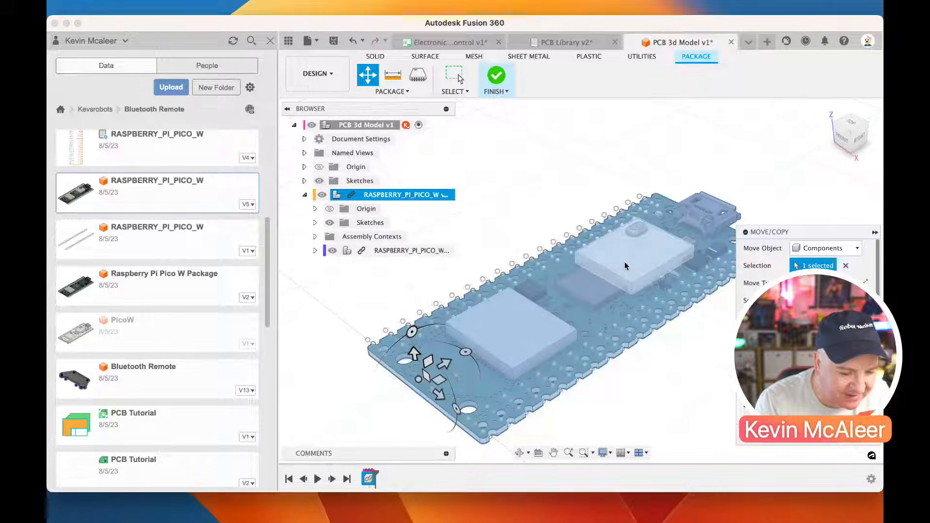
{"action": "left_click", "coordinate": [314, 250]}
{"action": "left_click", "coordinate": [325, 306]}
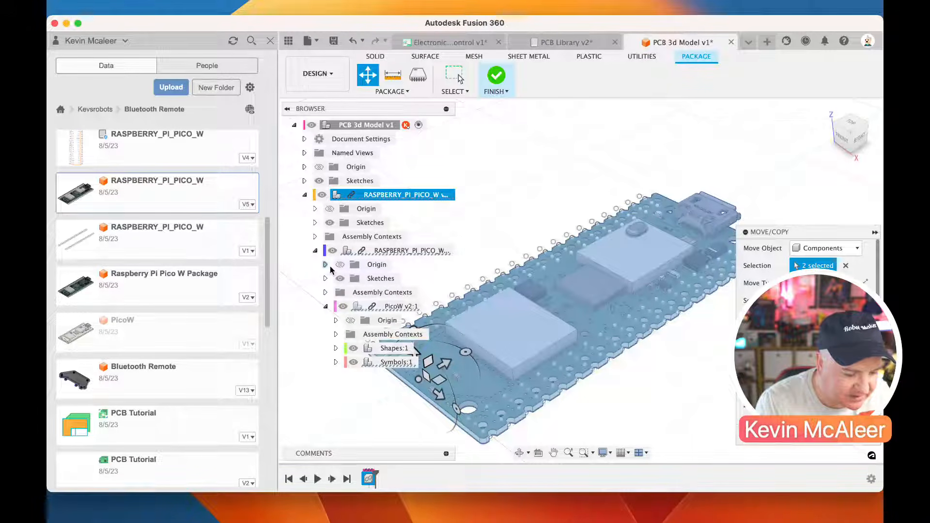
{"action": "left_click", "coordinate": [335, 365]}
{"action": "scroll", "coordinate": [349, 334], "scroll_direction": "down", "scroll_amount": 10}
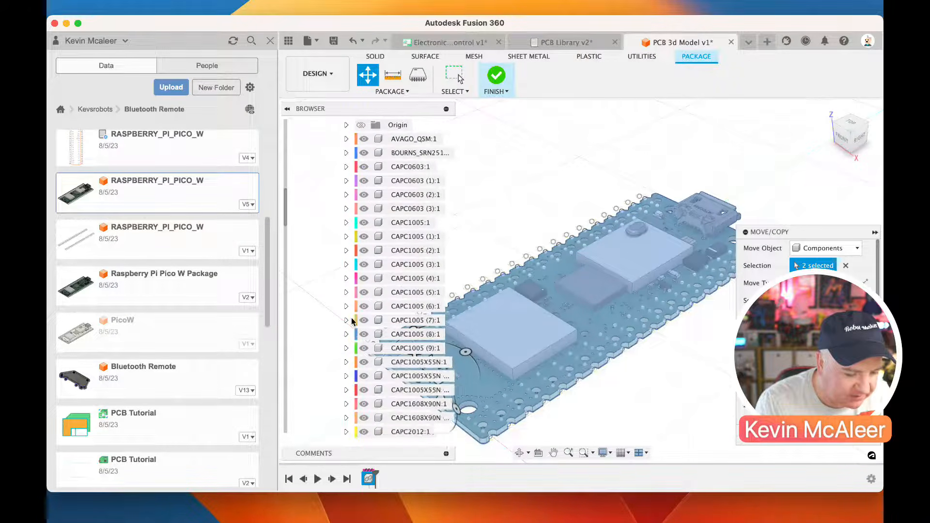
{"action": "scroll", "coordinate": [352, 321], "scroll_direction": "down", "scroll_amount": 10}
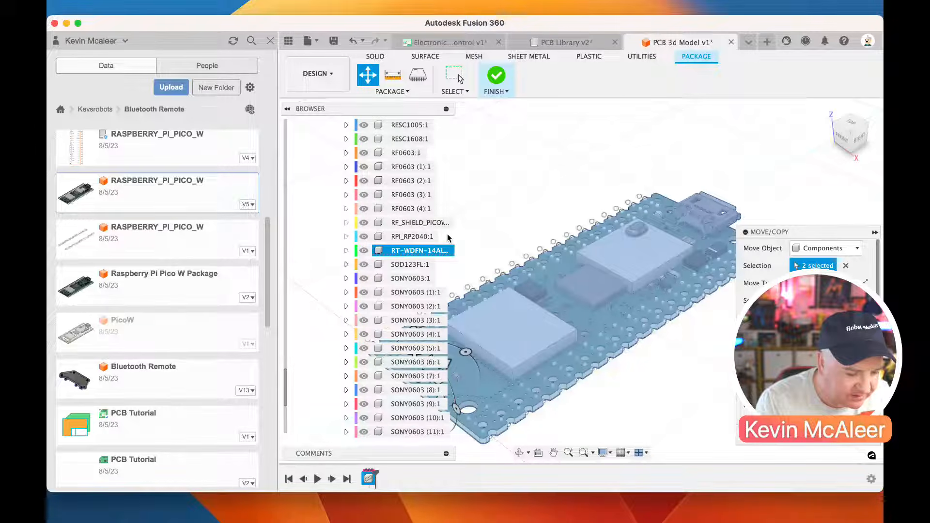
{"action": "left_click", "coordinate": [364, 251]}
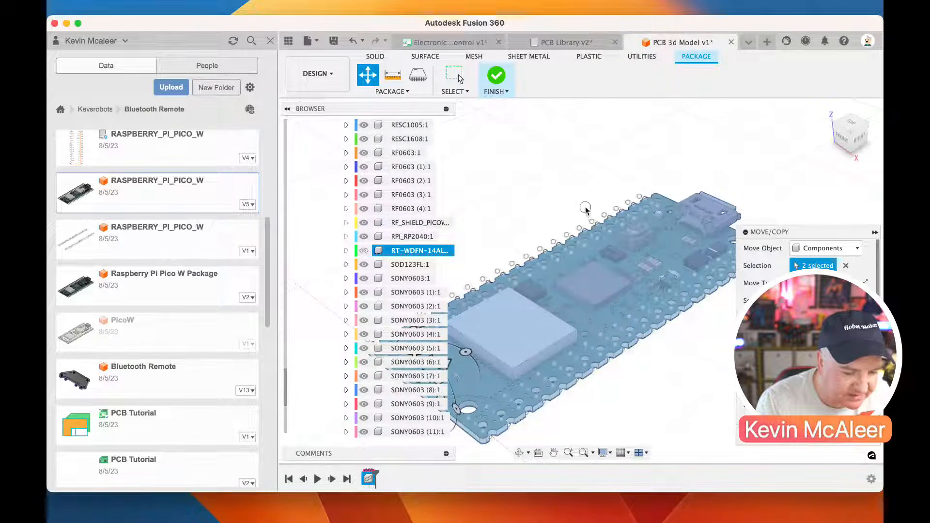
{"action": "key", "text": "Escape"}
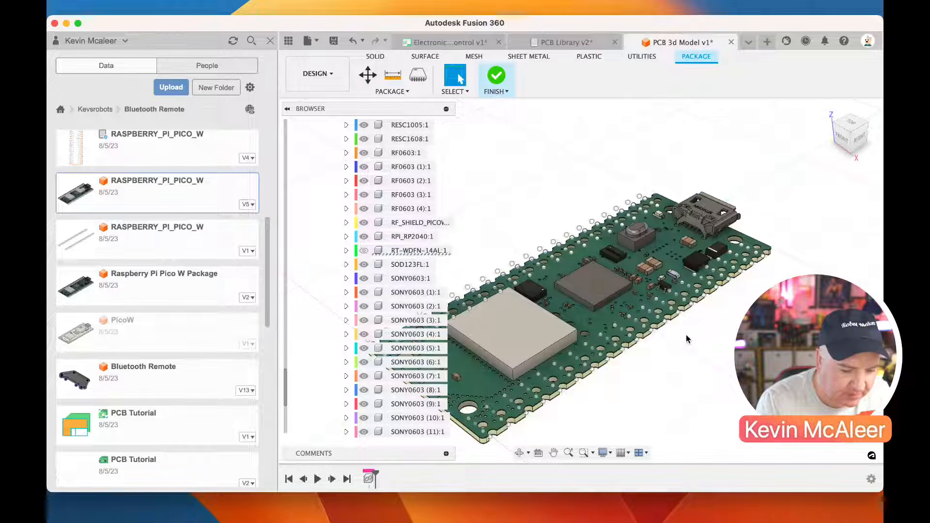
Finish the package, hide the project data and collapse the display layers in the PCB Library
{"action": "left_click", "coordinate": [497, 78]}
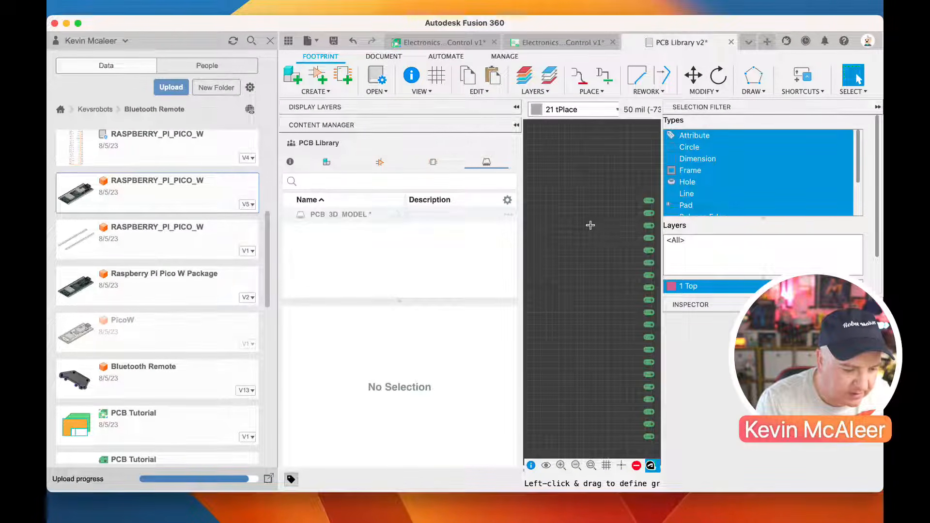
{"action": "left_click", "coordinate": [270, 40]}
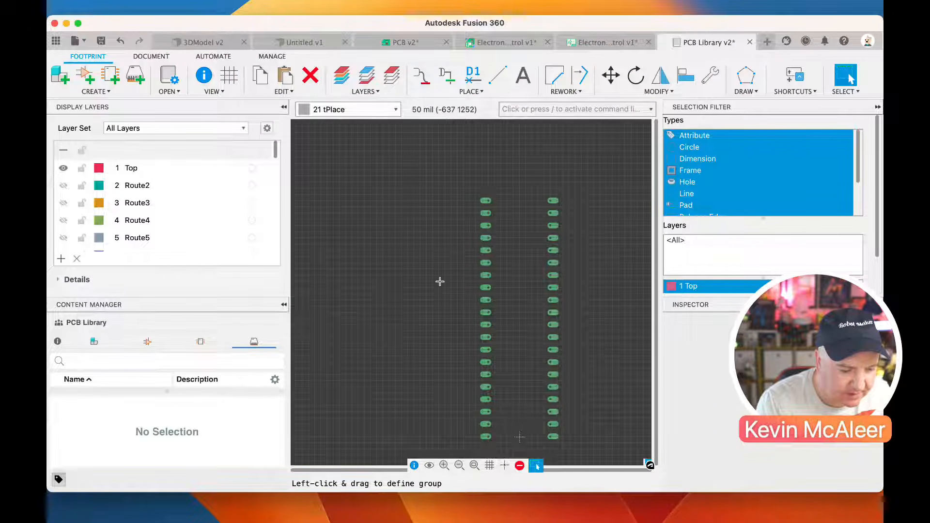
{"action": "scroll", "coordinate": [439, 281], "scroll_direction": "down", "scroll_amount": 2}
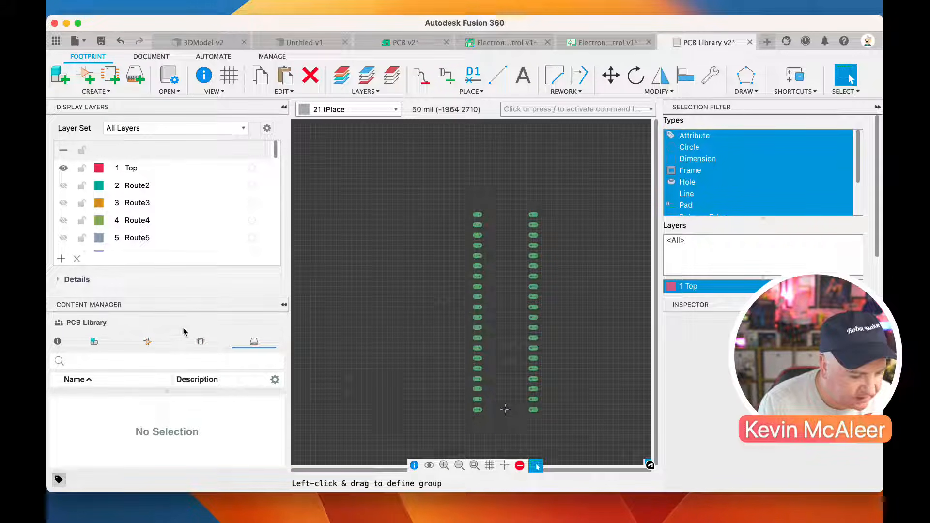
{"action": "left_click", "coordinate": [269, 107]}
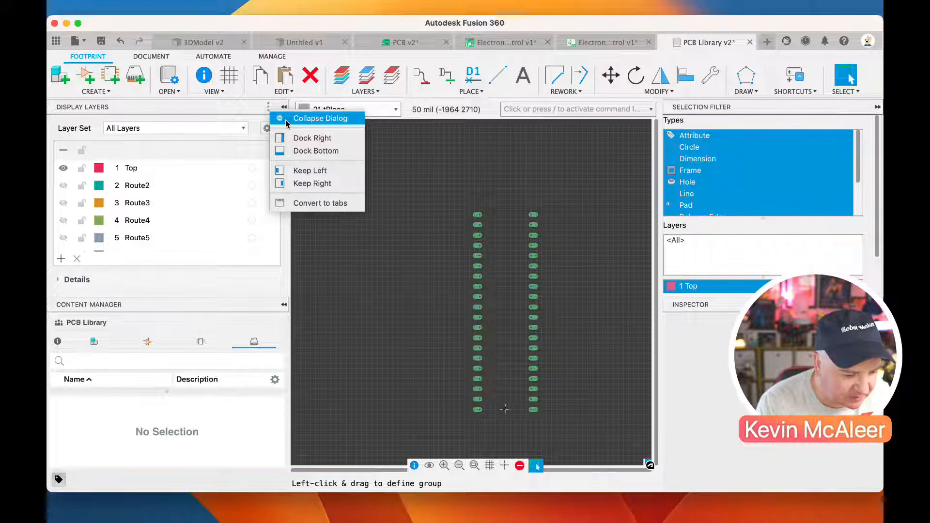
{"action": "left_click", "coordinate": [319, 119]}
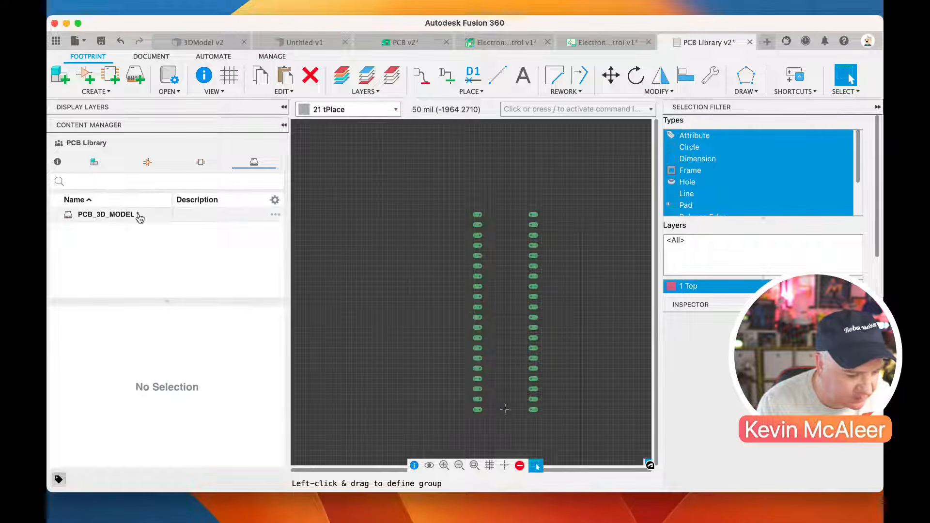
Create a new 3D model for the 40-pad RASPBERRY_PI_PICO_W footprint and save it as RASPBERRY_PI_PICO_W in PCB Livestream
{"action": "left_click", "coordinate": [202, 163]}
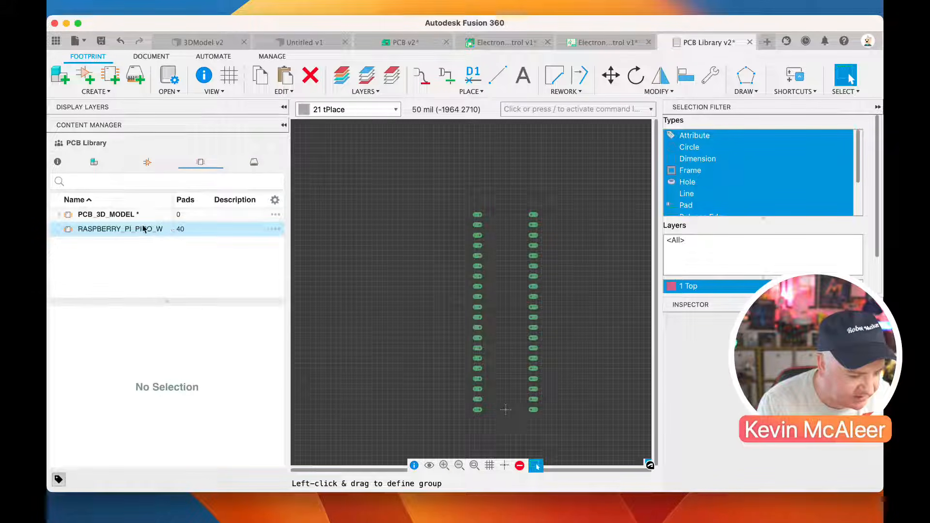
{"action": "left_click", "coordinate": [116, 230]}
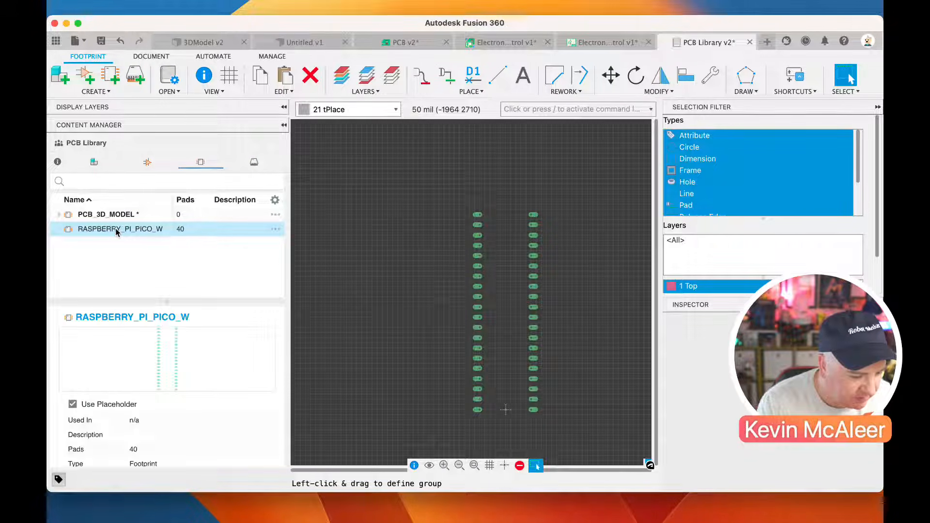
{"action": "right_click", "coordinate": [116, 230]}
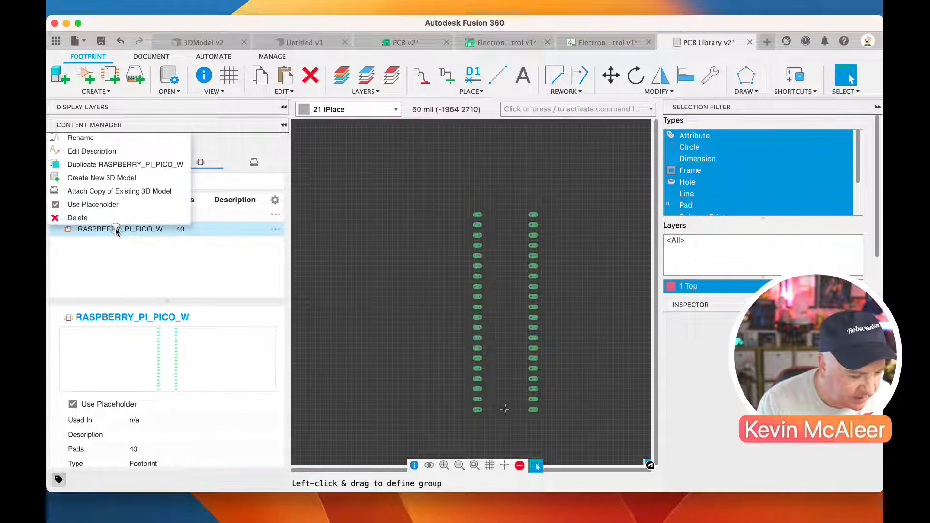
{"action": "left_click", "coordinate": [120, 179]}
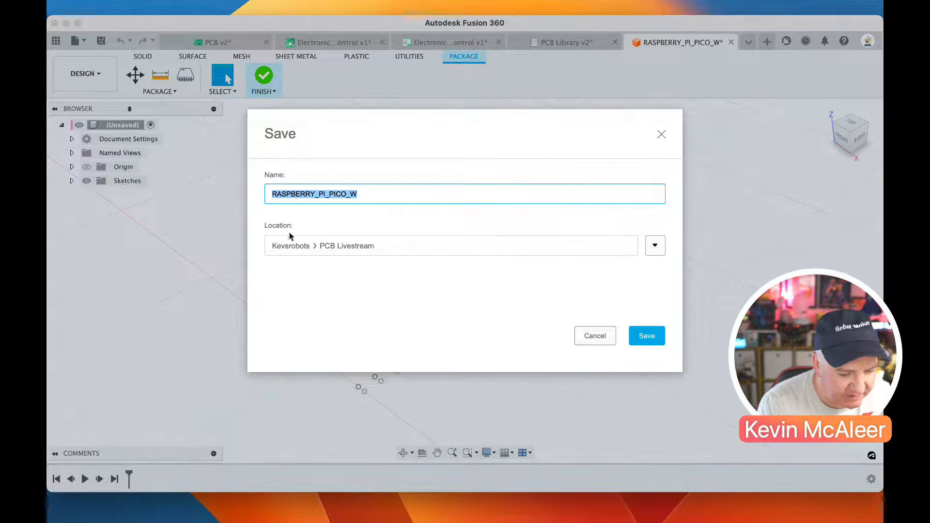
{"action": "left_click", "coordinate": [647, 335]}
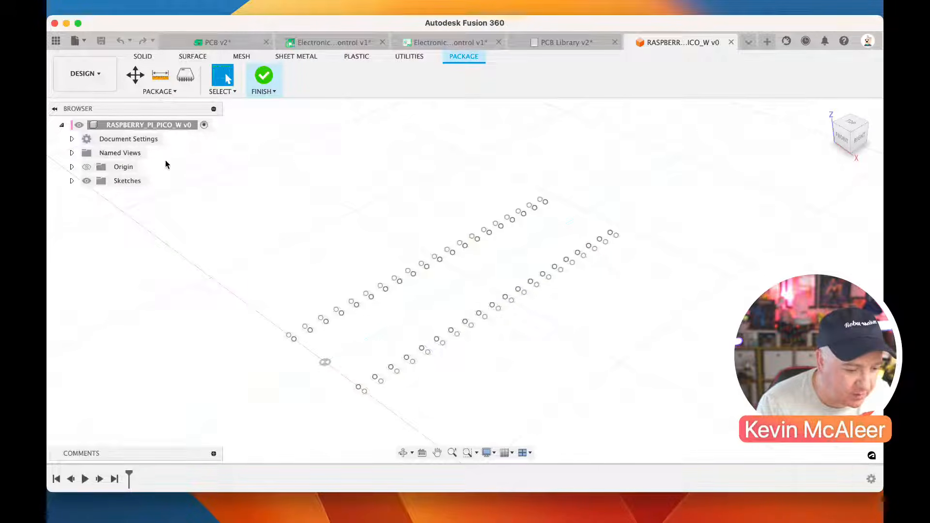
Insert the V5 RASPBERRY_PI_PICO_W design from the Bluetooth Remote folder into the new package and hide the project data
{"action": "left_click", "coordinate": [56, 40]}
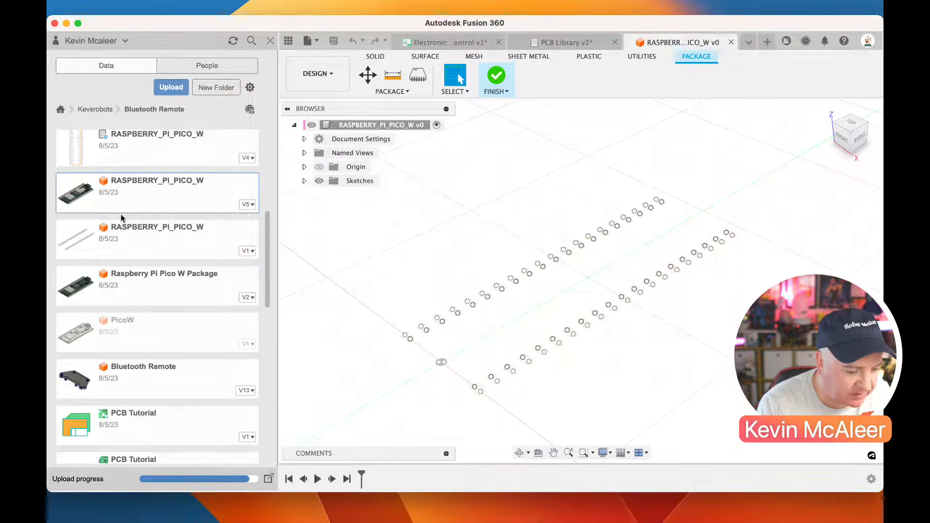
{"action": "right_click", "coordinate": [133, 282]}
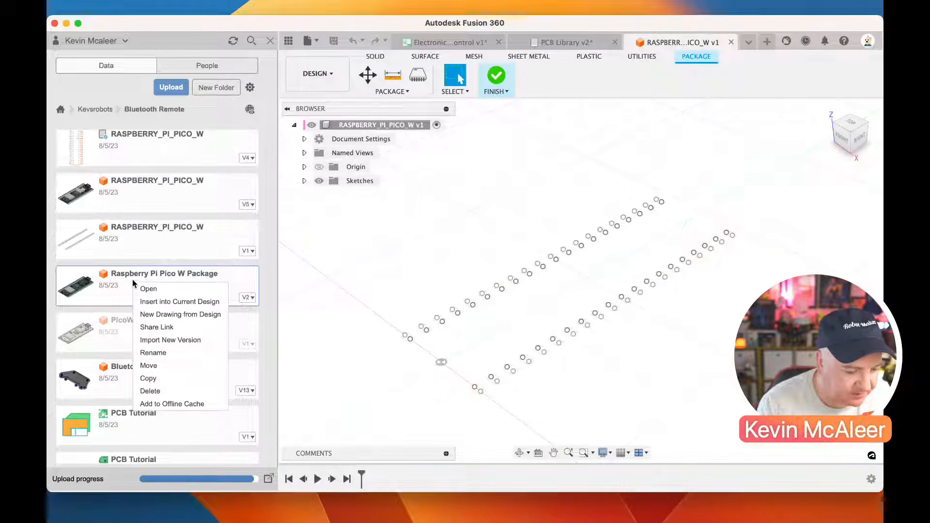
{"action": "left_click", "coordinate": [128, 197]}
{"action": "right_click", "coordinate": [129, 193]}
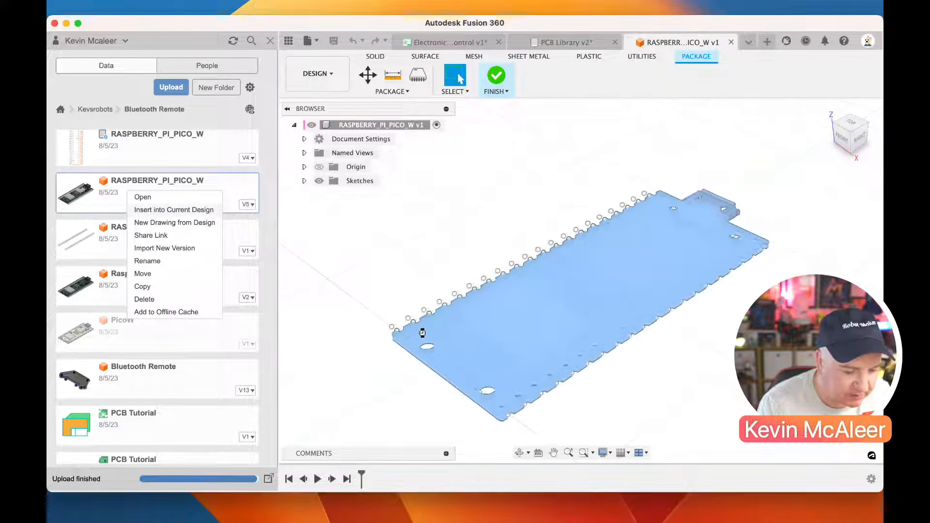
{"action": "left_click", "coordinate": [271, 41]}
Compare the inserted board's pin holes with the footprint pads from above, close the Move/Copy command and finish the package
{"action": "left_click", "coordinate": [855, 129]}
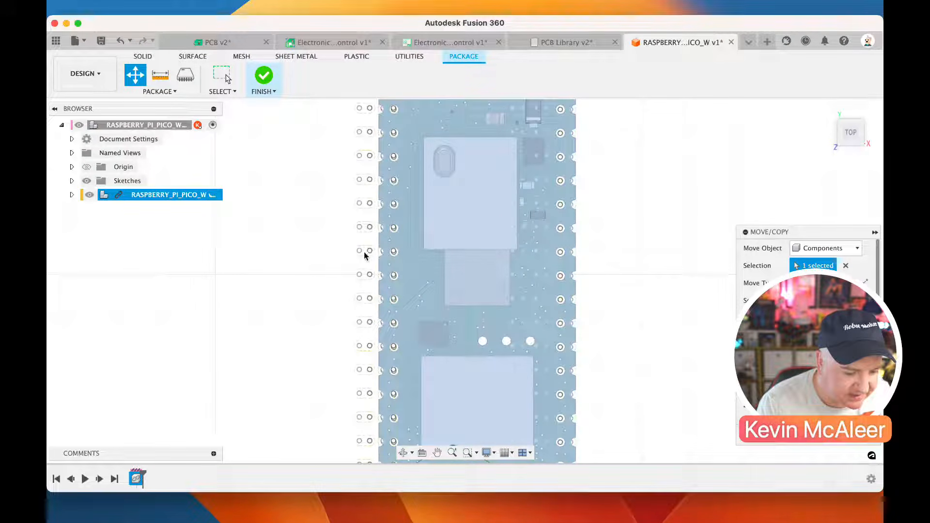
{"action": "scroll", "coordinate": [389, 301], "scroll_direction": "down", "scroll_amount": 5}
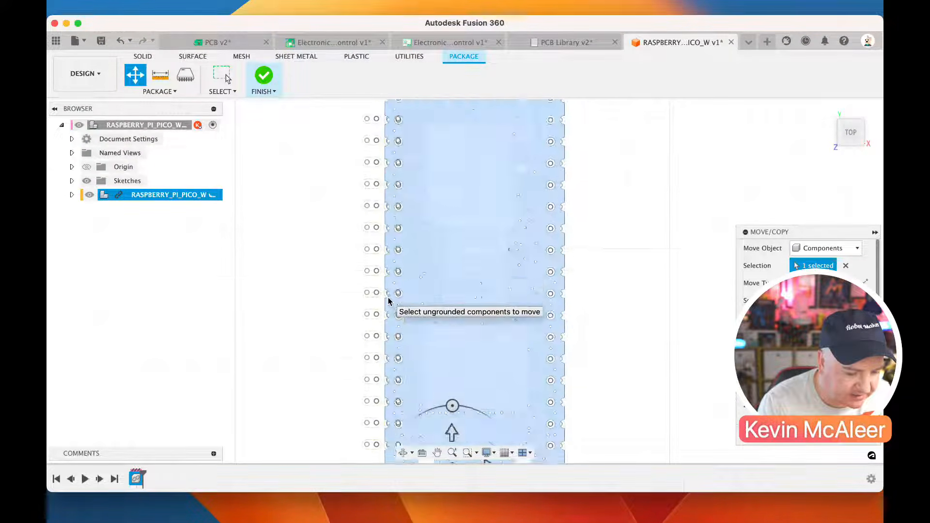
{"action": "left_click", "coordinate": [469, 397]}
{"action": "mouse_move", "coordinate": [484, 393]}
{"action": "left_mouse_down"}
{"action": "mouse_move", "coordinate": [472, 393]}
{"action": "mouse_move", "coordinate": [536, 398]}
{"action": "mouse_move", "coordinate": [486, 393]}
{"action": "left_mouse_up"}
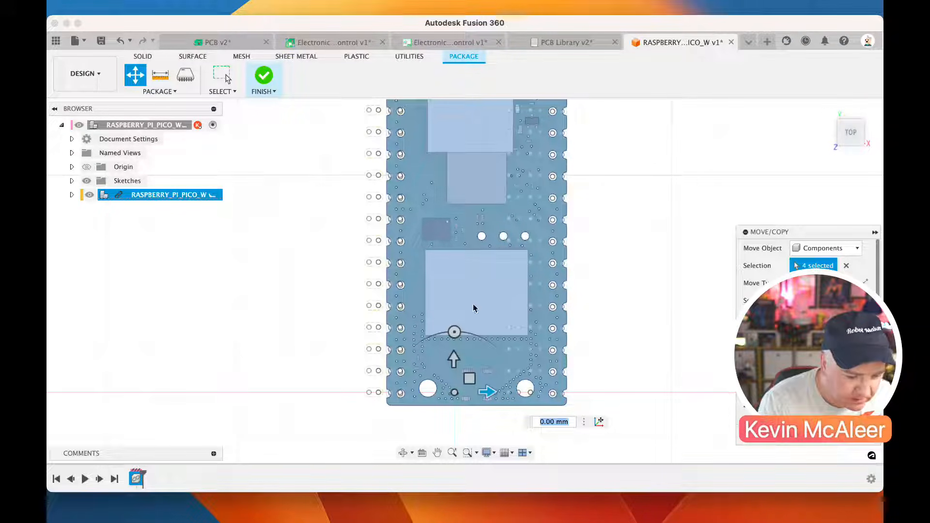
{"action": "scroll", "coordinate": [466, 377], "scroll_direction": "up", "scroll_amount": 3}
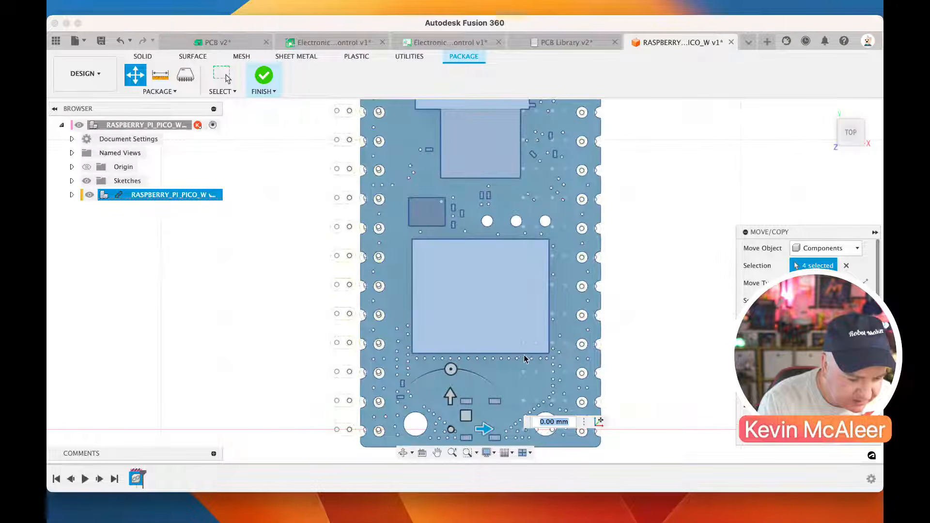
{"action": "left_click", "coordinate": [89, 195]}
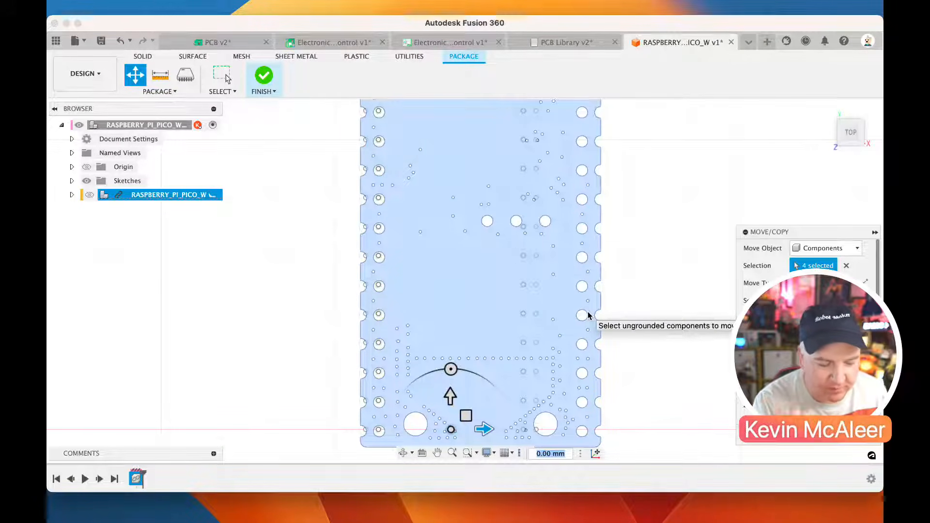
{"action": "left_click", "coordinate": [808, 440]}
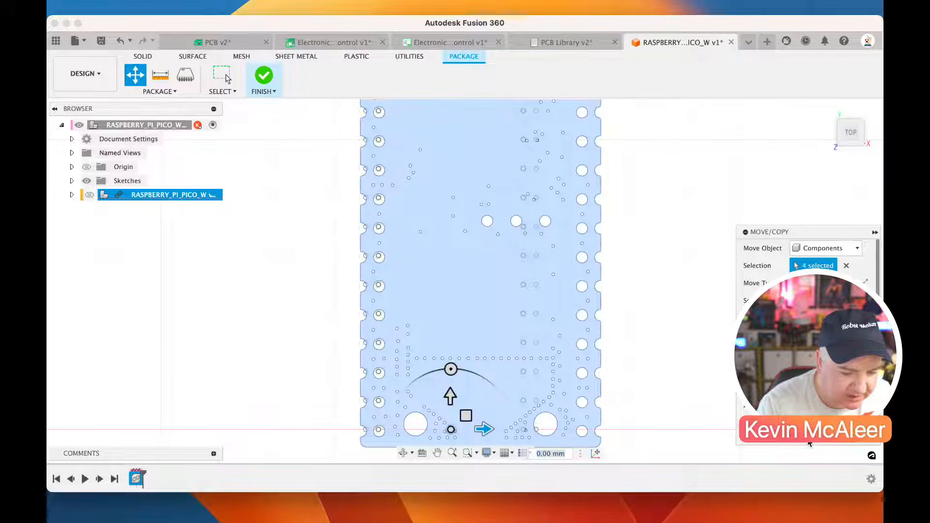
{"action": "left_click", "coordinate": [89, 195]}
{"action": "left_click", "coordinate": [264, 77]}
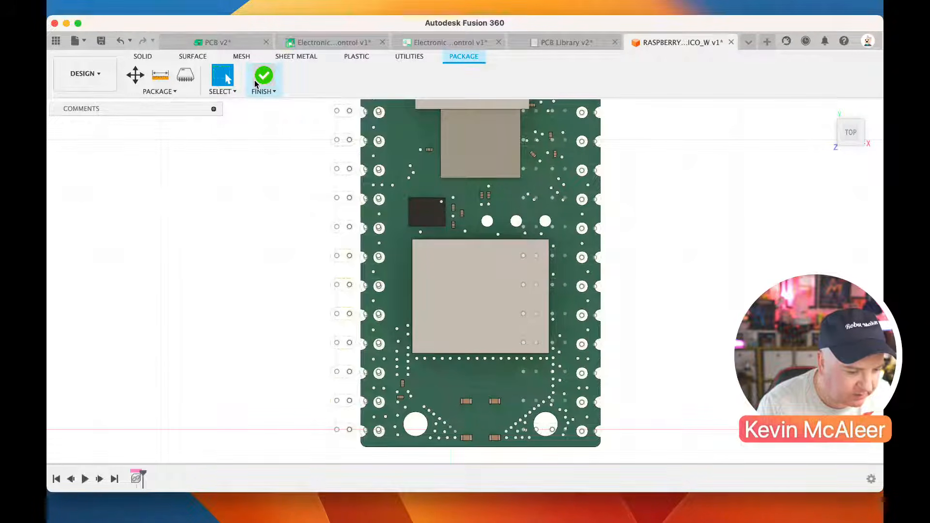
Move both pad columns of the RASPBERRY_PI_PICO_W footprint outward by about one pad pitch each
{"action": "left_click_drag", "start_coordinate": [515, 193], "coordinate": [568, 458]}
{"action": "left_click_drag", "start_coordinate": [530, 410], "coordinate": [544, 410]}
{"action": "left_click_drag", "start_coordinate": [460, 199], "coordinate": [497, 445]}
{"action": "left_click_drag", "start_coordinate": [478, 409], "coordinate": [471, 409]}
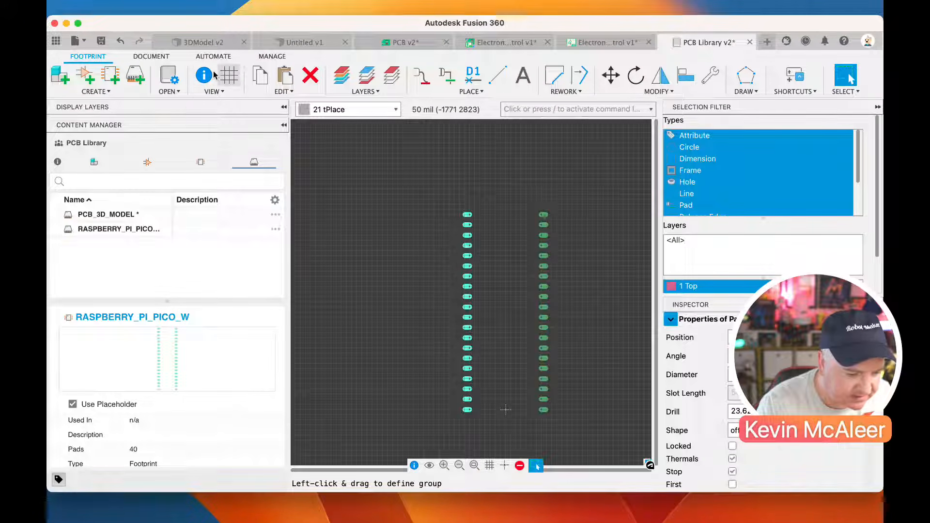
Save the PCB Library with the version description "User Saved" and select the PCB_3D_MODEL package
{"action": "left_click", "coordinate": [100, 41]}
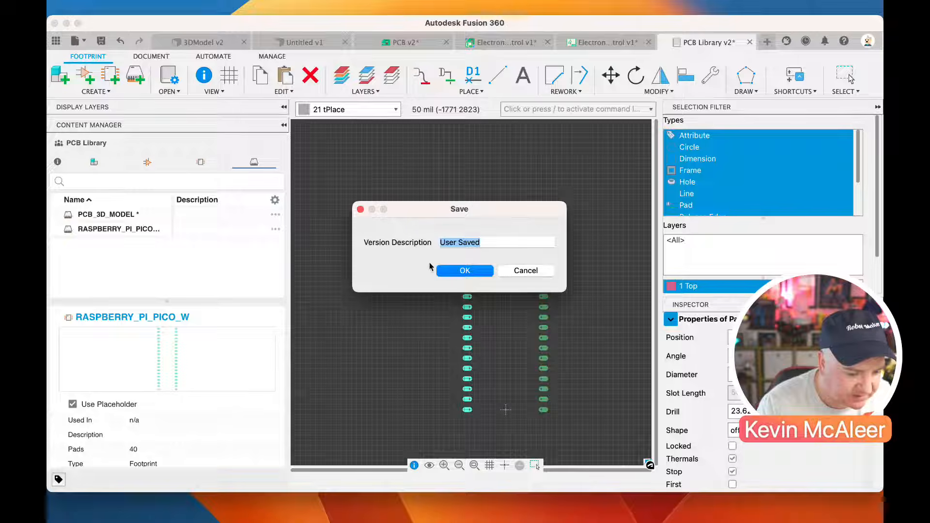
{"action": "left_click", "coordinate": [444, 271]}
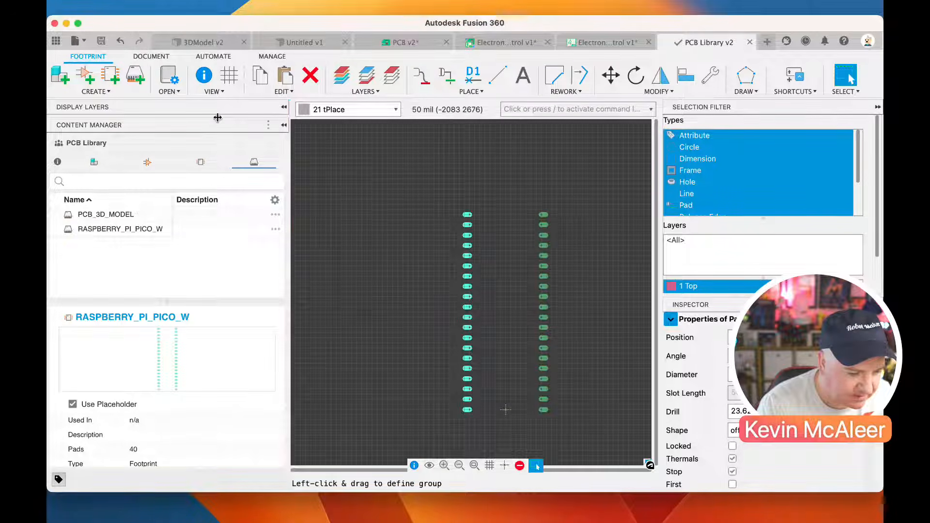
{"action": "left_click", "coordinate": [140, 216]}
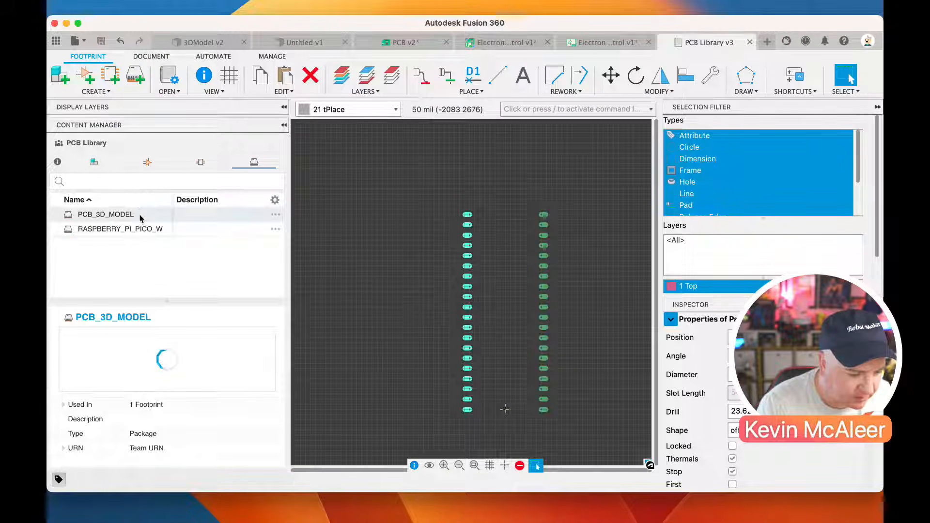
Open the PCB_3D_MODEL package for editing and delete the inserted RASPBERRY_PI_PICO_W v5 component from it
{"action": "double_click", "coordinate": [276, 216]}
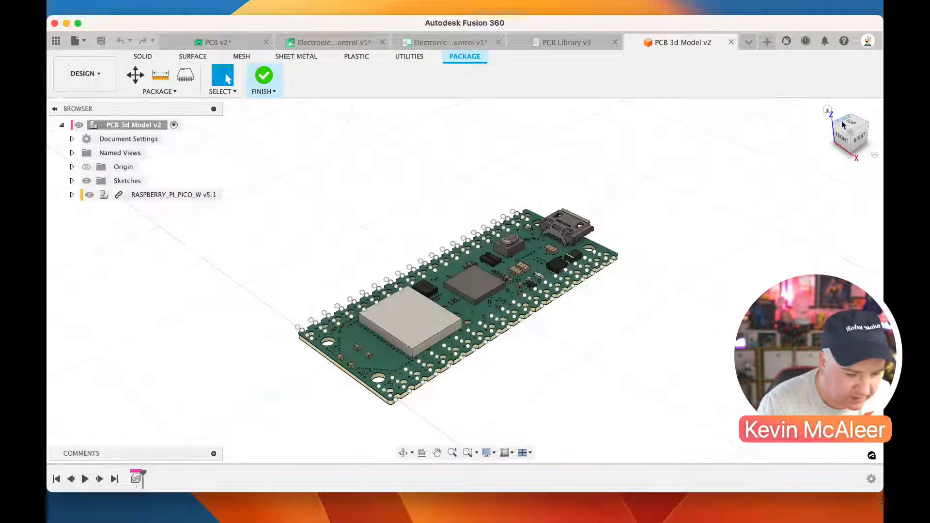
{"action": "left_click", "coordinate": [852, 122]}
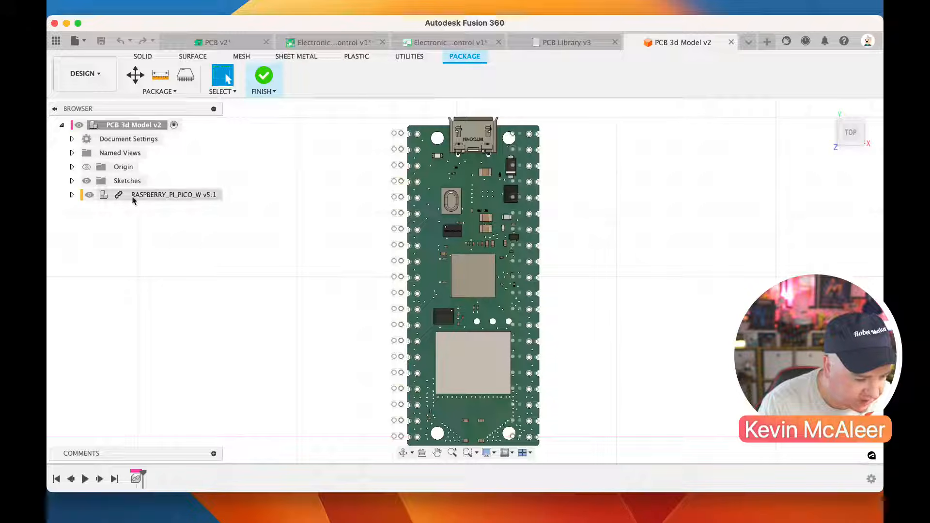
{"action": "left_click", "coordinate": [72, 194]}
{"action": "left_click", "coordinate": [179, 253]}
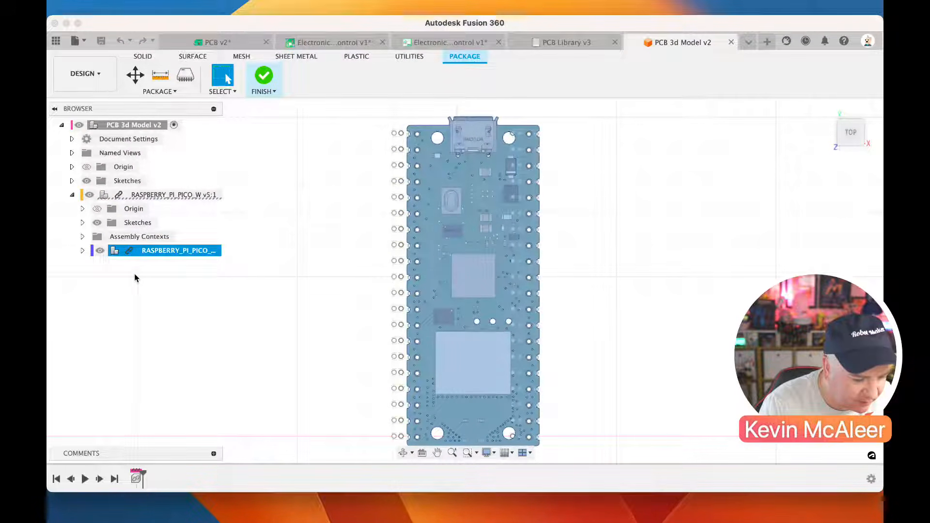
{"action": "left_click", "coordinate": [83, 251]}
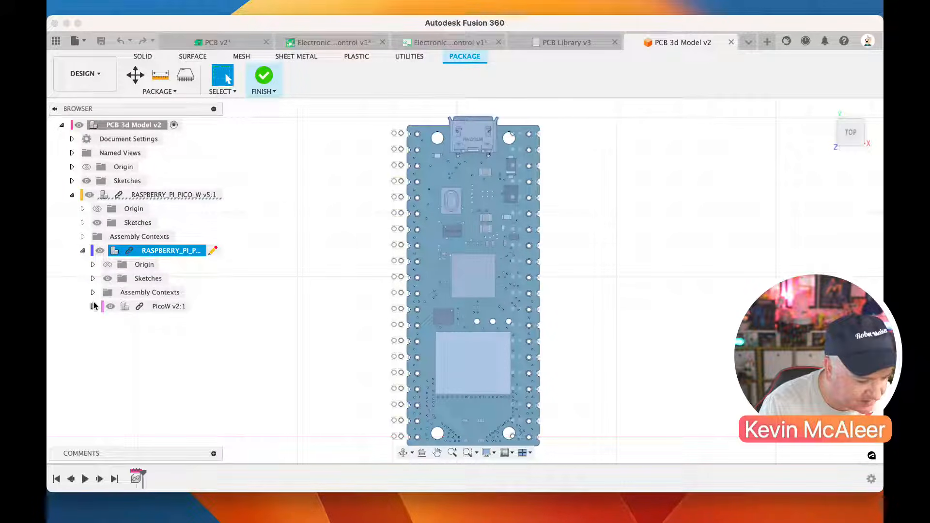
{"action": "left_click", "coordinate": [114, 196]}
{"action": "right_click", "coordinate": [141, 199]}
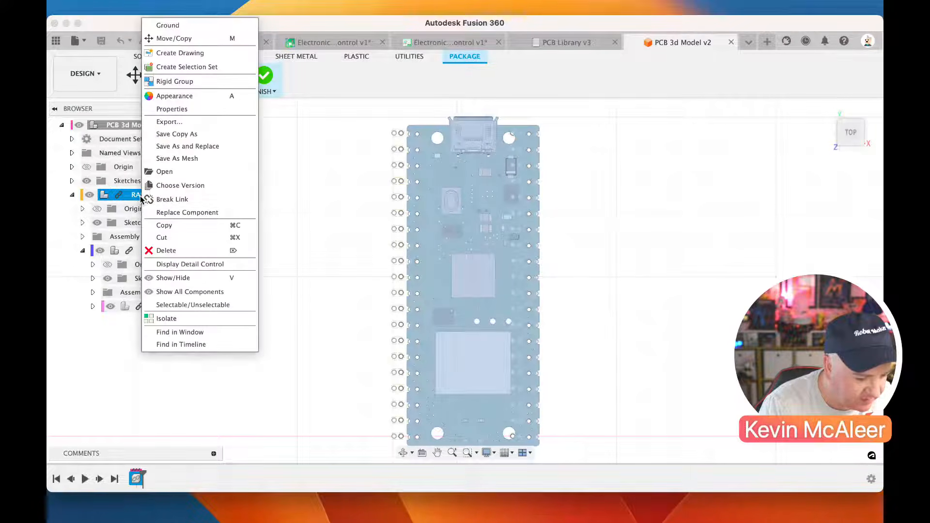
{"action": "left_click", "coordinate": [166, 251]}
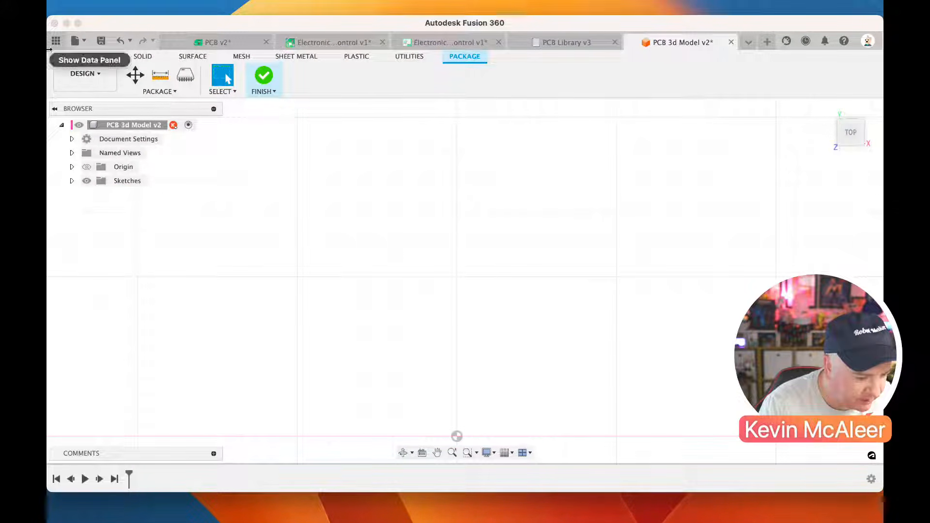
Insert the V5 RASPBERRY_PI_PICO_W design from the Bluetooth Remote folder into the package
{"action": "left_click", "coordinate": [55, 41]}
{"action": "scroll", "coordinate": [130, 236], "scroll_direction": "down", "scroll_amount": 4}
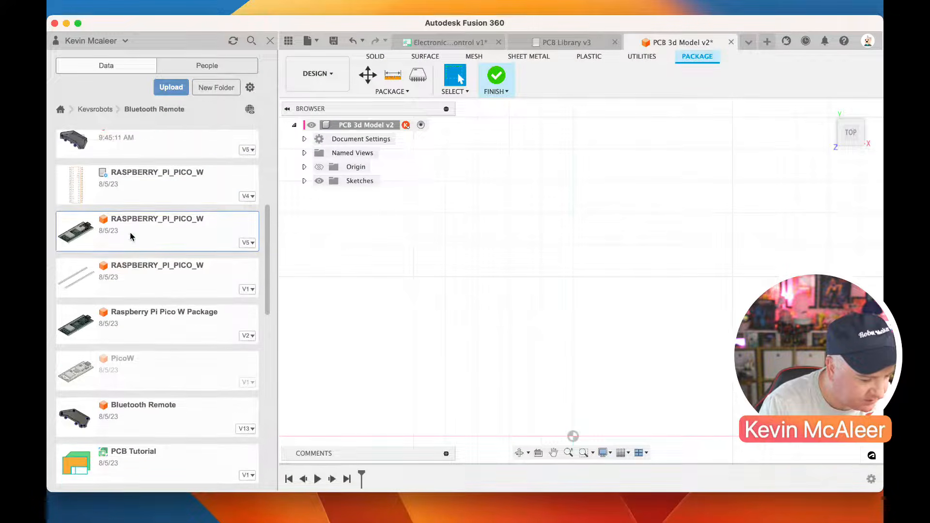
{"action": "scroll", "coordinate": [130, 231], "scroll_direction": "down", "scroll_amount": 3}
{"action": "scroll", "coordinate": [130, 232], "scroll_direction": "up", "scroll_amount": 10}
{"action": "scroll", "coordinate": [130, 231], "scroll_direction": "up", "scroll_amount": 2}
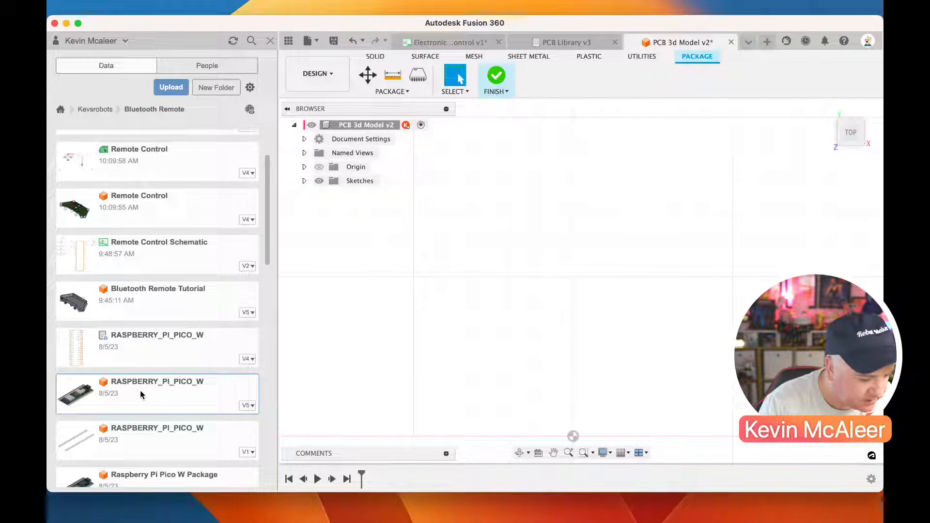
{"action": "scroll", "coordinate": [141, 395], "scroll_direction": "up", "scroll_amount": 4}
{"action": "scroll", "coordinate": [140, 395], "scroll_direction": "down", "scroll_amount": 7}
{"action": "scroll", "coordinate": [144, 378], "scroll_direction": "down", "scroll_amount": 2}
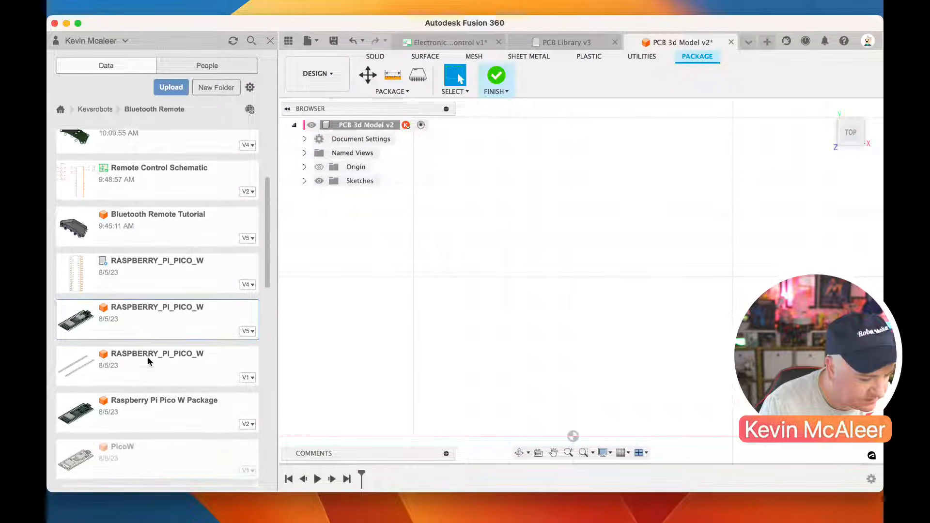
{"action": "right_click", "coordinate": [147, 291]}
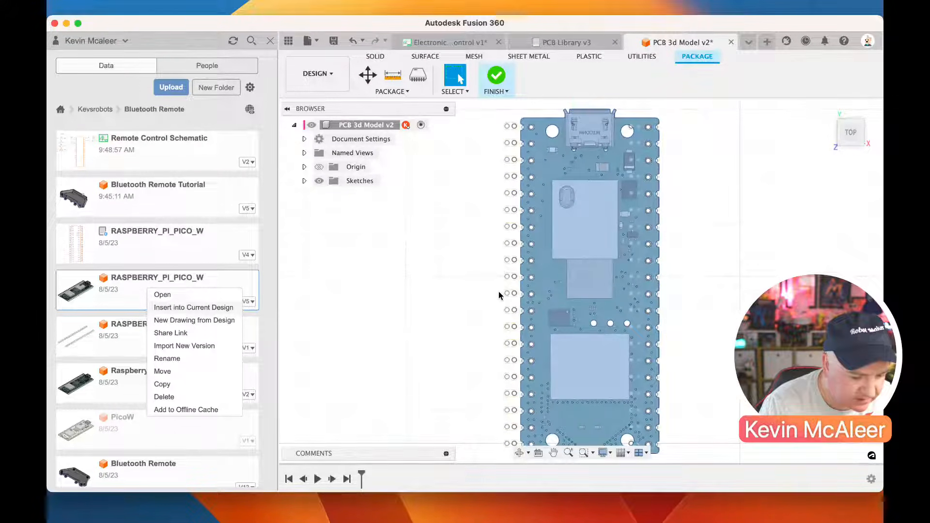
Shift the inserted board about 5.39 mm in the negative X direction and accept the move
{"action": "left_click_drag", "start_coordinate": [605, 442], "coordinate": [564, 444]}
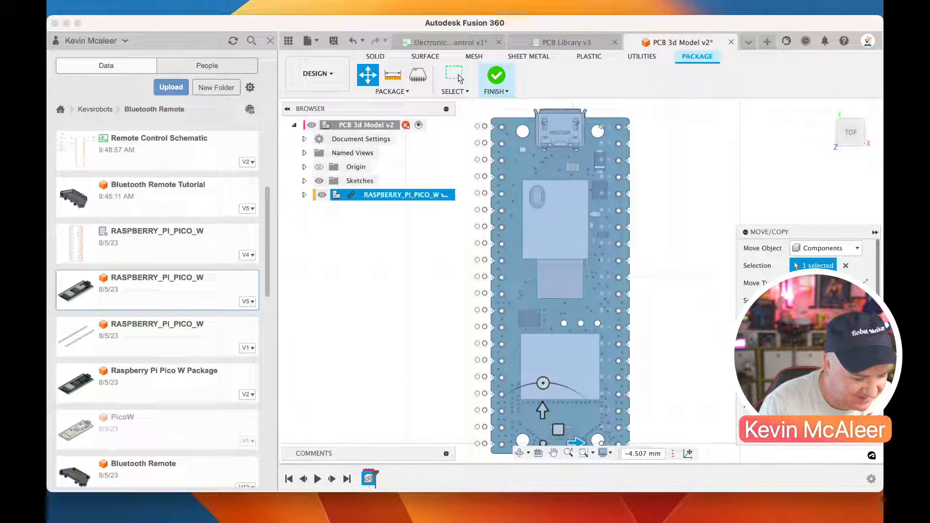
{"action": "mouse_move", "coordinate": [575, 443]}
{"action": "left_mouse_down"}
{"action": "mouse_move", "coordinate": [586, 443]}
{"action": "mouse_move", "coordinate": [542, 442]}
{"action": "mouse_move", "coordinate": [571, 431]}
{"action": "left_mouse_up"}
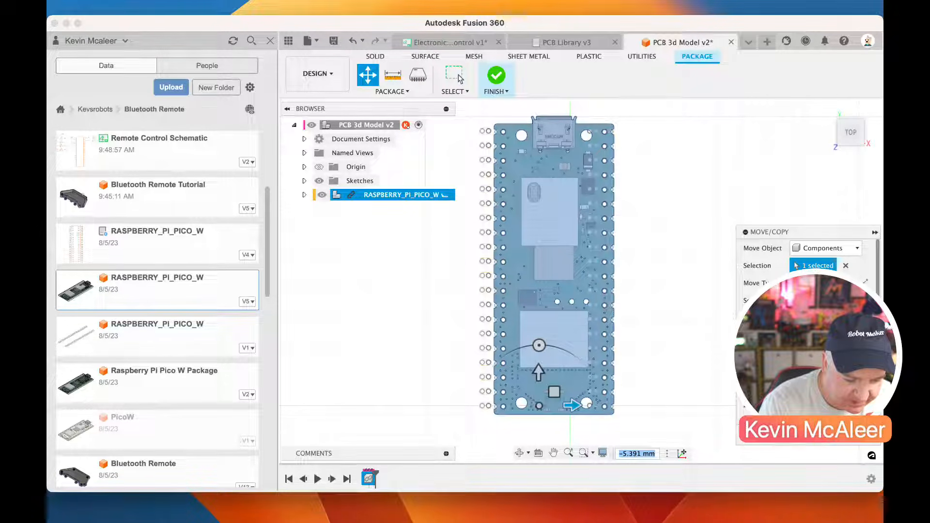
{"action": "key", "text": "Return"}
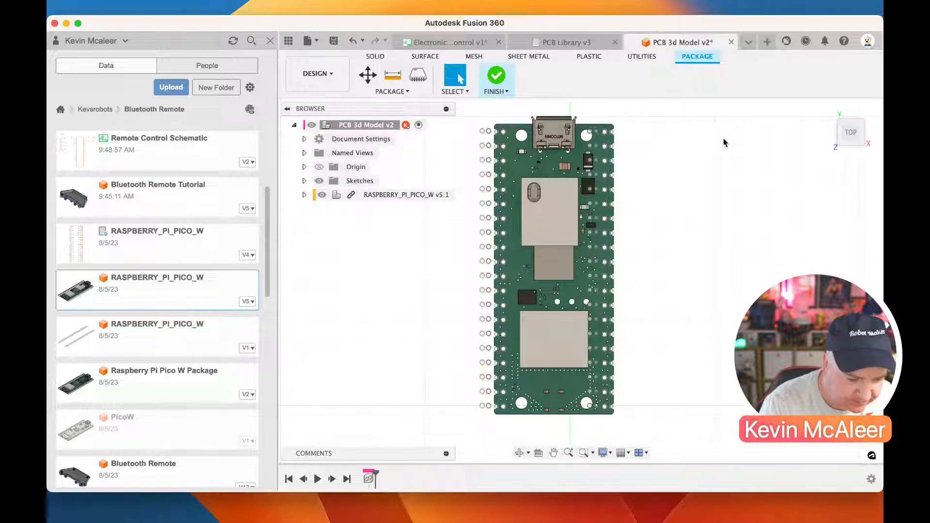
Toggle the visibility of the nested PicoW component to compare its pin holes with the footprint pads
{"action": "left_click", "coordinate": [321, 196]}
{"action": "left_click", "coordinate": [321, 196]}
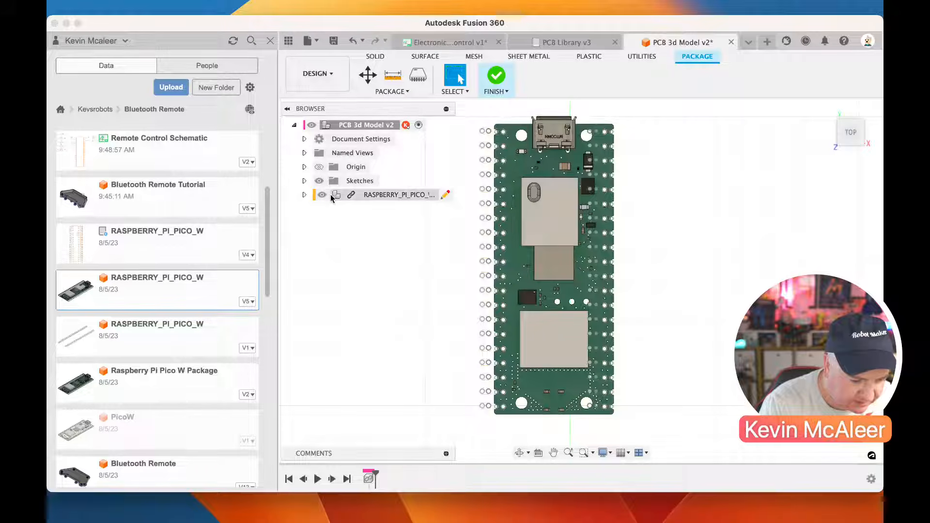
{"action": "left_click", "coordinate": [304, 195]}
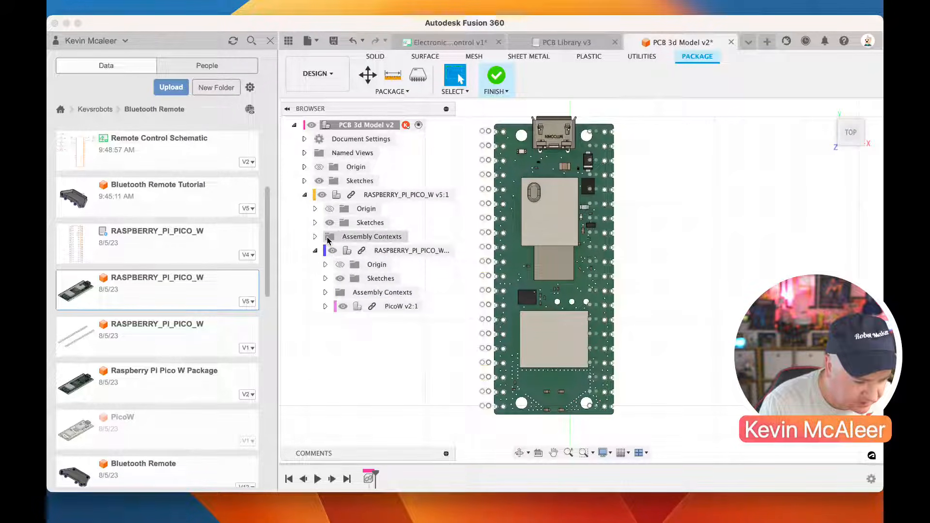
{"action": "left_click", "coordinate": [342, 306]}
{"action": "left_click", "coordinate": [343, 306]}
{"action": "left_click", "coordinate": [343, 306]}
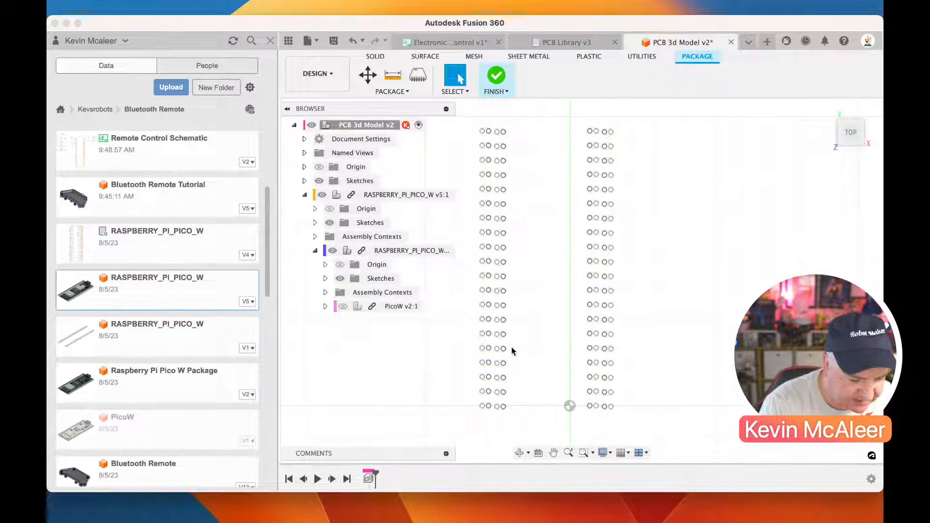
{"action": "left_click", "coordinate": [342, 306]}
{"action": "left_click", "coordinate": [343, 306]}
{"action": "left_click", "coordinate": [342, 306]}
{"action": "left_click", "coordinate": [342, 306]}
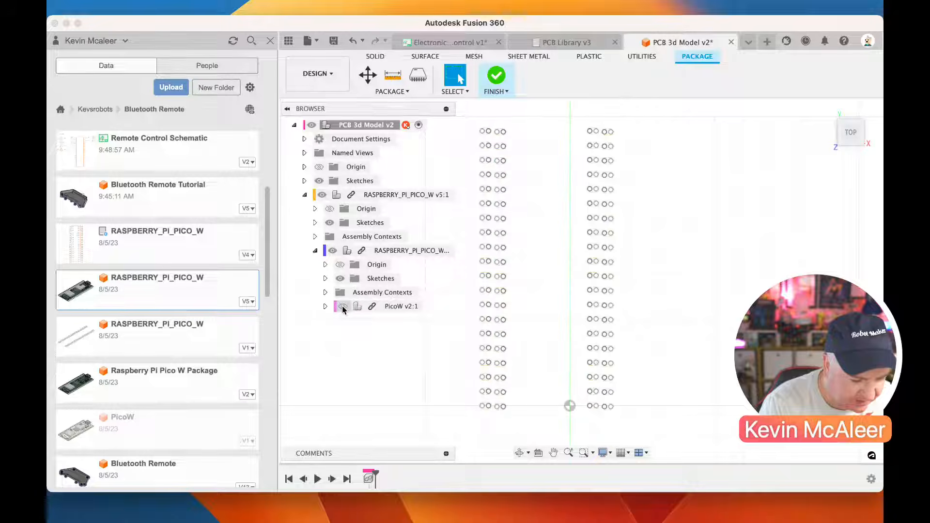
Finish editing the package and hide the project data
{"action": "left_click", "coordinate": [325, 293]}
{"action": "left_click", "coordinate": [325, 292]}
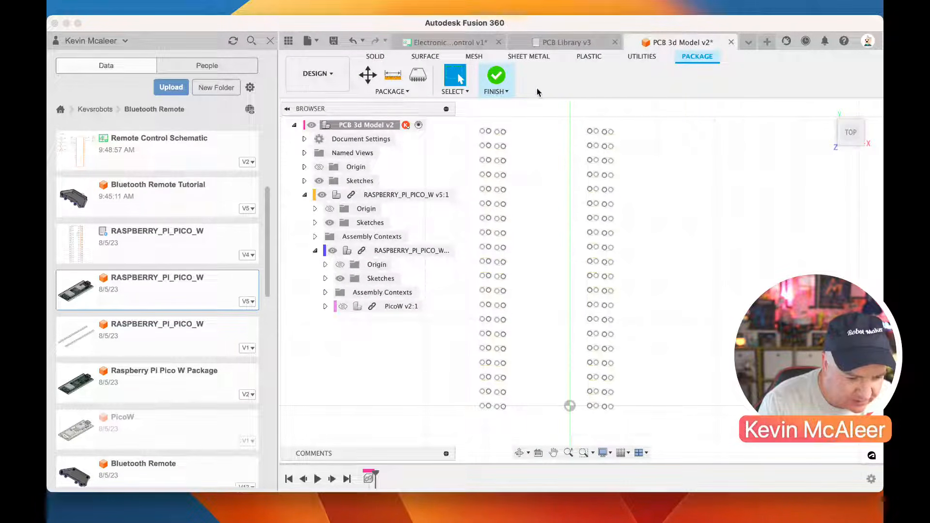
{"action": "left_click", "coordinate": [501, 82]}
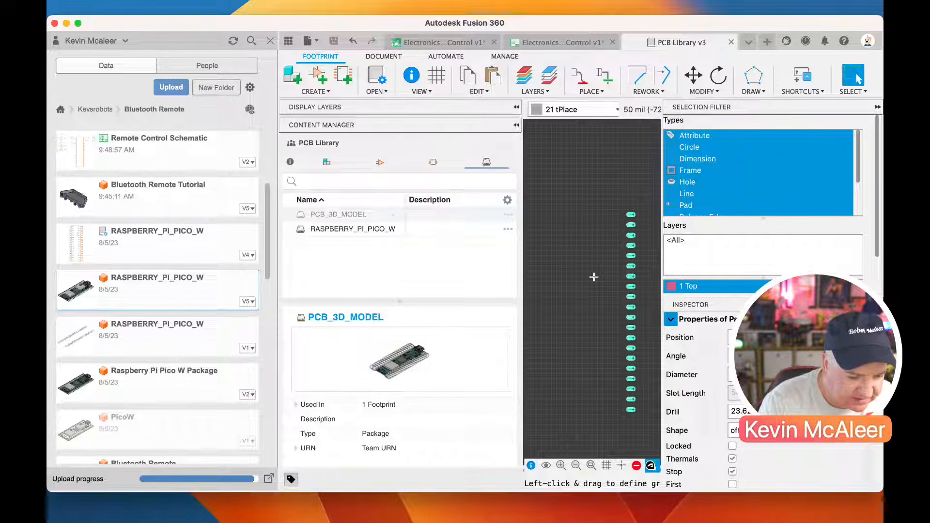
{"action": "left_click", "coordinate": [270, 40]}
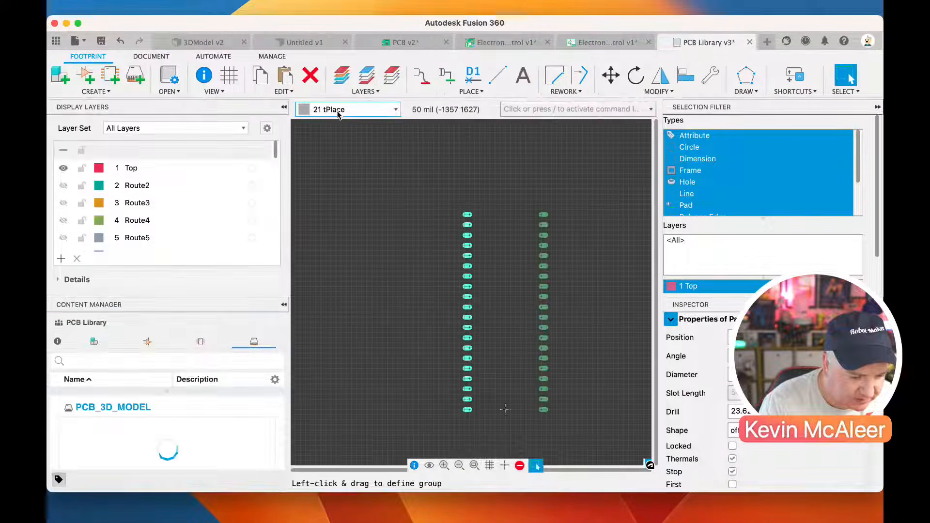
Move both pad columns of the RASPBERRY_PI_PICO_W footprint outward by about 50 mil each
{"action": "left_click_drag", "start_coordinate": [439, 189], "coordinate": [462, 408]}
{"action": "key", "text": "m"}
{"action": "key", "text": "Escape"}
{"action": "left_click_drag", "start_coordinate": [528, 205], "coordinate": [549, 410]}
{"action": "key", "text": "m"}
{"action": "key", "text": "Escape"}
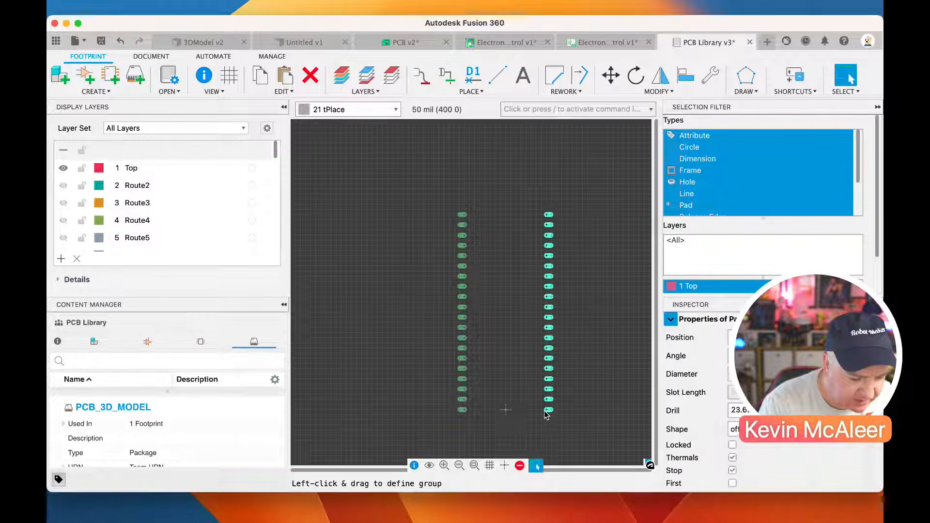
Save the PCB Library as a new version and collapse the display layers list
{"action": "left_click", "coordinate": [101, 40]}
{"action": "left_click", "coordinate": [464, 270]}
{"action": "left_click", "coordinate": [268, 107]}
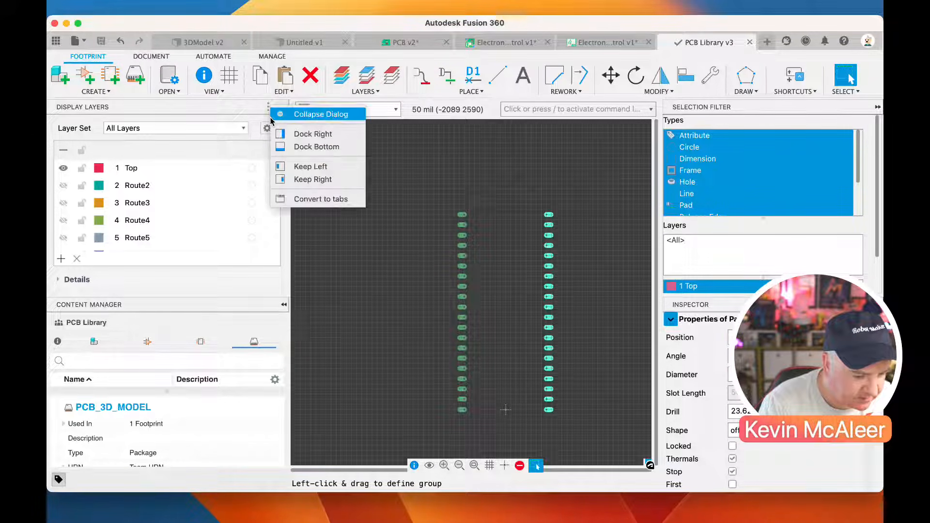
{"action": "left_click", "coordinate": [288, 113]}
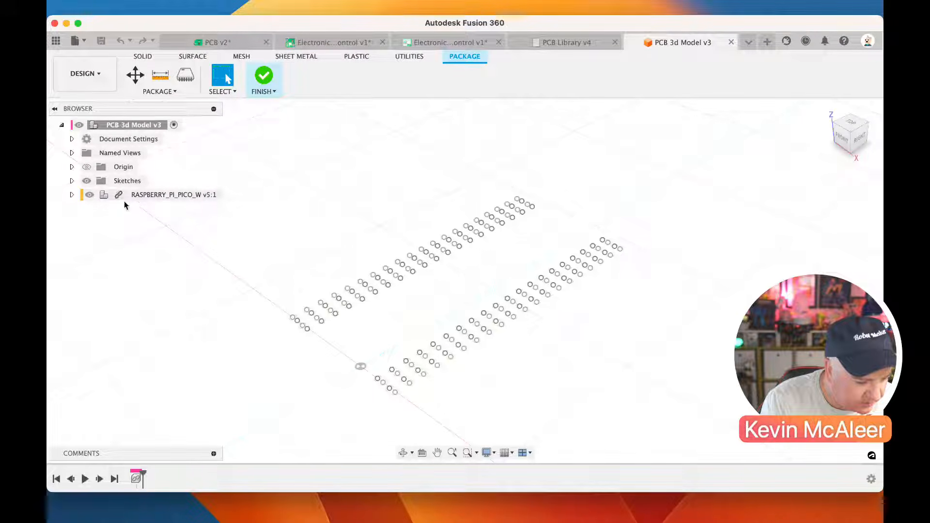
Show the nested PicoW component in the package, check its pin holes from above and finish the package
{"action": "left_click", "coordinate": [72, 195]}
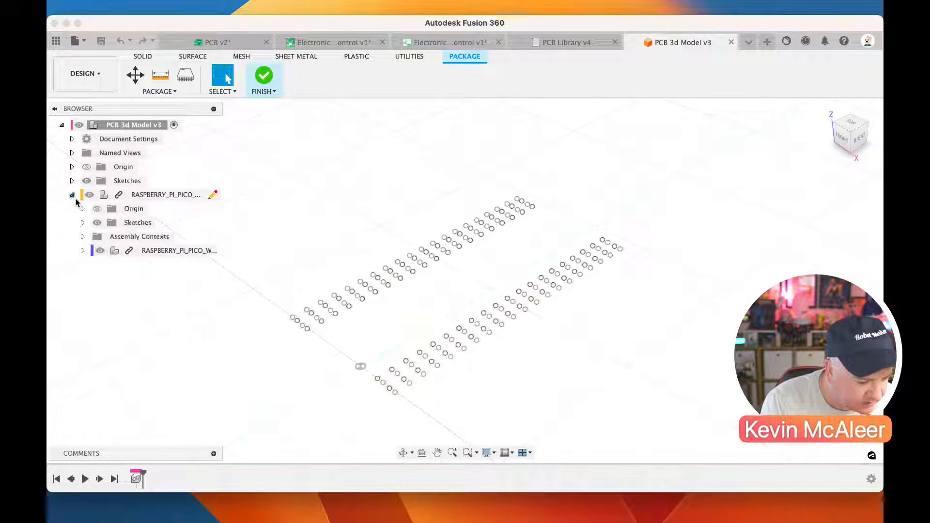
{"action": "left_click", "coordinate": [83, 250]}
{"action": "left_click", "coordinate": [110, 306]}
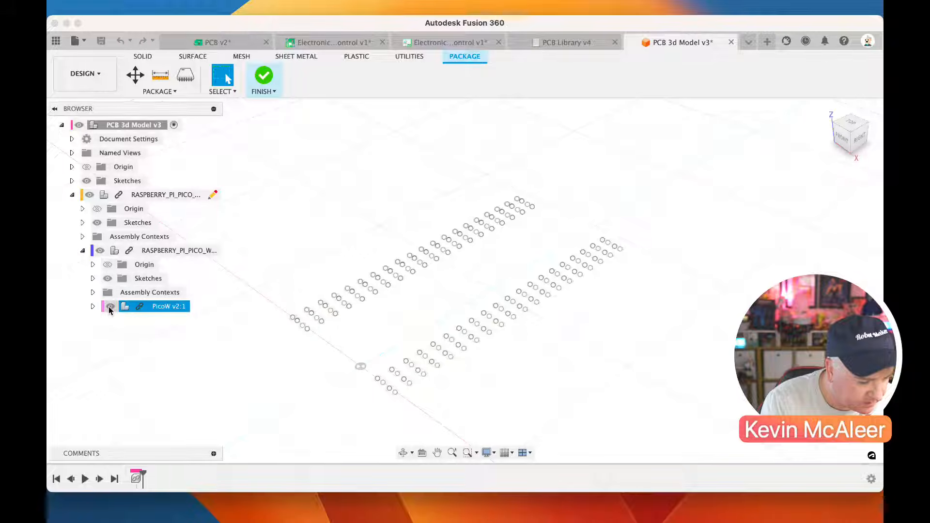
{"action": "left_click", "coordinate": [850, 123]}
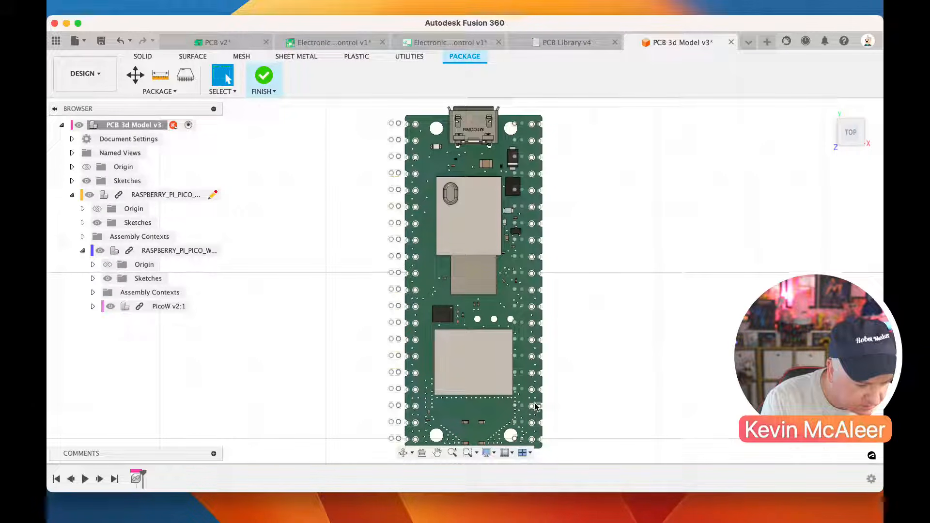
{"action": "left_click", "coordinate": [265, 80]}
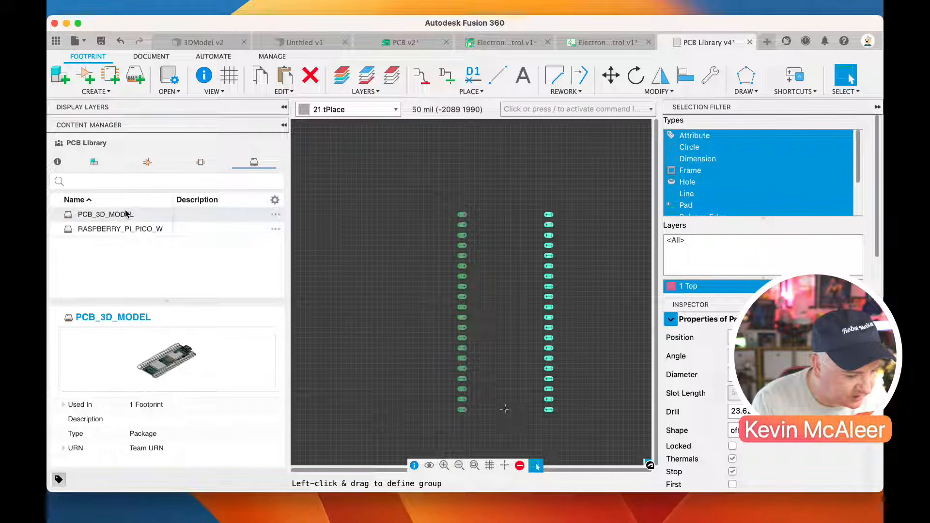
Look through the library's footprints, symbols and packages, and open the RASPBERRY_PI_PICO_W component for editing
{"action": "left_click", "coordinate": [200, 162]}
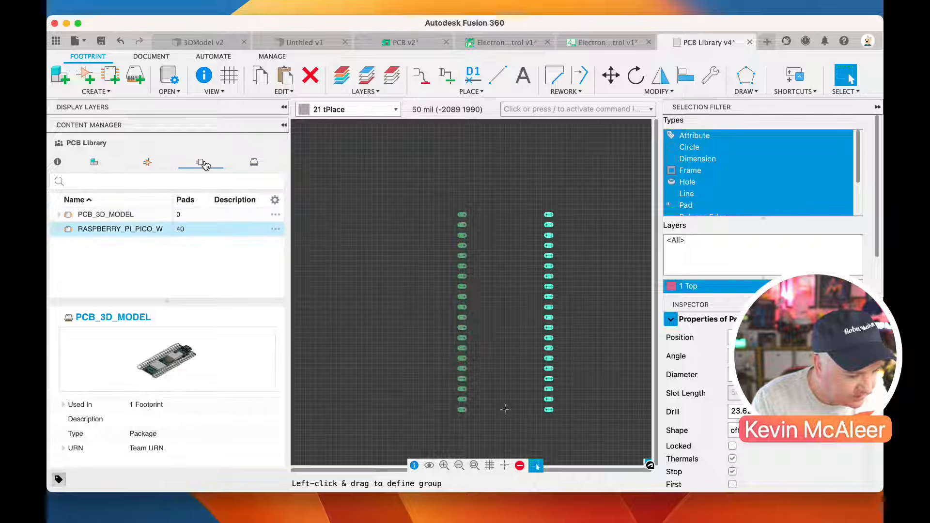
{"action": "left_click", "coordinate": [147, 162]}
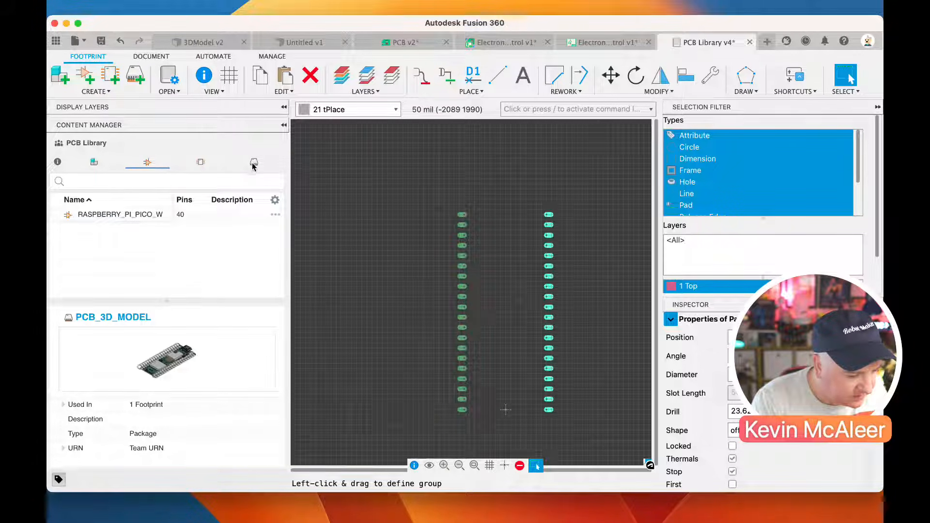
{"action": "left_click", "coordinate": [254, 162]}
{"action": "left_click", "coordinate": [93, 163]}
{"action": "double_click", "coordinate": [109, 215]}
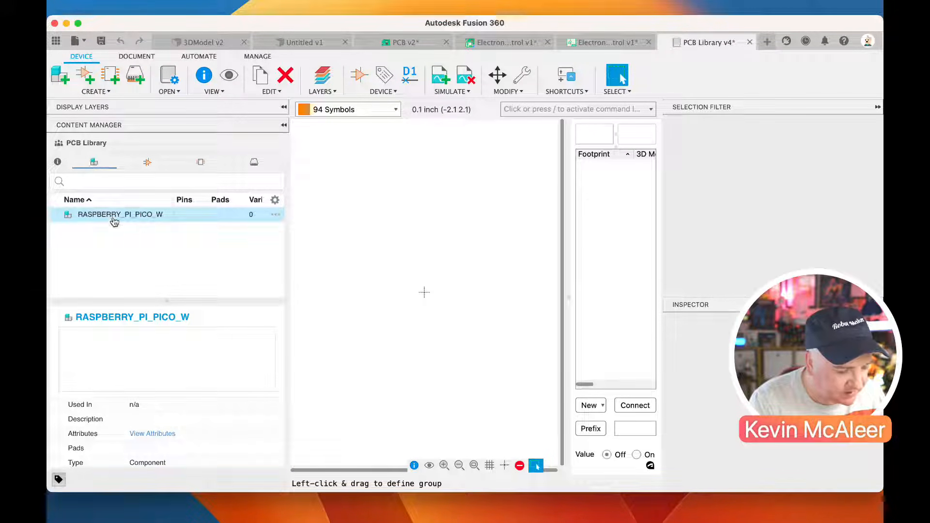
Place one RASPBERRY_PI_PICO_W symbol around the origin of the component and expand the component's entry in the library
{"action": "left_click", "coordinate": [359, 75]}
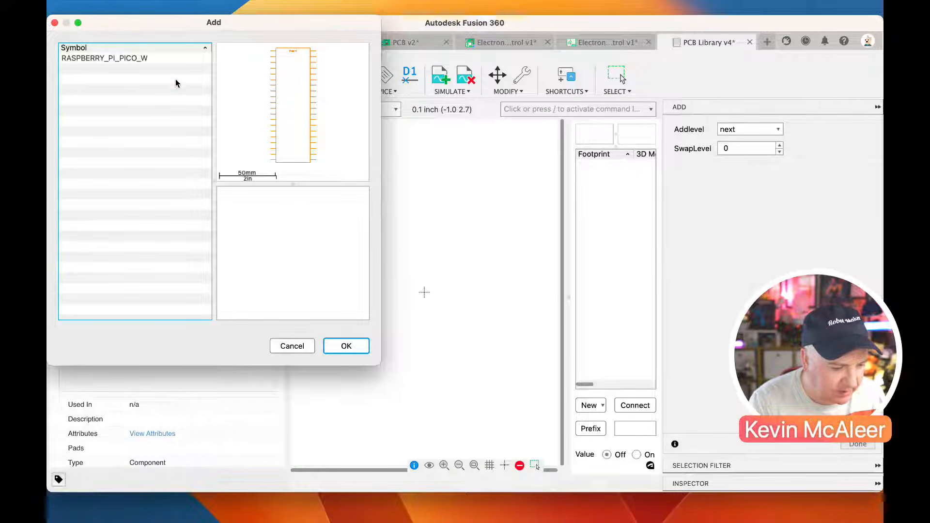
{"action": "left_click", "coordinate": [161, 58]}
{"action": "left_click", "coordinate": [346, 346]}
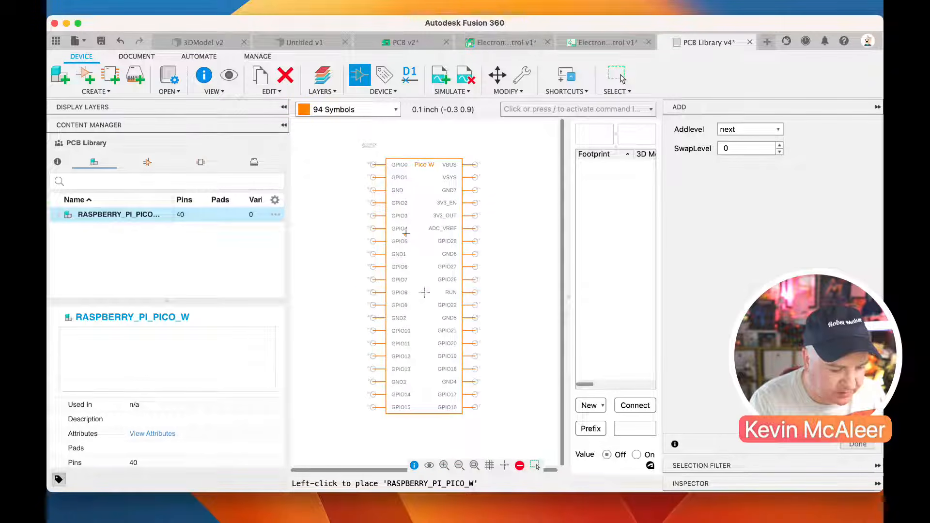
{"action": "left_click", "coordinate": [426, 265]}
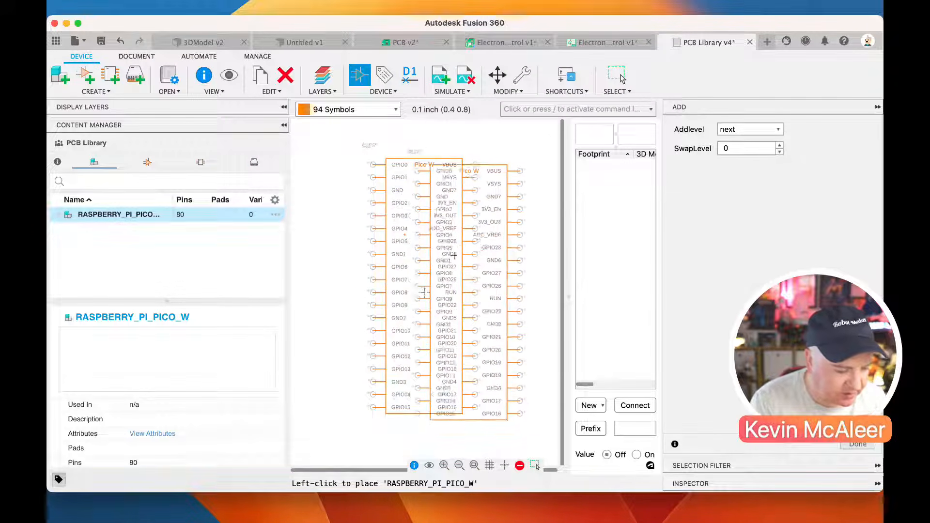
{"action": "key", "text": "Escape"}
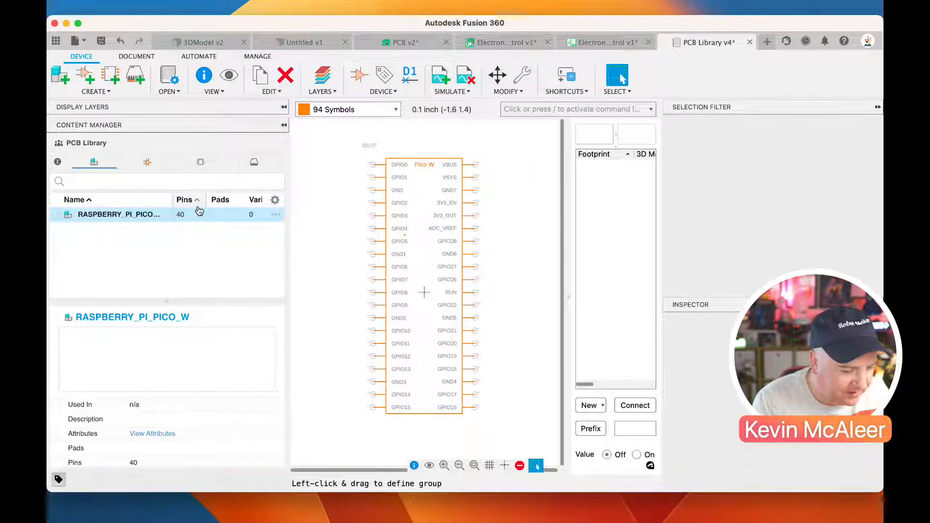
{"action": "left_click", "coordinate": [60, 214]}
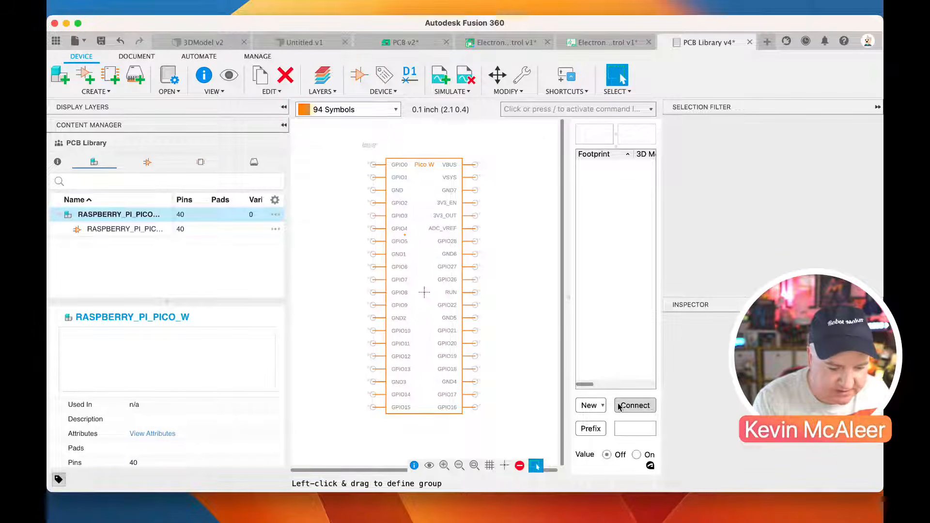
Add the local 40-contact RASPBERRY_PI_PICO_W package as a variant of the component
{"action": "left_click", "coordinate": [602, 406]}
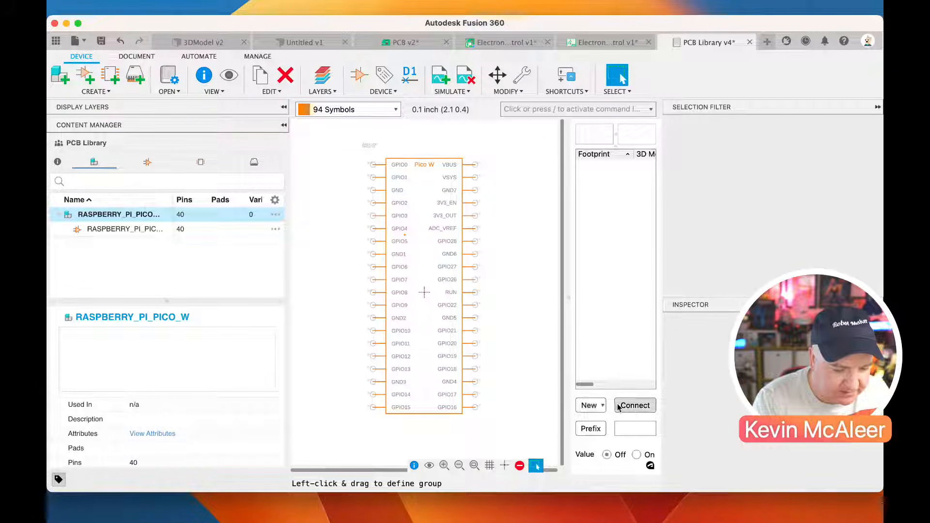
{"action": "left_click", "coordinate": [633, 405]}
{"action": "left_click", "coordinate": [593, 405]}
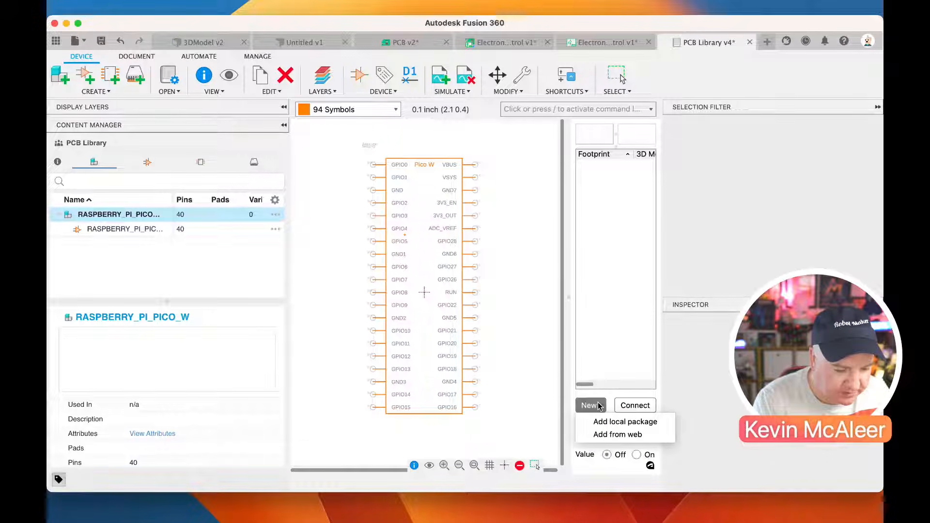
{"action": "left_click", "coordinate": [600, 421]}
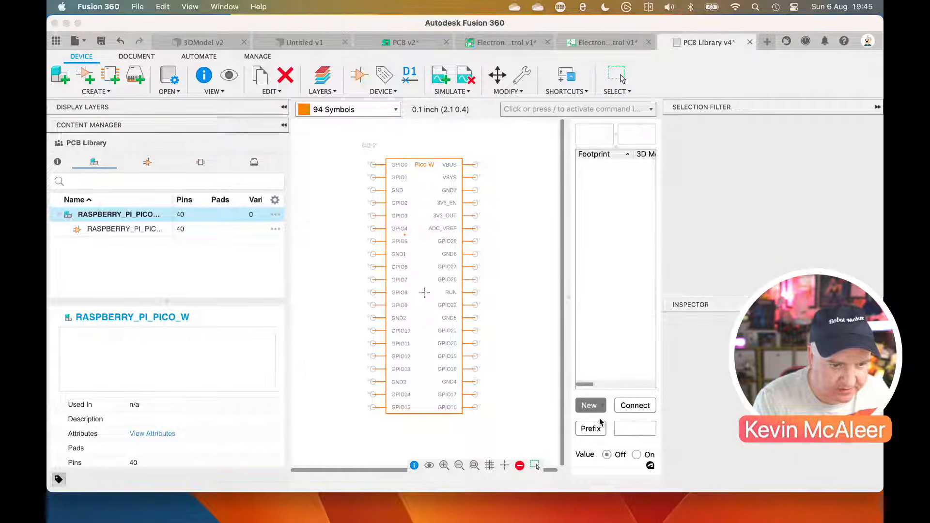
{"action": "left_click", "coordinate": [450, 209]}
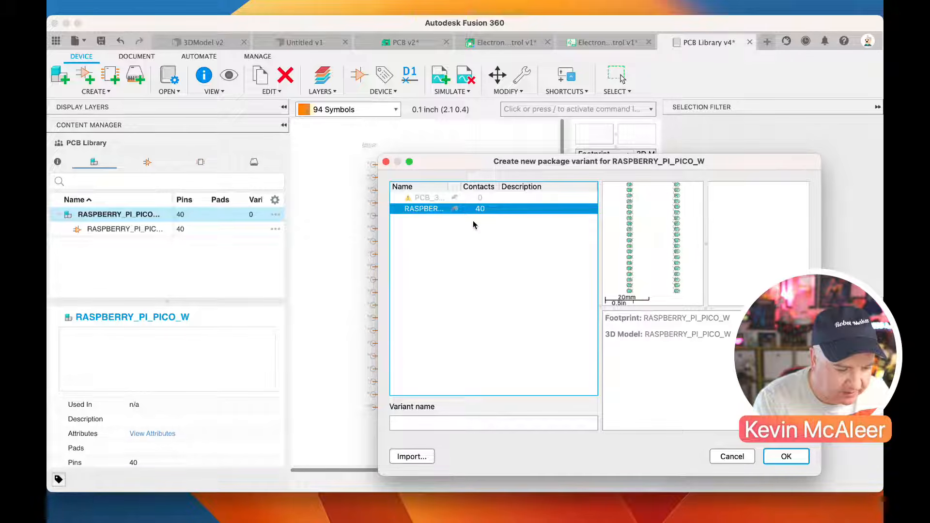
{"action": "left_click", "coordinate": [785, 457]}
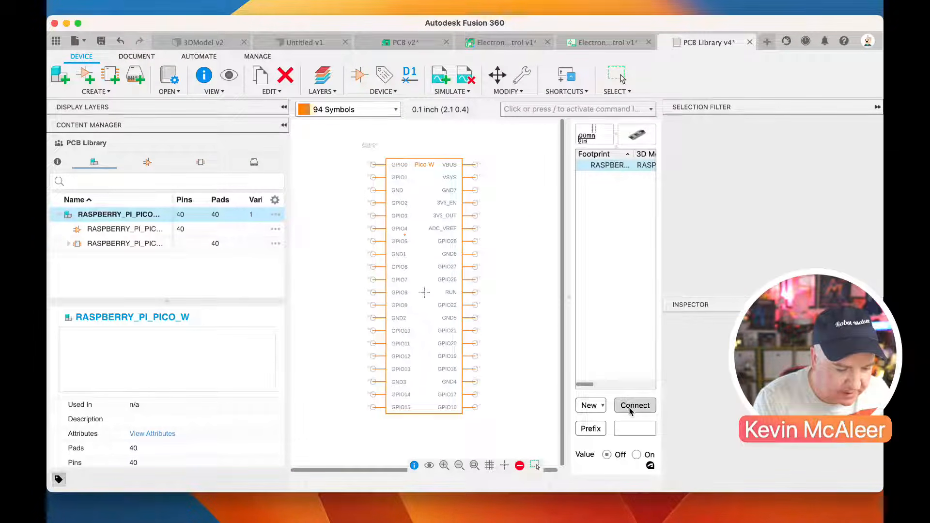
Start the component's pin-to-pad mapping and connect VBUS to P$40, VSYS to P$39 and RUN to P$30
{"action": "left_click", "coordinate": [634, 407]}
{"action": "left_click_drag", "start_coordinate": [475, 241], "coordinate": [442, 149]}
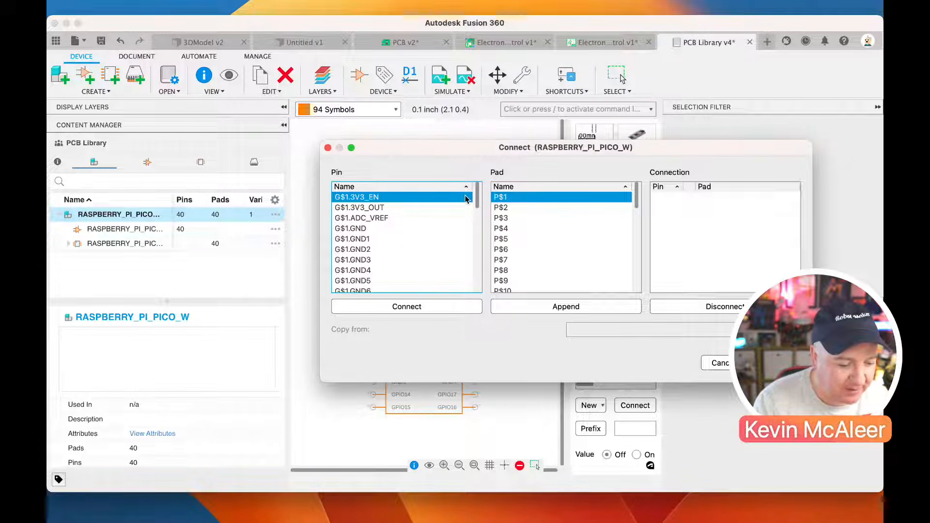
{"action": "left_click_drag", "start_coordinate": [636, 208], "coordinate": [628, 308]}
{"action": "left_click", "coordinate": [526, 288]}
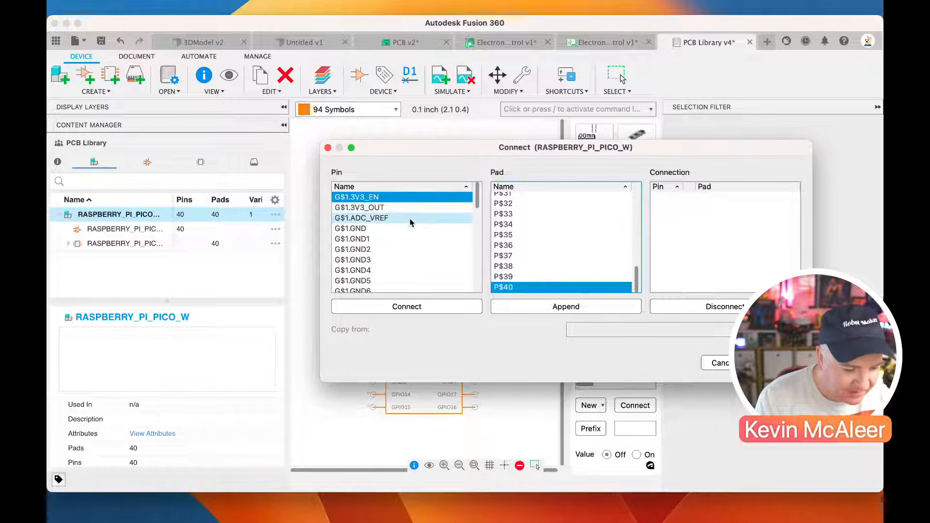
{"action": "left_click_drag", "start_coordinate": [477, 197], "coordinate": [475, 286]}
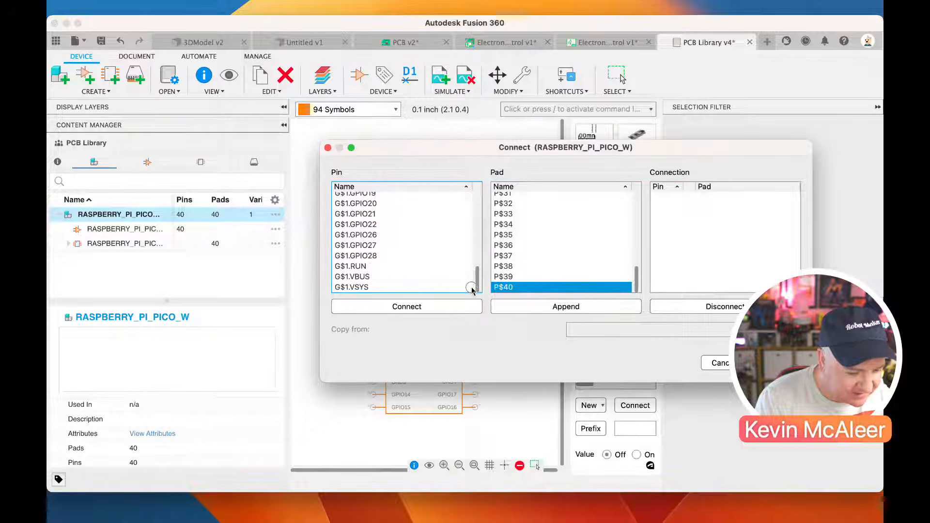
{"action": "left_click", "coordinate": [430, 277]}
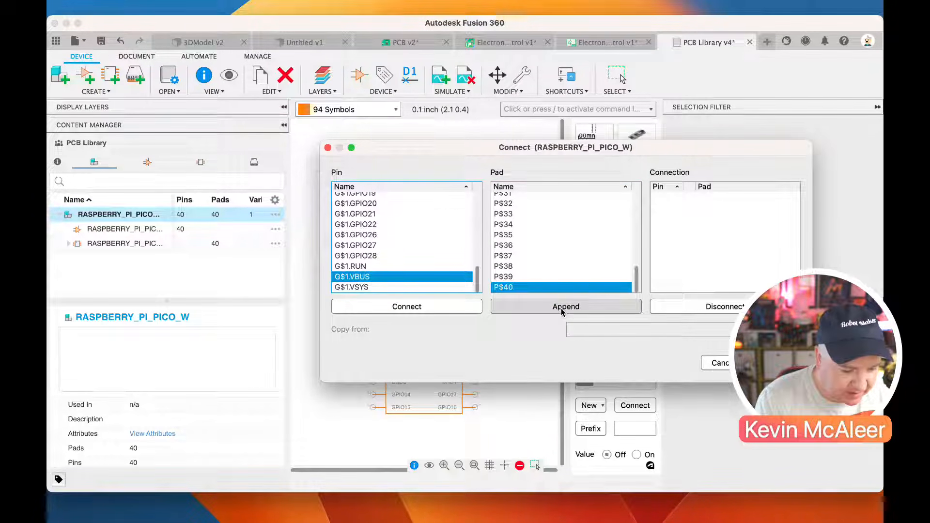
{"action": "left_click", "coordinate": [453, 310]}
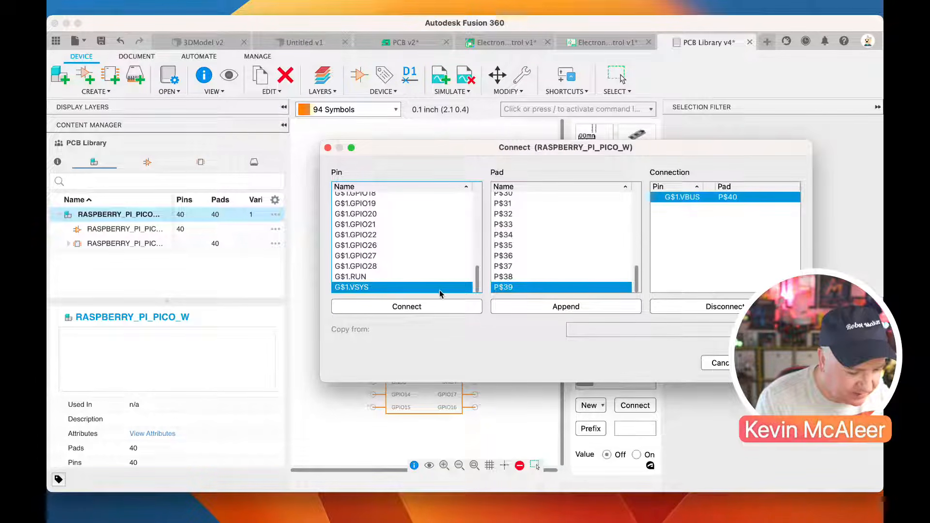
{"action": "left_click", "coordinate": [422, 308]}
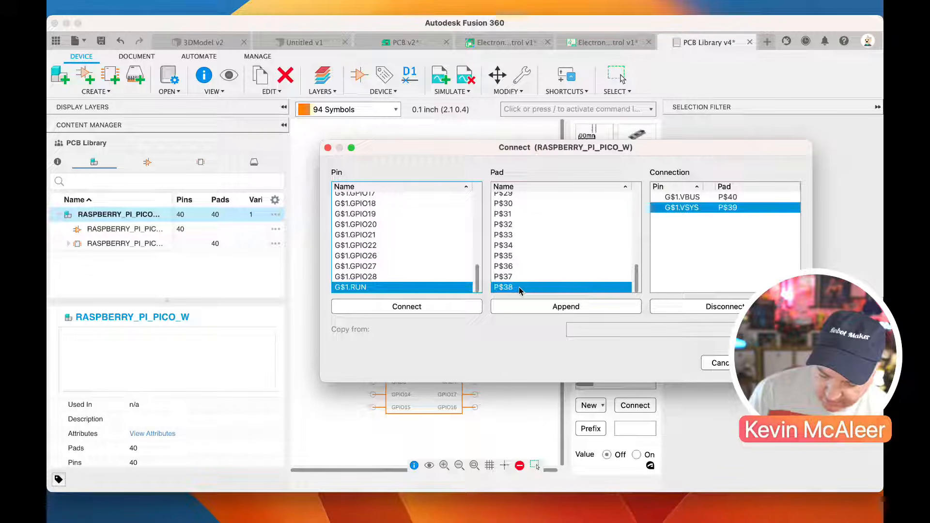
{"action": "left_click", "coordinate": [519, 206]}
{"action": "left_click", "coordinate": [439, 310]}
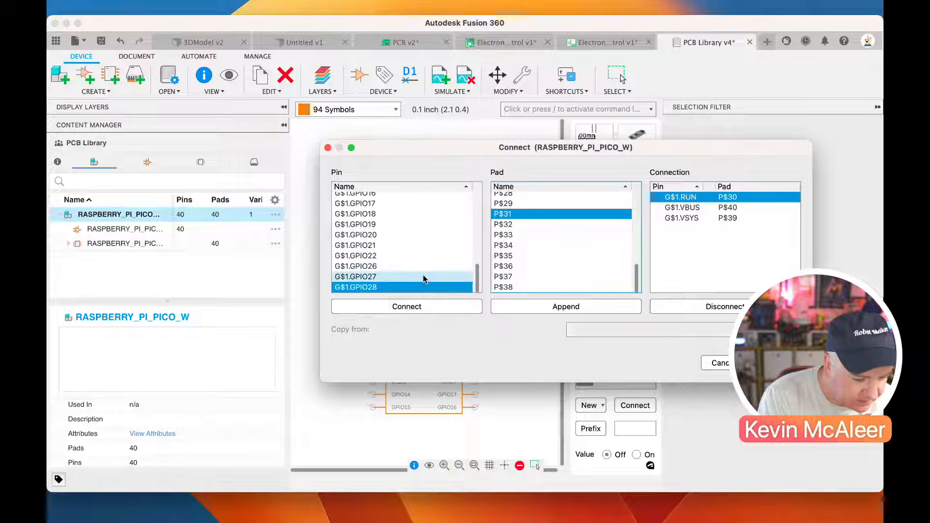
Connect the GND pin to pad P$3 and GND1 to pad P$8
{"action": "left_click_drag", "start_coordinate": [480, 277], "coordinate": [484, 199]}
{"action": "left_click", "coordinate": [441, 223]}
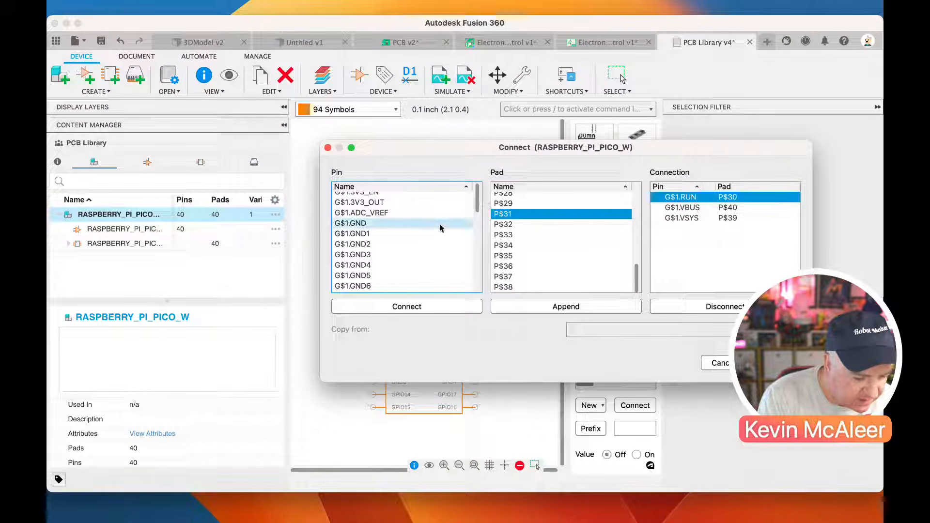
{"action": "left_click_drag", "start_coordinate": [637, 279], "coordinate": [641, 203]}
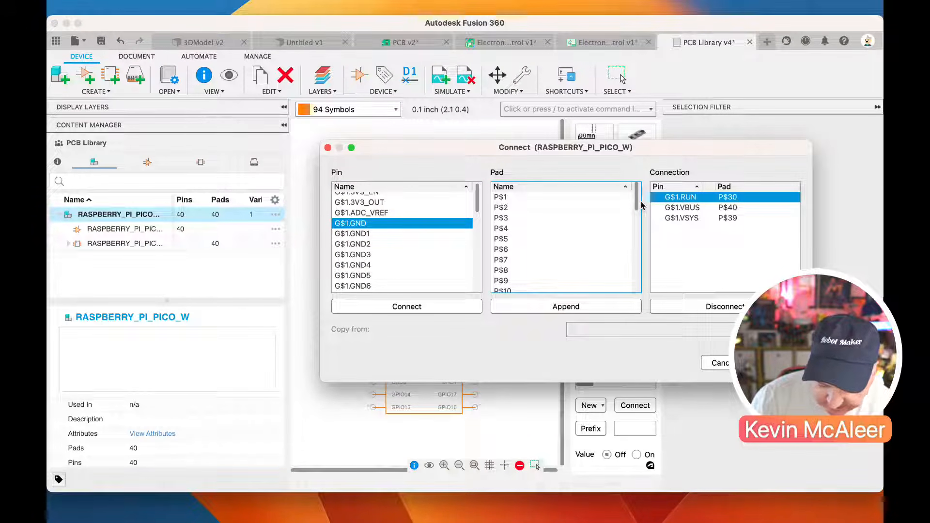
{"action": "left_click", "coordinate": [569, 219]}
{"action": "left_click", "coordinate": [406, 306]}
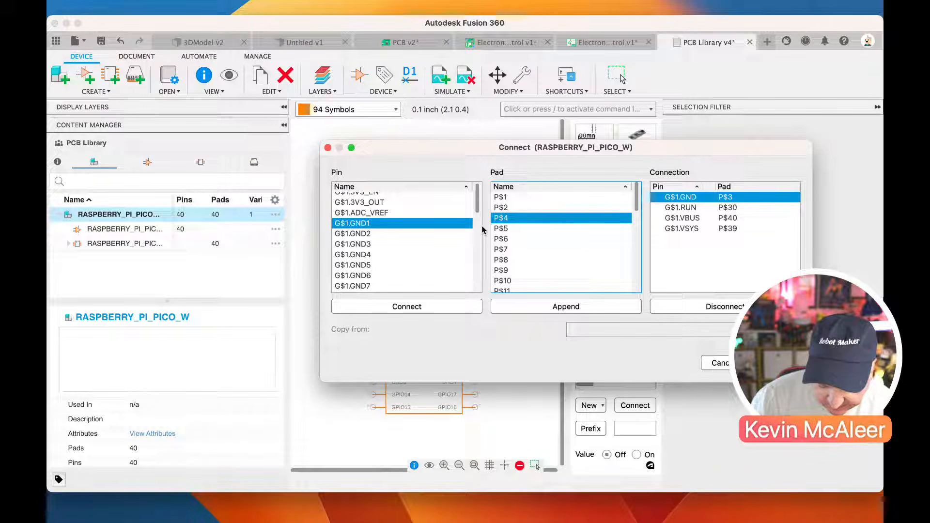
{"action": "left_click", "coordinate": [518, 260]}
{"action": "left_click", "coordinate": [407, 306]}
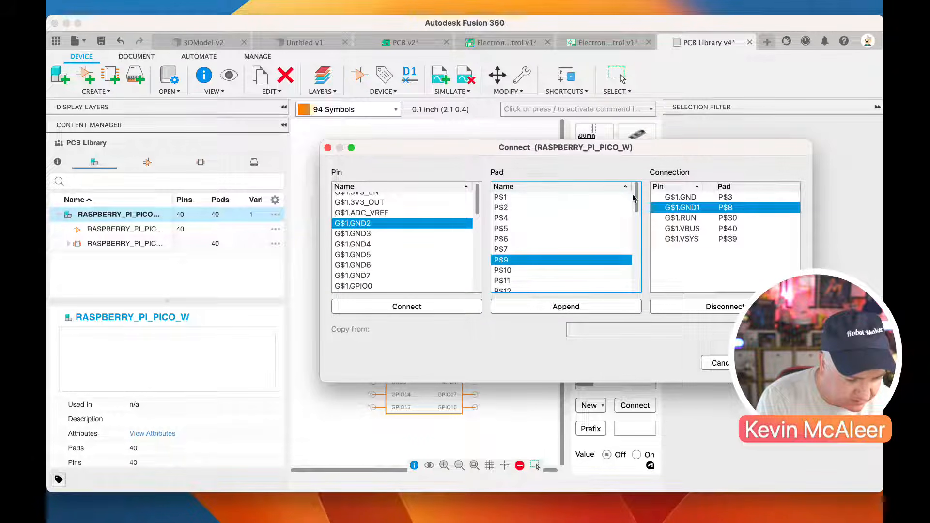
Connect the GND2 pin to pad P$13 and GND3 to pad P$18
{"action": "scroll", "coordinate": [628, 199], "scroll_direction": "down", "scroll_amount": 3}
{"action": "left_click", "coordinate": [544, 227]}
{"action": "left_click", "coordinate": [470, 305]}
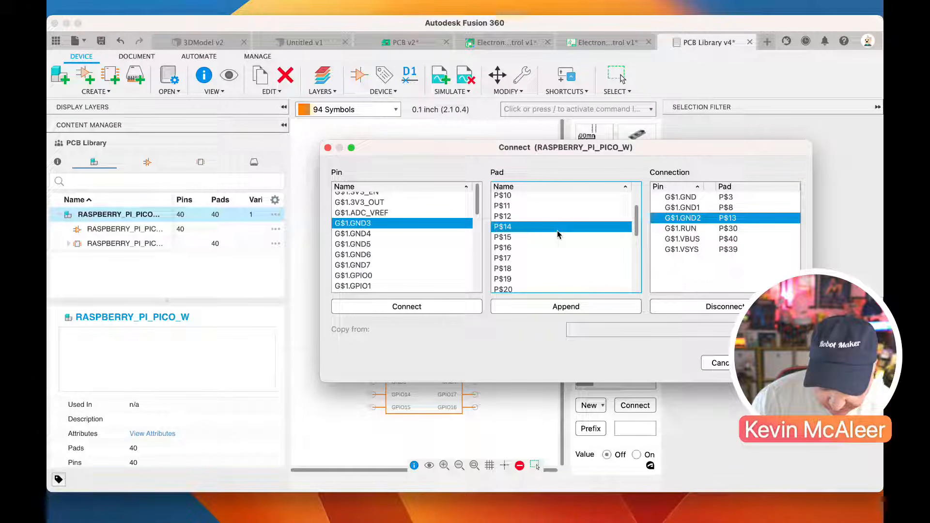
{"action": "left_click", "coordinate": [530, 258]}
{"action": "left_click", "coordinate": [528, 268]}
{"action": "left_click", "coordinate": [440, 304]}
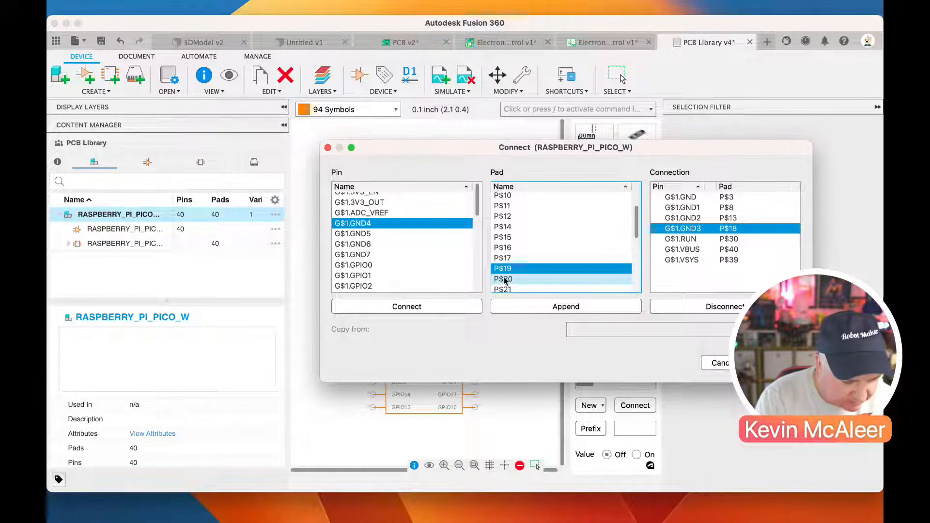
Connect the GND4 pin to pad P$23 and GND5 to pad P$28
{"action": "scroll", "coordinate": [581, 243], "scroll_direction": "down", "scroll_amount": 2}
{"action": "left_click", "coordinate": [551, 287]}
{"action": "left_click", "coordinate": [423, 305]}
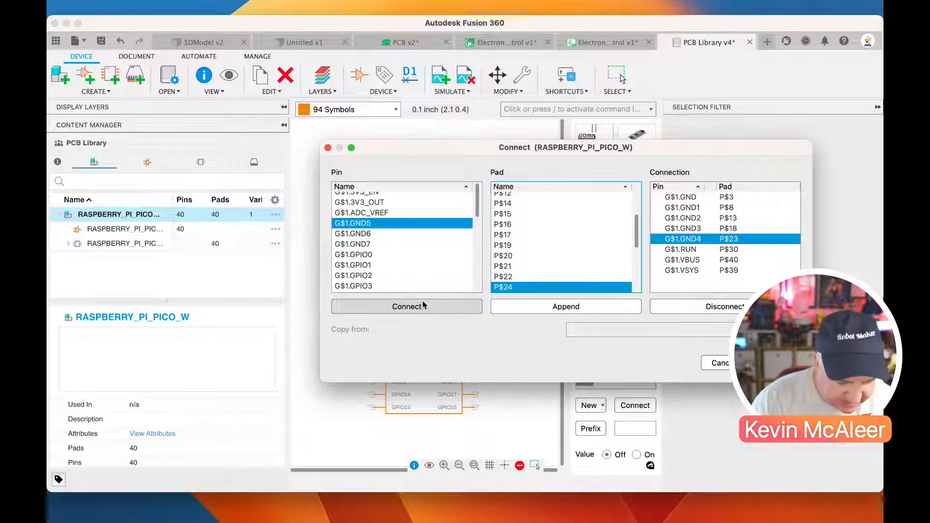
{"action": "scroll", "coordinate": [494, 252], "scroll_direction": "down", "scroll_amount": 3}
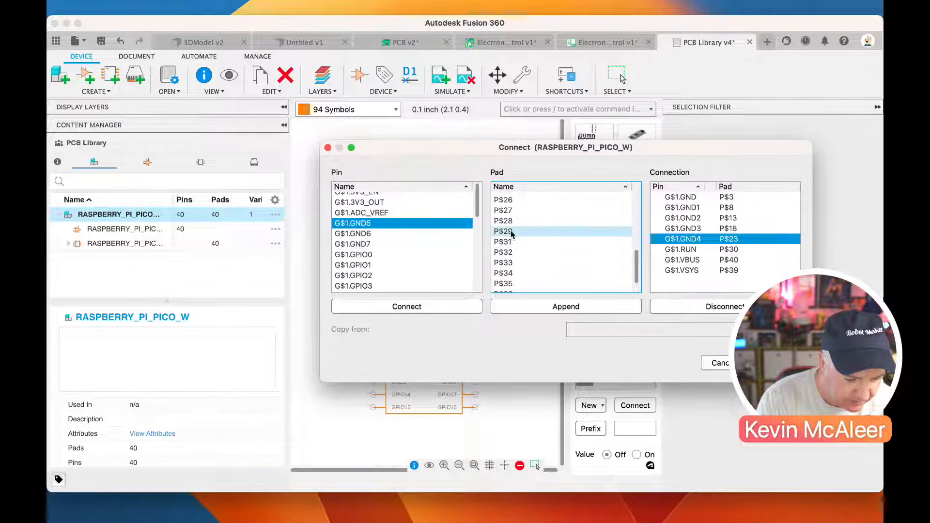
{"action": "left_click", "coordinate": [503, 221]}
{"action": "left_click", "coordinate": [407, 306]}
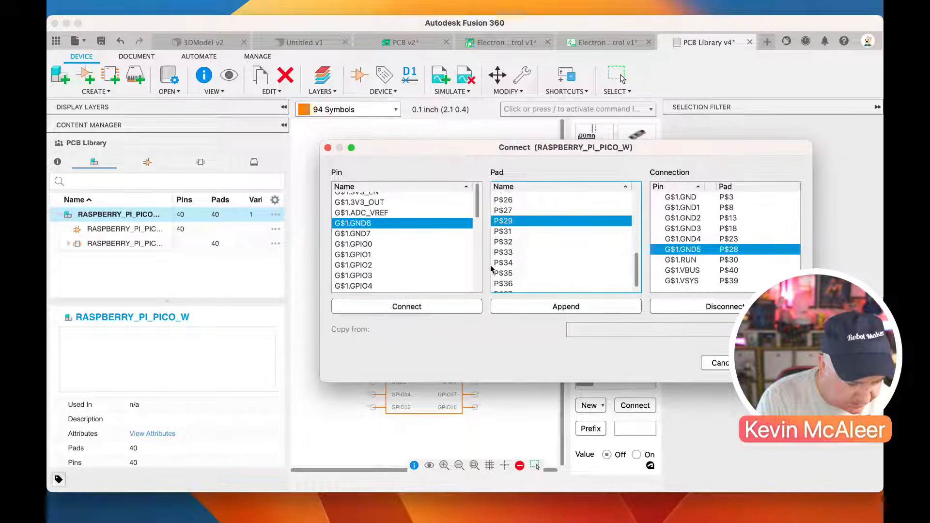
Connect the GND6 pin to pad P$33 and GND7 to pad P$38
{"action": "left_click", "coordinate": [504, 252]}
{"action": "left_click", "coordinate": [407, 310]}
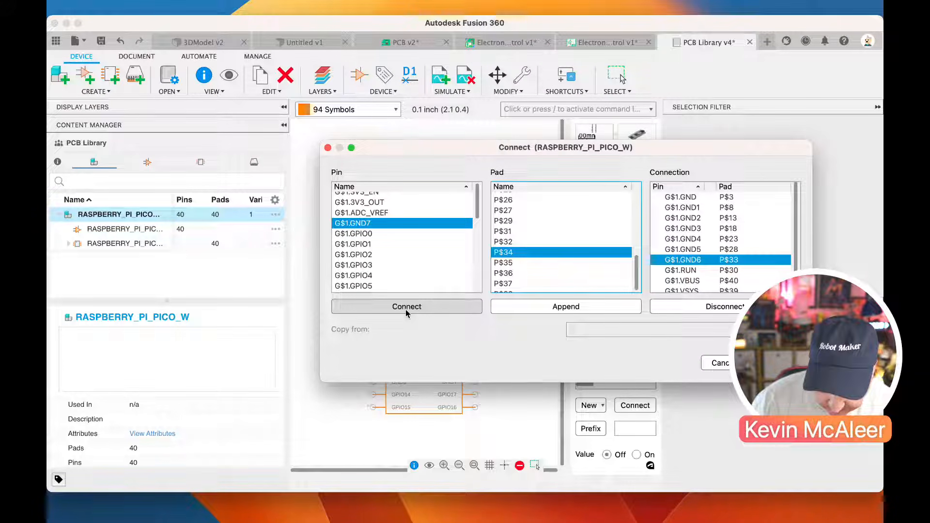
{"action": "scroll", "coordinate": [533, 290], "scroll_direction": "down", "scroll_amount": 1}
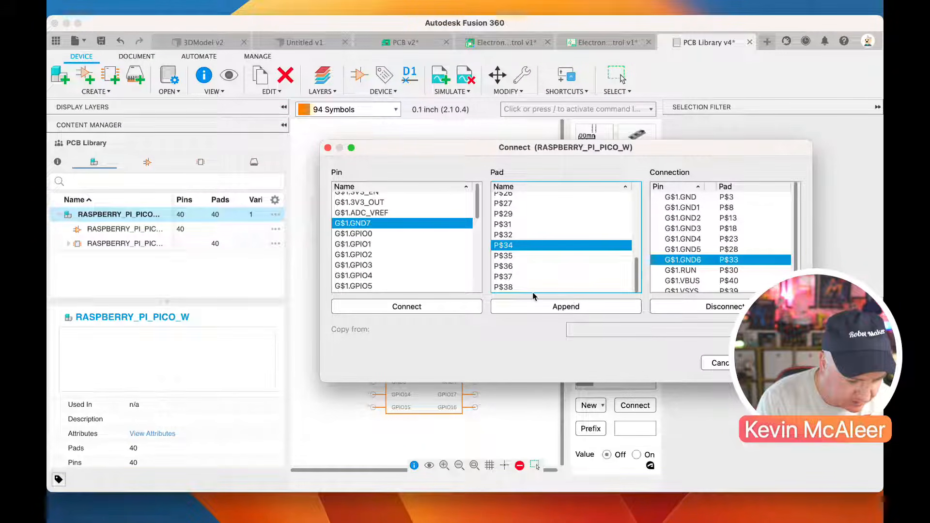
{"action": "left_click", "coordinate": [533, 288]}
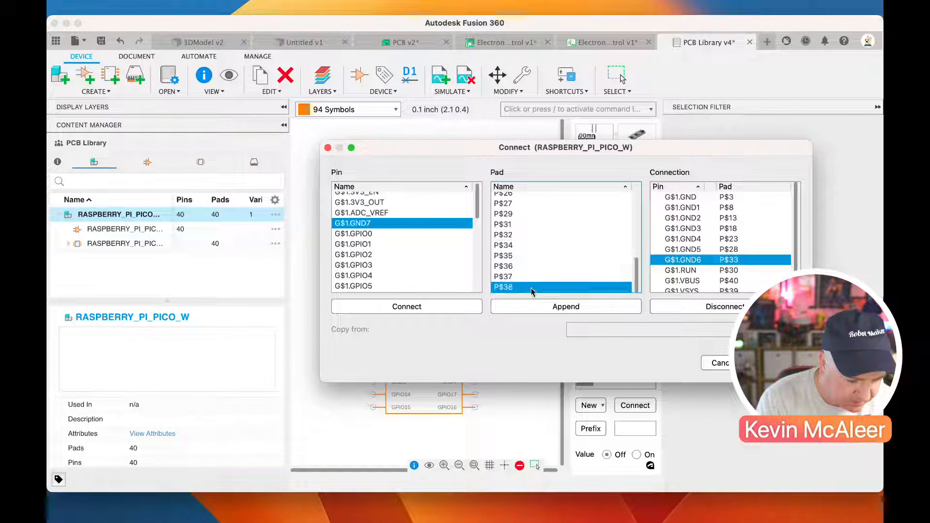
{"action": "left_click", "coordinate": [465, 309]}
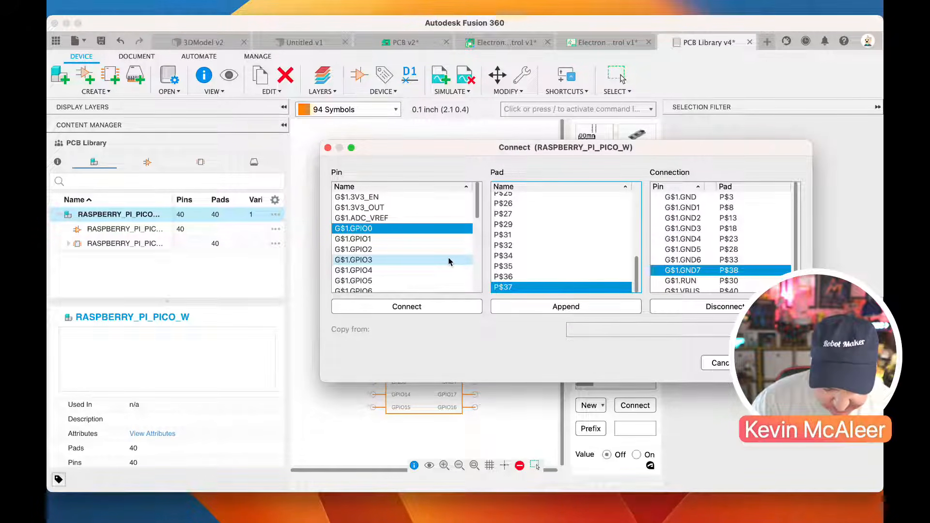
Connect 3V3_EN to pad P$37, 3V3_OUT to P$36 and ADC_VREF to P$35
{"action": "left_click", "coordinate": [411, 199]}
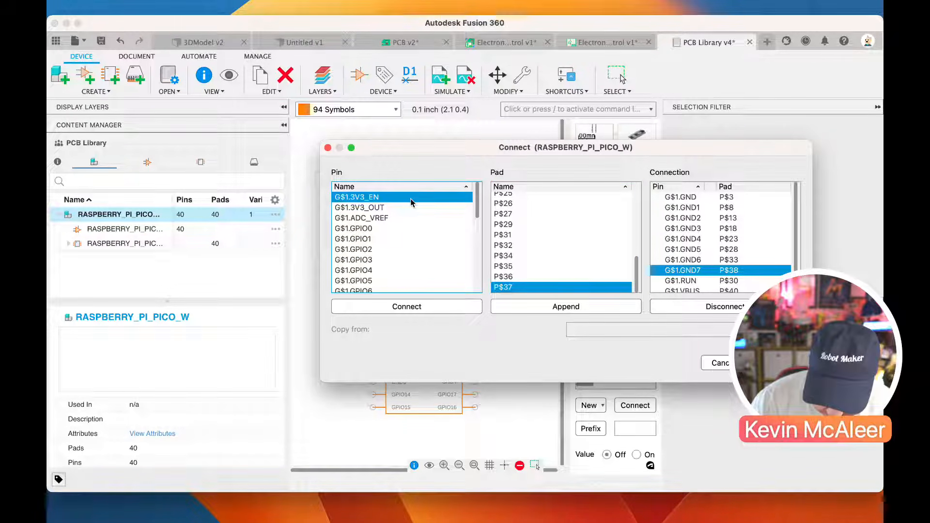
{"action": "left_click", "coordinate": [414, 307]}
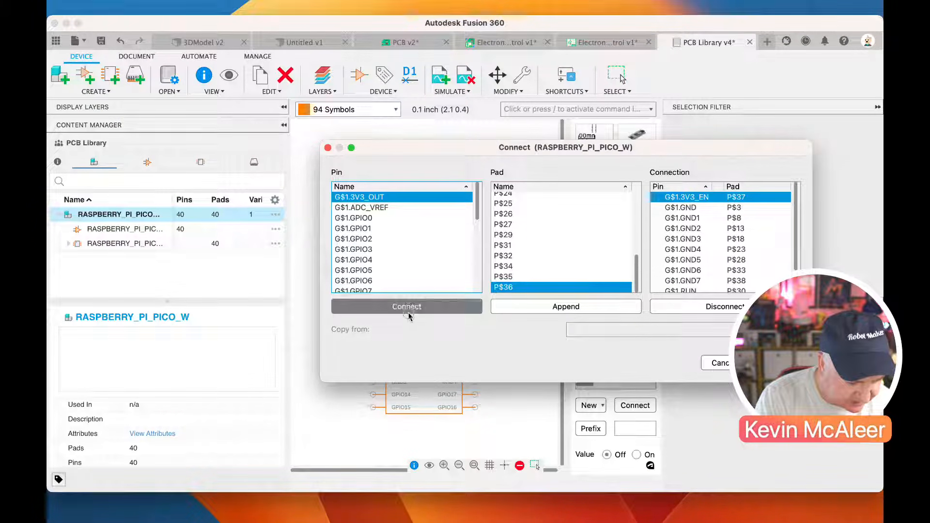
{"action": "left_click", "coordinate": [408, 312]}
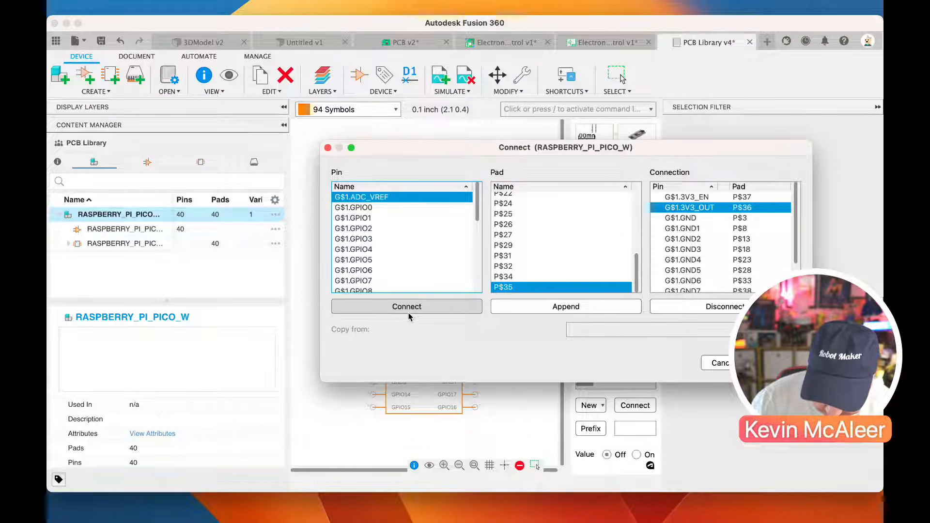
{"action": "left_click", "coordinate": [408, 307]}
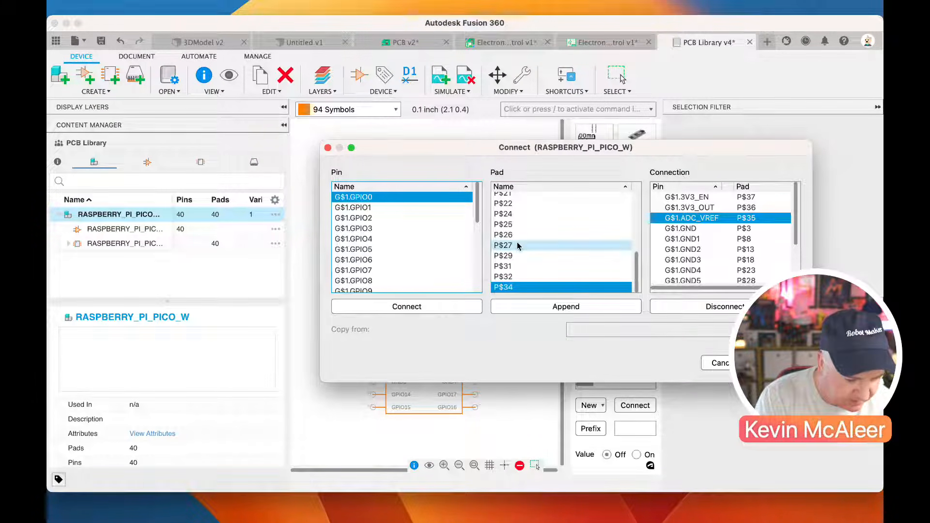
Connect all GPIO pins to the remaining pads in ascending order, from GPIO0 on P$1 to GPIO28 on P$34
{"action": "scroll", "coordinate": [518, 242], "scroll_direction": "up", "scroll_amount": 5}
{"action": "left_click", "coordinate": [523, 197]}
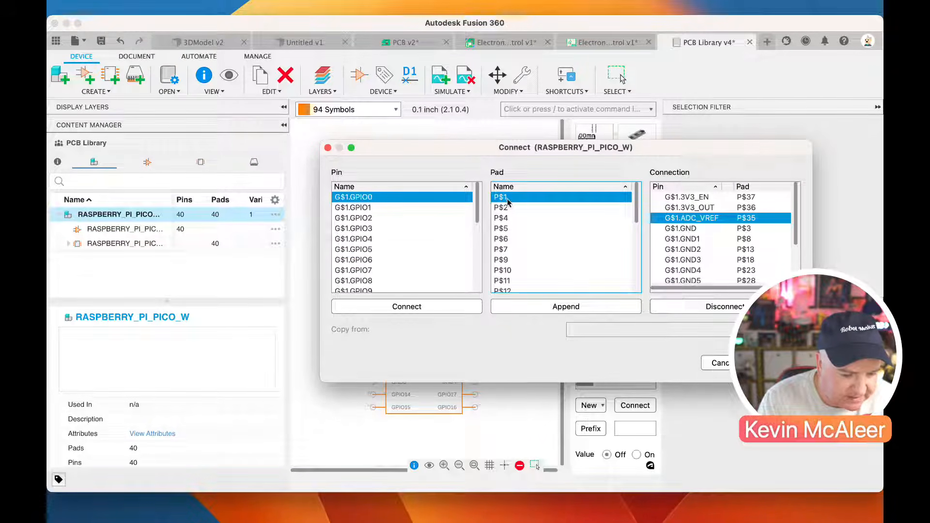
{"action": "left_click", "coordinate": [395, 307]}
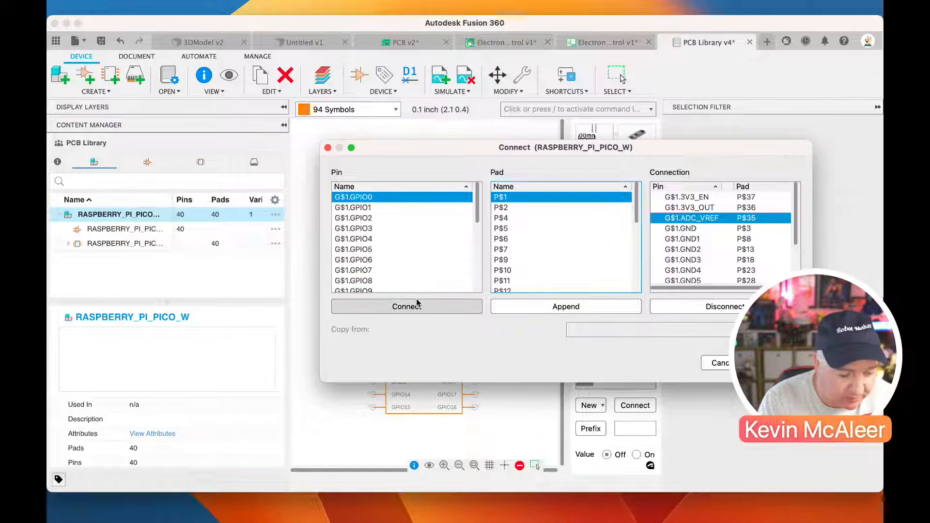
{"action": "left_click", "coordinate": [415, 306]}
{"action": "left_click", "coordinate": [415, 306]}
{"action": "left_click", "coordinate": [416, 307]}
{"action": "left_click", "coordinate": [415, 306]}
{"action": "left_click", "coordinate": [415, 306]}
{"action": "left_click", "coordinate": [415, 306]}
{"action": "left_click", "coordinate": [415, 306]}
{"action": "left_click", "coordinate": [415, 306]}
{"action": "left_click", "coordinate": [415, 306]}
{"action": "left_click", "coordinate": [415, 306]}
{"action": "left_click", "coordinate": [415, 307]}
{"action": "left_click", "coordinate": [415, 307]}
{"action": "left_click", "coordinate": [415, 306]}
{"action": "left_click", "coordinate": [415, 306]}
{"action": "left_click", "coordinate": [416, 306]}
{"action": "left_click", "coordinate": [416, 306]}
{"action": "left_click", "coordinate": [415, 306]}
{"action": "left_click", "coordinate": [415, 306]}
{"action": "left_click", "coordinate": [415, 306]}
{"action": "left_click", "coordinate": [415, 306]}
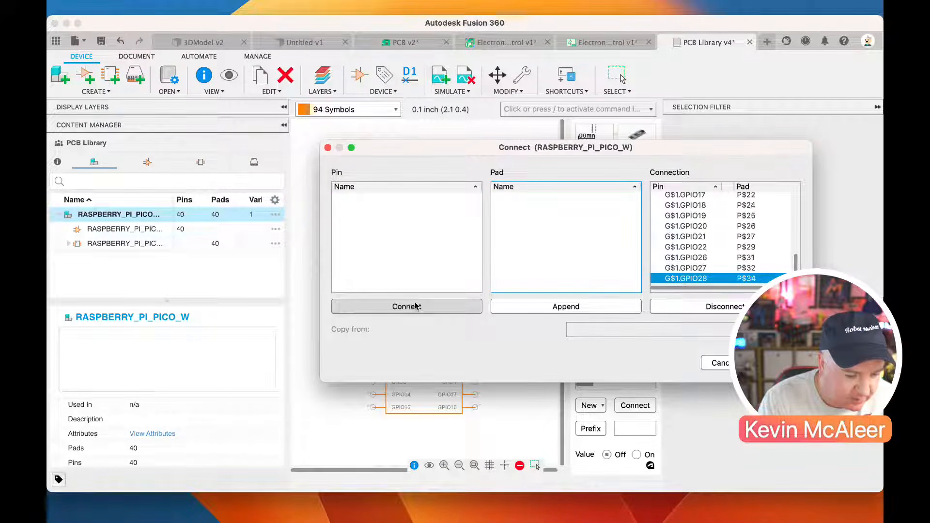
Accept the pin-to-pad connections and save the PCB Library as a new version with the description "User Saved"
{"action": "left_click", "coordinate": [776, 362]}
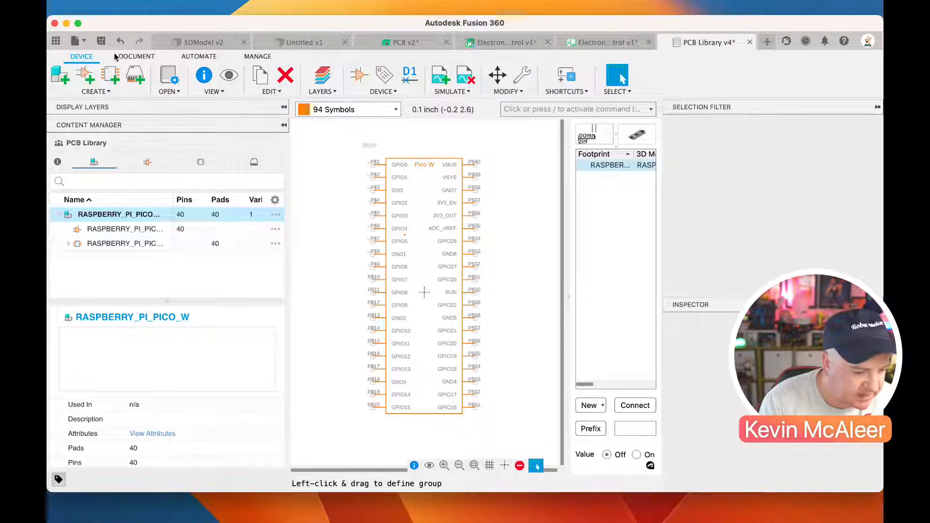
{"action": "left_click", "coordinate": [101, 41]}
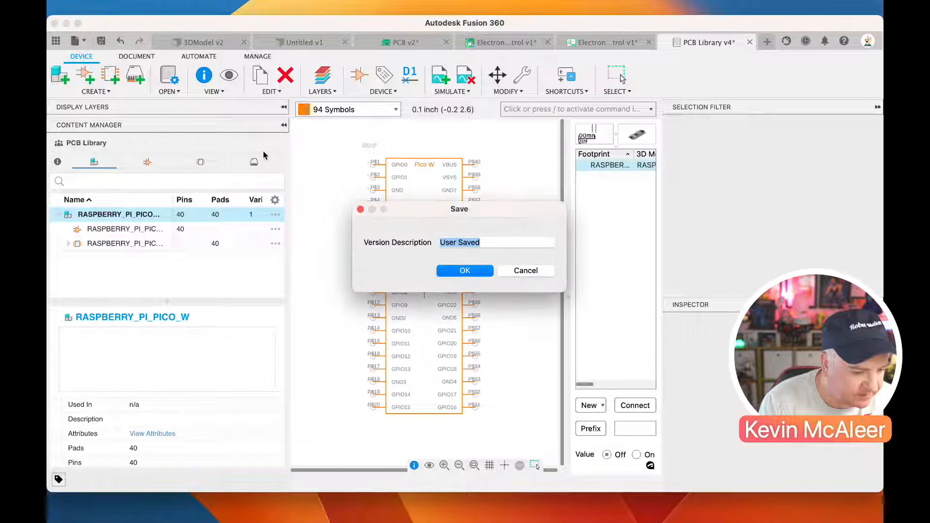
{"action": "left_click", "coordinate": [465, 271]}
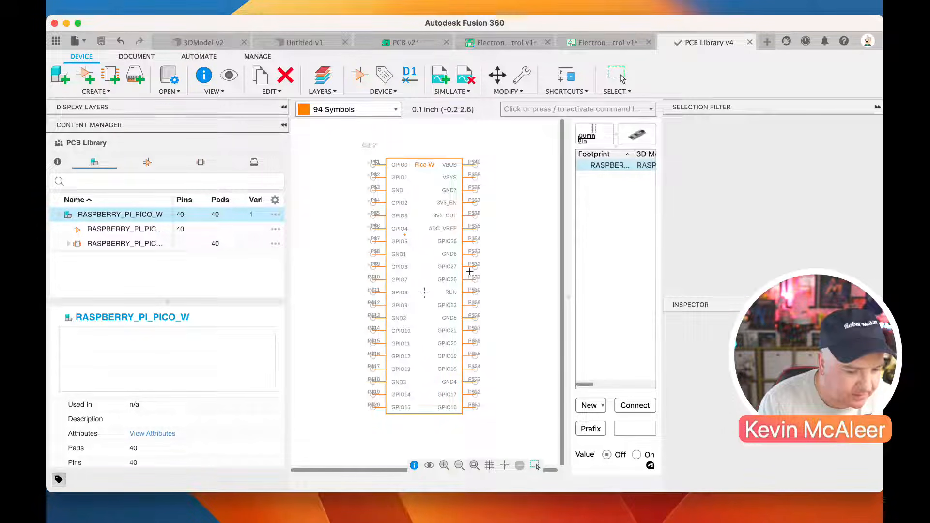
Close the PCB Library document and send the error report for the crash
{"action": "left_click", "coordinate": [749, 42]}
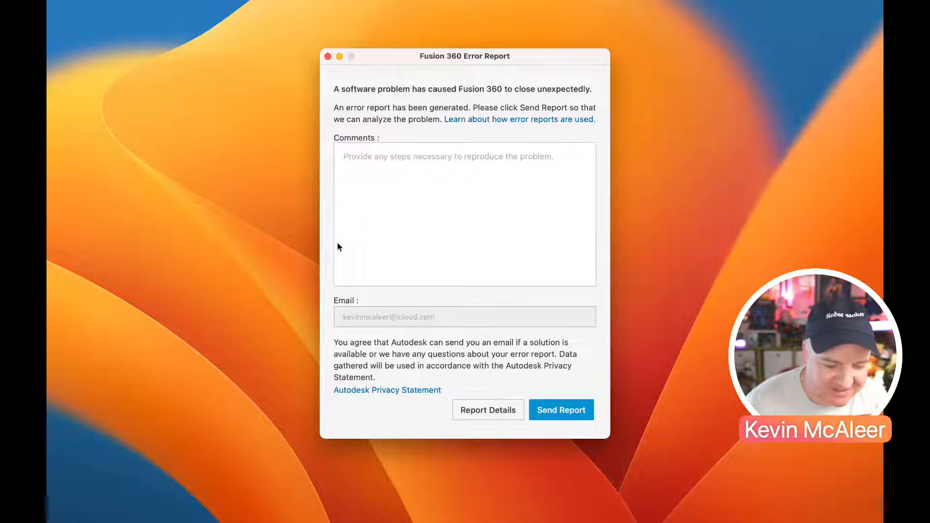
{"action": "left_click", "coordinate": [557, 409]}
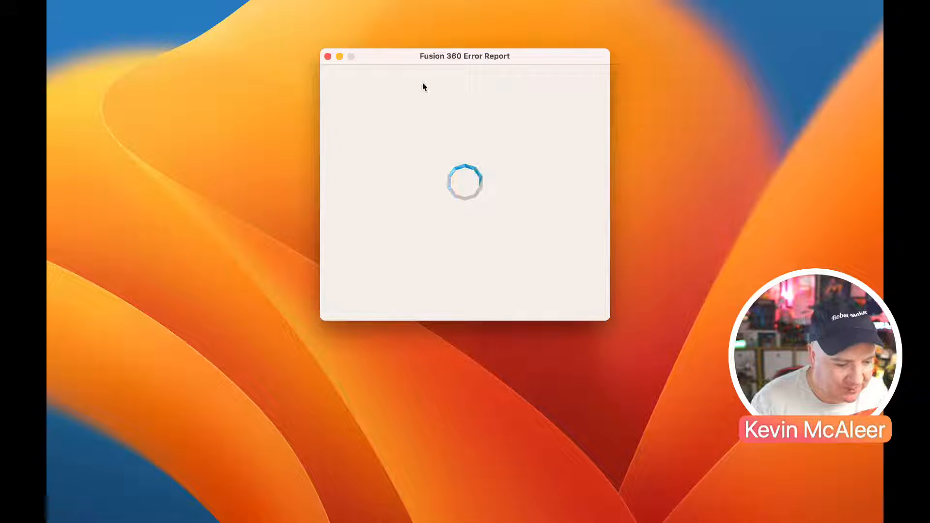
{"action": "left_click_drag", "start_coordinate": [408, 66], "coordinate": [406, 80]}
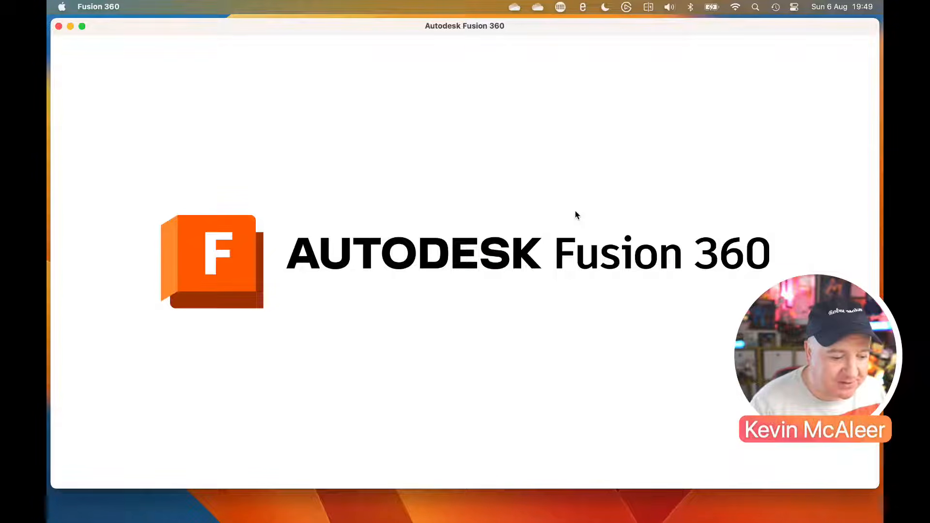
Enlarge the restarted program's window and open the recovery document for PCB v2.fbrd
{"action": "double_click", "coordinate": [527, 28]}
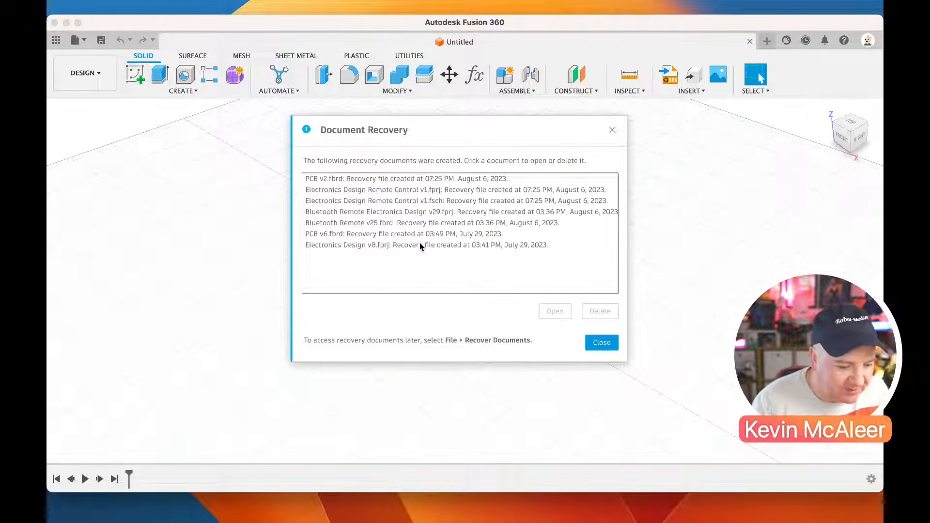
{"action": "left_click", "coordinate": [364, 179]}
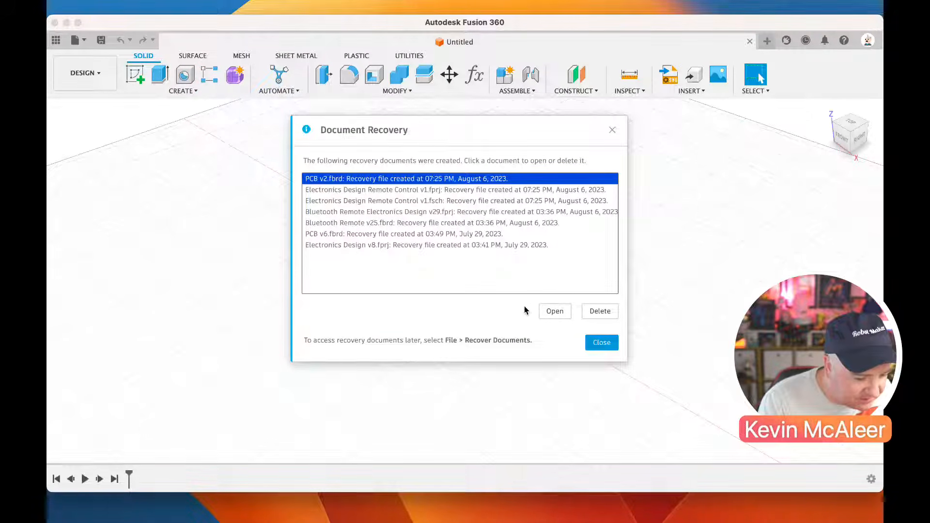
{"action": "left_click", "coordinate": [553, 318]}
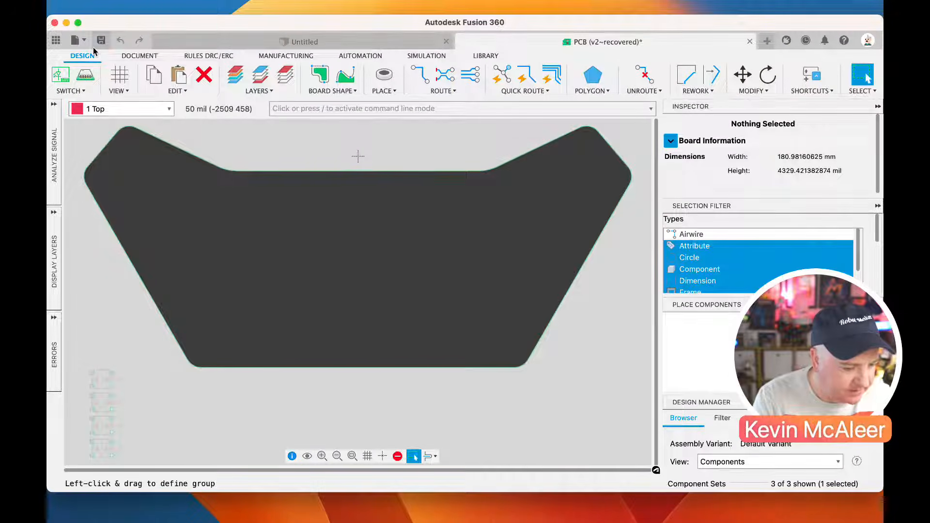
Open the Electronics Design Remote Control project from the PCB Livestream folder, accepting the recovery versions of the design and its schematic
{"action": "left_click", "coordinate": [78, 40]}
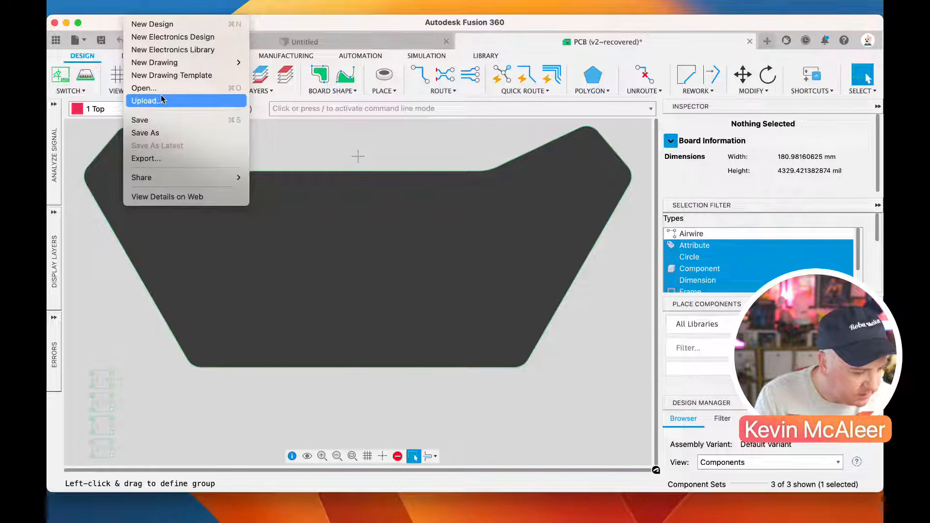
{"action": "mouse_move", "coordinate": [227, 66]}
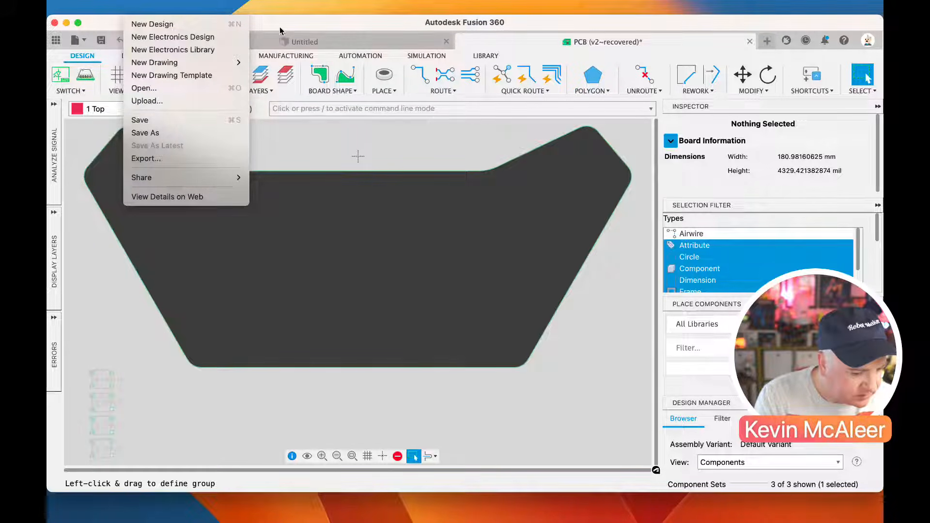
{"action": "left_click", "coordinate": [55, 44]}
{"action": "left_click", "coordinate": [55, 45]}
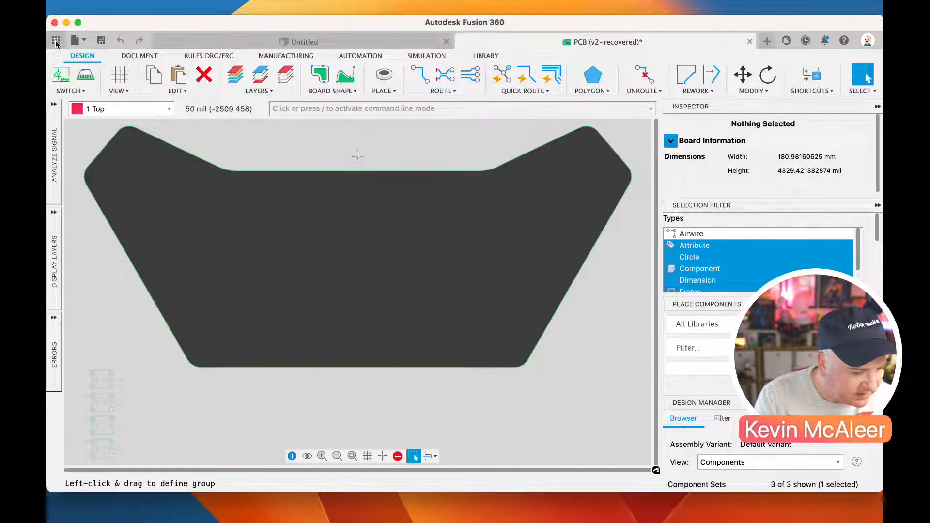
{"action": "left_click", "coordinate": [148, 158]}
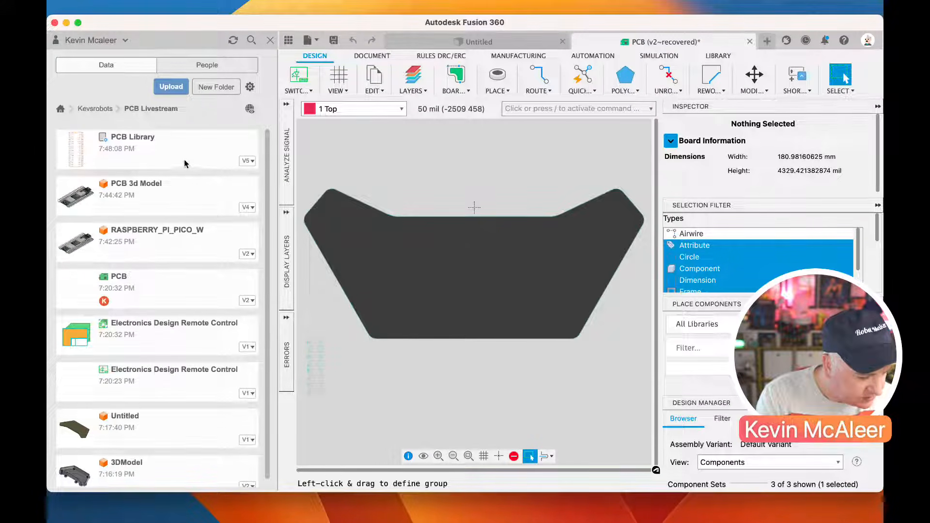
{"action": "double_click", "coordinate": [165, 334]}
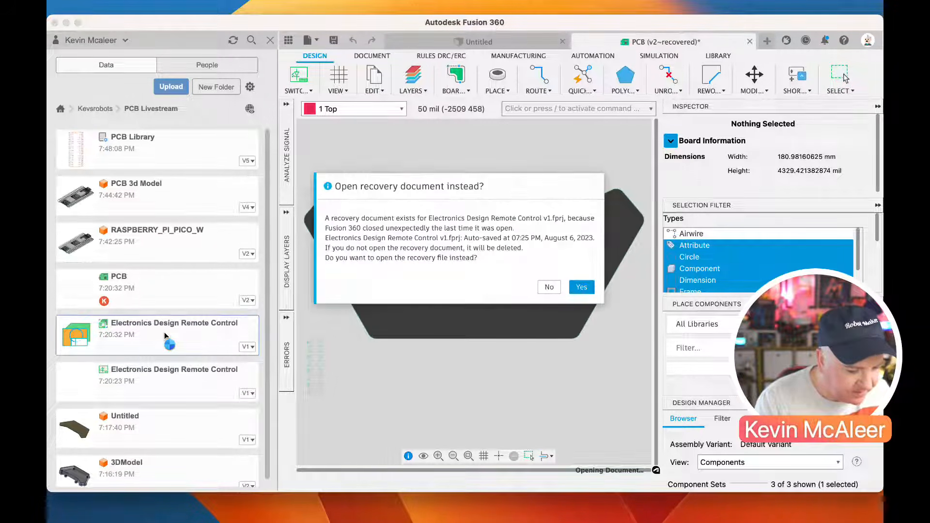
{"action": "left_click", "coordinate": [584, 290]}
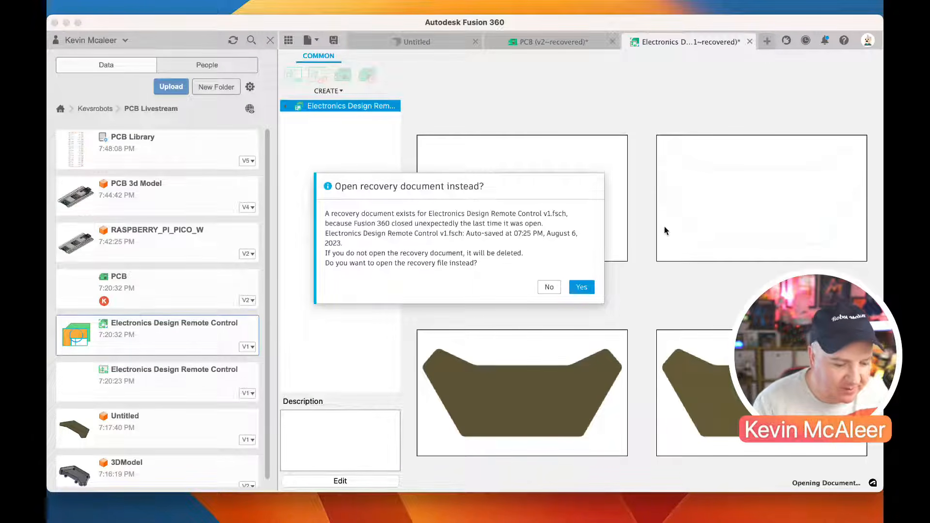
{"action": "left_click", "coordinate": [582, 287]}
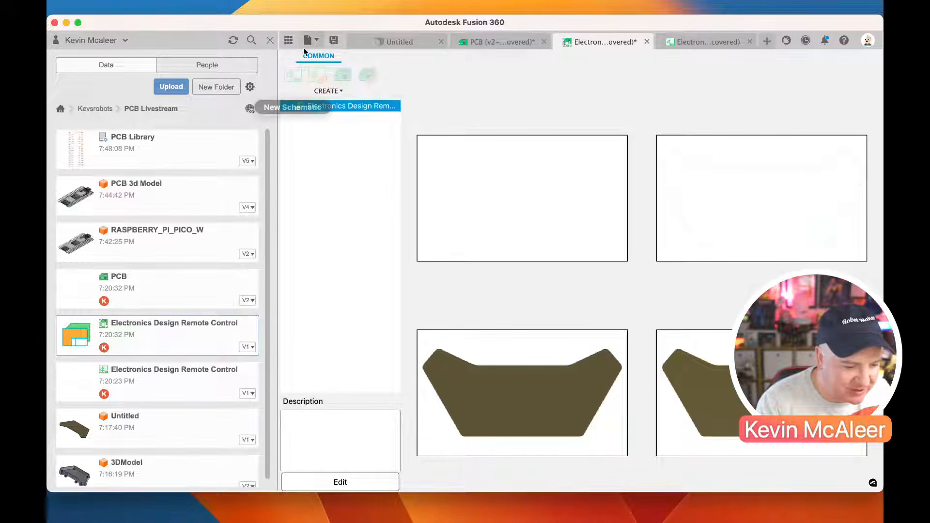
Hide the project files, expand the electronics design's document tree and open its recovered schematic
{"action": "left_click", "coordinate": [288, 40]}
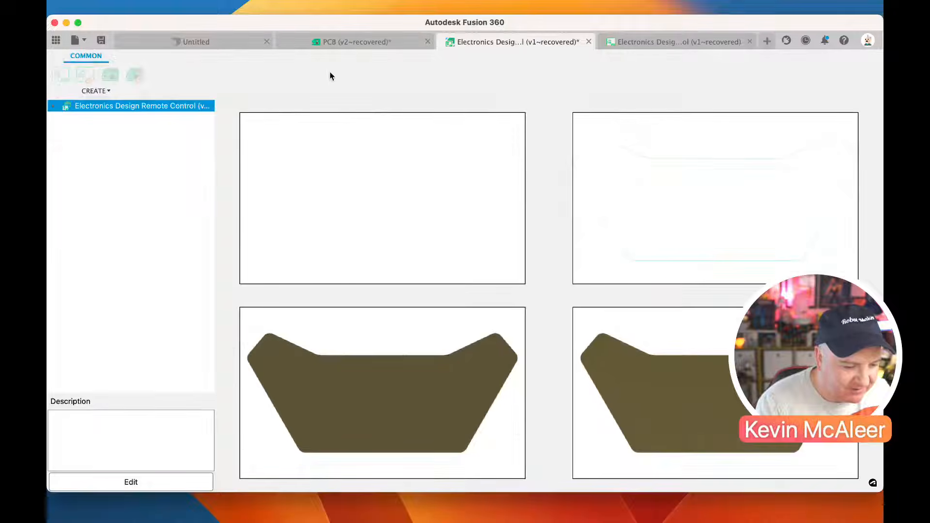
{"action": "left_click", "coordinate": [54, 106]}
{"action": "left_click", "coordinate": [66, 141]}
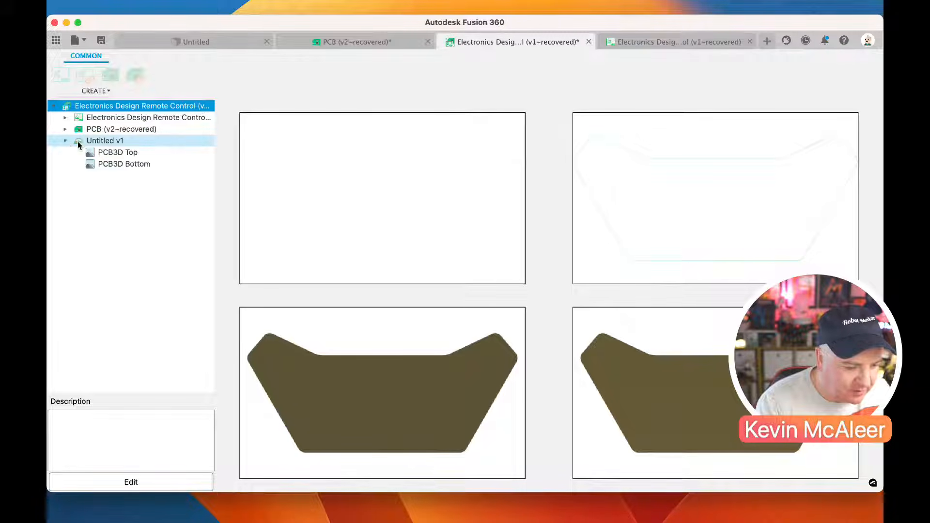
{"action": "left_click", "coordinate": [81, 118]}
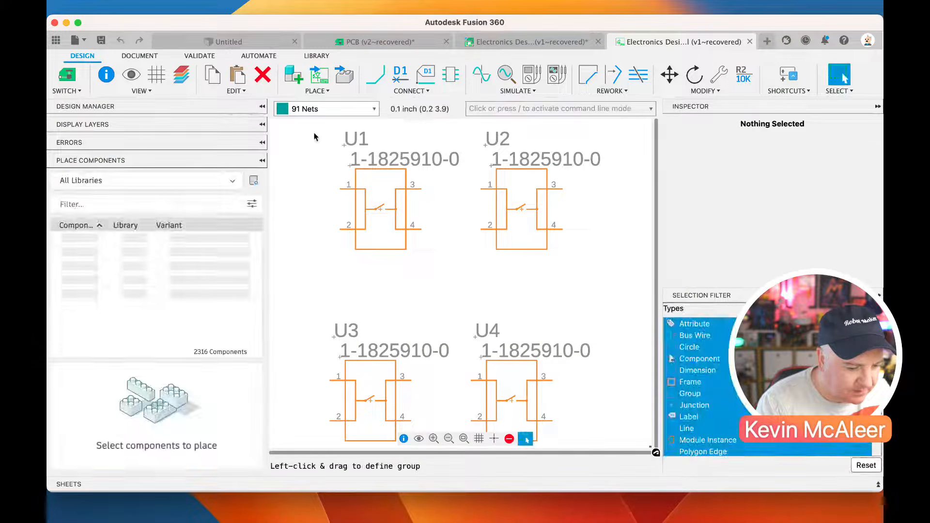
Find "raspberry" among the components and place one RASPBERRY_PI_PICO_W from the PCB Library beside the four switches in the schematic
{"action": "left_click", "coordinate": [121, 206]}
{"action": "type", "text": "raspb"}
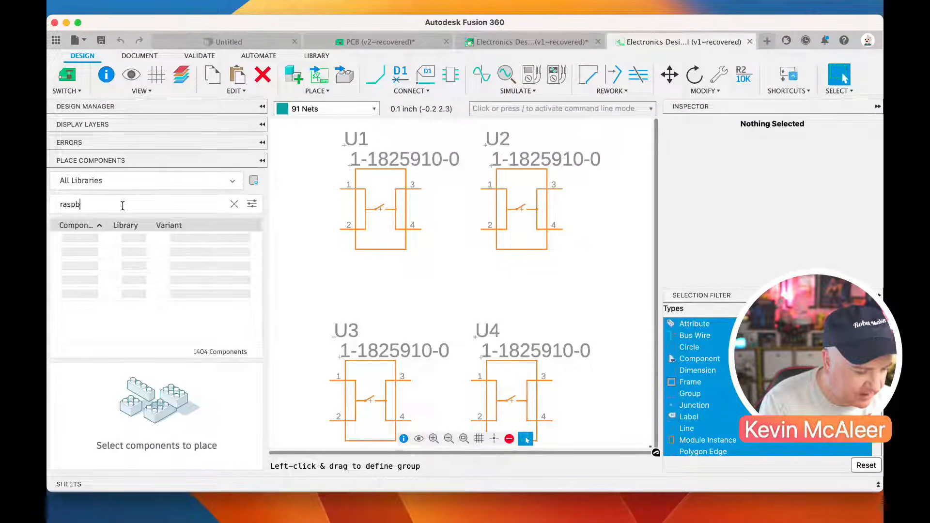
{"action": "type", "text": "erry"}
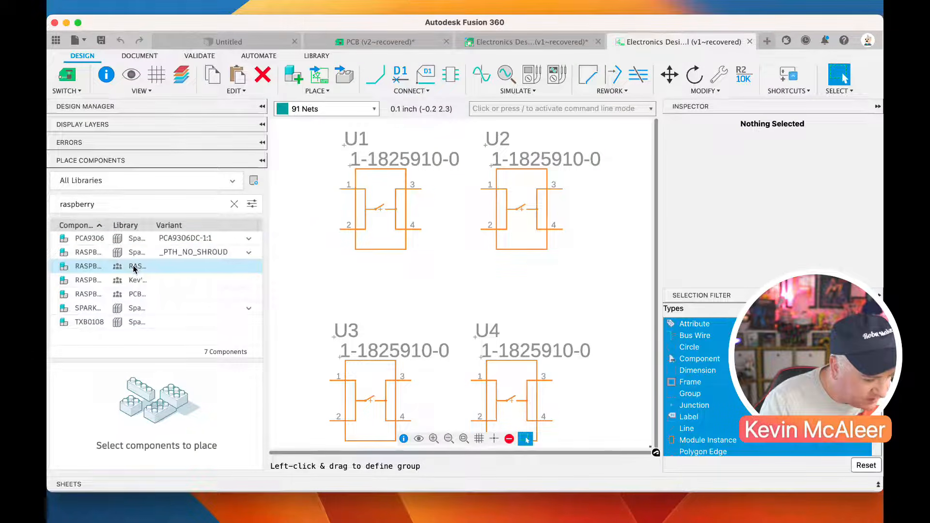
{"action": "left_click", "coordinate": [130, 295]}
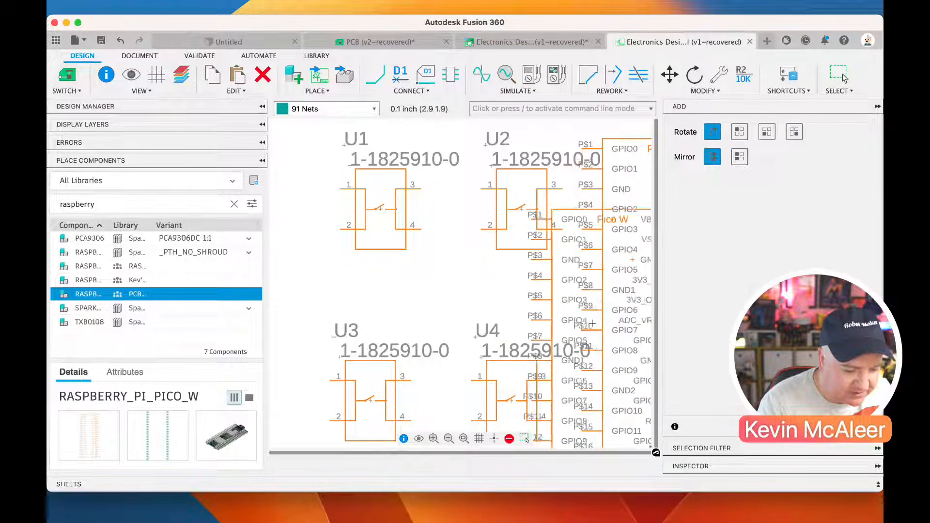
{"action": "key", "text": "Escape"}
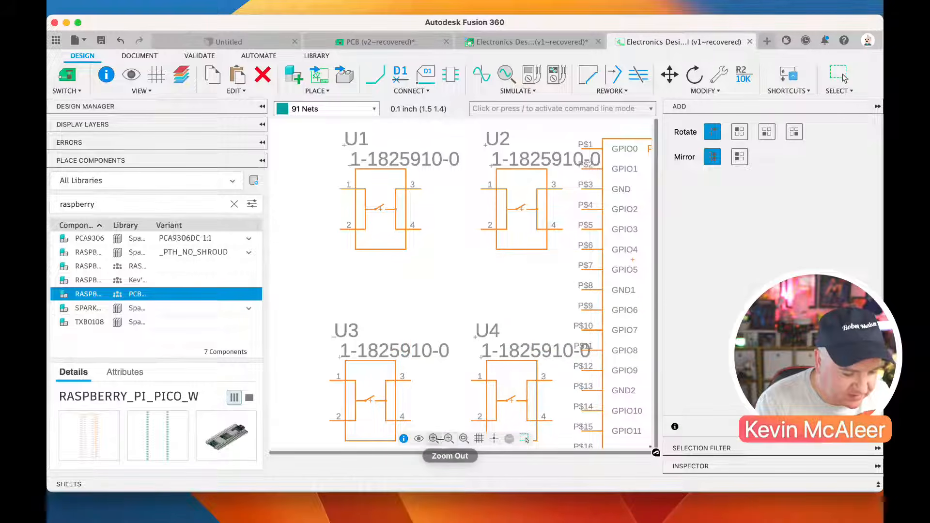
{"action": "left_click", "coordinate": [448, 438]}
{"action": "left_click", "coordinate": [525, 439]}
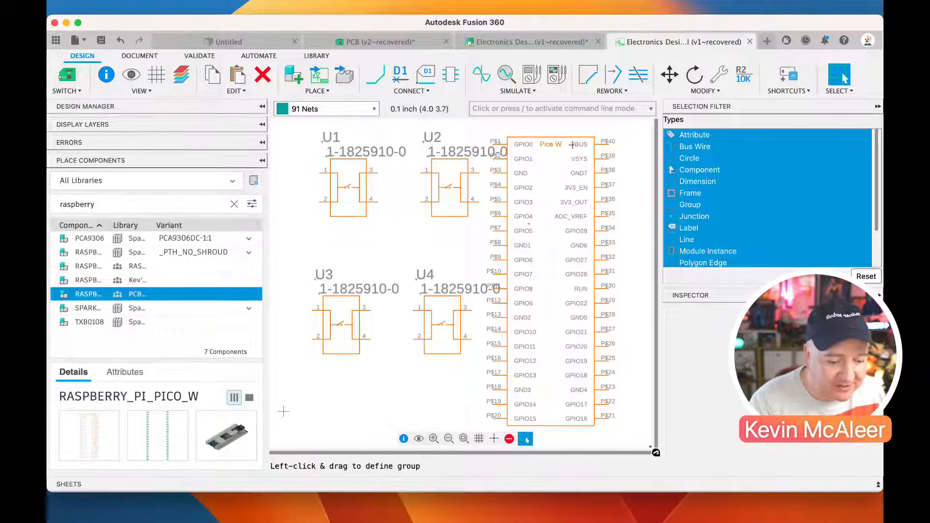
Try to select and move the Pico W symbol in the schematic
{"action": "left_click", "coordinate": [566, 426]}
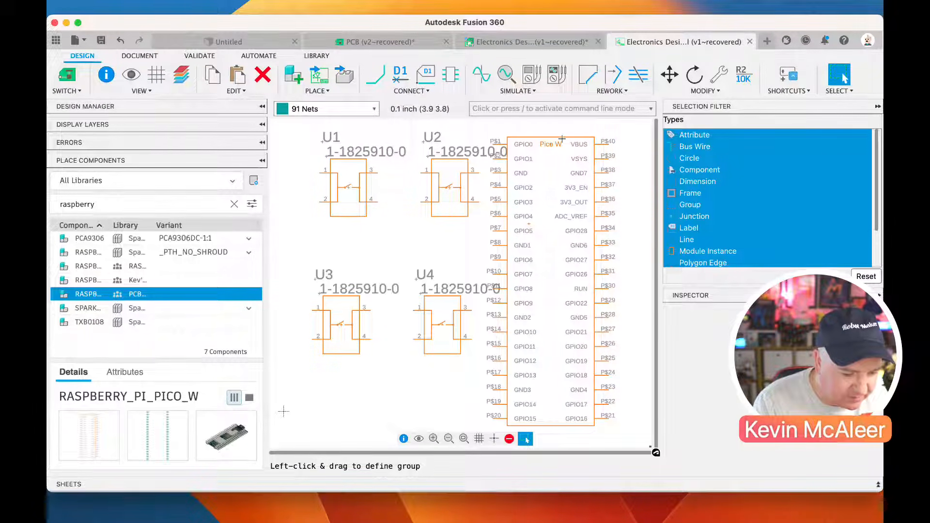
{"action": "left_click", "coordinate": [550, 146]}
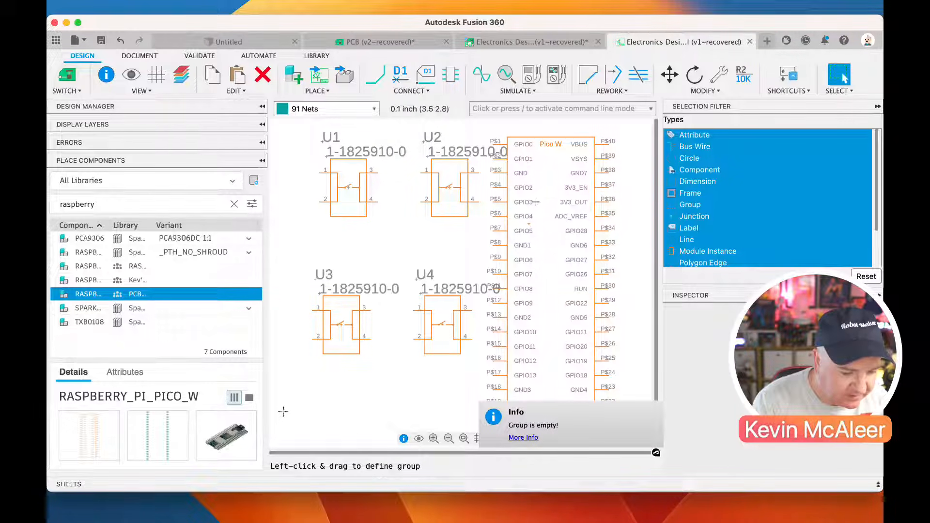
{"action": "left_click", "coordinate": [669, 74]}
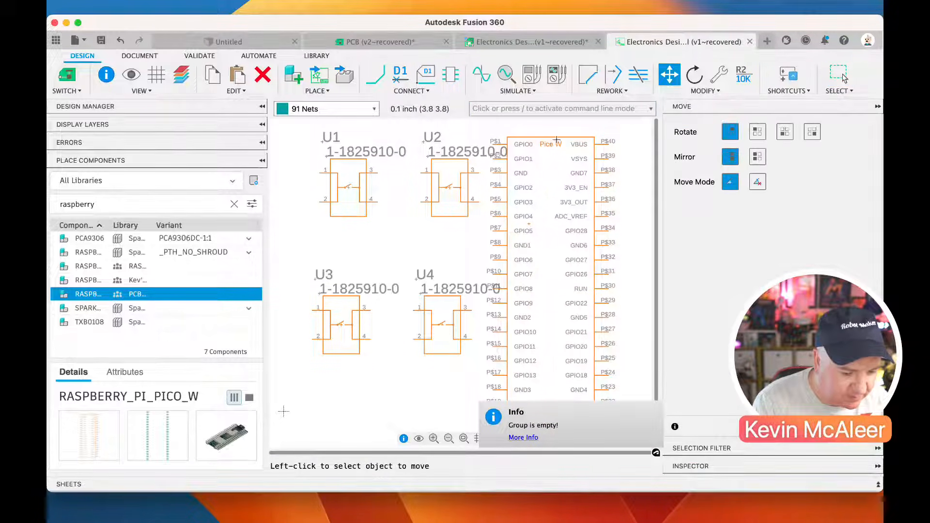
{"action": "key", "text": "Escape"}
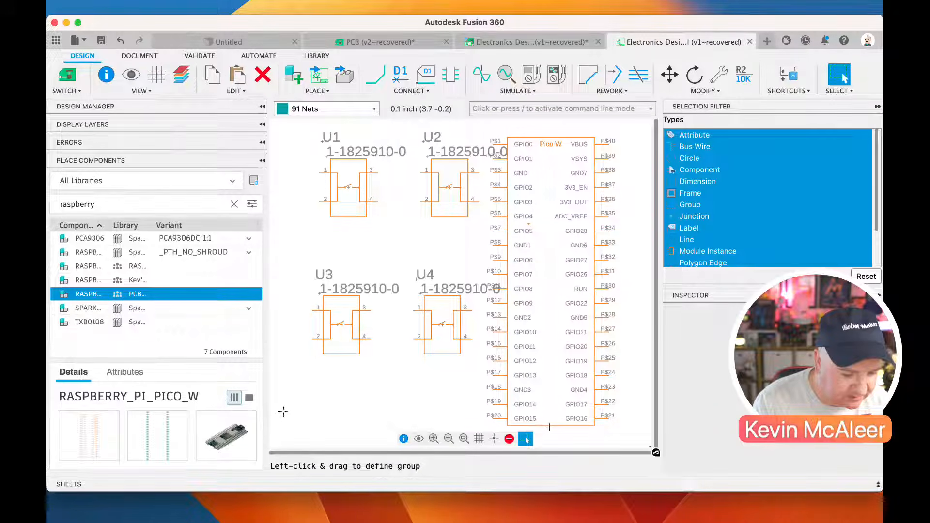
{"action": "left_click", "coordinate": [562, 426]}
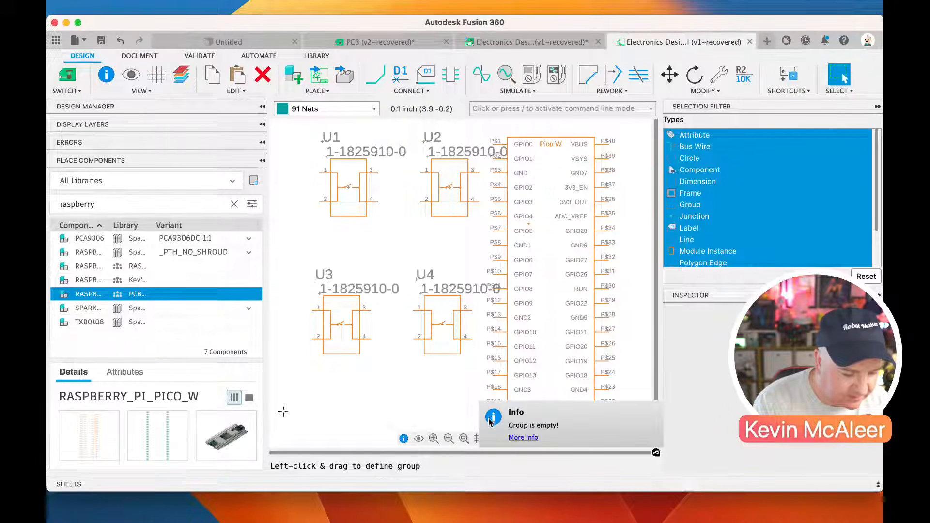
{"action": "left_click", "coordinate": [521, 429]}
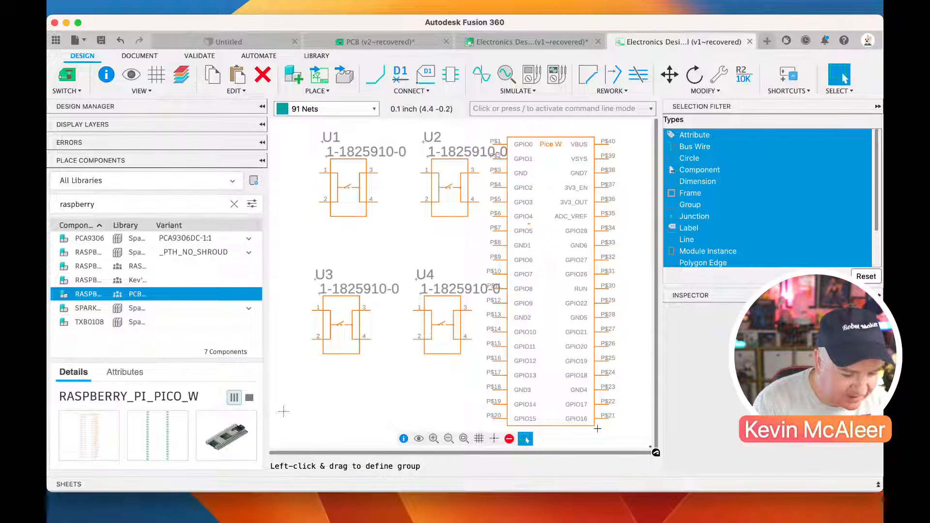
{"action": "left_click", "coordinate": [547, 287]}
Select the four switch symbols U1 to U4 together and move them as a group clear of the Pico W symbol's pins
{"action": "scroll", "coordinate": [383, 170], "scroll_direction": "down", "scroll_amount": 1}
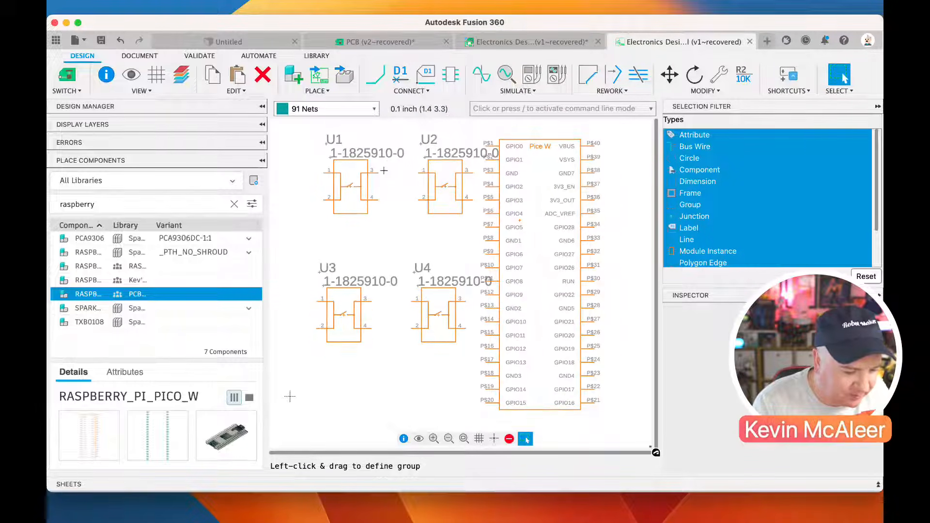
{"action": "scroll", "coordinate": [383, 170], "scroll_direction": "down", "scroll_amount": 1}
{"action": "left_click_drag", "start_coordinate": [318, 136], "coordinate": [462, 334]}
{"action": "left_click_drag", "start_coordinate": [415, 312], "coordinate": [388, 326]}
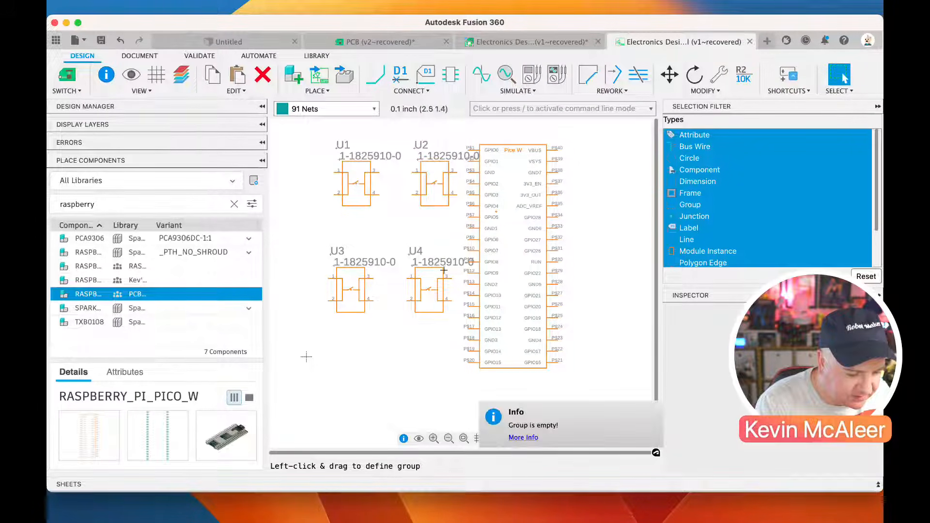
{"action": "left_click_drag", "start_coordinate": [320, 142], "coordinate": [492, 362]}
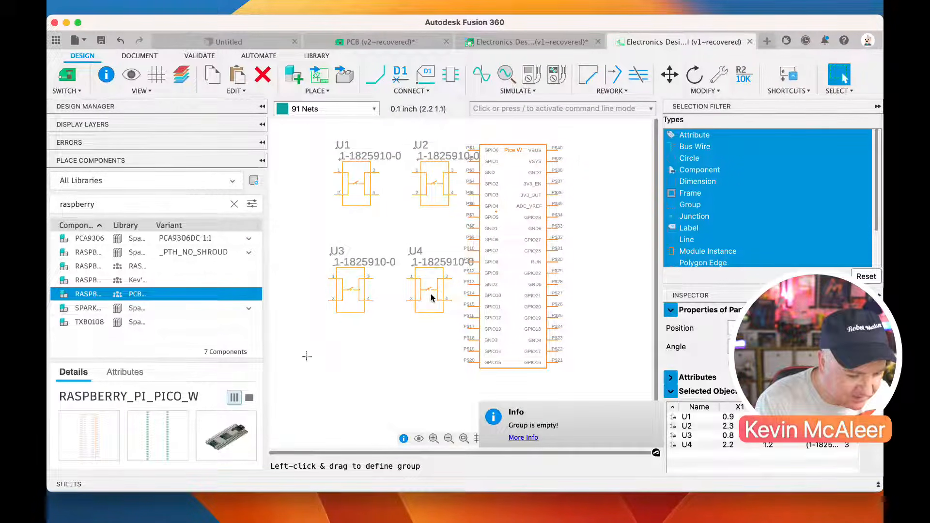
{"action": "key", "text": "m"}
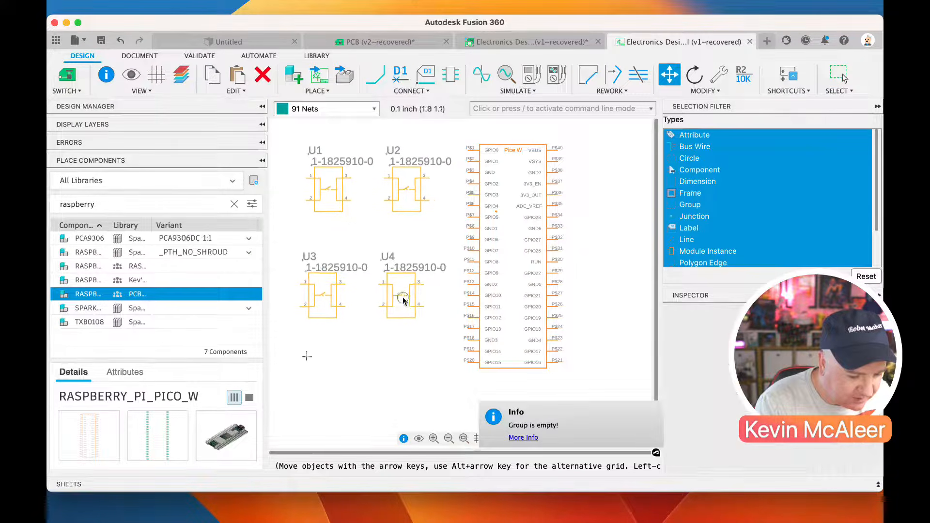
{"action": "left_click", "coordinate": [383, 318]}
{"action": "key", "text": "Escape"}
{"action": "key", "text": "Escape"}
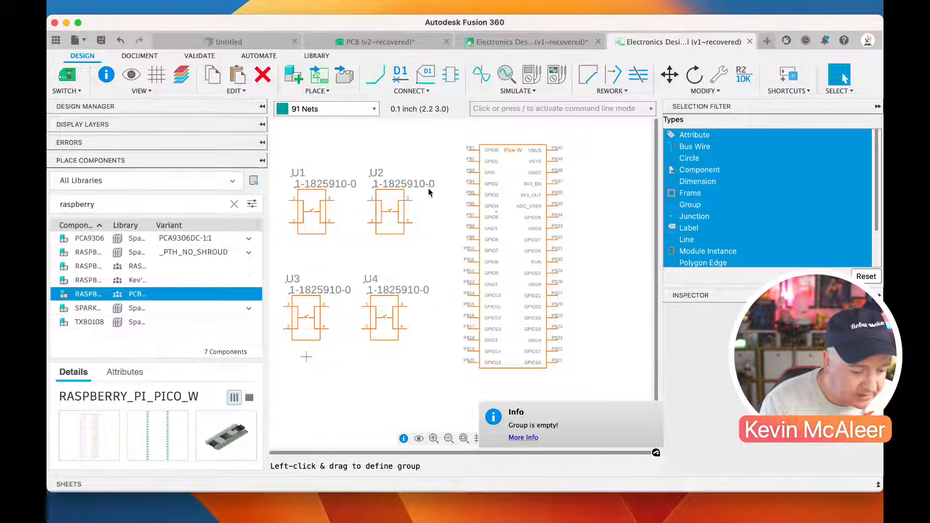
Draw a net from the Pico W's GPIO0 pin to pin 1 of switch U1
{"action": "left_click", "coordinate": [376, 83]}
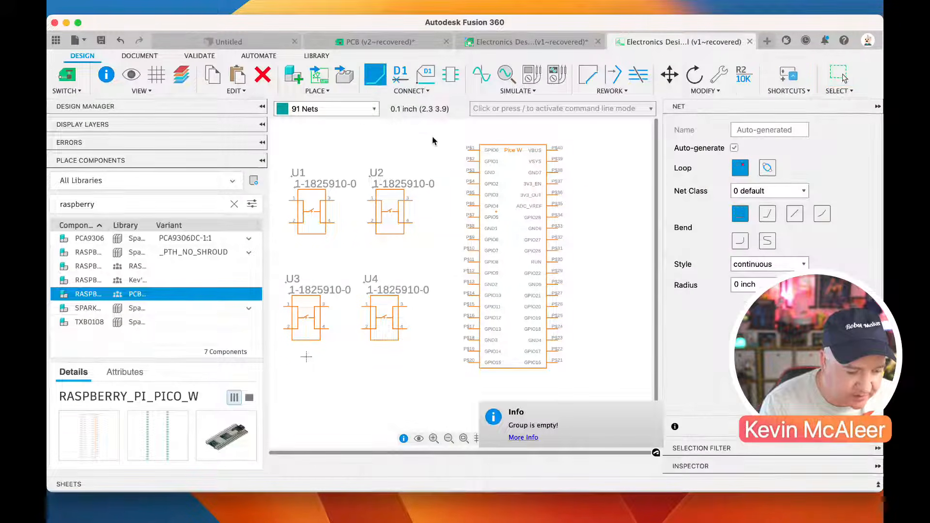
{"action": "left_click", "coordinate": [468, 150]}
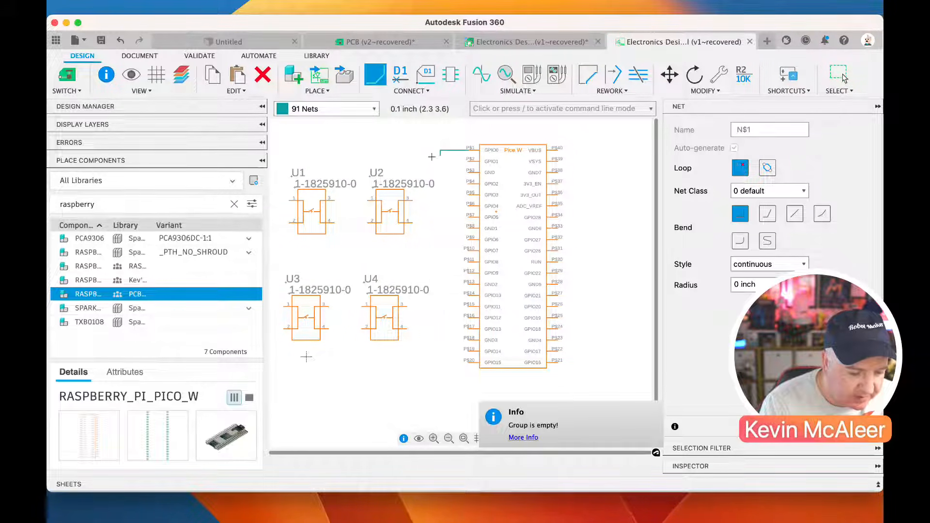
{"action": "left_click", "coordinate": [283, 201]}
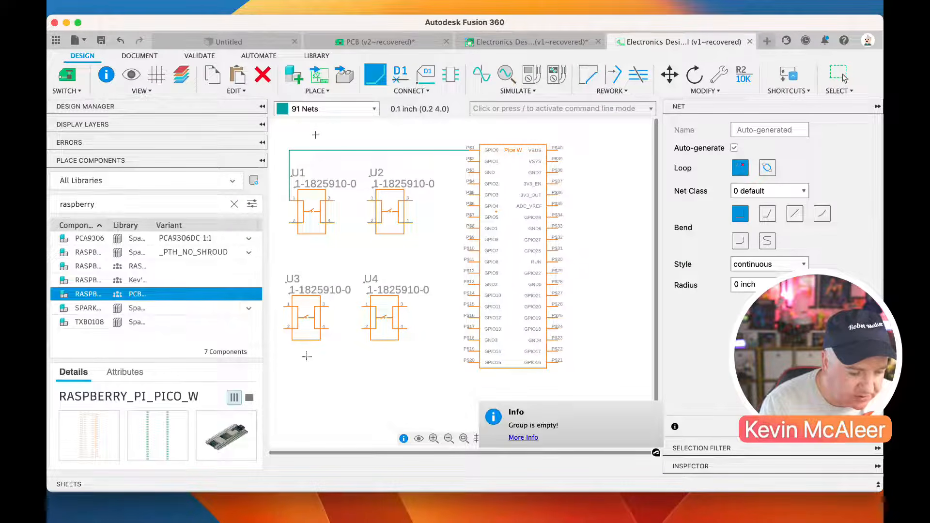
Draw a net from pin 3 of switch U1 through switch U2 to the Pico W's GND pin
{"action": "left_click", "coordinate": [333, 202]}
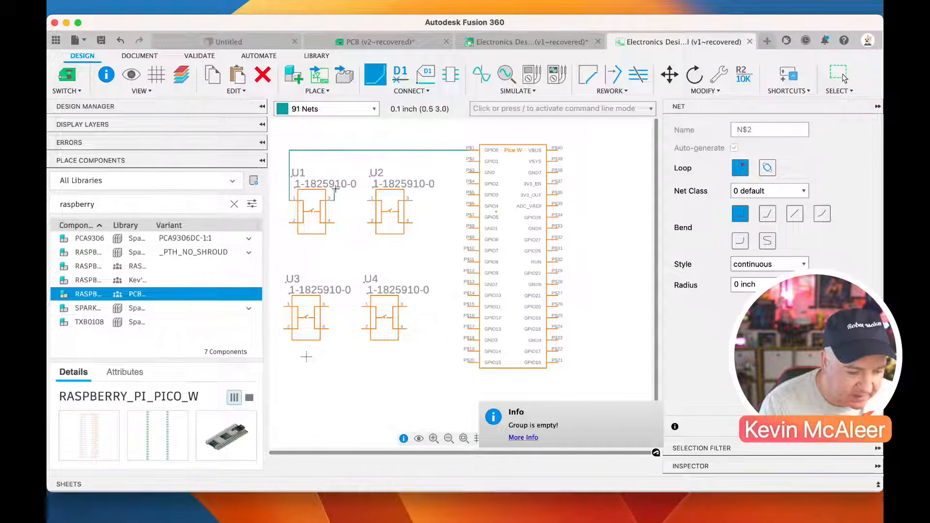
{"action": "left_click", "coordinate": [466, 182]}
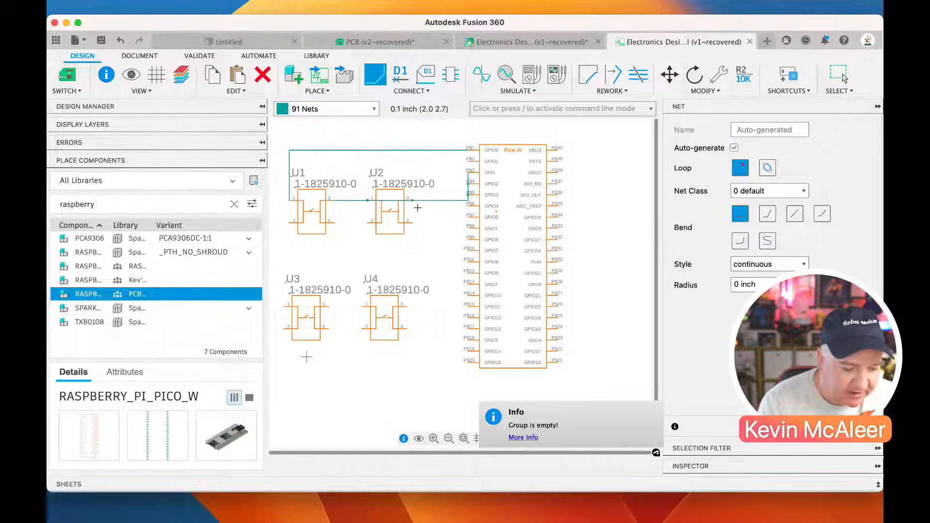
{"action": "key", "text": "Escape"}
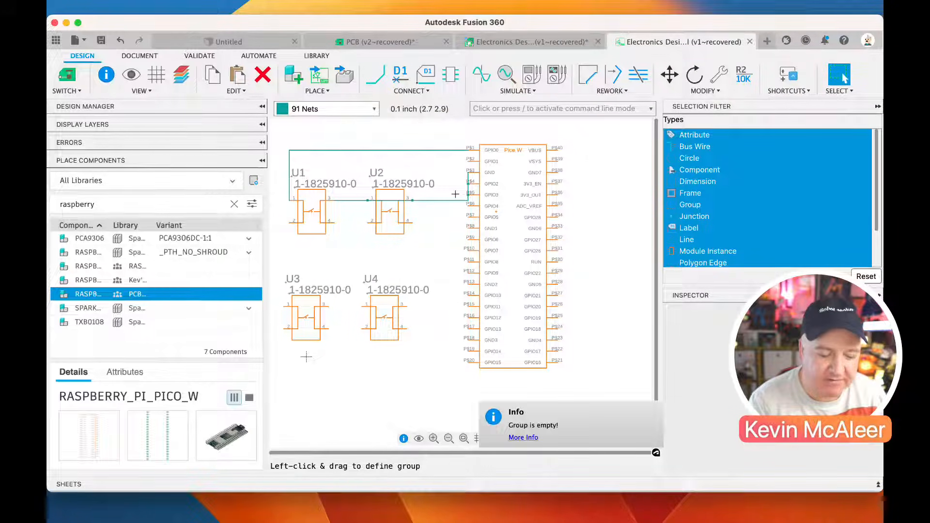
Remove the nets drawn between the Pico W and switches U1 and U2, leaving the symbols unwired
{"action": "left_click", "coordinate": [424, 150]}
{"action": "key", "text": "Delete"}
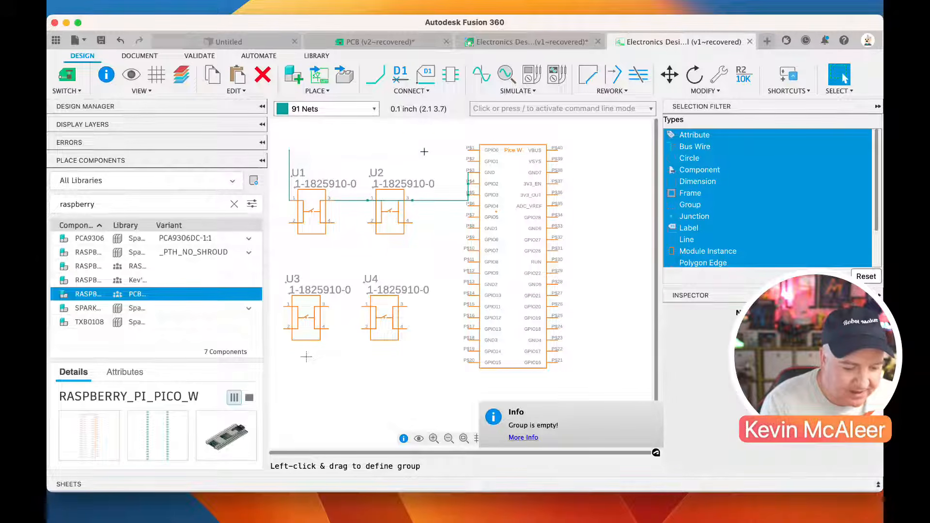
{"action": "left_click", "coordinate": [431, 198]}
{"action": "key", "text": "Delete"}
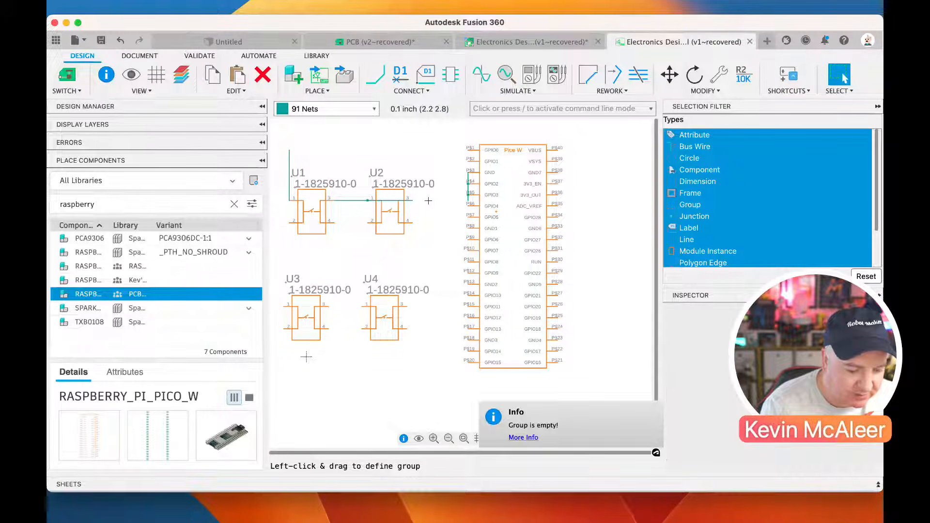
{"action": "key", "text": "super+z"}
{"action": "key", "text": "super+z"}
{"action": "key", "text": "super+z"}
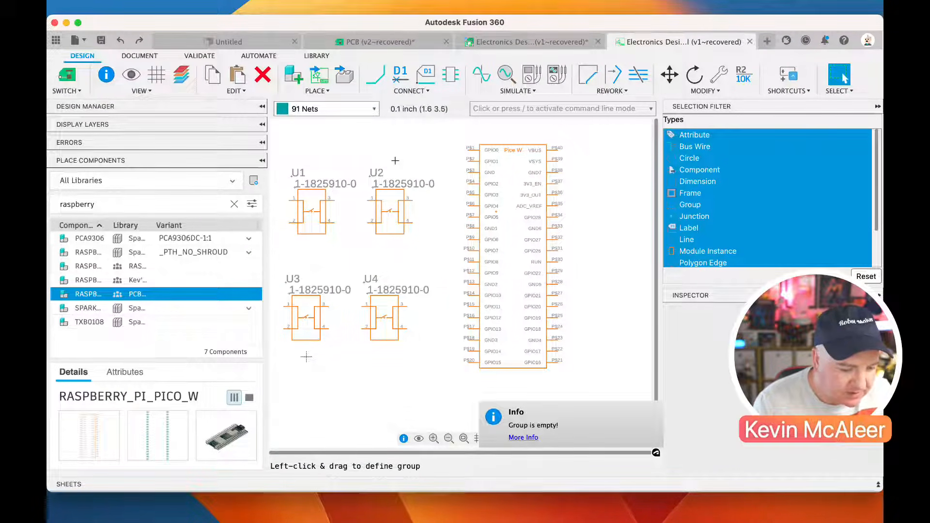
Draw a short net stub out from the Pico W's GPIO0 pin and name it GPIO00
{"action": "key", "text": "n"}
{"action": "left_click", "coordinate": [467, 150]}
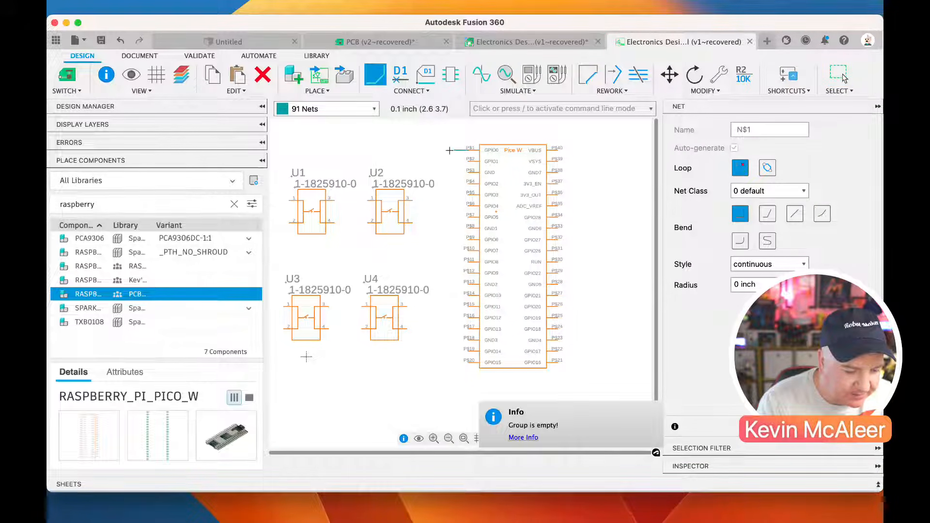
{"action": "left_click", "coordinate": [400, 78]}
{"action": "left_click", "coordinate": [451, 148]}
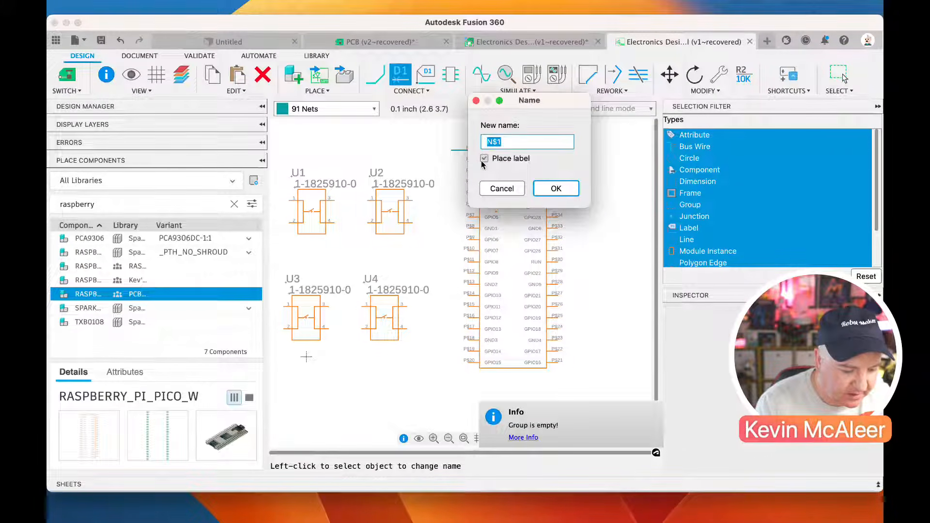
{"action": "type", "text": "GP"}
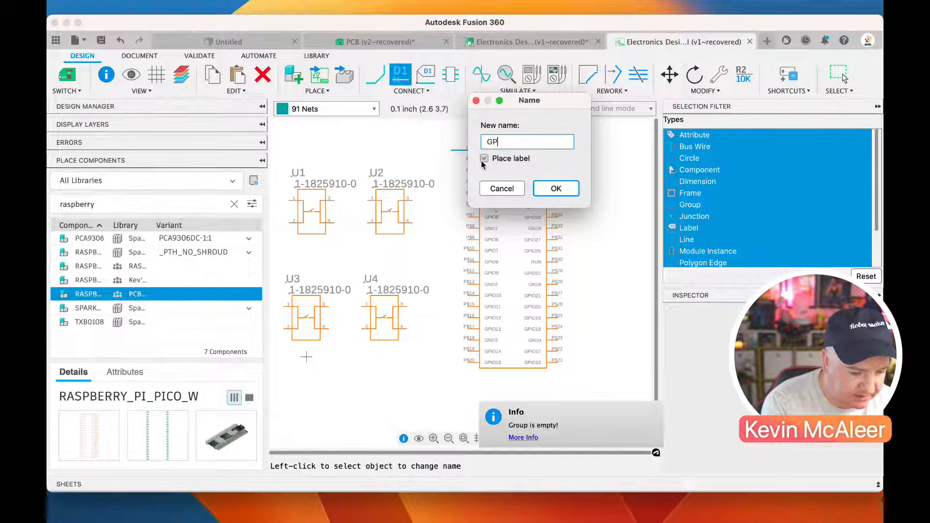
{"action": "type", "text": "IO01"}
{"action": "key", "text": "BackSpace"}
{"action": "type", "text": "0"}
{"action": "left_click", "coordinate": [556, 188]}
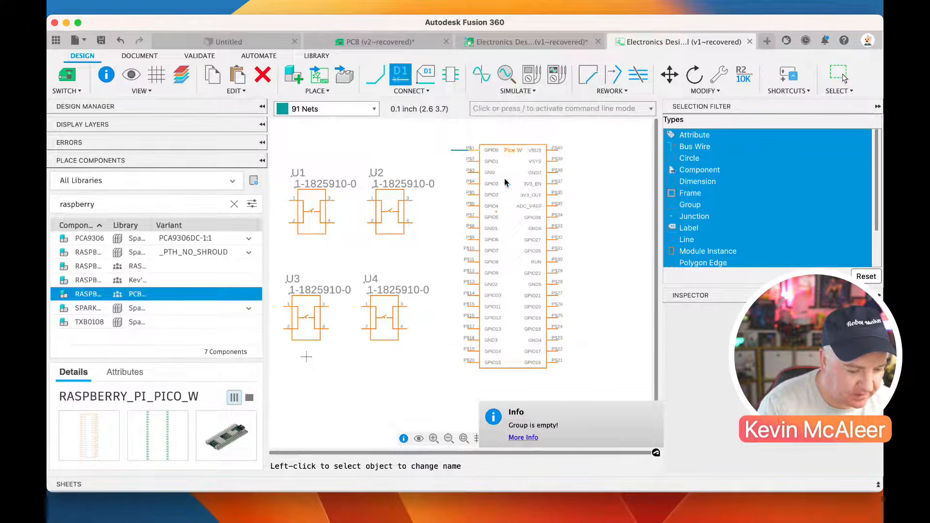
{"action": "key", "text": "Escape"}
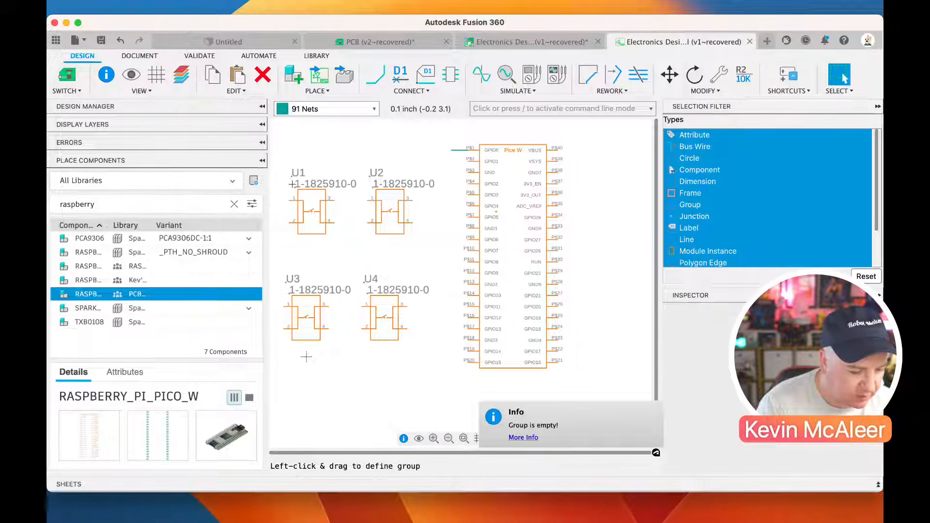
Draw a short net stub out from pin 1 of switch U1, name it GPIO00 and connect it to the existing net
{"action": "key", "text": "n"}
{"action": "left_click", "coordinate": [289, 199]}
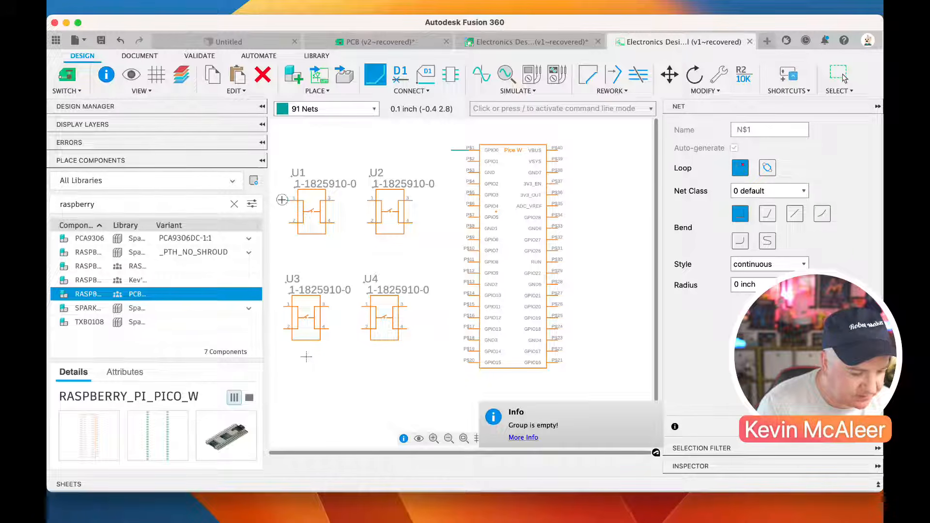
{"action": "key", "text": "Escape"}
{"action": "left_click", "coordinate": [400, 75]}
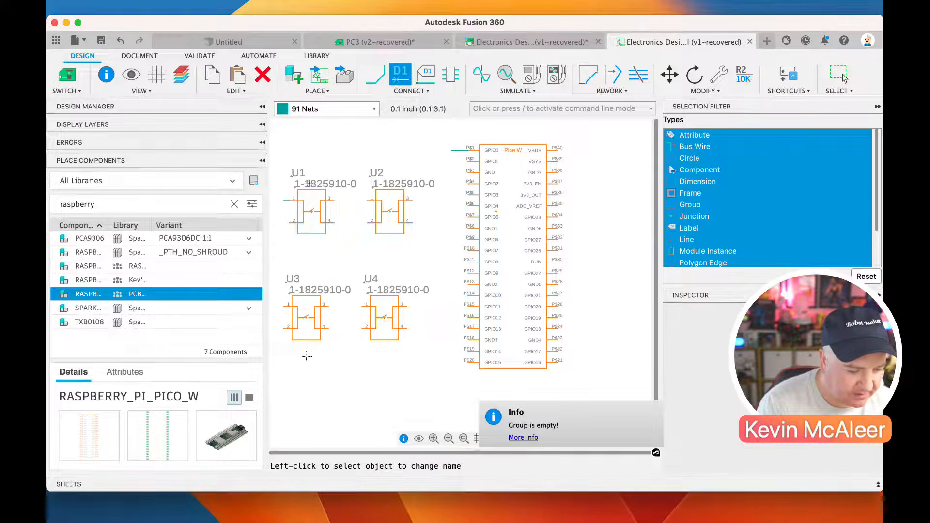
{"action": "left_click", "coordinate": [287, 200]}
{"action": "type", "text": "GP"}
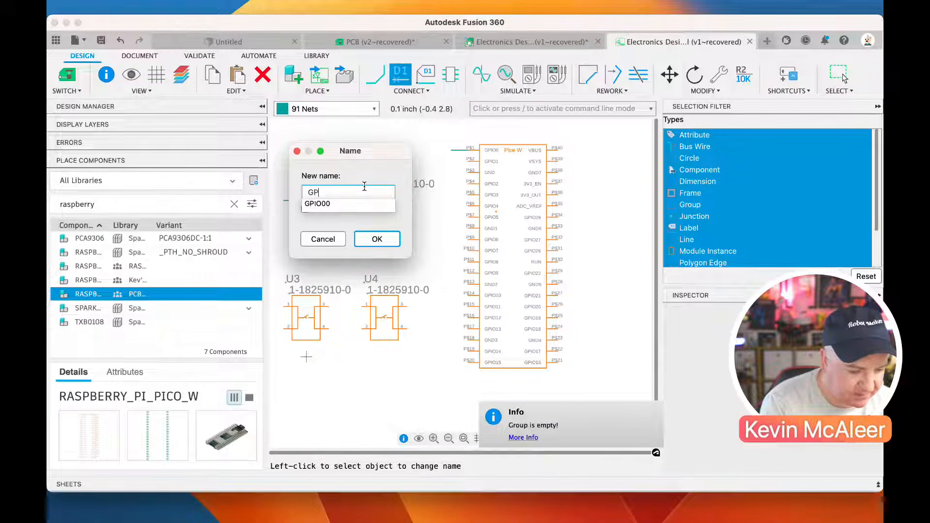
{"action": "key", "text": "Down"}
{"action": "key", "text": "Return"}
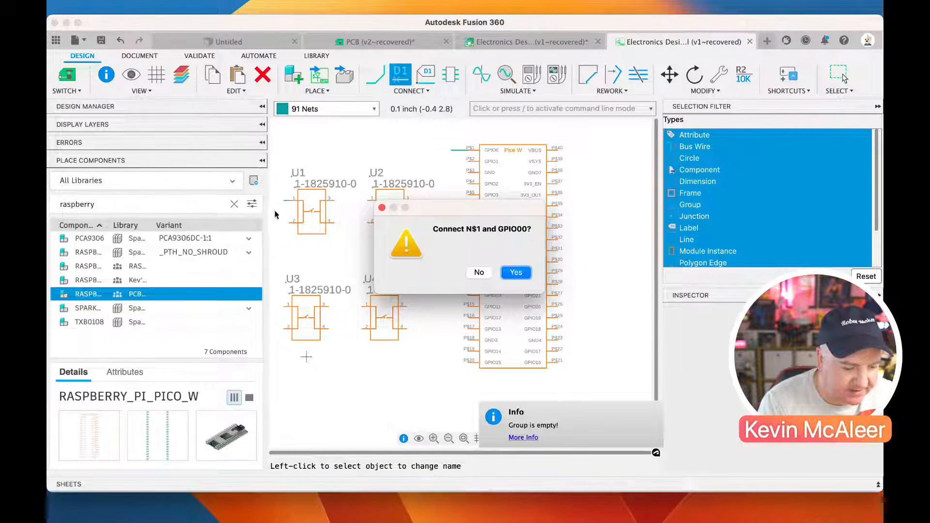
{"action": "left_click", "coordinate": [506, 278]}
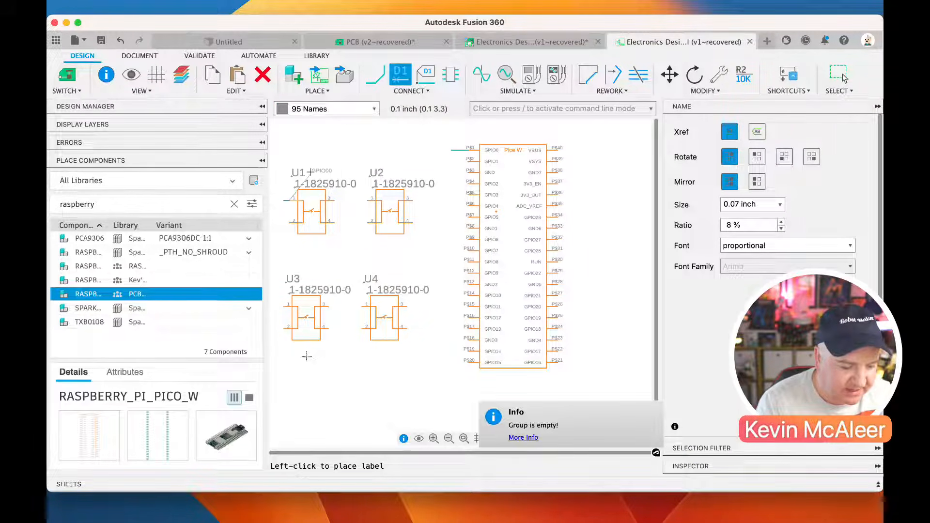
{"action": "key", "text": "Escape"}
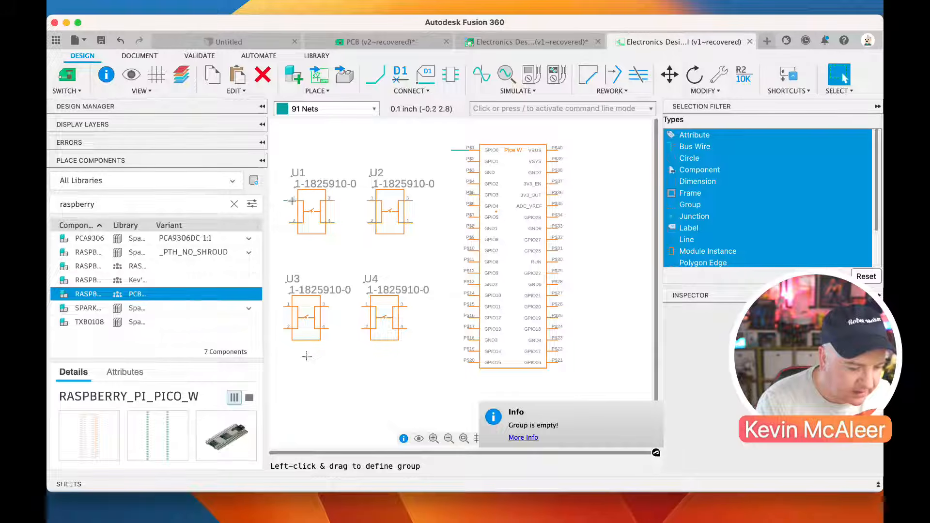
Place GPIO00 labels beside the net stubs at the Pico W's GPIO0 pin and at pin 1 of switch U1
{"action": "left_click", "coordinate": [401, 74]}
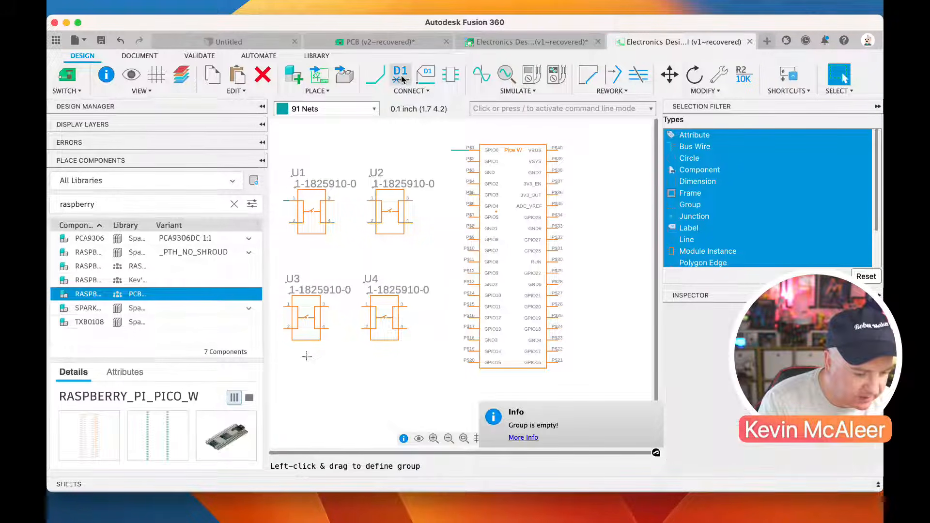
{"action": "left_click", "coordinate": [459, 151]}
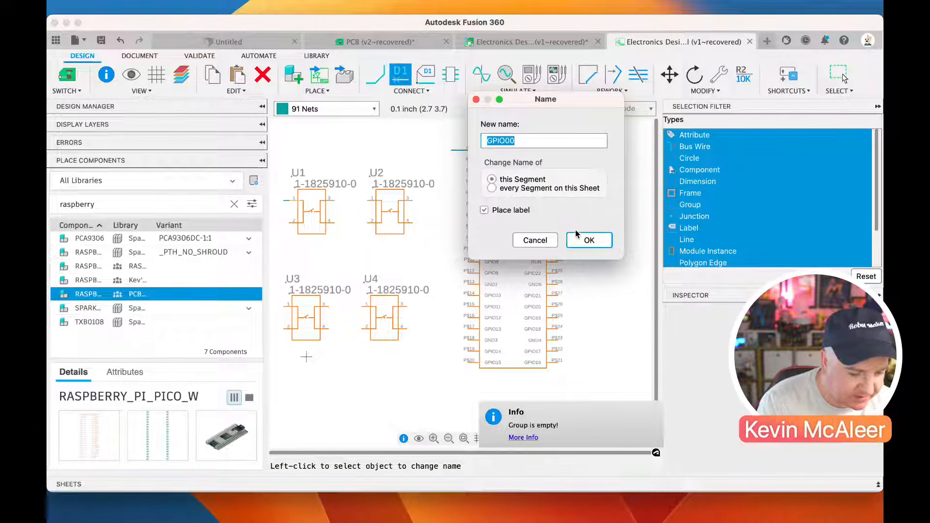
{"action": "left_click", "coordinate": [585, 237]}
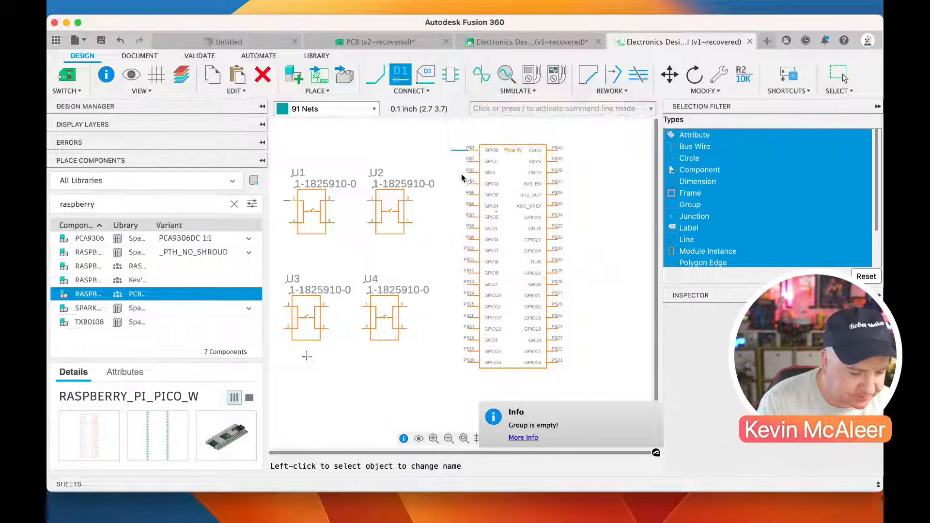
{"action": "left_click", "coordinate": [429, 148]}
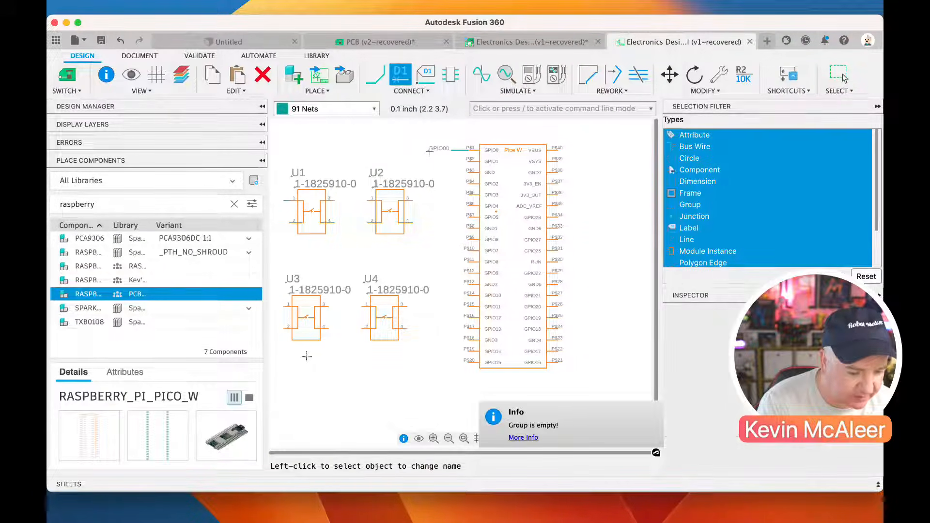
{"action": "left_click", "coordinate": [286, 201]}
{"action": "left_click", "coordinate": [586, 236]}
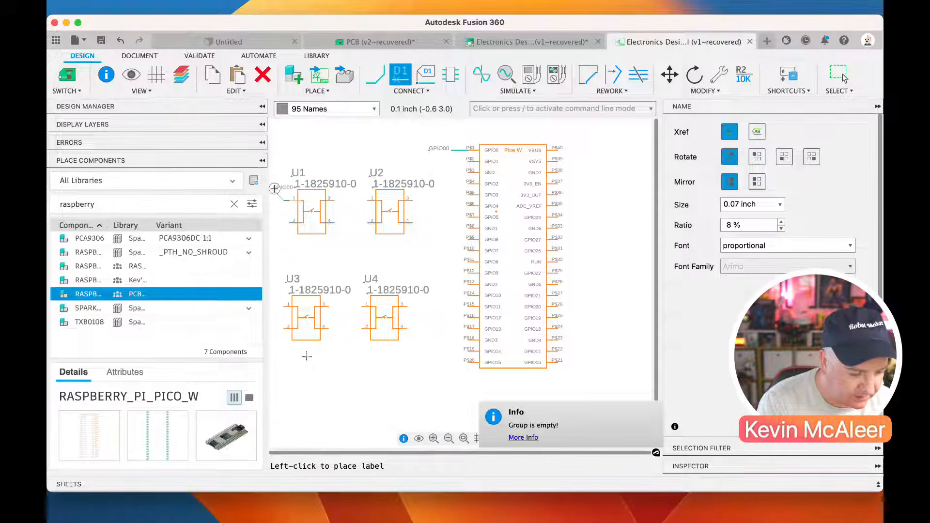
{"action": "left_click", "coordinate": [272, 193]}
{"action": "key", "text": "Escape"}
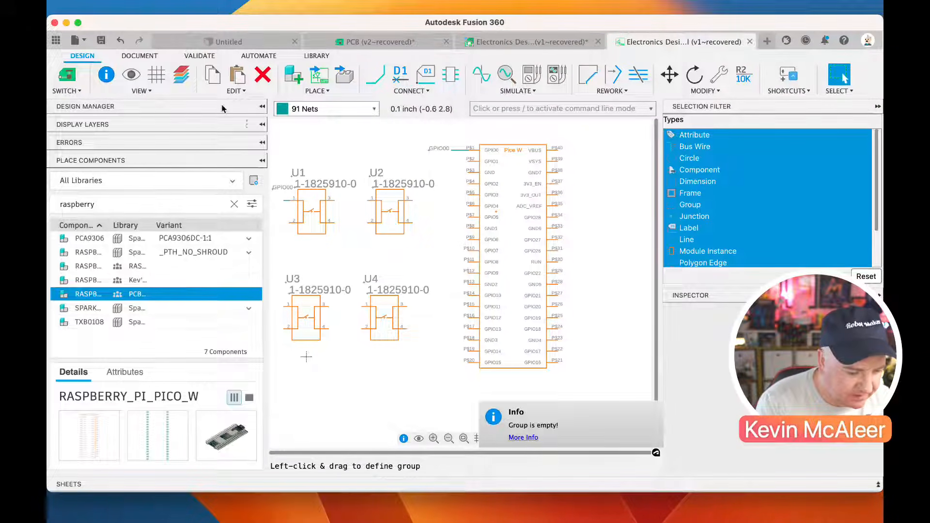
Collapse the component browser and draw short net stubs out from the Pico W's GPIO1, GND, GPIO2 and GPIO3 pins
{"action": "left_click", "coordinate": [262, 107]}
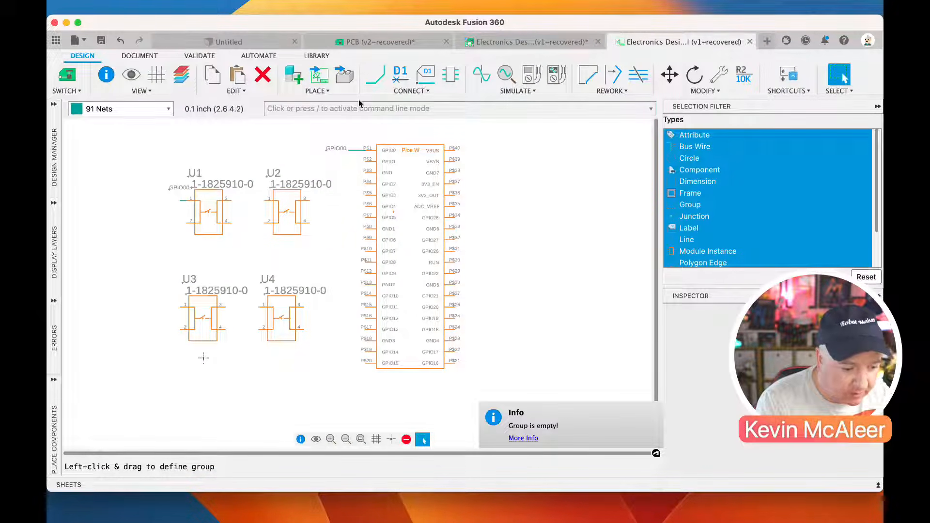
{"action": "left_click", "coordinate": [376, 75]}
{"action": "left_click", "coordinate": [358, 160]}
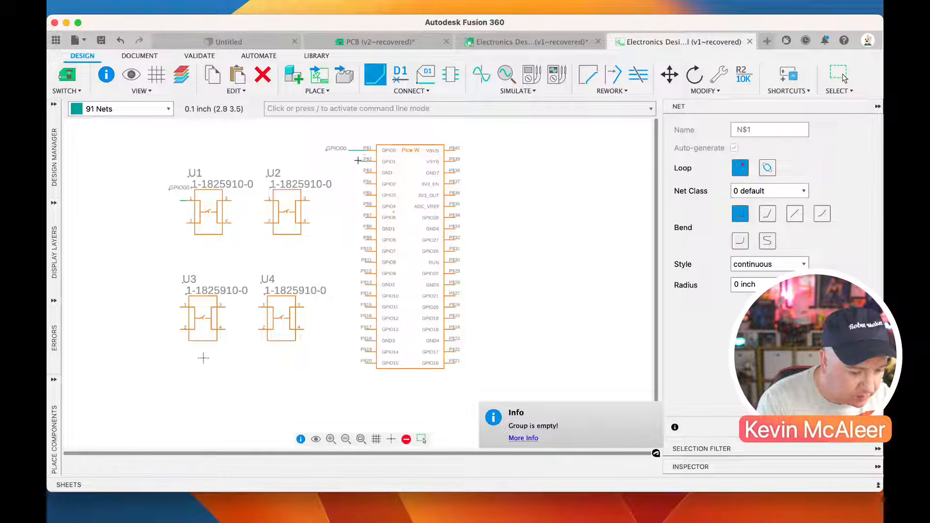
{"action": "double_click", "coordinate": [348, 160]}
{"action": "left_click", "coordinate": [364, 171]}
{"action": "double_click", "coordinate": [349, 170]}
{"action": "left_click", "coordinate": [367, 182]}
{"action": "double_click", "coordinate": [349, 184]}
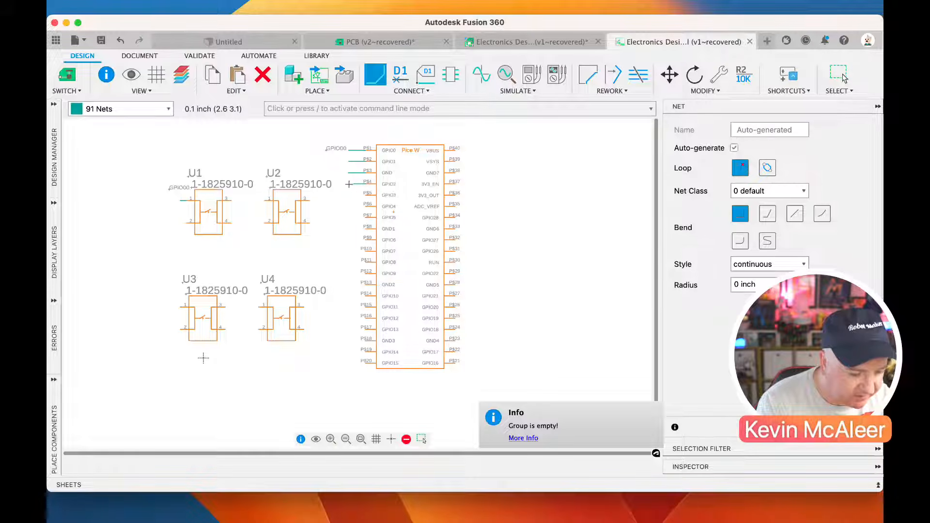
{"action": "left_click", "coordinate": [366, 196]}
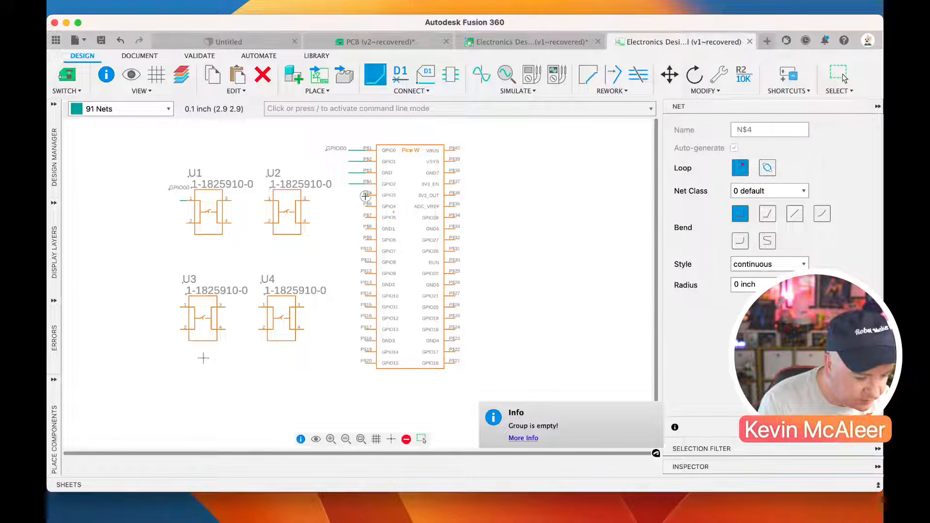
{"action": "double_click", "coordinate": [349, 196]}
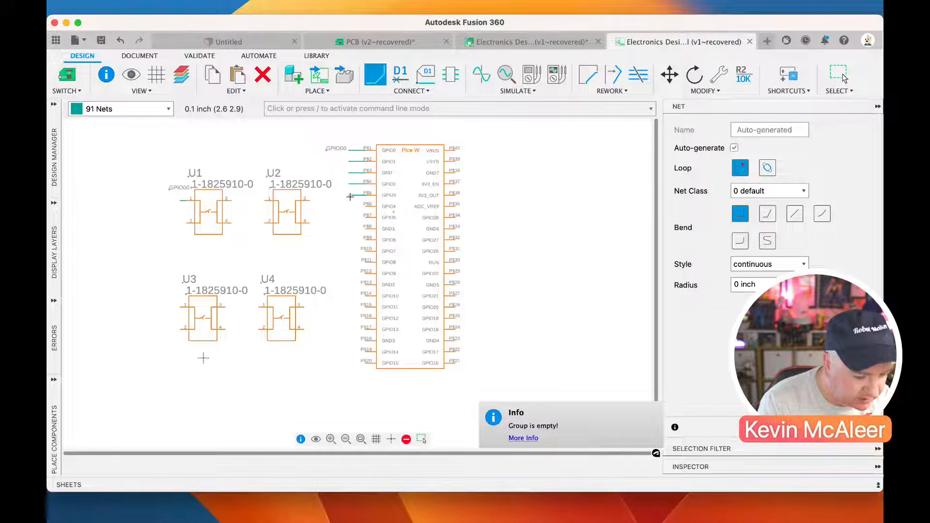
Name the net stub at the Pico W's upper GND pin GND and select that wire
{"action": "left_click", "coordinate": [396, 79]}
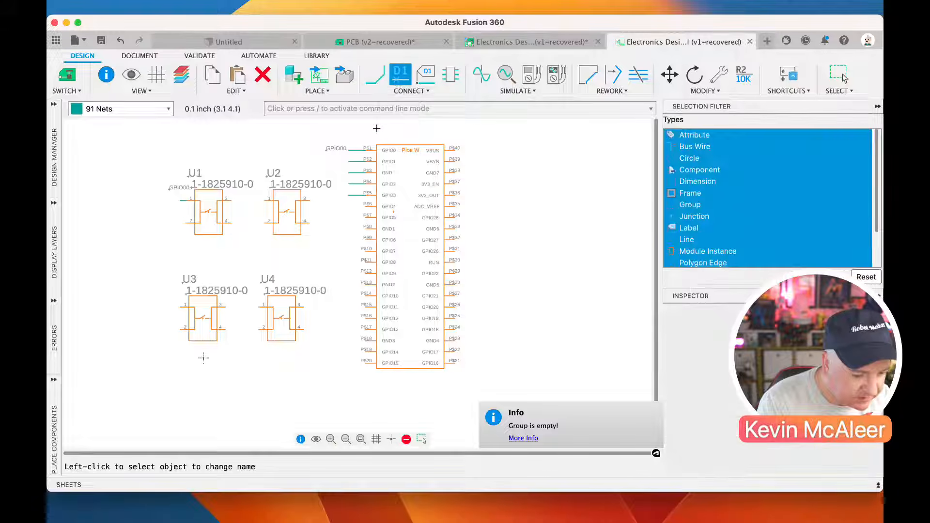
{"action": "left_click", "coordinate": [350, 175]}
{"action": "type", "text": "GND"}
{"action": "key", "text": "Return"}
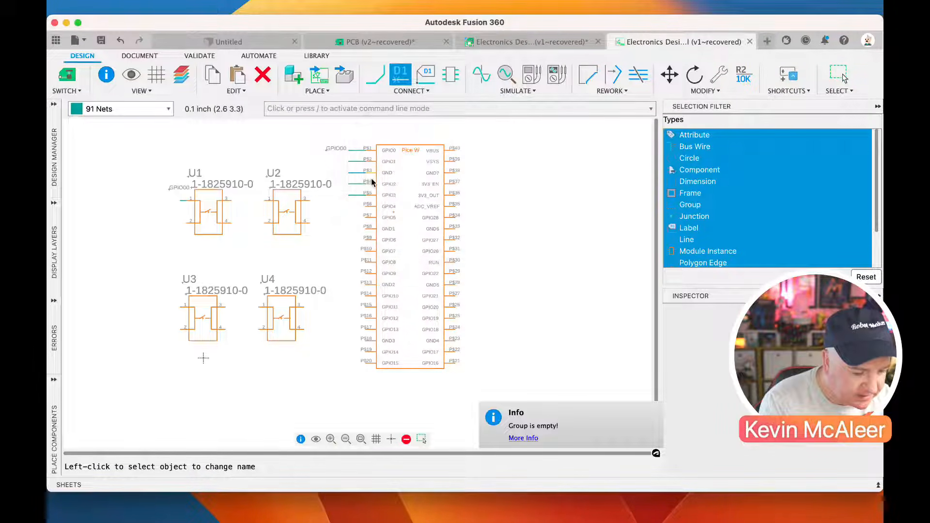
{"action": "key", "text": "Escape"}
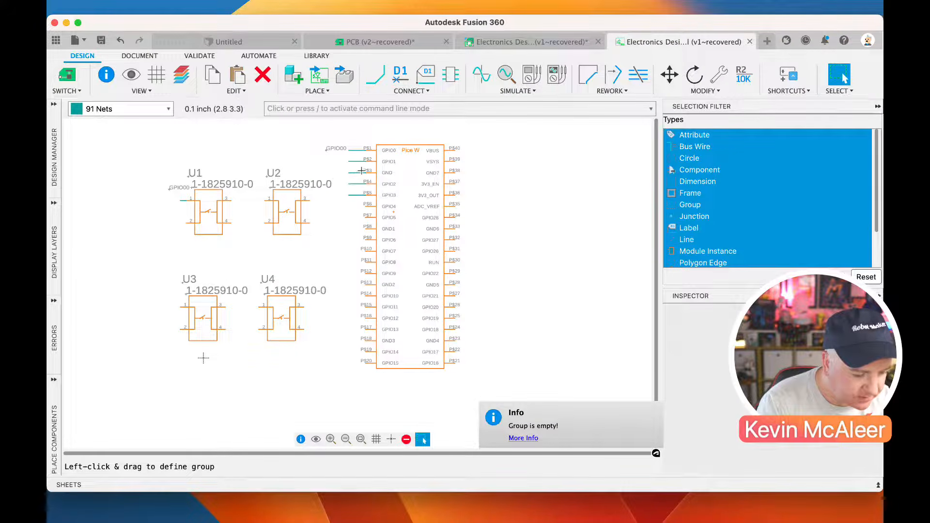
{"action": "left_click", "coordinate": [353, 173]}
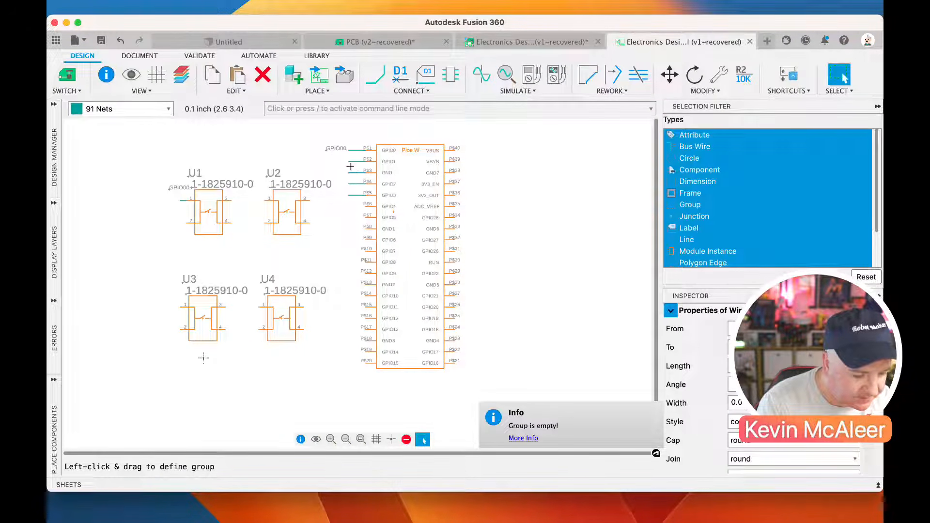
Place a net name label beside the stub at the Pico W's GPIO1 pin
{"action": "left_click", "coordinate": [393, 82]}
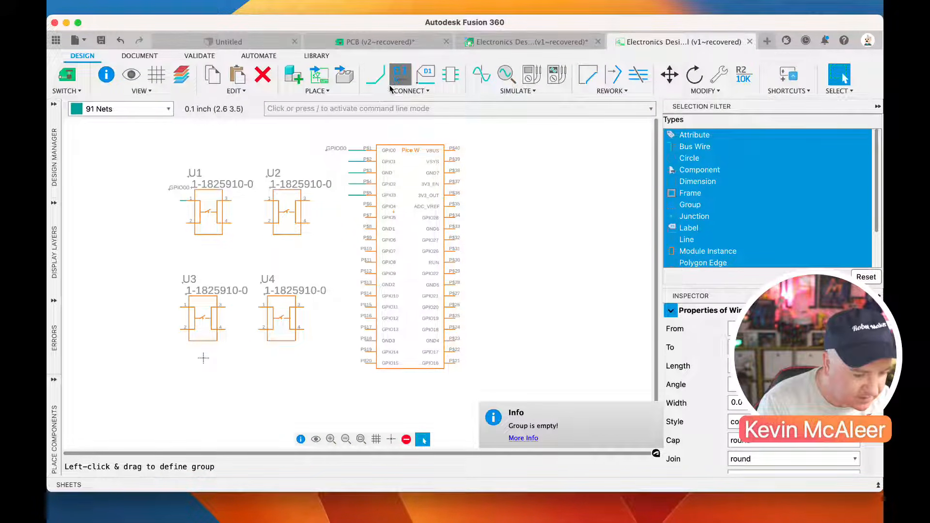
{"action": "left_click", "coordinate": [348, 160]}
{"action": "type", "text": "GPIO1"}
{"action": "left_click", "coordinate": [451, 199]}
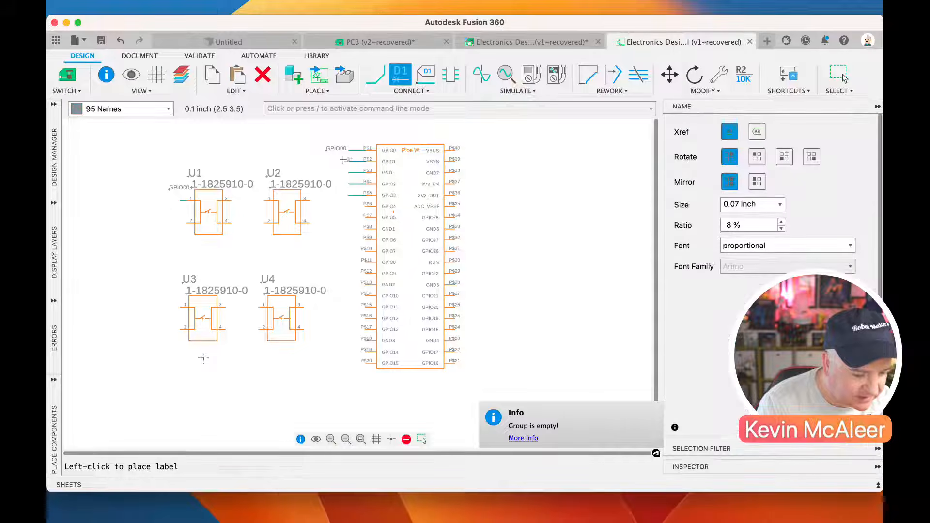
{"action": "left_click", "coordinate": [337, 163]}
{"action": "key", "text": "Escape"}
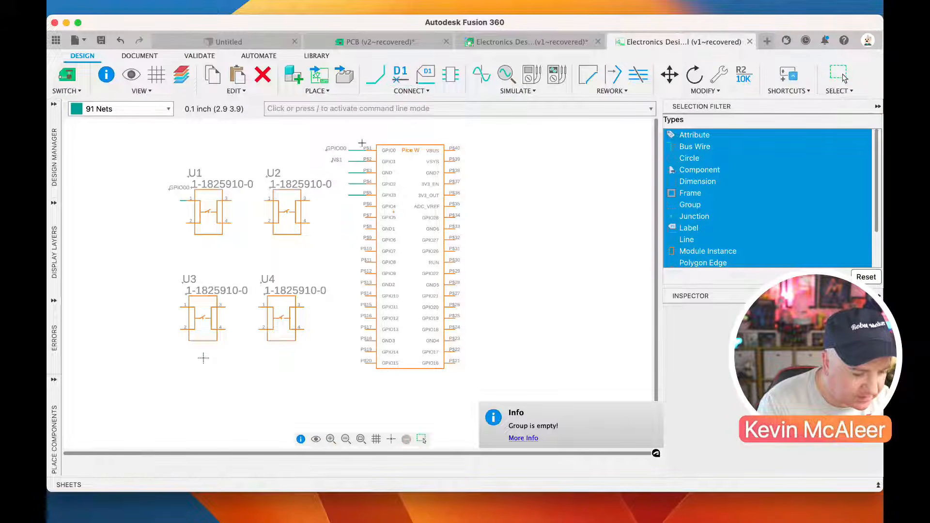
Name the net stub at the Pico W's GPIO1 pin GND and accept connecting it to the GND net
{"action": "left_click", "coordinate": [397, 79]}
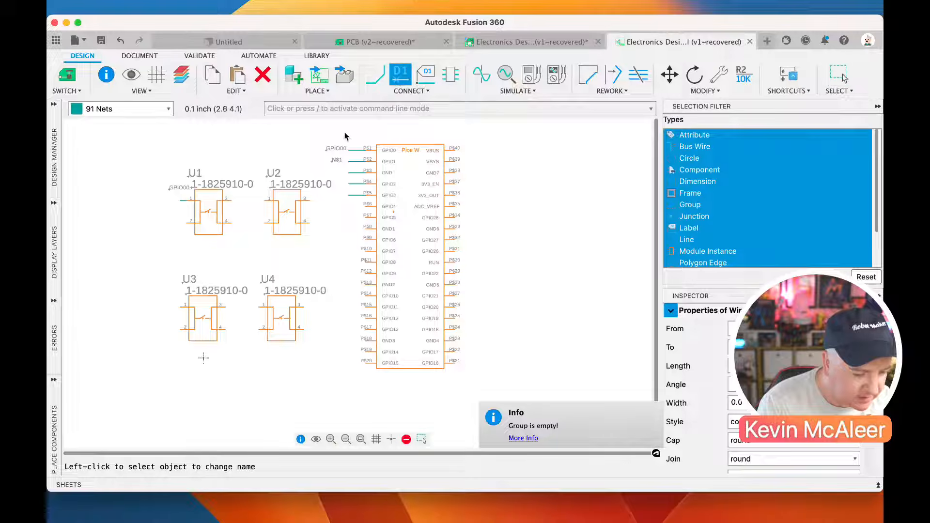
{"action": "left_click", "coordinate": [336, 160]}
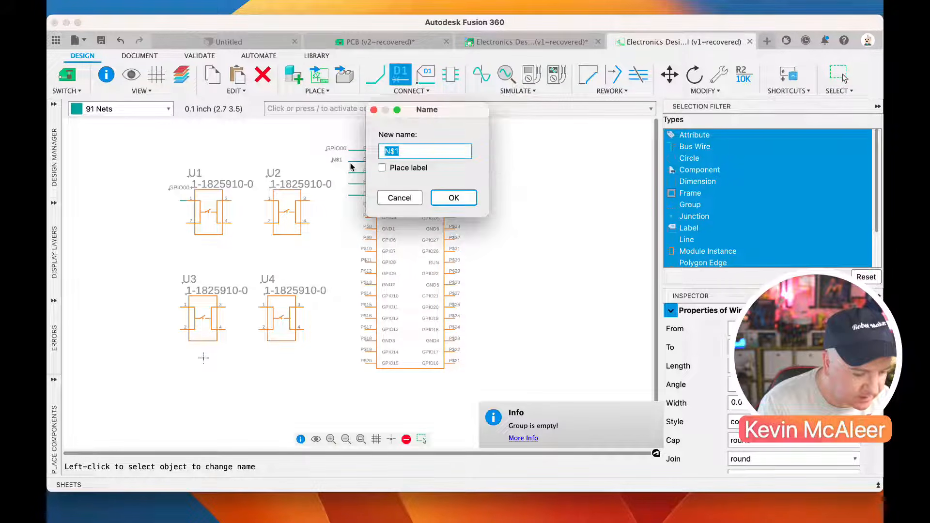
{"action": "type", "text": "GND"}
{"action": "key", "text": "Return"}
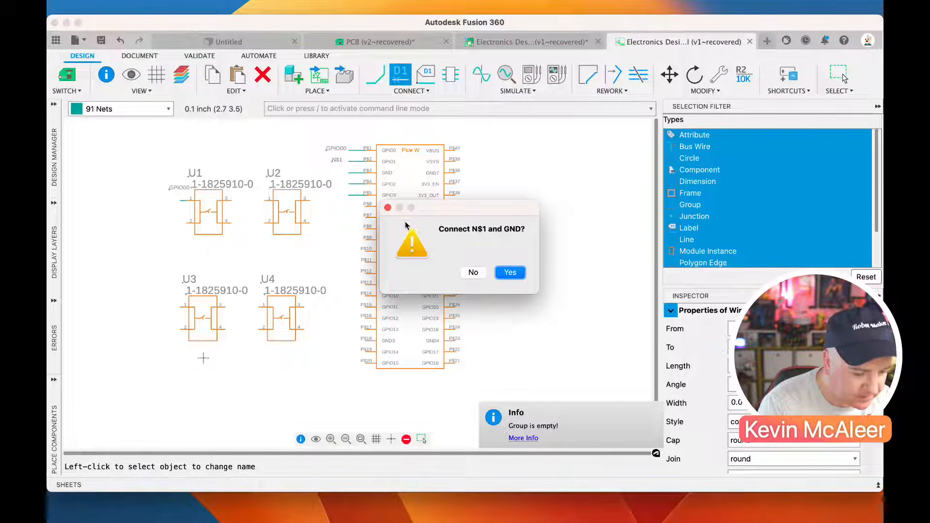
{"action": "left_click", "coordinate": [511, 273]}
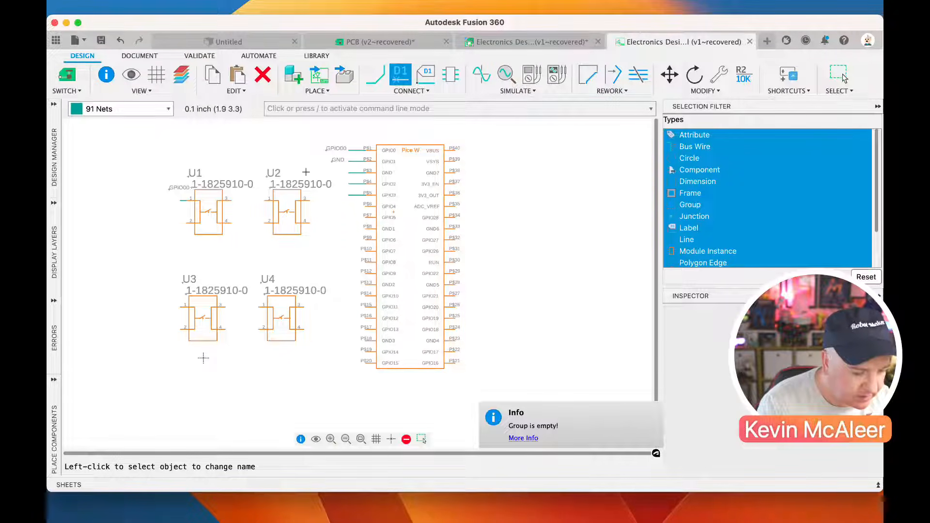
Rename this segment of the net at the Pico W's upper GND pin GPIO01 and place its label beside the stub
{"action": "left_click", "coordinate": [349, 173]}
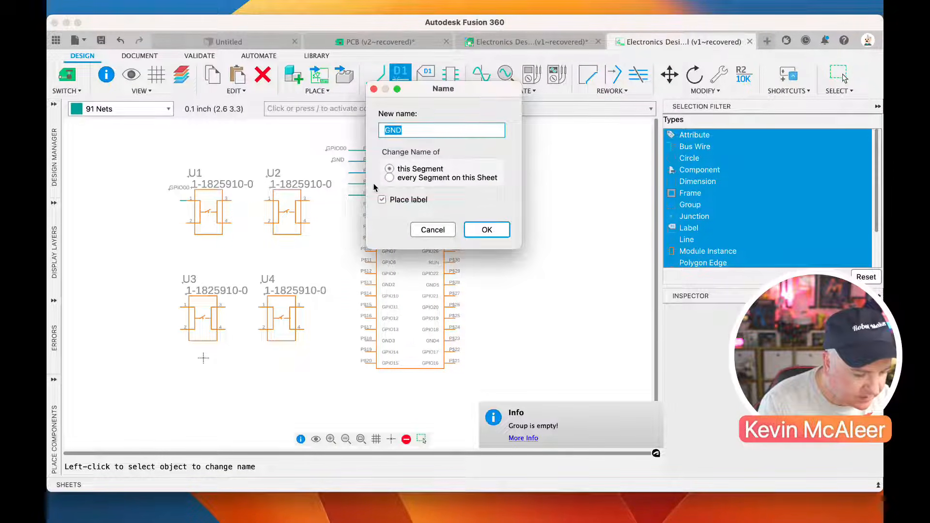
{"action": "type", "text": "GPIO02"}
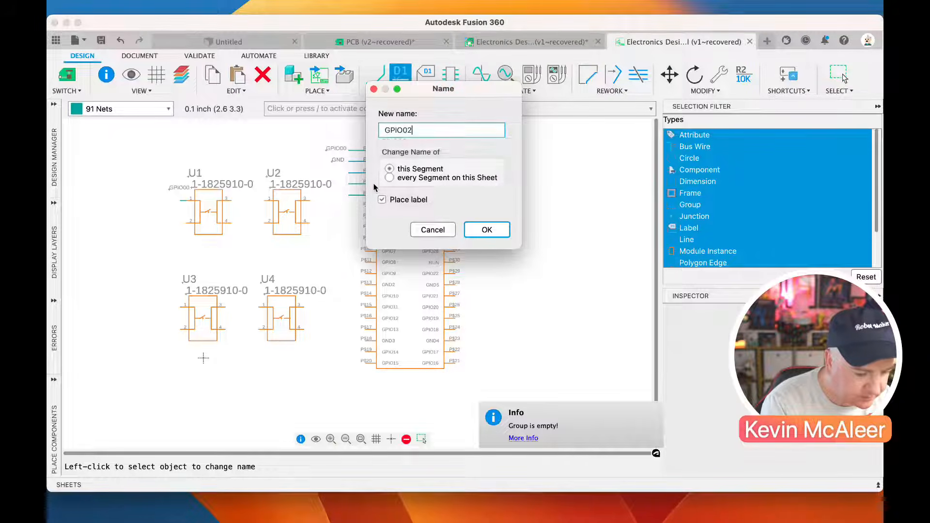
{"action": "key", "text": "Return"}
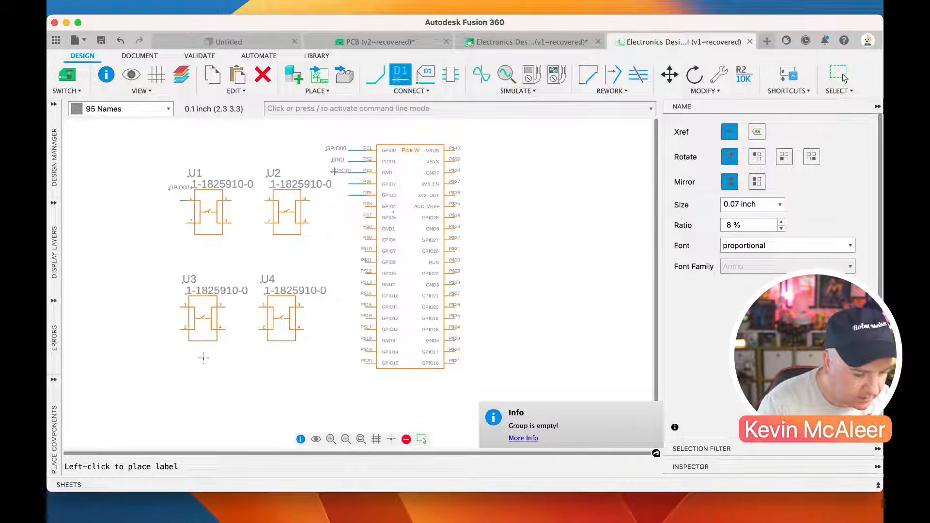
{"action": "left_click", "coordinate": [322, 171]}
Name the net stubs at the Pico W's GPIO2 and GPIO3 pins GPIO02 and GPIO03 and place their labels beside them
{"action": "left_click", "coordinate": [354, 194]}
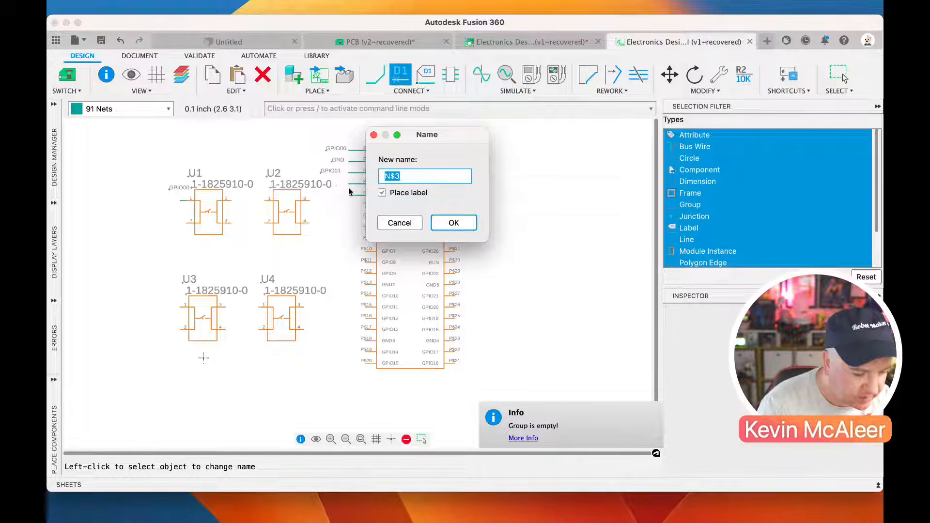
{"action": "type", "text": "GPIO03"}
{"action": "key", "text": "Return"}
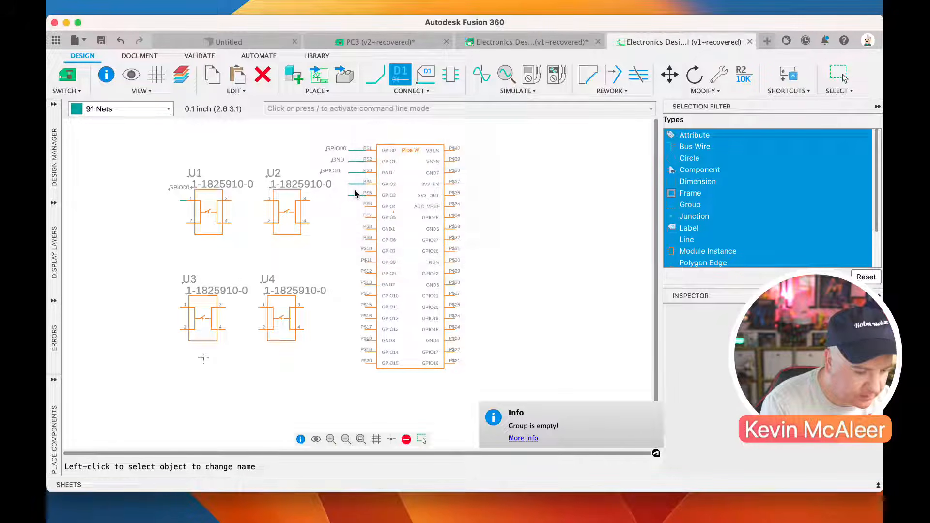
{"action": "left_click", "coordinate": [325, 184]}
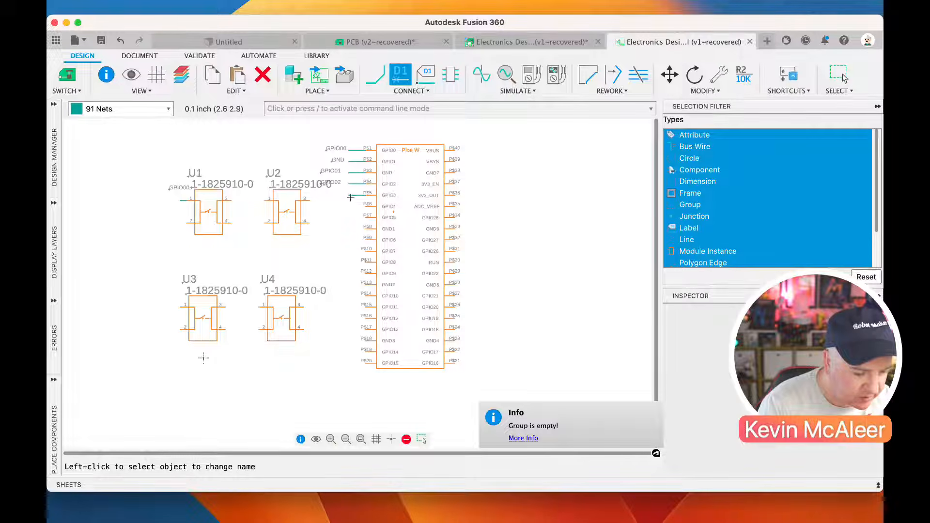
{"action": "left_click", "coordinate": [350, 196]}
{"action": "type", "text": "GPIO03"}
{"action": "key", "text": "Return"}
{"action": "left_click", "coordinate": [321, 197]}
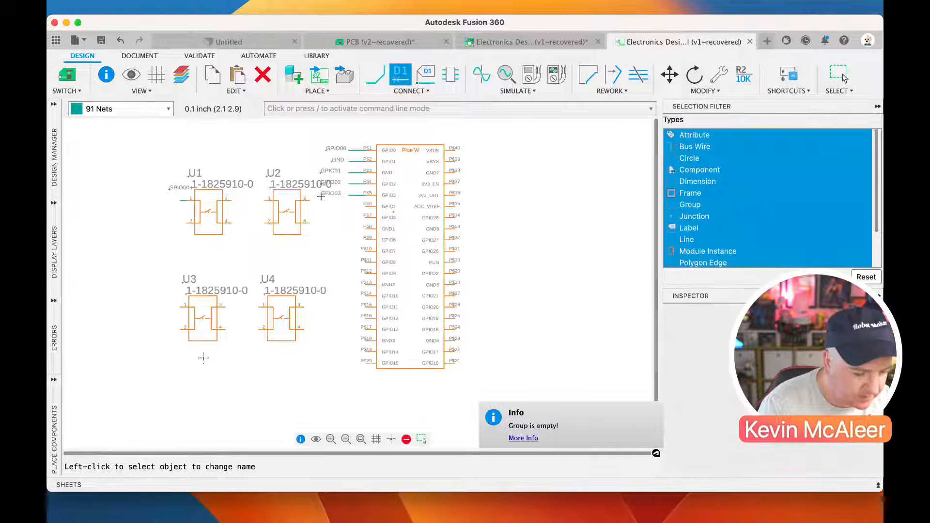
{"action": "key", "text": "Escape"}
Move the four switches farther away from the Pico W and reposition the GPIO00 label beside the stub at U1's pin 1
{"action": "left_click_drag", "start_coordinate": [170, 152], "coordinate": [308, 358]}
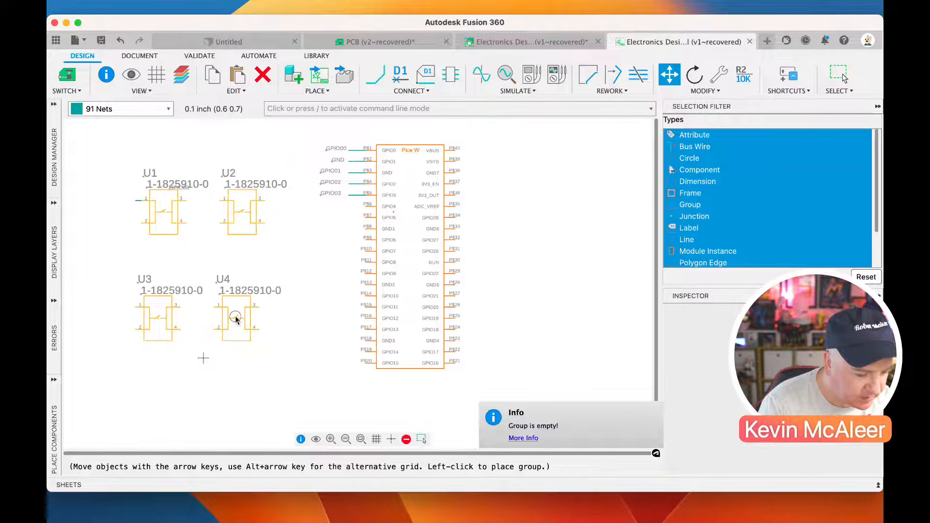
{"action": "left_click", "coordinate": [219, 316]}
{"action": "left_click", "coordinate": [179, 188]}
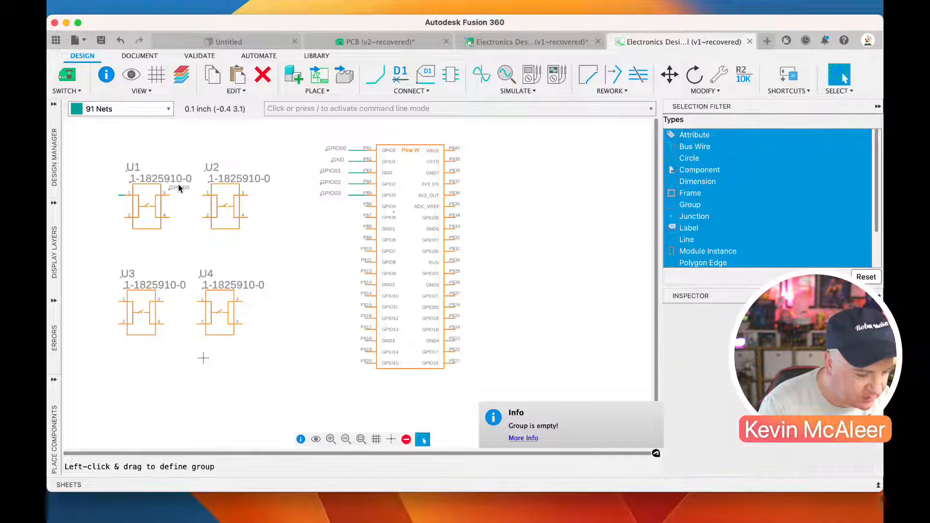
{"action": "left_click_drag", "start_coordinate": [170, 188], "coordinate": [91, 196]}
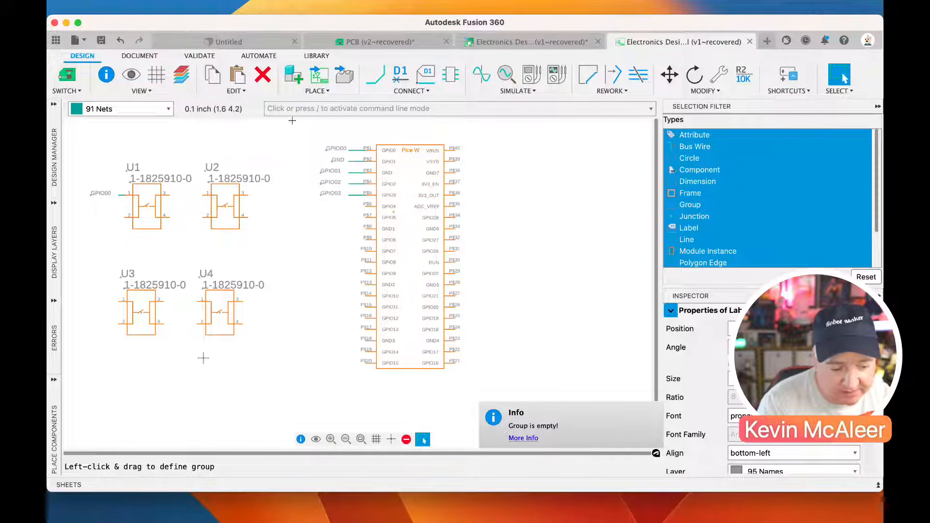
Draw a short net stub out from pin 3 of switch U1
{"action": "left_click", "coordinate": [375, 75]}
{"action": "left_click", "coordinate": [169, 194]}
{"action": "double_click", "coordinate": [180, 194]}
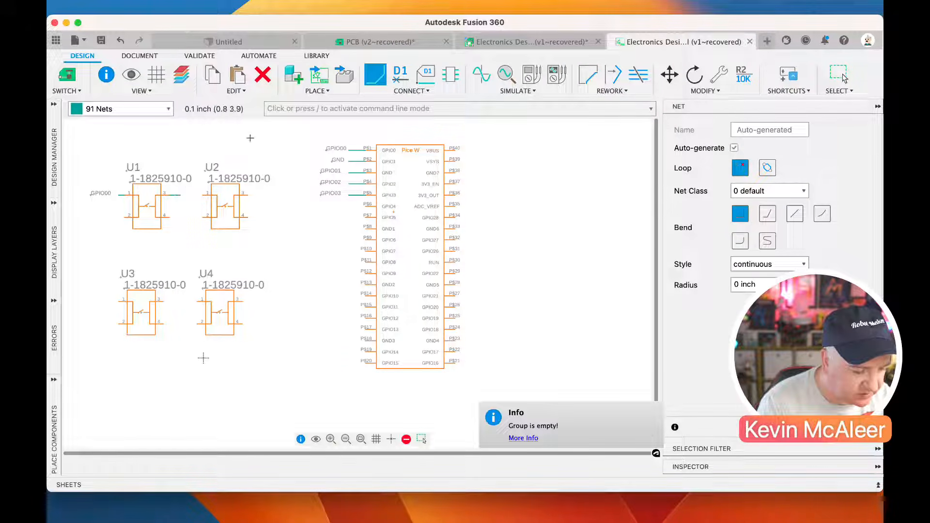
Name the stub at U1's pin 3 GND, accept the connection to the GND net, and place its label at the stub's end
{"action": "left_click", "coordinate": [400, 76]}
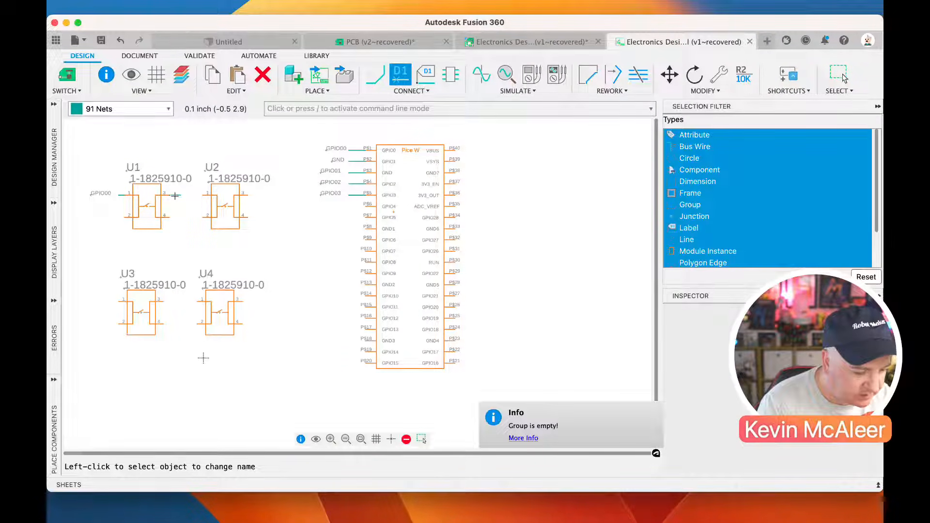
{"action": "left_click", "coordinate": [175, 195]}
{"action": "type", "text": "GND"}
{"action": "key", "text": "Return"}
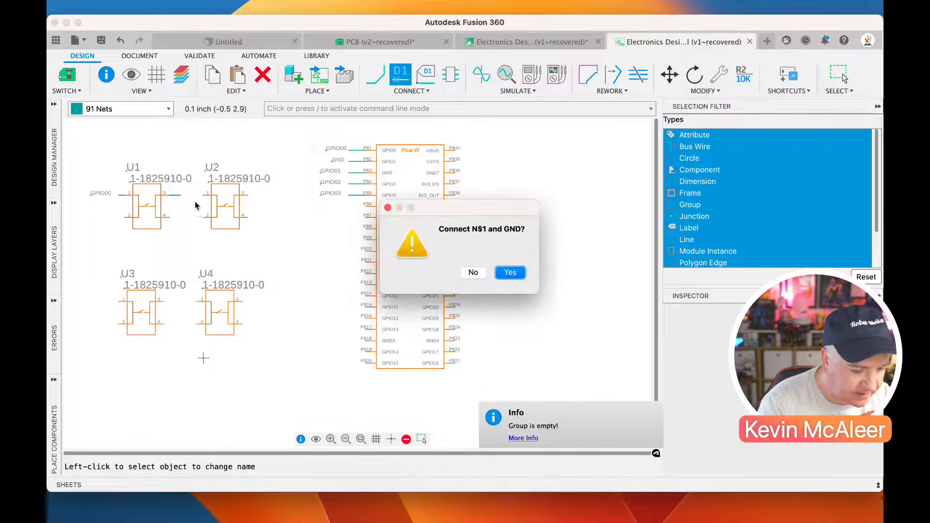
{"action": "left_click", "coordinate": [510, 272]}
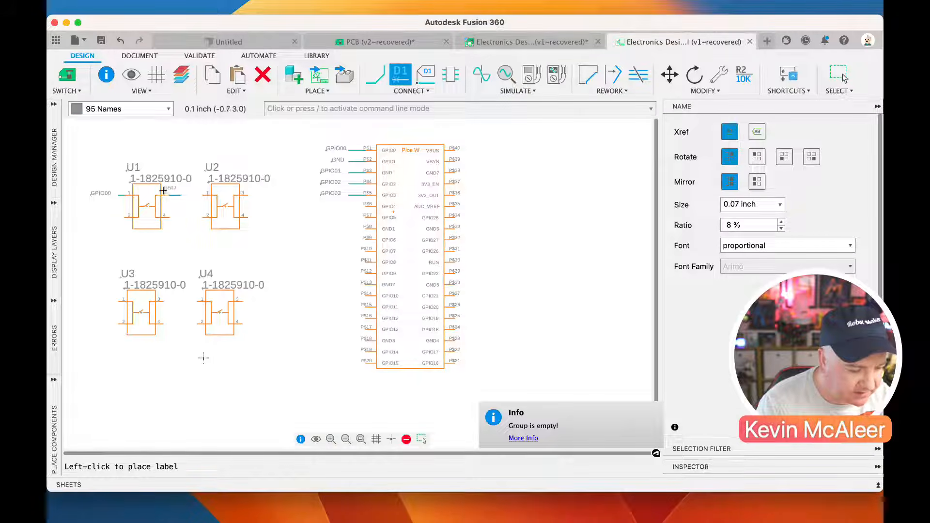
{"action": "left_click", "coordinate": [184, 194]}
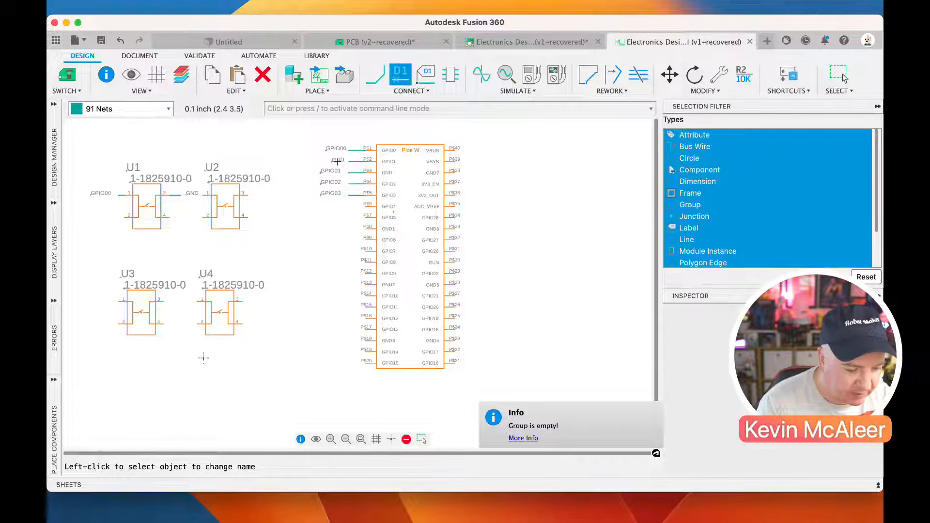
{"action": "key", "text": "Escape"}
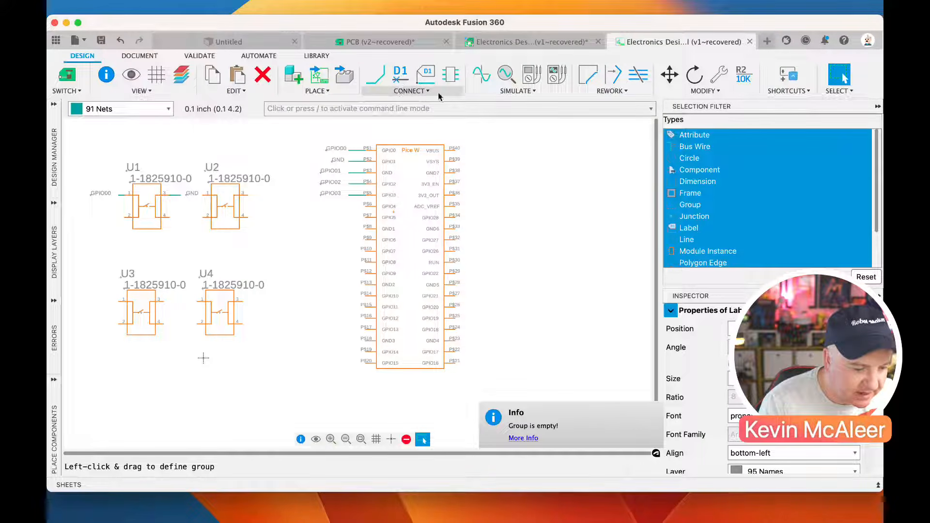
Group switches U1 to U4 with their net stubs and labels in a new selectable group named Buttons
{"action": "left_click_drag", "start_coordinate": [97, 141], "coordinate": [296, 372]}
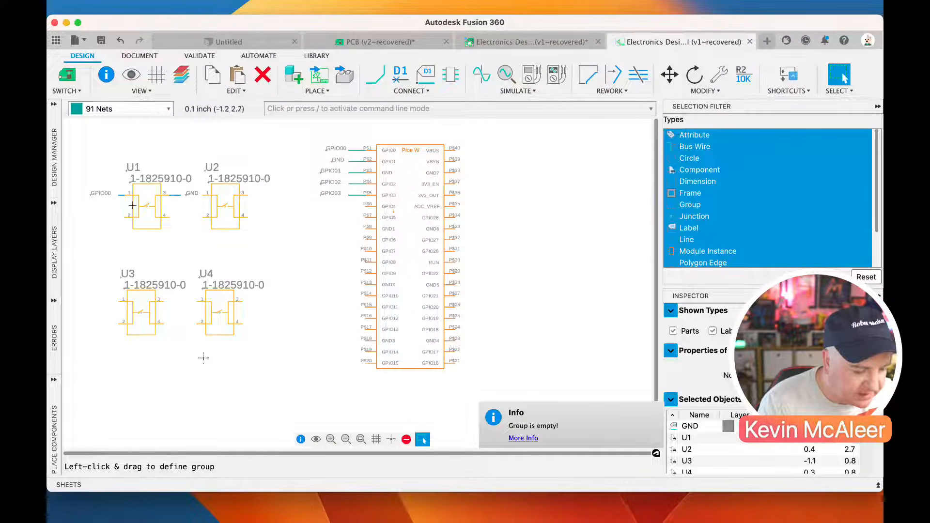
{"action": "left_click_drag", "start_coordinate": [78, 141], "coordinate": [292, 405]}
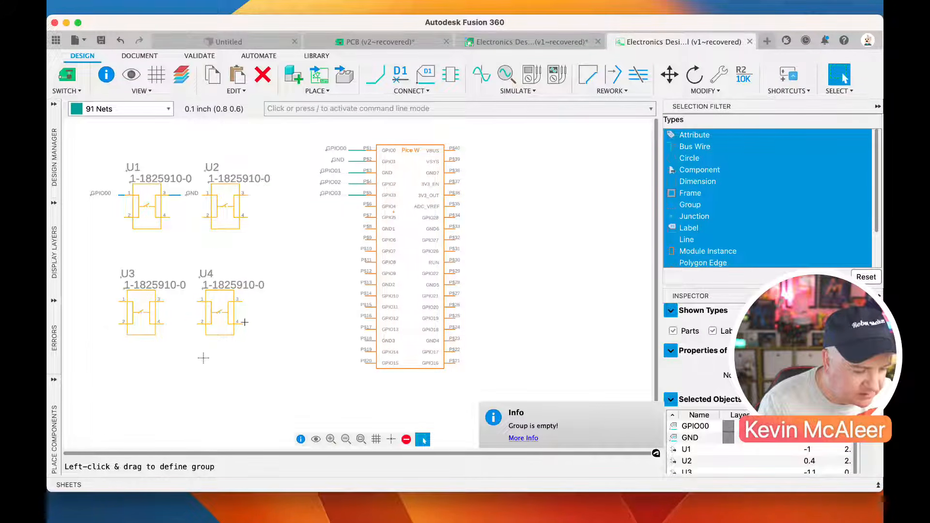
{"action": "right_click", "coordinate": [224, 207]}
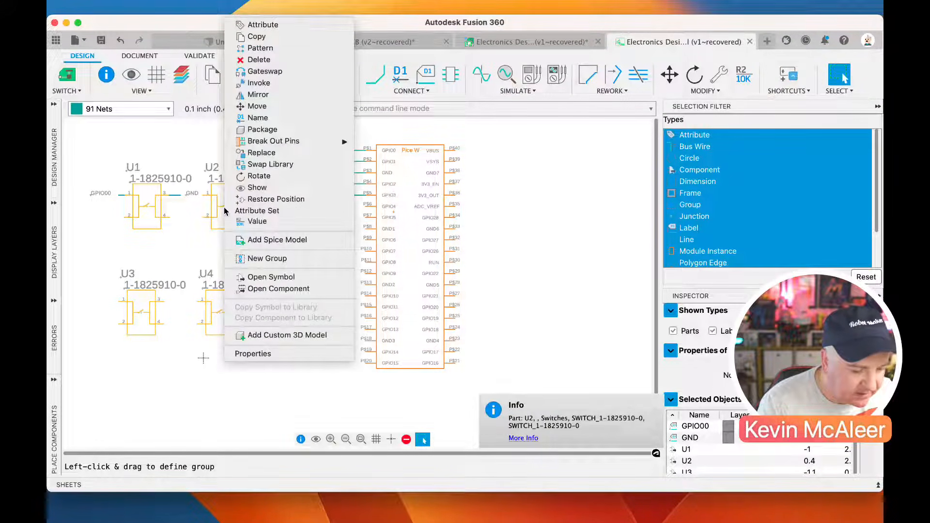
{"action": "left_click", "coordinate": [268, 258]}
{"action": "type", "text": "Buttons"}
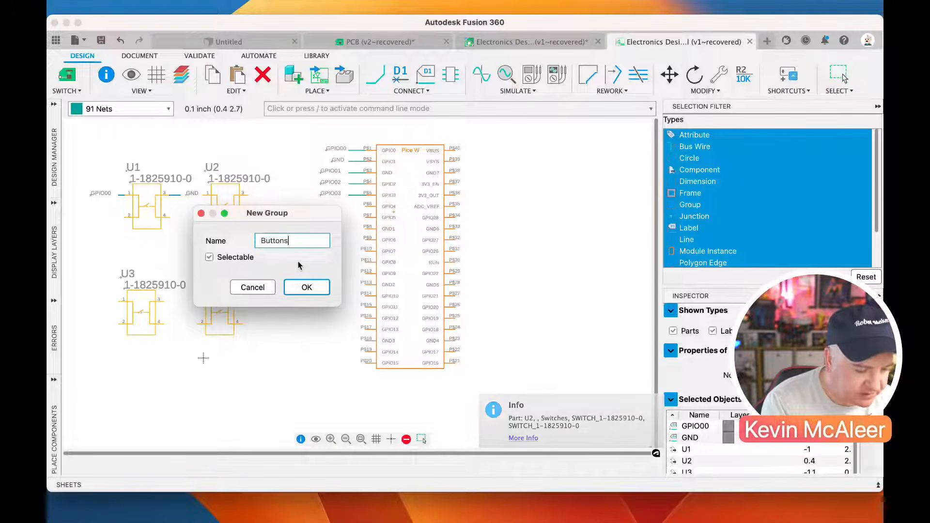
{"action": "key", "text": "Return"}
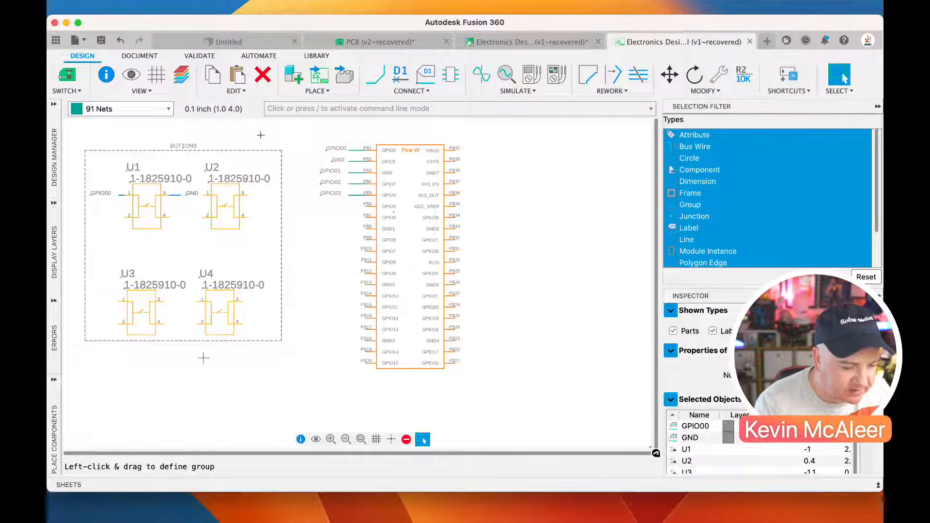
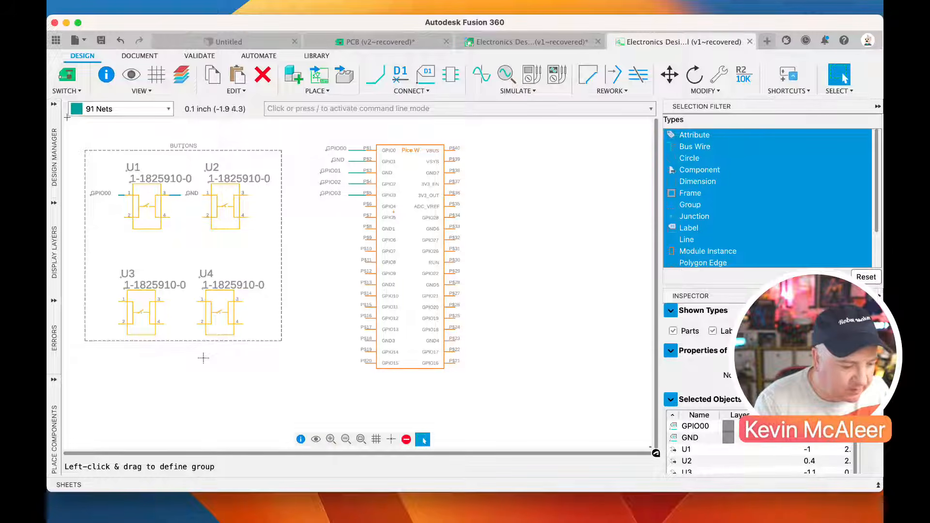
Search the component libraries for "power" and place a +5V supply symbol beside the Pico W, accepting its value
{"action": "left_click", "coordinate": [51, 414]}
{"action": "left_click", "coordinate": [124, 150]}
{"action": "key", "text": "super+a"}
{"action": "type", "text": "power"}
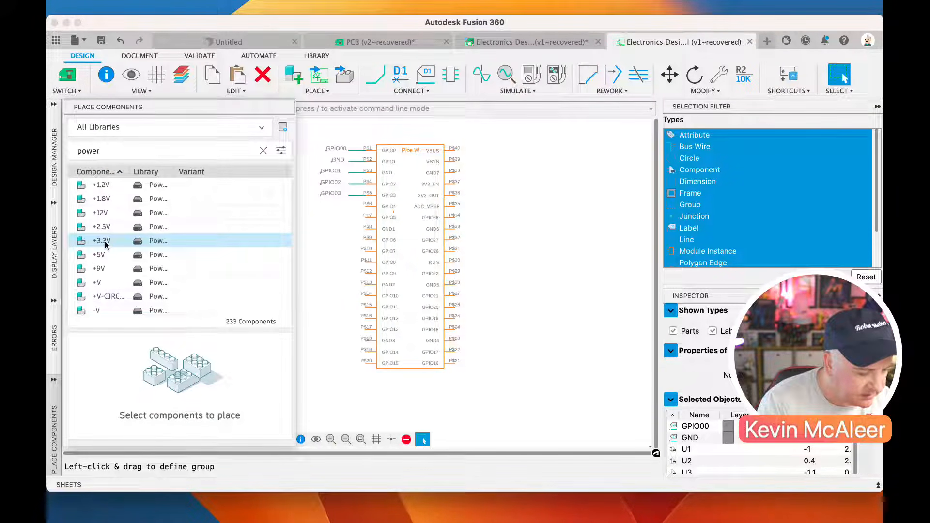
{"action": "left_click", "coordinate": [103, 254]}
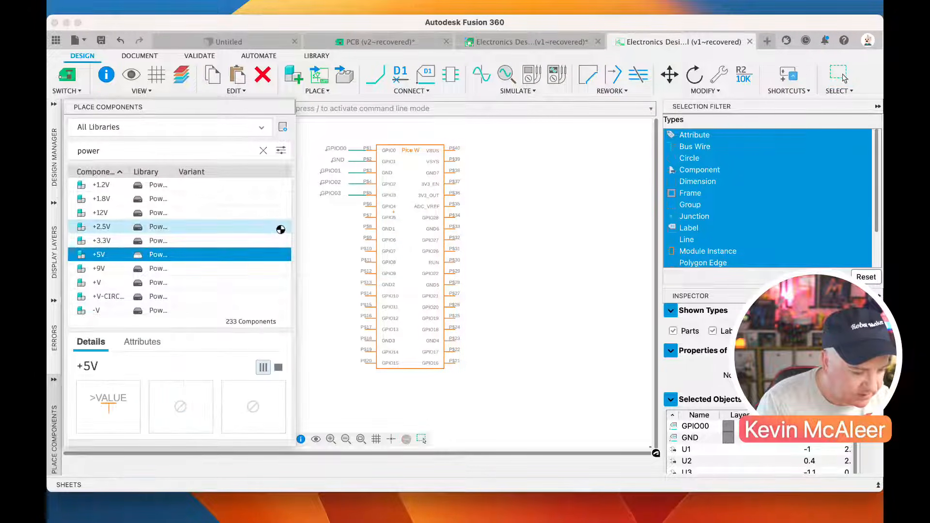
{"action": "left_click", "coordinate": [539, 144]}
{"action": "left_click", "coordinate": [303, 386]}
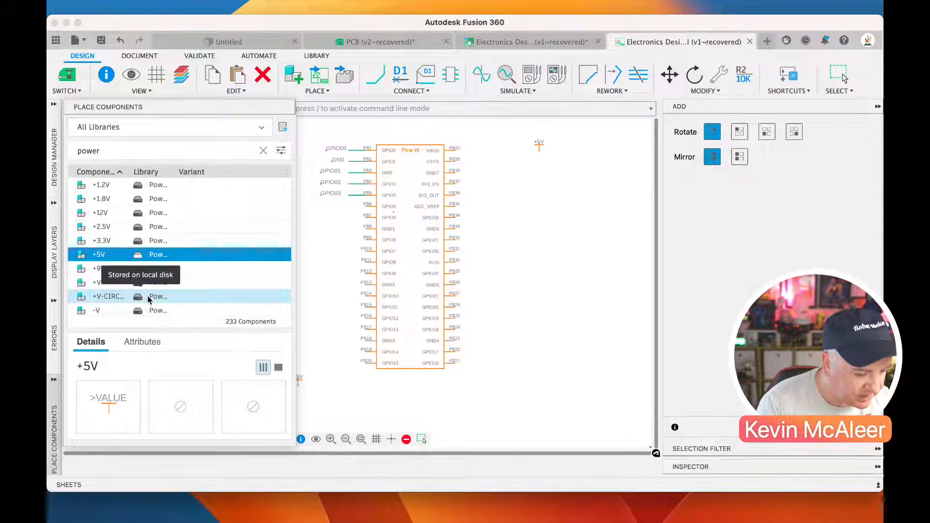
Place the Power_Symbols library's GND symbol next to the +5V symbol, keeping GND as its value
{"action": "scroll", "coordinate": [159, 301], "scroll_direction": "down", "scroll_amount": 5}
{"action": "scroll", "coordinate": [184, 312], "scroll_direction": "down", "scroll_amount": 10}
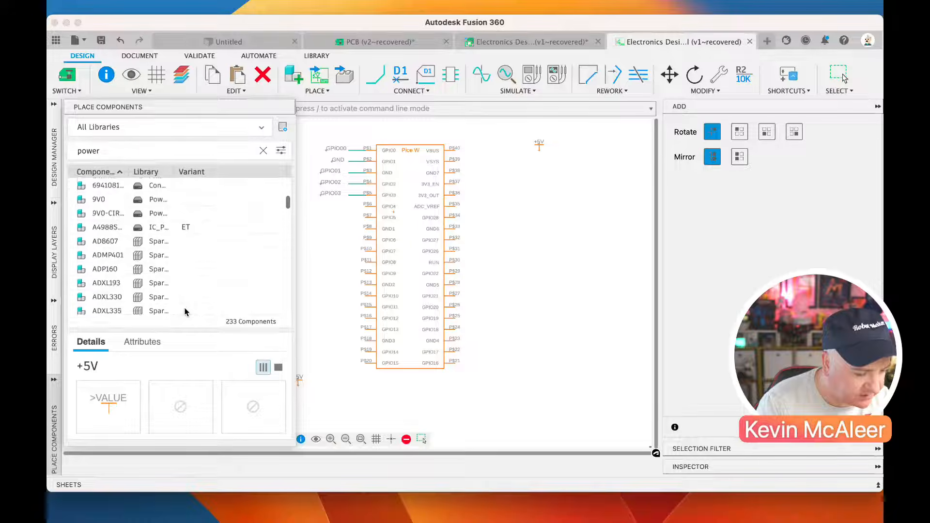
{"action": "scroll", "coordinate": [184, 312], "scroll_direction": "down", "scroll_amount": 10}
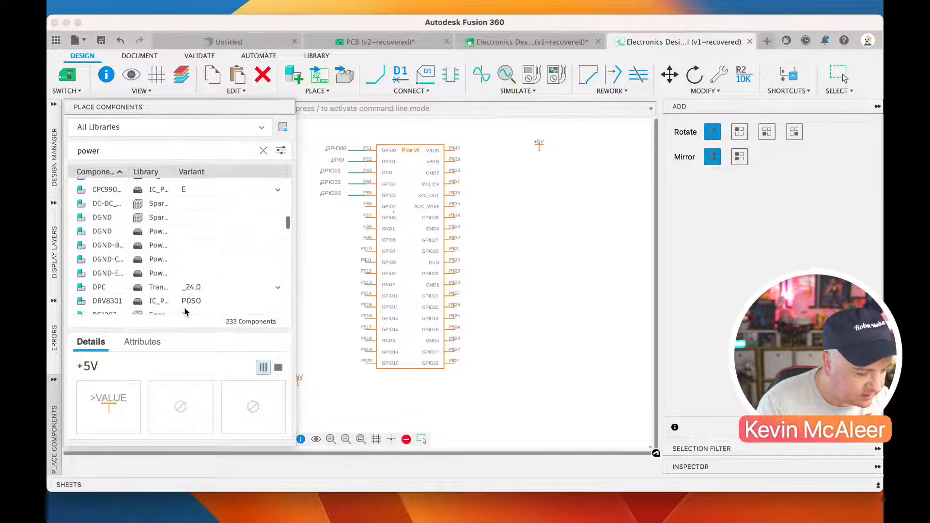
{"action": "scroll", "coordinate": [185, 311], "scroll_direction": "up", "scroll_amount": 5}
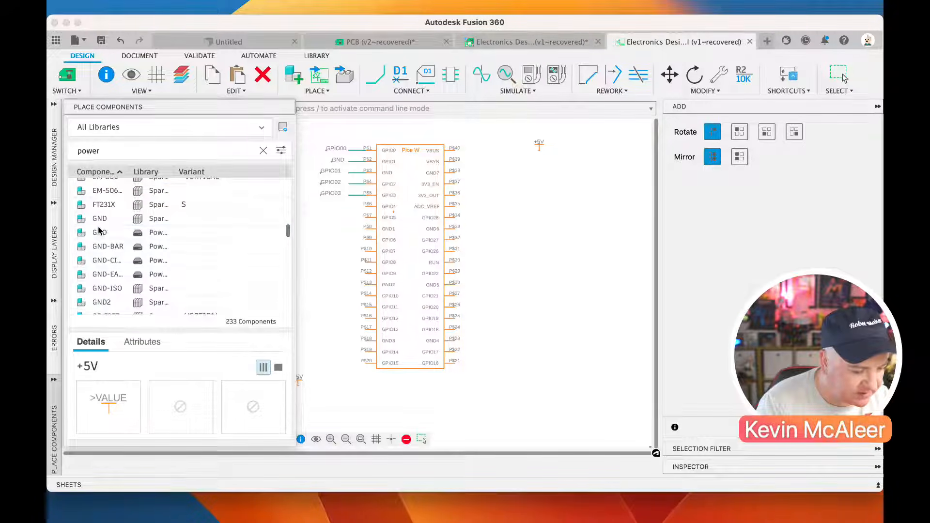
{"action": "left_click", "coordinate": [110, 218]}
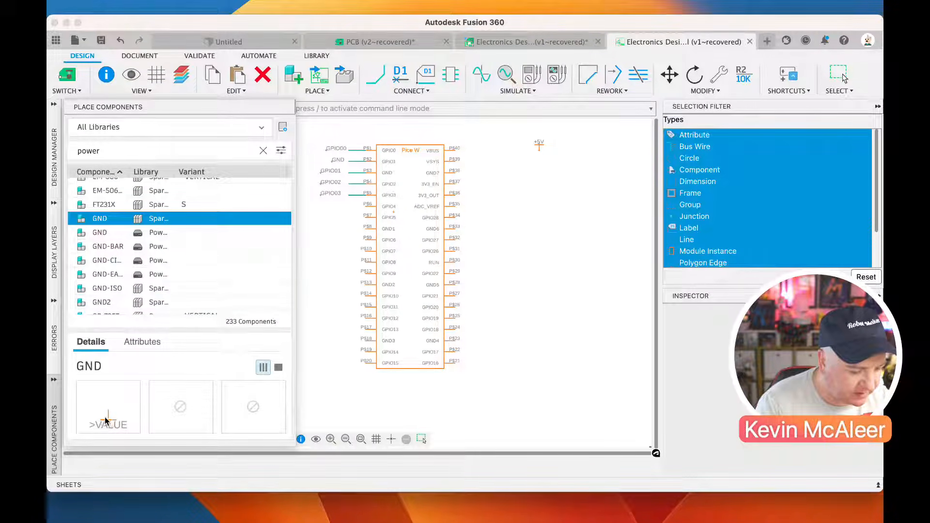
{"action": "left_click", "coordinate": [125, 233]}
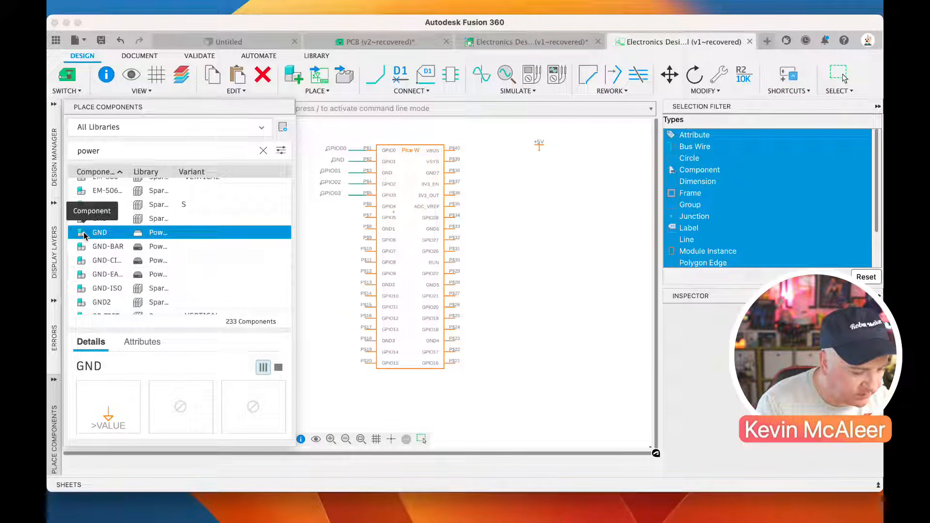
{"action": "left_click", "coordinate": [229, 234]}
{"action": "left_click", "coordinate": [563, 149]}
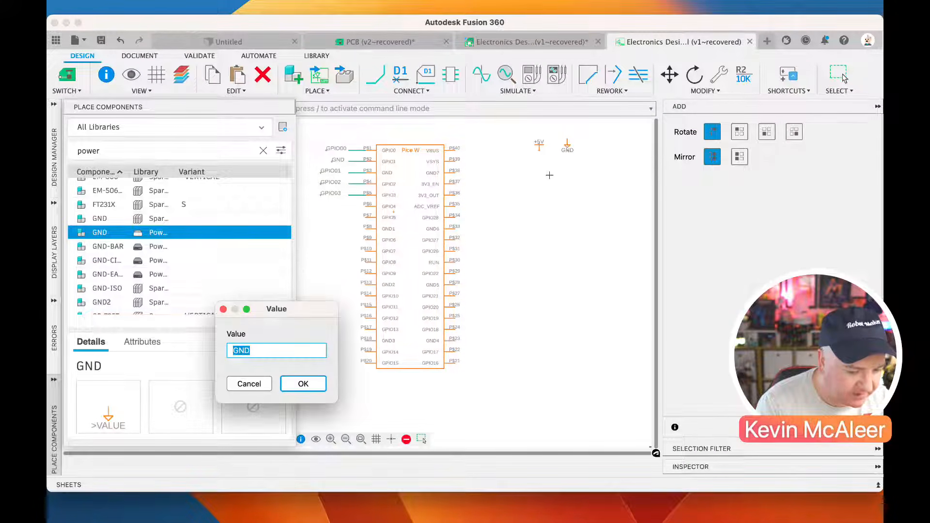
{"action": "left_click", "coordinate": [303, 384]}
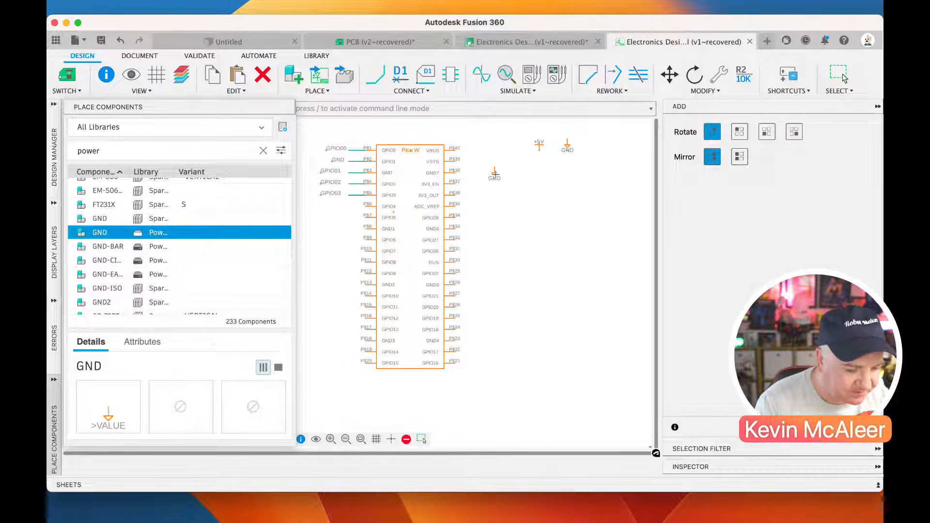
{"action": "key", "text": "Escape"}
Draw a net stub downward from the +5V symbol and another upward from the GND symbol
{"action": "left_click", "coordinate": [379, 82]}
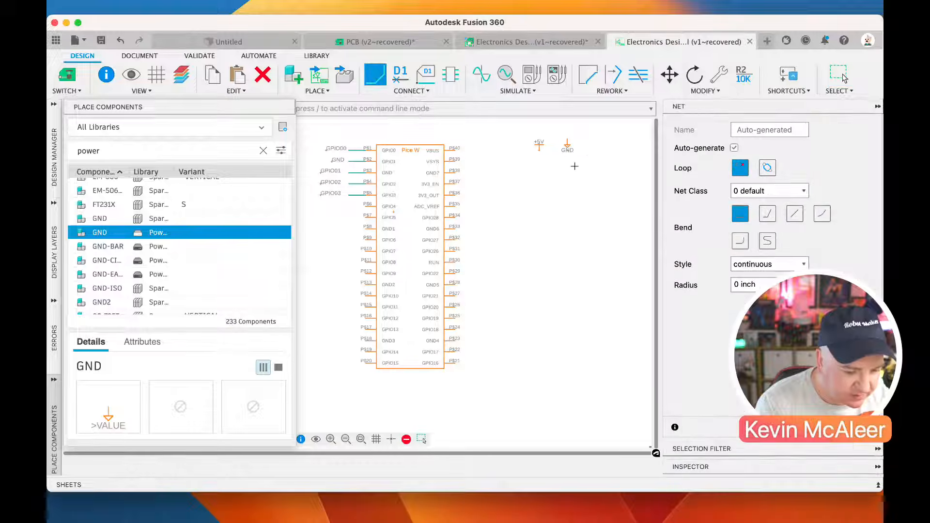
{"action": "left_click", "coordinate": [539, 148]}
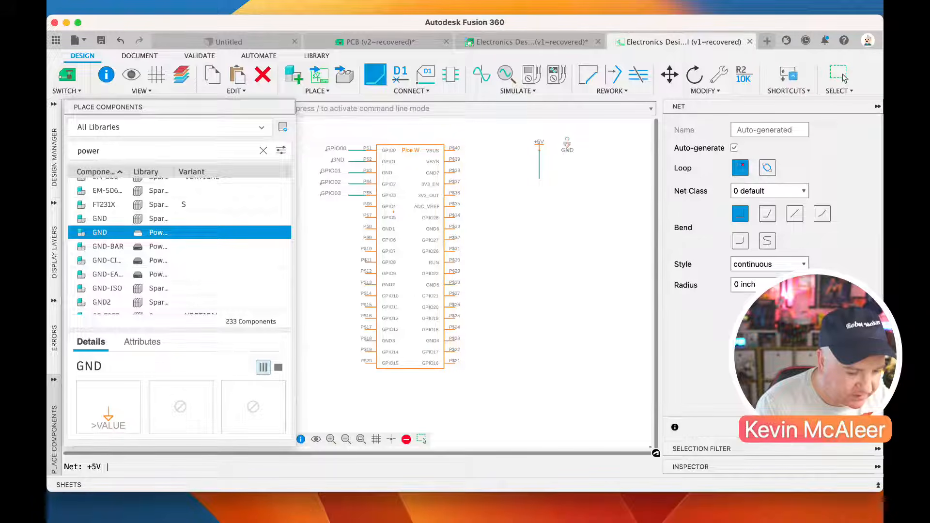
{"action": "key", "text": "Escape"}
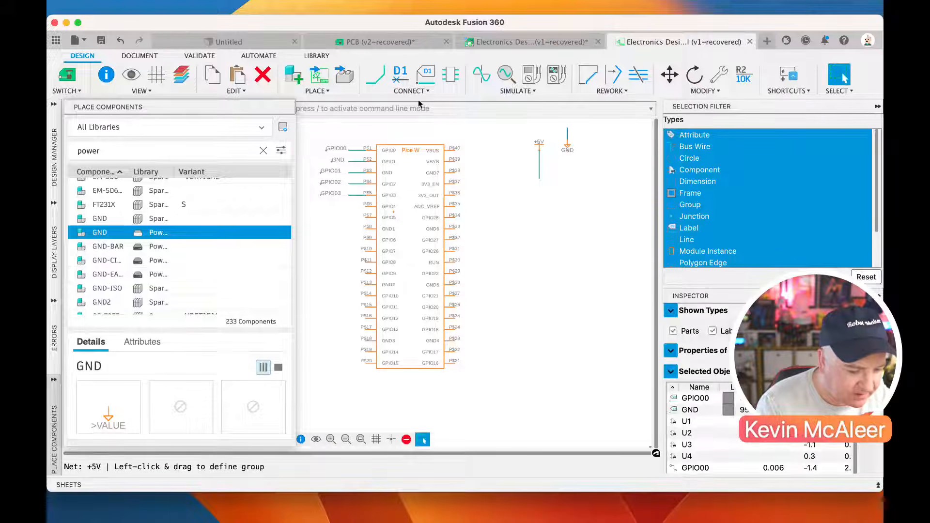
Keep the names +5V and GND for the two supply net stubs and place a label beside each
{"action": "left_click", "coordinate": [400, 75]}
{"action": "left_click", "coordinate": [539, 175]}
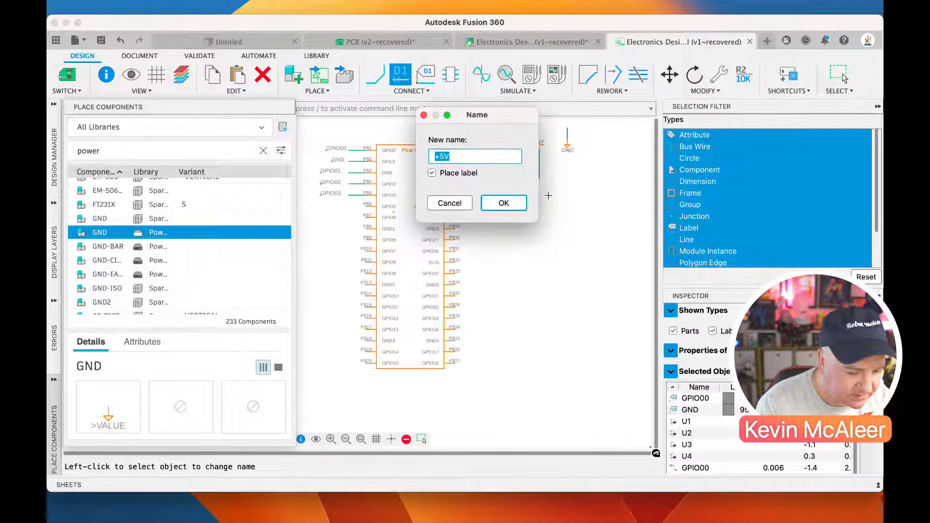
{"action": "key", "text": "Return"}
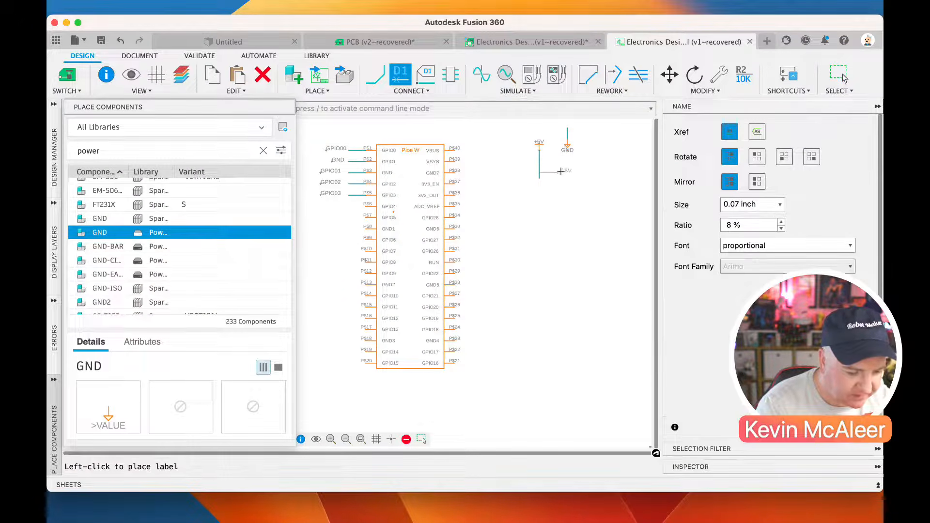
{"action": "left_click", "coordinate": [546, 188]}
{"action": "left_click", "coordinate": [567, 131]}
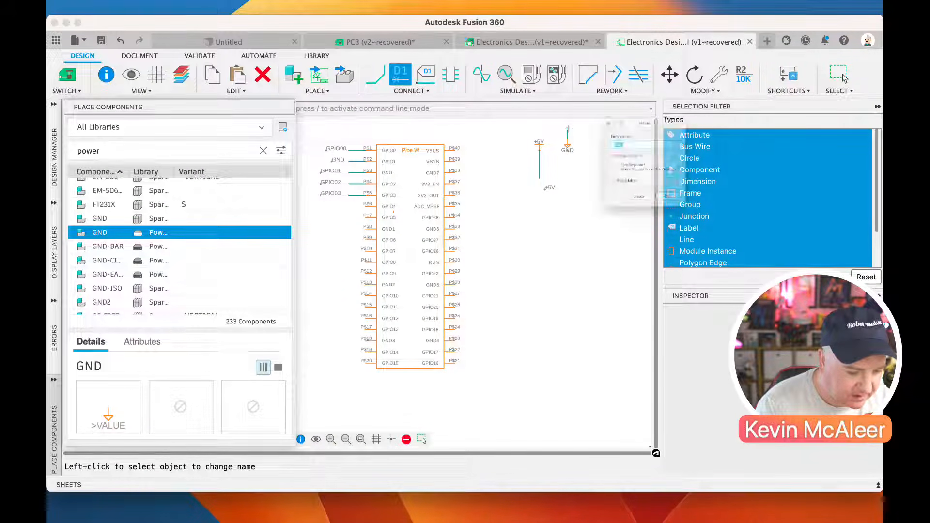
{"action": "key", "text": "Return"}
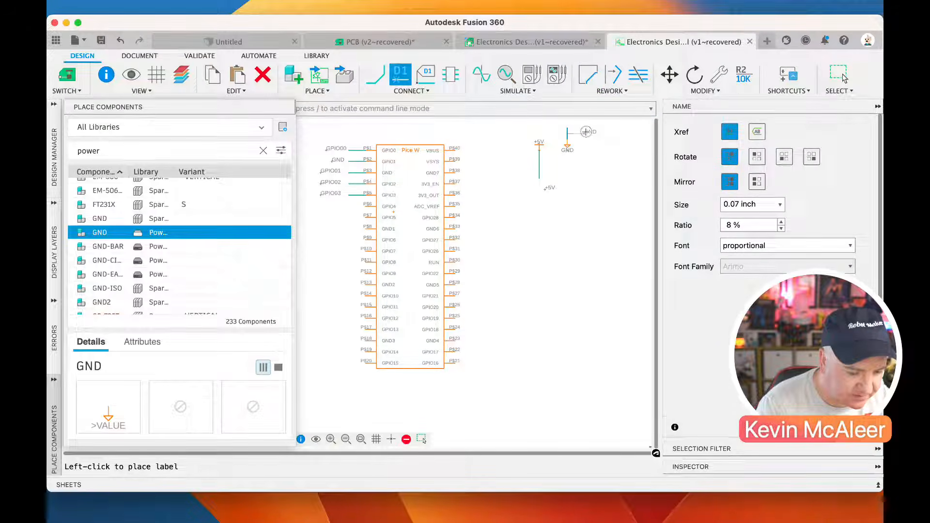
{"action": "left_click", "coordinate": [587, 132]}
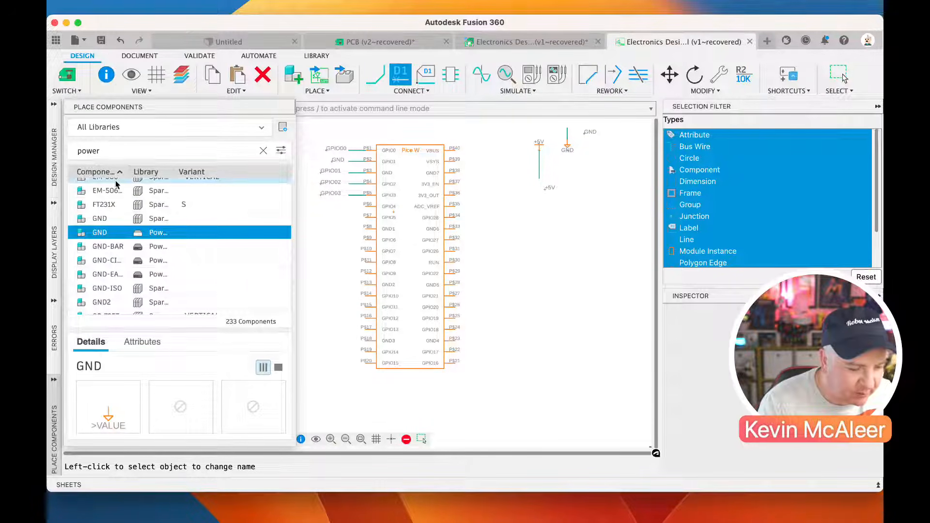
Search the component libraries for jst_2mm and place one JST_2MM_MALE connector below the supply symbols
{"action": "double_click", "coordinate": [89, 150]}
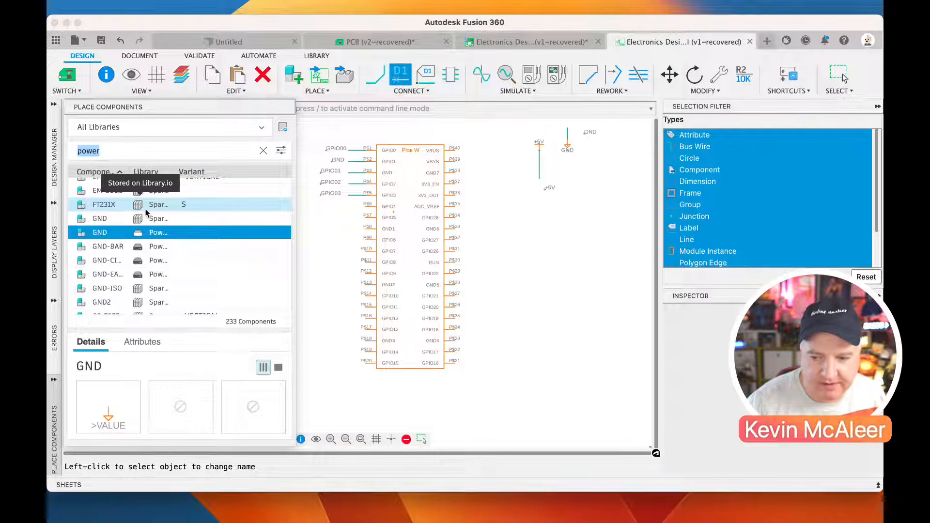
{"action": "key", "text": "Escape"}
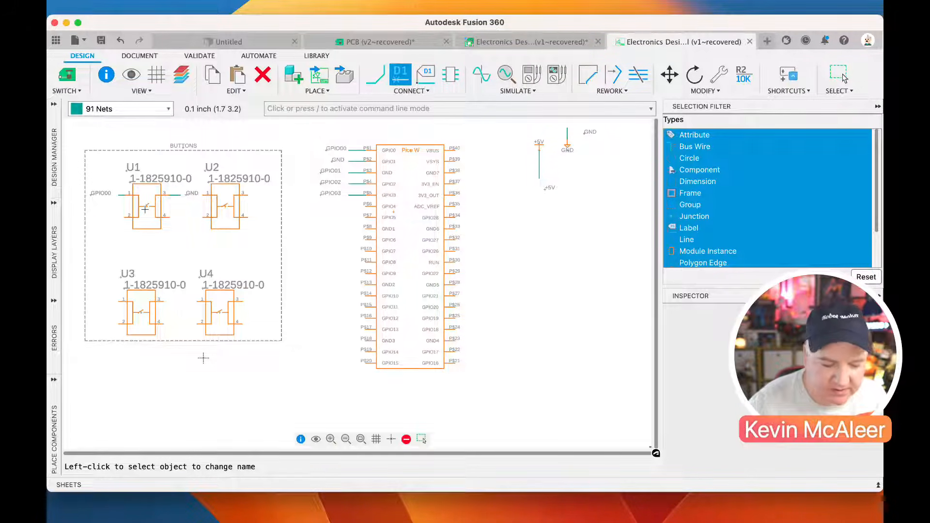
{"action": "left_click", "coordinate": [56, 386]}
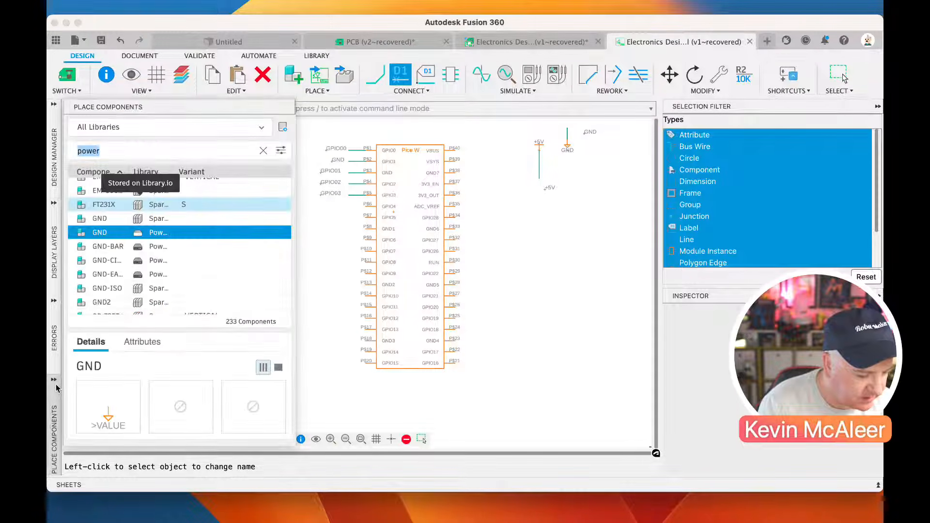
{"action": "type", "text": "jst-"}
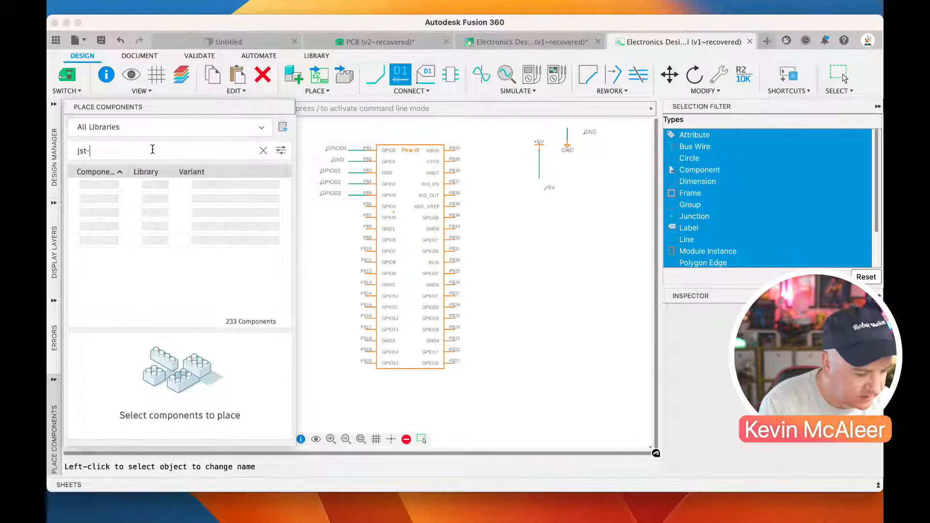
{"action": "type", "text": "2"}
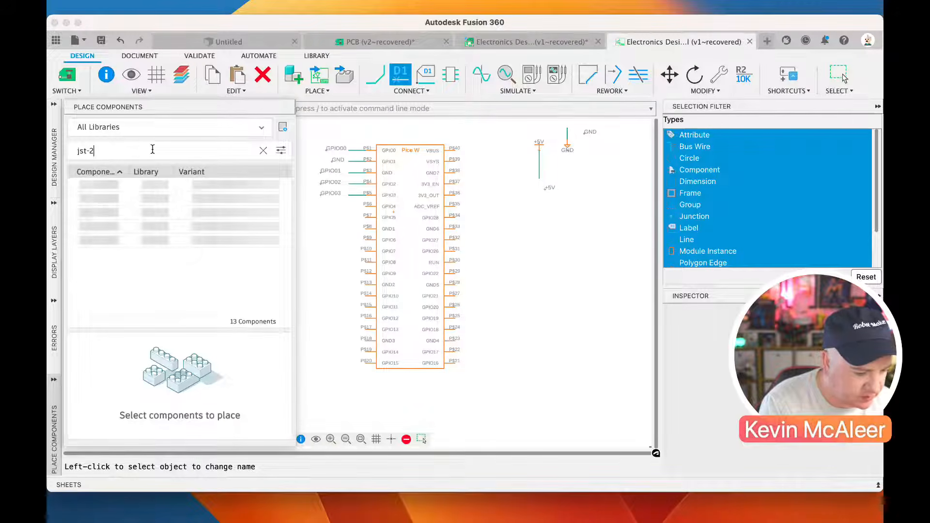
{"action": "key", "text": "BackSpace"}
{"action": "key", "text": "BackSpace"}
{"action": "key", "text": "BackSpace"}
{"action": "type", "text": "t_2mm"}
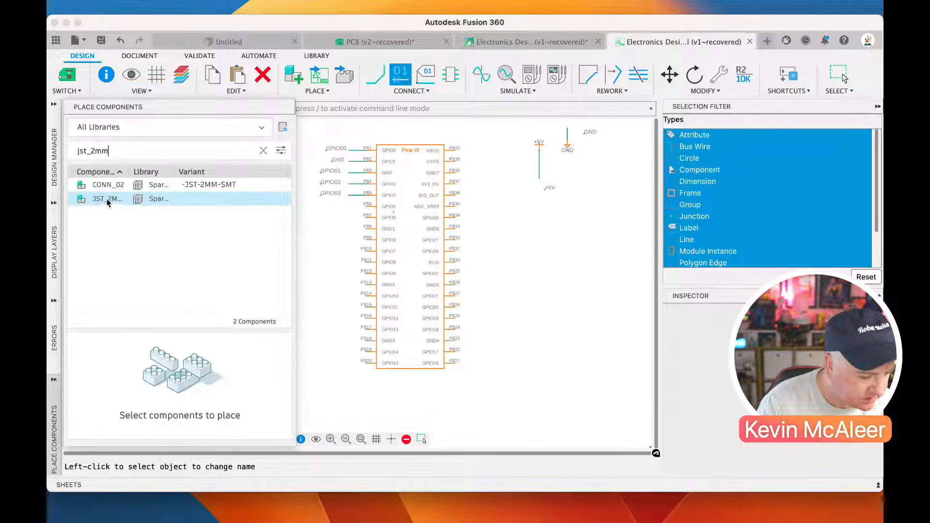
{"action": "left_click", "coordinate": [150, 198]}
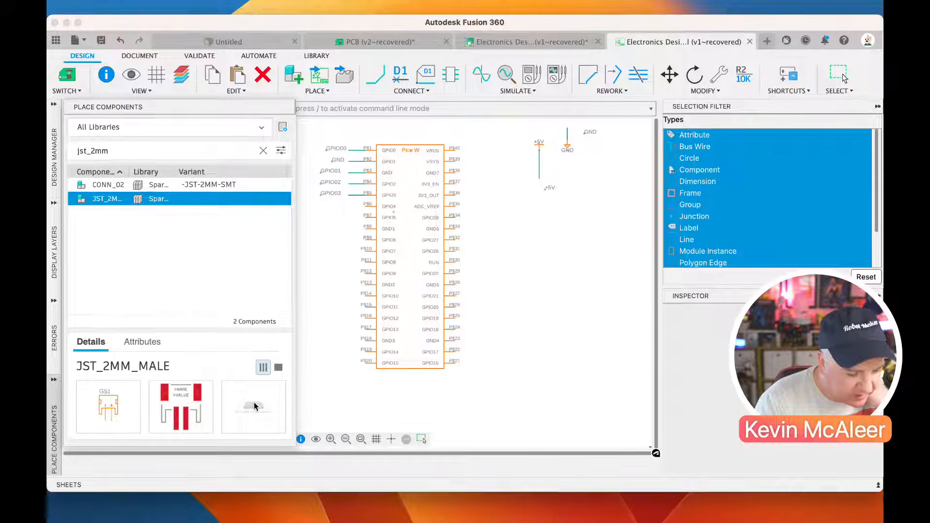
{"action": "double_click", "coordinate": [161, 205]}
{"action": "left_click", "coordinate": [577, 210]}
{"action": "key", "text": "Escape"}
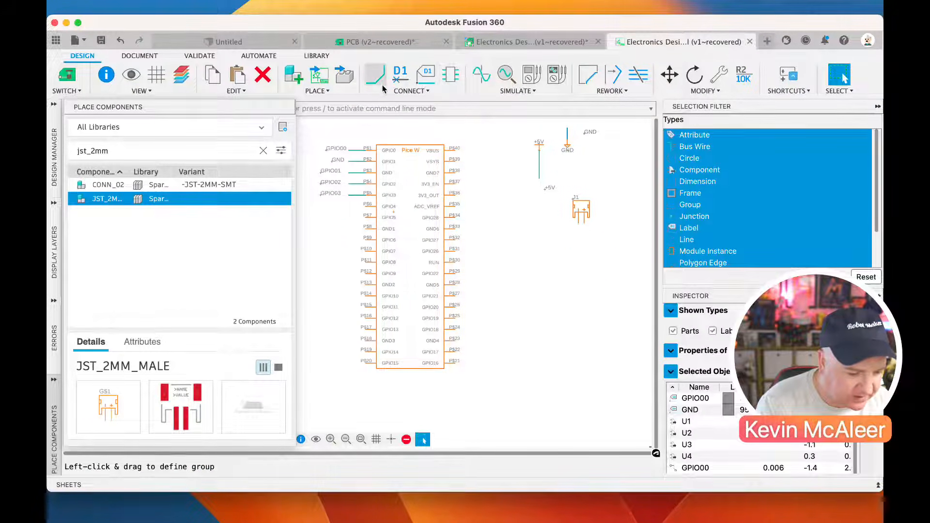
Extend the +5V net from its stub down and across to the pins of connector J1
{"action": "left_click", "coordinate": [375, 75]}
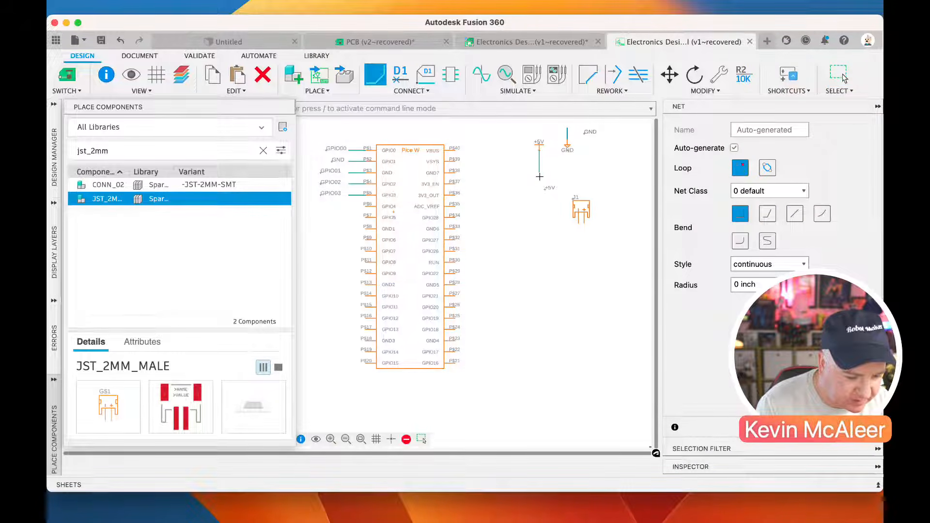
{"action": "left_click", "coordinate": [579, 223]}
{"action": "left_click", "coordinate": [566, 128]}
{"action": "left_click", "coordinate": [578, 213]}
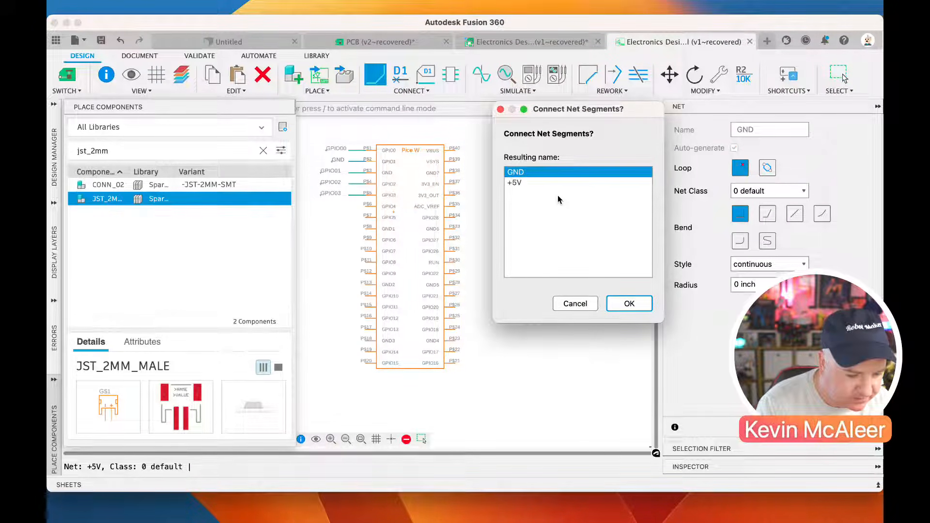
{"action": "left_click", "coordinate": [572, 304]}
{"action": "key", "text": "Escape"}
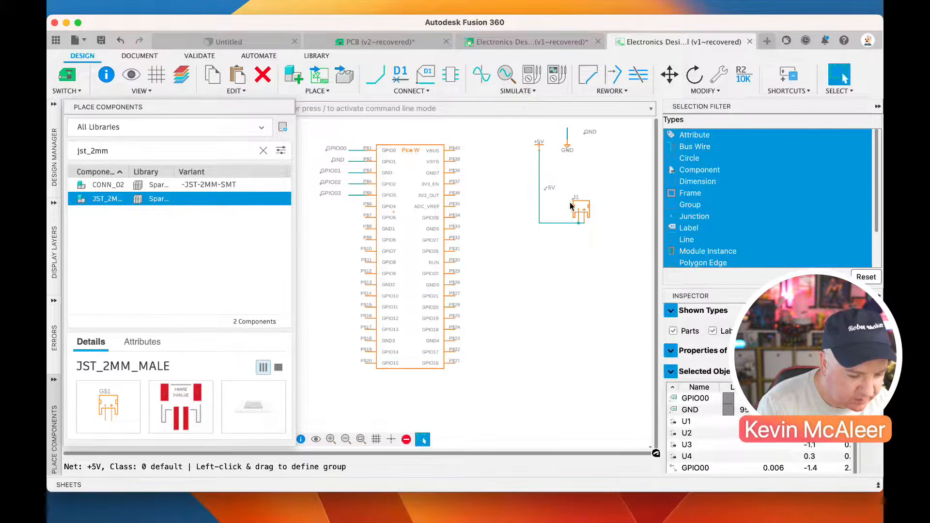
Shift the GND symbol's value text slightly lower and rotate the symbol in 90° turns back to pointing down
{"action": "left_click_drag", "start_coordinate": [568, 152], "coordinate": [566, 158]}
{"action": "key", "text": "Escape"}
{"action": "right_click", "coordinate": [566, 157]}
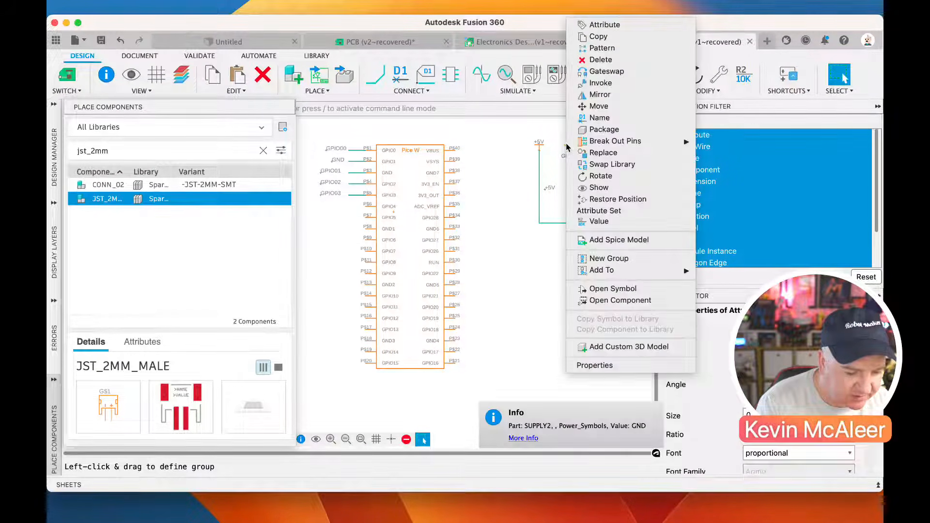
{"action": "left_click", "coordinate": [601, 176]}
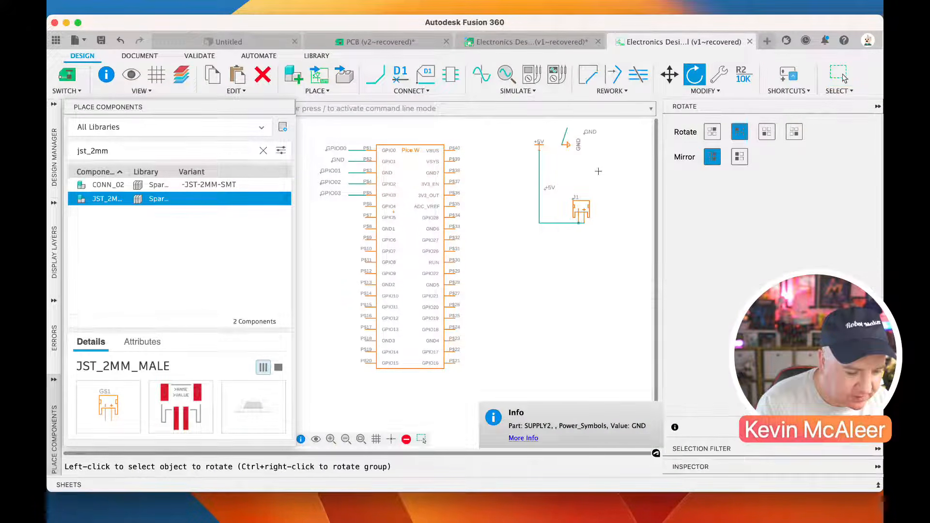
{"action": "left_click", "coordinate": [565, 145]}
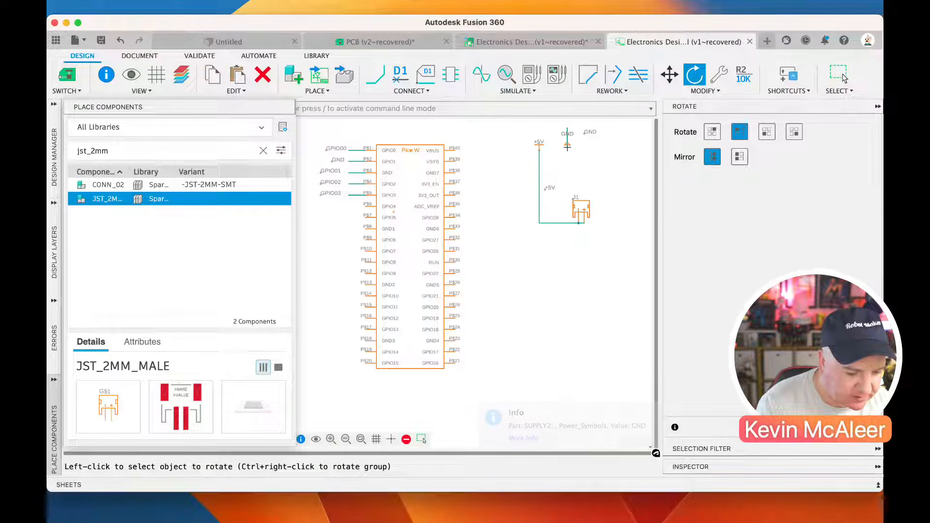
{"action": "left_click", "coordinate": [567, 144]}
{"action": "left_click", "coordinate": [567, 145]}
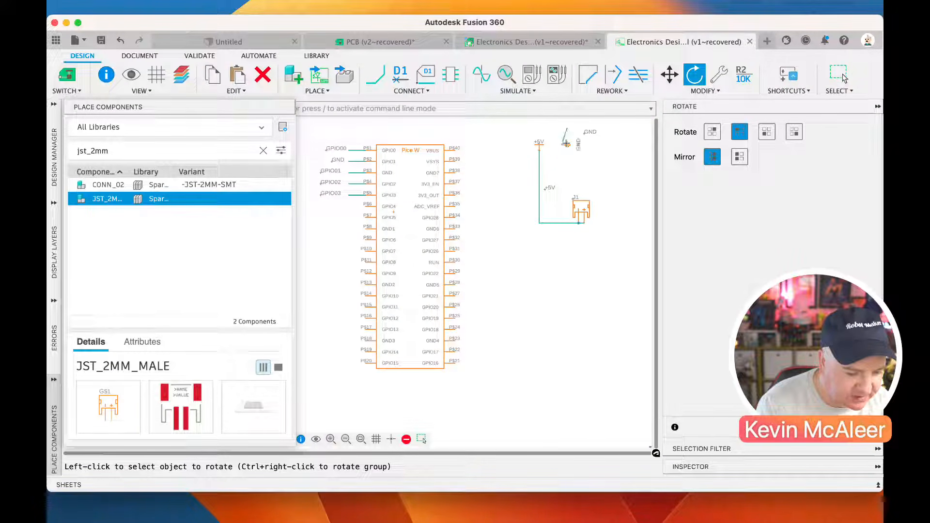
{"action": "left_click", "coordinate": [568, 145]}
{"action": "left_click", "coordinate": [568, 146]}
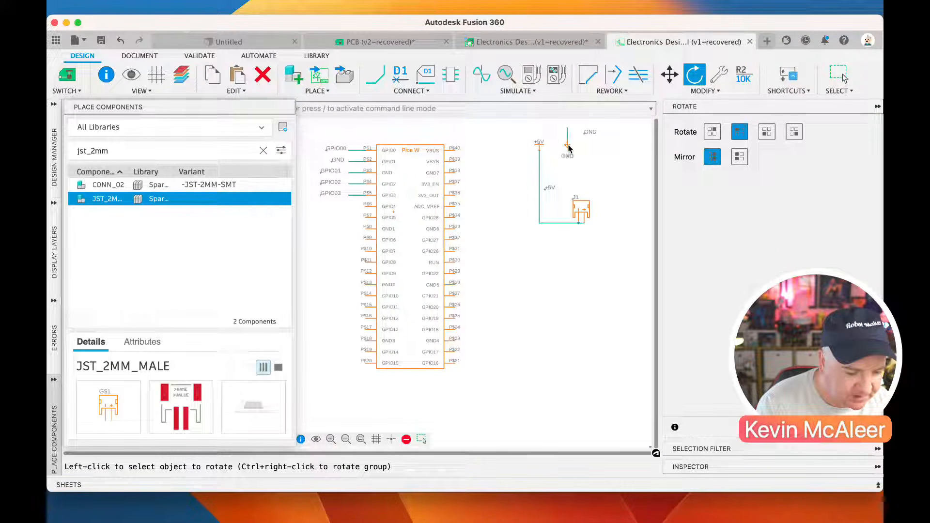
Move the GND net wire so it runs sideways from the GND symbol and down towards connector J1
{"action": "key", "text": "m"}
{"action": "left_click", "coordinate": [568, 136]}
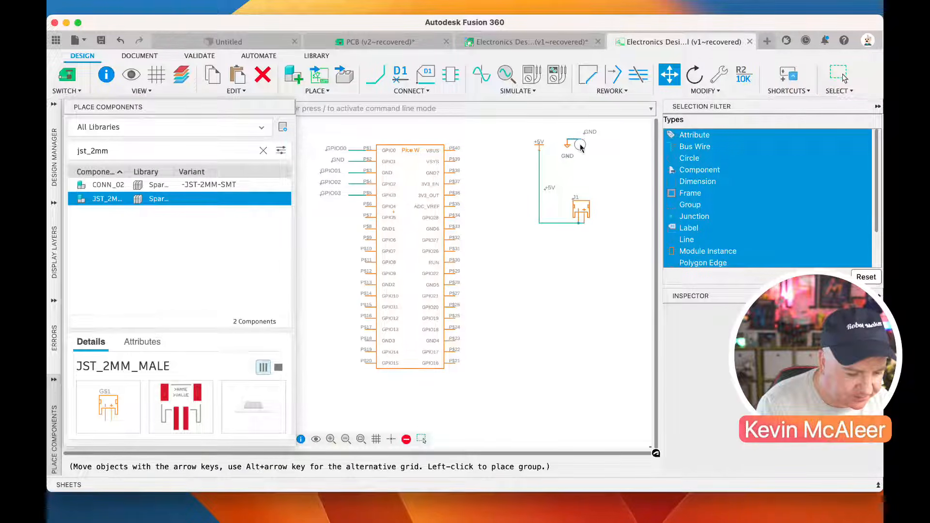
{"action": "mouse_move", "coordinate": [590, 175]}
{"action": "left_mouse_down"}
{"action": "mouse_move", "coordinate": [590, 190]}
{"action": "mouse_move", "coordinate": [579, 184]}
{"action": "left_mouse_up"}
Delete the horizontal +5V wire segment and the leftover wire segments joining the two pins of connector J1
{"action": "left_click", "coordinate": [553, 224]}
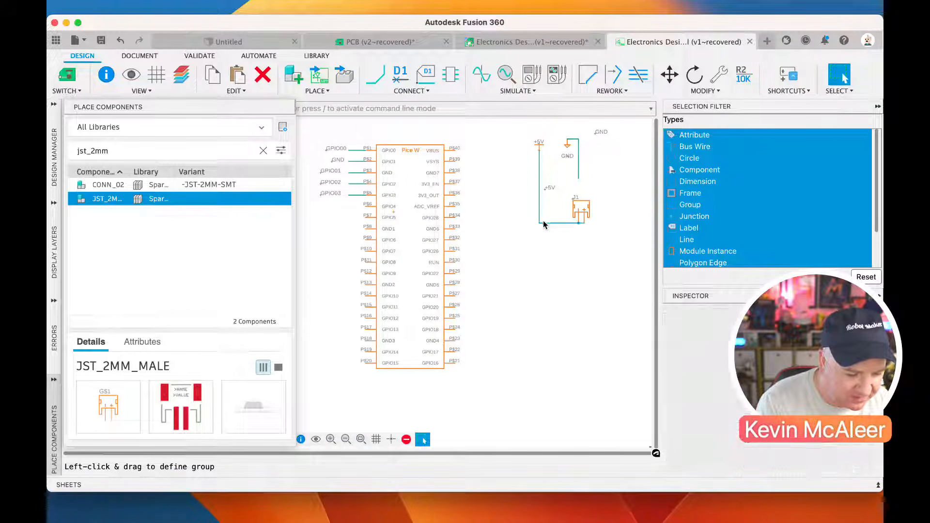
{"action": "left_click", "coordinate": [263, 75]}
{"action": "left_click", "coordinate": [568, 224]}
{"action": "left_click_drag", "start_coordinate": [581, 223], "coordinate": [582, 231]}
{"action": "left_click", "coordinate": [263, 74]}
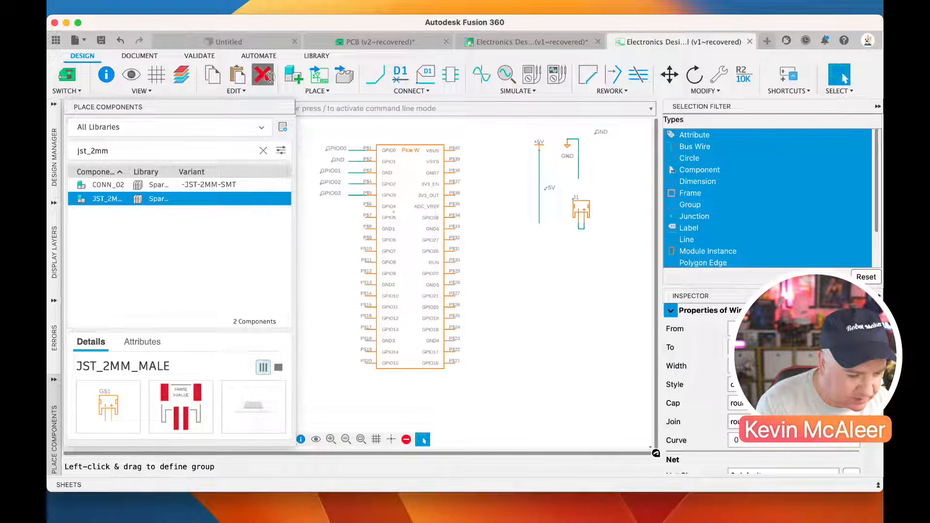
{"action": "left_click", "coordinate": [582, 229]}
{"action": "left_click", "coordinate": [577, 228]}
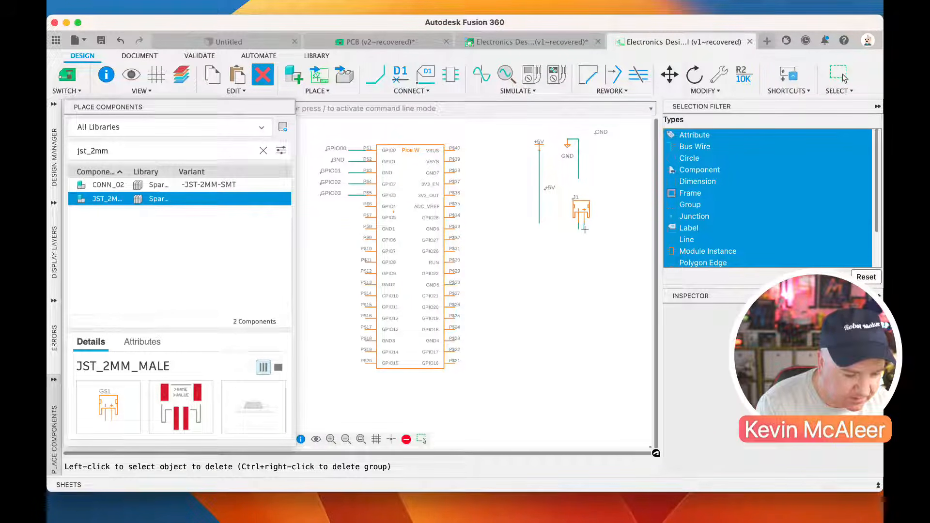
{"action": "key", "text": "Escape"}
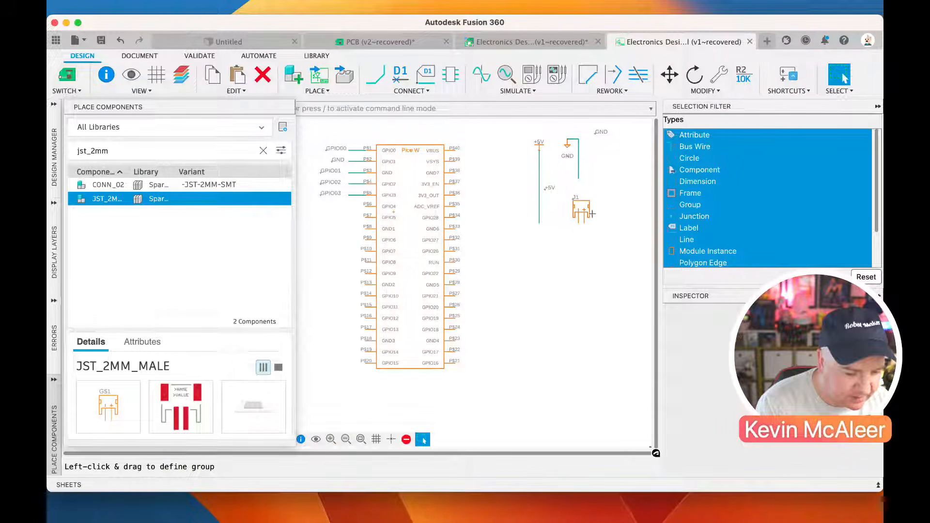
Rotate connector J1 in 90° turns until its pins face the +5V wire
{"action": "right_click", "coordinate": [583, 212]}
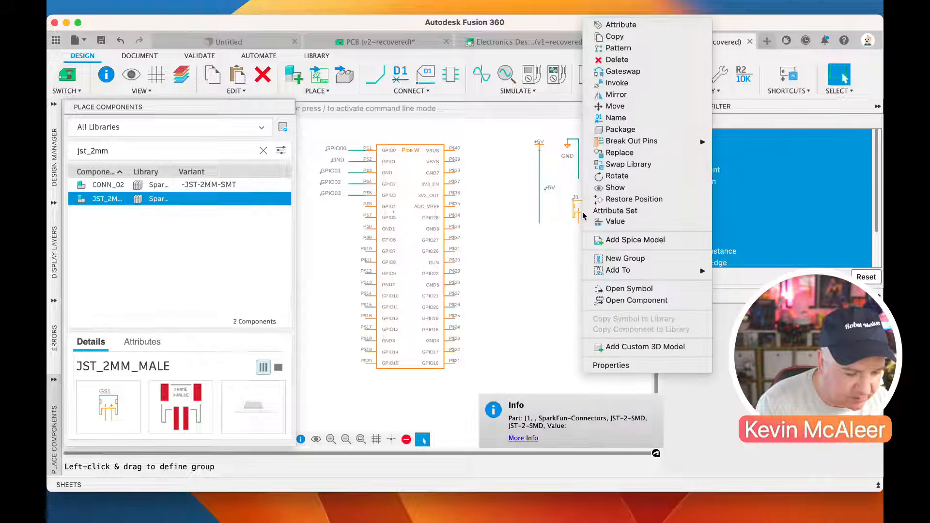
{"action": "left_click", "coordinate": [618, 176]}
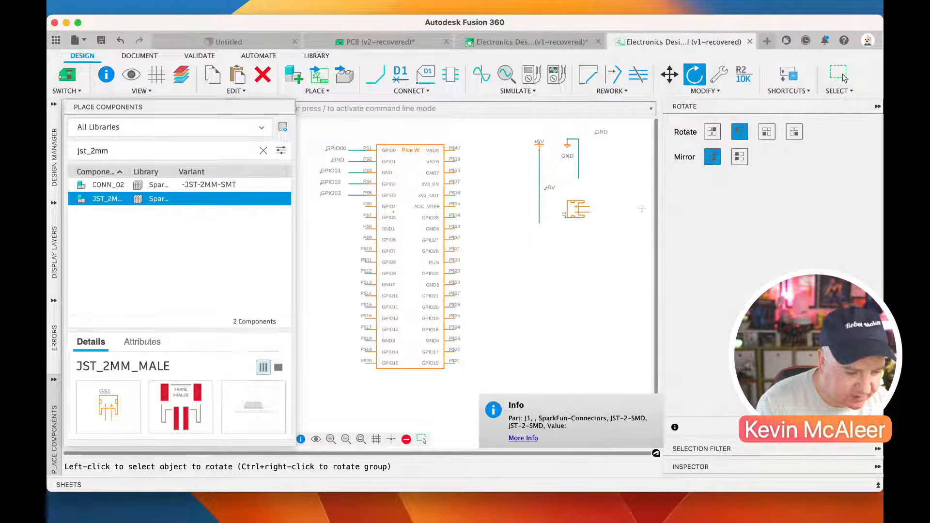
{"action": "right_click", "coordinate": [577, 210]}
{"action": "left_click", "coordinate": [565, 209]}
{"action": "left_click", "coordinate": [578, 212]}
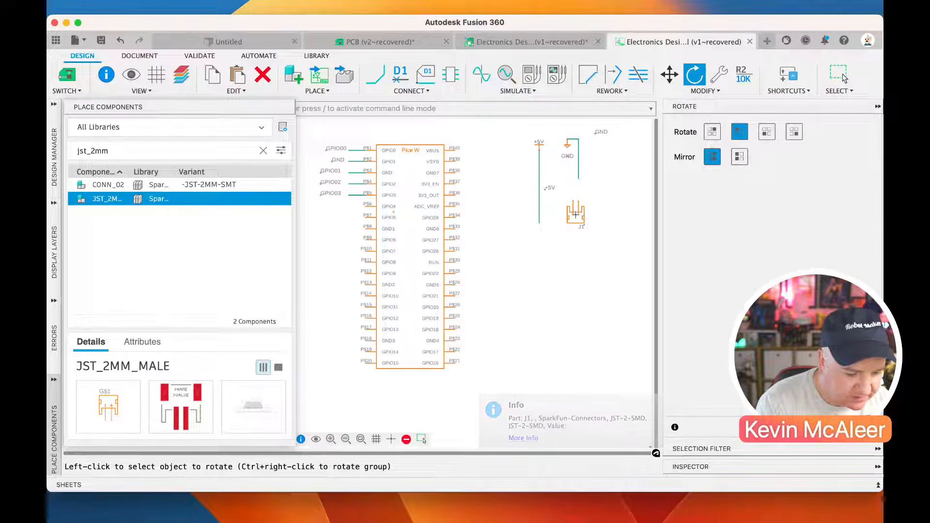
{"action": "left_click", "coordinate": [576, 214]}
{"action": "key", "text": "Escape"}
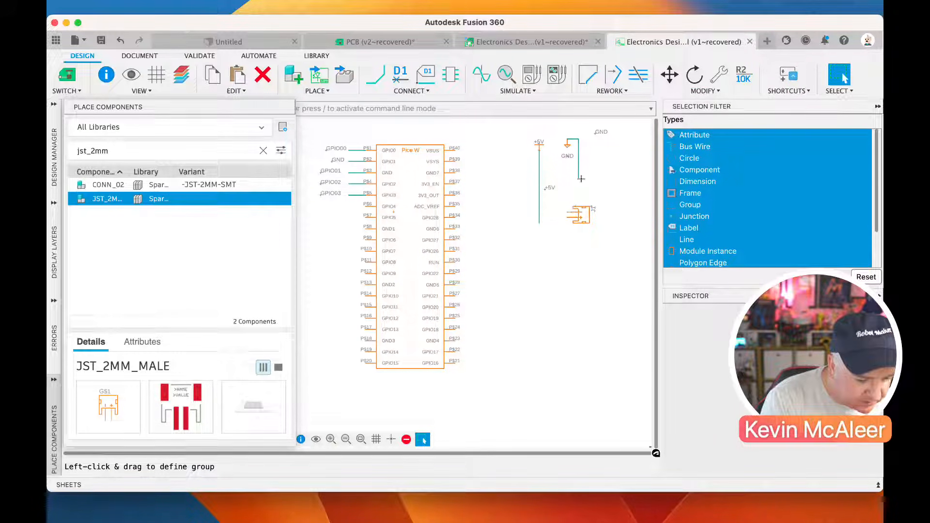
Draw net wires from the GND line to J1's upper pin and from the +5V line to its lower pin
{"action": "key", "text": "n"}
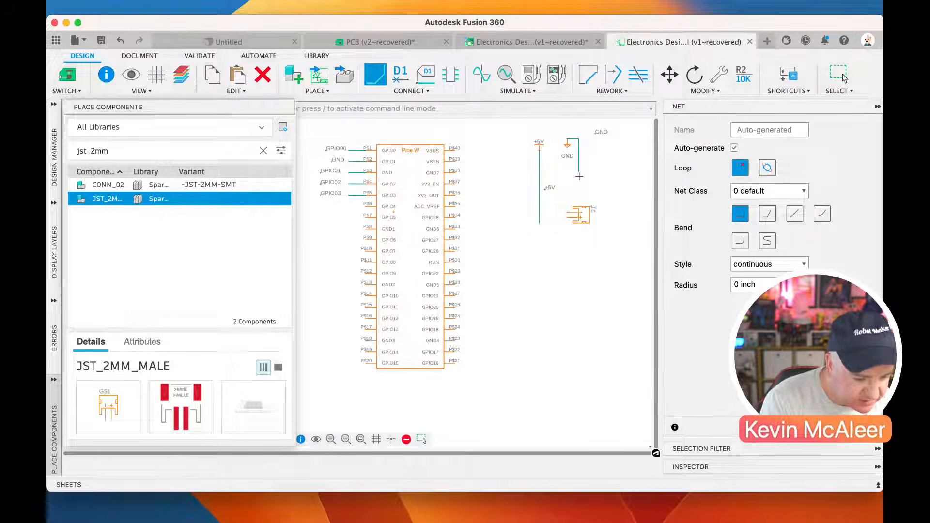
{"action": "left_click", "coordinate": [579, 176]}
{"action": "left_click", "coordinate": [567, 212]}
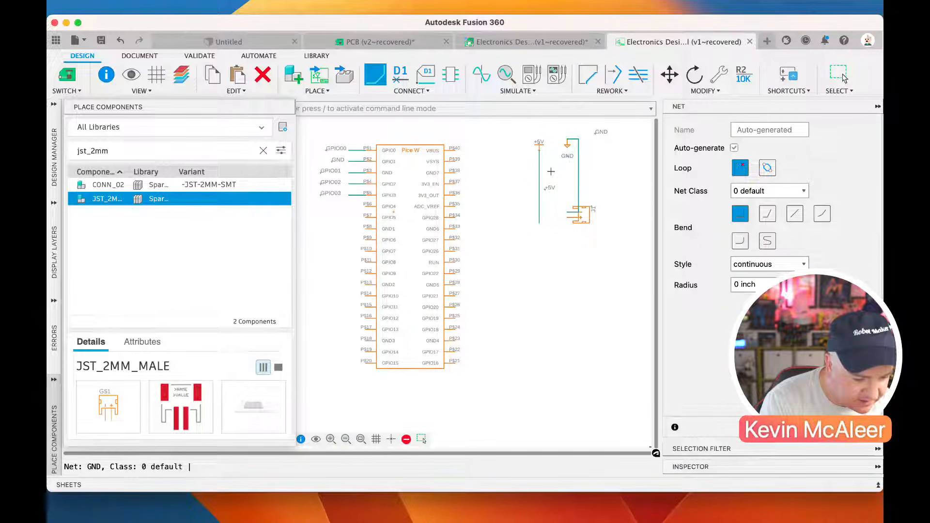
{"action": "left_click", "coordinate": [539, 223]}
{"action": "key", "text": "Escape"}
{"action": "key", "text": "Escape"}
Shift the +5V wire's horizontal run level with J1's lower pin and align the vertical GND wire with the GND symbol
{"action": "key", "text": "m"}
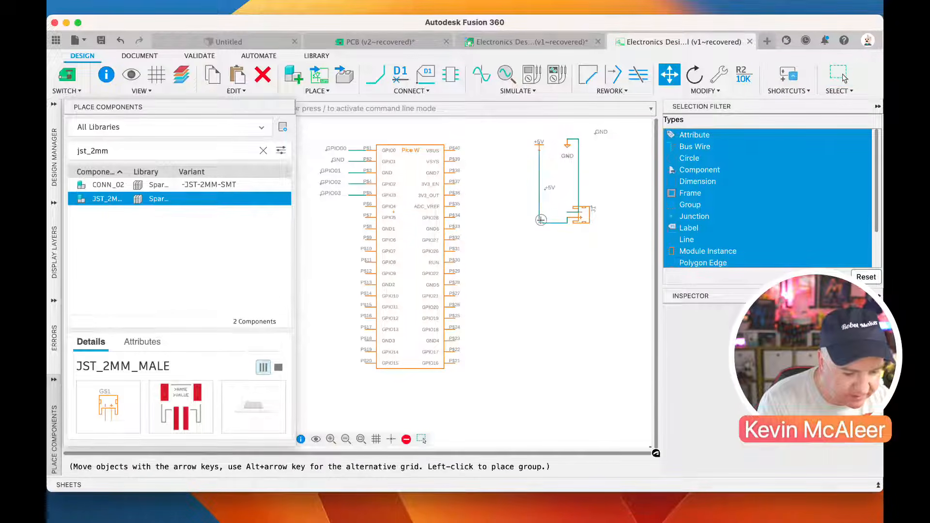
{"action": "left_click", "coordinate": [542, 223]}
{"action": "left_click_drag", "start_coordinate": [542, 222], "coordinate": [542, 217]}
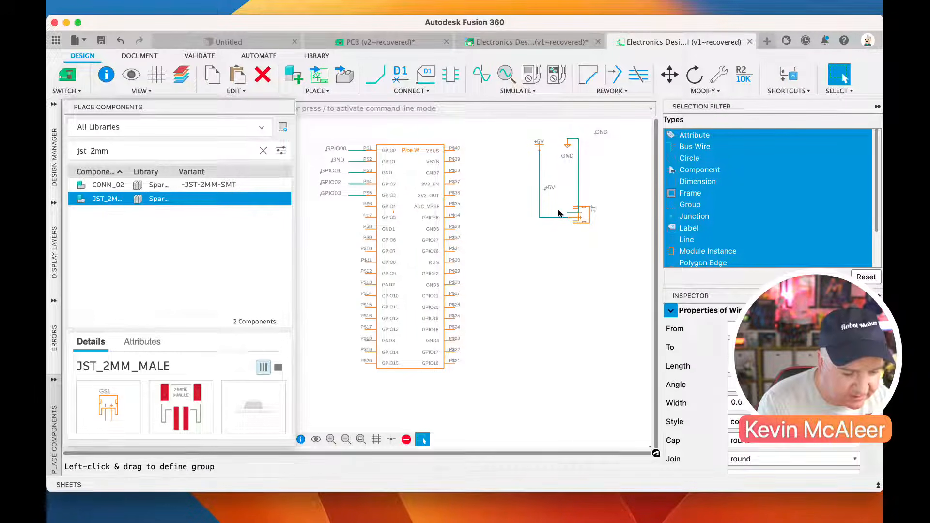
{"action": "key", "text": "m"}
{"action": "left_click", "coordinate": [580, 209]}
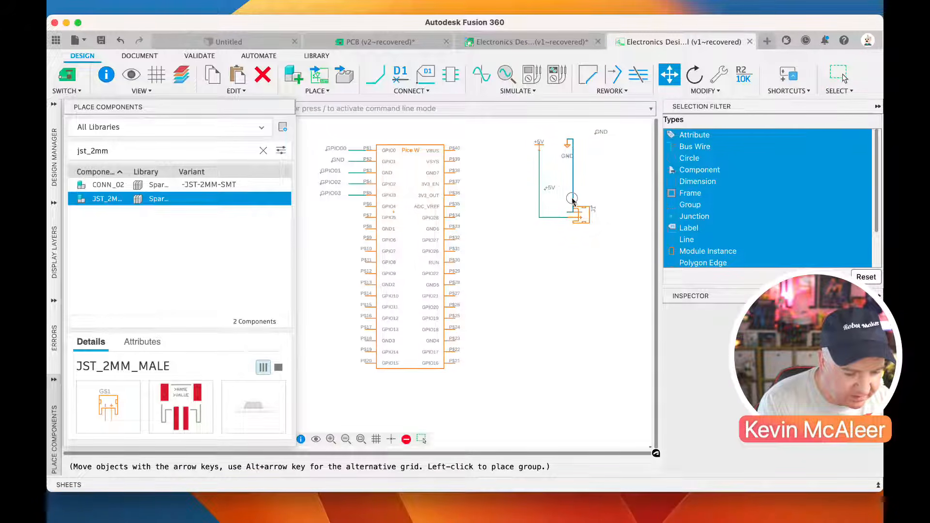
{"action": "left_click", "coordinate": [567, 207]}
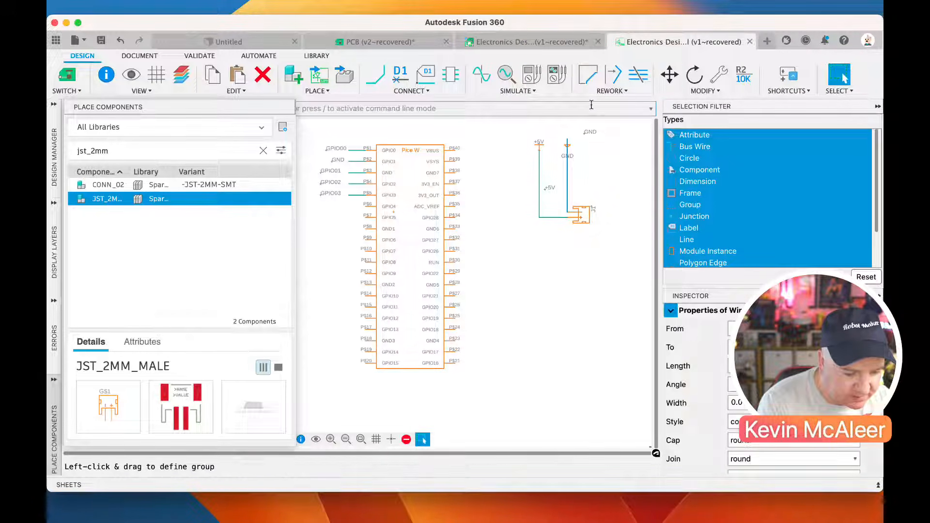
Move the GND net label close beside the upper end of the GND wire
{"action": "key", "text": "m"}
{"action": "left_click", "coordinate": [581, 133]}
{"action": "left_click", "coordinate": [572, 141]}
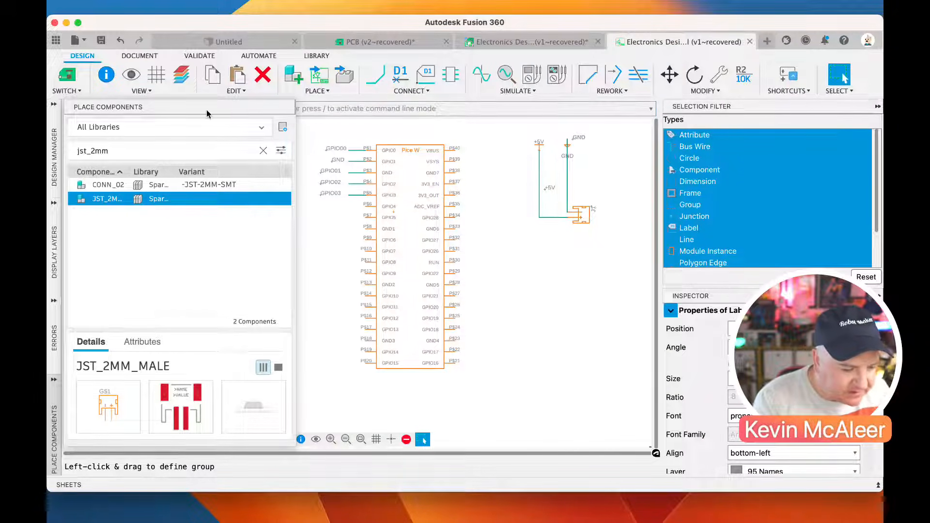
Save the schematic with the version description User Saved
{"action": "left_click", "coordinate": [102, 41]}
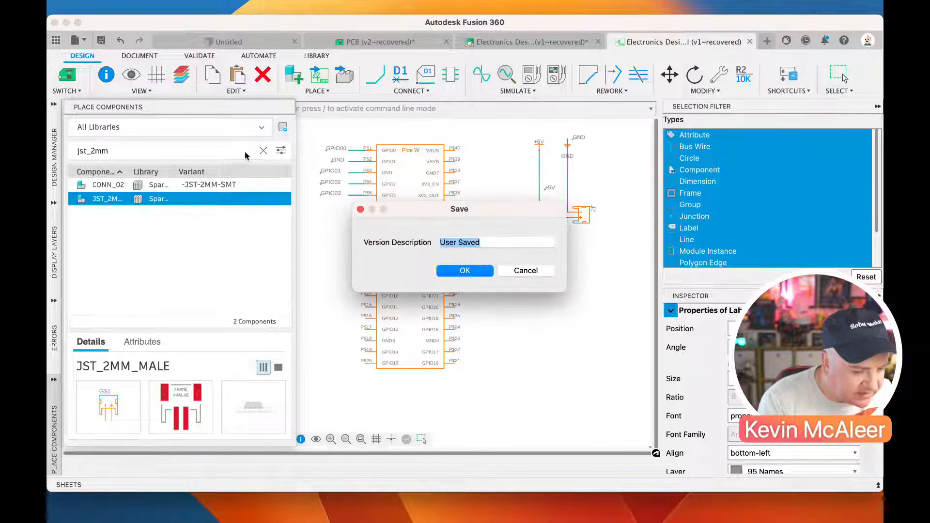
{"action": "left_click", "coordinate": [462, 271]}
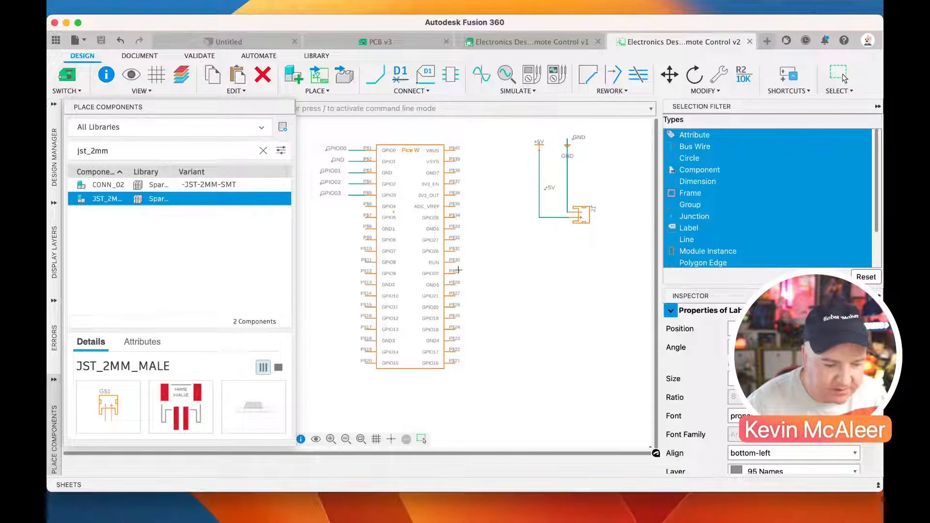
{"action": "key", "text": "Escape"}
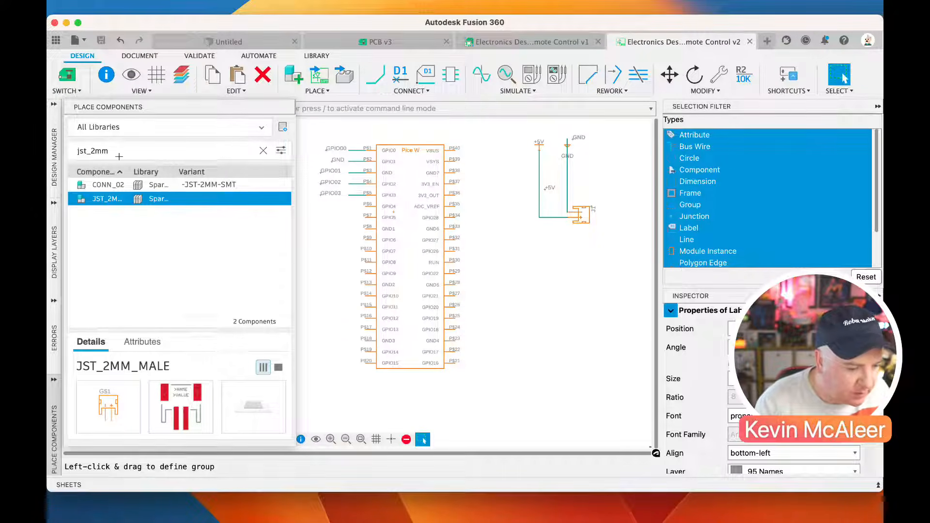
Switch to the PCB document and move the Raspberry Pi Pico W footprint onto the middle of the board
{"action": "left_click", "coordinate": [66, 89]}
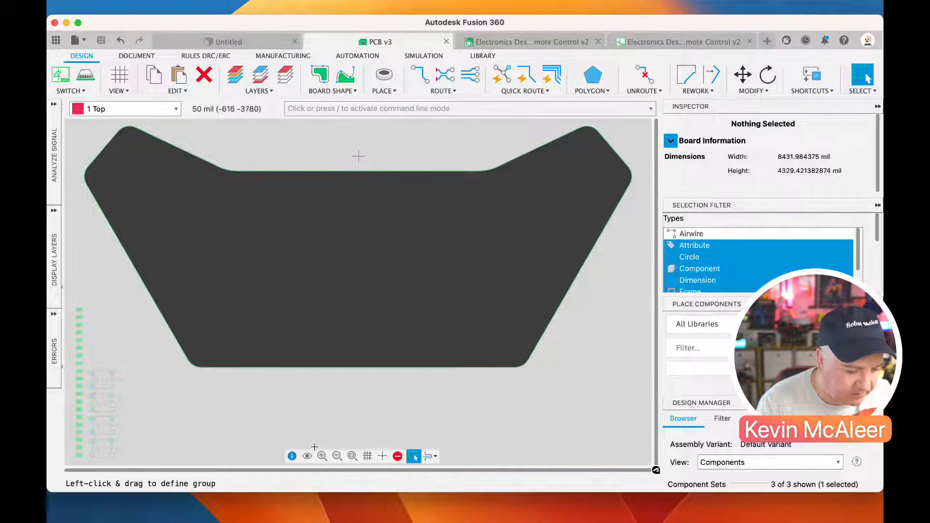
{"action": "left_click", "coordinate": [352, 456]}
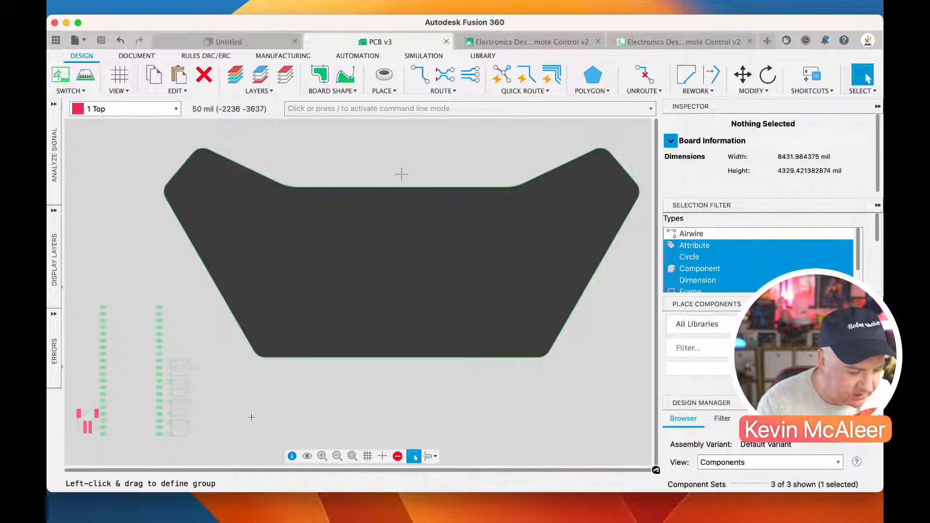
{"action": "left_click_drag", "start_coordinate": [130, 433], "coordinate": [398, 347]}
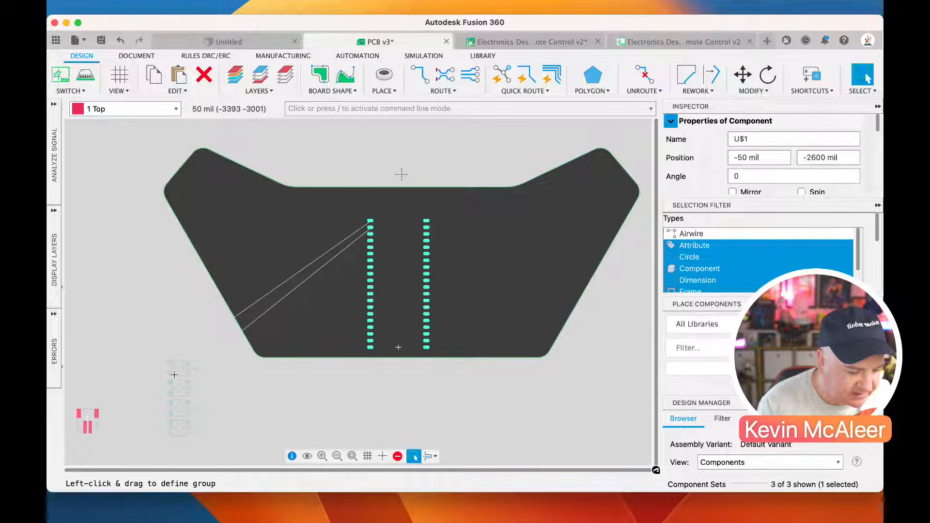
Move the four switch footprints and the JST connector onto the board, with one switch on the left and the rest right of the Pico W
{"action": "left_click_drag", "start_coordinate": [186, 374], "coordinate": [487, 296]}
{"action": "left_click", "coordinate": [485, 295]}
{"action": "left_click_drag", "start_coordinate": [189, 396], "coordinate": [536, 295]}
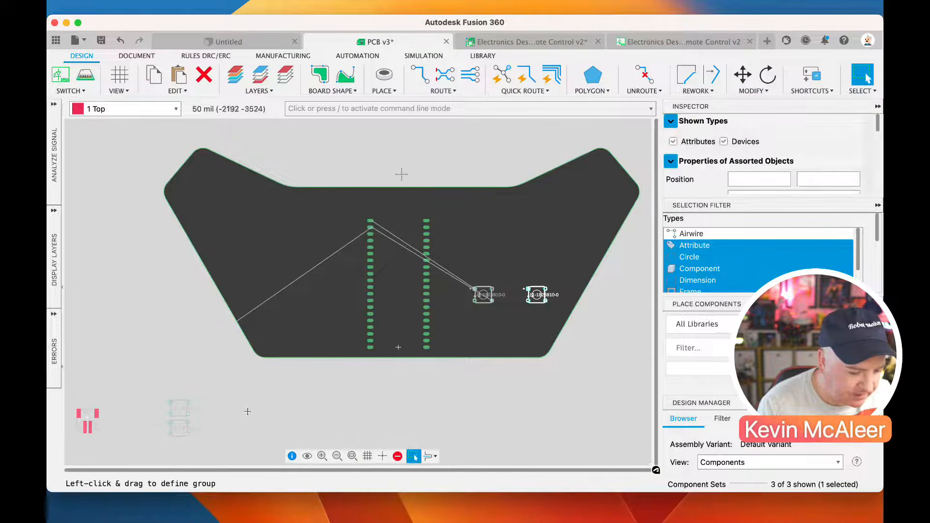
{"action": "left_click_drag", "start_coordinate": [186, 415], "coordinate": [268, 233]}
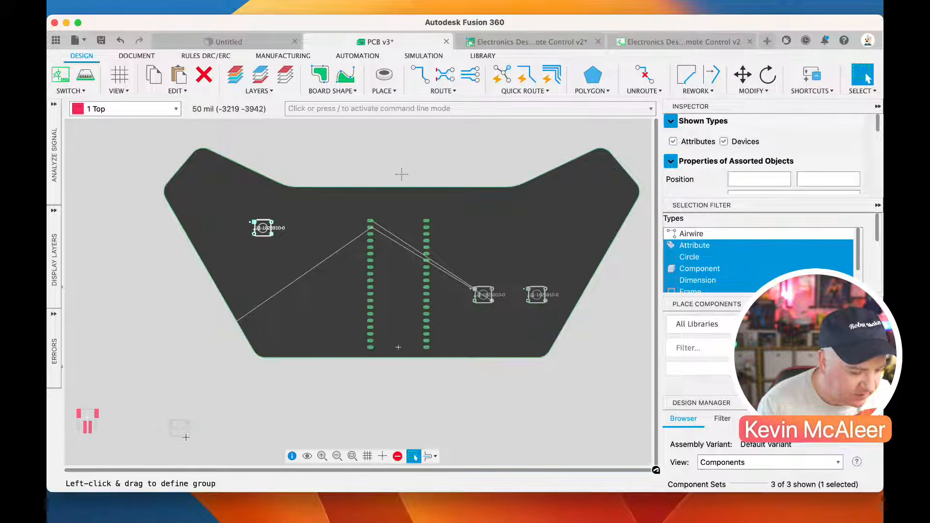
{"action": "left_click_drag", "start_coordinate": [186, 436], "coordinate": [473, 256]}
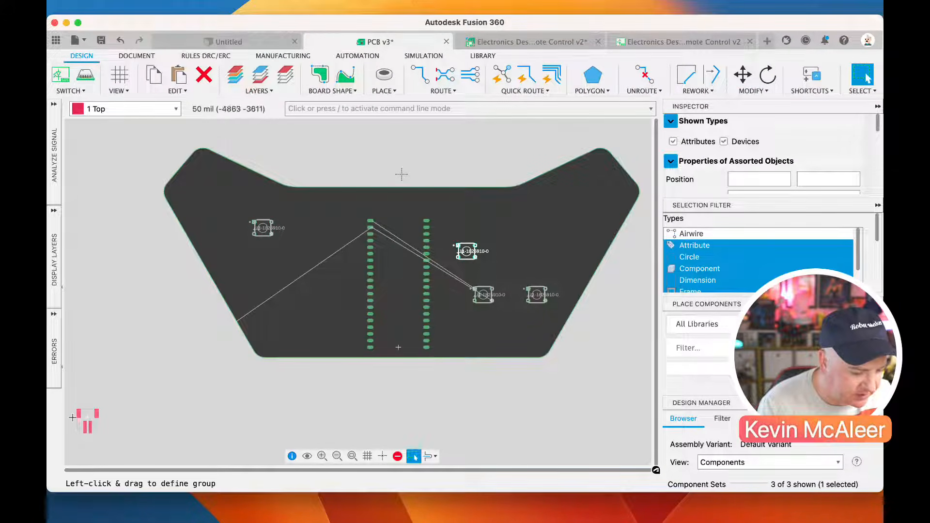
{"action": "left_click_drag", "start_coordinate": [88, 419], "coordinate": [538, 231]}
Rotate the Pico W footprint to 90° and place it near the board's lower edge
{"action": "left_click_drag", "start_coordinate": [398, 350], "coordinate": [398, 350]}
{"action": "right_click", "coordinate": [398, 350]}
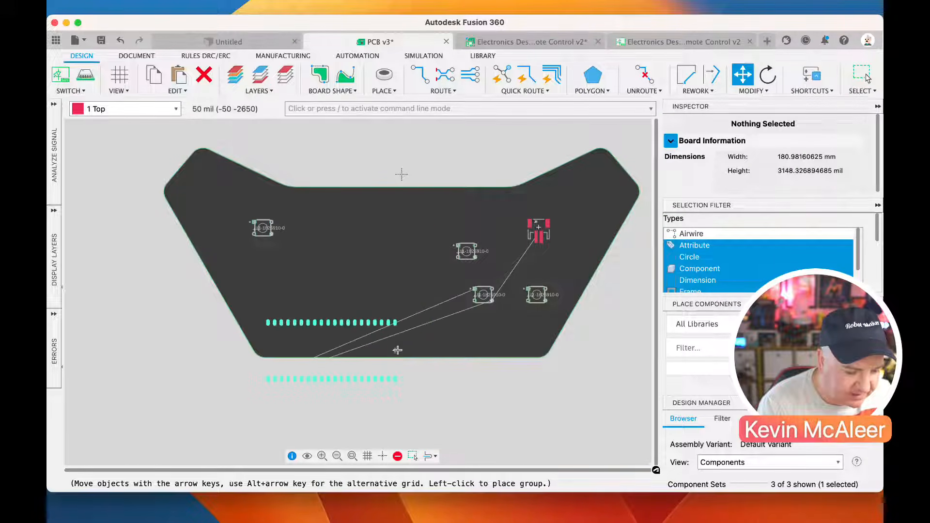
{"action": "left_click", "coordinate": [397, 349]}
{"action": "right_click", "coordinate": [398, 350]}
{"action": "left_click", "coordinate": [395, 353]}
{"action": "right_click", "coordinate": [393, 350]}
{"action": "left_click", "coordinate": [394, 354]}
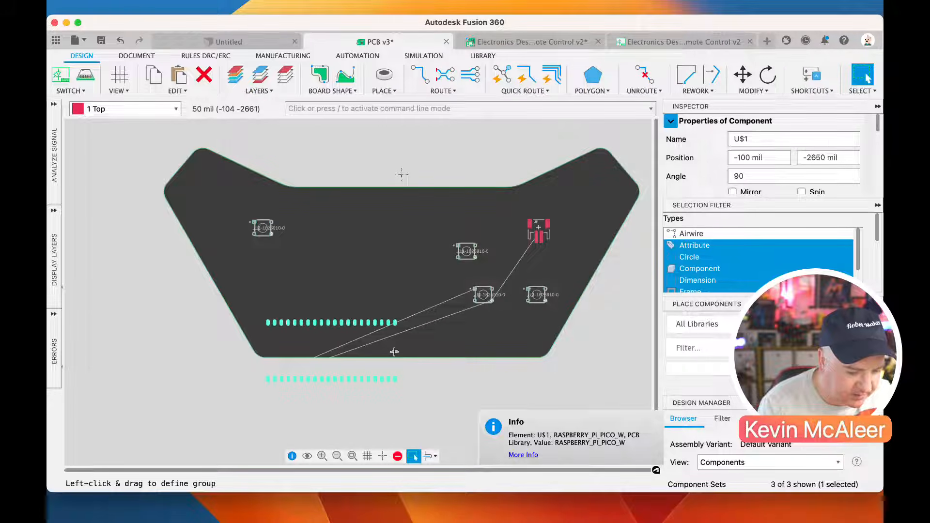
{"action": "right_click", "coordinate": [394, 352]}
{"action": "left_click", "coordinate": [395, 353]}
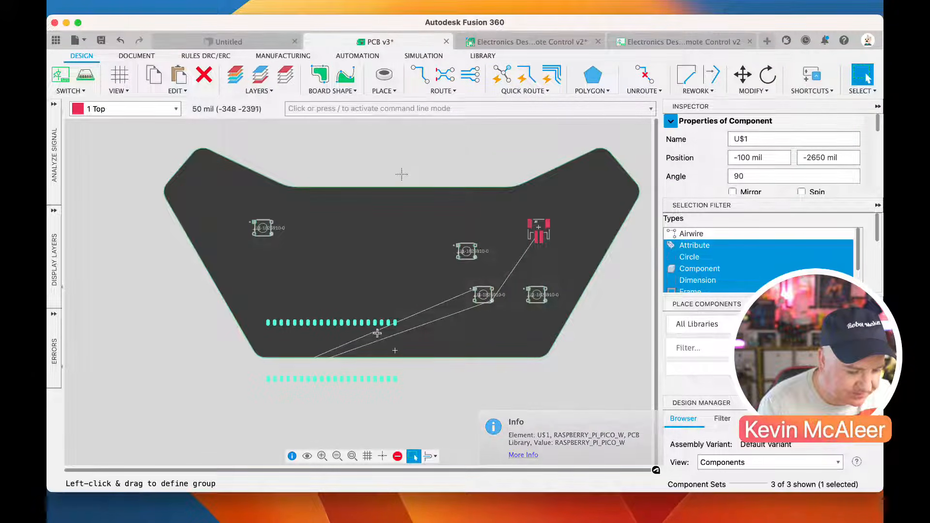
{"action": "right_click", "coordinate": [394, 352]}
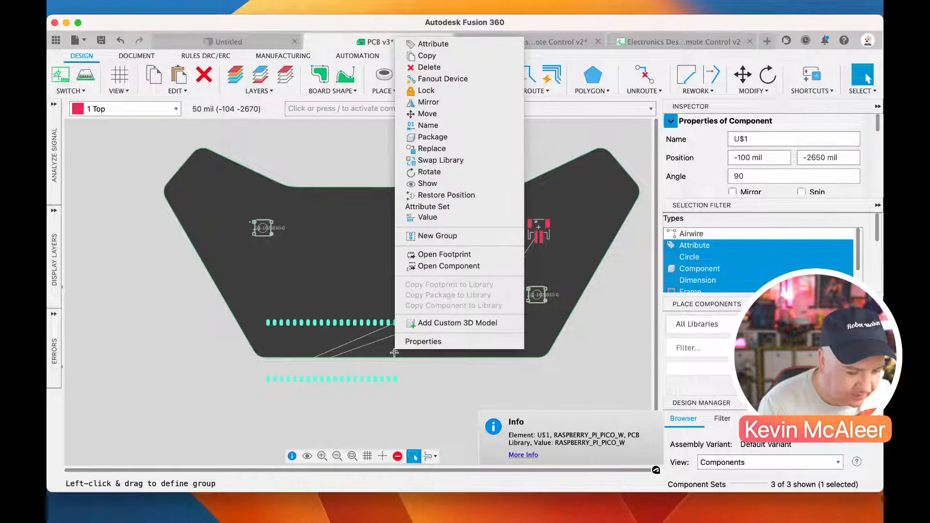
{"action": "left_click", "coordinate": [367, 337]}
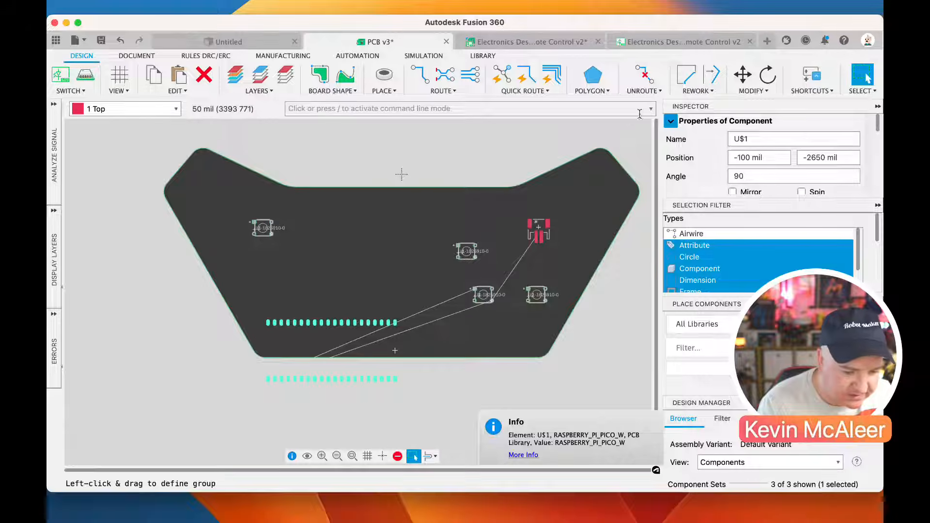
Rotate the Pico W footprint another 90° to an angle of 180°
{"action": "left_click", "coordinate": [768, 75]}
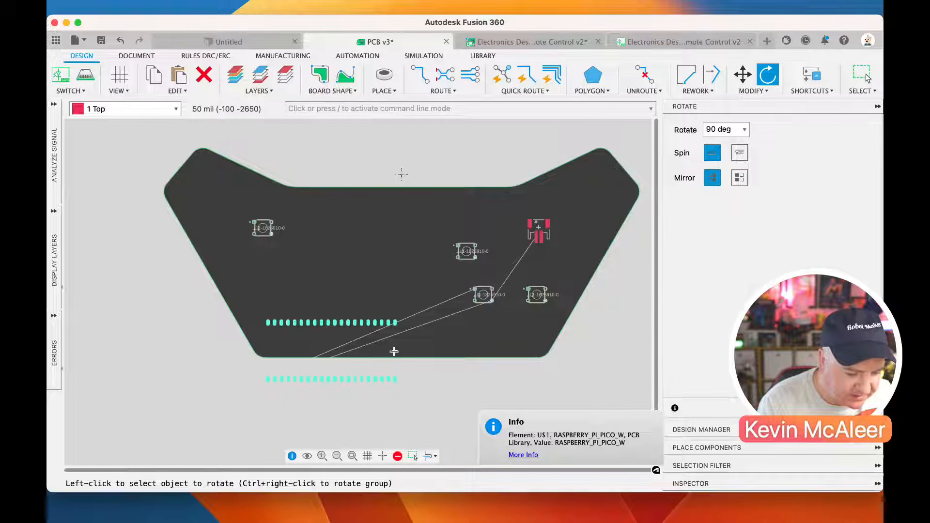
{"action": "right_click", "coordinate": [393, 351]}
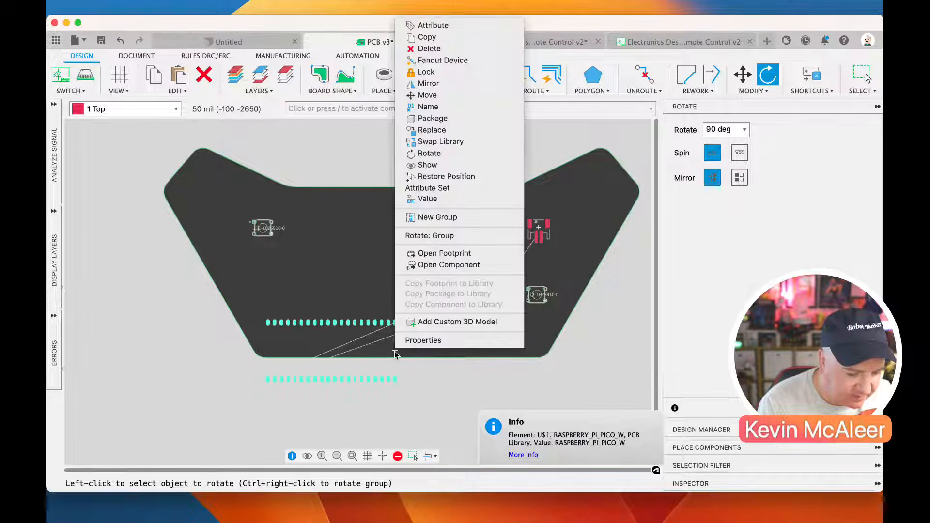
{"action": "left_click", "coordinate": [426, 153]}
{"action": "left_click_drag", "start_coordinate": [396, 359], "coordinate": [394, 381]}
{"action": "key", "text": "Escape"}
Move the Pico W footprint to the board's vertical centre line at X 0 mil, just below the upper edge
{"action": "key", "text": "m"}
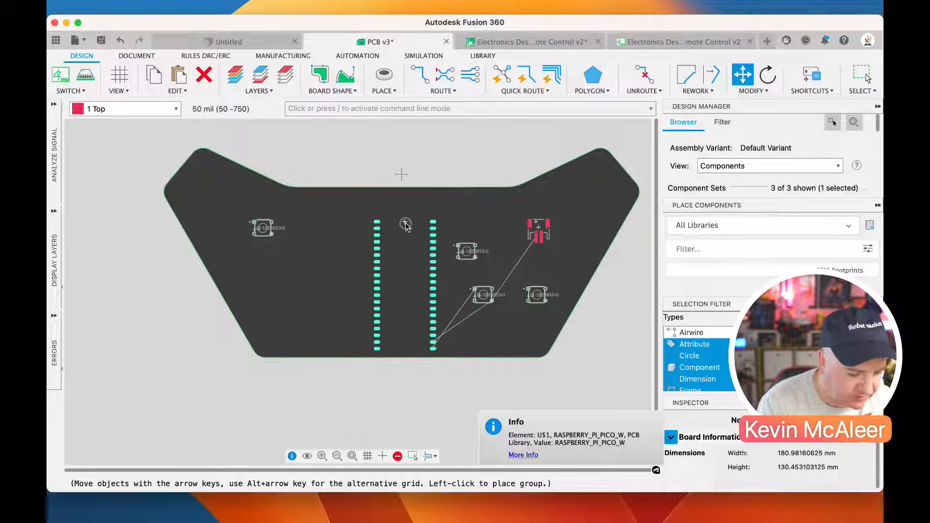
{"action": "left_click", "coordinate": [401, 202]}
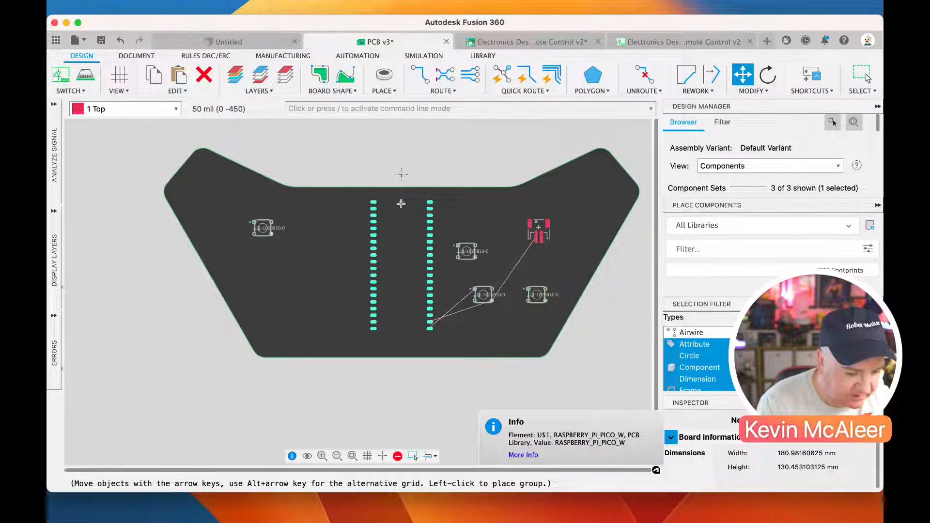
{"action": "key", "text": "Escape"}
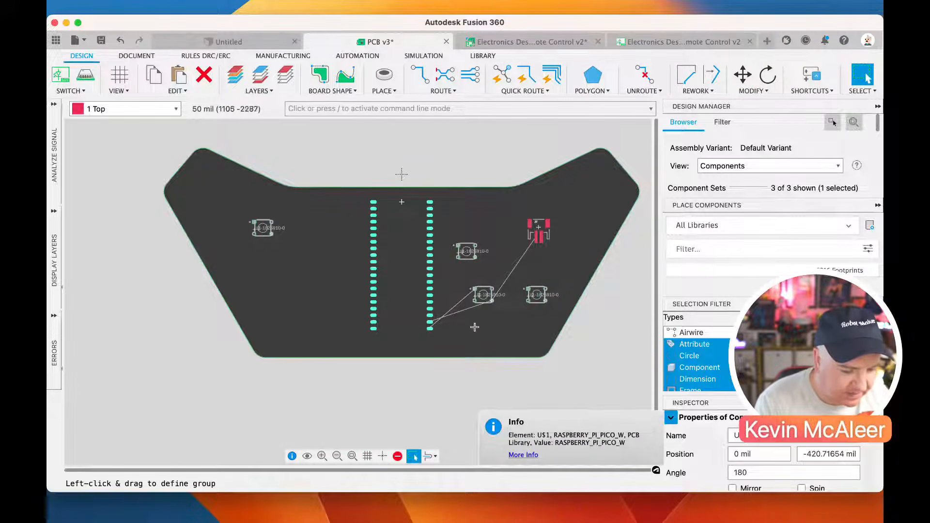
Move the 1-1825910-0 value label of the lower switch nearest the Pico W to below its footprint
{"action": "left_click", "coordinate": [480, 300]}
{"action": "key", "text": "m"}
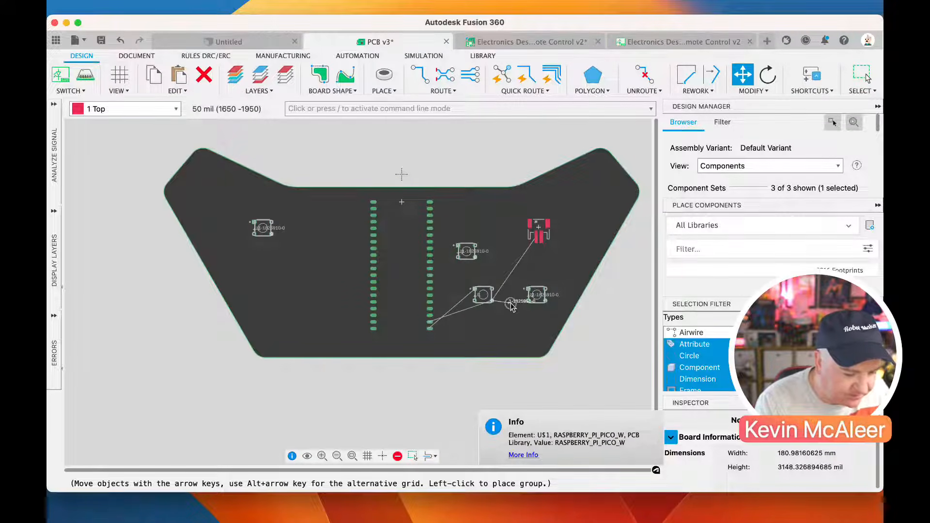
{"action": "key", "text": "Escape"}
{"action": "left_click_drag", "start_coordinate": [511, 304], "coordinate": [477, 328]}
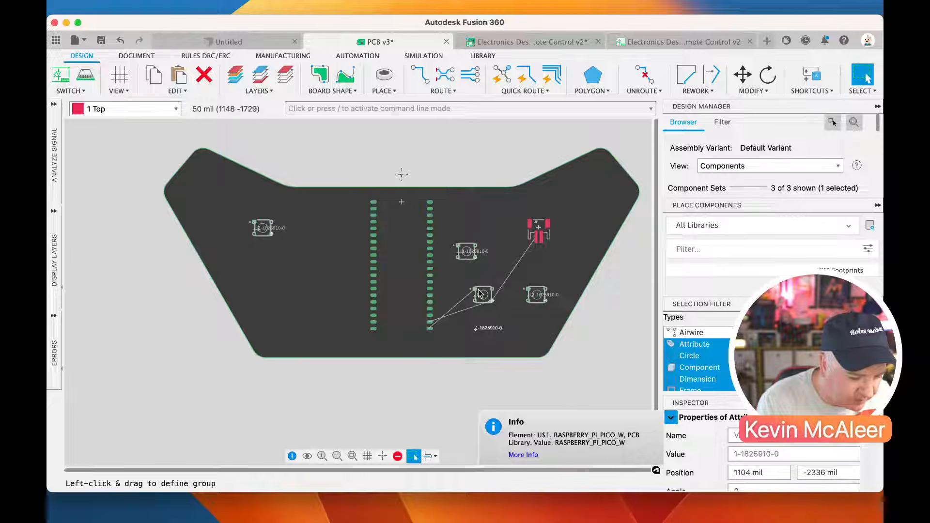
Move switch U1 closer to the board's lower edge and set its name label to the right of its footprint
{"action": "scroll", "coordinate": [475, 295], "scroll_direction": "up", "scroll_amount": 5}
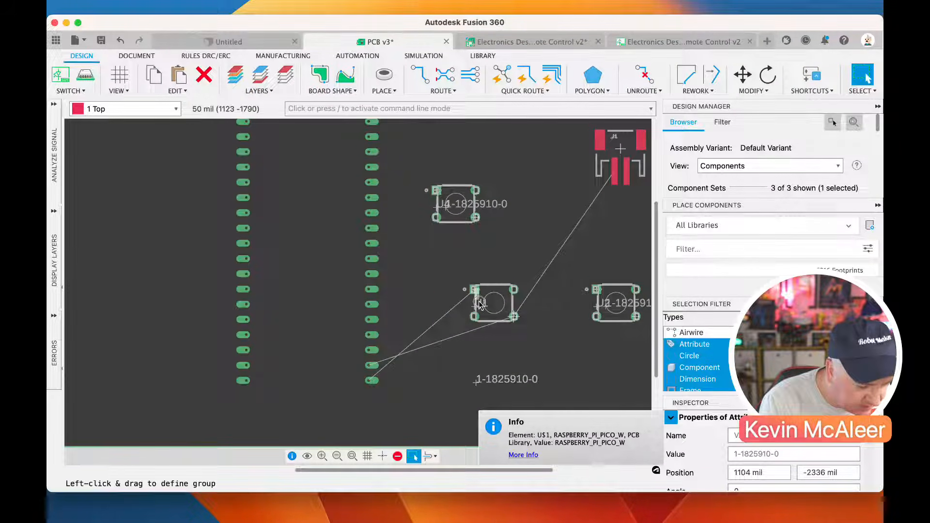
{"action": "left_click", "coordinate": [479, 293]}
{"action": "left_click_drag", "start_coordinate": [475, 306], "coordinate": [565, 364]}
{"action": "left_click", "coordinate": [564, 365]}
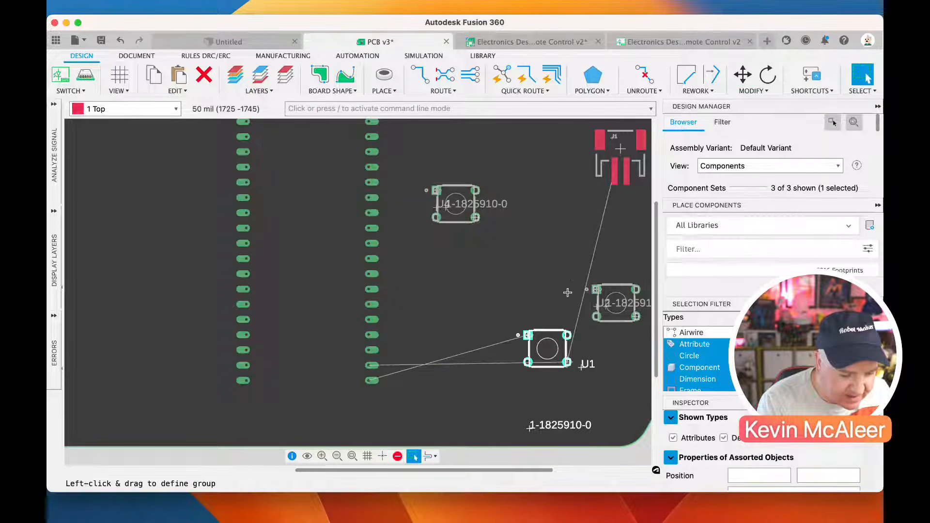
Place the other two right-hand switches above U1, one on its left and one on its right
{"action": "left_click", "coordinate": [596, 291]}
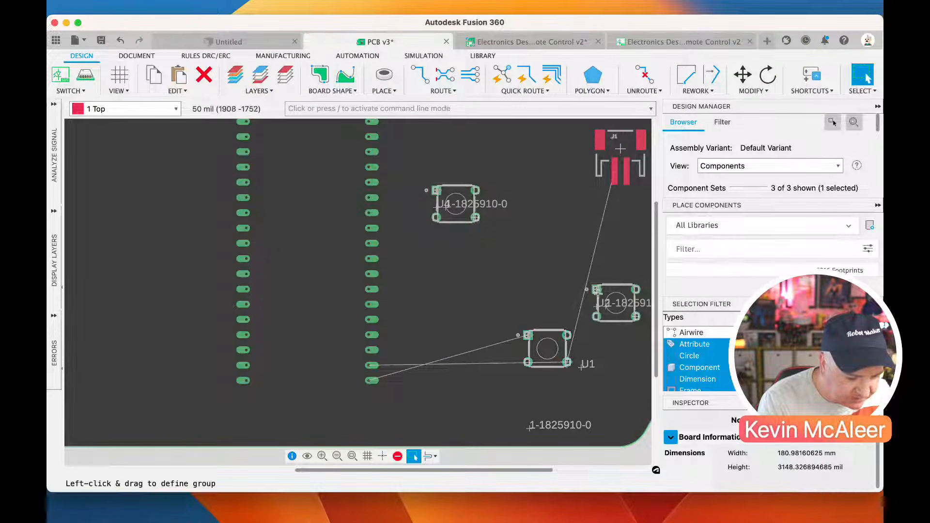
{"action": "left_click_drag", "start_coordinate": [633, 316], "coordinate": [561, 288]}
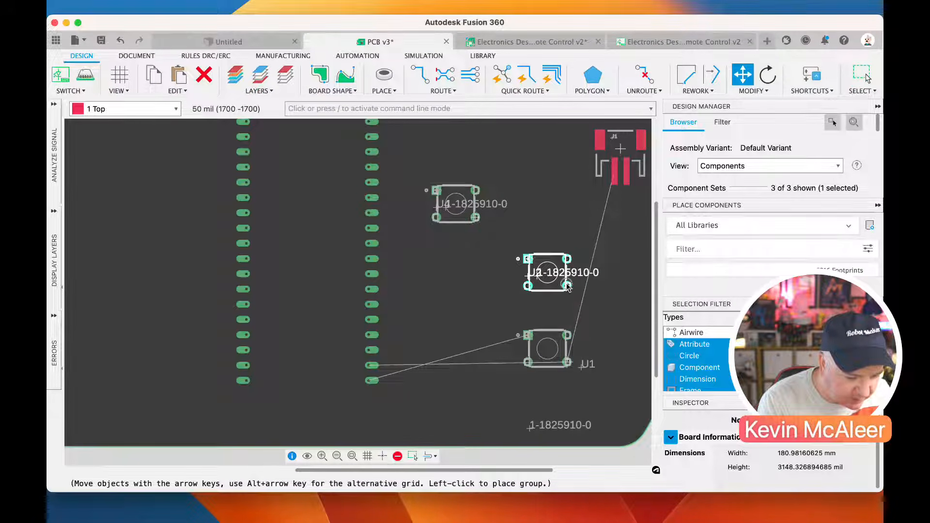
{"action": "left_click", "coordinate": [561, 287]}
{"action": "left_click_drag", "start_coordinate": [475, 218], "coordinate": [506, 248]}
{"action": "left_click_drag", "start_coordinate": [565, 286], "coordinate": [641, 294]}
{"action": "left_click", "coordinate": [507, 252]}
{"action": "left_click", "coordinate": [507, 289]}
{"action": "scroll", "coordinate": [506, 291], "scroll_direction": "down", "scroll_amount": 4}
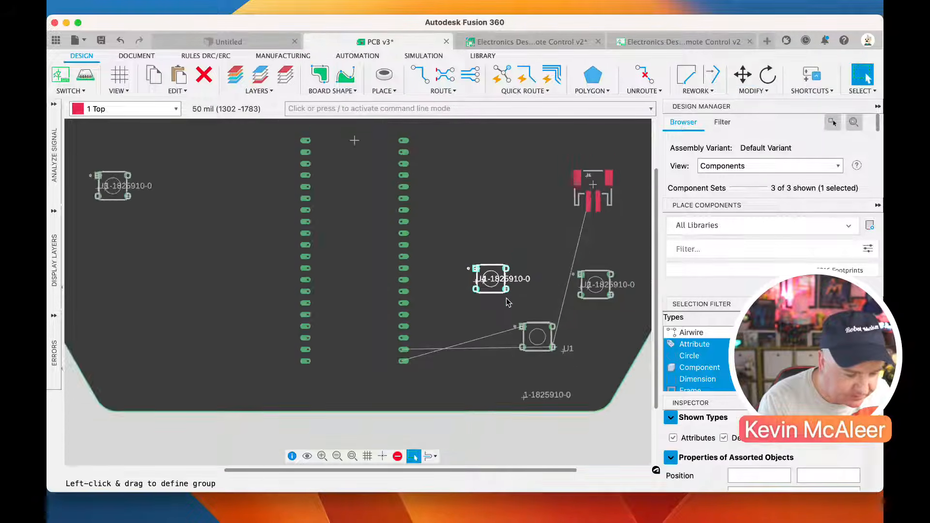
Move the JST connector to the upper left of the Pico W and the leftmost switch to the top of the right-hand switch cluster
{"action": "left_click", "coordinate": [570, 213]}
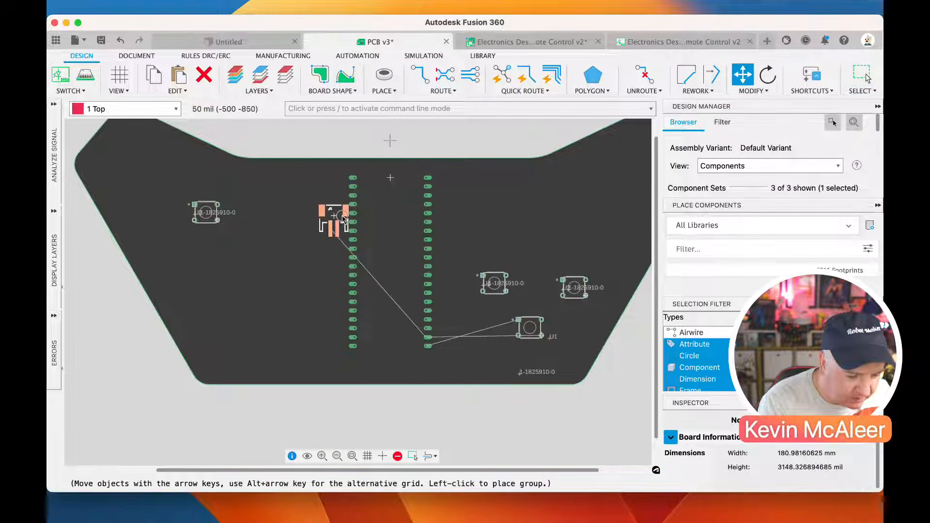
{"action": "left_click", "coordinate": [267, 188]}
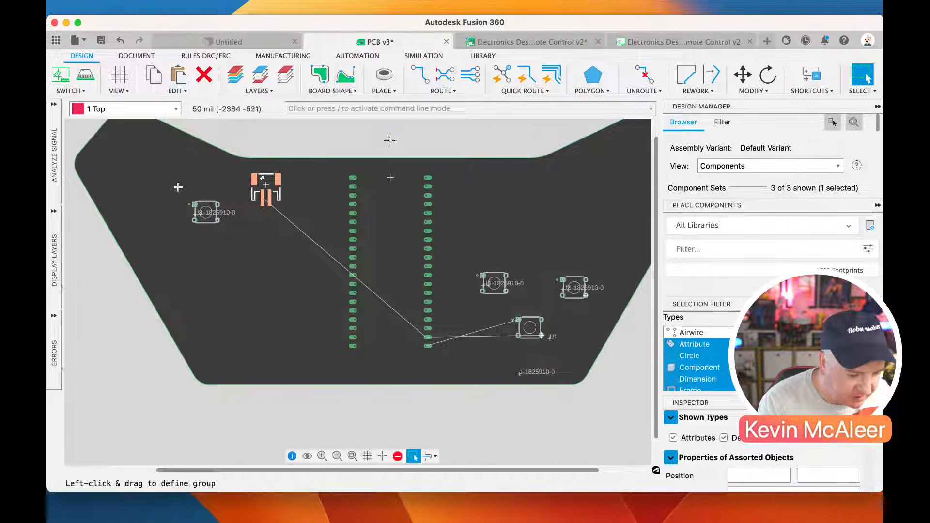
{"action": "left_click", "coordinate": [217, 221]}
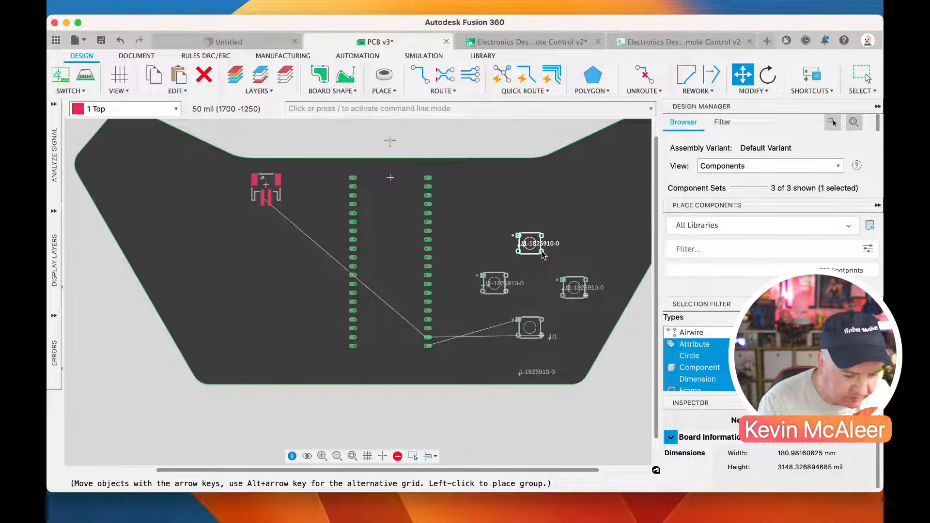
{"action": "left_click", "coordinate": [540, 253]}
Align the cluster's right and left switches on one row to form a diamond with the top and bottom switches
{"action": "left_click", "coordinate": [585, 294]}
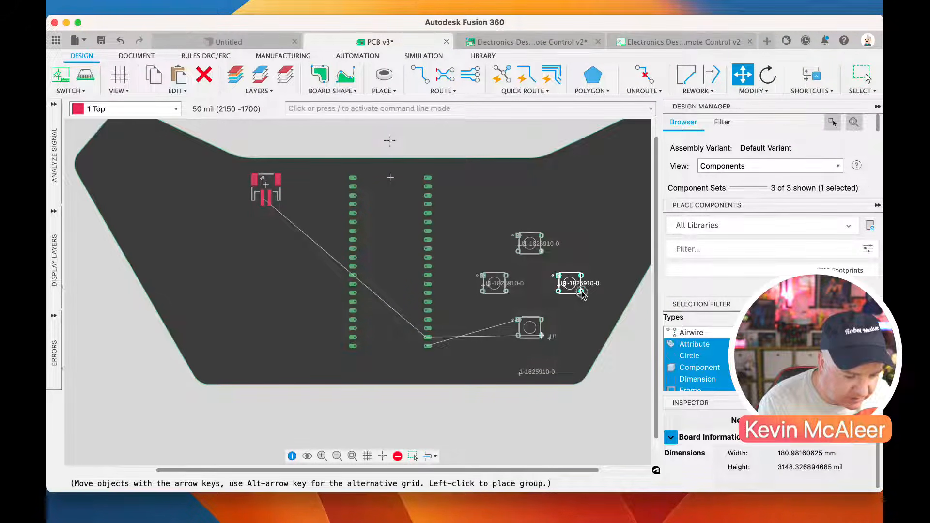
{"action": "left_click", "coordinate": [583, 295]}
{"action": "left_click", "coordinate": [507, 296]}
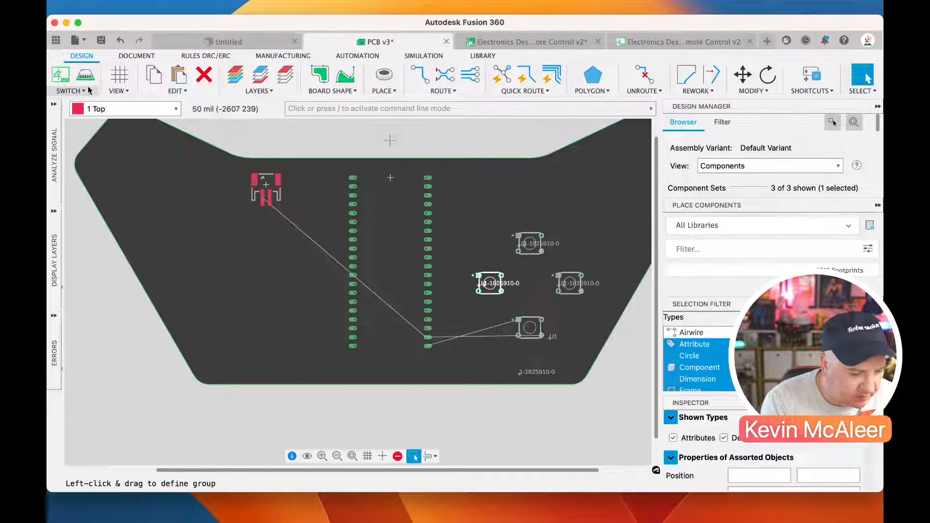
Switch to the schematic and draw short net stubs from pins 1 and 3 of switches U3 and U4
{"action": "left_click", "coordinate": [64, 81]}
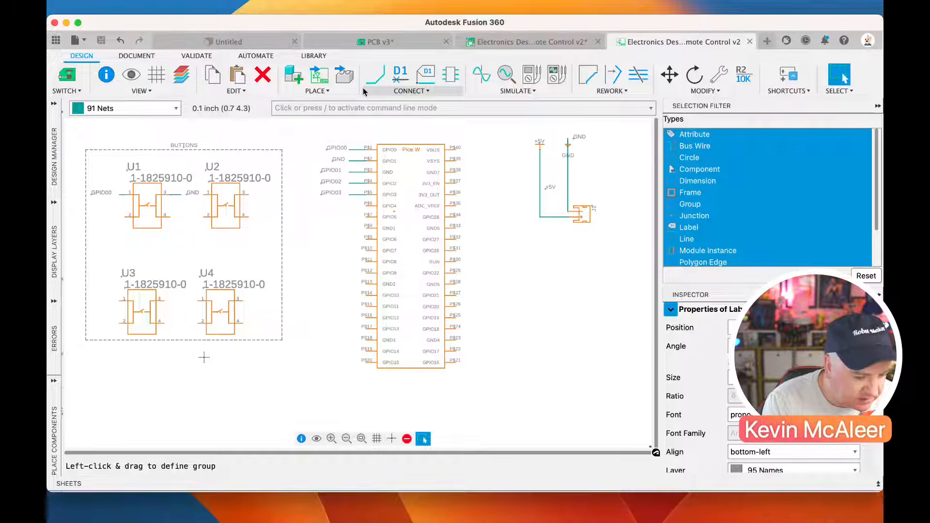
{"action": "left_click", "coordinate": [375, 75]}
{"action": "left_click", "coordinate": [121, 301]}
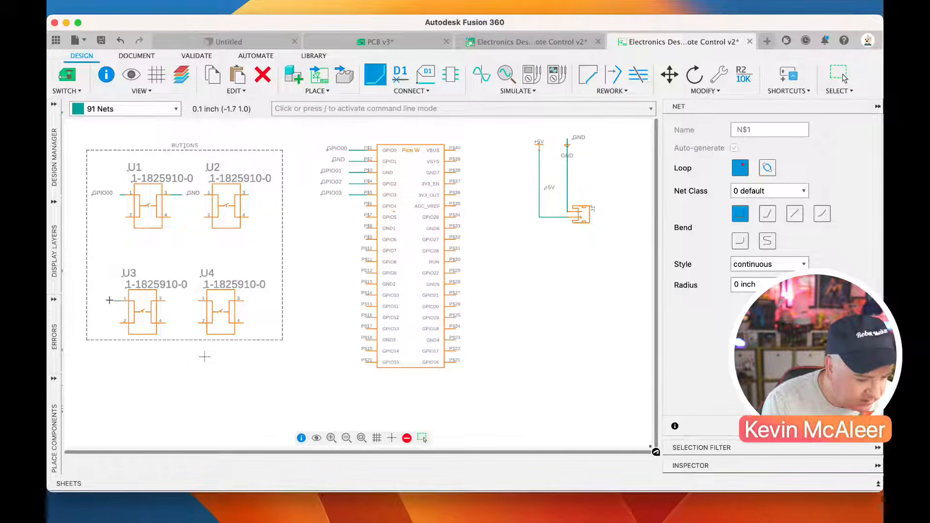
{"action": "left_click", "coordinate": [115, 301]}
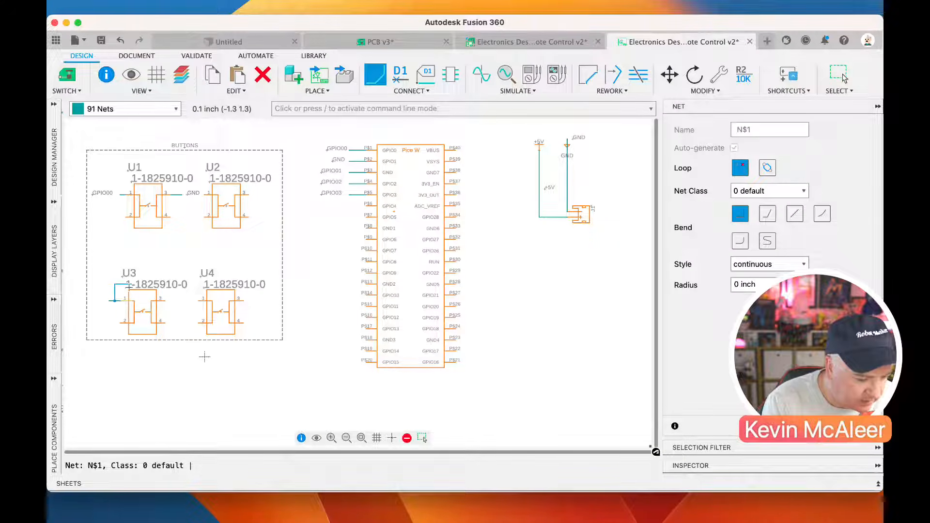
{"action": "key", "text": "Escape"}
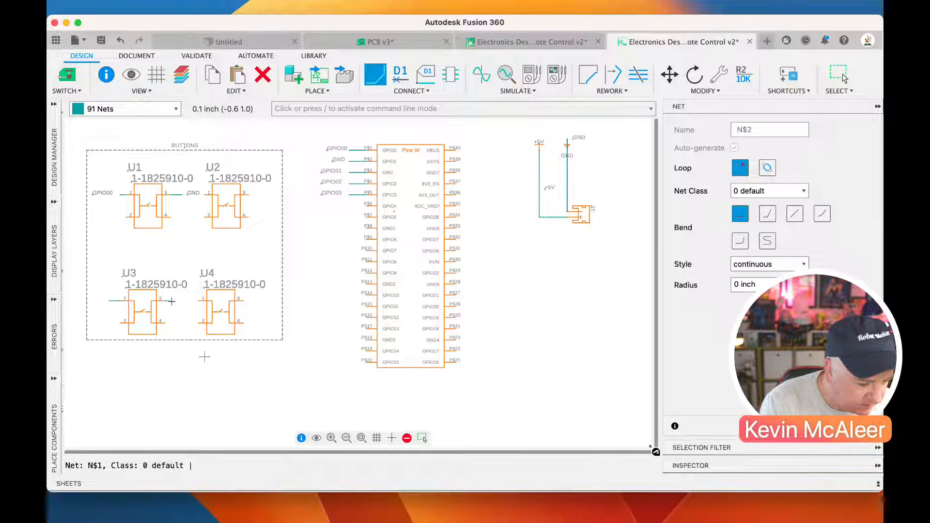
{"action": "left_click", "coordinate": [203, 301]}
{"action": "key", "text": "Escape"}
{"action": "left_click", "coordinate": [244, 303]}
{"action": "left_click", "coordinate": [254, 303]}
{"action": "key", "text": "Escape"}
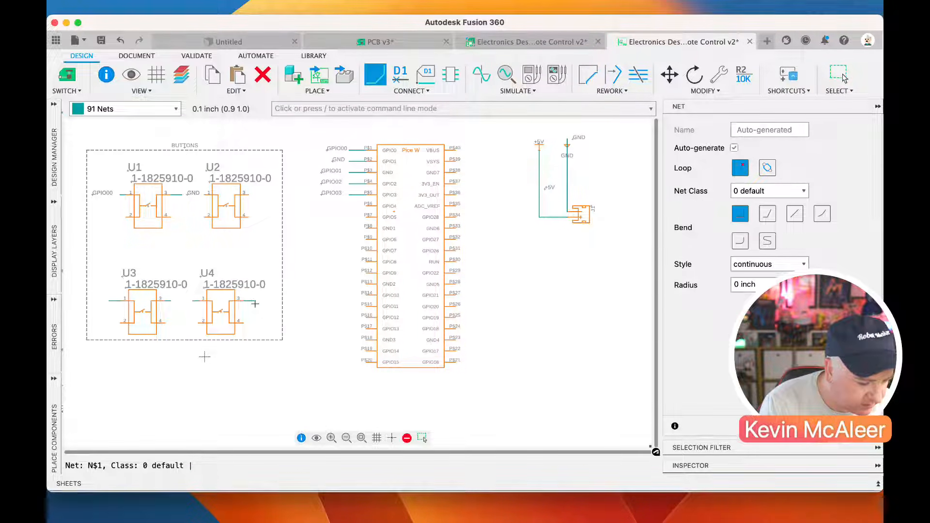
Draw short net stubs outward from pins 3 and 2 of switch U2
{"action": "left_click", "coordinate": [248, 194]}
{"action": "left_click", "coordinate": [262, 195]}
{"action": "key", "text": "Escape"}
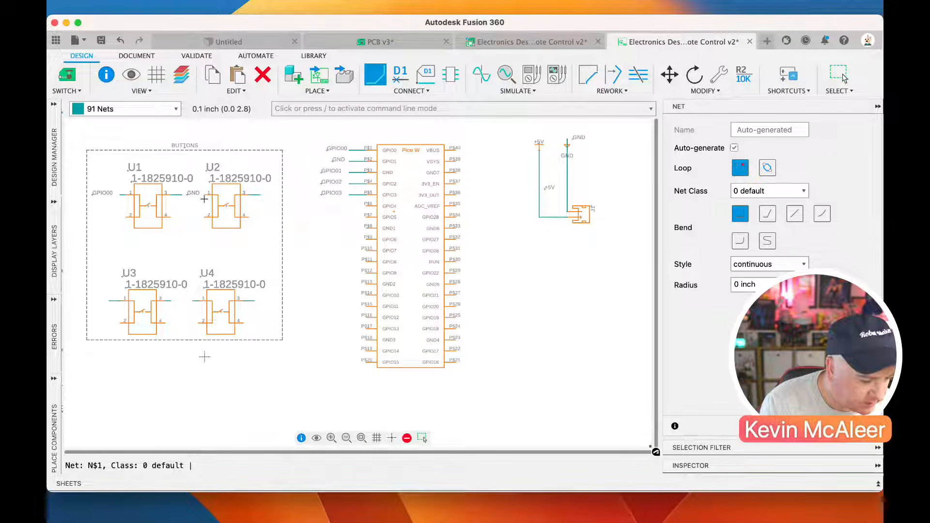
{"action": "left_click", "coordinate": [204, 217]}
{"action": "left_click", "coordinate": [194, 217]}
{"action": "key", "text": "Escape"}
{"action": "key", "text": "Escape"}
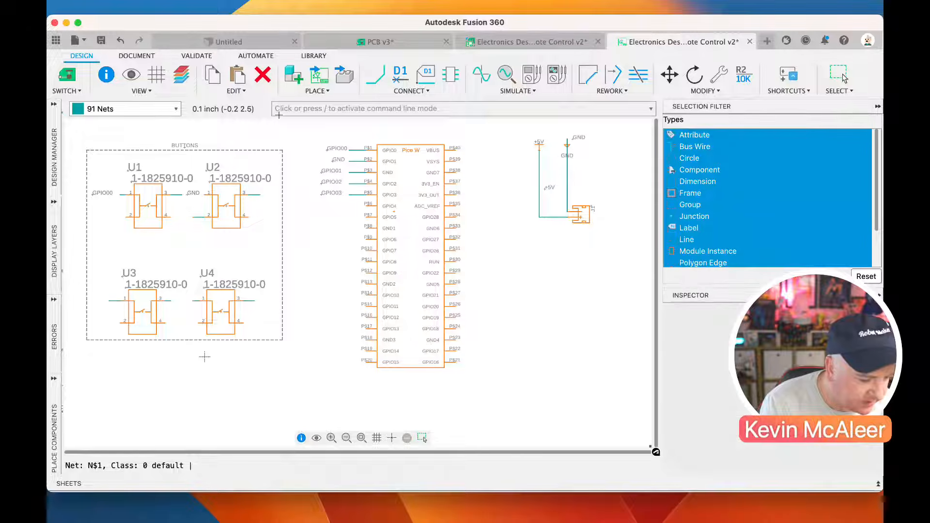
Name the net on U3's pin 1 GPIO01, connect it to the existing net, and place its label in empty space beside the Pico W
{"action": "left_click", "coordinate": [400, 74]}
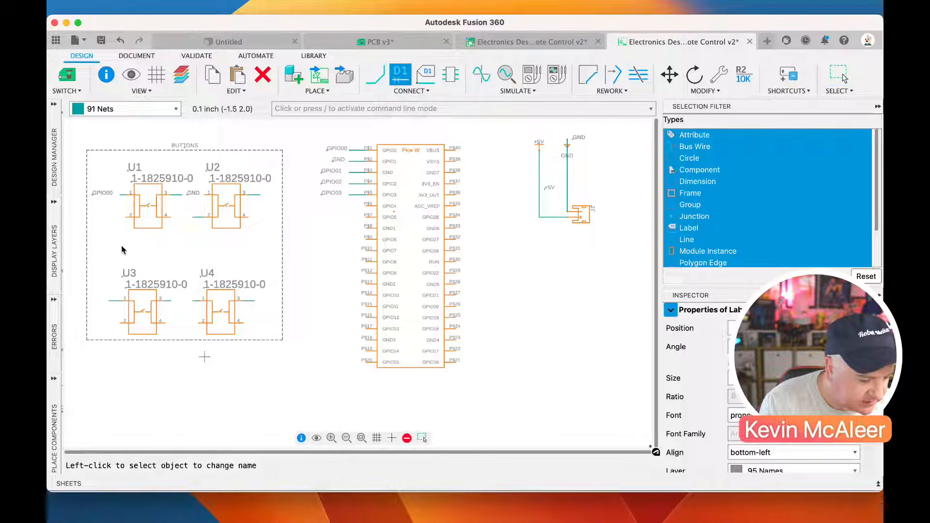
{"action": "left_click", "coordinate": [120, 302]}
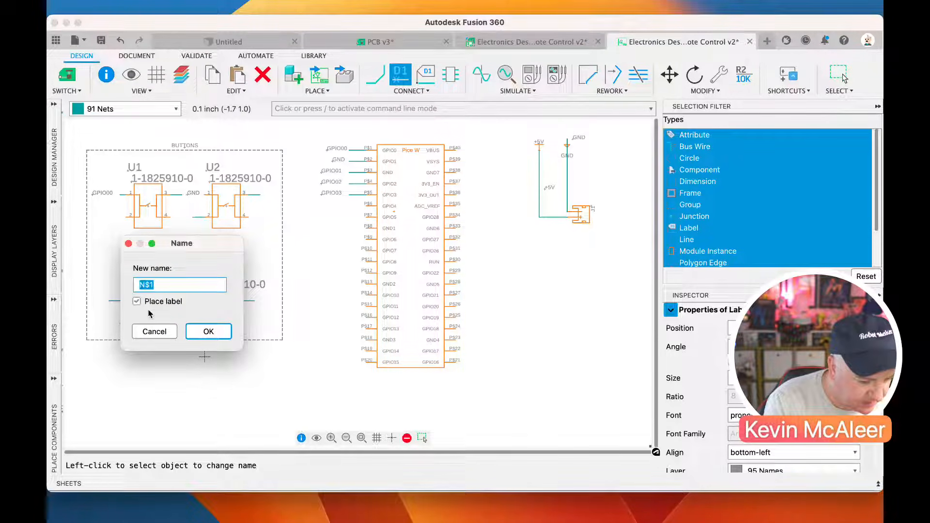
{"action": "type", "text": "GPIO01"}
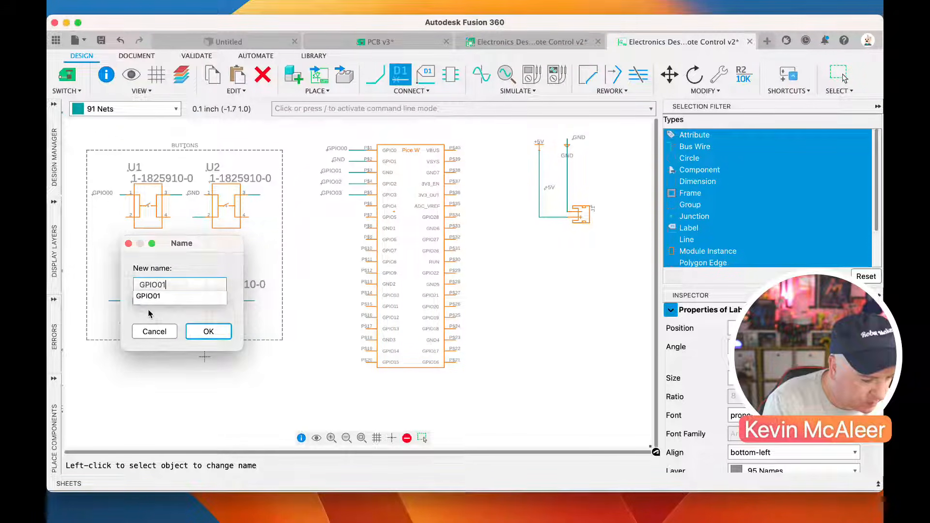
{"action": "key", "text": "Return"}
{"action": "left_click", "coordinate": [516, 273]}
{"action": "left_click", "coordinate": [522, 272]}
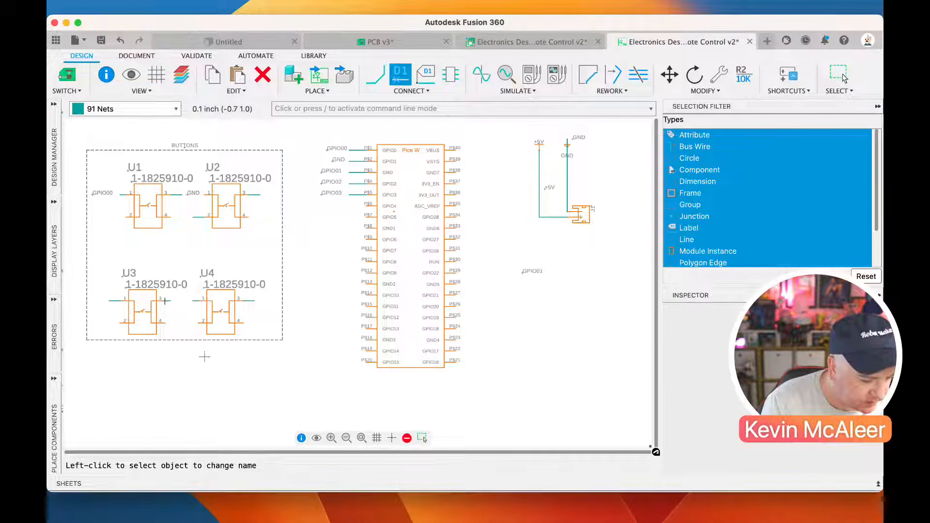
{"action": "left_click", "coordinate": [522, 275]}
{"action": "key", "text": "Return"}
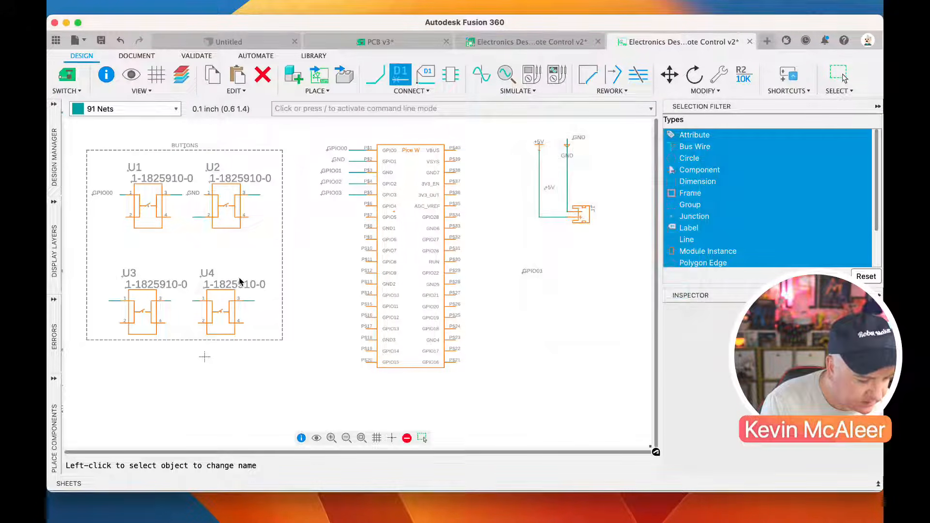
{"action": "left_click", "coordinate": [524, 272]}
{"action": "key", "text": "Return"}
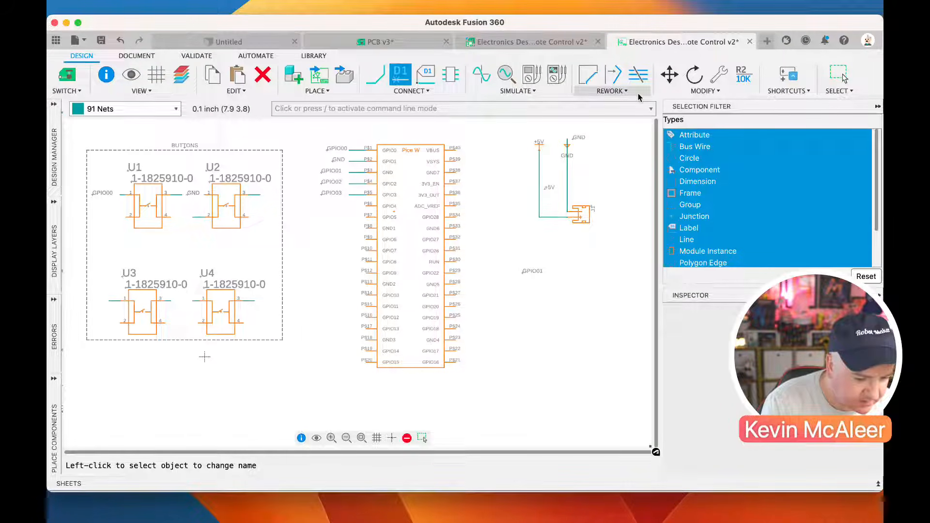
Move the loose GPIO01 label to the end of the net stub on U3's pin 1
{"action": "left_click", "coordinate": [669, 74]}
{"action": "left_click", "coordinate": [522, 272]}
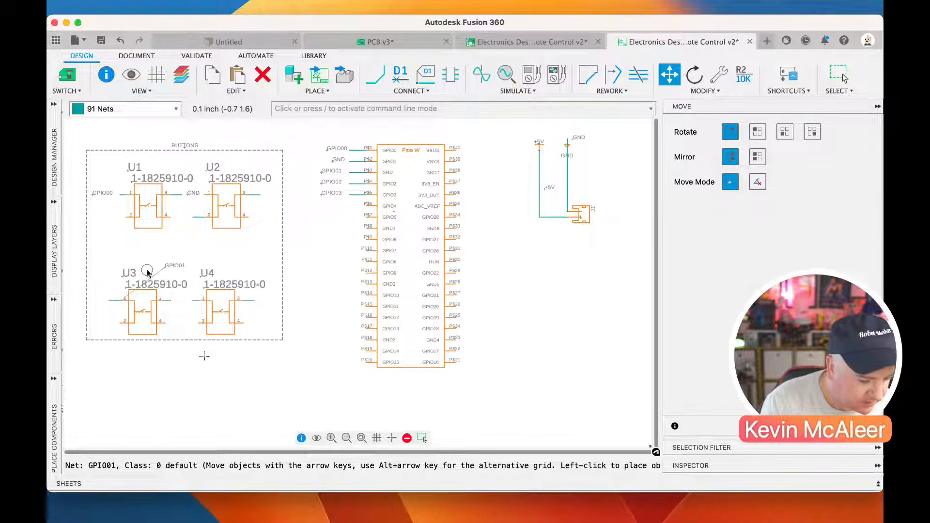
{"action": "left_click", "coordinate": [92, 299]}
{"action": "key", "text": "Escape"}
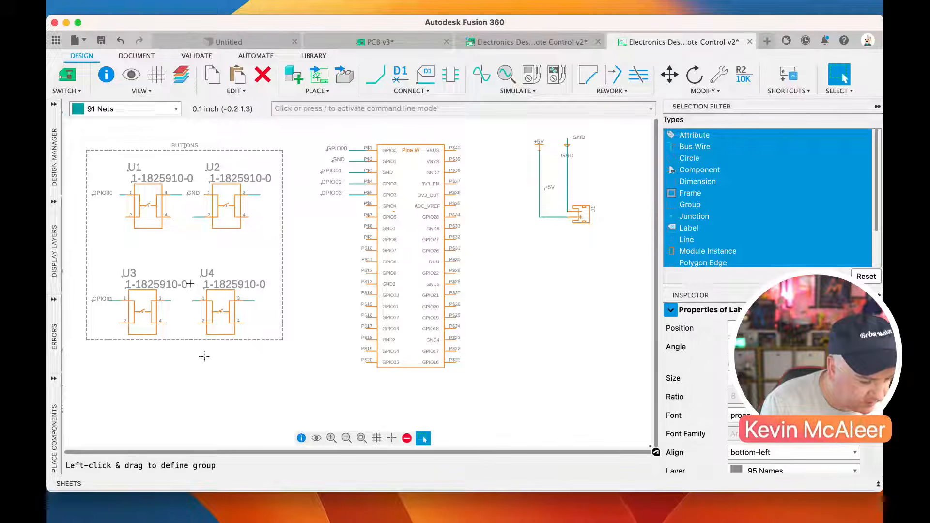
Name the net on U3's pin 3 GND, connect it to the existing GND net, and place the label at the stub's end
{"action": "left_click", "coordinate": [400, 78]}
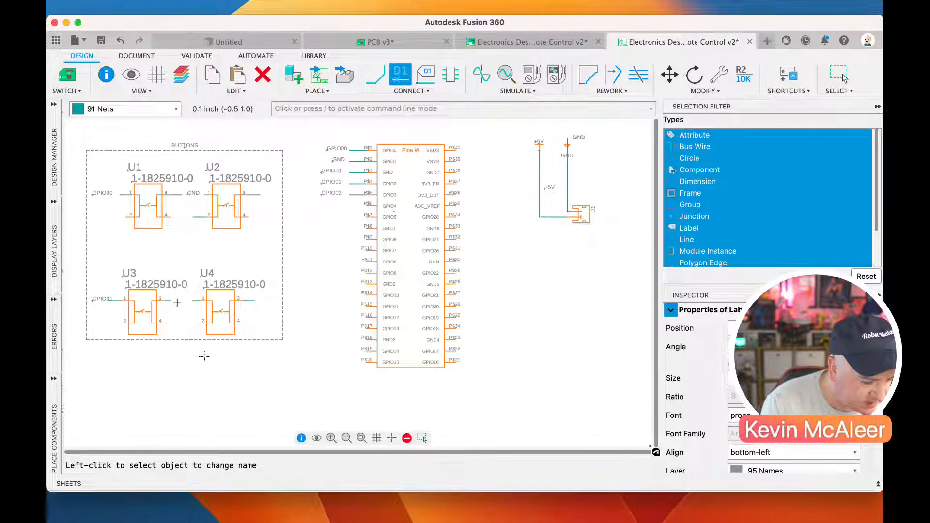
{"action": "left_click", "coordinate": [172, 303]}
{"action": "type", "text": "GND"}
{"action": "key", "text": "Return"}
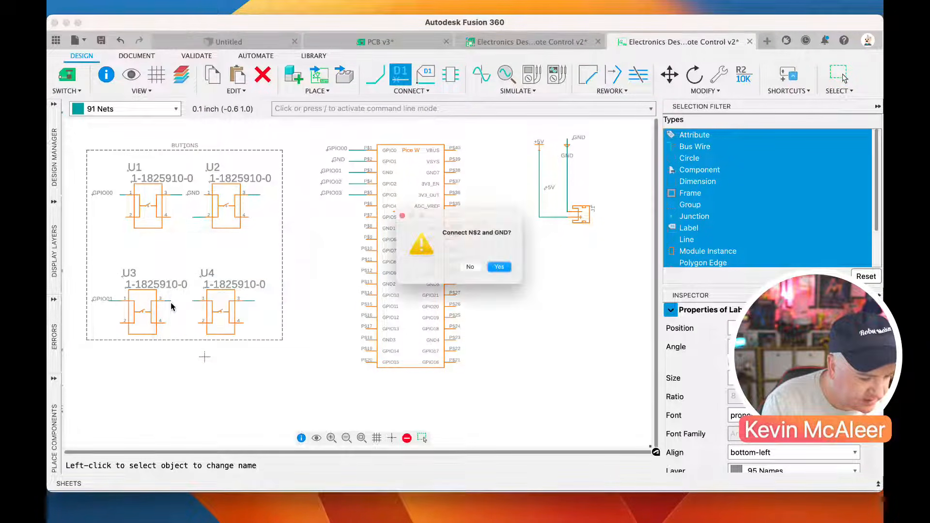
{"action": "left_click", "coordinate": [516, 274]}
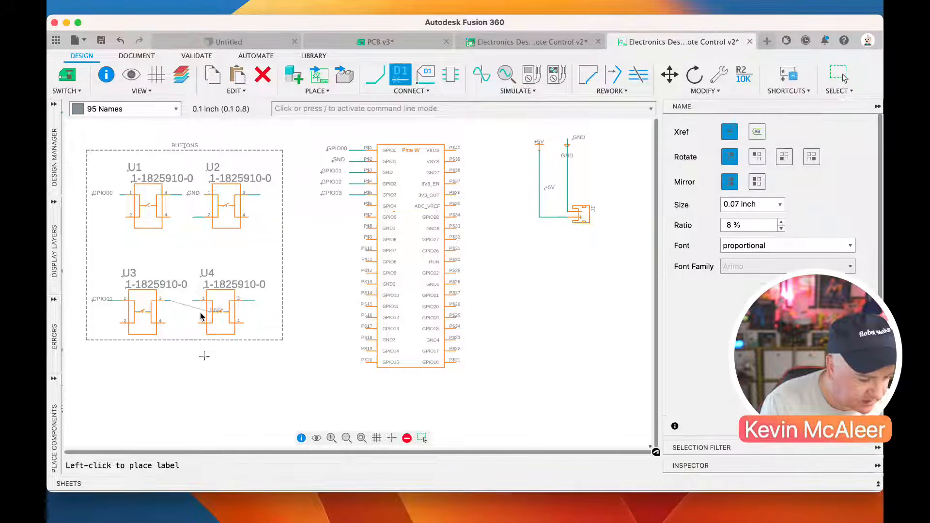
{"action": "left_click", "coordinate": [175, 301]}
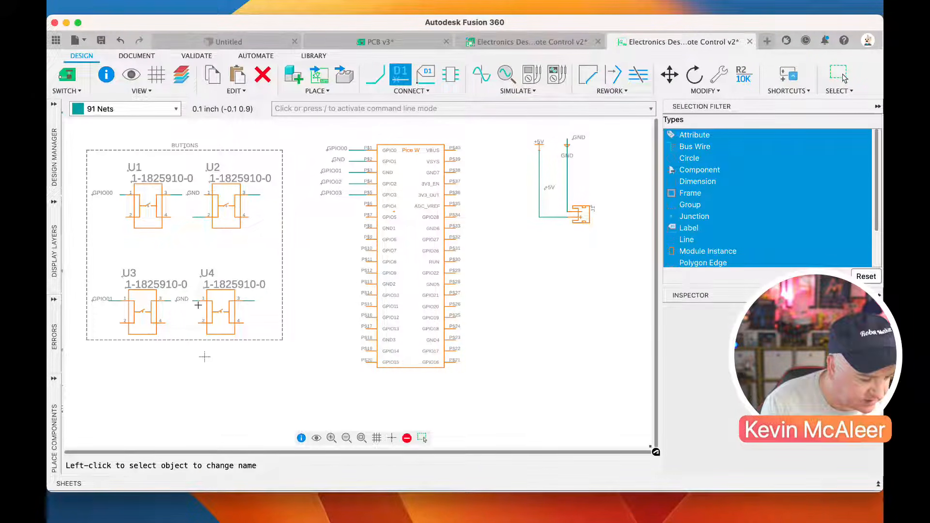
Name the net on U4's pin 1 GPIO03, connect it to the existing net, and place its label below the stub
{"action": "left_click", "coordinate": [196, 301]}
{"action": "left_click", "coordinate": [219, 332]}
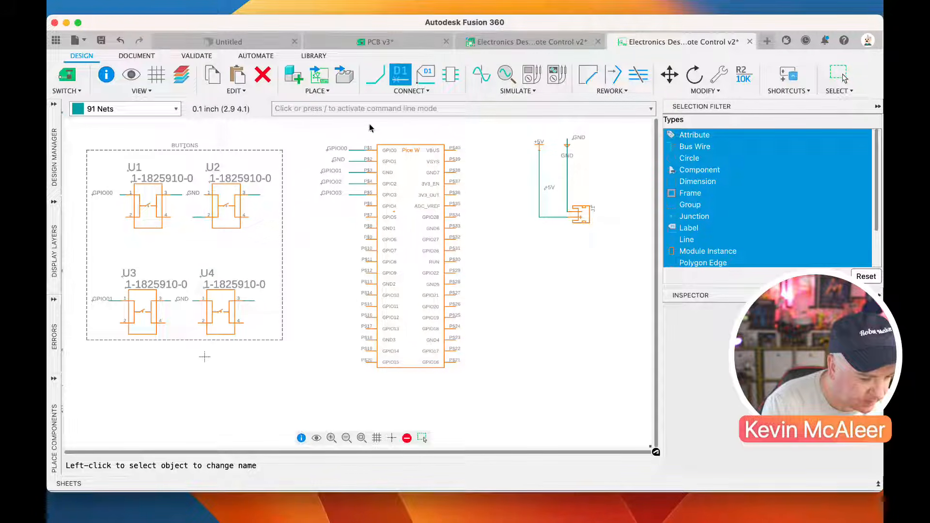
{"action": "left_click", "coordinate": [198, 301]}
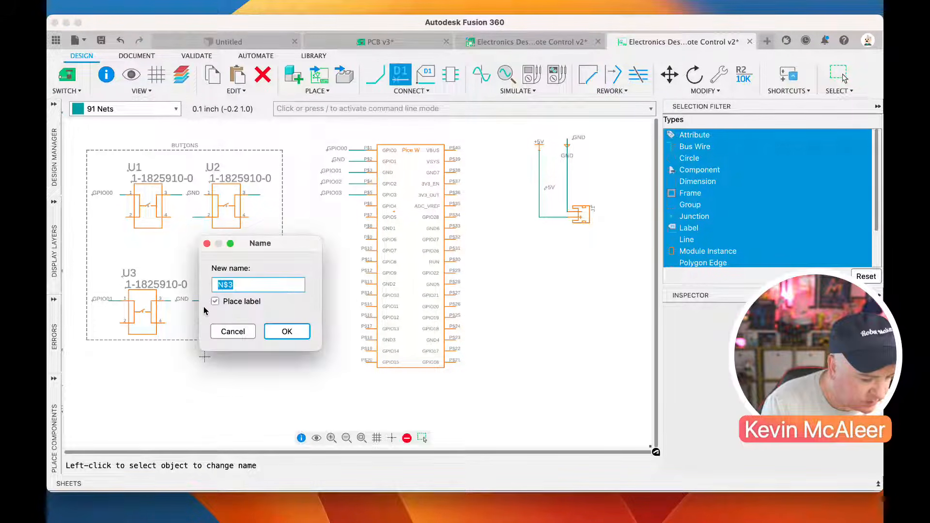
{"action": "type", "text": "G"}
{"action": "key", "text": "Down"}
{"action": "key", "text": "Down"}
{"action": "key", "text": "Down"}
{"action": "key", "text": "Down"}
{"action": "key", "text": "Down"}
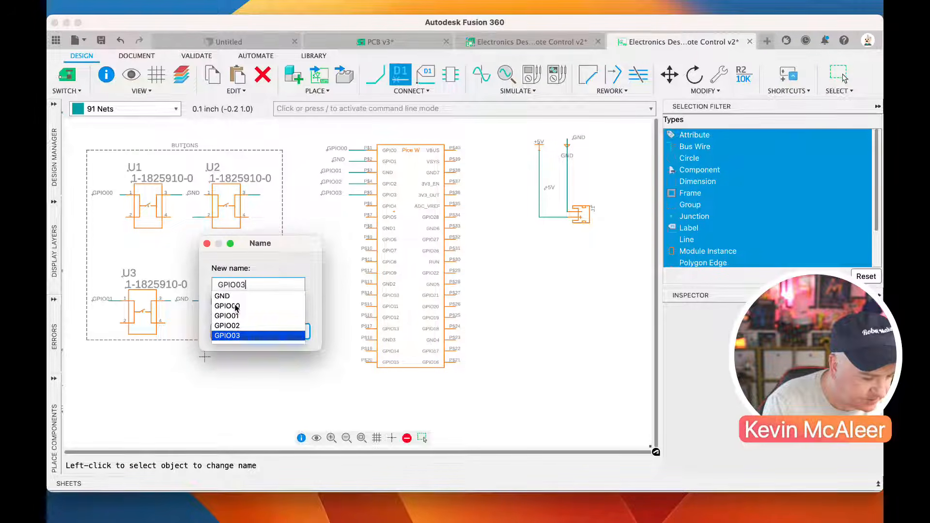
{"action": "key", "text": "Return"}
{"action": "left_click", "coordinate": [510, 270]}
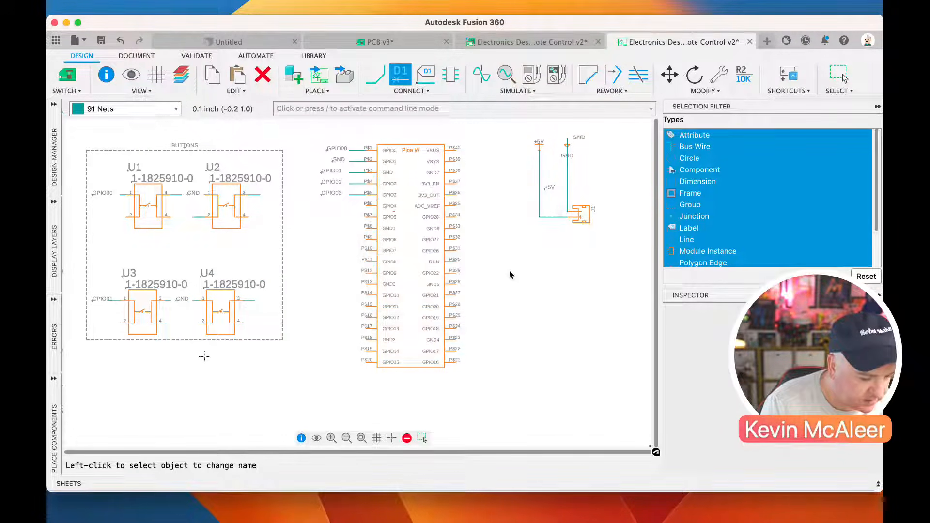
{"action": "left_click", "coordinate": [183, 310]}
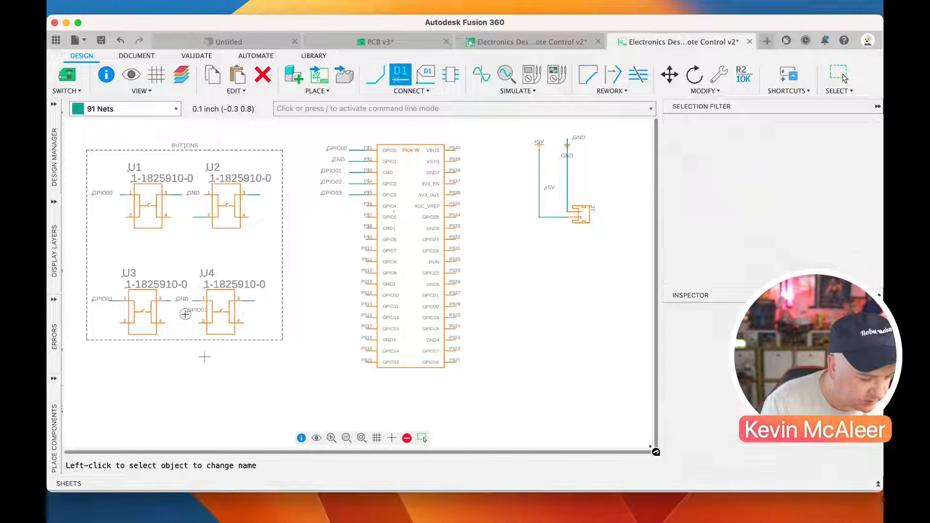
{"action": "left_click", "coordinate": [231, 305]}
{"action": "left_click", "coordinate": [482, 309]}
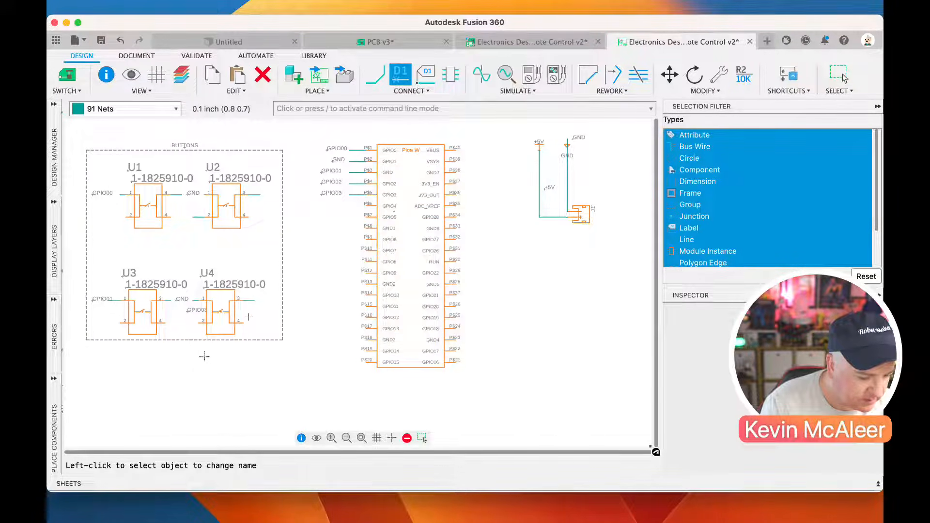
Name the net on U4's pin 3 GND, connect it to the existing GND net, and place its label beyond the stub's end
{"action": "left_click", "coordinate": [253, 302]}
{"action": "type", "text": "GND"}
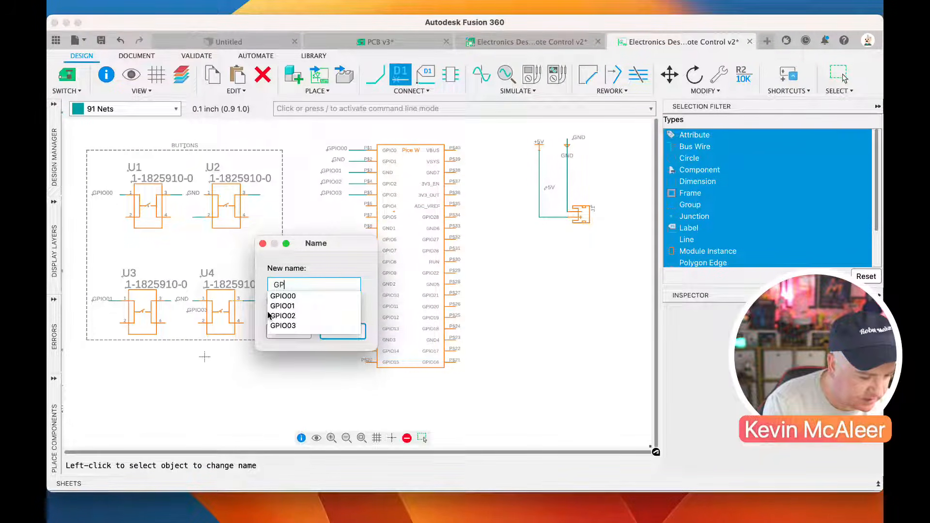
{"action": "key", "text": "Return"}
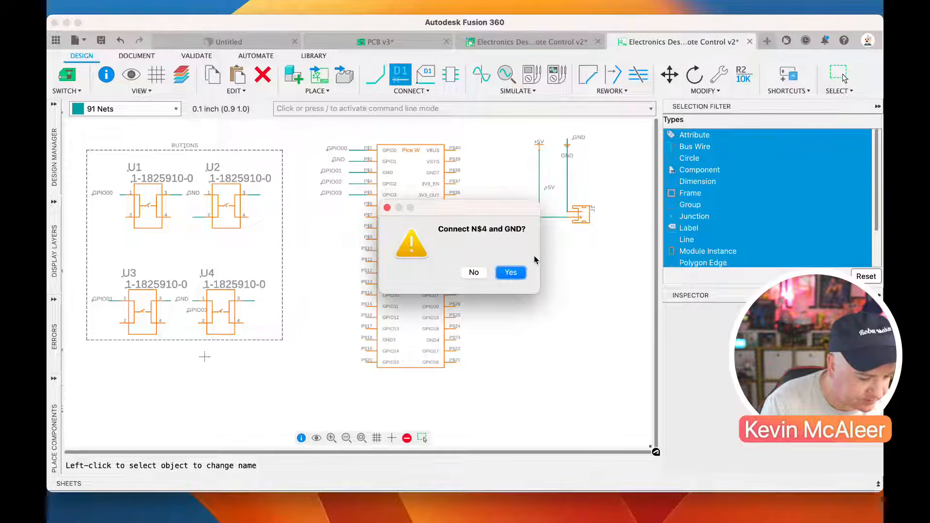
{"action": "left_click", "coordinate": [510, 272]}
{"action": "left_click", "coordinate": [264, 305]}
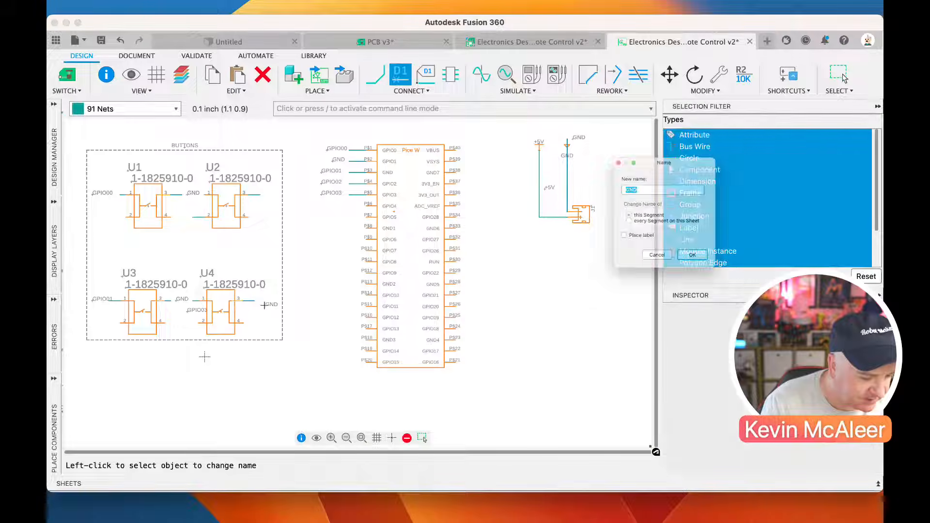
{"action": "left_click", "coordinate": [705, 276]}
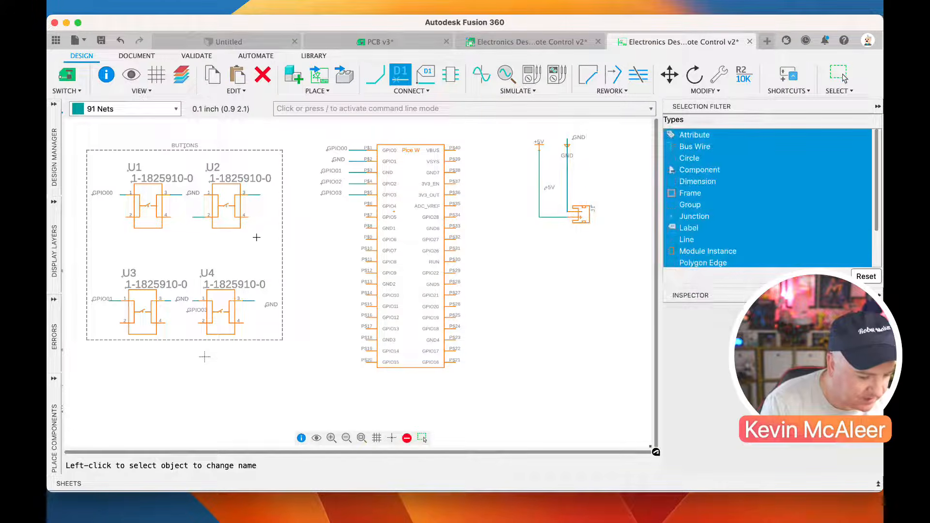
Name the net on U2's pin 3 GND, connect it to the existing net, and place its label in empty space outside the BUTTONS frame
{"action": "left_click", "coordinate": [261, 195]}
{"action": "type", "text": "GND"}
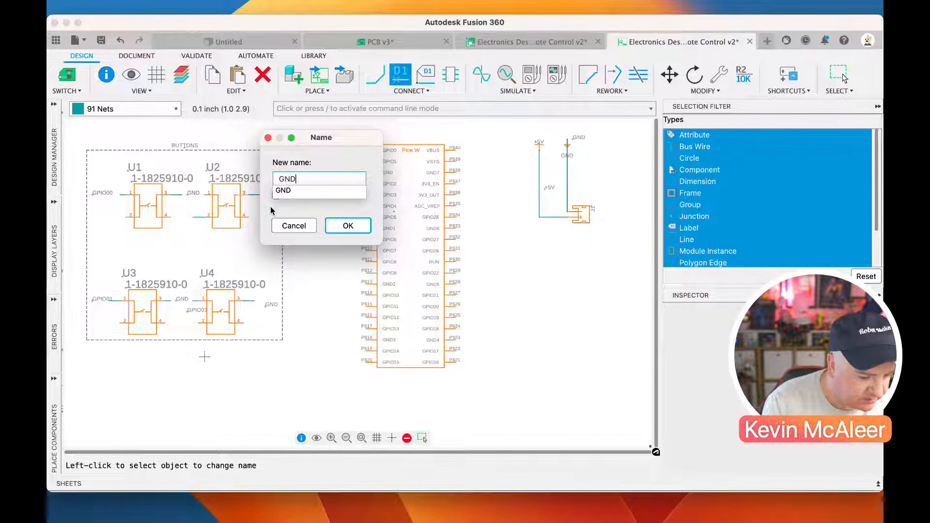
{"action": "left_click", "coordinate": [335, 222]}
{"action": "left_click", "coordinate": [509, 272]}
{"action": "left_click", "coordinate": [293, 222]}
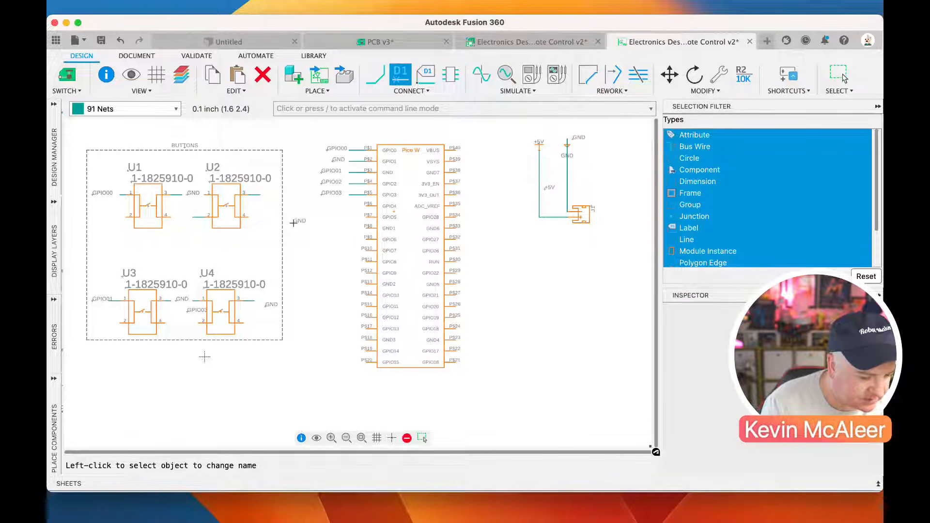
{"action": "left_click", "coordinate": [292, 221]}
{"action": "key", "text": "Escape"}
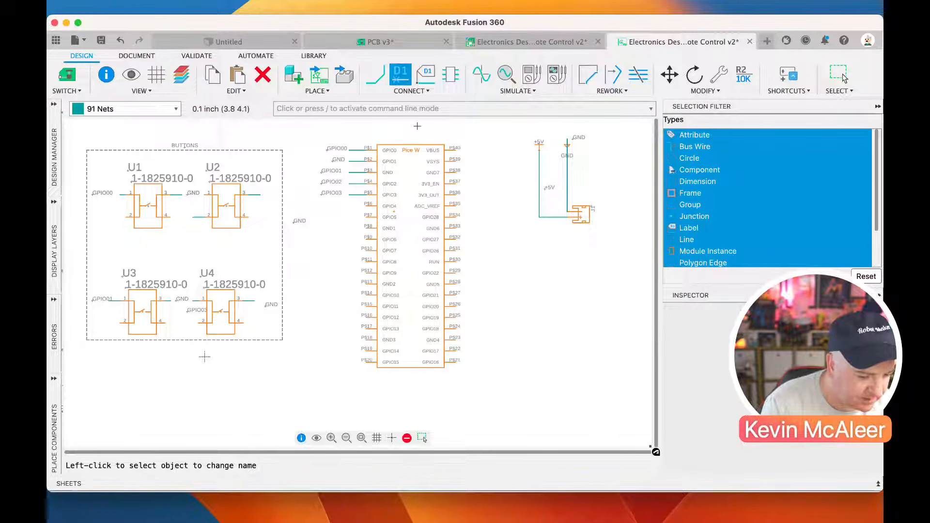
Move the loose GND label to the end of the net stub on U2's pin 3
{"action": "left_click", "coordinate": [669, 74]}
{"action": "left_click", "coordinate": [296, 221]}
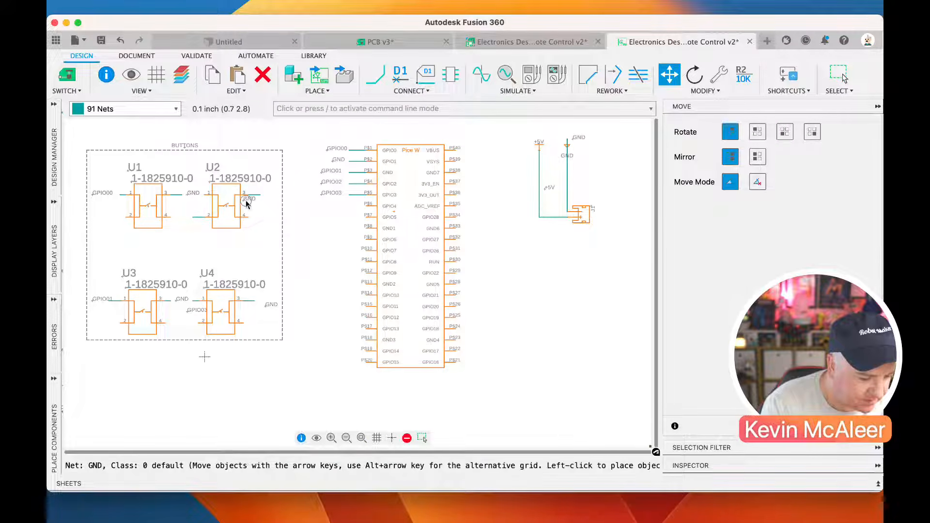
{"action": "left_click", "coordinate": [264, 194]}
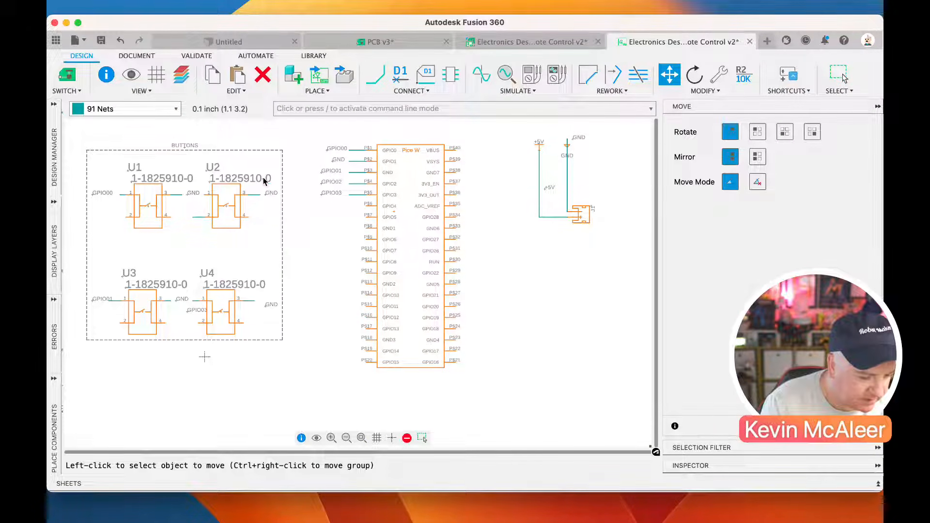
Name the net on U2's pin 2 GPIO02, connect it to the existing net, and place its label below the stub
{"action": "left_click", "coordinate": [400, 74]}
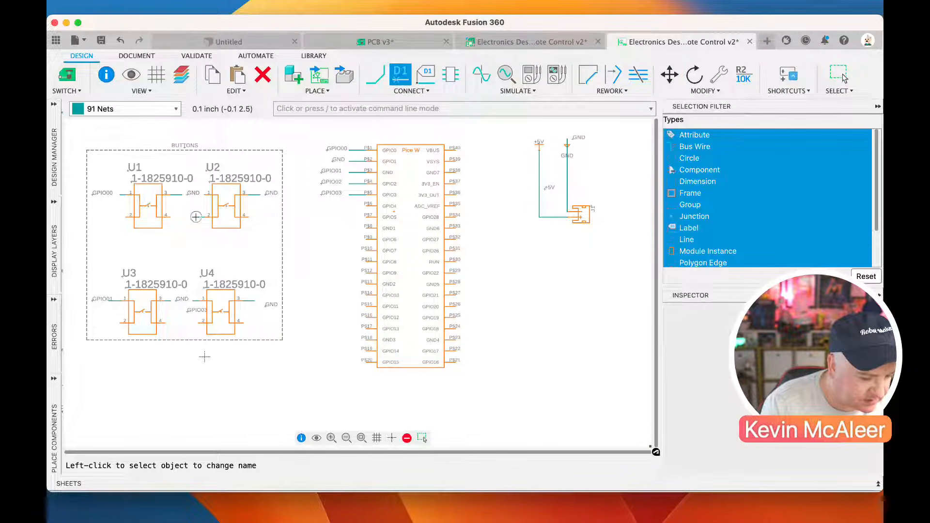
{"action": "left_click", "coordinate": [196, 216]}
{"action": "type", "text": "GPIO01"}
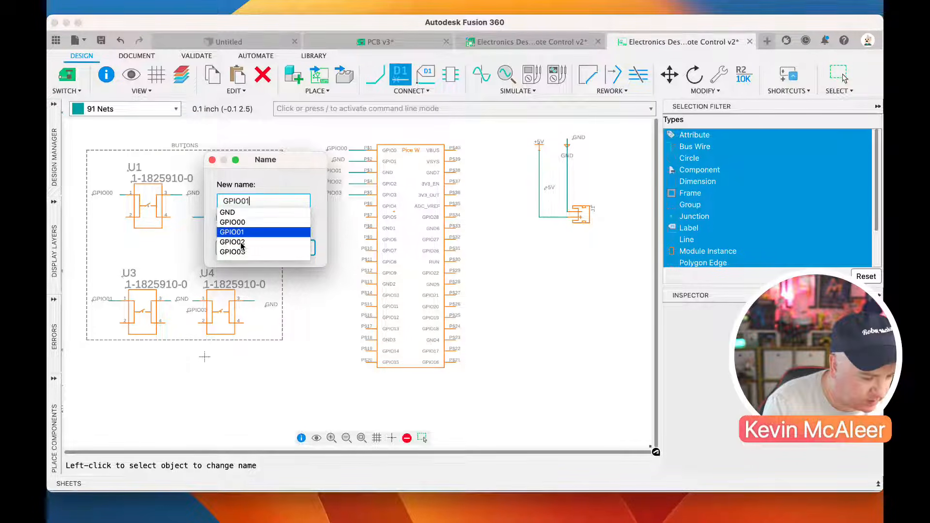
{"action": "key", "text": "BackSpace"}
{"action": "type", "text": "2"}
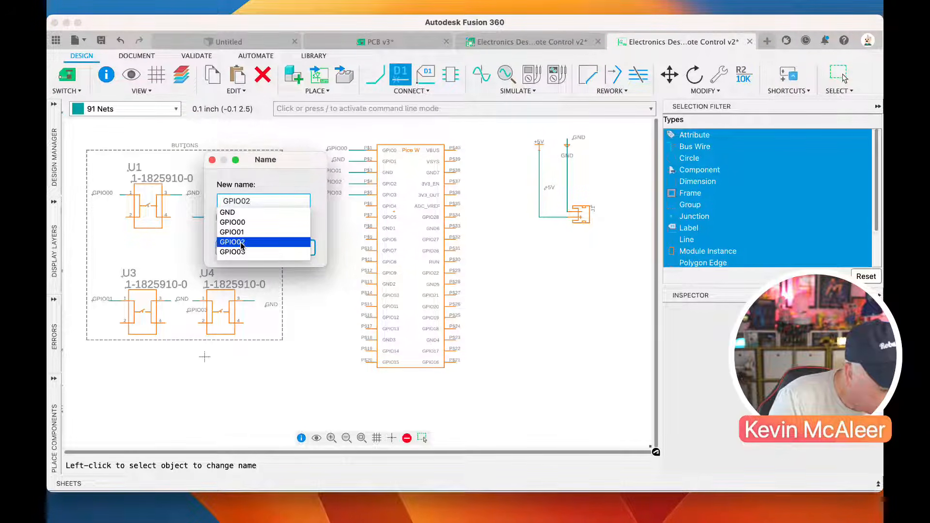
{"action": "key", "text": "Return"}
{"action": "left_click", "coordinate": [522, 276]}
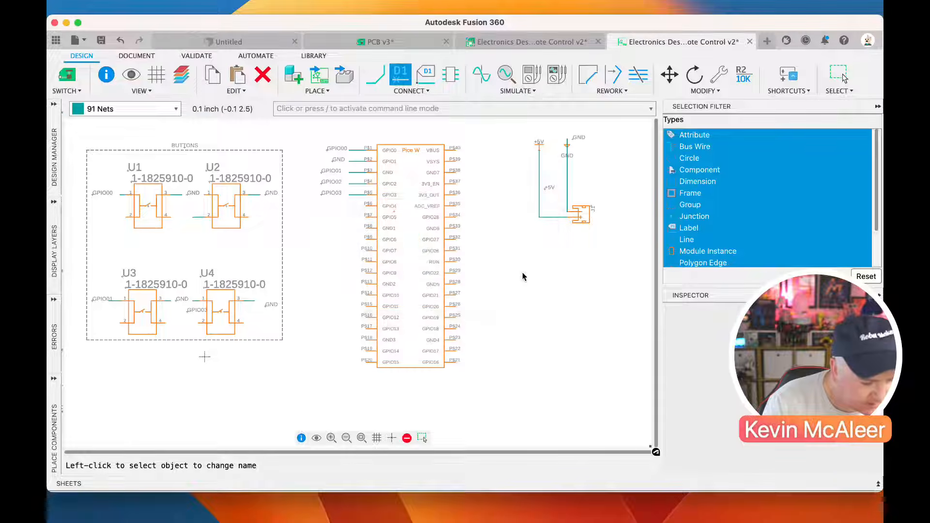
{"action": "left_click", "coordinate": [193, 229]}
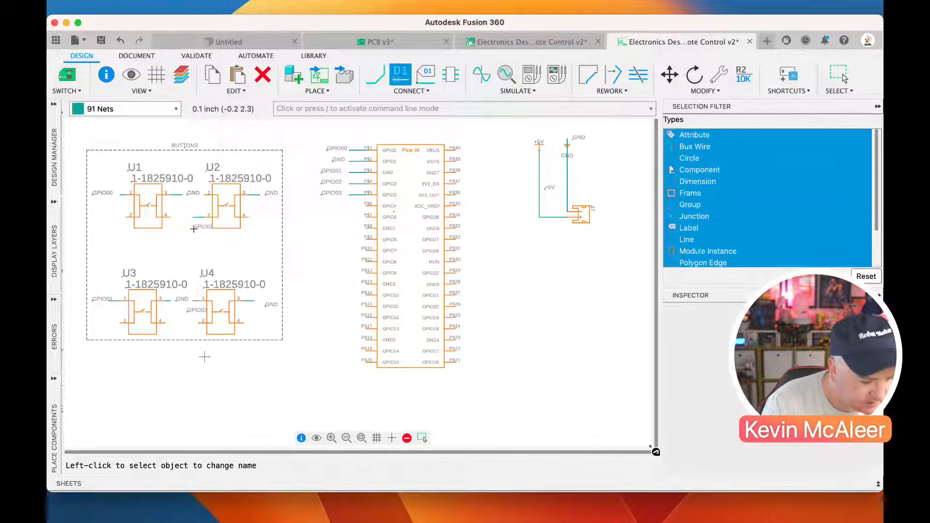
Save the schematic with the default version description and switch to the PCB document
{"action": "left_click", "coordinate": [100, 40]}
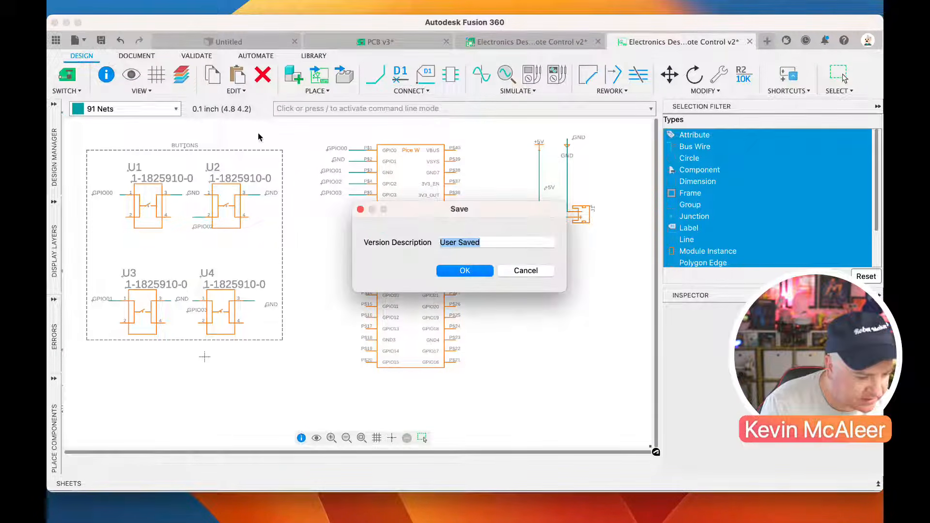
{"action": "key", "text": "Return"}
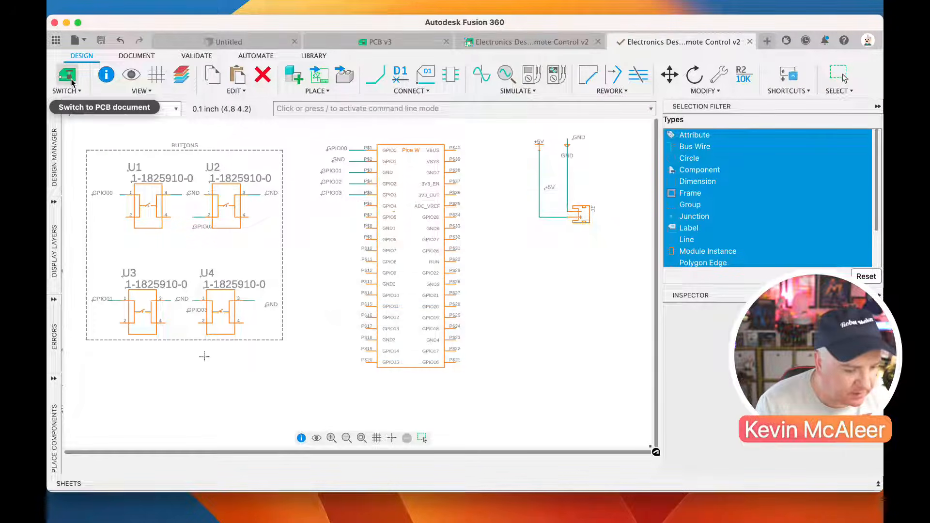
{"action": "left_click", "coordinate": [65, 77]}
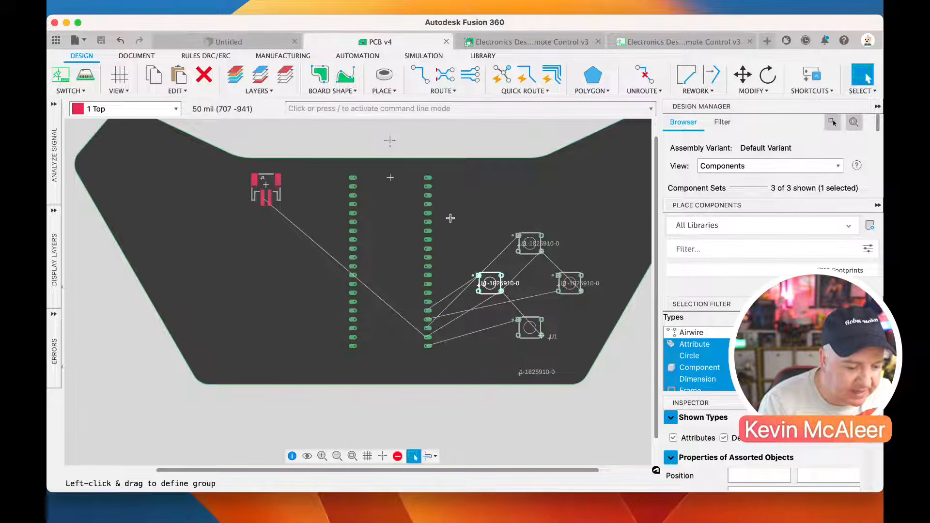
Route 6 mil top-layer traces from the Pico W's GPIO00 pad to switch U1 and from its nearest GND pad to switch U4
{"action": "left_click", "coordinate": [421, 77]}
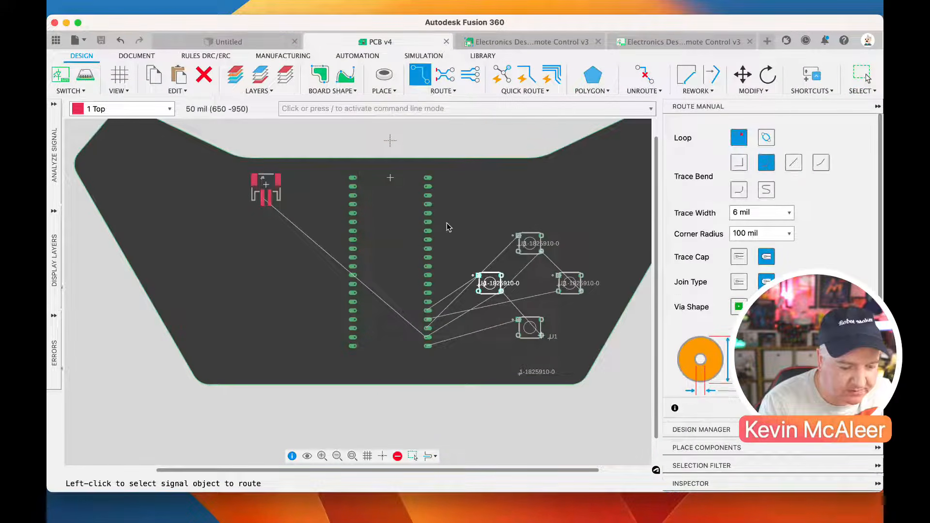
{"action": "left_click", "coordinate": [432, 347]}
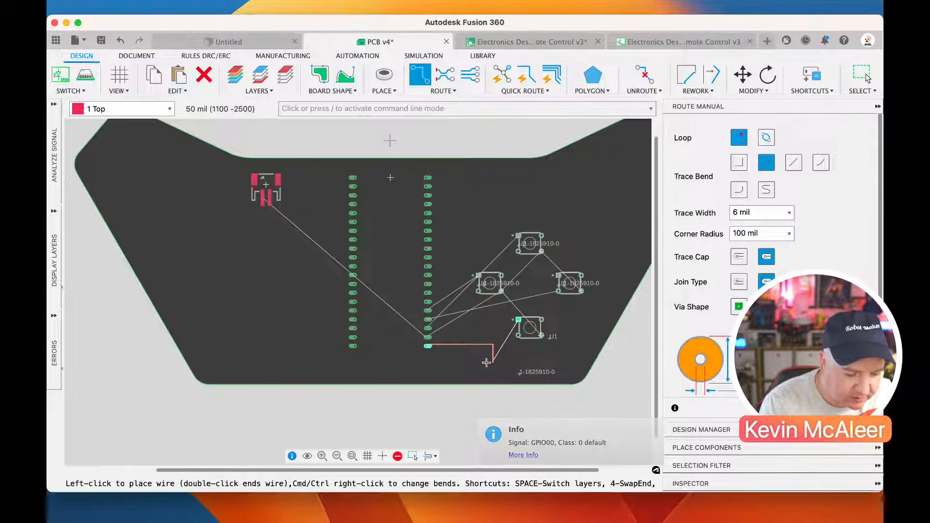
{"action": "scroll", "coordinate": [506, 316], "scroll_direction": "up", "scroll_amount": 2}
{"action": "scroll", "coordinate": [505, 316], "scroll_direction": "up", "scroll_amount": 3}
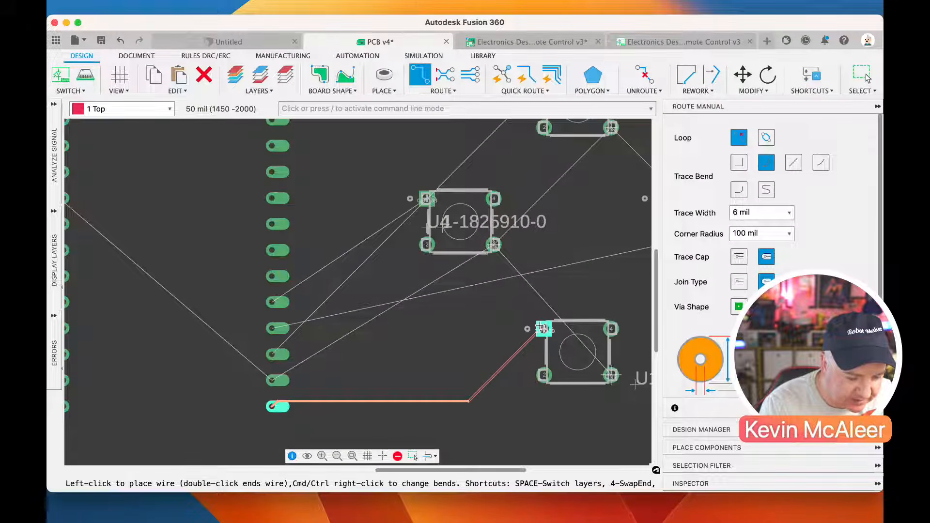
{"action": "left_click", "coordinate": [521, 323]}
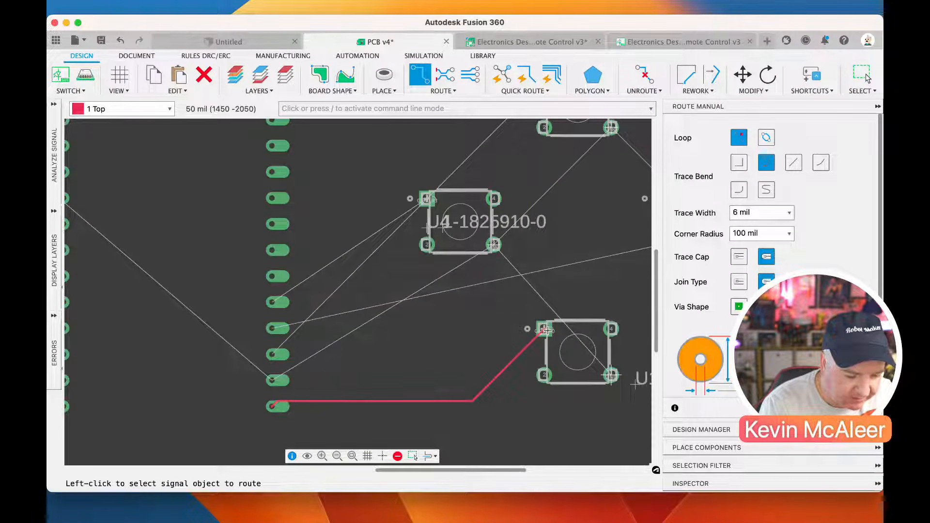
{"action": "scroll", "coordinate": [525, 329], "scroll_direction": "down", "scroll_amount": 1}
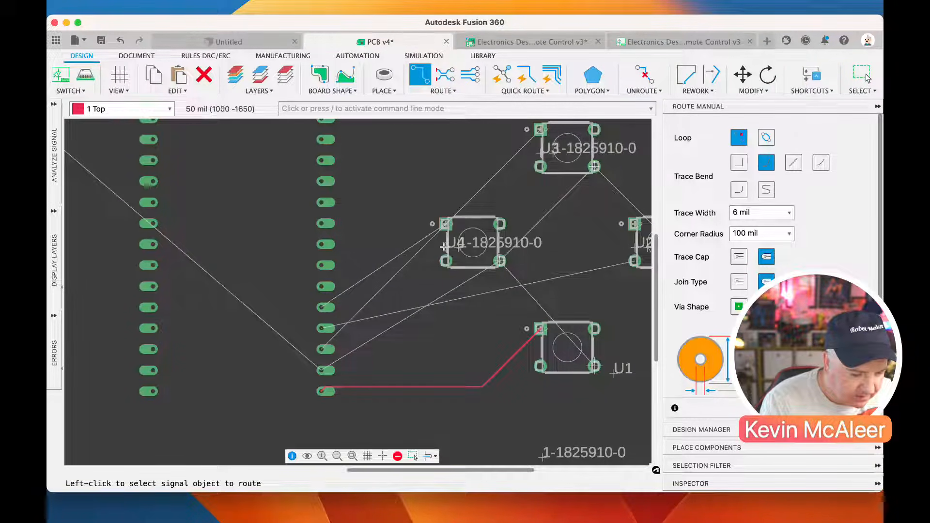
{"action": "left_click", "coordinate": [324, 371]}
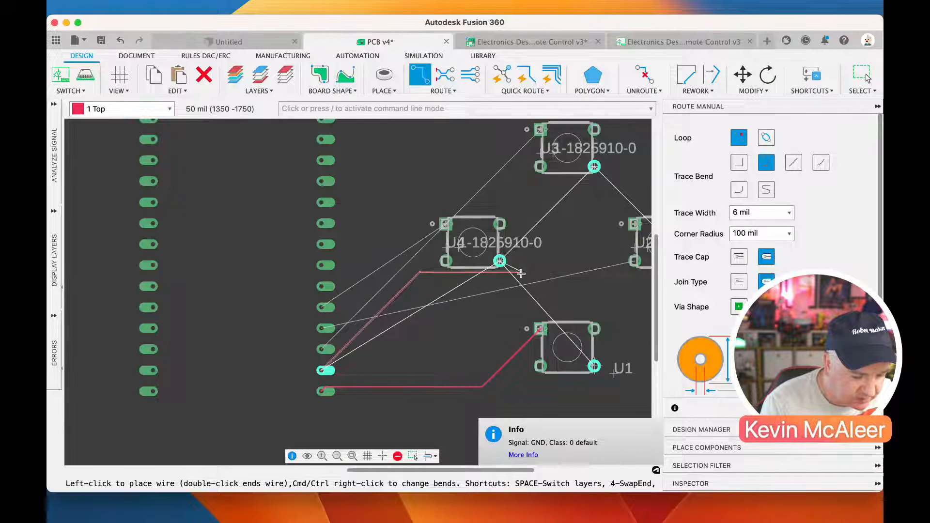
{"action": "left_click", "coordinate": [498, 262]}
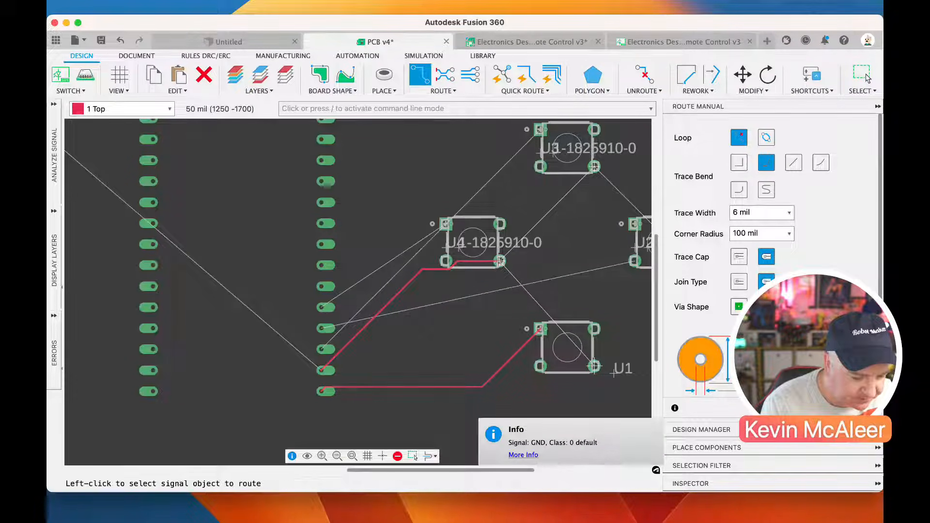
Try to route a top-layer GPIO01 trace from the Pico W's pad to switch U3
{"action": "left_click", "coordinate": [324, 349]}
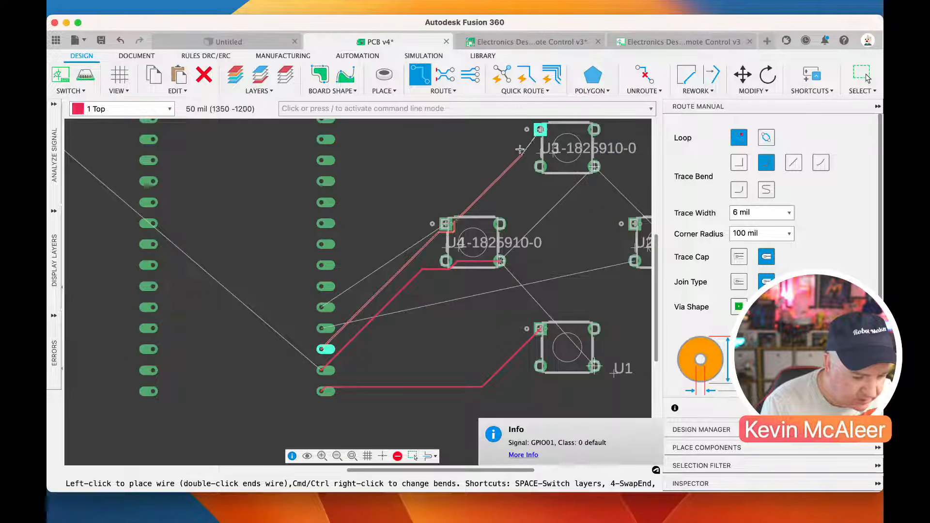
{"action": "left_click", "coordinate": [540, 129]}
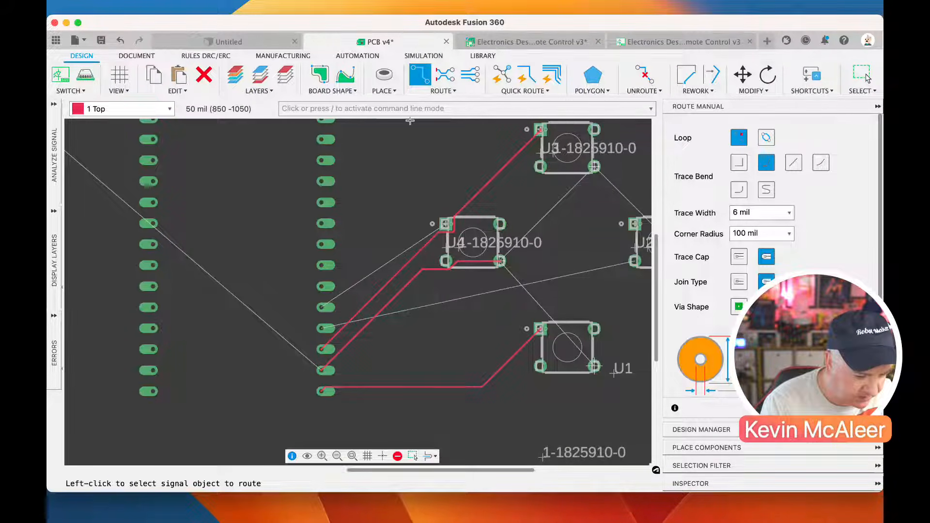
{"action": "key", "text": "super+z"}
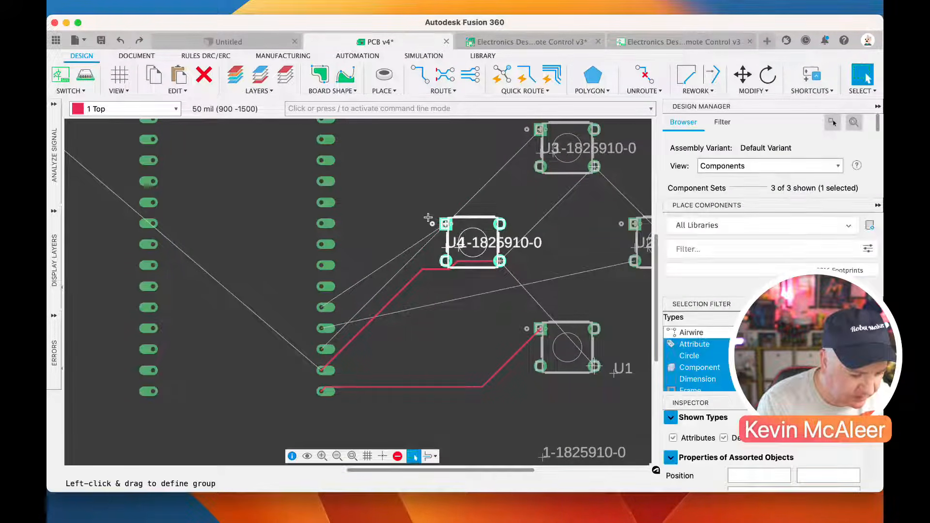
Route a 6 mil top-layer GPIO02 trace from the Pico W's pad around the upper side of U4 to switch U2
{"action": "left_click", "coordinate": [488, 296]}
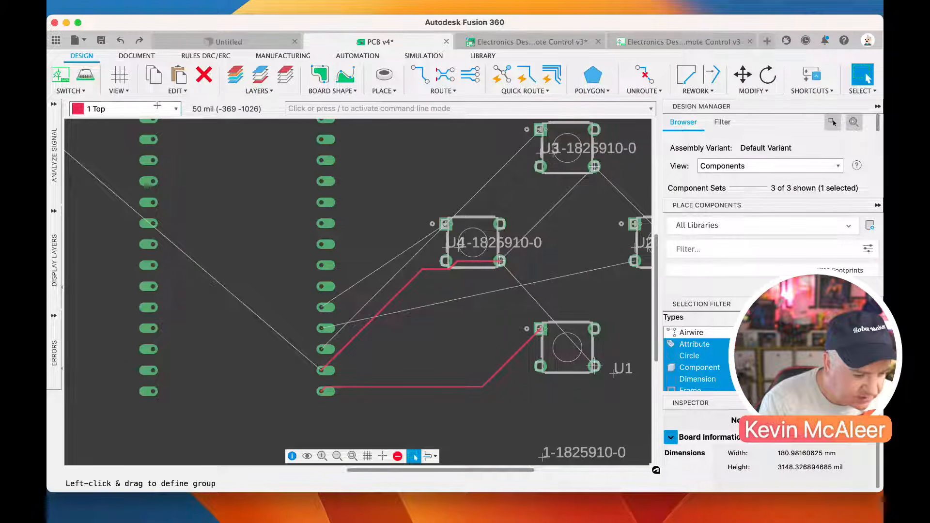
{"action": "left_click", "coordinate": [176, 109]}
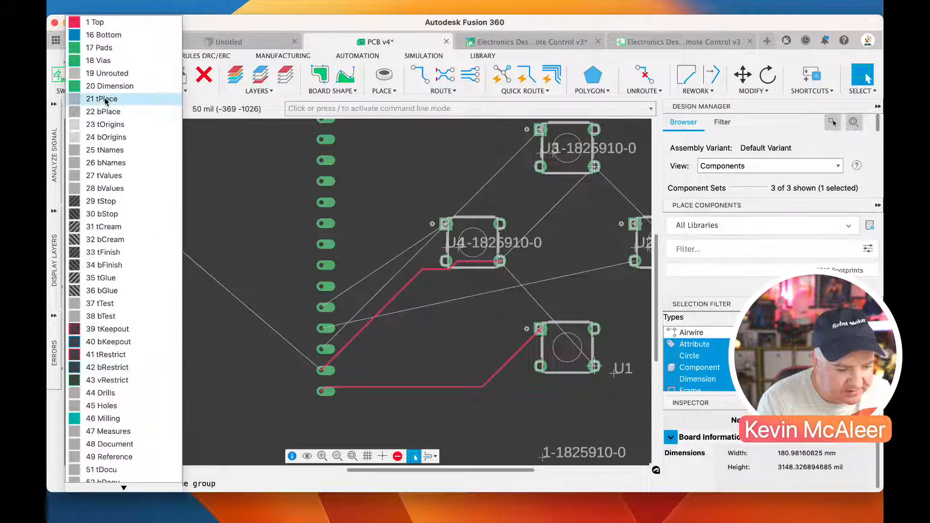
{"action": "left_click", "coordinate": [117, 25]}
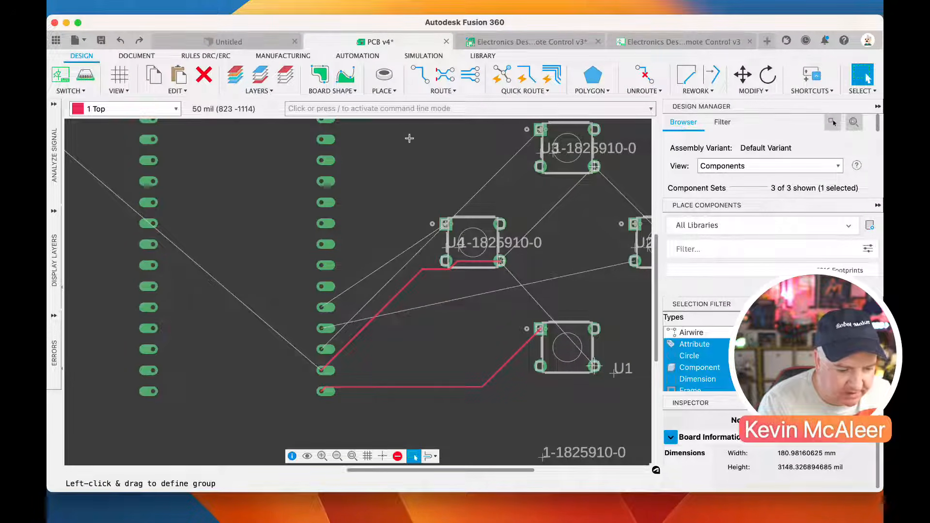
{"action": "left_click", "coordinate": [419, 75]}
{"action": "left_click", "coordinate": [328, 328]}
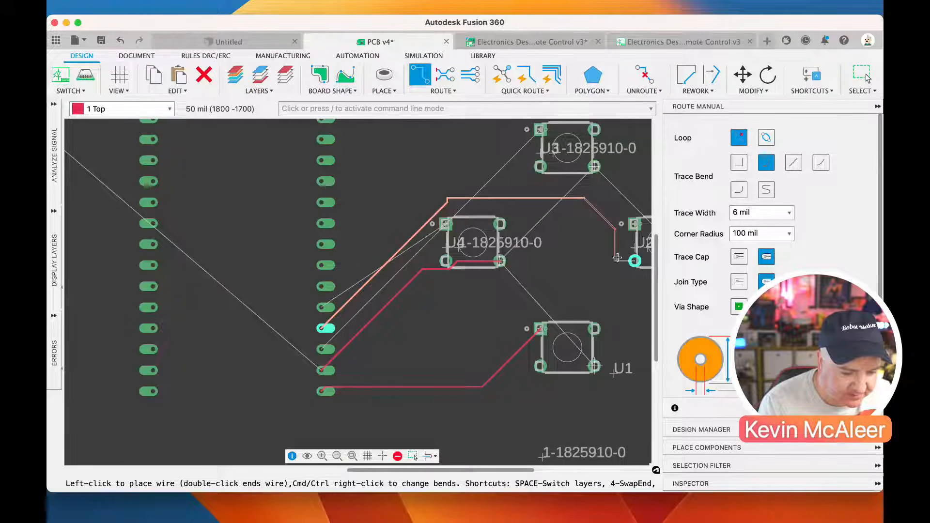
{"action": "left_click", "coordinate": [634, 261]}
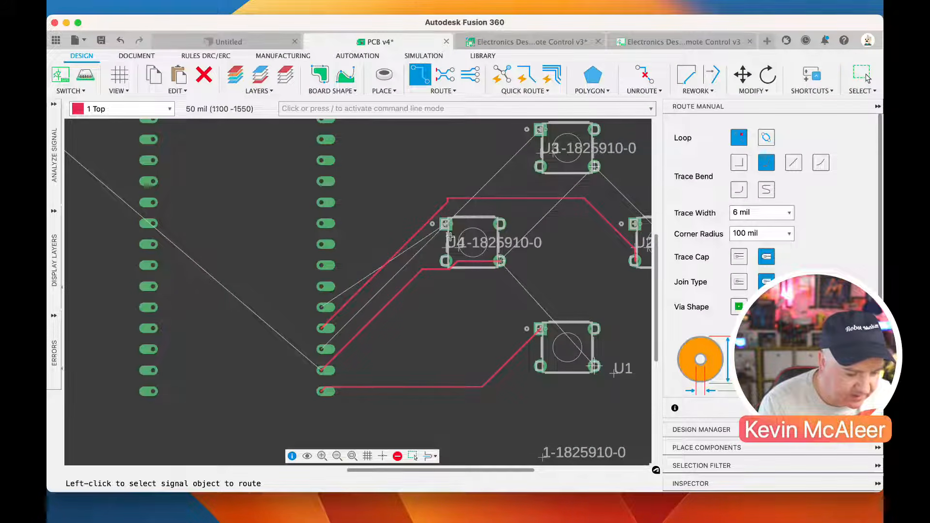
{"action": "left_click", "coordinate": [323, 307]}
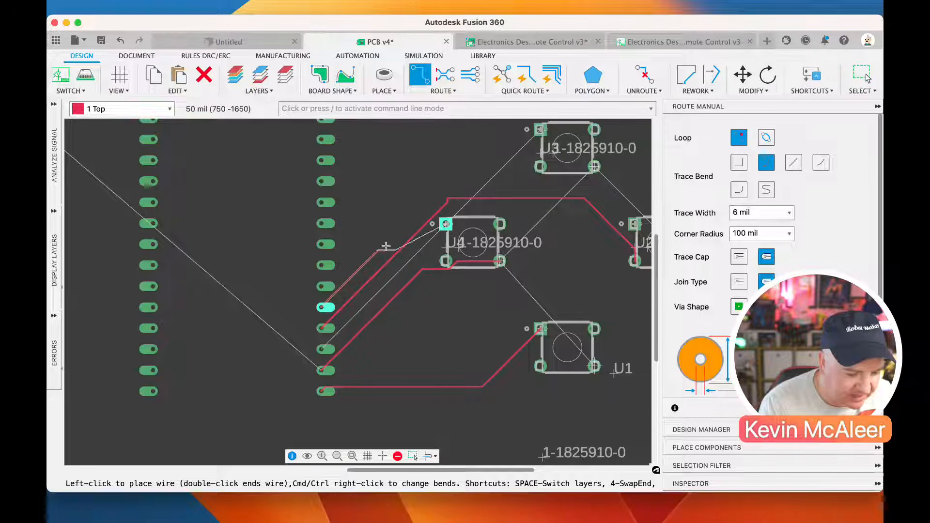
{"action": "key", "text": "space"}
{"action": "key", "text": "Escape"}
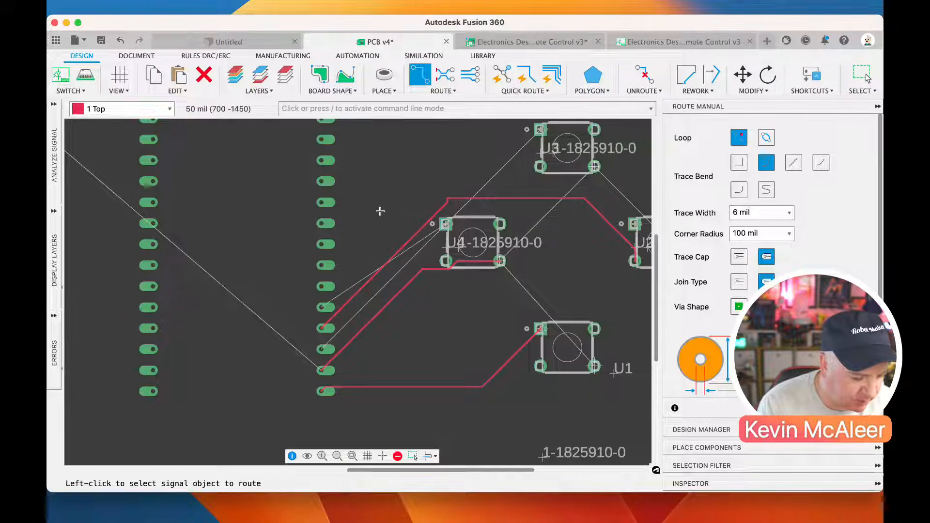
{"action": "key", "text": "Escape"}
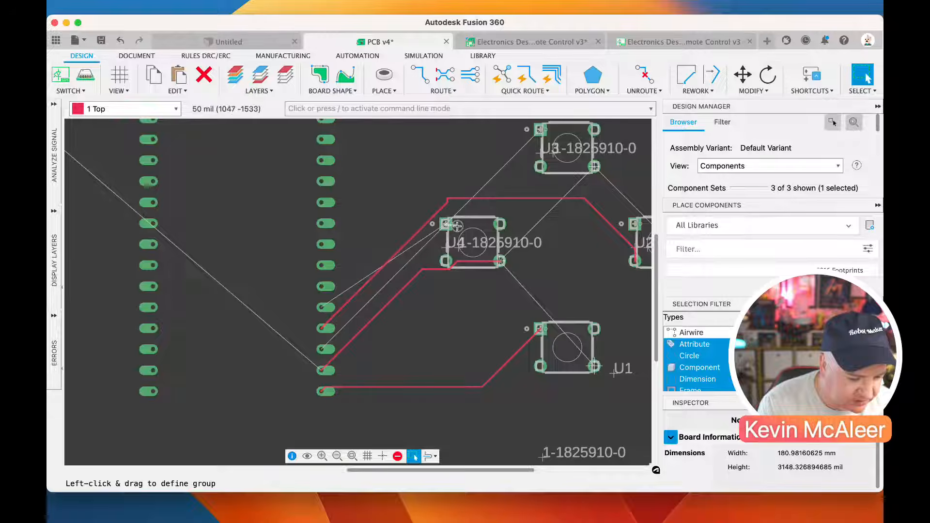
{"action": "key", "text": "Delete"}
Move switch U4 away from the Pico W so that it sits between U3 and U1, close to U2
{"action": "left_click", "coordinate": [743, 76]}
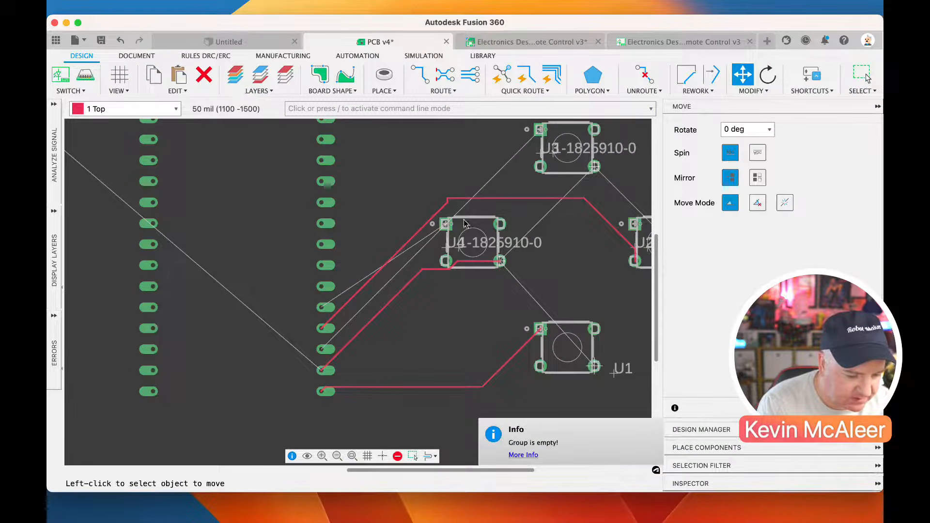
{"action": "left_click", "coordinate": [457, 227]}
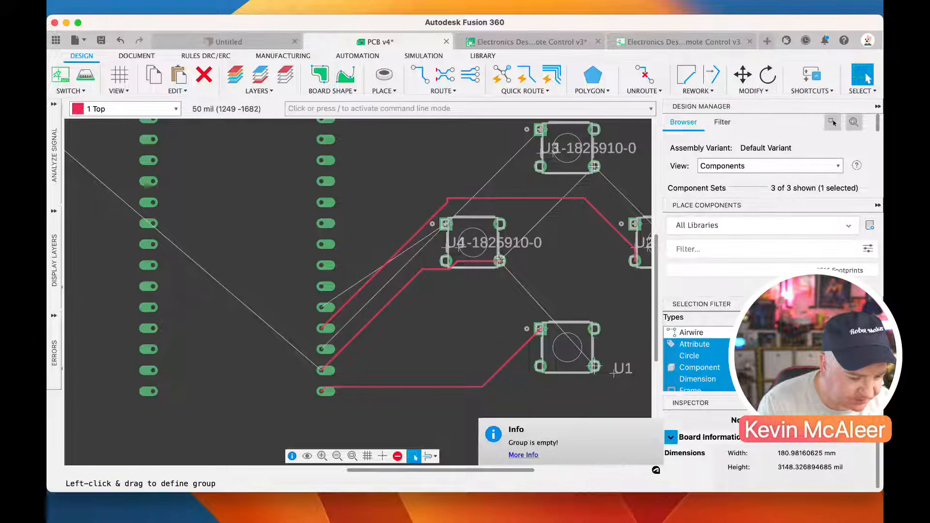
{"action": "left_click", "coordinate": [584, 262]}
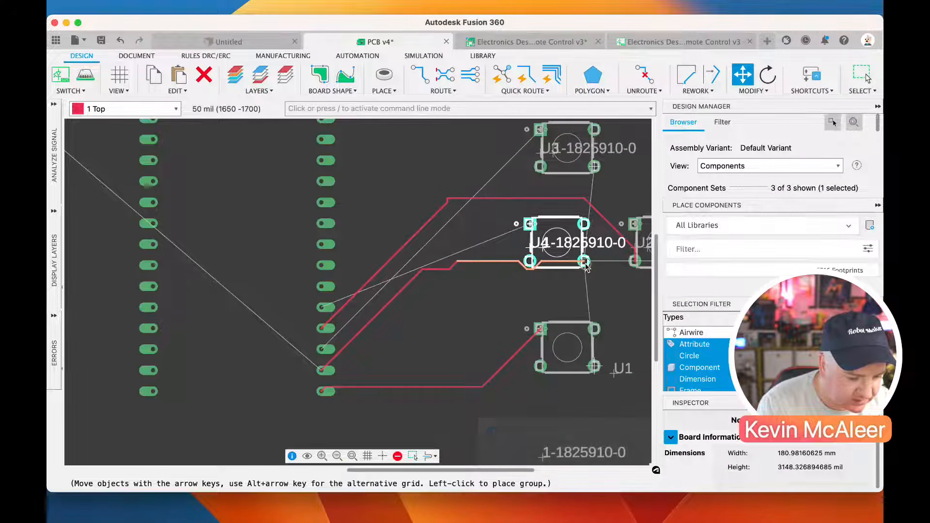
{"action": "key", "text": "Escape"}
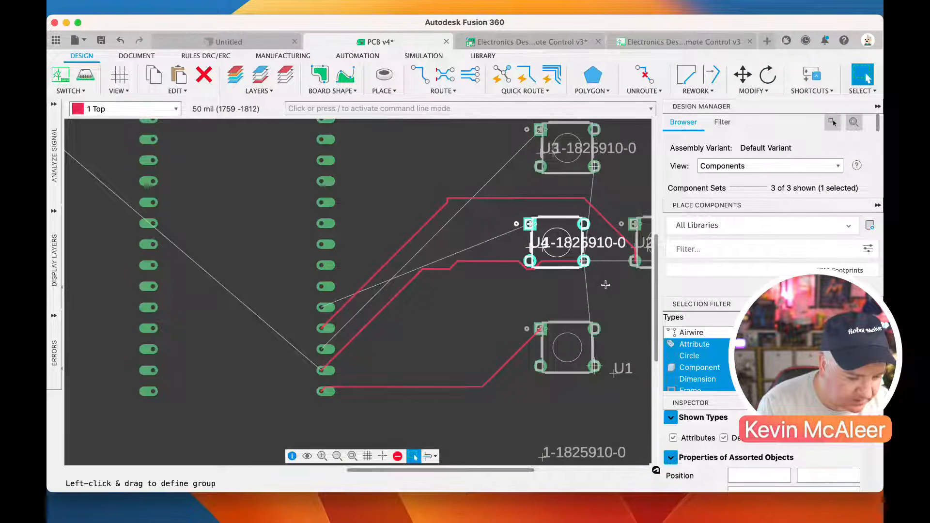
Rearrange the switches in a diamond with U4 nearest the Pico W, U2 directly above U1, and U3 on the far side
{"action": "scroll", "coordinate": [605, 285], "scroll_direction": "down", "scroll_amount": 5}
{"action": "scroll", "coordinate": [223, 269], "scroll_direction": "down", "scroll_amount": 1}
{"action": "scroll", "coordinate": [222, 269], "scroll_direction": "down", "scroll_amount": 2}
{"action": "scroll", "coordinate": [558, 285], "scroll_direction": "up", "scroll_amount": 3}
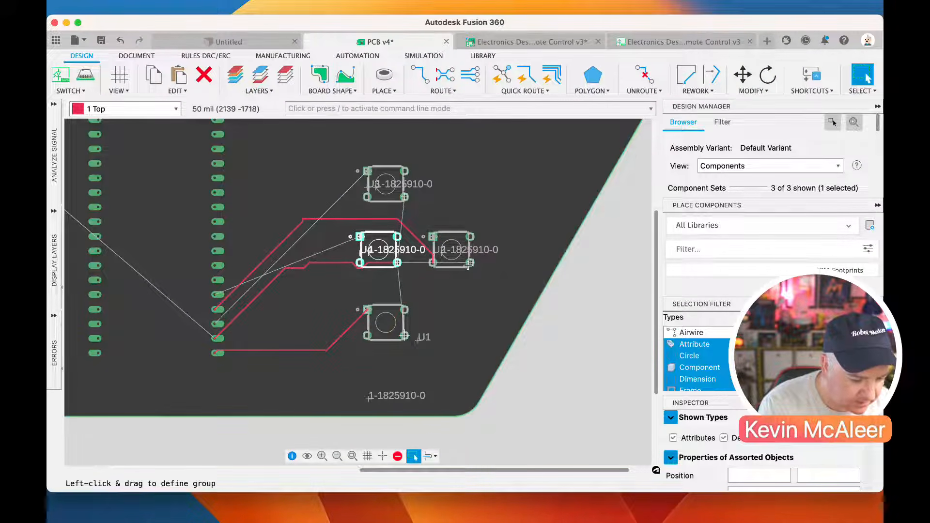
{"action": "left_click_drag", "start_coordinate": [470, 264], "coordinate": [318, 202]}
{"action": "left_click_drag", "start_coordinate": [408, 197], "coordinate": [491, 264]}
{"action": "left_click_drag", "start_coordinate": [400, 265], "coordinate": [328, 266]}
{"action": "left_click", "coordinate": [328, 266]}
{"action": "left_click_drag", "start_coordinate": [317, 197], "coordinate": [405, 193]}
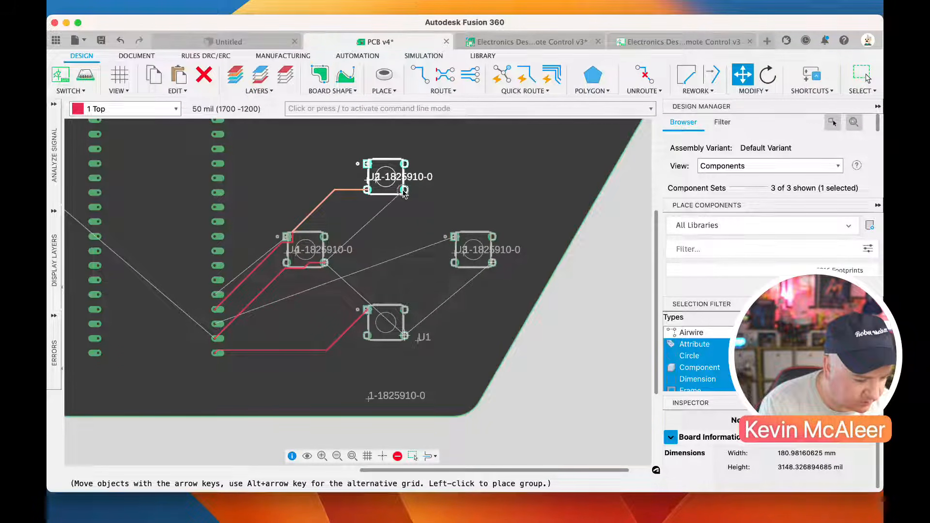
{"action": "left_click", "coordinate": [405, 193]}
{"action": "key", "text": "Escape"}
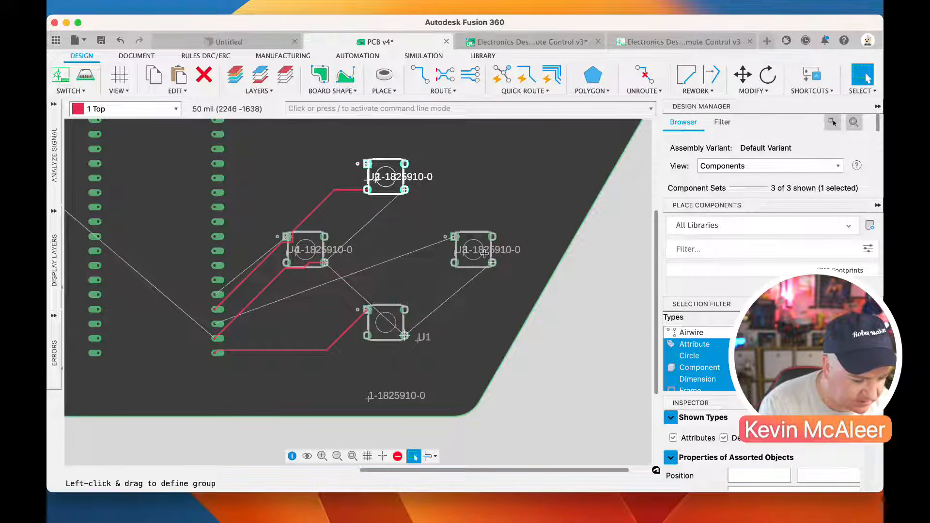
{"action": "left_click_drag", "start_coordinate": [490, 263], "coordinate": [483, 263]}
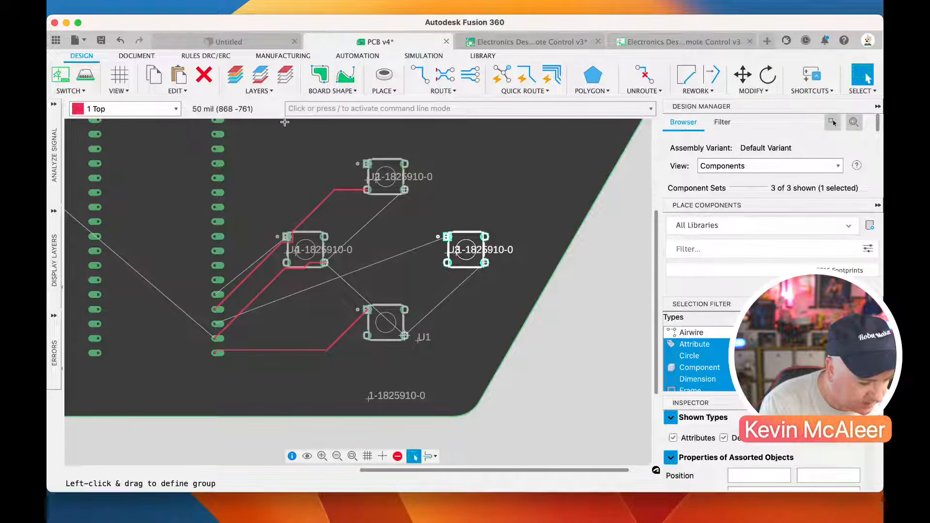
Route a 6 mil top-layer GPIO03 trace from the Pico W's pad to switch U4 and make 16 Bottom the active layer
{"action": "left_click", "coordinate": [422, 80]}
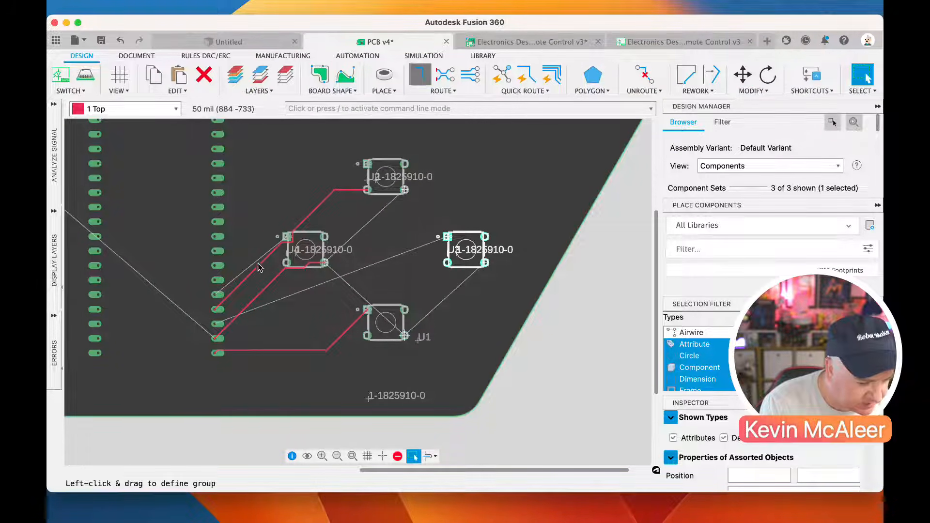
{"action": "left_click", "coordinate": [218, 291]}
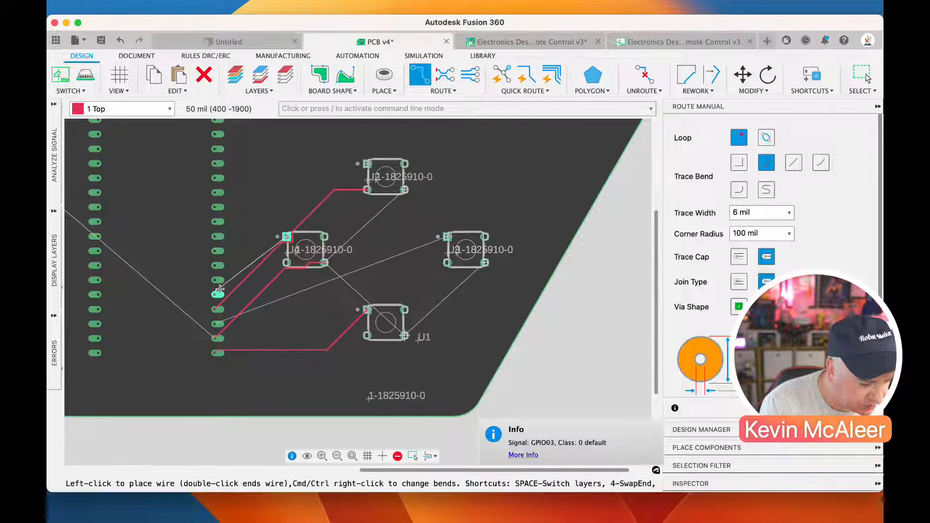
{"action": "left_click", "coordinate": [286, 237]}
{"action": "key", "text": "space"}
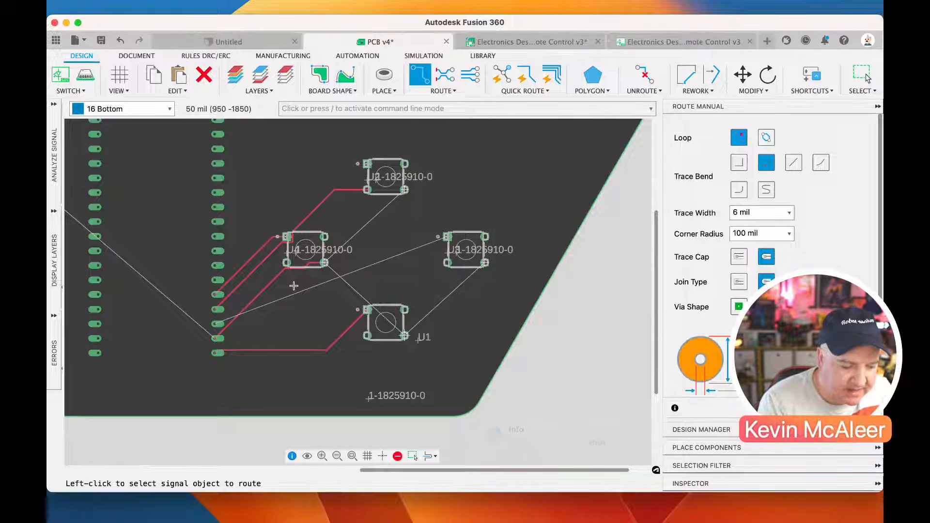
Examine the remaining airwires around connector J1, the Pico W pads and the four switches
{"action": "scroll", "coordinate": [294, 286], "scroll_direction": "down", "scroll_amount": 2}
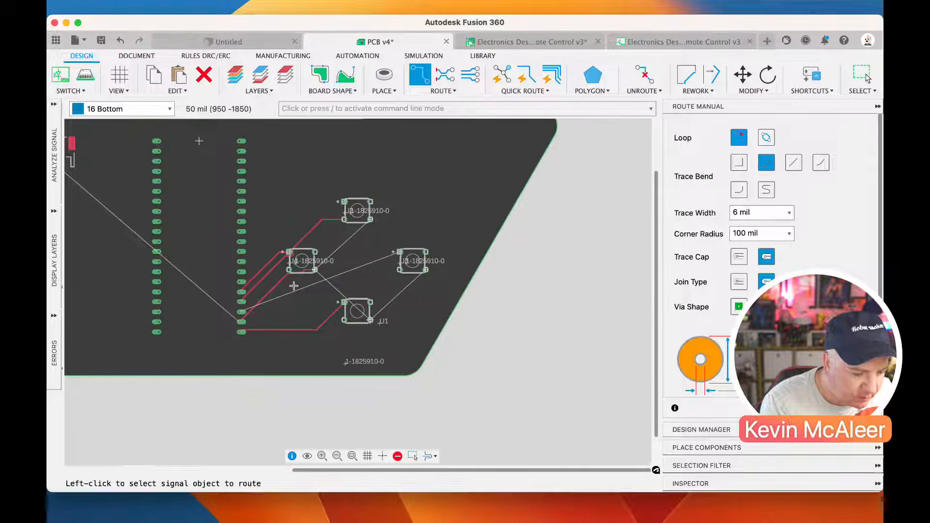
{"action": "scroll", "coordinate": [294, 285], "scroll_direction": "down", "scroll_amount": 2}
{"action": "scroll", "coordinate": [236, 286], "scroll_direction": "up", "scroll_amount": 3}
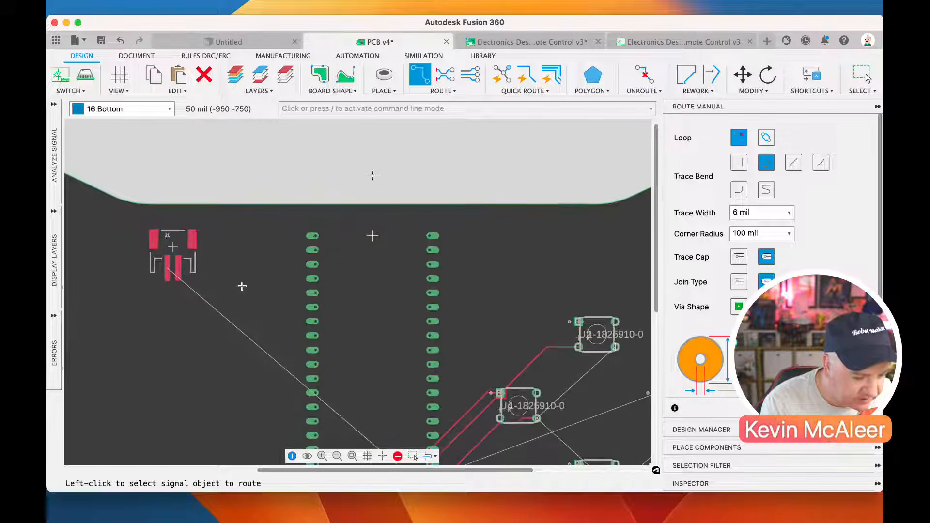
{"action": "scroll", "coordinate": [281, 292], "scroll_direction": "down", "scroll_amount": 1}
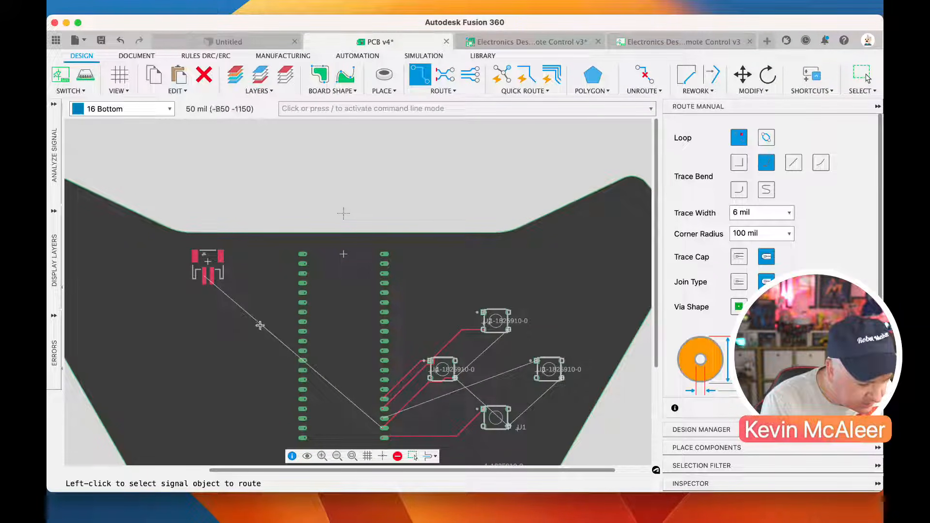
{"action": "scroll", "coordinate": [208, 291], "scroll_direction": "up", "scroll_amount": 5}
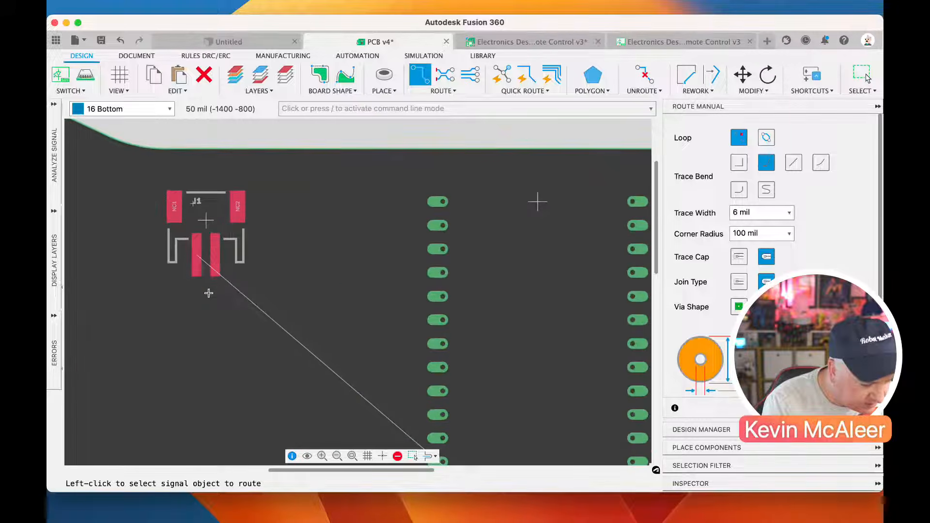
{"action": "scroll", "coordinate": [209, 293], "scroll_direction": "down", "scroll_amount": 5}
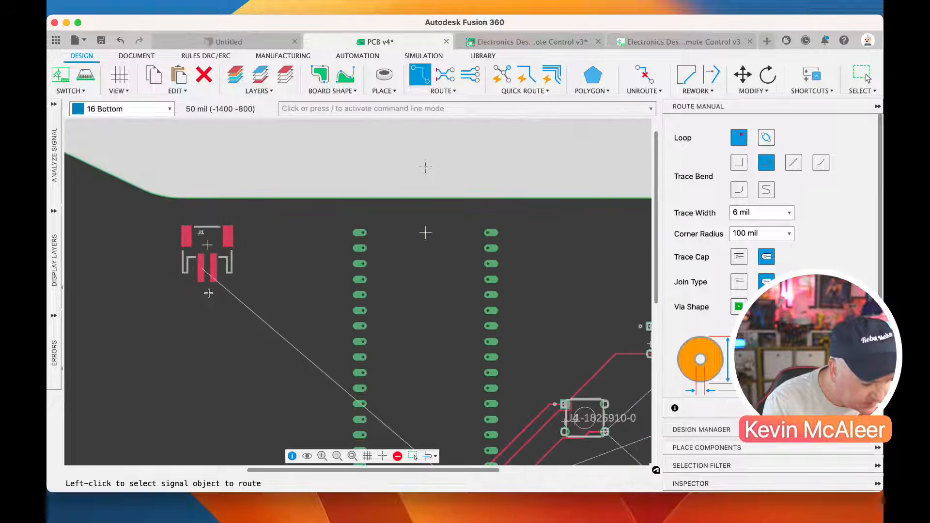
{"action": "scroll", "coordinate": [336, 398], "scroll_direction": "up", "scroll_amount": 5}
{"action": "scroll", "coordinate": [352, 411], "scroll_direction": "down", "scroll_amount": 5}
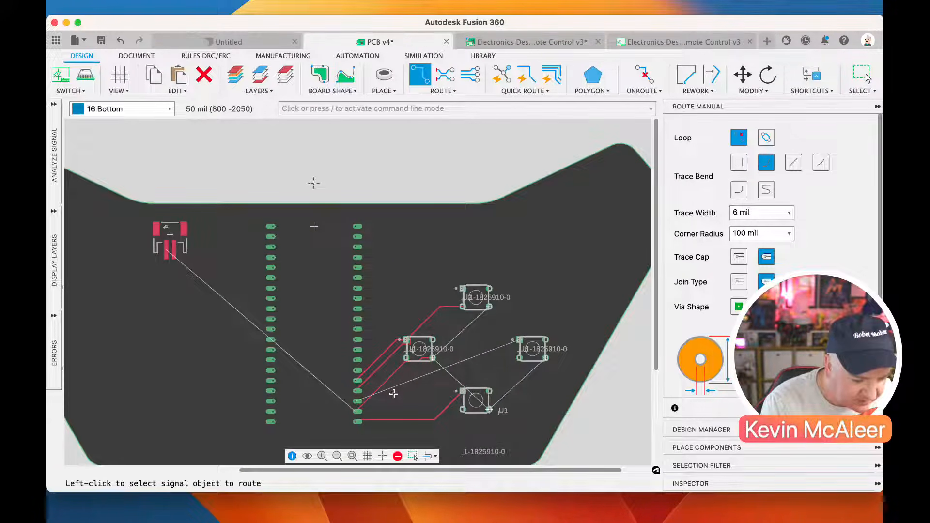
{"action": "scroll", "coordinate": [394, 394], "scroll_direction": "up", "scroll_amount": 3}
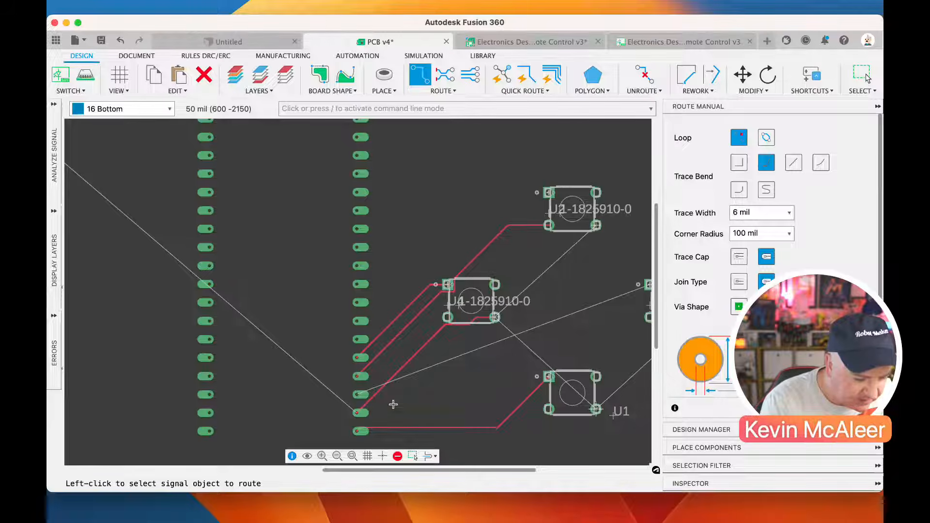
{"action": "scroll", "coordinate": [394, 404], "scroll_direction": "down", "scroll_amount": 2}
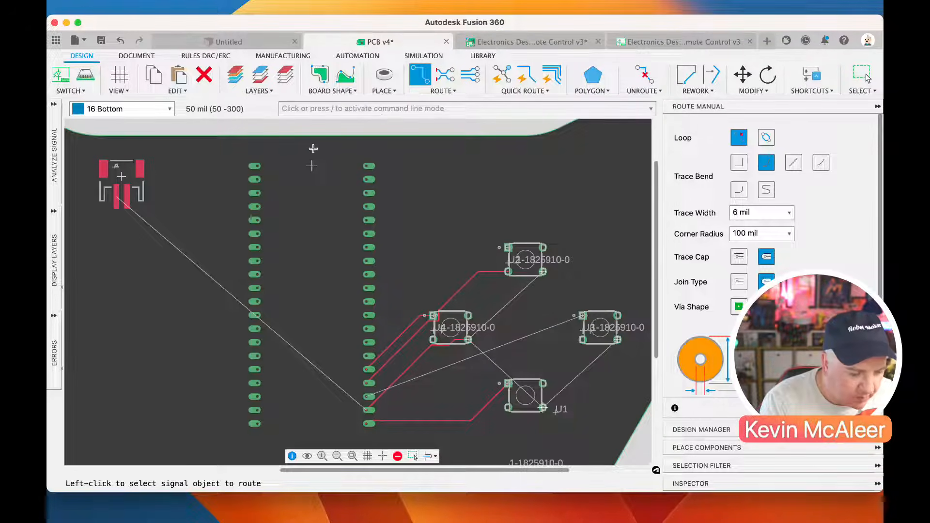
Route a 6 mil GPIO01 trace on the 16 Bottom layer from the Pico W's pad to switch U3
{"action": "key", "text": "space"}
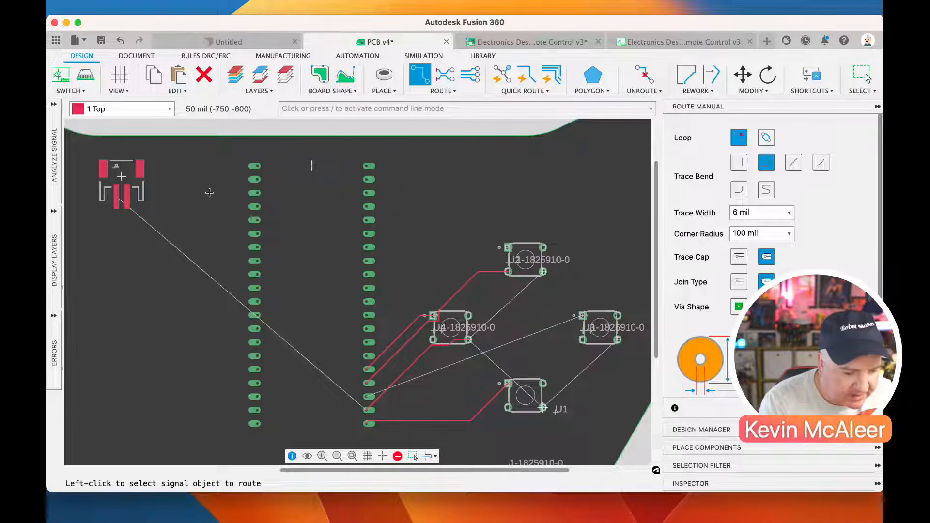
{"action": "key", "text": "space"}
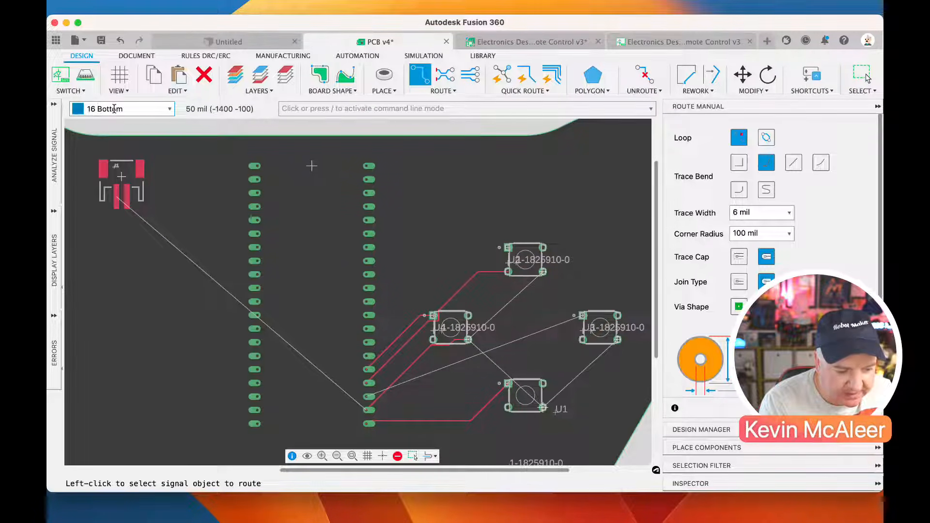
{"action": "left_click", "coordinate": [369, 395]}
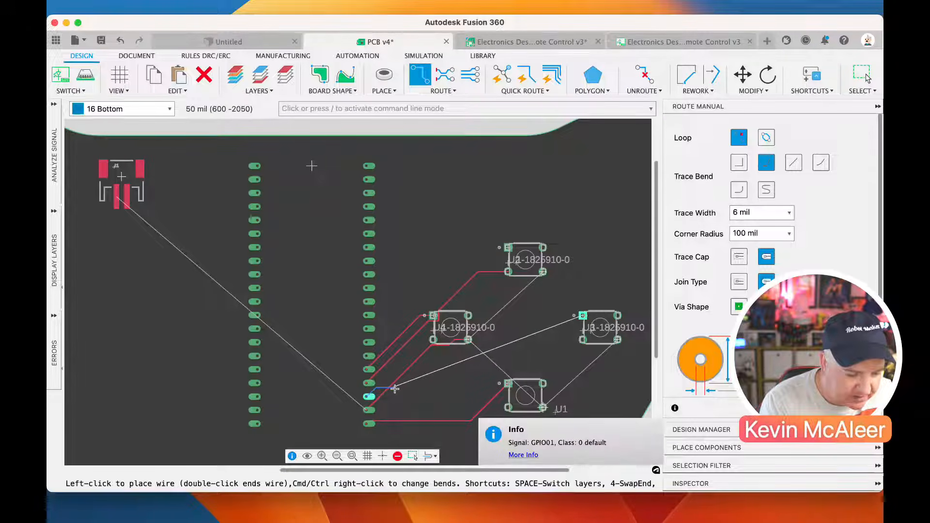
{"action": "left_click", "coordinate": [583, 316]}
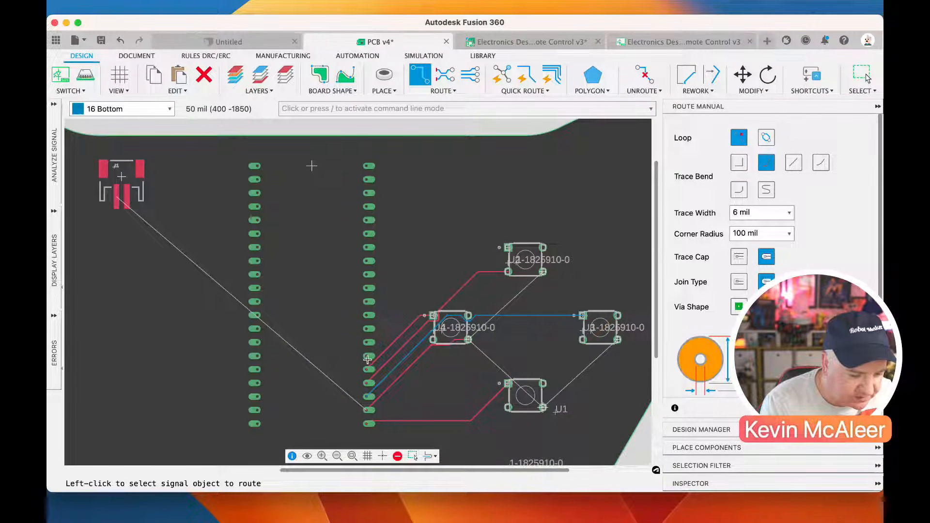
Route a 6 mil bottom-layer GND trace from U4's ground pad through U2 and U1 to U3
{"action": "left_click", "coordinate": [470, 340]}
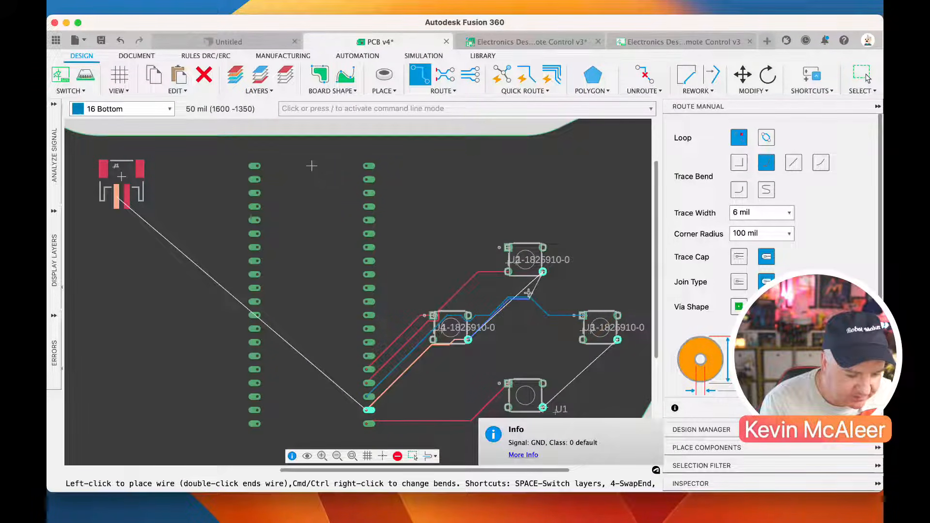
{"action": "left_click", "coordinate": [542, 271]}
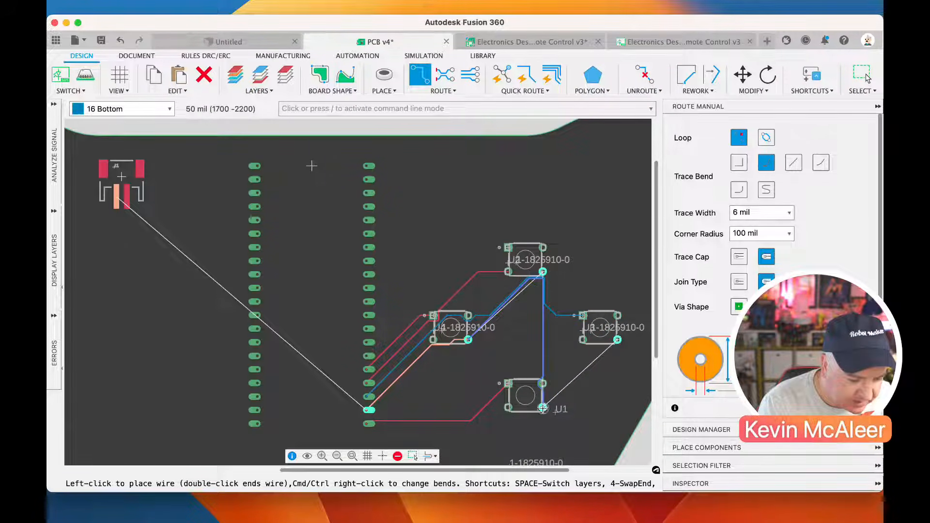
{"action": "left_click", "coordinate": [543, 385]}
{"action": "left_click", "coordinate": [618, 342]}
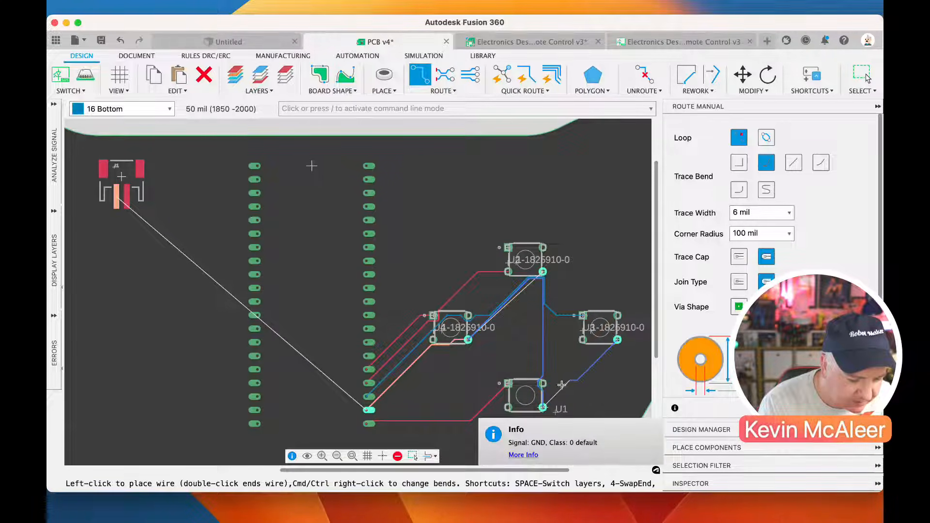
{"action": "left_click", "coordinate": [543, 407]}
{"action": "left_click", "coordinate": [618, 340]}
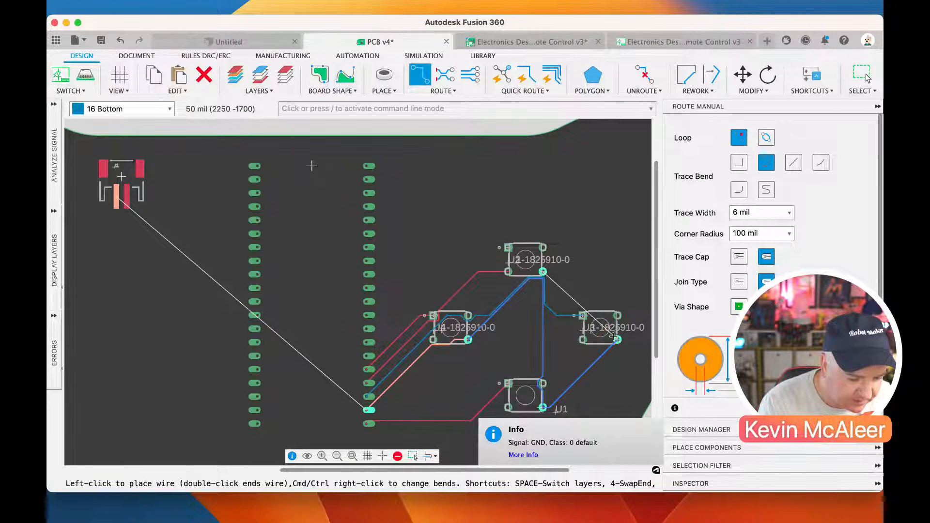
Join the upper and right switches' GND pads on 16 Bottom and route a 6 mil GND trace from the upper switch to a via in J1's GND pad
{"action": "left_click", "coordinate": [551, 276]}
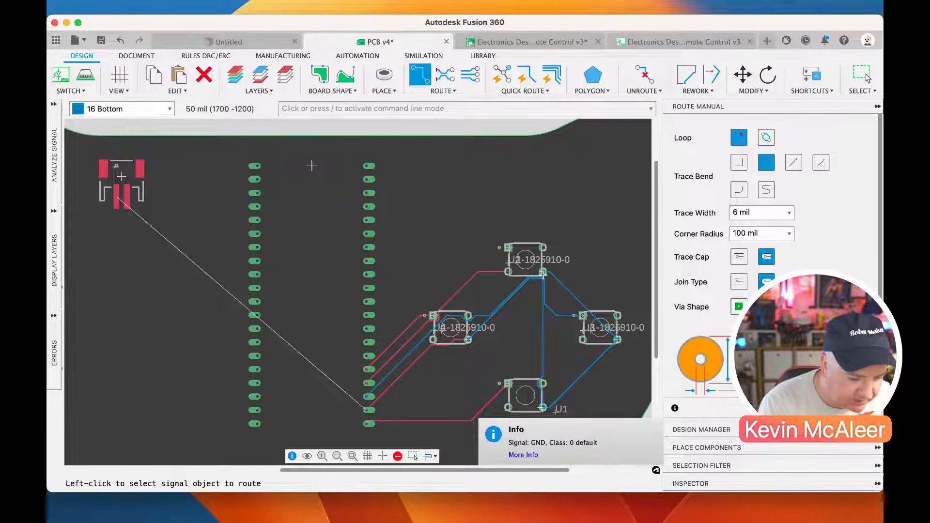
{"action": "left_click", "coordinate": [543, 273]}
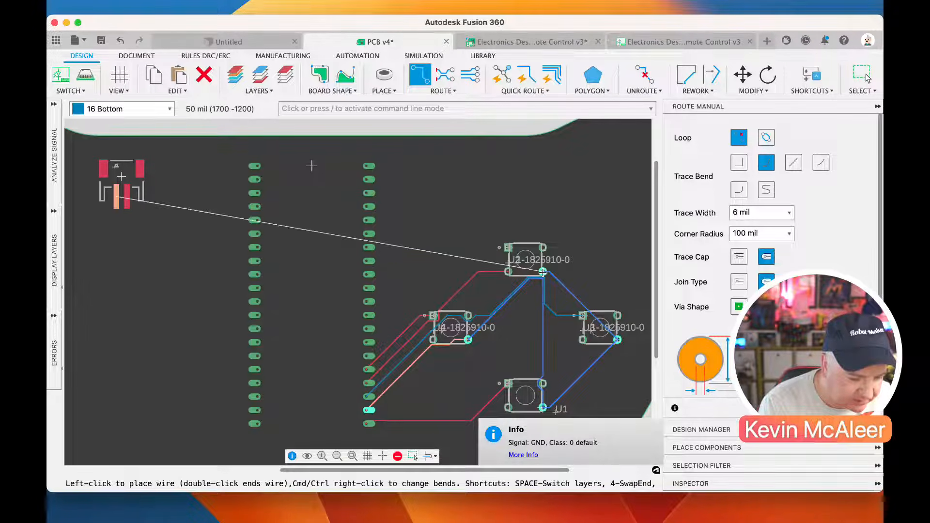
{"action": "left_click", "coordinate": [117, 207]}
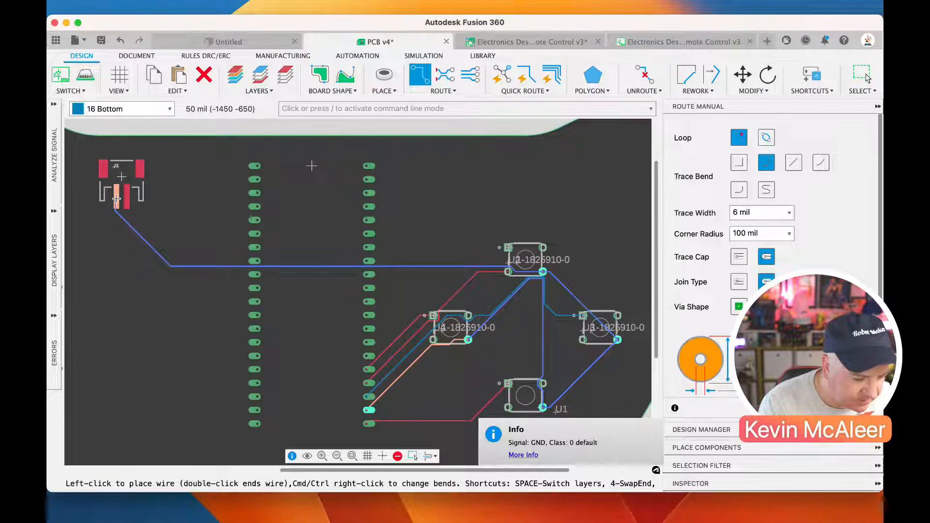
{"action": "key", "text": "space"}
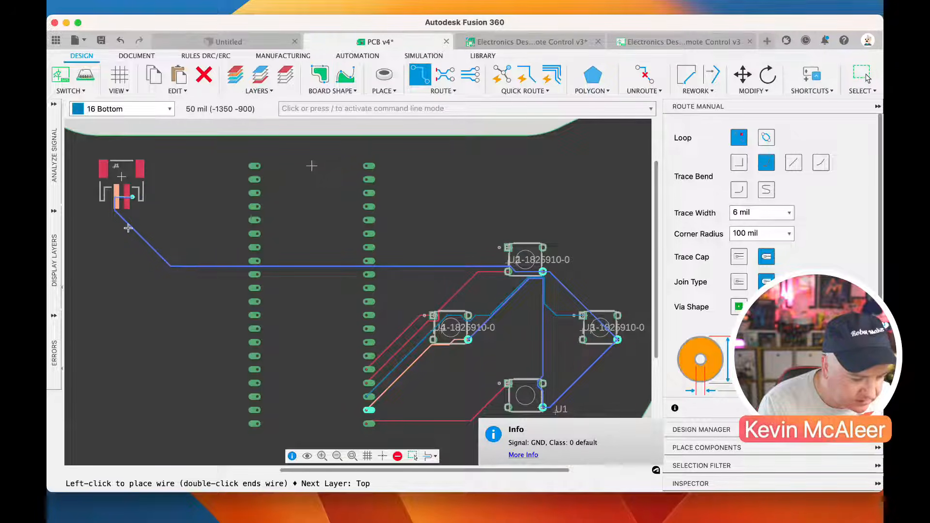
{"action": "left_click", "coordinate": [115, 198]}
{"action": "key", "text": "space"}
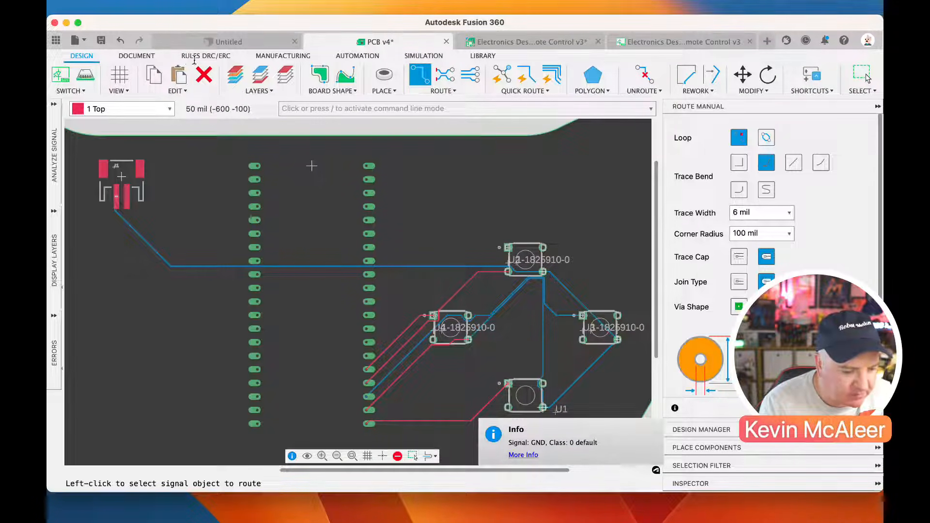
Run a DRC with the default rules and inspect the Overlap error on J1's GND pad
{"action": "left_click", "coordinate": [211, 54]}
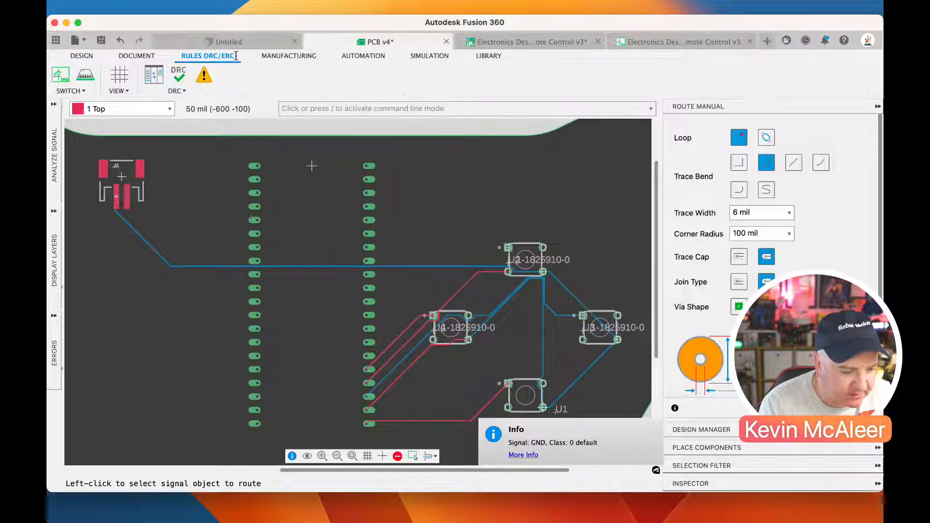
{"action": "left_click", "coordinate": [179, 78]}
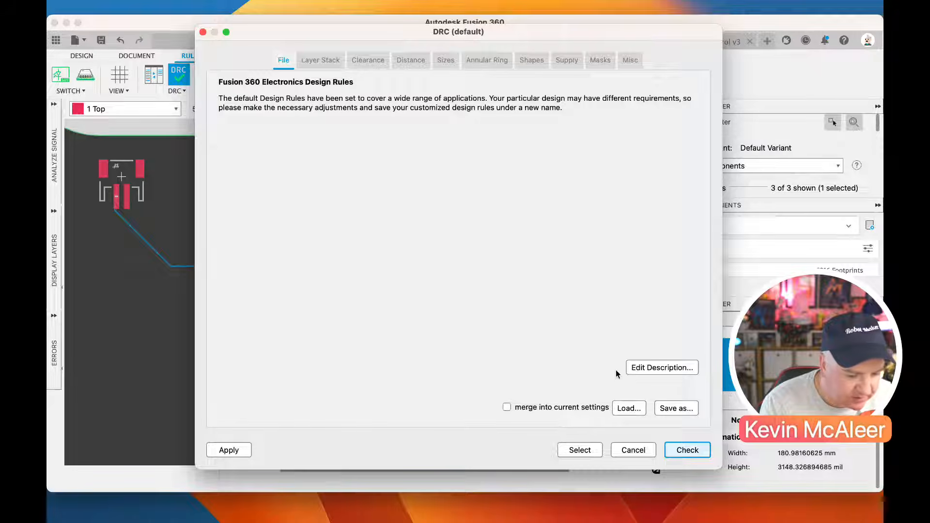
{"action": "left_click", "coordinate": [687, 449]}
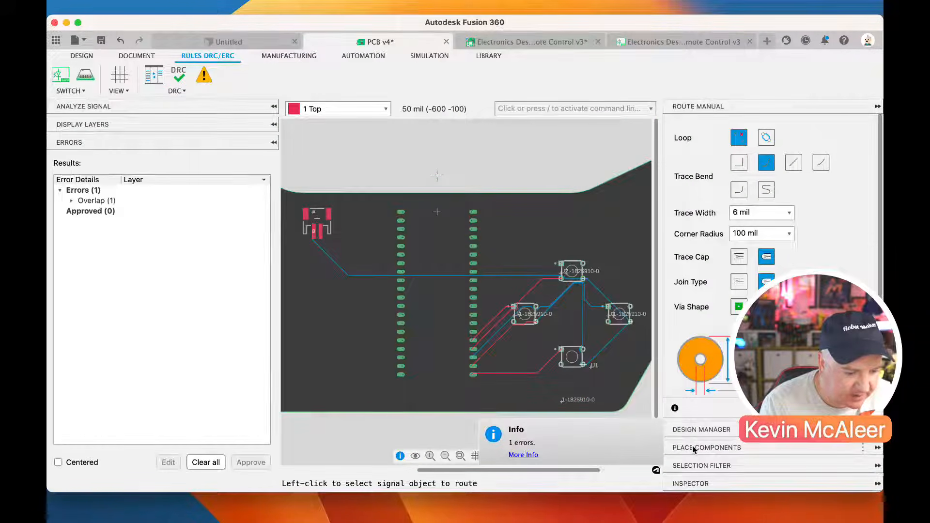
{"action": "left_click", "coordinate": [71, 201]}
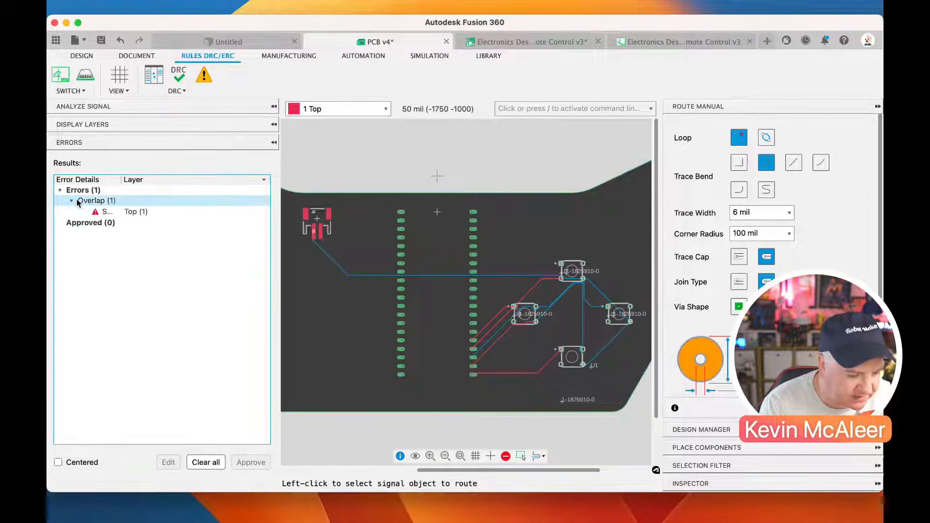
{"action": "left_click", "coordinate": [109, 214]}
{"action": "scroll", "coordinate": [304, 238], "scroll_direction": "up", "scroll_amount": 5}
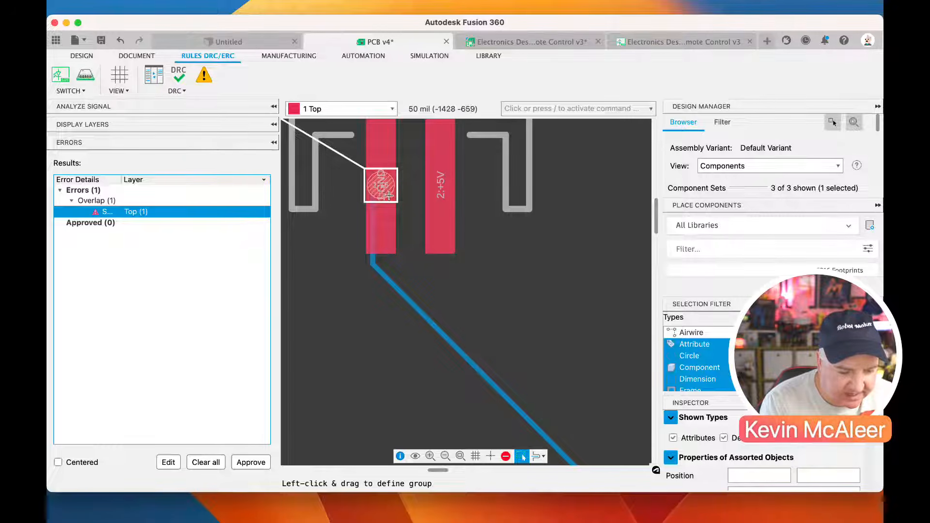
Move the GND via out of J1's GND pad to a free spot just below and to its left
{"action": "scroll", "coordinate": [390, 198], "scroll_direction": "down", "scroll_amount": 2}
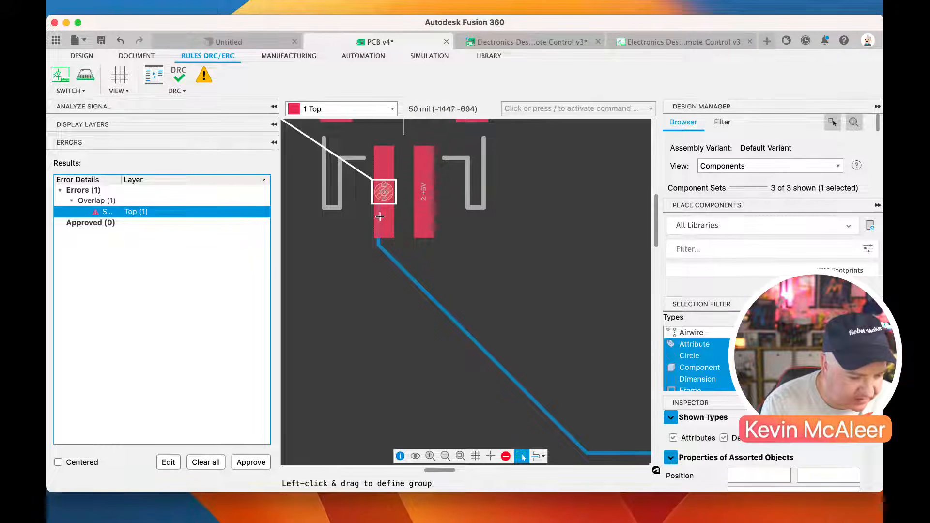
{"action": "left_click_drag", "start_coordinate": [384, 192], "coordinate": [333, 242]}
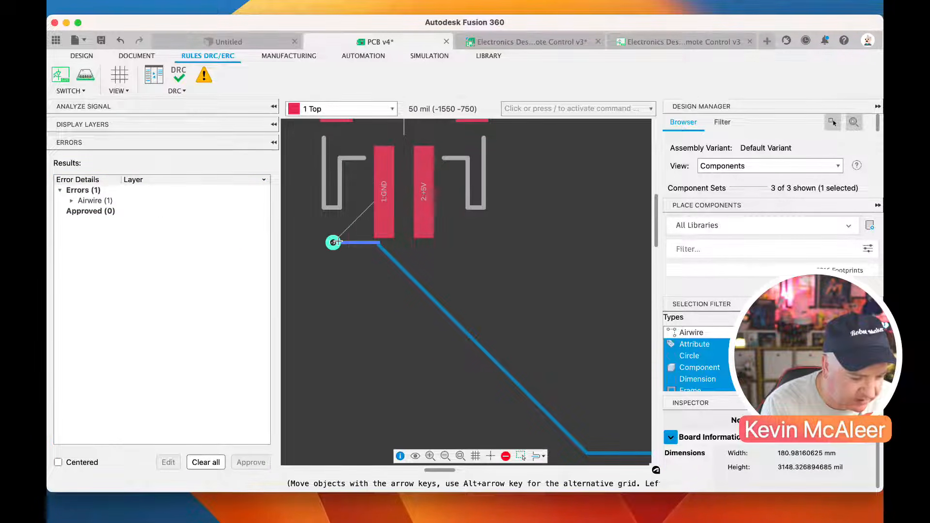
{"action": "left_click", "coordinate": [383, 240]}
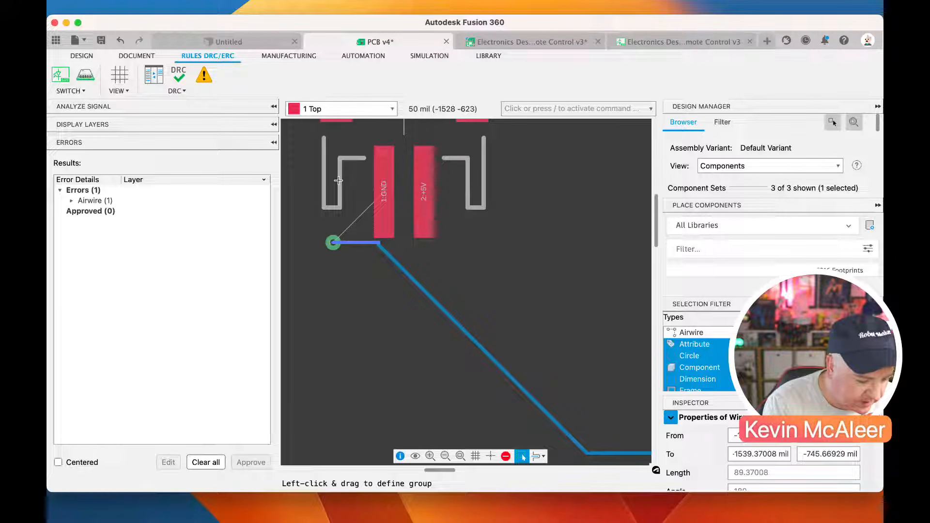
Route a 6 mil top-layer GND trace from the relocated via to J1's GND pad
{"action": "left_click", "coordinate": [85, 75]}
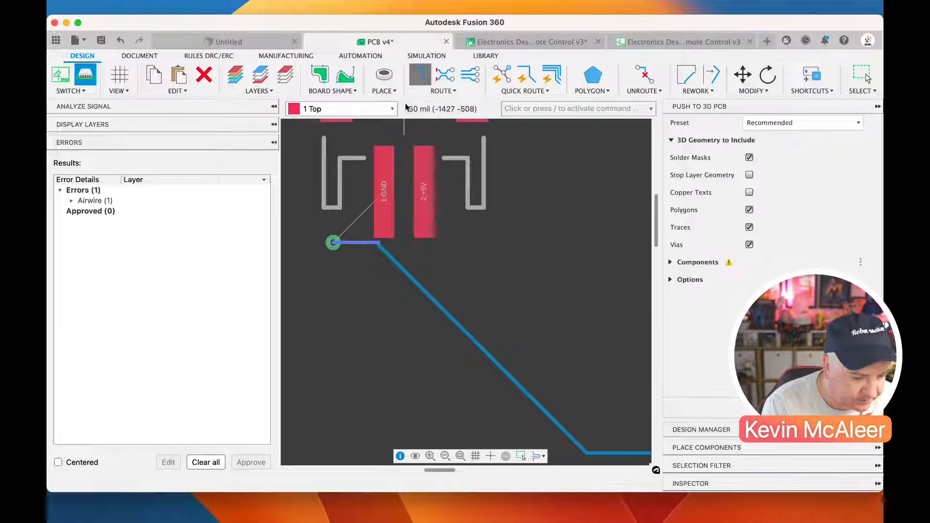
{"action": "left_click", "coordinate": [420, 75]}
{"action": "left_click", "coordinate": [333, 242]}
{"action": "left_click", "coordinate": [383, 206]}
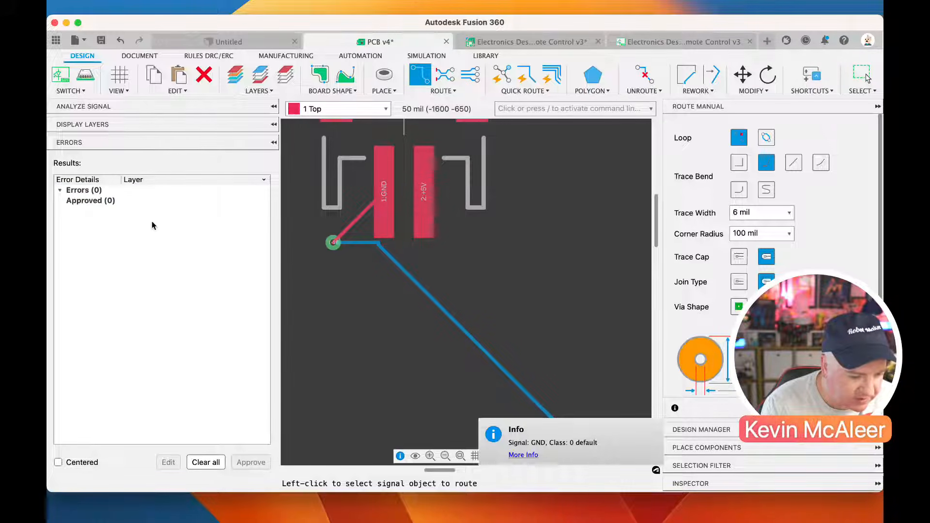
{"action": "left_click", "coordinate": [138, 56]}
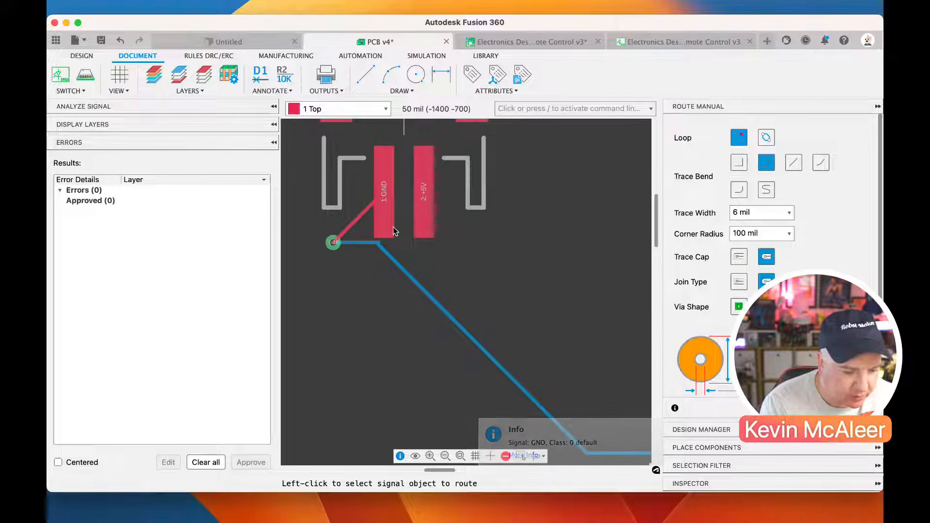
{"action": "scroll", "coordinate": [395, 222], "scroll_direction": "down", "scroll_amount": 5}
{"action": "scroll", "coordinate": [395, 222], "scroll_direction": "down", "scroll_amount": 5}
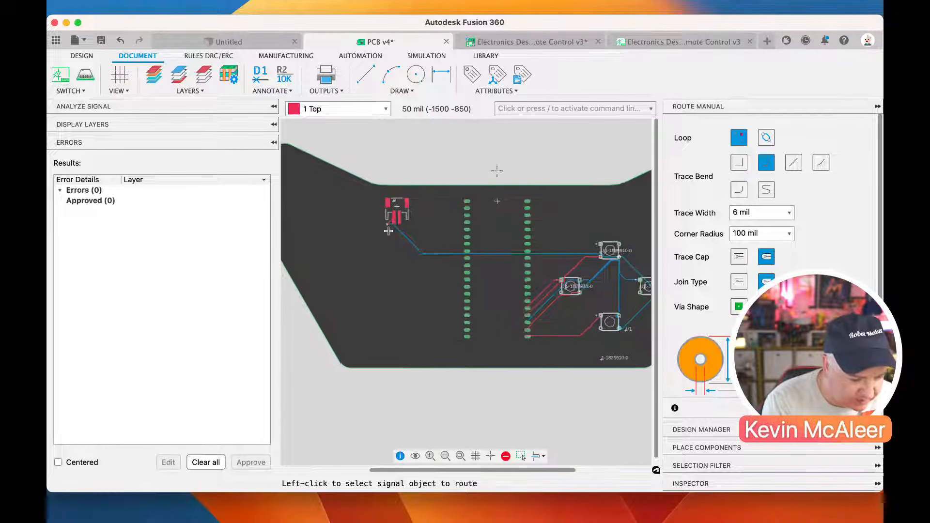
{"action": "scroll", "coordinate": [388, 231], "scroll_direction": "up", "scroll_amount": 5}
{"action": "scroll", "coordinate": [427, 209], "scroll_direction": "down", "scroll_amount": 4}
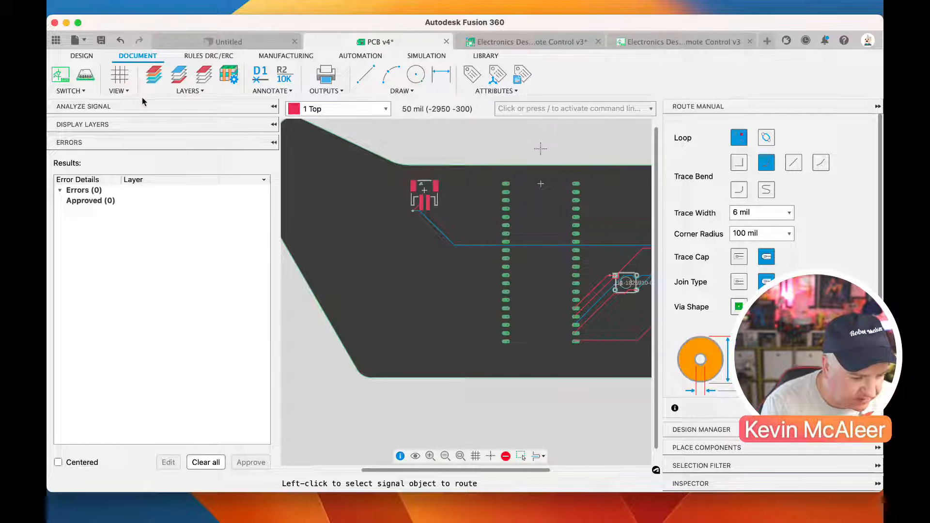
Switch to the schematic and draw a short net outward from the Pico W's VBUS pin
{"action": "left_click", "coordinate": [61, 79]}
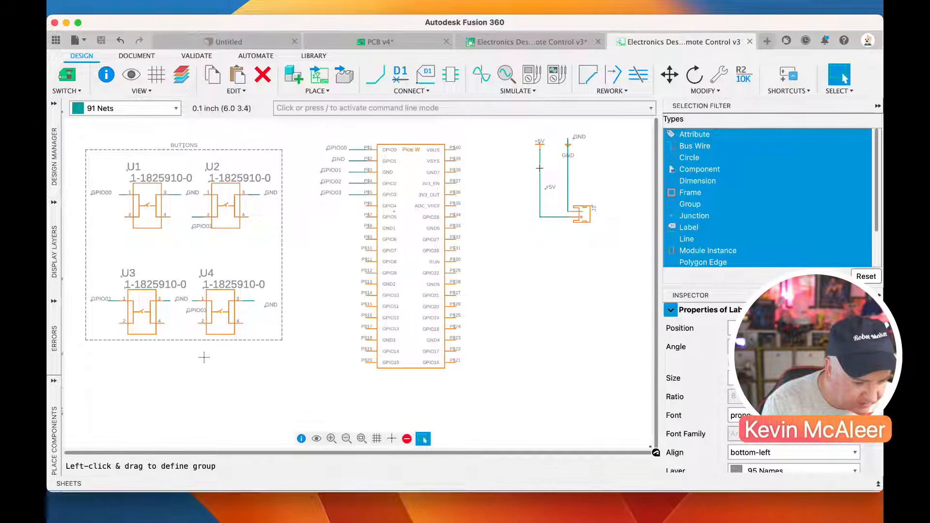
{"action": "key", "text": "n"}
{"action": "left_click", "coordinate": [456, 149]}
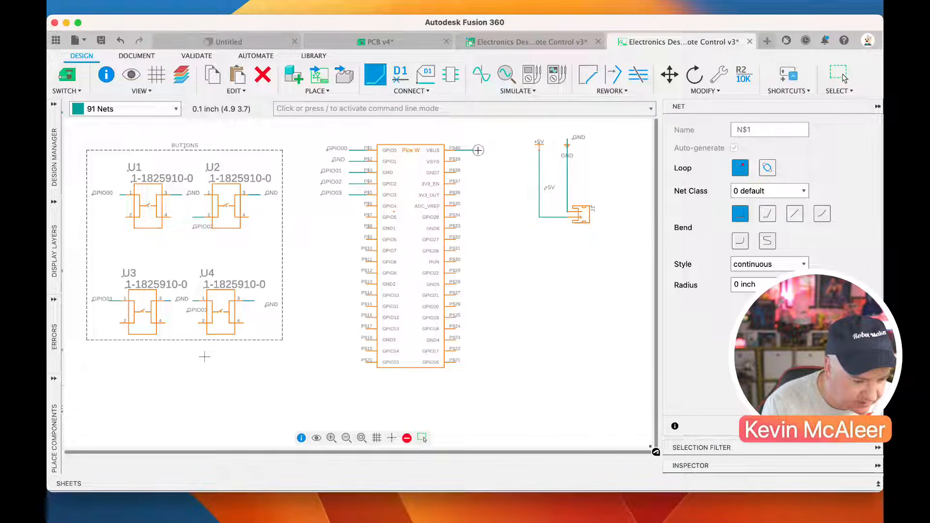
Name the VBUS net +5V, joining it to the existing +5V signal, and place its label at the end of the wire
{"action": "left_click", "coordinate": [400, 74]}
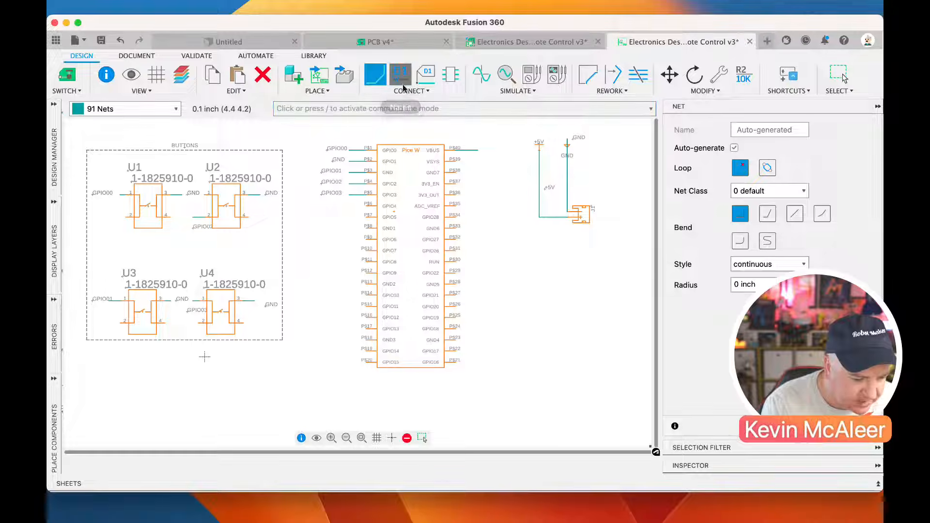
{"action": "left_click", "coordinate": [472, 150]}
{"action": "type", "text": "+5V"}
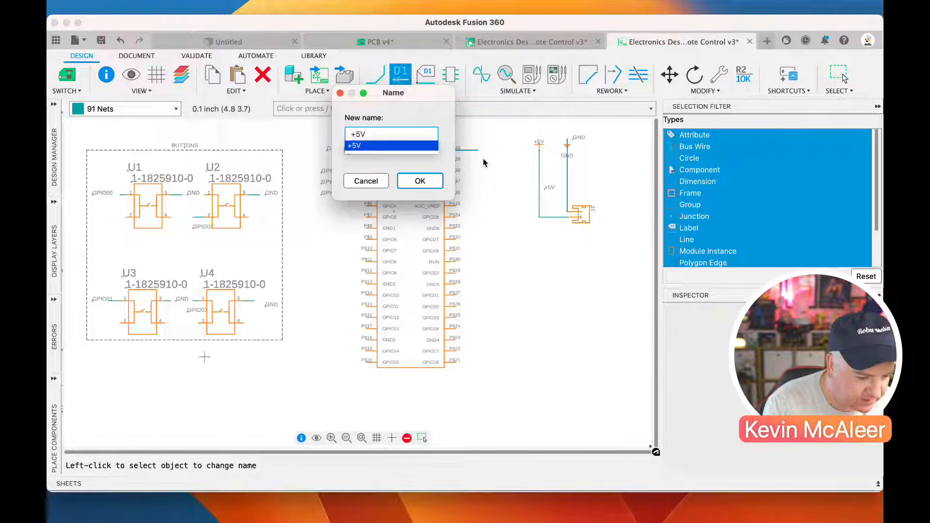
{"action": "key", "text": "Return"}
{"action": "left_click", "coordinate": [508, 272]}
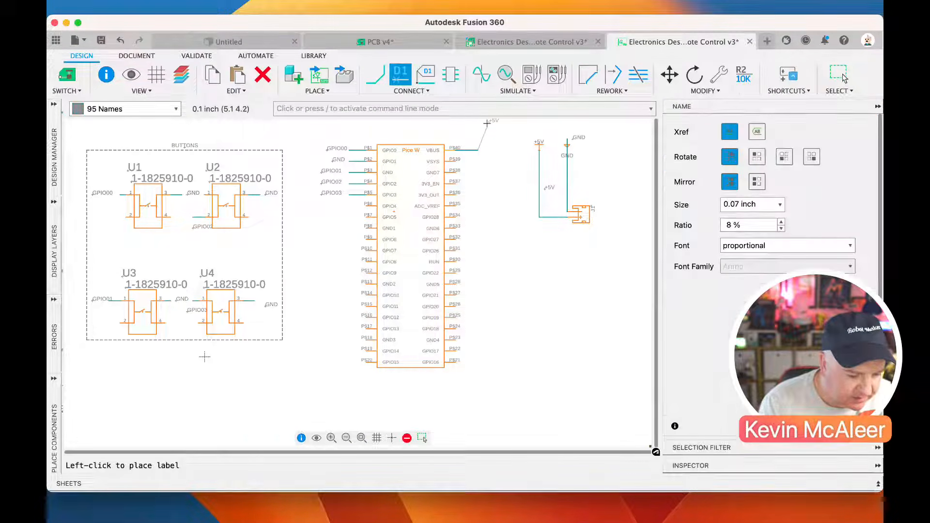
{"action": "left_click", "coordinate": [485, 148]}
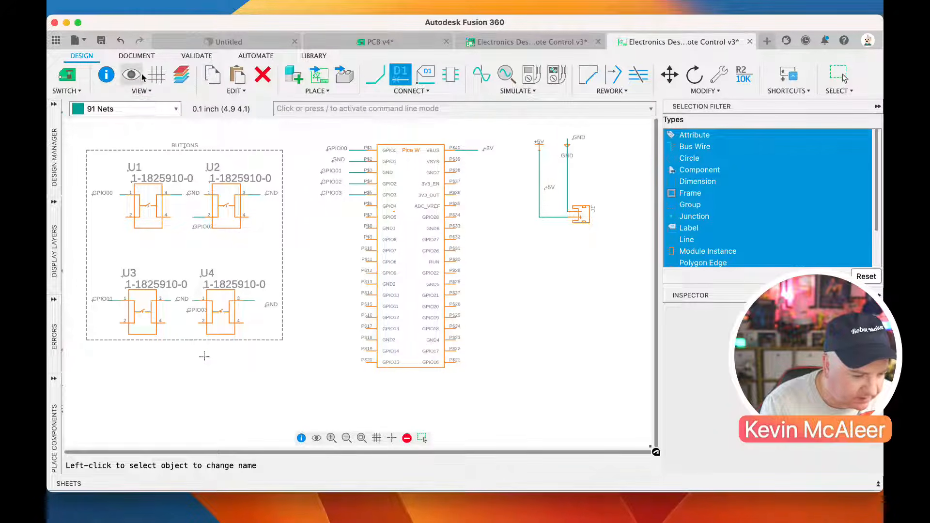
Save the schematic and switch back to the PCB layout
{"action": "left_click", "coordinate": [101, 42]}
{"action": "left_click", "coordinate": [446, 271]}
{"action": "left_click", "coordinate": [67, 75]}
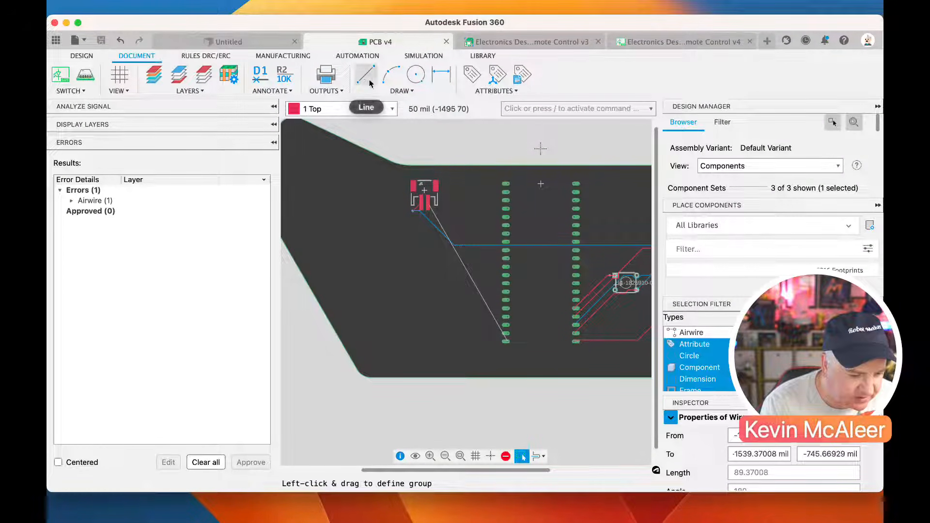
Route a 6 mil top-layer +5V trace from J1's +5V pad to the Pico W's VBUS pad at the lower end of its left row
{"action": "left_click", "coordinate": [82, 56]}
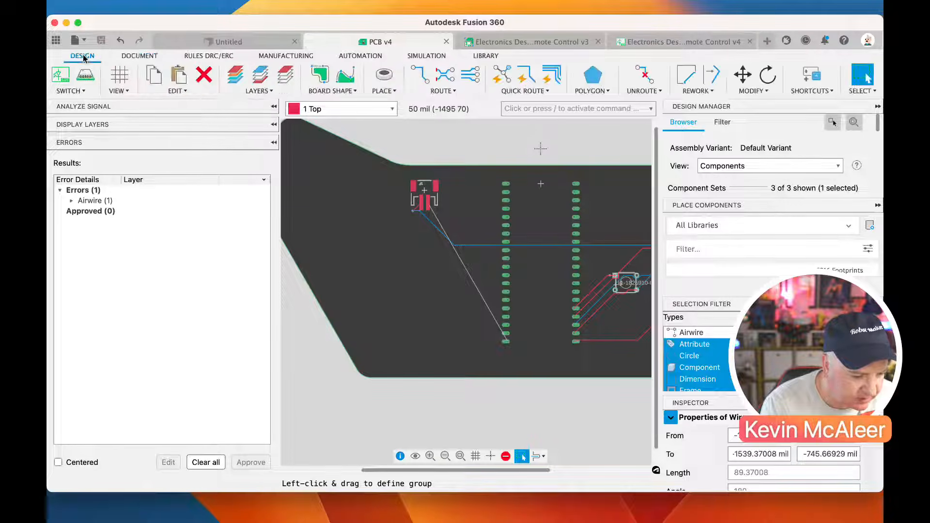
{"action": "left_click", "coordinate": [421, 76]}
{"action": "left_click", "coordinate": [427, 203]}
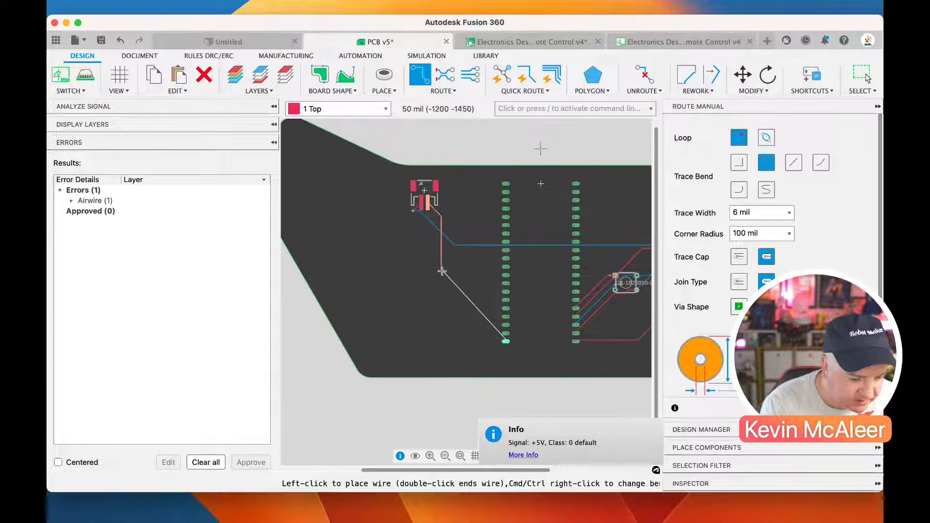
{"action": "left_click", "coordinate": [505, 341]}
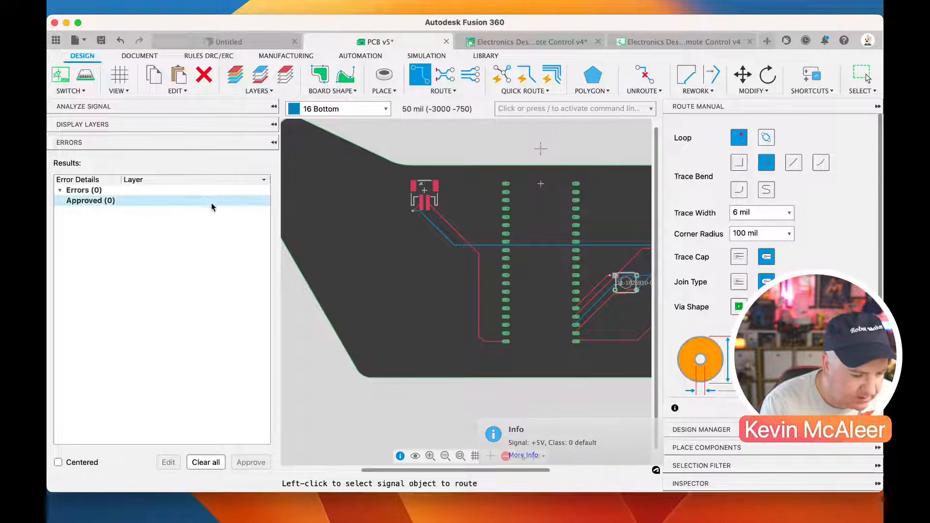
Run the DRC again on the fully routed board with the default design rules
{"action": "left_click", "coordinate": [208, 56]}
{"action": "left_click", "coordinate": [178, 77]}
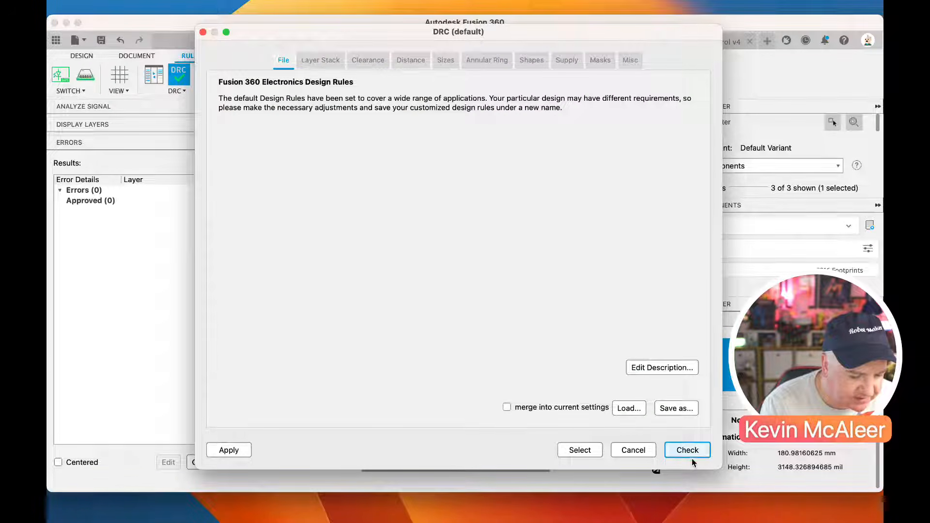
{"action": "left_click", "coordinate": [688, 450]}
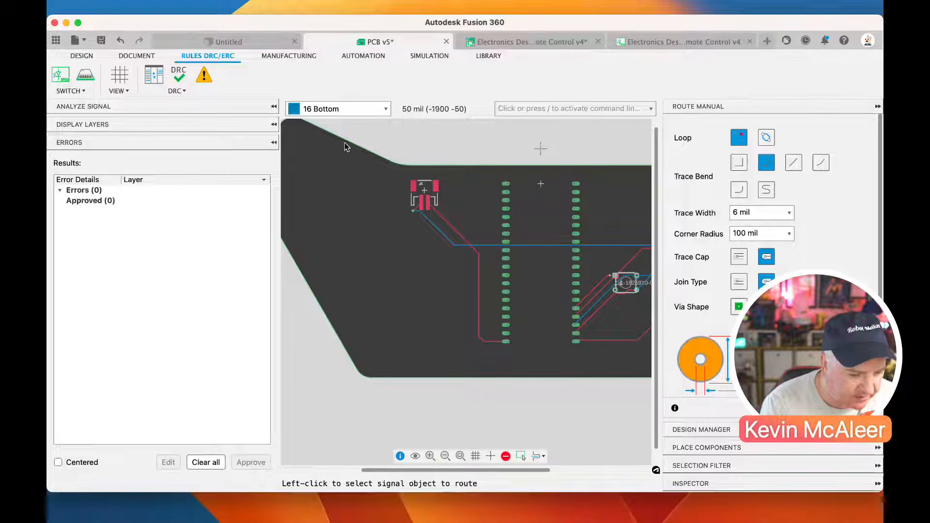
Push the board to a 3D PCB using the Recommended preset with solder masks, polygons, traces and vias included
{"action": "left_click", "coordinate": [91, 56]}
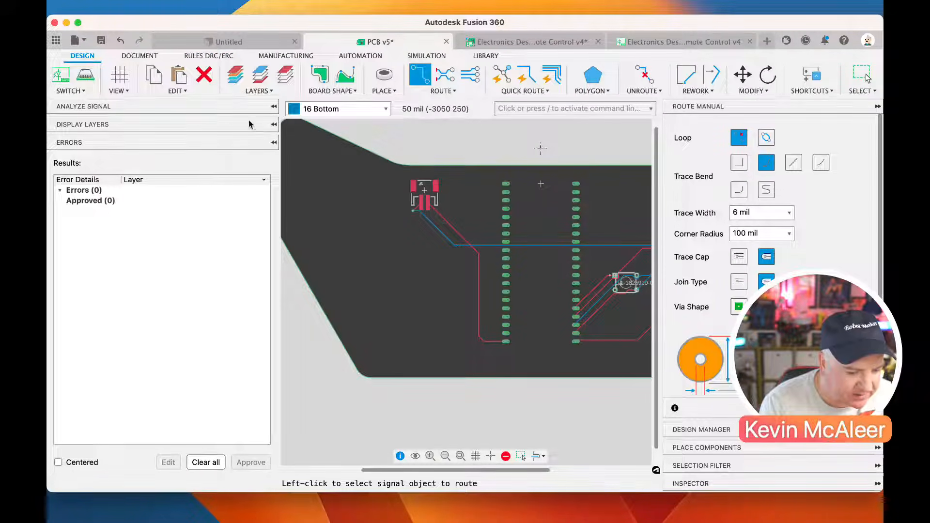
{"action": "left_click", "coordinate": [86, 81]}
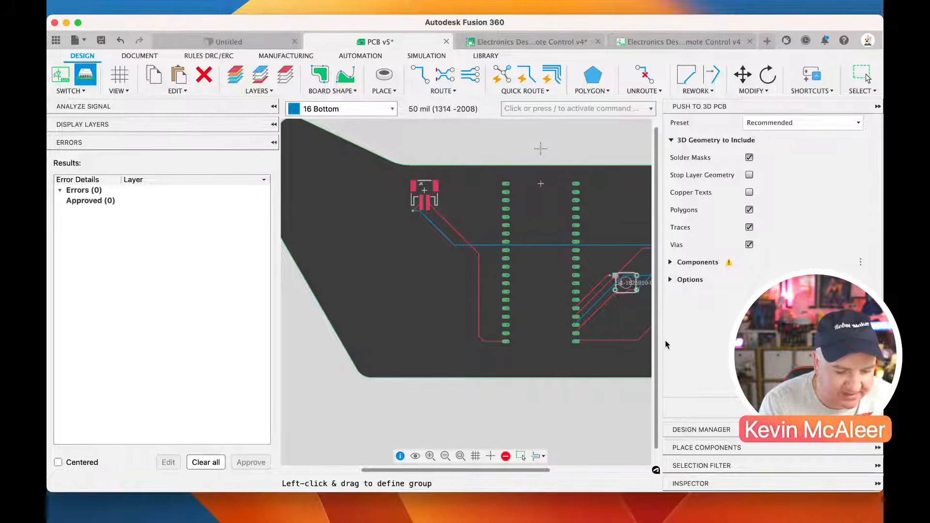
{"action": "left_click", "coordinate": [867, 78]}
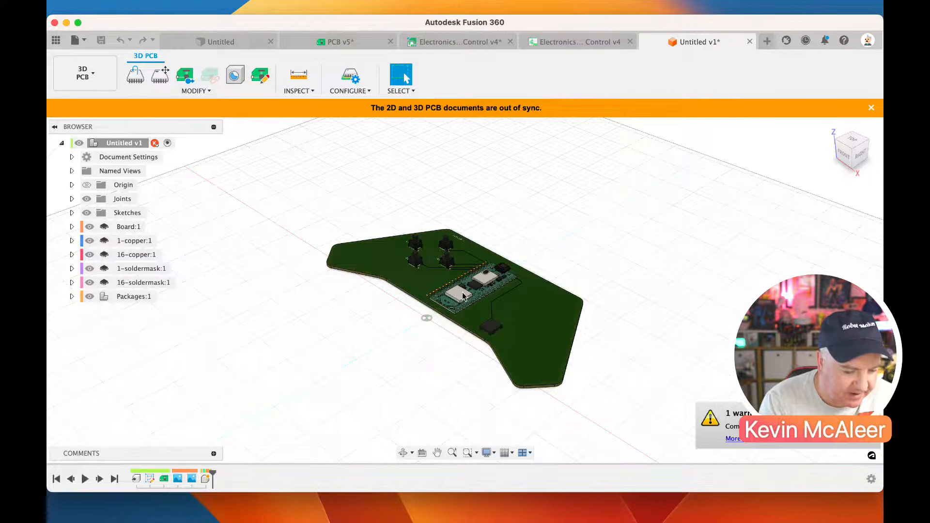
Hide the Packages:1 component group in the 3D PCB to expose the bare board
{"action": "scroll", "coordinate": [419, 310], "scroll_direction": "up", "scroll_amount": 6}
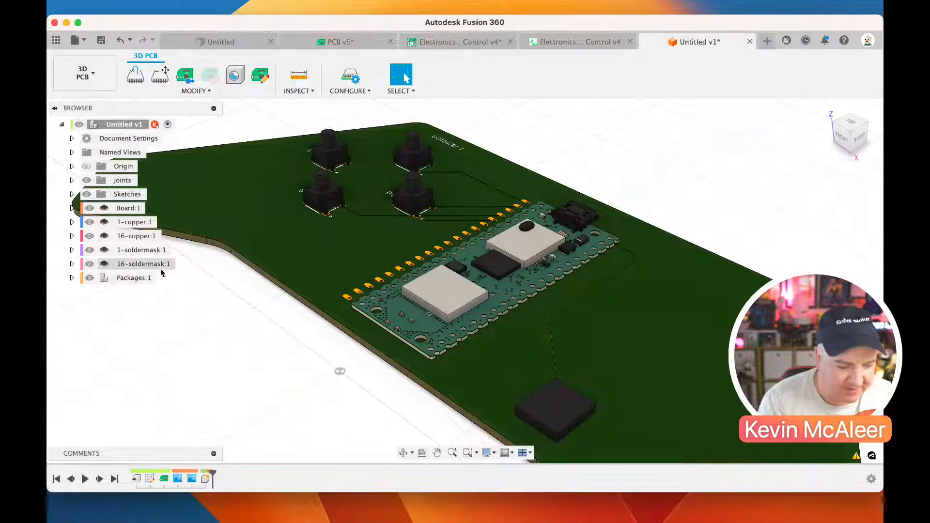
{"action": "left_click", "coordinate": [92, 281]}
{"action": "left_click", "coordinate": [90, 279]}
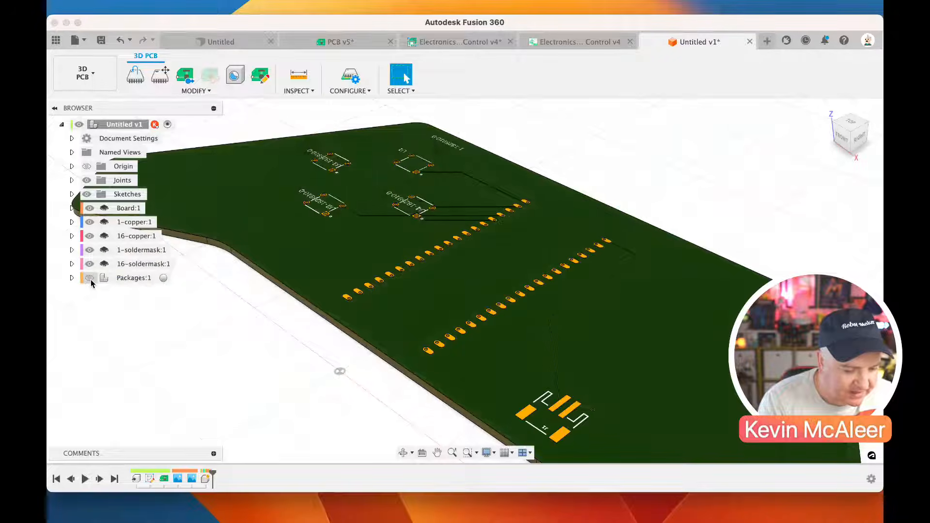
Toggle the Packages:1 component group to compare the bare and populated 3D board, leaving the components shown
{"action": "left_click", "coordinate": [90, 279]}
{"action": "left_click", "coordinate": [91, 279]}
{"action": "left_click", "coordinate": [90, 279]}
{"action": "left_click", "coordinate": [91, 279]}
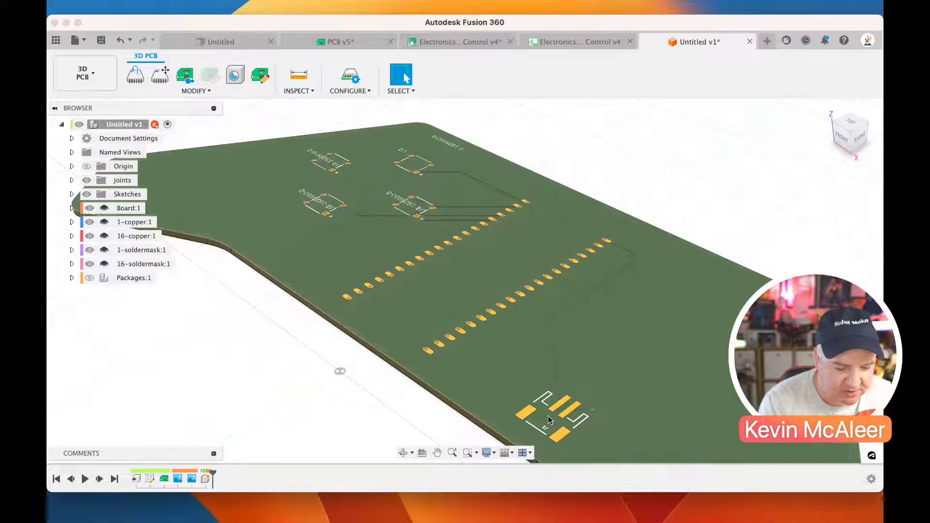
{"action": "left_click", "coordinate": [90, 278]}
{"action": "left_click", "coordinate": [90, 279]}
{"action": "left_click", "coordinate": [90, 279]}
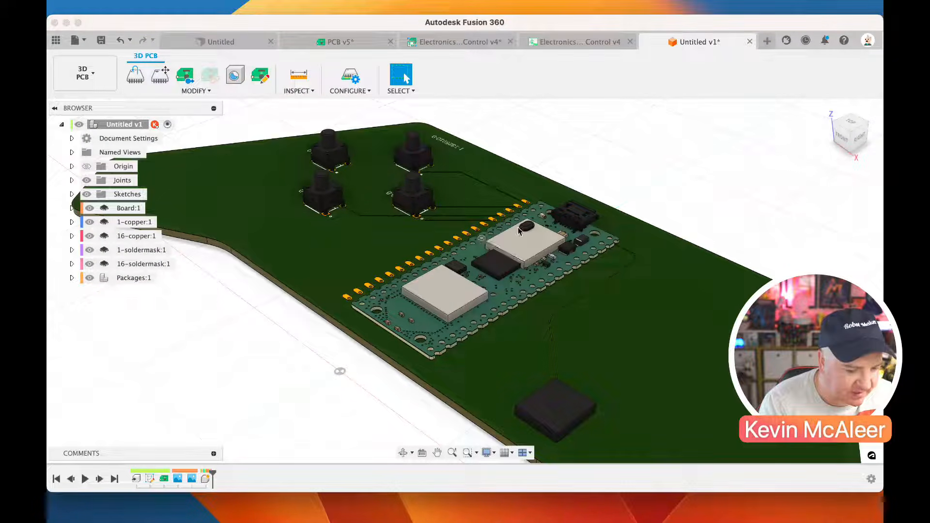
{"action": "middle_click_drag", "start_coordinate": [800, 210], "coordinate": [827, 141], "text": "shift"}
{"action": "left_click", "coordinate": [831, 127]}
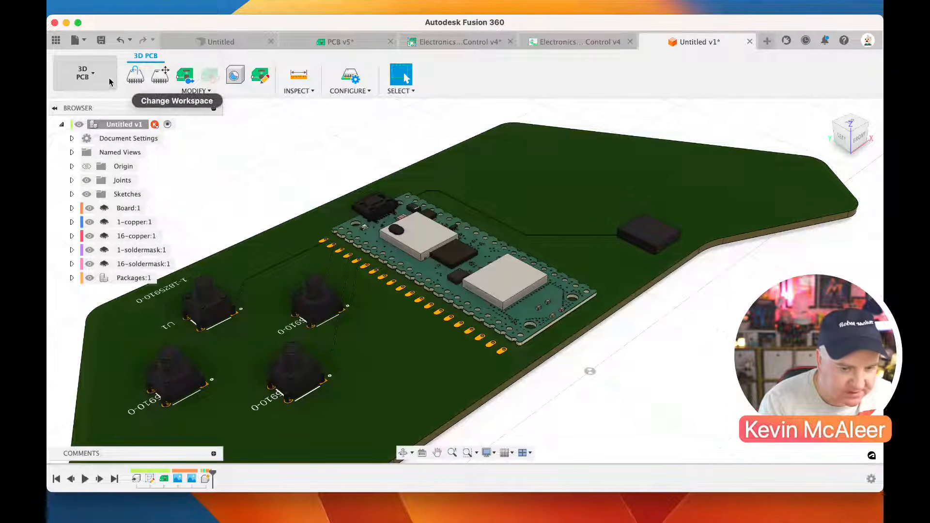
Return to the 2D PCB and convert the board outline to a polygon as a copy on layer 1 Top
{"action": "left_click", "coordinate": [186, 76]}
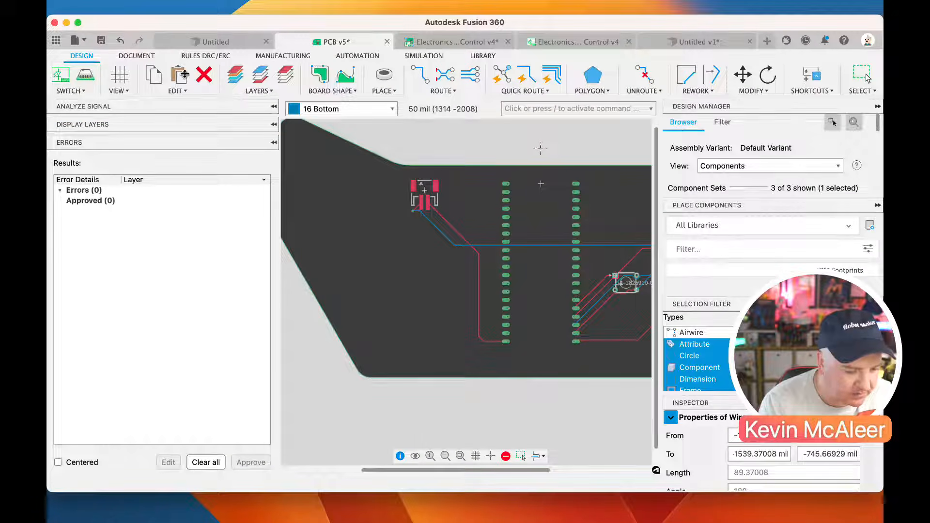
{"action": "left_click", "coordinate": [862, 76]}
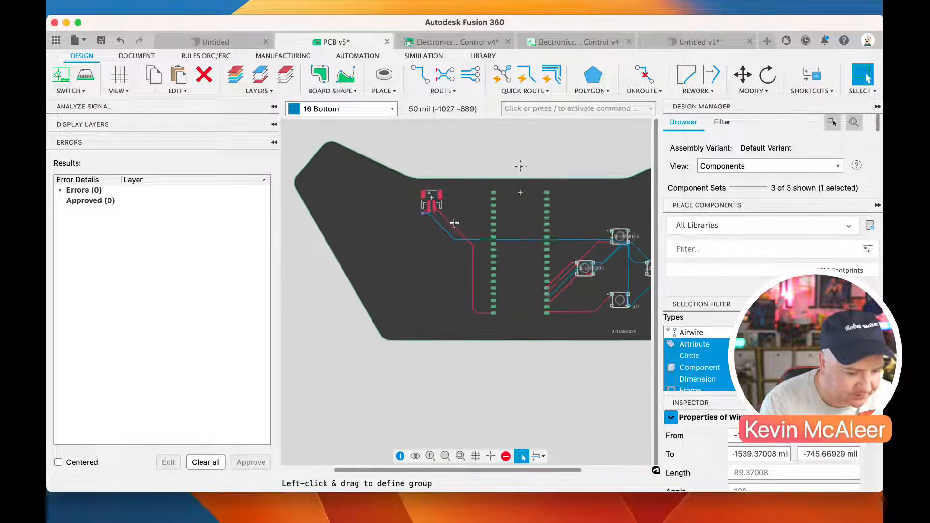
{"action": "scroll", "coordinate": [601, 261], "scroll_direction": "up", "scroll_amount": 2}
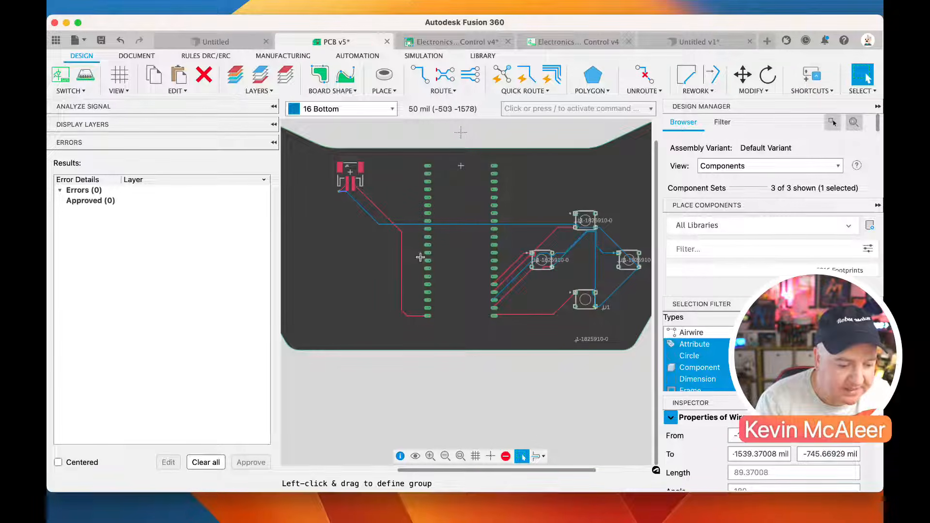
{"action": "right_click", "coordinate": [438, 351]}
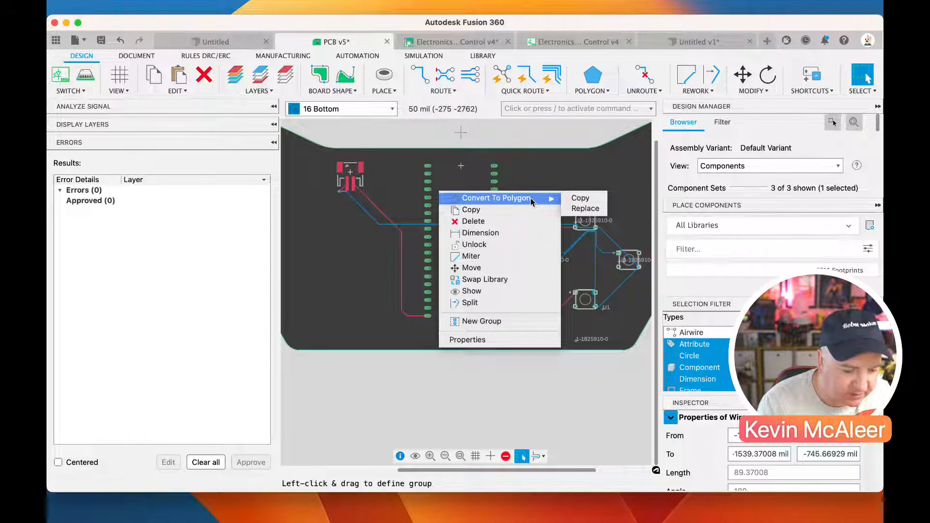
{"action": "left_click", "coordinate": [571, 199]}
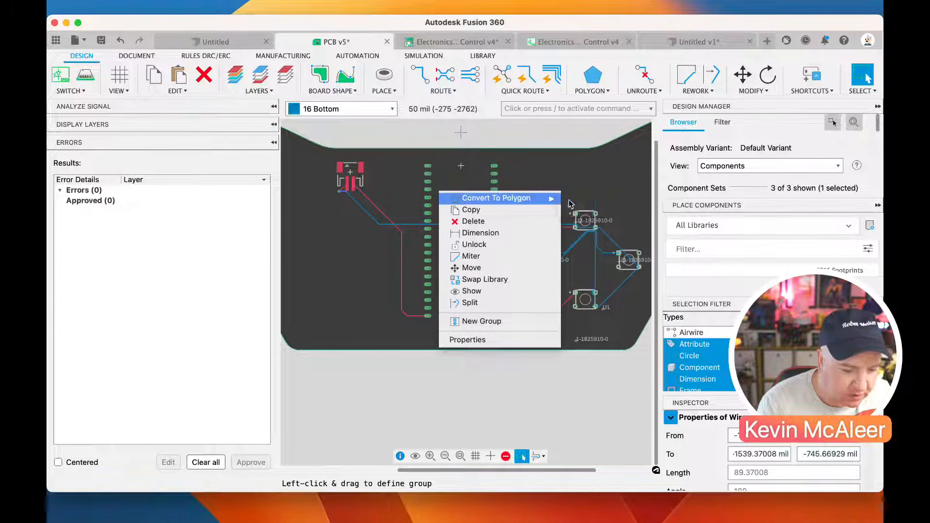
{"action": "left_click", "coordinate": [514, 90]}
{"action": "left_click", "coordinate": [710, 359]}
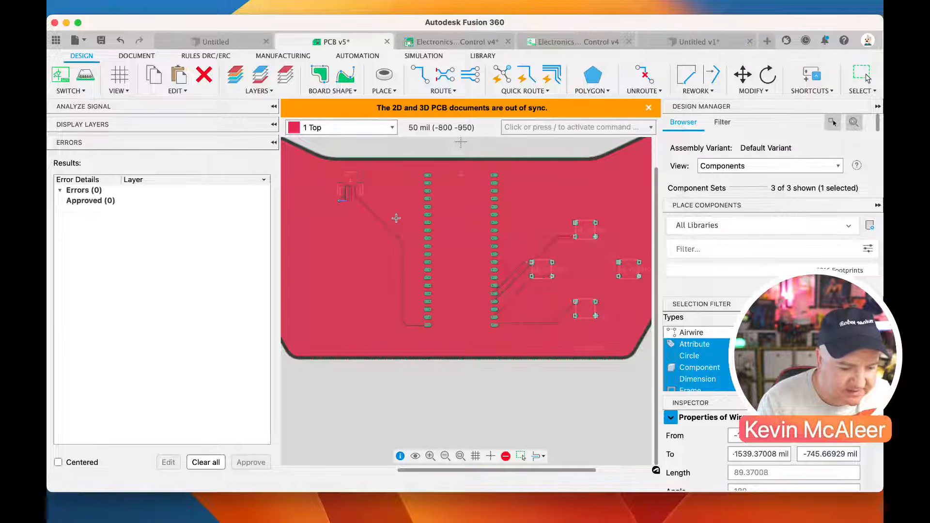
Examine the top-layer pour around the GPIO00 and GND pads, and make 16 Bottom the active layer
{"action": "scroll", "coordinate": [448, 307], "scroll_direction": "up", "scroll_amount": 3}
{"action": "scroll", "coordinate": [577, 345], "scroll_direction": "up", "scroll_amount": 6}
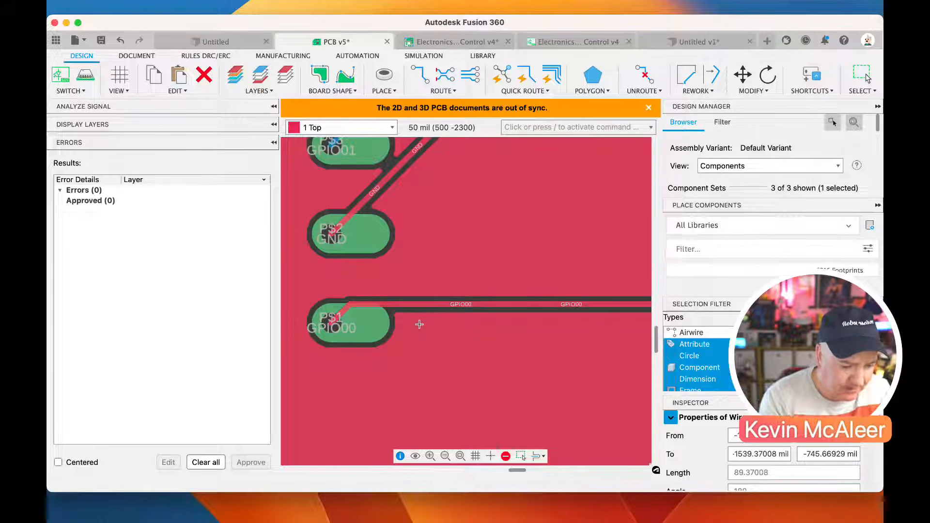
{"action": "scroll", "coordinate": [414, 344], "scroll_direction": "down", "scroll_amount": 10}
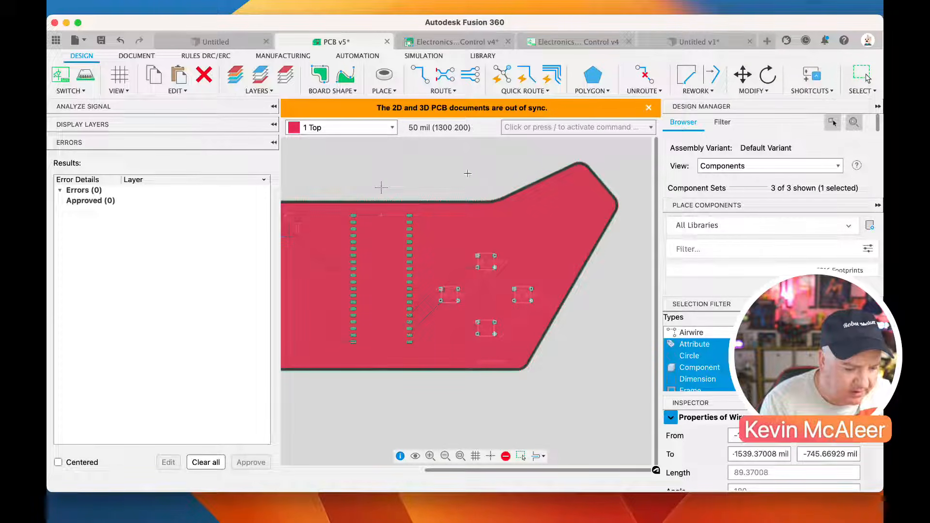
{"action": "left_click", "coordinate": [391, 129]}
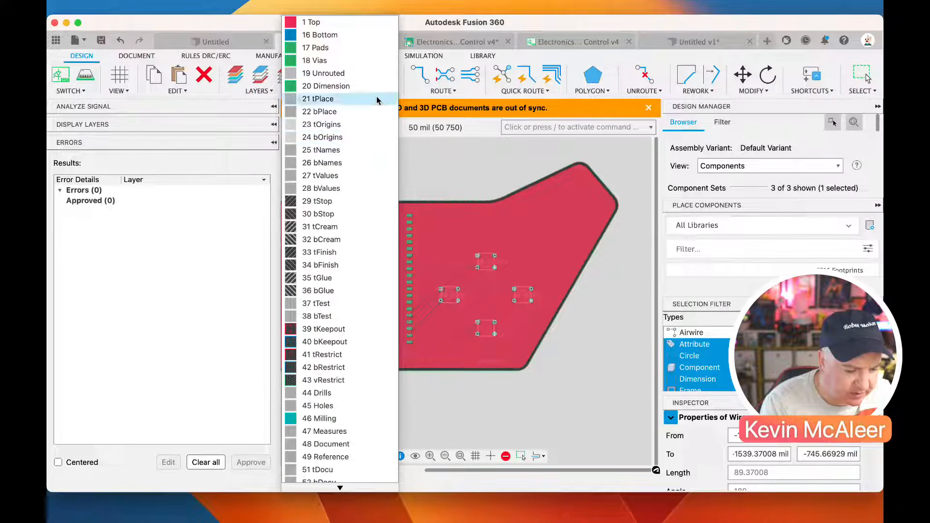
{"action": "right_click", "coordinate": [518, 192]}
{"action": "mouse_move", "coordinate": [590, 222]}
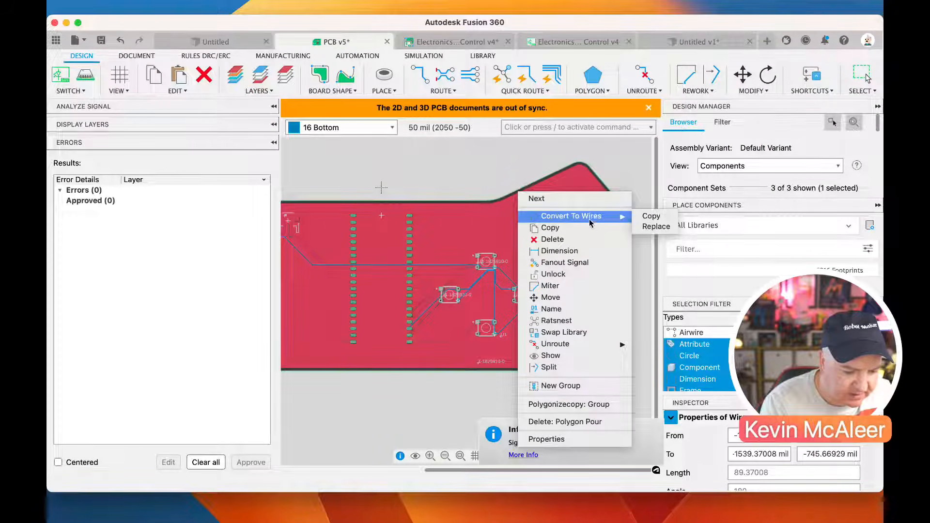
{"action": "left_click", "coordinate": [601, 167]}
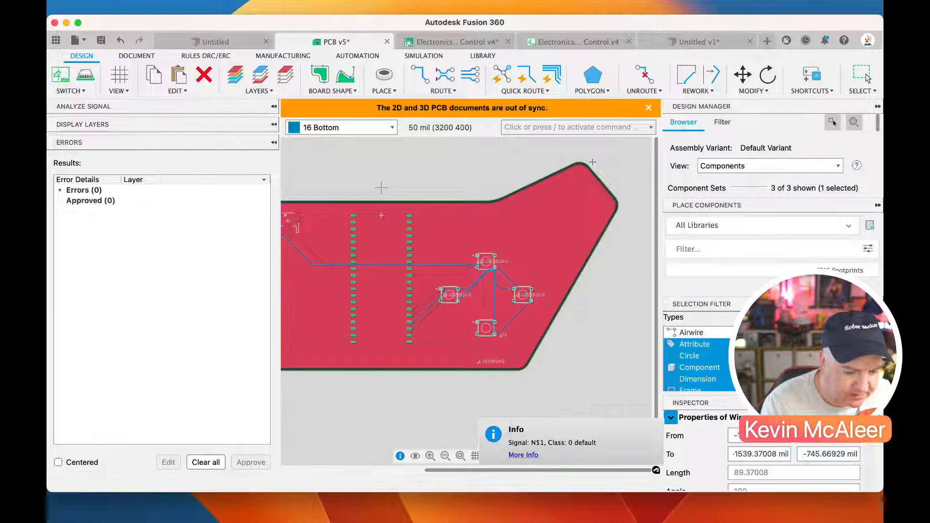
Convert the board outline to a second polygon as a copy on layer 16 Bottom
{"action": "left_click", "coordinate": [590, 167]}
{"action": "right_click", "coordinate": [590, 167]}
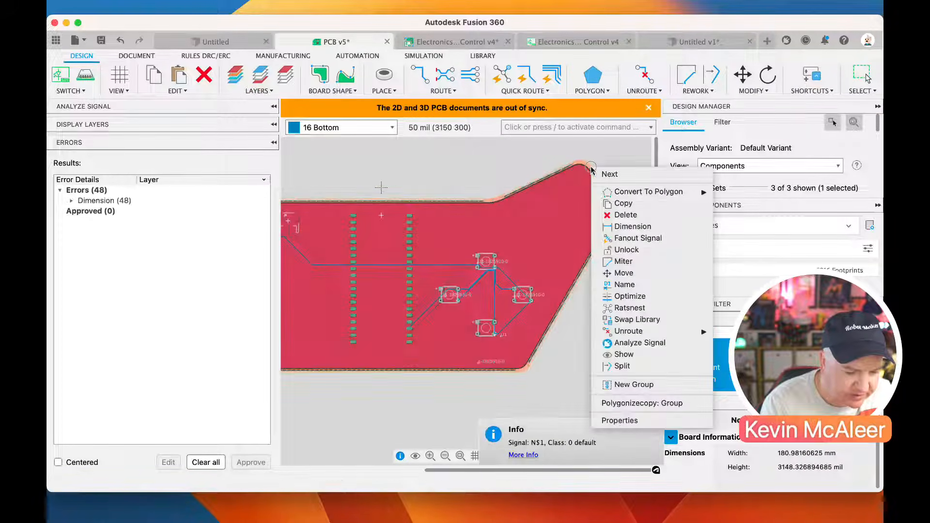
{"action": "mouse_move", "coordinate": [649, 191]}
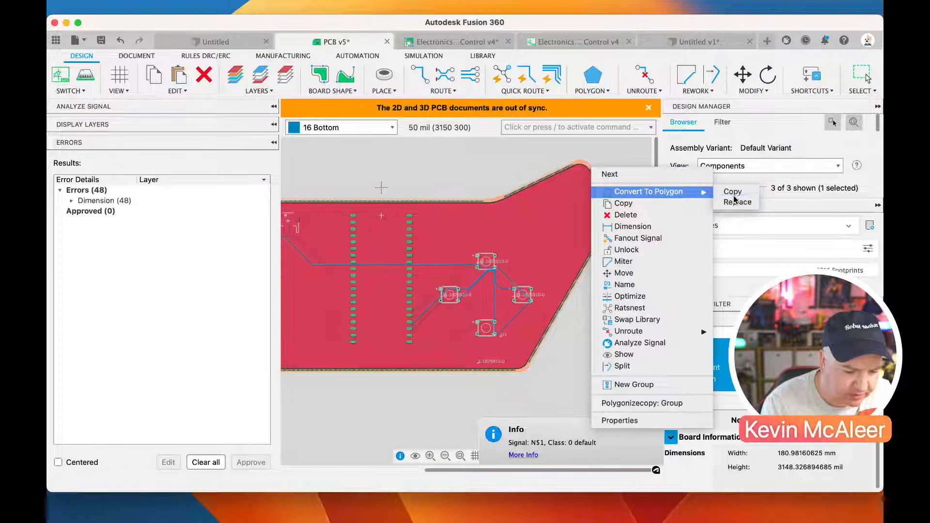
{"action": "left_click", "coordinate": [734, 197]}
{"action": "left_click", "coordinate": [513, 109]}
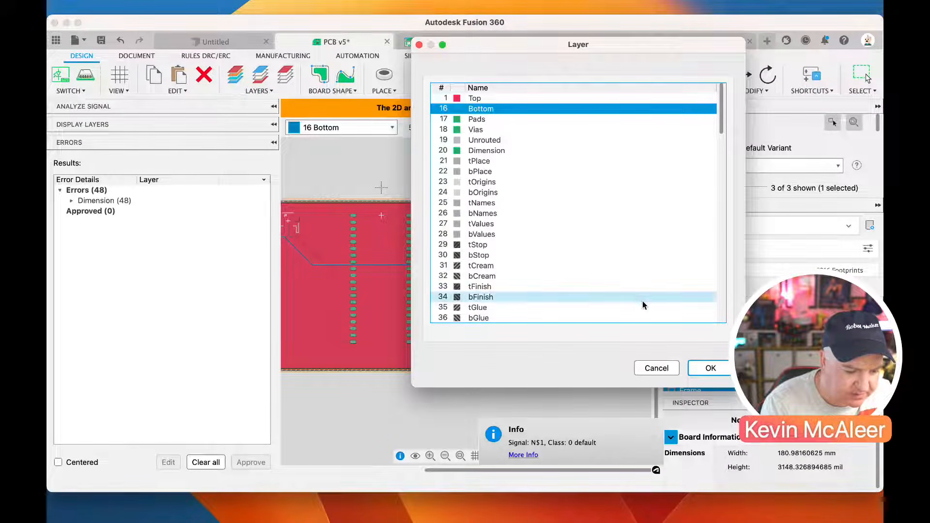
{"action": "left_click", "coordinate": [709, 368]}
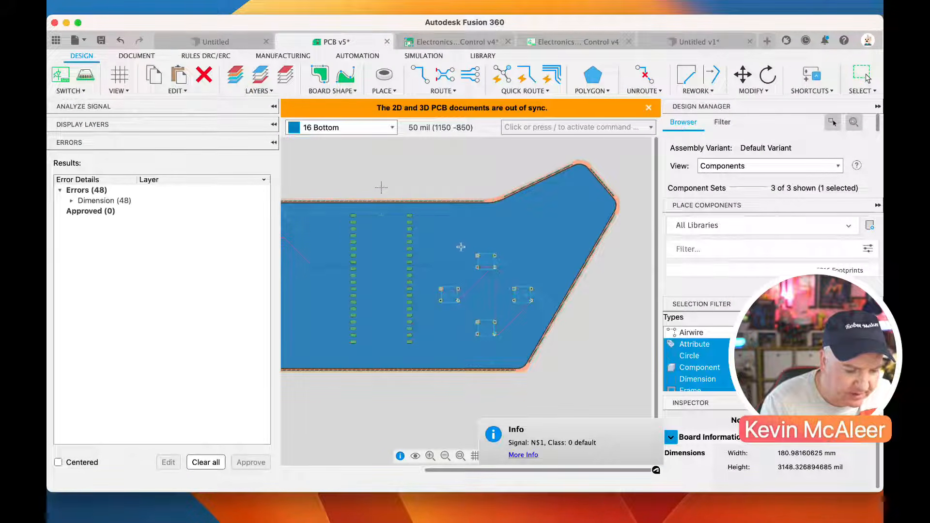
Save the PCB with both copper pours, using the version description User Saved
{"action": "scroll", "coordinate": [426, 272], "scroll_direction": "down", "scroll_amount": 3}
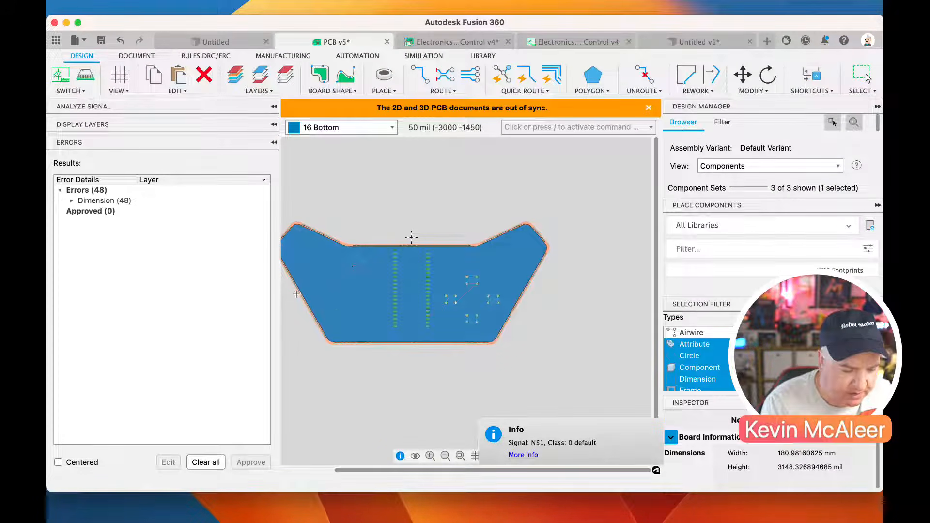
{"action": "scroll", "coordinate": [413, 297], "scroll_direction": "up", "scroll_amount": 5}
{"action": "scroll", "coordinate": [413, 297], "scroll_direction": "down", "scroll_amount": 4}
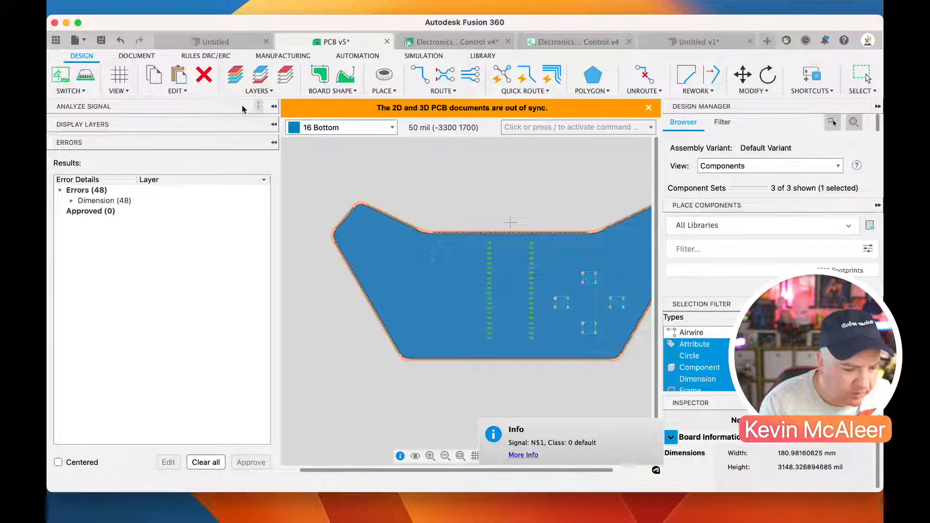
{"action": "left_click", "coordinate": [101, 40]}
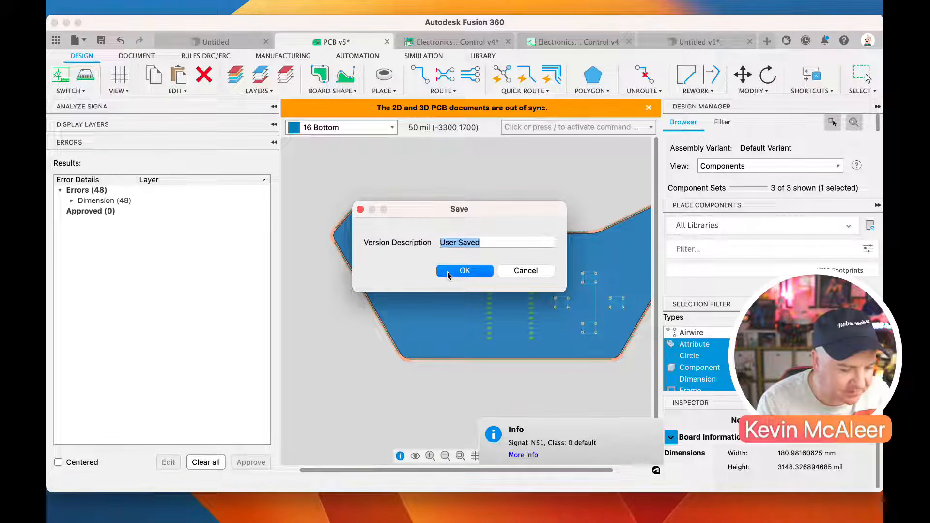
{"action": "left_click", "coordinate": [449, 271]}
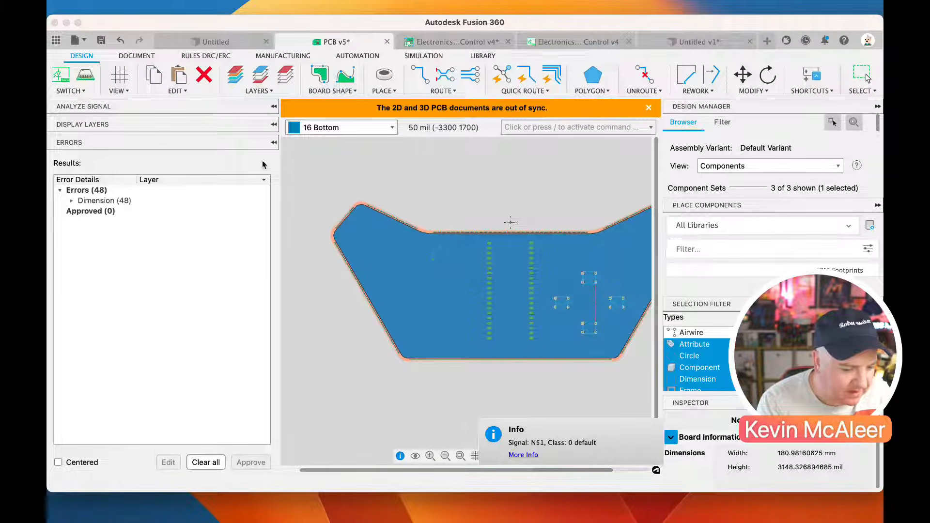
Switch to the 3D PCB and synchronise it with the 2D board's new top and bottom pours
{"action": "left_click", "coordinate": [85, 77]}
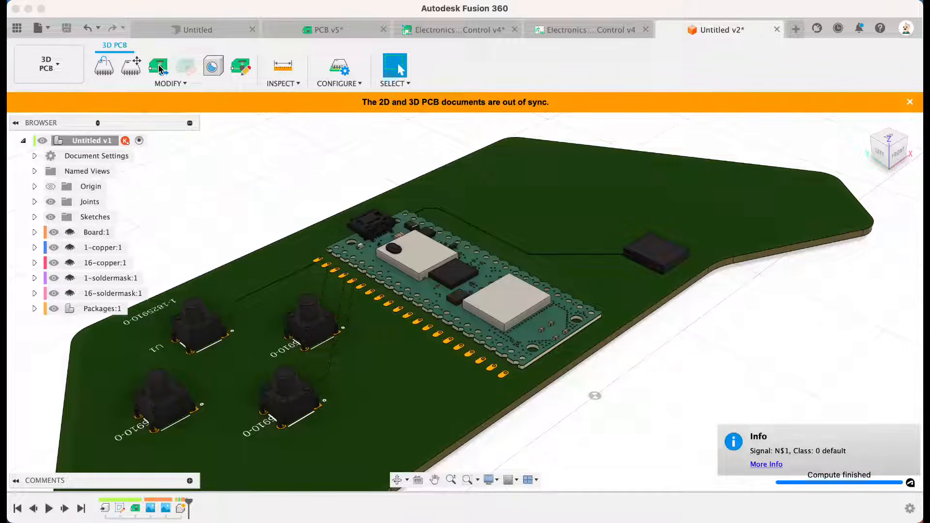
{"action": "left_click", "coordinate": [160, 72]}
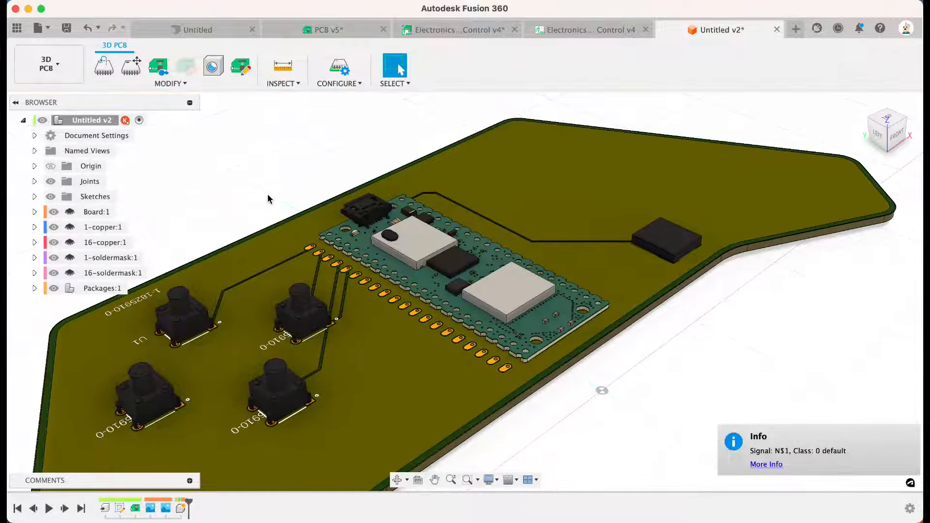
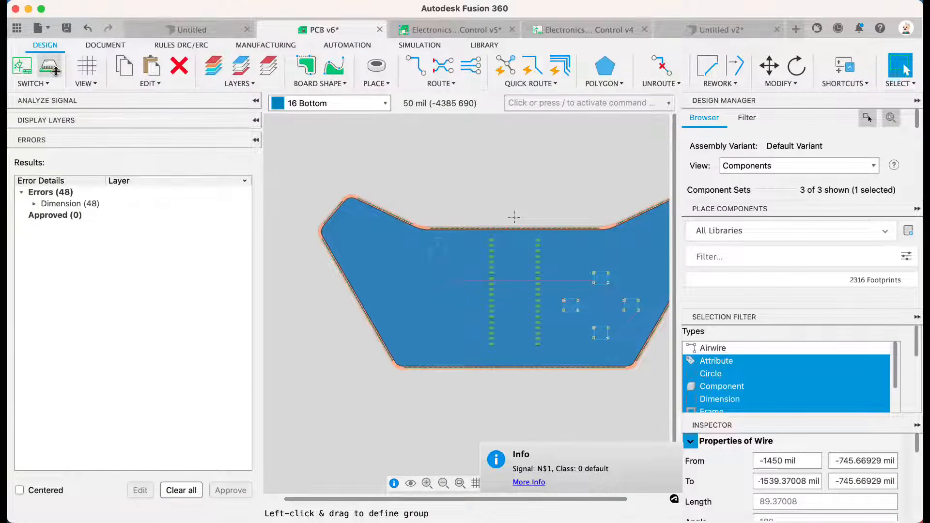
Push the board to the 3D PCB with the Recommended preset and view the whole board from the opposite side
{"action": "left_click", "coordinate": [50, 68]}
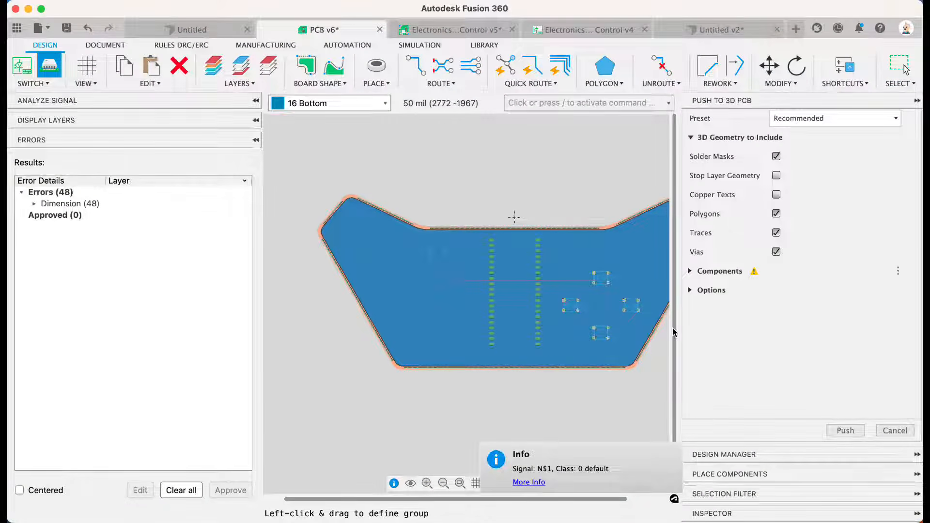
{"action": "left_click", "coordinate": [845, 431]}
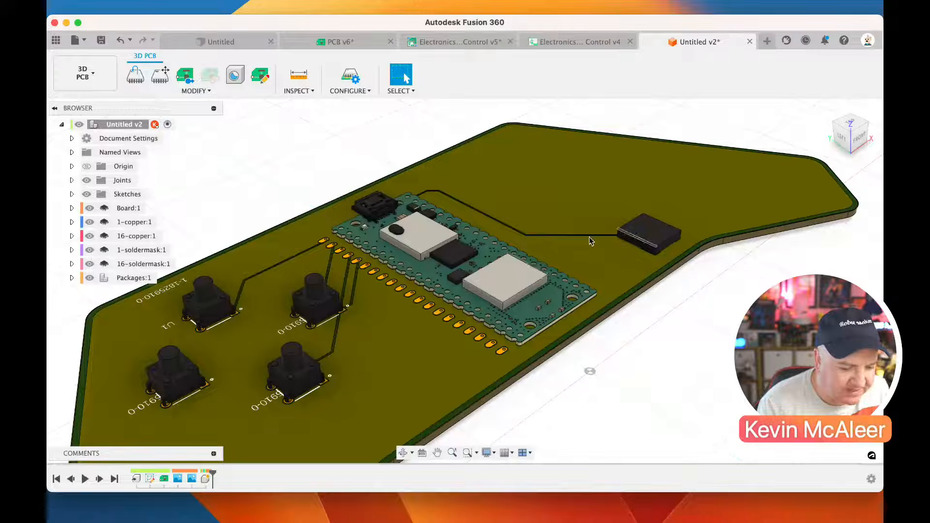
{"action": "left_click", "coordinate": [851, 116]}
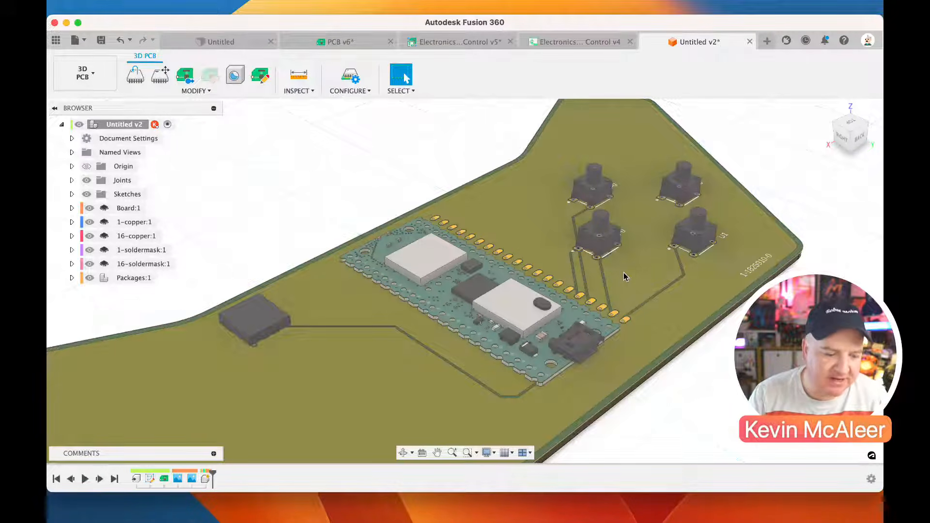
{"action": "scroll", "coordinate": [623, 276], "scroll_direction": "down", "scroll_amount": 1}
{"action": "scroll", "coordinate": [623, 273], "scroll_direction": "down", "scroll_amount": 2}
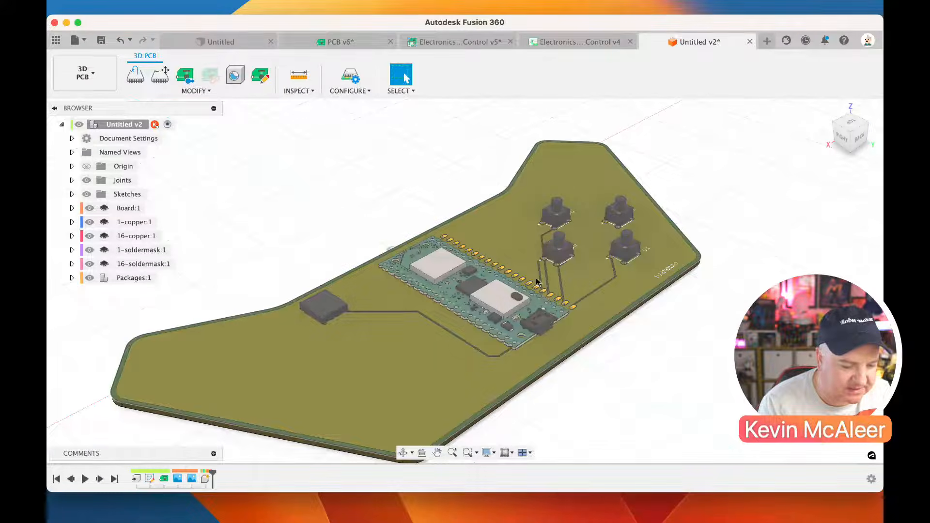
Return to the 2D PCB and run the design rule check with the default rules
{"action": "left_click", "coordinate": [181, 79]}
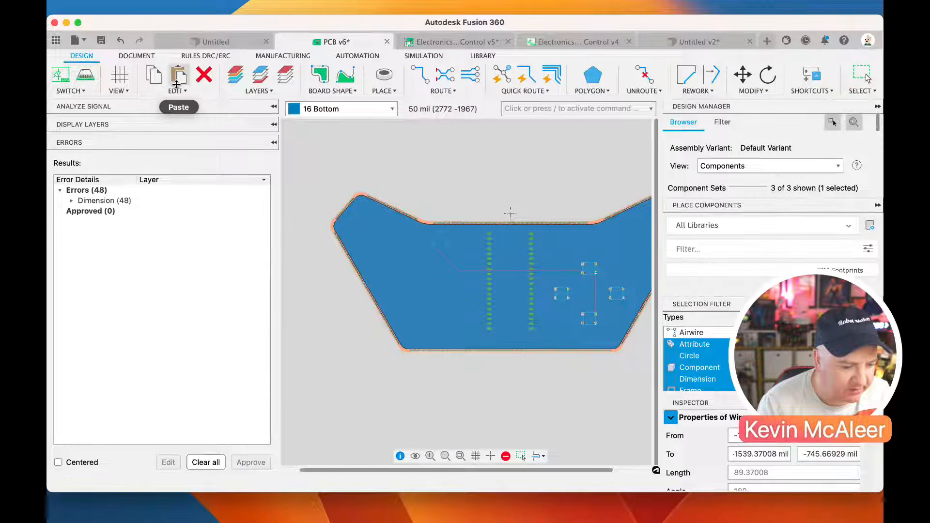
{"action": "left_click", "coordinate": [203, 56]}
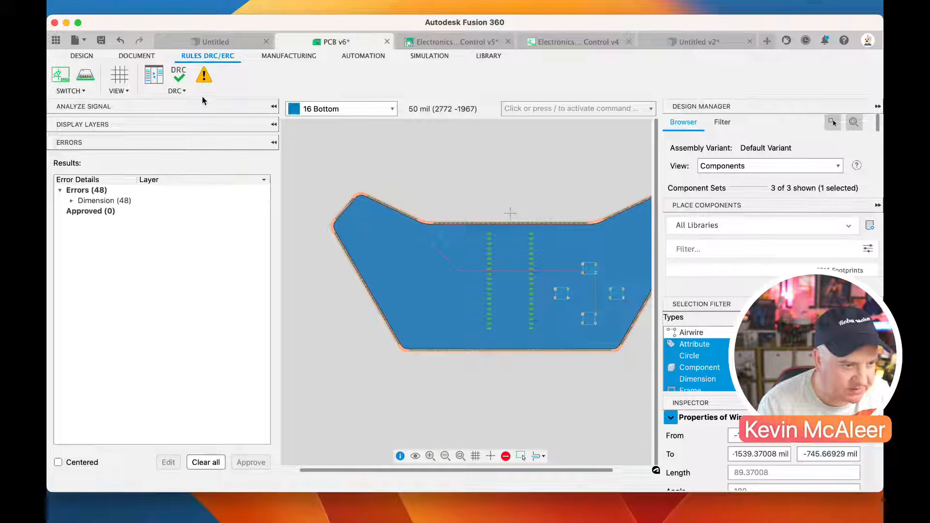
{"action": "left_click", "coordinate": [177, 78]}
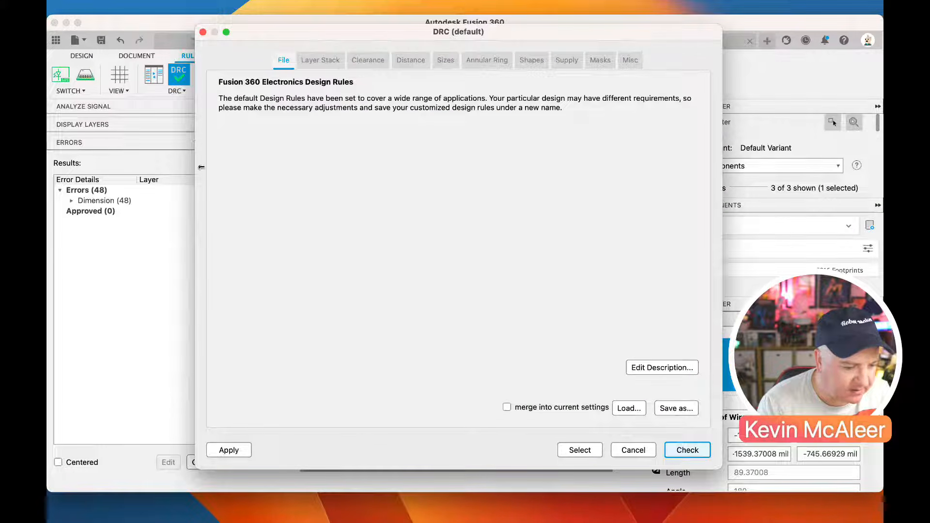
{"action": "left_click", "coordinate": [686, 449]}
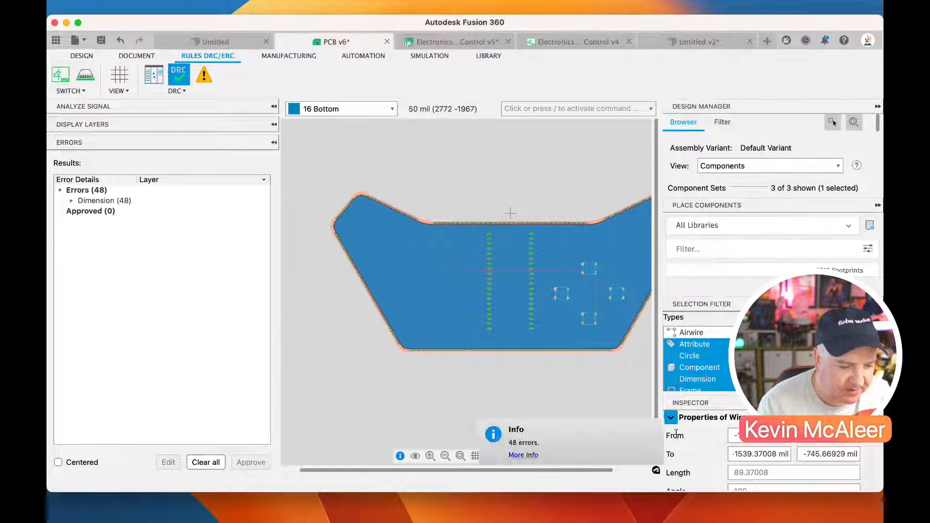
Expand the Dimension errors and examine the first Wire-Line error on the Top layer at the board's edge
{"action": "left_click", "coordinate": [124, 200]}
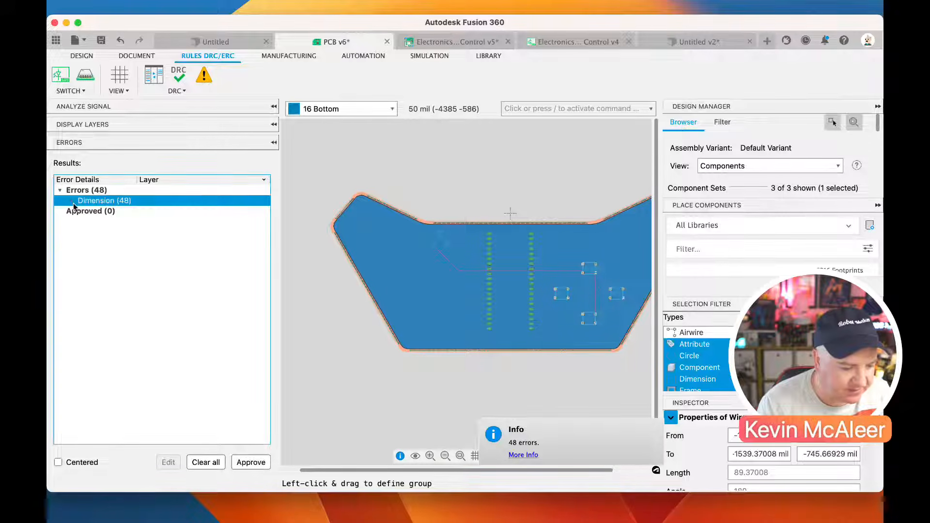
{"action": "left_click", "coordinate": [71, 201]}
{"action": "left_click", "coordinate": [116, 212]}
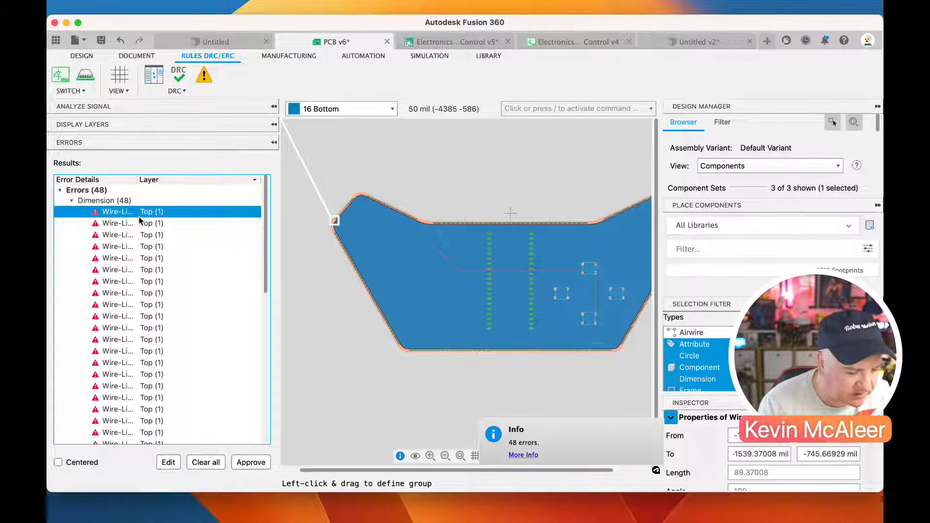
{"action": "scroll", "coordinate": [334, 219], "scroll_direction": "up", "scroll_amount": 8}
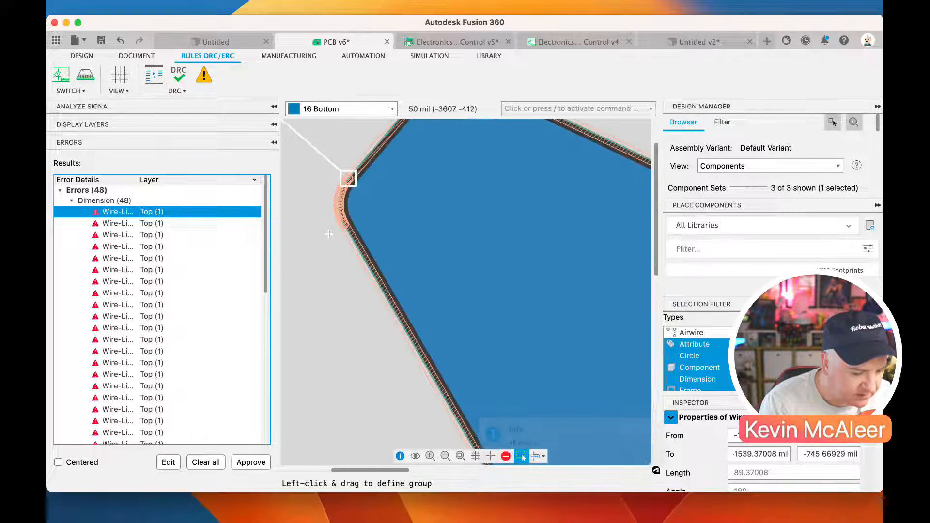
{"action": "scroll", "coordinate": [413, 241], "scroll_direction": "up", "scroll_amount": 2}
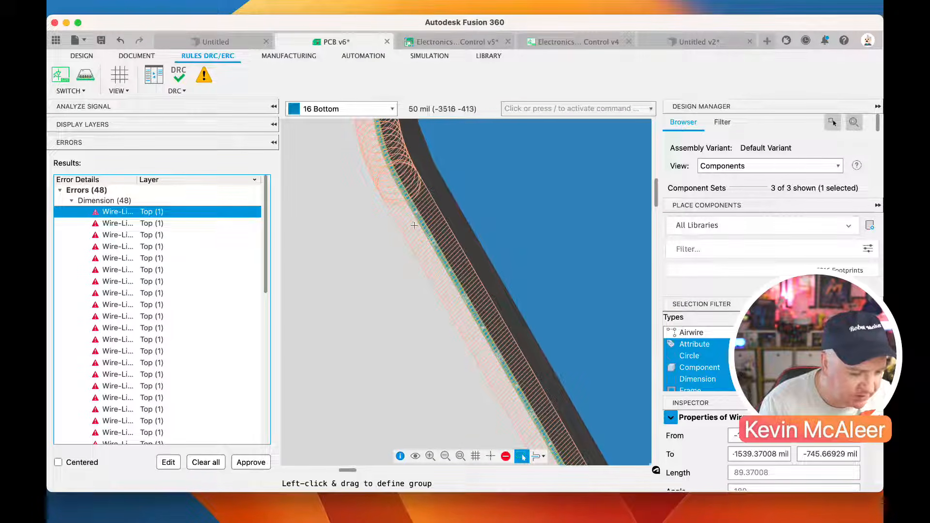
{"action": "scroll", "coordinate": [417, 242], "scroll_direction": "down", "scroll_amount": 8}
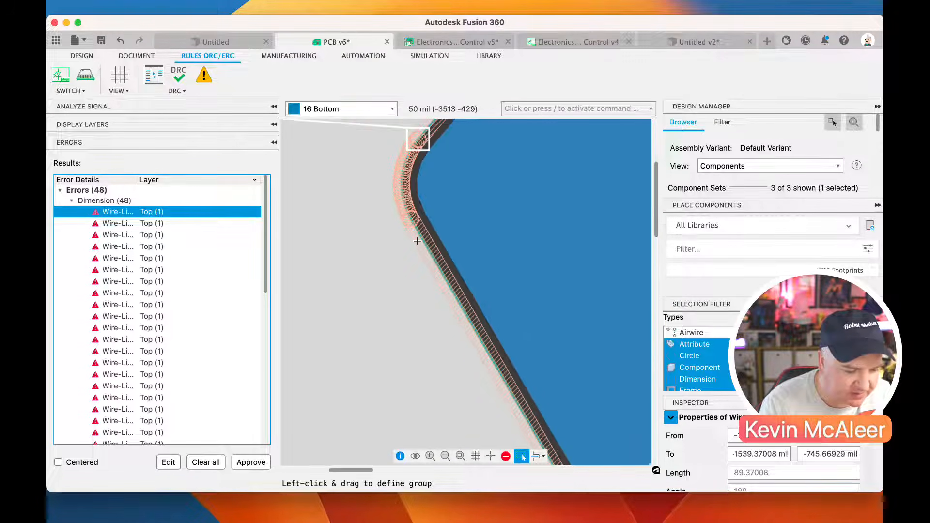
Undo the latest board changes back to the state before the bottom copper pour was added
{"action": "key", "text": "super+z"}
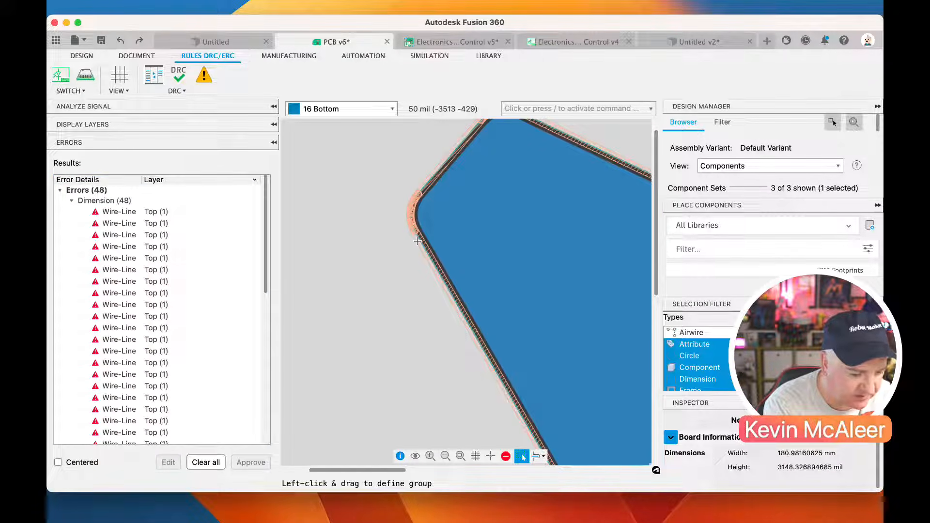
{"action": "key", "text": "super+z"}
{"action": "key", "text": "super+z"}
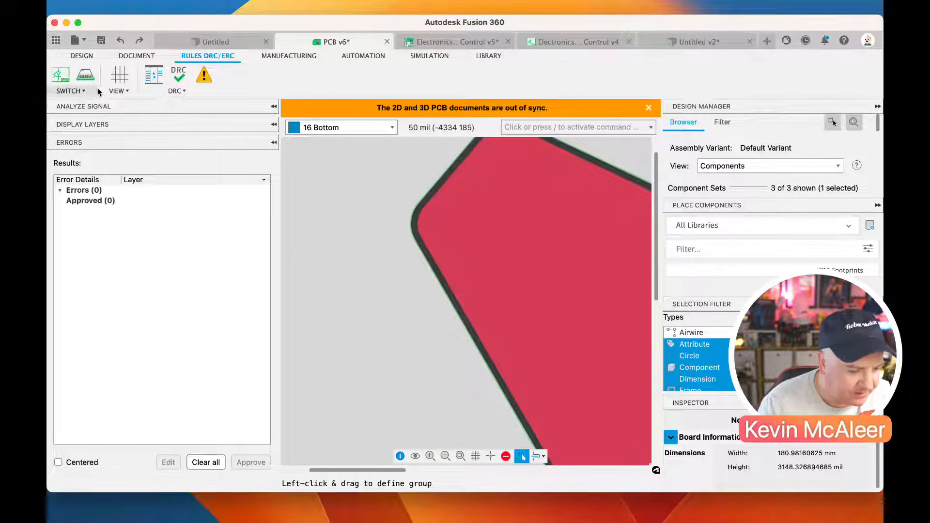
Push the reverted board to the 3D PCB and save the design with the version description User Saved
{"action": "left_click", "coordinate": [85, 76]}
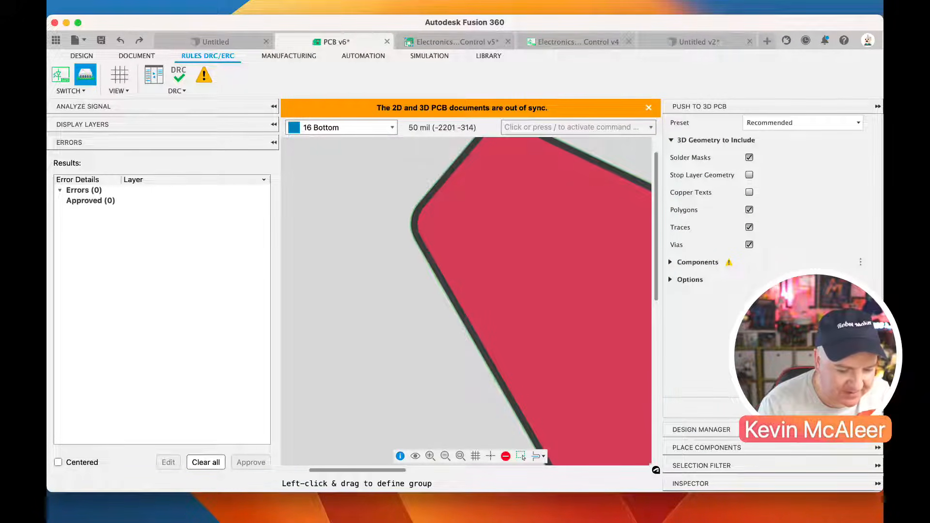
{"action": "left_click", "coordinate": [824, 408]}
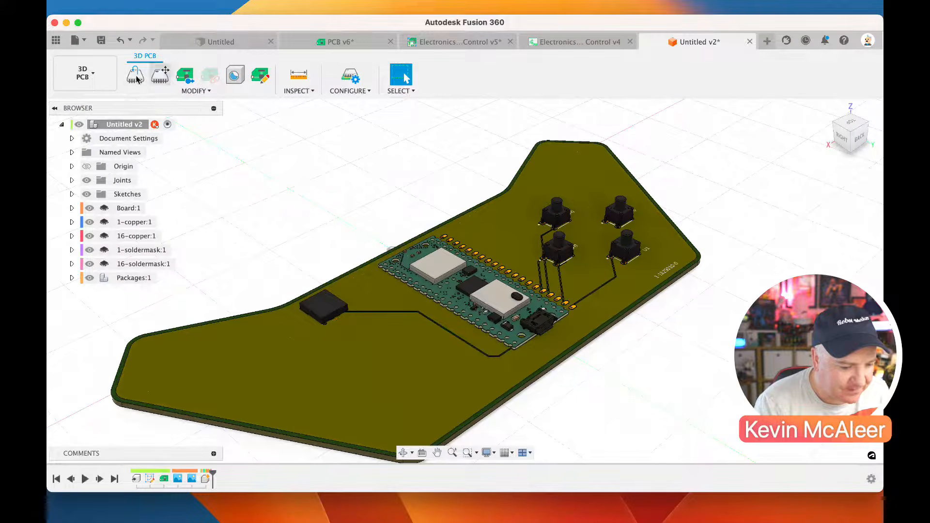
{"action": "left_click", "coordinate": [101, 41]}
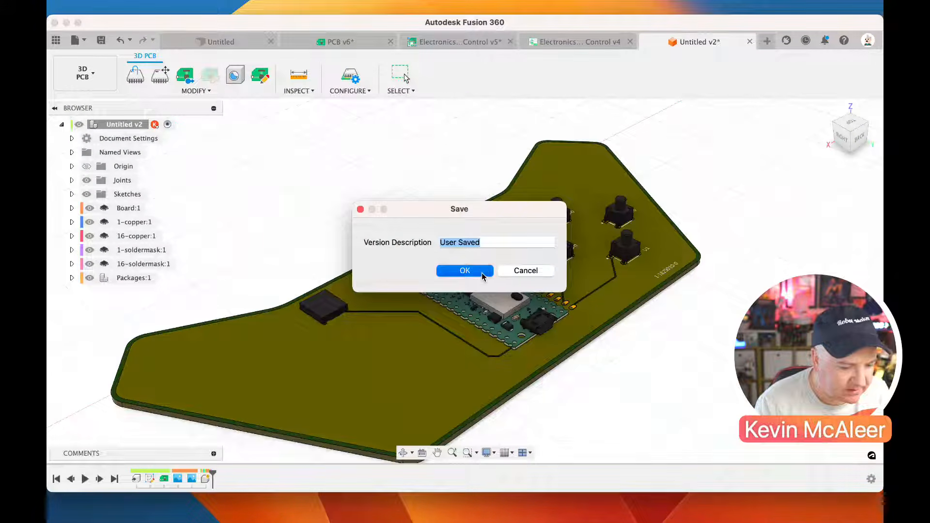
{"action": "key", "text": "Return"}
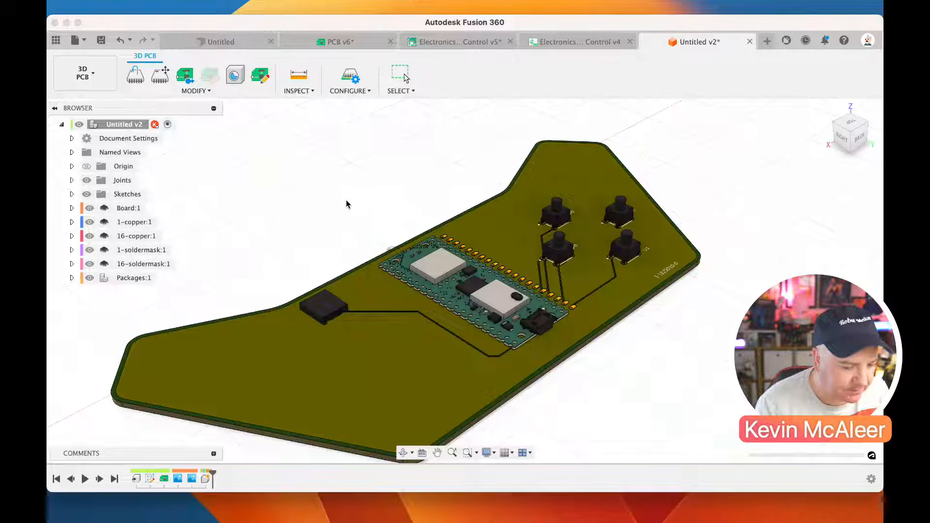
Return to the 2D PCB and start the one-click export of Gerber, NC Drill, Assembly and Drawing outputs
{"action": "left_click", "coordinate": [183, 76]}
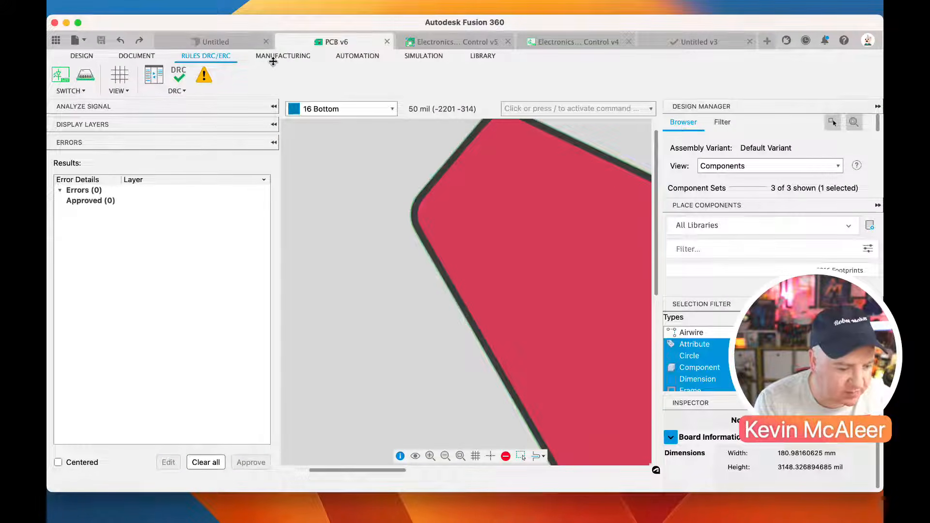
{"action": "left_click", "coordinate": [281, 56]}
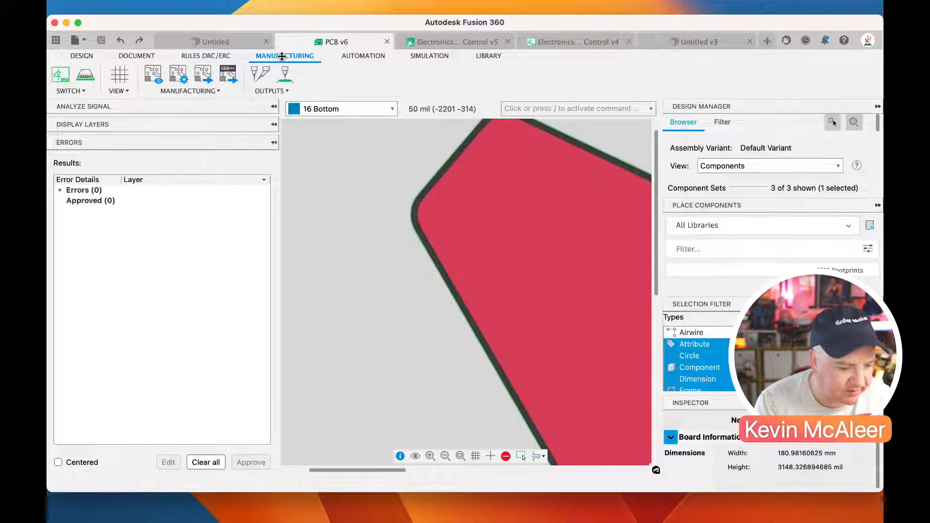
{"action": "left_click", "coordinate": [203, 78]}
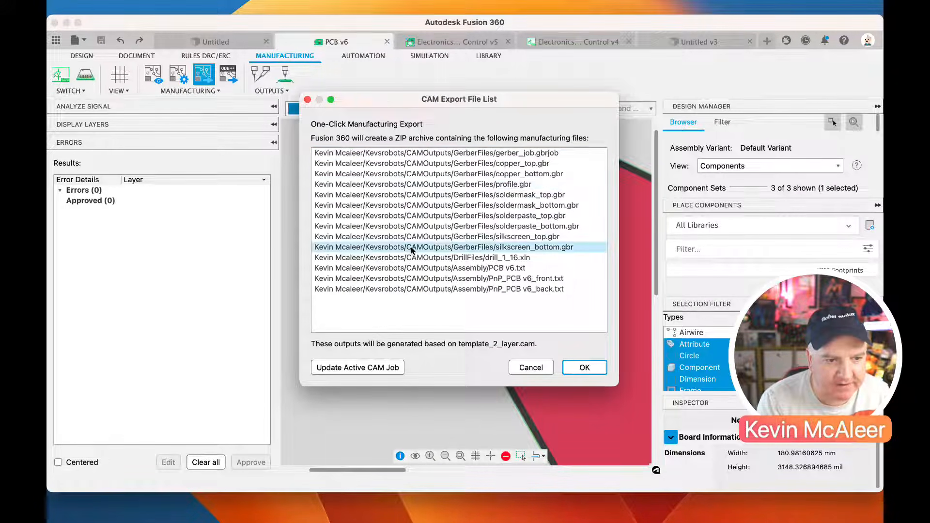
{"action": "left_click", "coordinate": [577, 367]}
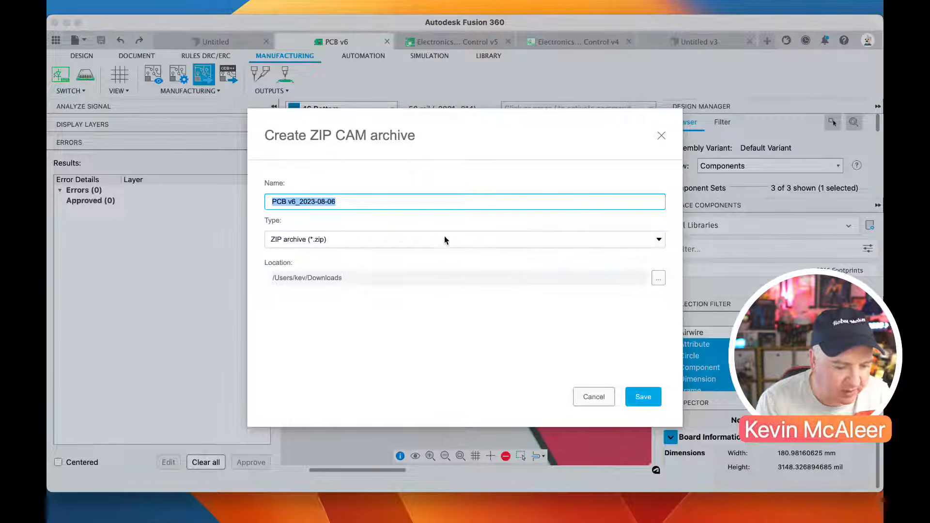
Name the ZIP CAM archive PCB from livestream and save it in the Downloads folder
{"action": "left_click", "coordinate": [382, 202]}
{"action": "key", "text": "BackSpace"}
{"action": "key", "text": "BackSpace"}
{"action": "key", "text": "BackSpace"}
{"action": "key", "text": "BackSpace"}
{"action": "key", "text": "BackSpace"}
{"action": "key", "text": "BackSpace"}
{"action": "type", "text": "from livestream"}
{"action": "key", "text": "Return"}
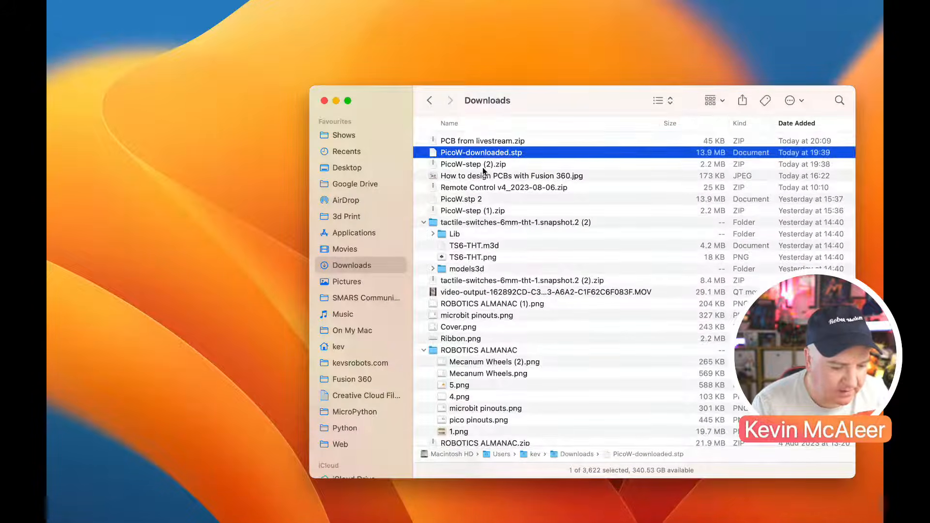
Preview the exported PCB from livestream.zip archive in the Downloads folder
{"action": "left_click", "coordinate": [486, 141]}
{"action": "key", "text": "space"}
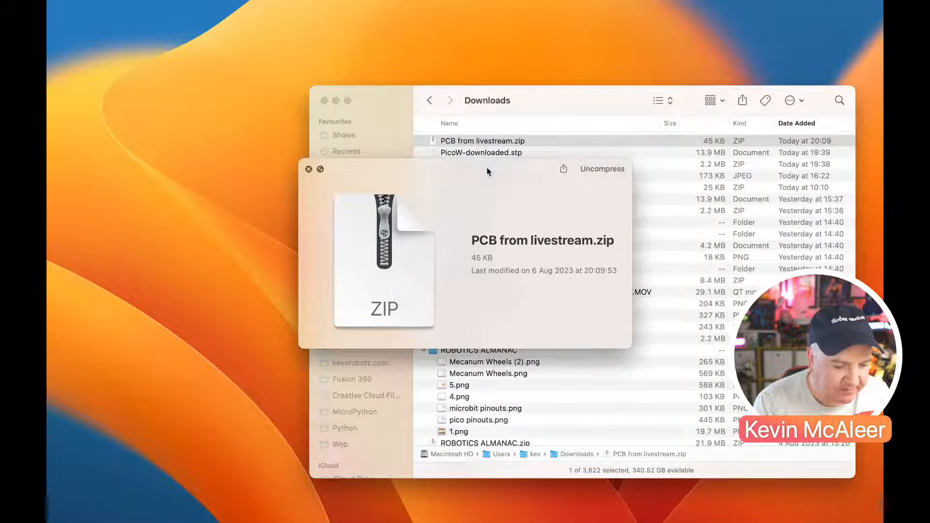
{"action": "key", "text": "space"}
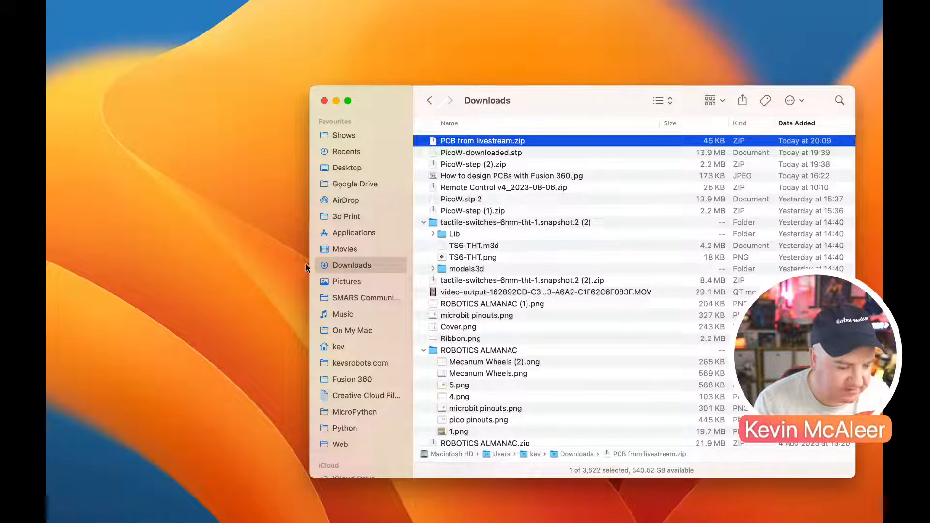
Switch to the Chrome browser, open pcbway.com in a new tab and go to its PCB instant quote page
{"action": "left_click", "coordinate": [335, 502]}
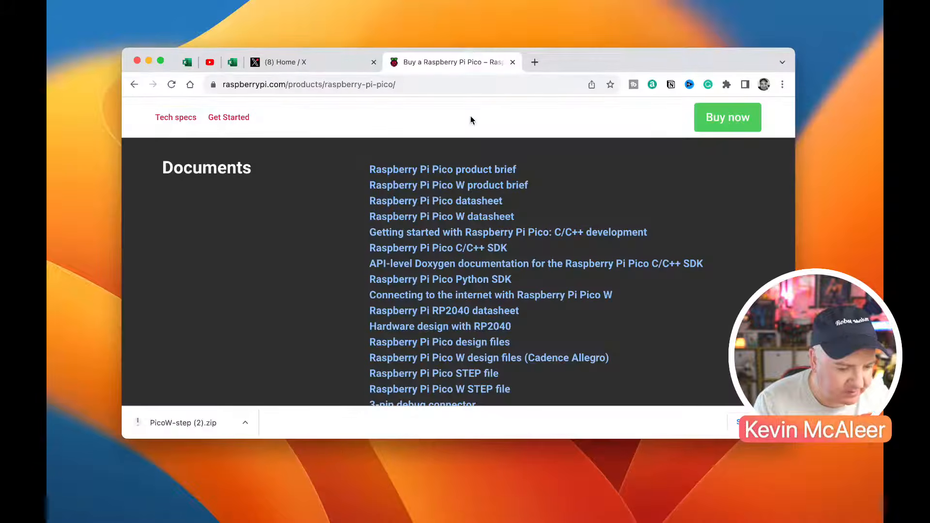
{"action": "left_click", "coordinate": [534, 61]}
{"action": "type", "text": "pc"}
{"action": "key", "text": "Return"}
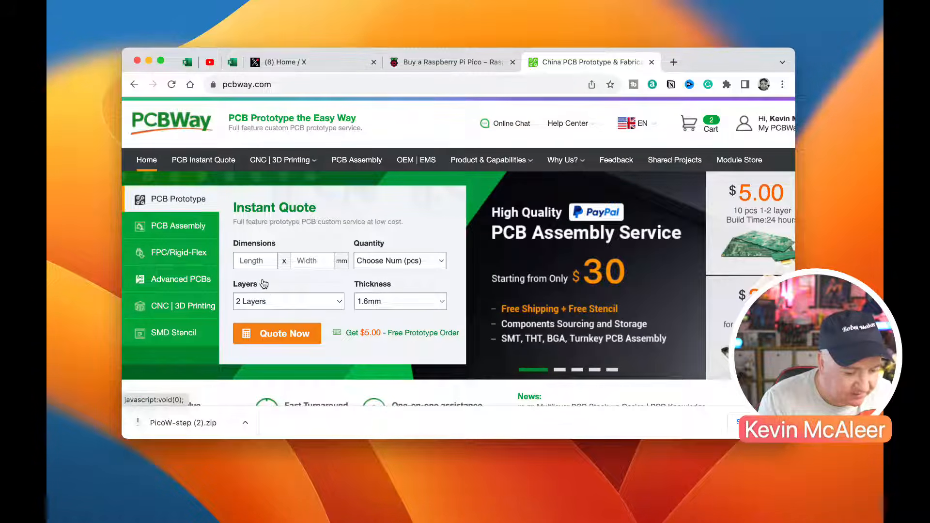
{"action": "scroll", "coordinate": [270, 286], "scroll_direction": "down", "scroll_amount": 5}
{"action": "scroll", "coordinate": [270, 290], "scroll_direction": "up", "scroll_amount": 3}
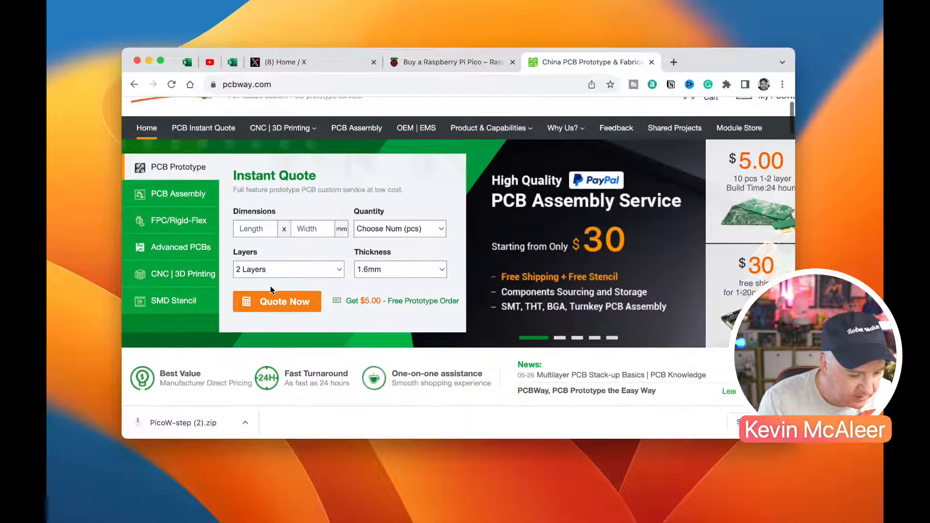
{"action": "scroll", "coordinate": [271, 290], "scroll_direction": "down", "scroll_amount": 5}
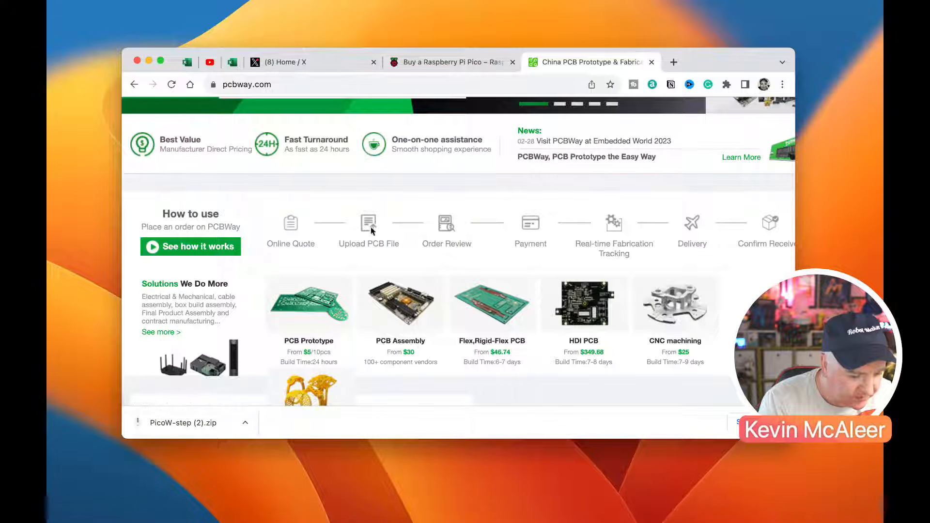
{"action": "scroll", "coordinate": [352, 249], "scroll_direction": "up", "scroll_amount": 5}
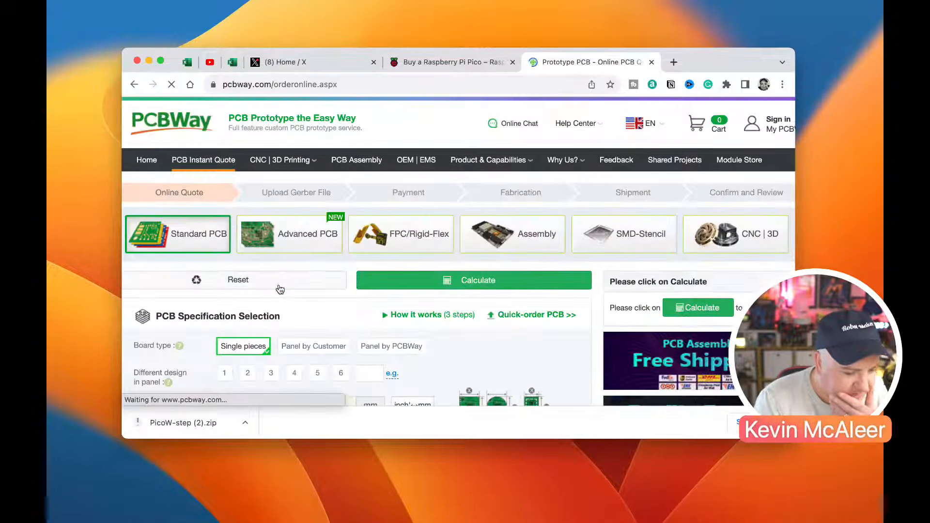
Examine the standard PCB specification options, including board size, quantity, thickness, minimum hole size, solder mask and silkscreen
{"action": "scroll", "coordinate": [316, 291], "scroll_direction": "down", "scroll_amount": 5}
{"action": "scroll", "coordinate": [315, 290], "scroll_direction": "up", "scroll_amount": 1}
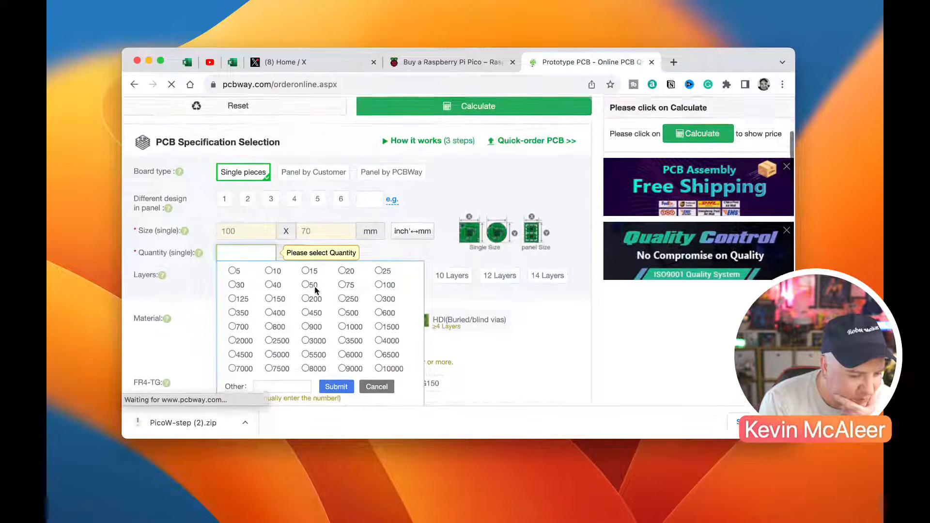
{"action": "scroll", "coordinate": [316, 290], "scroll_direction": "down", "scroll_amount": 5}
{"action": "scroll", "coordinate": [315, 290], "scroll_direction": "down", "scroll_amount": 8}
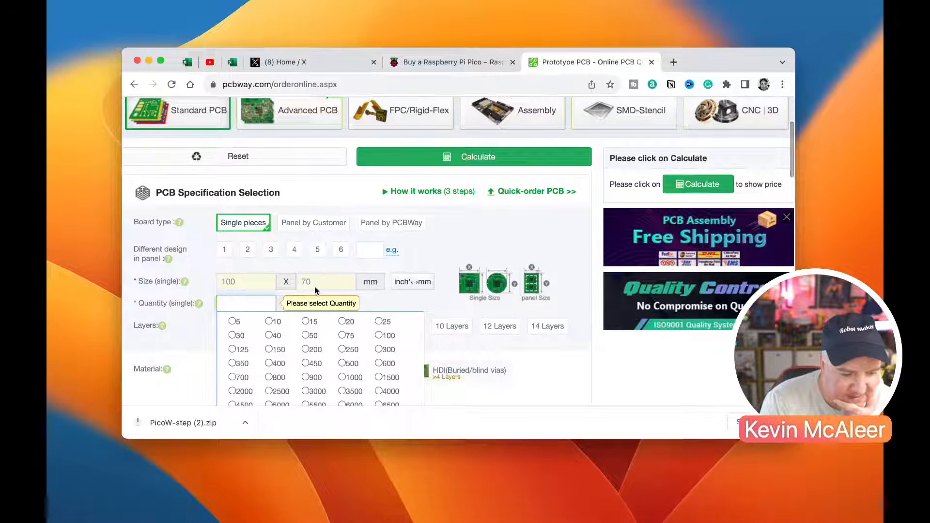
{"action": "scroll", "coordinate": [281, 308], "scroll_direction": "down", "scroll_amount": 3}
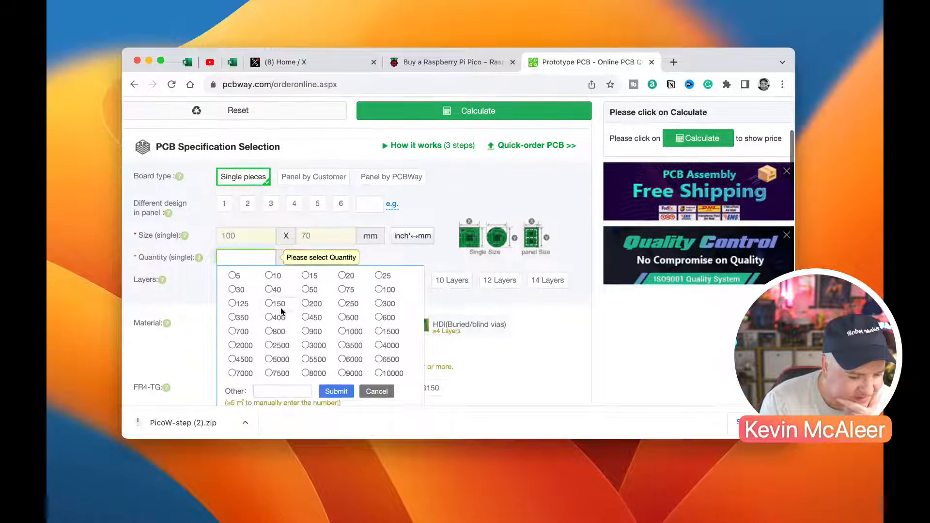
{"action": "scroll", "coordinate": [269, 323], "scroll_direction": "down", "scroll_amount": 10}
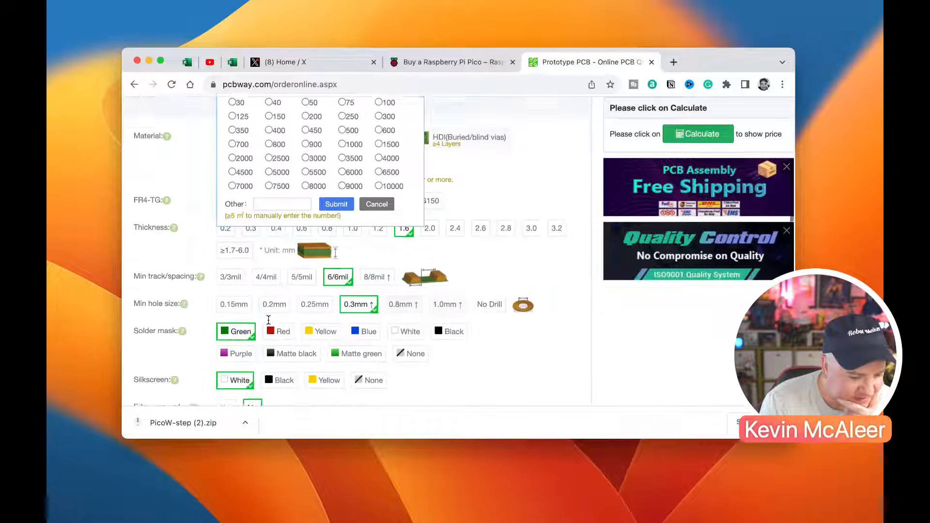
Set the order quantity to 5 boards and calculate the standard PCB price
{"action": "scroll", "coordinate": [332, 296], "scroll_direction": "down", "scroll_amount": 20}
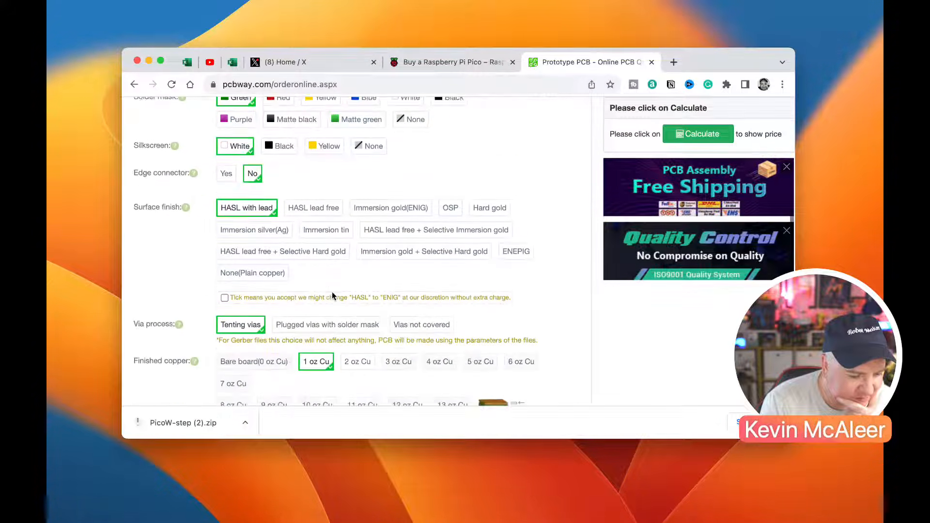
{"action": "scroll", "coordinate": [332, 293], "scroll_direction": "down", "scroll_amount": 1}
{"action": "scroll", "coordinate": [332, 293], "scroll_direction": "up", "scroll_amount": 1}
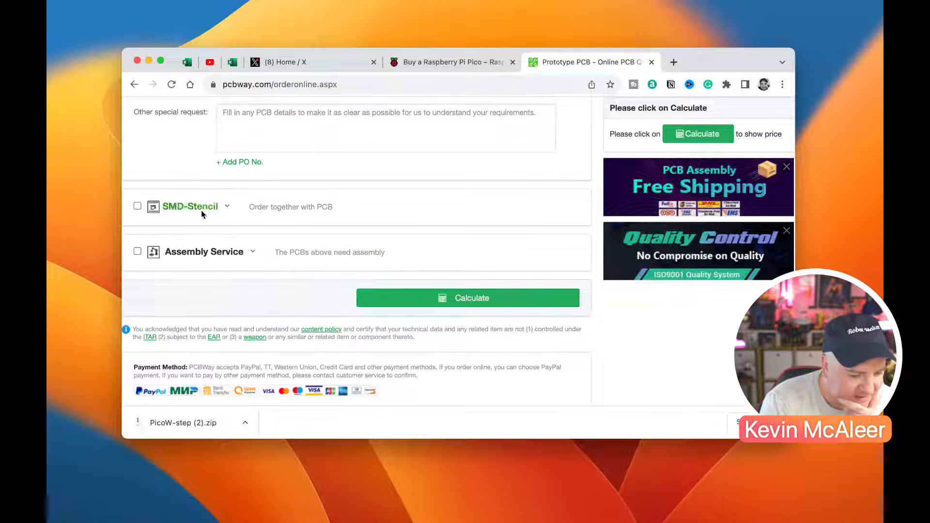
{"action": "scroll", "coordinate": [322, 267], "scroll_direction": "down", "scroll_amount": 1}
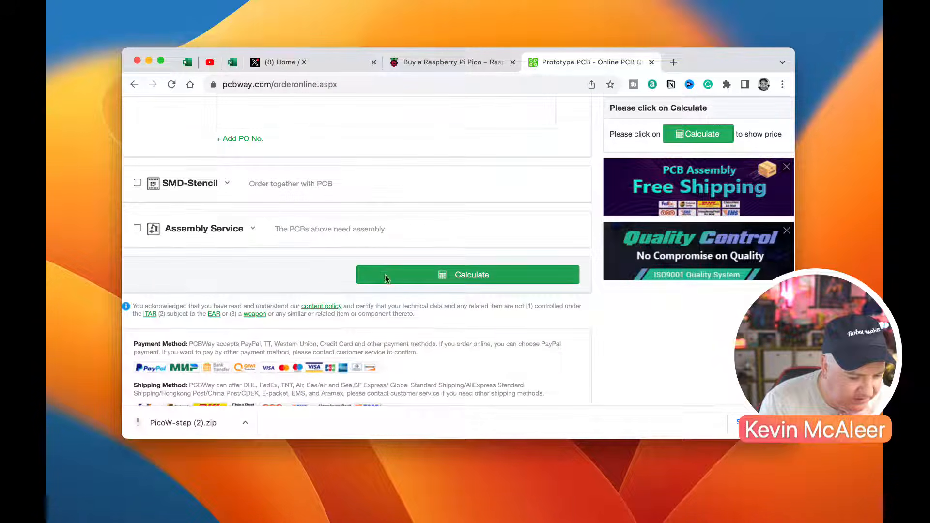
{"action": "left_click", "coordinate": [417, 273]}
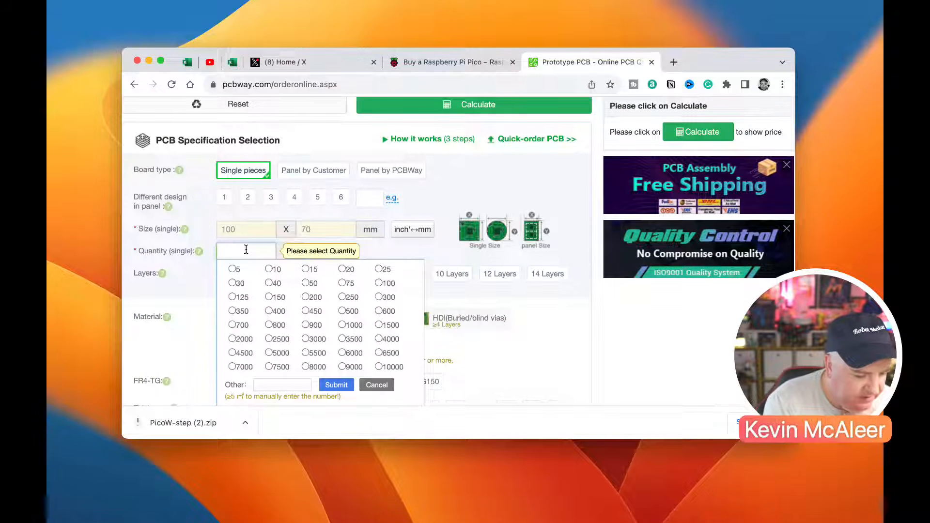
{"action": "left_click", "coordinate": [237, 269]}
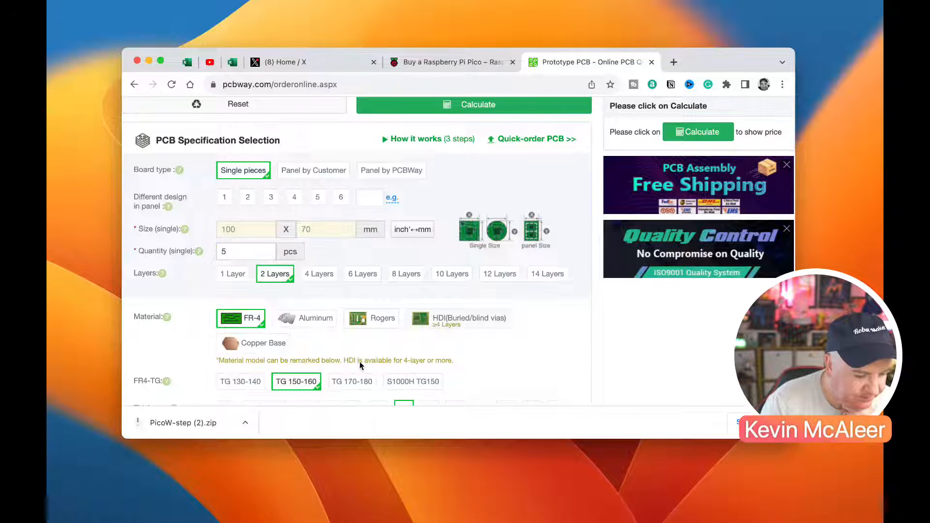
{"action": "scroll", "coordinate": [360, 366], "scroll_direction": "down", "scroll_amount": 15}
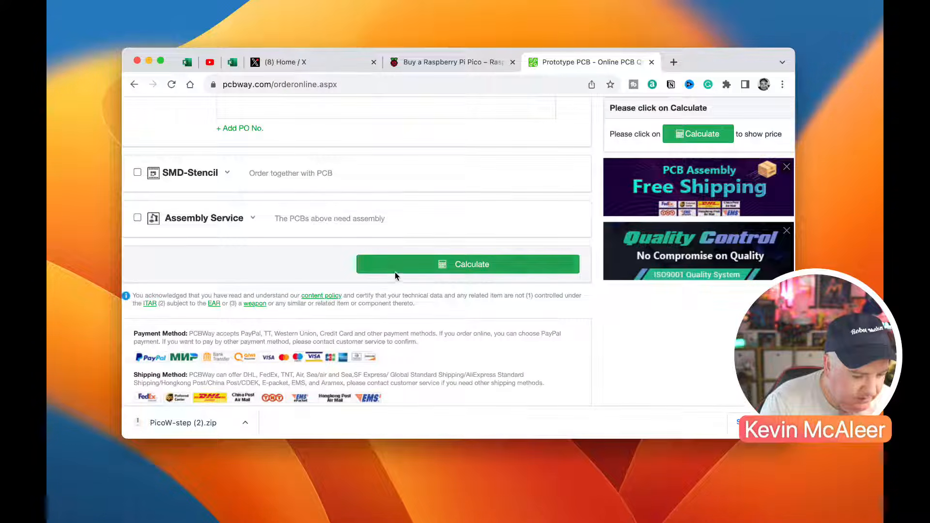
{"action": "left_click", "coordinate": [394, 272]}
Review the calculated PCB and shipping prices, then save the quoted board order to the cart
{"action": "scroll", "coordinate": [503, 291], "scroll_direction": "up", "scroll_amount": 15}
{"action": "scroll", "coordinate": [504, 294], "scroll_direction": "up", "scroll_amount": 3}
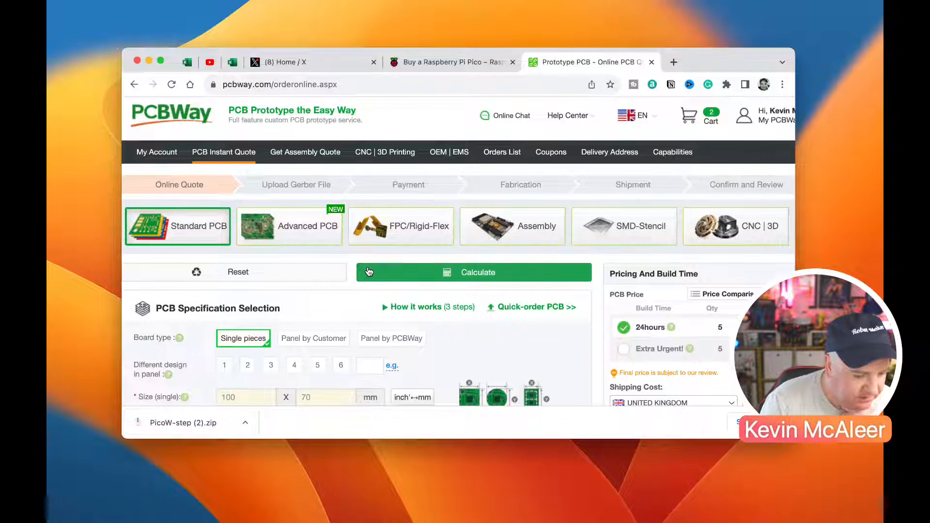
{"action": "scroll", "coordinate": [414, 283], "scroll_direction": "down", "scroll_amount": 18}
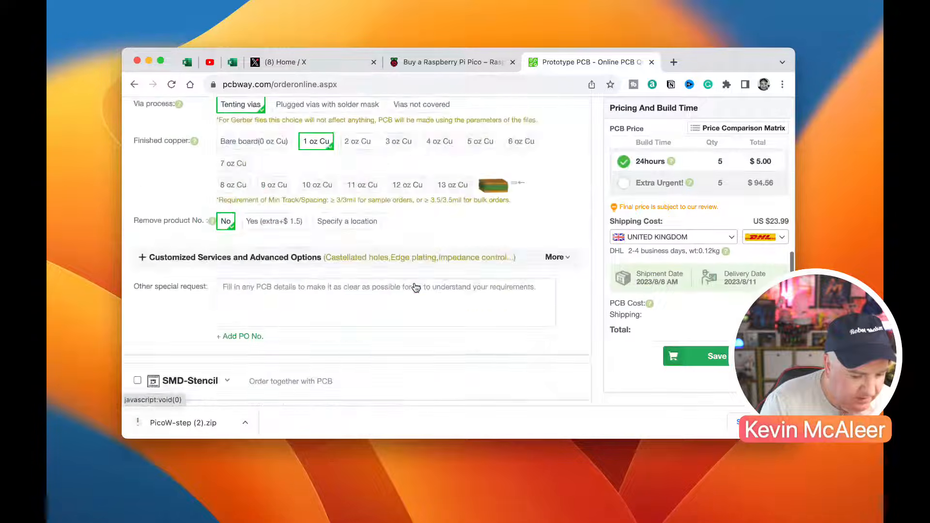
{"action": "left_click", "coordinate": [725, 361]}
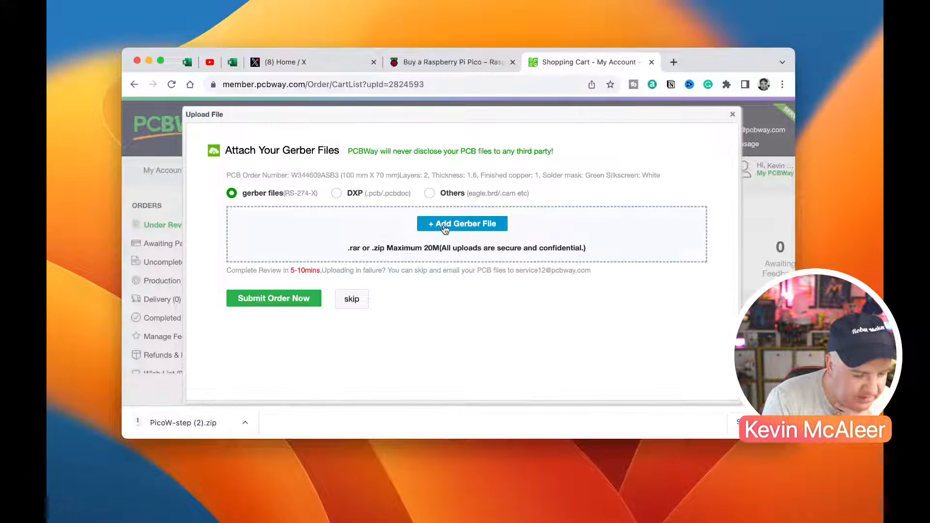
{"action": "left_click", "coordinate": [448, 226]}
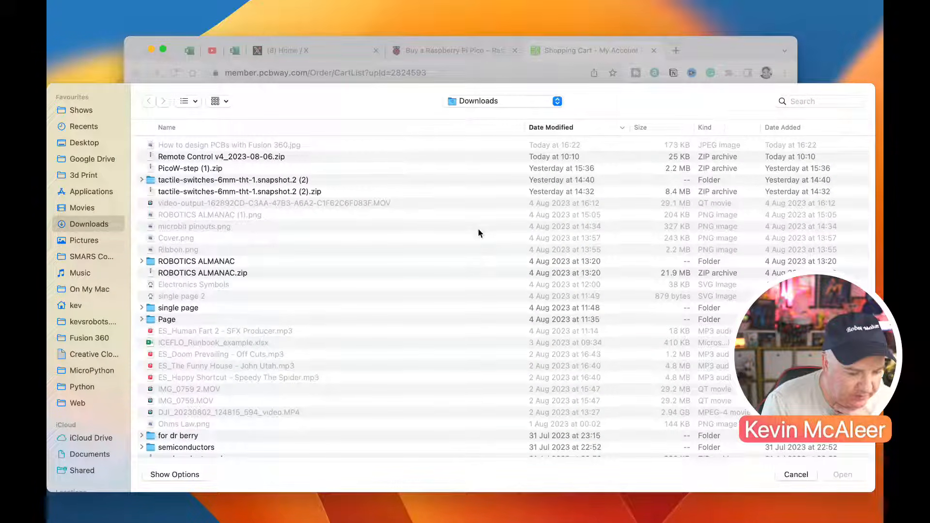
{"action": "left_click", "coordinate": [790, 472]}
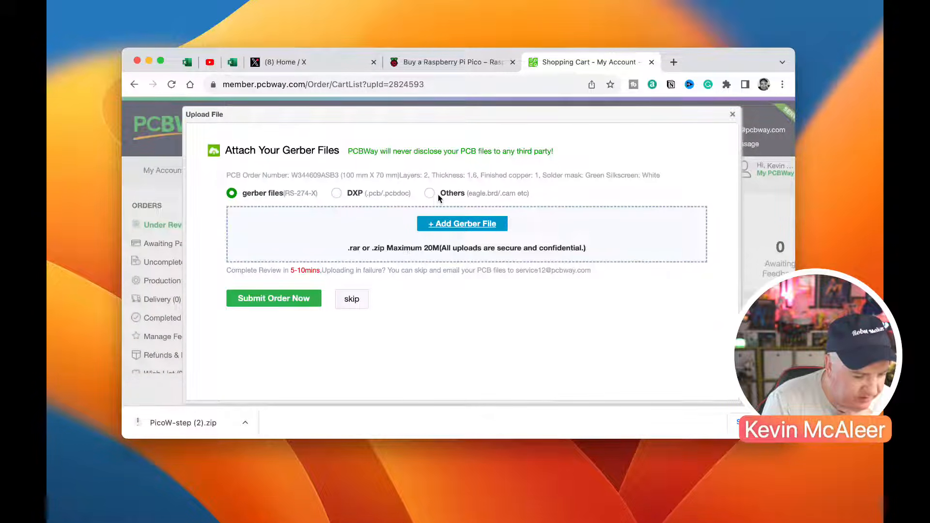
{"action": "left_click", "coordinate": [430, 194]}
{"action": "left_click", "coordinate": [428, 247]}
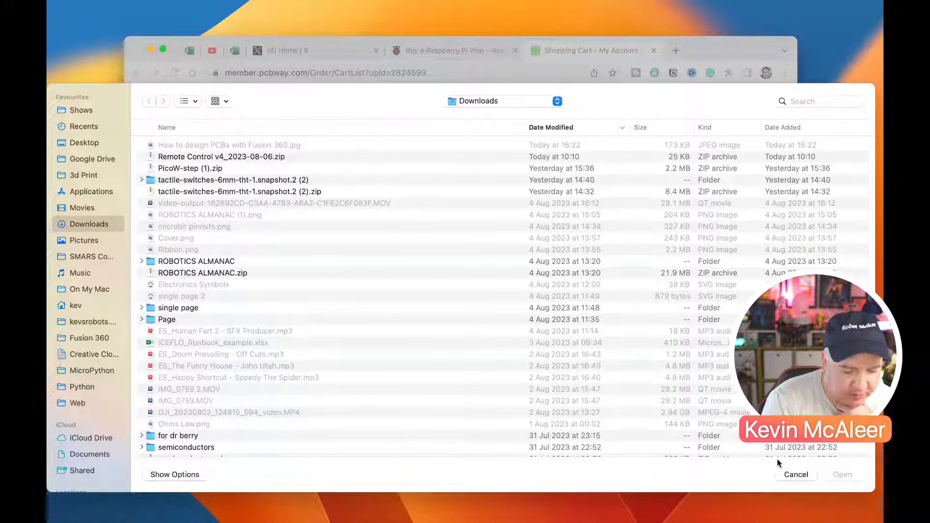
{"action": "left_click", "coordinate": [804, 475]}
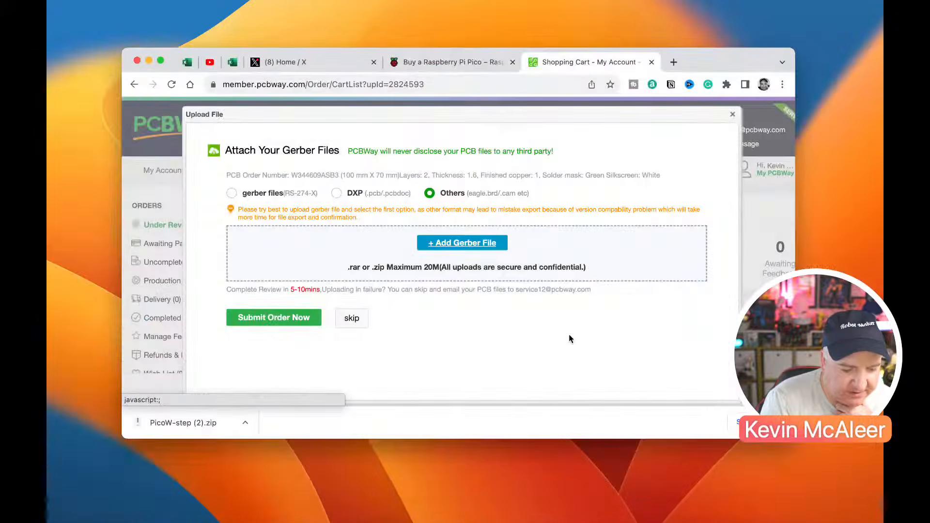
{"action": "left_click", "coordinate": [732, 116]}
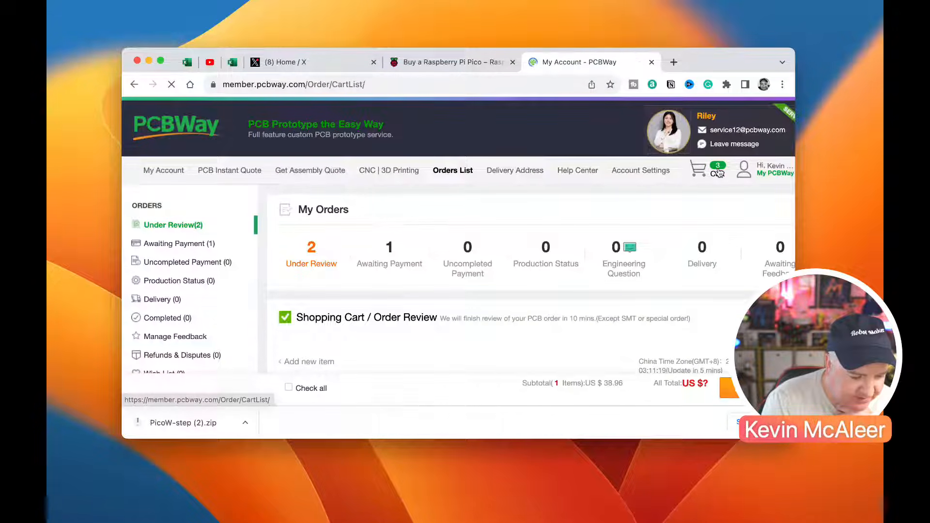
Show the orders under review and open the preview of the yellow Bluetooth Remote v25 board
{"action": "scroll", "coordinate": [664, 256], "scroll_direction": "down", "scroll_amount": 2}
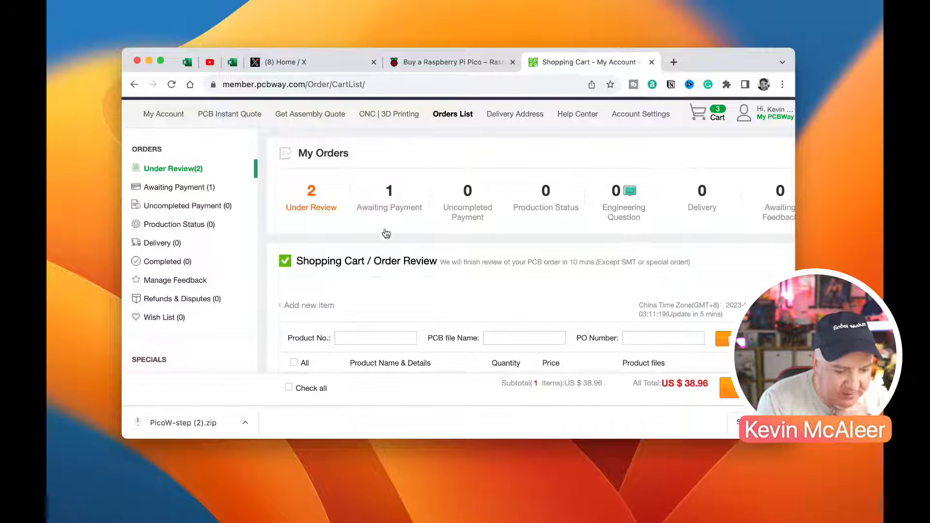
{"action": "scroll", "coordinate": [374, 218], "scroll_direction": "down", "scroll_amount": 2}
{"action": "scroll", "coordinate": [291, 222], "scroll_direction": "up", "scroll_amount": 4}
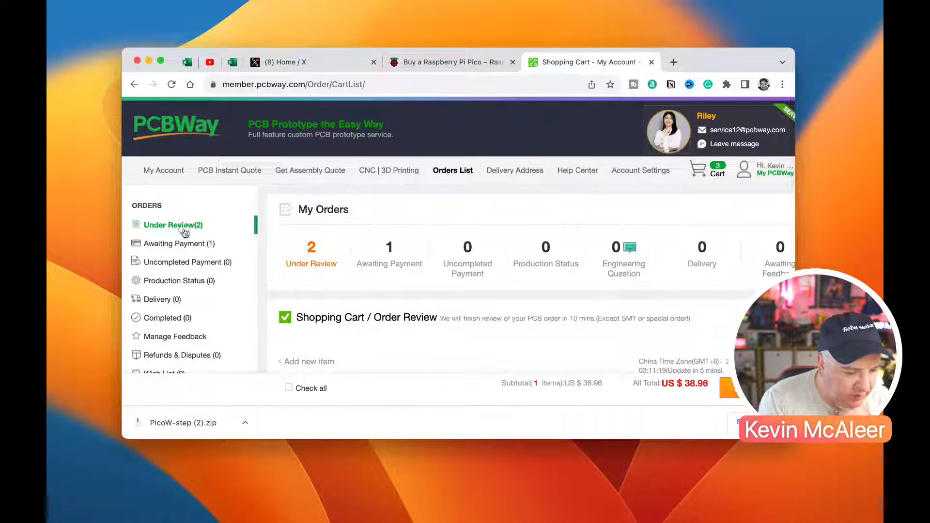
{"action": "left_click", "coordinate": [184, 228]}
{"action": "scroll", "coordinate": [387, 292], "scroll_direction": "down", "scroll_amount": 10}
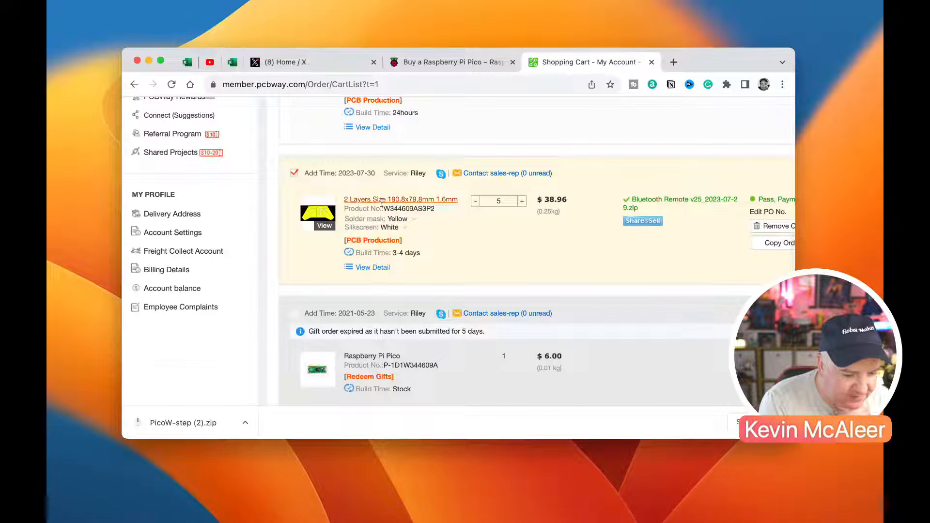
{"action": "left_click", "coordinate": [320, 218]}
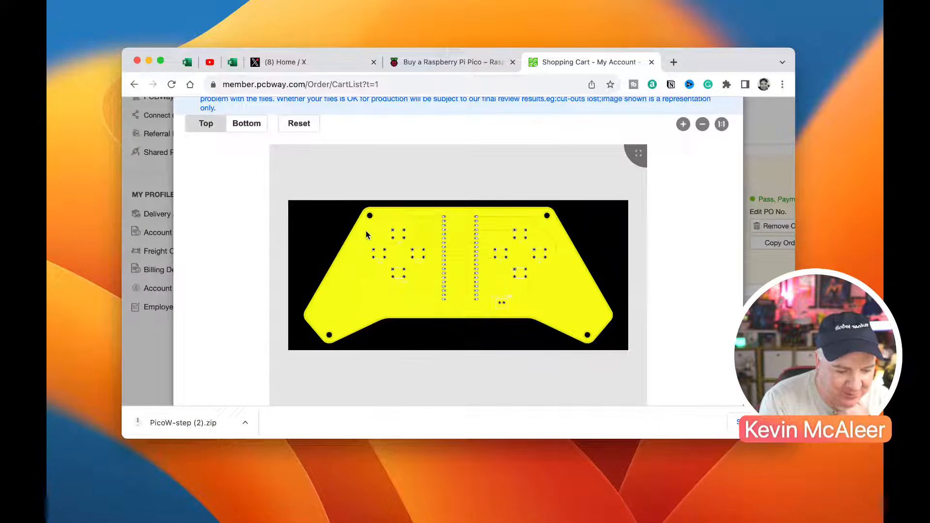
Examine the top and bottom sides of the yellow board preview, including the button pads and silkscreen labels
{"action": "scroll", "coordinate": [356, 303], "scroll_direction": "up", "scroll_amount": 5}
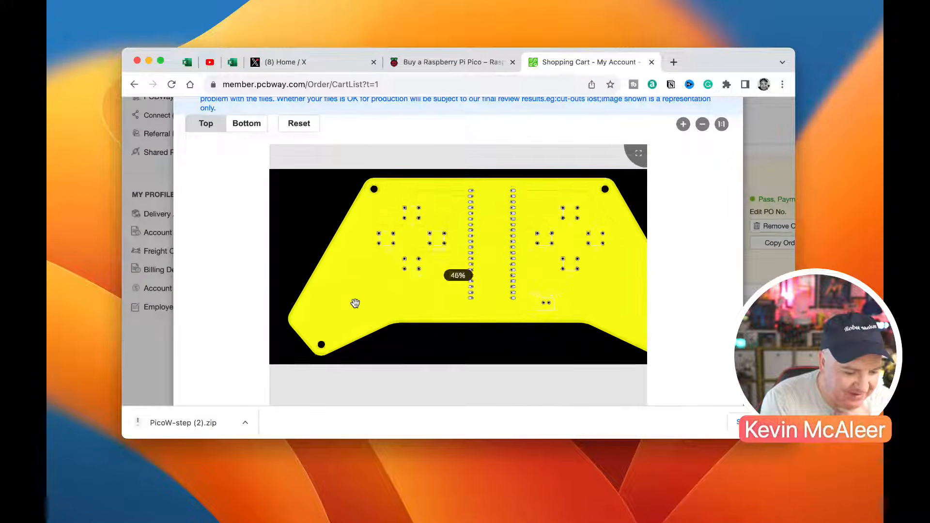
{"action": "scroll", "coordinate": [365, 223], "scroll_direction": "up", "scroll_amount": 3}
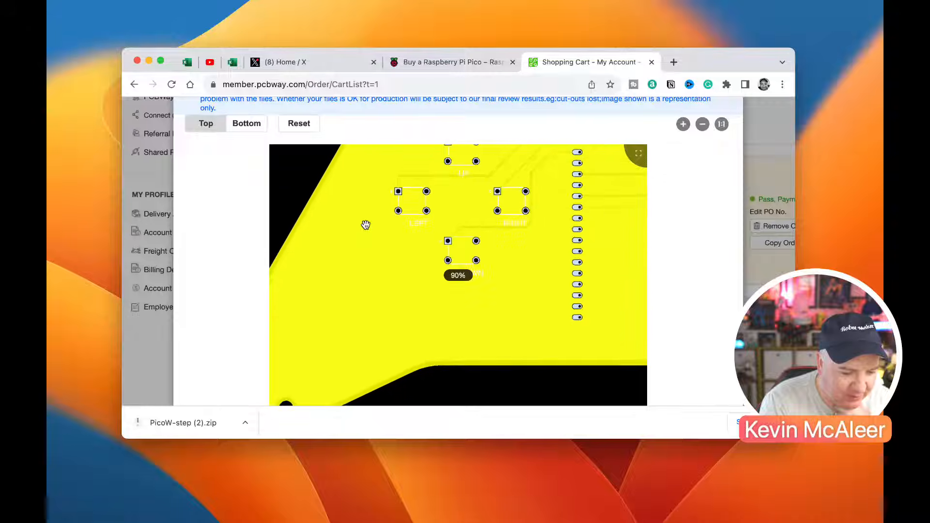
{"action": "scroll", "coordinate": [367, 226], "scroll_direction": "down", "scroll_amount": 5}
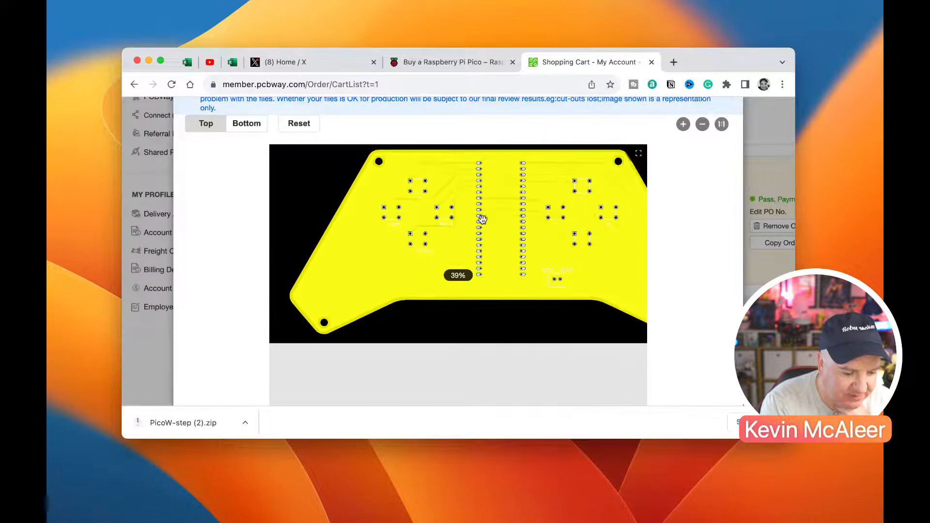
{"action": "scroll", "coordinate": [549, 289], "scroll_direction": "down", "scroll_amount": 1}
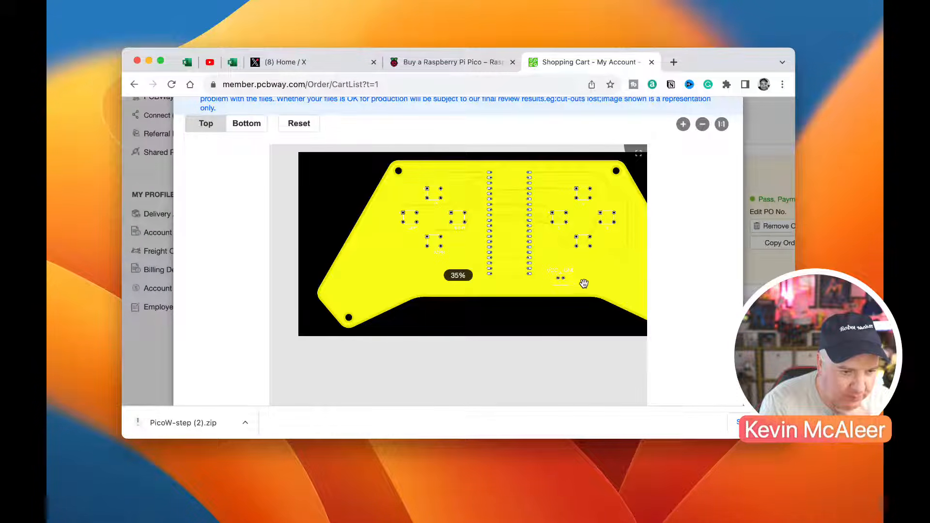
{"action": "scroll", "coordinate": [576, 281], "scroll_direction": "down", "scroll_amount": 2}
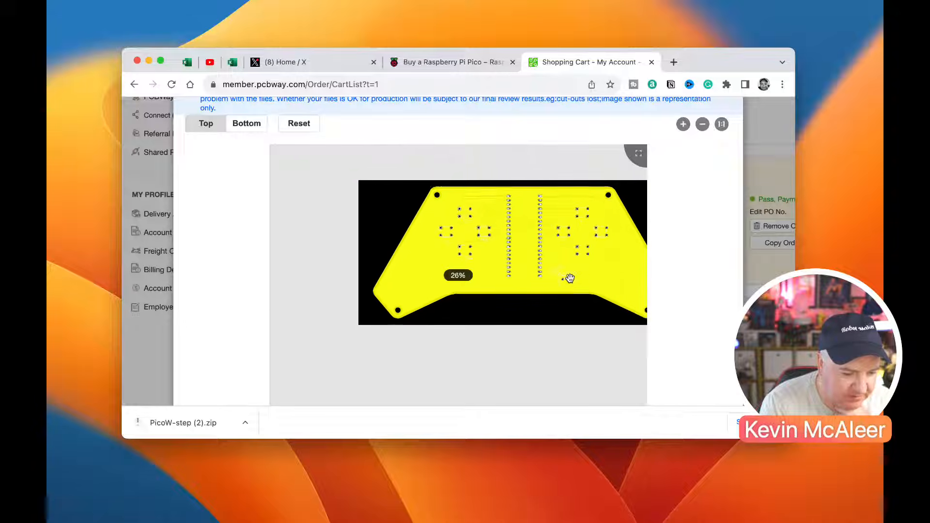
{"action": "left_click", "coordinate": [255, 127]}
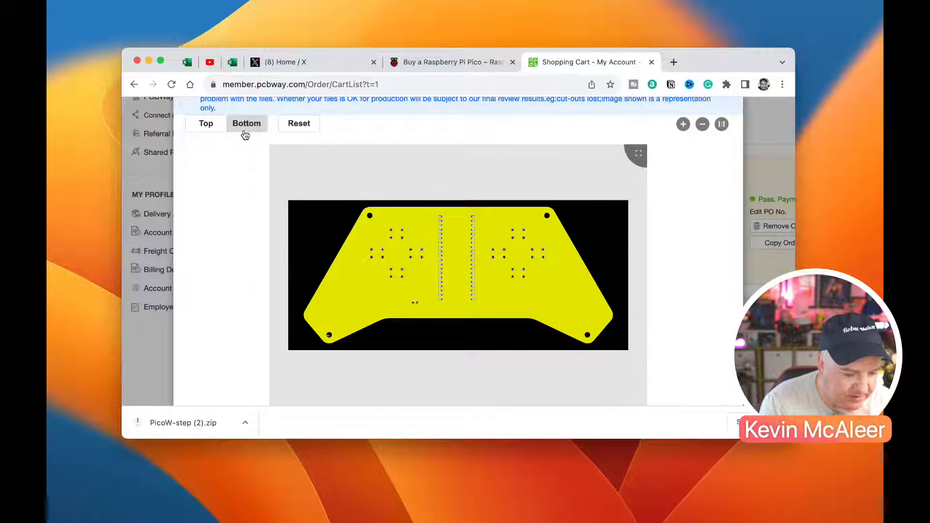
{"action": "left_click", "coordinate": [205, 123]}
{"action": "scroll", "coordinate": [431, 222], "scroll_direction": "down", "scroll_amount": 2}
{"action": "scroll", "coordinate": [431, 222], "scroll_direction": "up", "scroll_amount": 2}
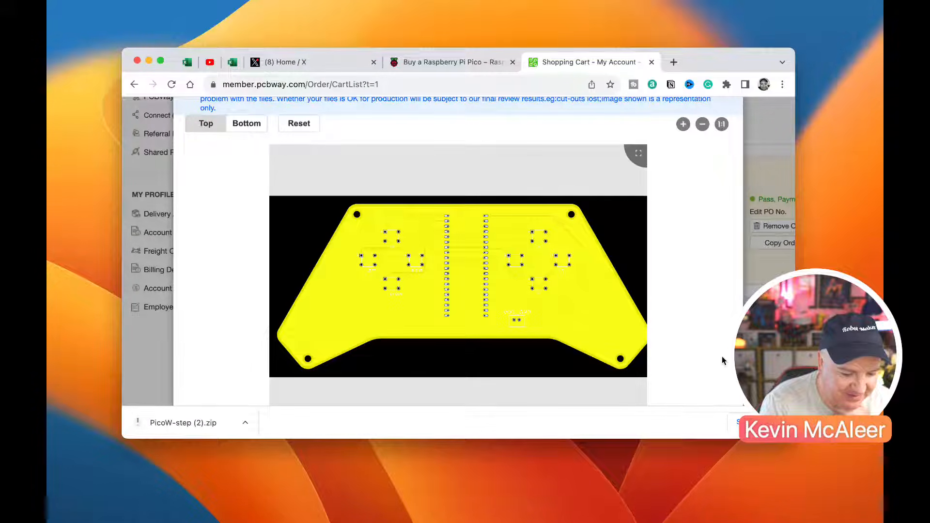
Enlarge the browser window and close the board preview
{"action": "left_click", "coordinate": [782, 422]}
{"action": "left_click_drag", "start_coordinate": [794, 439], "coordinate": [840, 483]}
{"action": "left_click", "coordinate": [754, 115]}
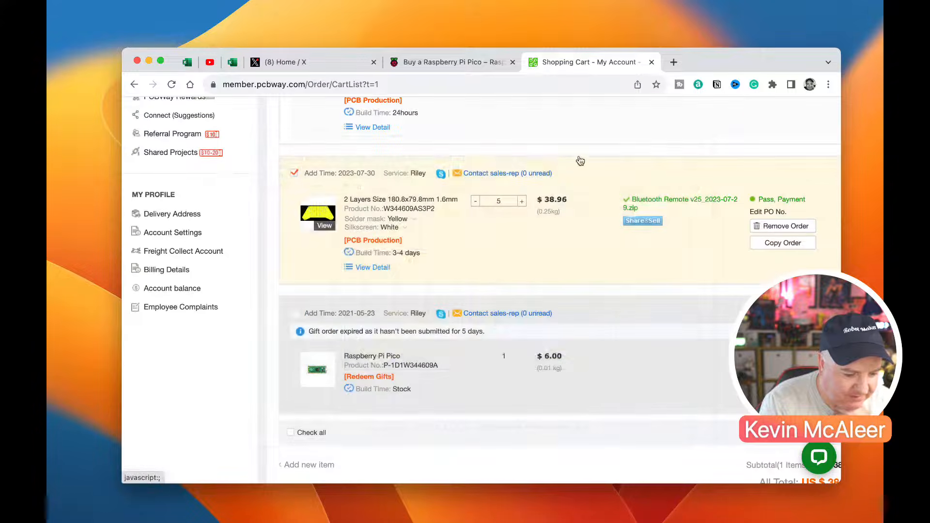
Review the orders listed in the shopping cart, from the new 100x70 mm board to the Raspberry Pi Pico
{"action": "scroll", "coordinate": [428, 231], "scroll_direction": "up", "scroll_amount": 4}
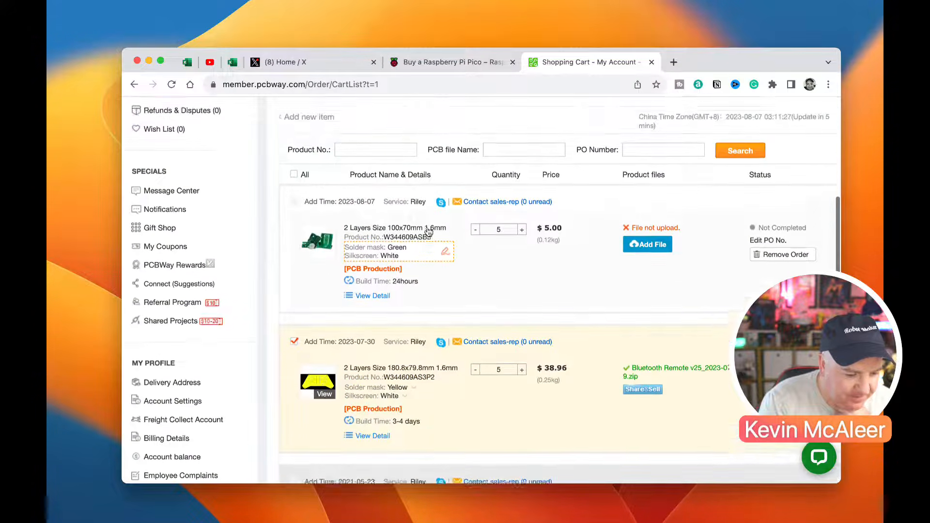
{"action": "scroll", "coordinate": [429, 231], "scroll_direction": "down", "scroll_amount": 6}
{"action": "scroll", "coordinate": [428, 231], "scroll_direction": "down", "scroll_amount": 3}
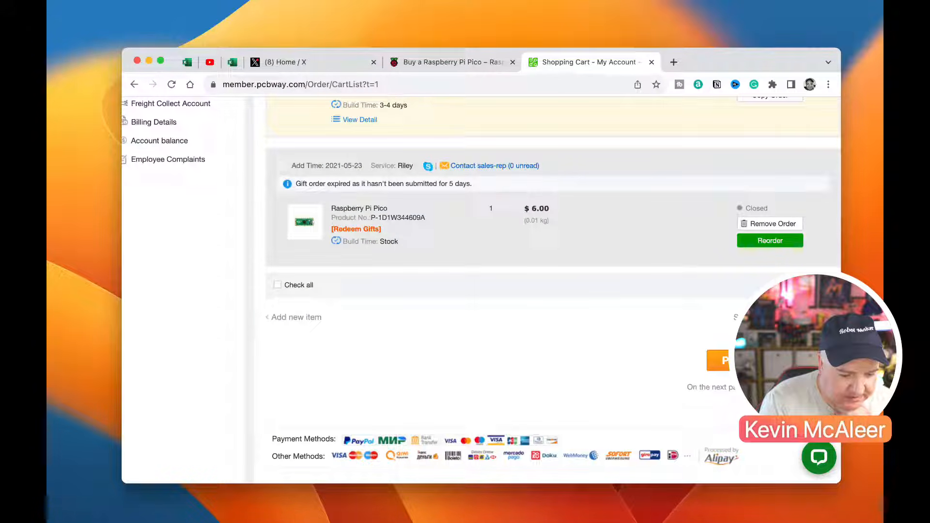
{"action": "scroll", "coordinate": [591, 310], "scroll_direction": "up", "scroll_amount": 10}
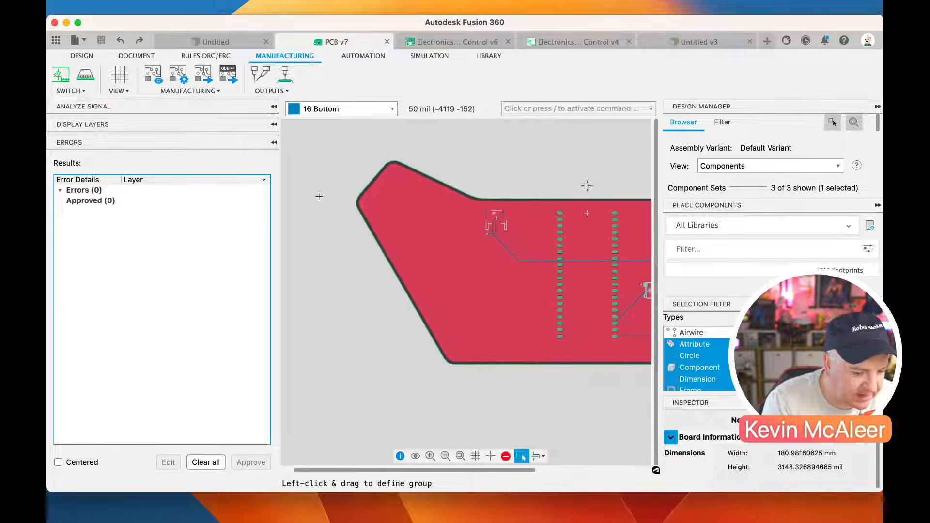
{"action": "scroll", "coordinate": [319, 204], "scroll_direction": "down", "scroll_amount": 4}
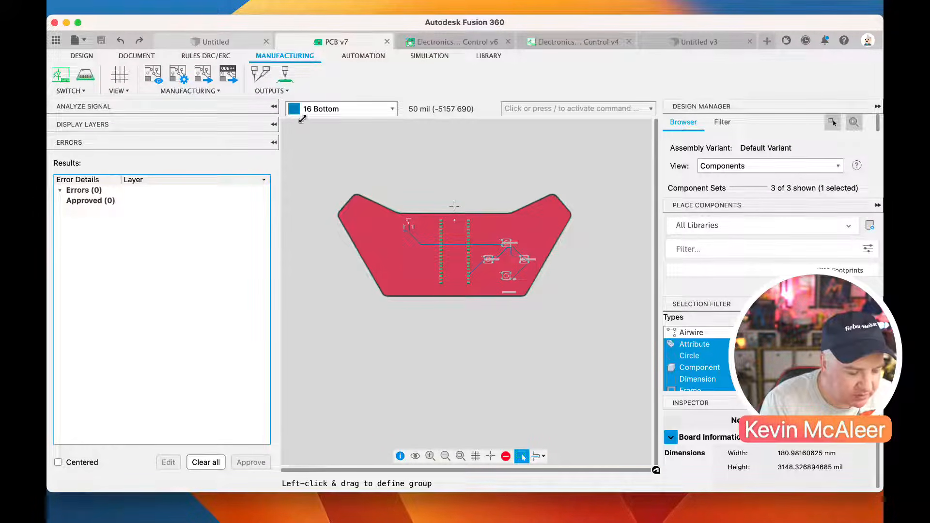
Switch to Fusion 360, open the 3DModel design from the PCB Livestream project and hide the project file list
{"action": "left_click", "coordinate": [216, 42]}
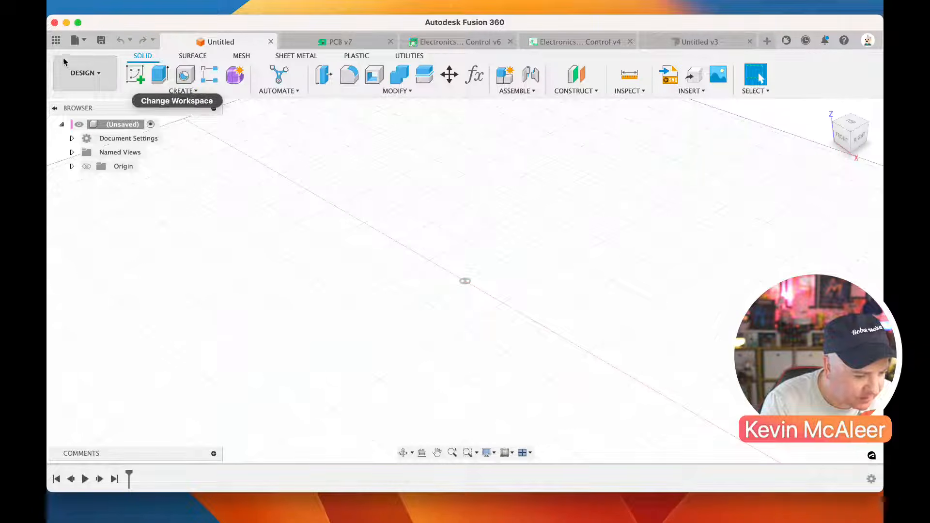
{"action": "left_click", "coordinate": [57, 41]}
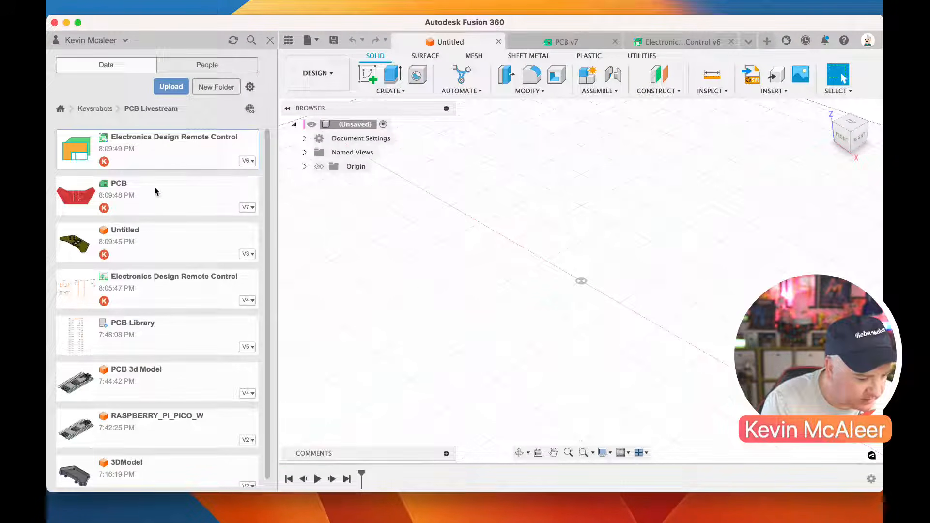
{"action": "scroll", "coordinate": [146, 231], "scroll_direction": "down", "scroll_amount": 1}
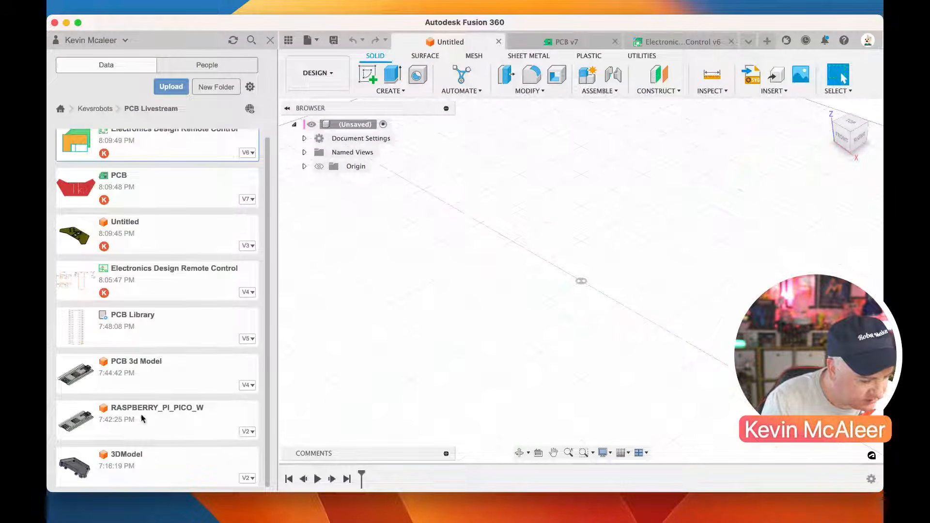
{"action": "double_click", "coordinate": [145, 458]}
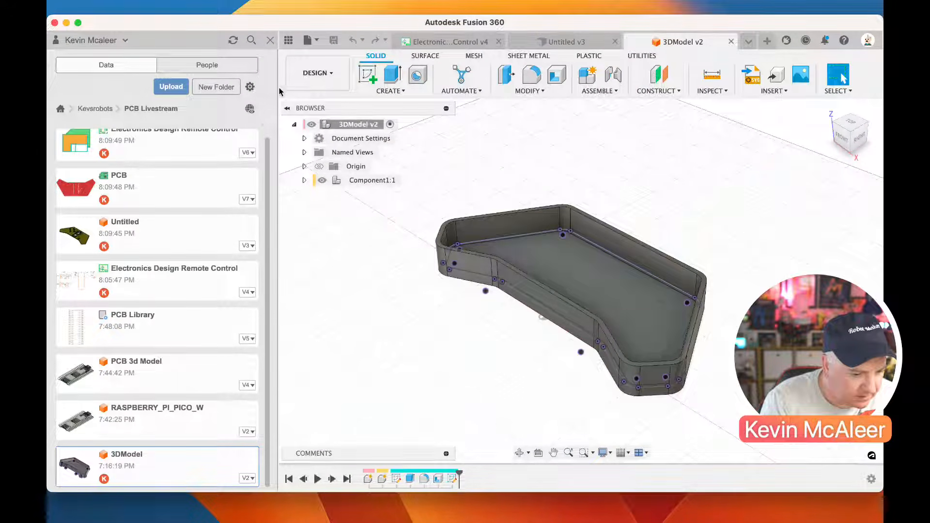
{"action": "left_click", "coordinate": [270, 40]}
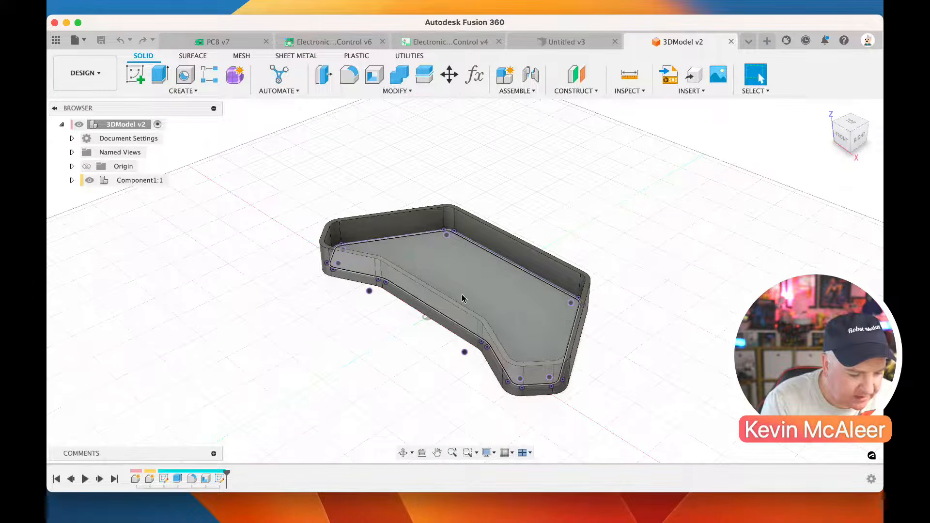
Open Sketch2 of the Case component for editing
{"action": "scroll", "coordinate": [462, 299], "scroll_direction": "up", "scroll_amount": 2}
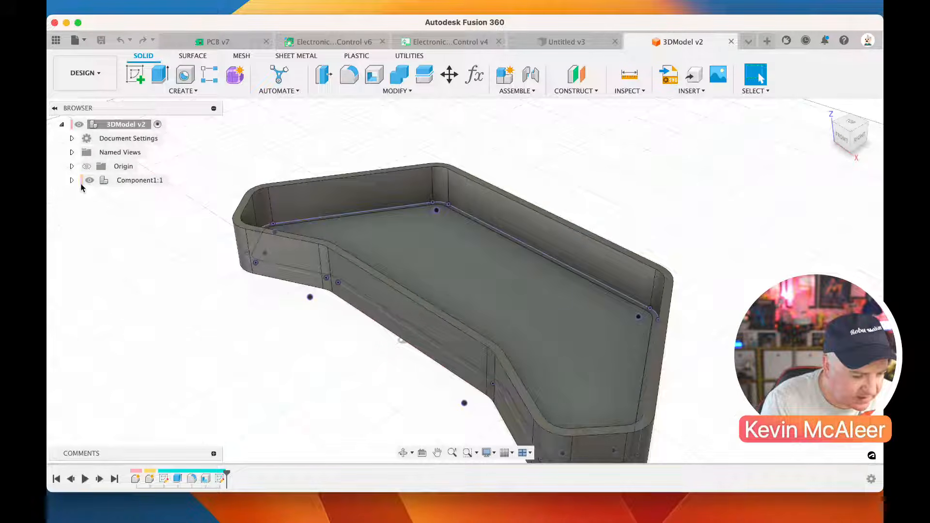
{"action": "left_click", "coordinate": [71, 180]}
{"action": "left_click", "coordinate": [83, 208]}
{"action": "left_click", "coordinate": [93, 250]}
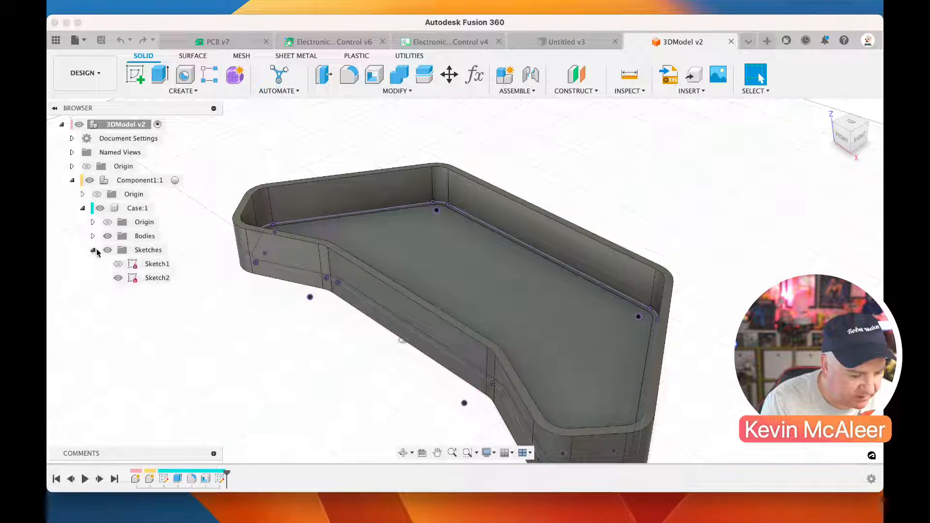
{"action": "left_click", "coordinate": [151, 278]}
{"action": "left_click", "coordinate": [136, 280]}
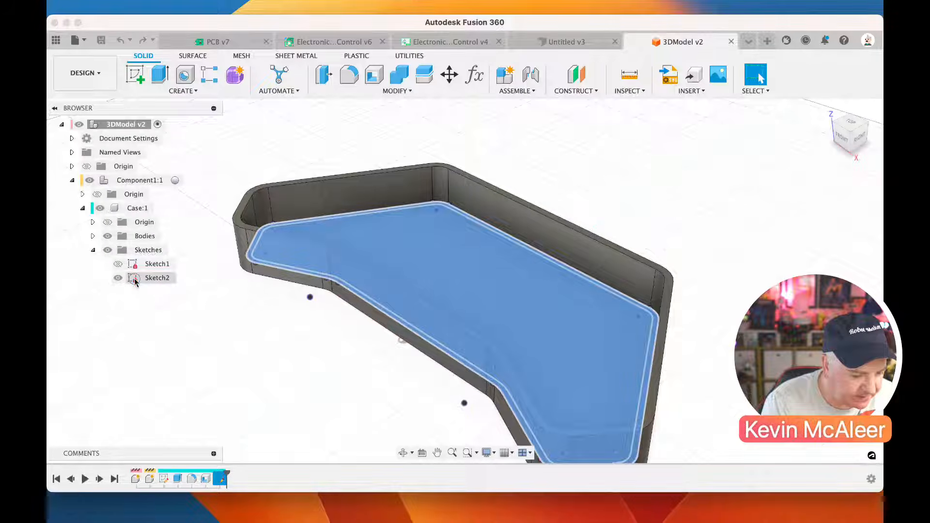
{"action": "left_click", "coordinate": [149, 281]}
{"action": "double_click", "coordinate": [148, 280]}
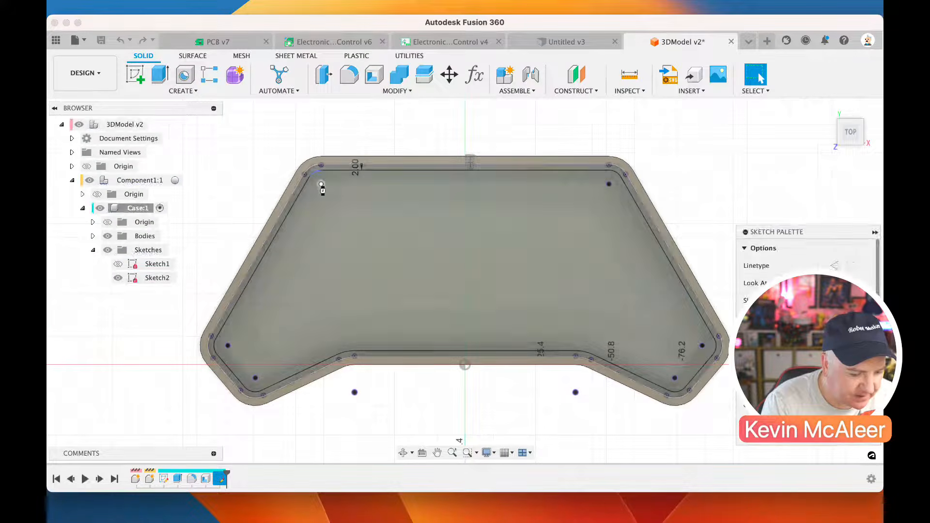
Sketch a circle centred on each of the two upper corner points and the two lowest wing-tip points of the case
{"action": "left_click", "coordinate": [185, 74]}
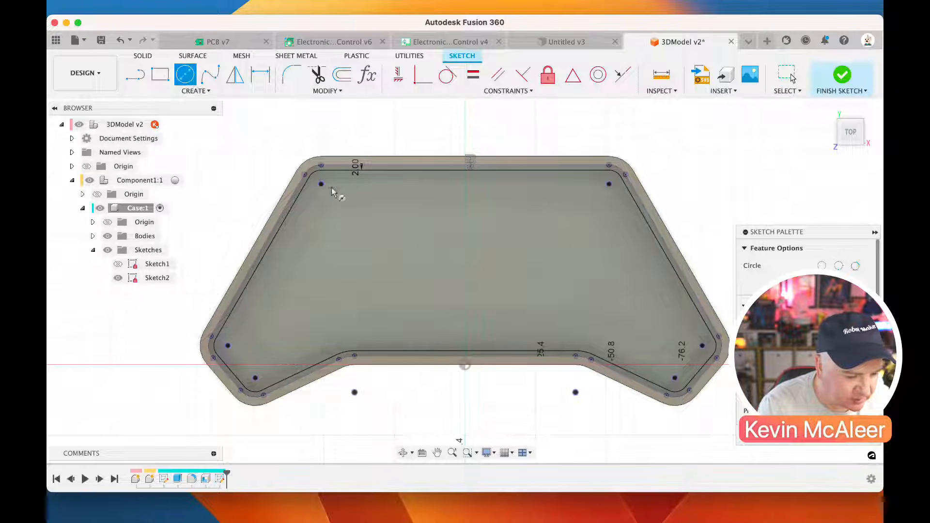
{"action": "left_click", "coordinate": [322, 185]}
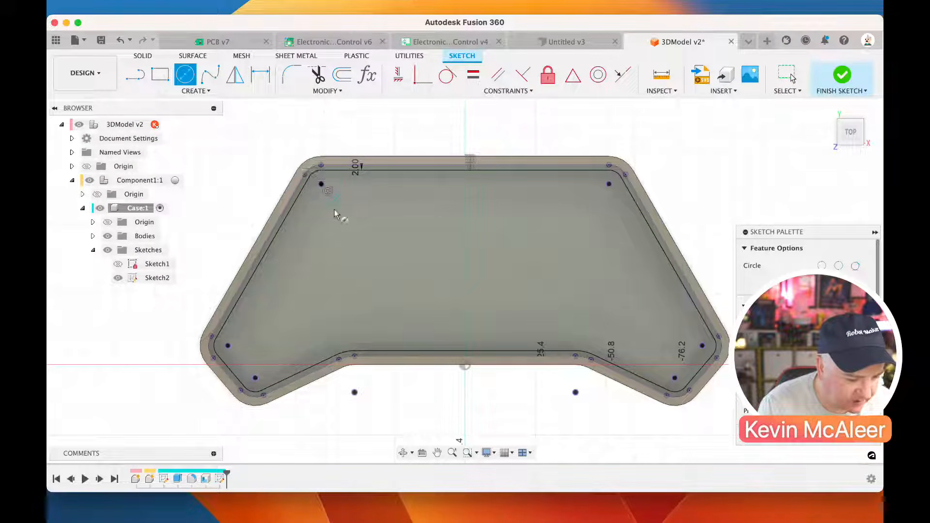
{"action": "left_click", "coordinate": [256, 378]}
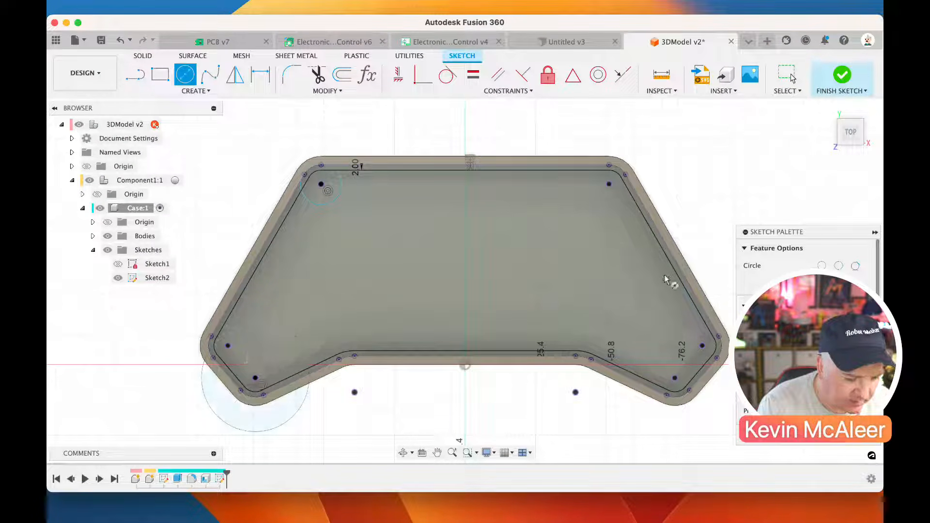
{"action": "left_click", "coordinate": [608, 185]}
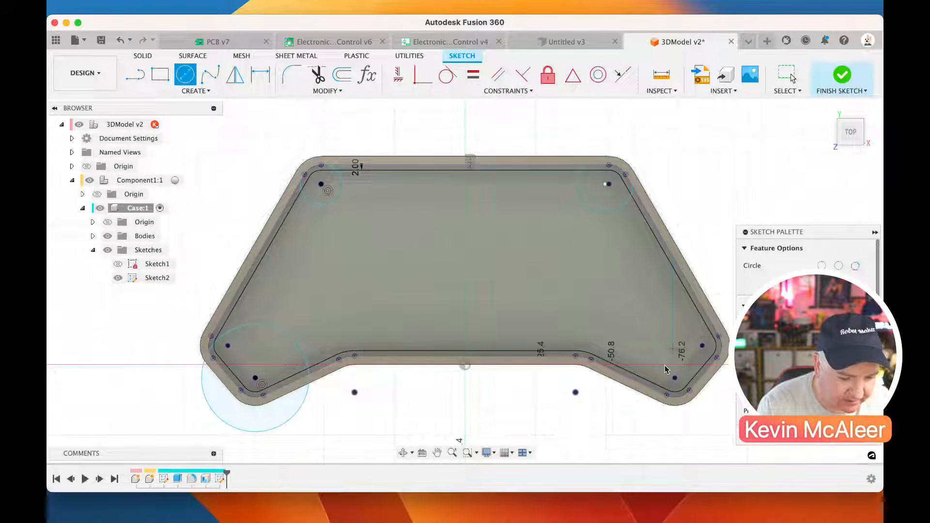
{"action": "left_click", "coordinate": [675, 378]}
{"action": "left_click", "coordinate": [649, 350]}
{"action": "key", "text": "Escape"}
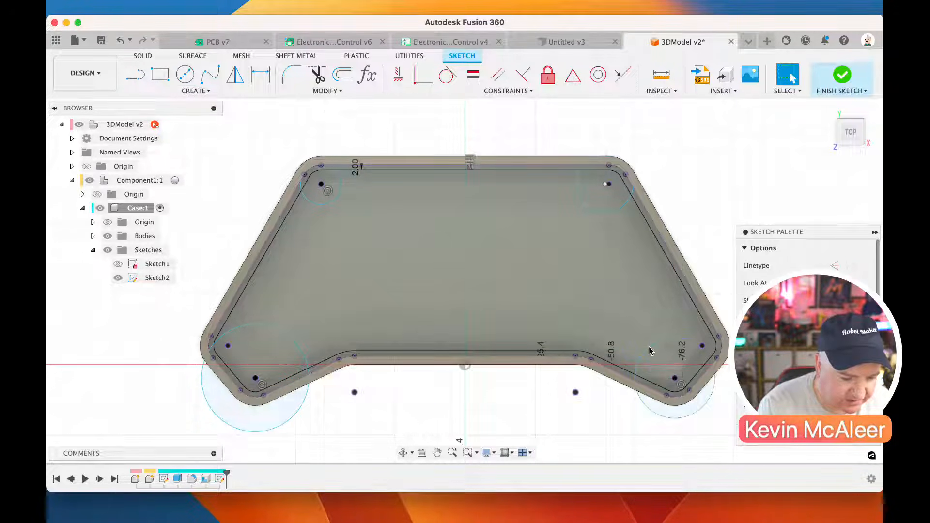
{"action": "left_click", "coordinate": [609, 186]}
{"action": "left_click", "coordinate": [320, 184]}
{"action": "key", "text": "d"}
{"action": "left_click", "coordinate": [341, 198]}
{"action": "left_click", "coordinate": [357, 207]}
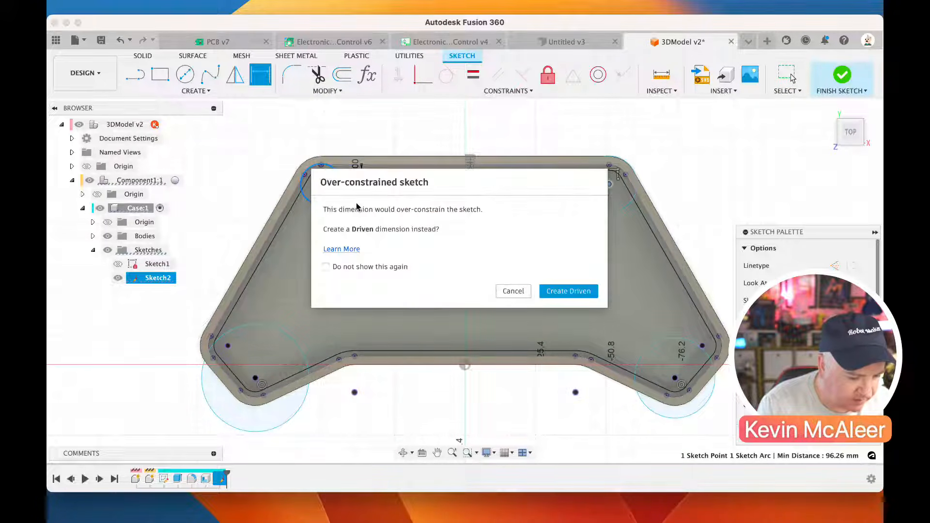
{"action": "left_click", "coordinate": [546, 289]}
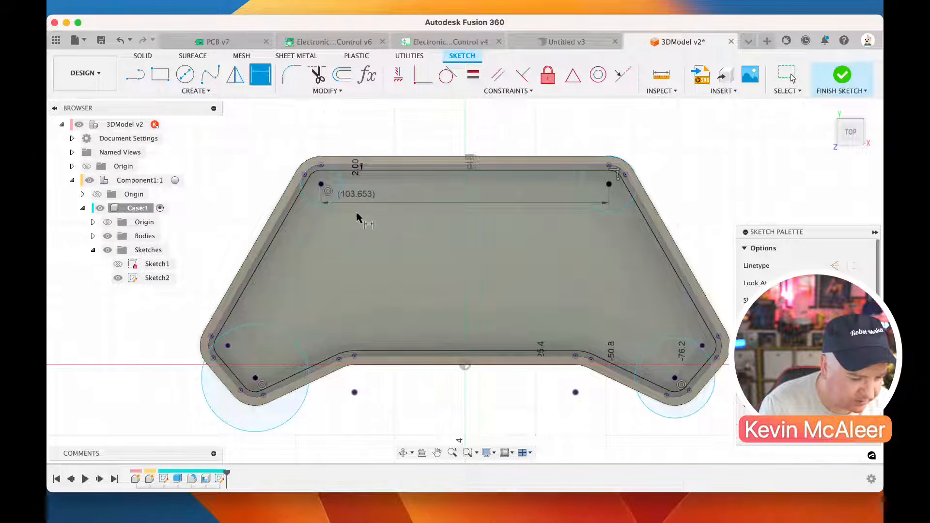
{"action": "key", "text": "Escape"}
{"action": "left_click", "coordinate": [358, 198]}
{"action": "key", "text": "Delete"}
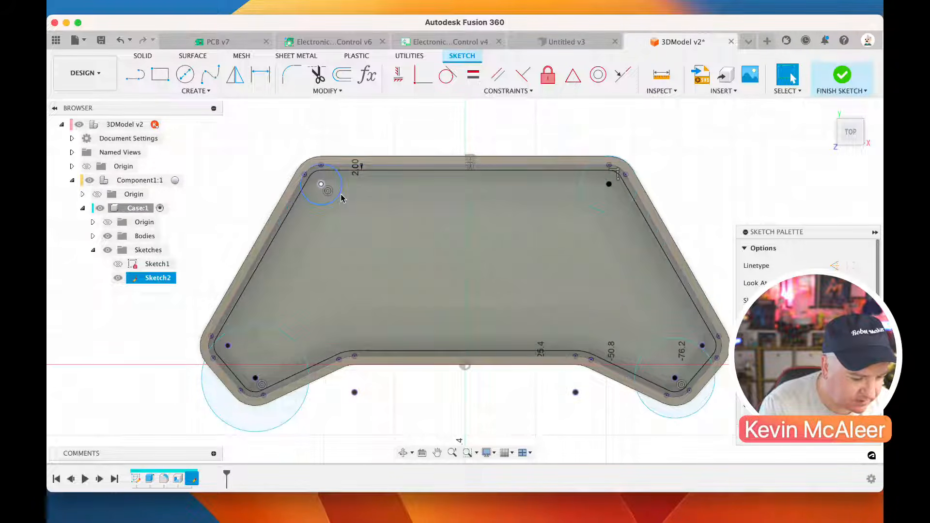
Dimension the circles in the case's upper-left corner and lower-left wing tip to 3 mm diameter
{"action": "key", "text": "d"}
{"action": "left_click", "coordinate": [334, 197]}
{"action": "left_click", "coordinate": [352, 205]}
{"action": "type", "text": "3"}
{"action": "key", "text": "Return"}
{"action": "left_click", "coordinate": [289, 334]}
{"action": "left_click", "coordinate": [293, 333]}
{"action": "type", "text": "3"}
{"action": "key", "text": "Return"}
Dimension the circles in the case's upper-right corner and lower-right wing tip to 3 mm diameter
{"action": "left_click", "coordinate": [601, 214]}
{"action": "left_click", "coordinate": [578, 226]}
{"action": "type", "text": "3"}
{"action": "key", "text": "Return"}
{"action": "left_click", "coordinate": [671, 348]}
{"action": "left_click", "coordinate": [656, 343]}
{"action": "type", "text": "3"}
{"action": "key", "text": "Return"}
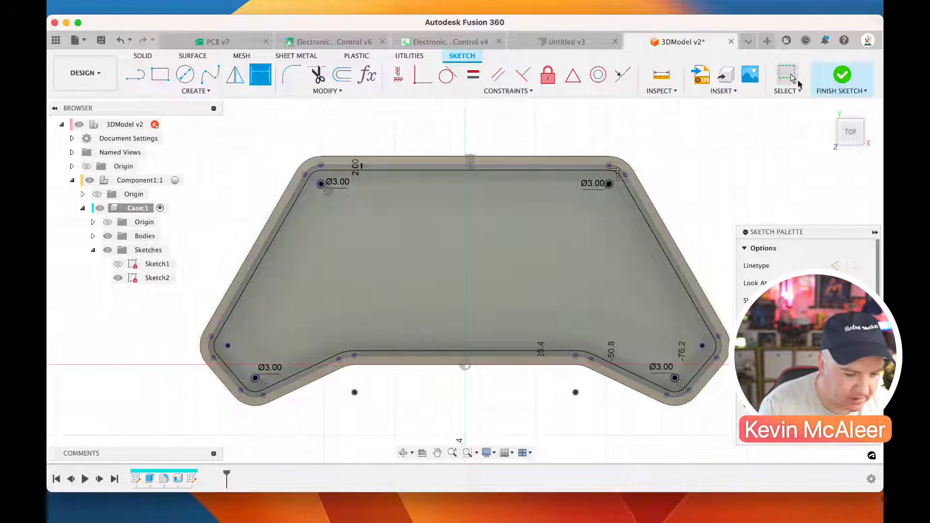
Finish the sketch and save the 3DModel design with the version description User Saved
{"action": "left_click", "coordinate": [842, 75]}
{"action": "left_click", "coordinate": [168, 124]}
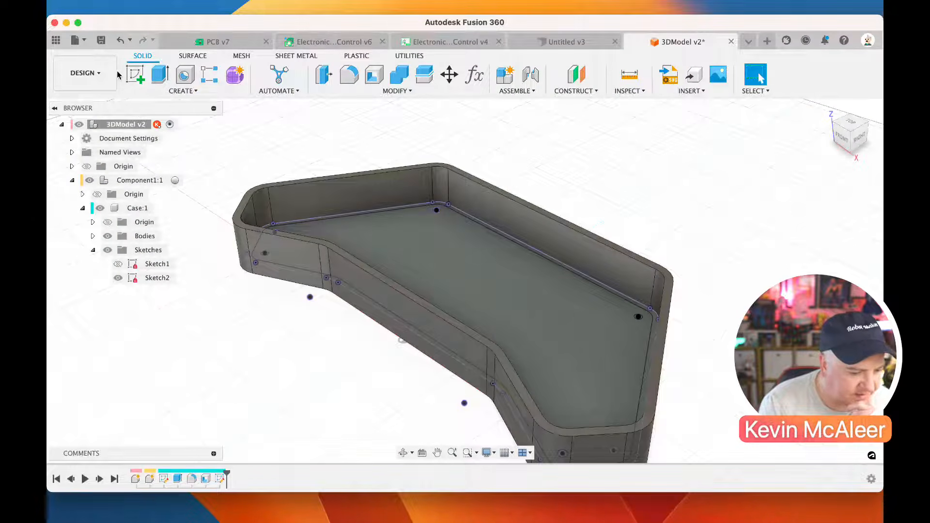
{"action": "left_click", "coordinate": [101, 40]}
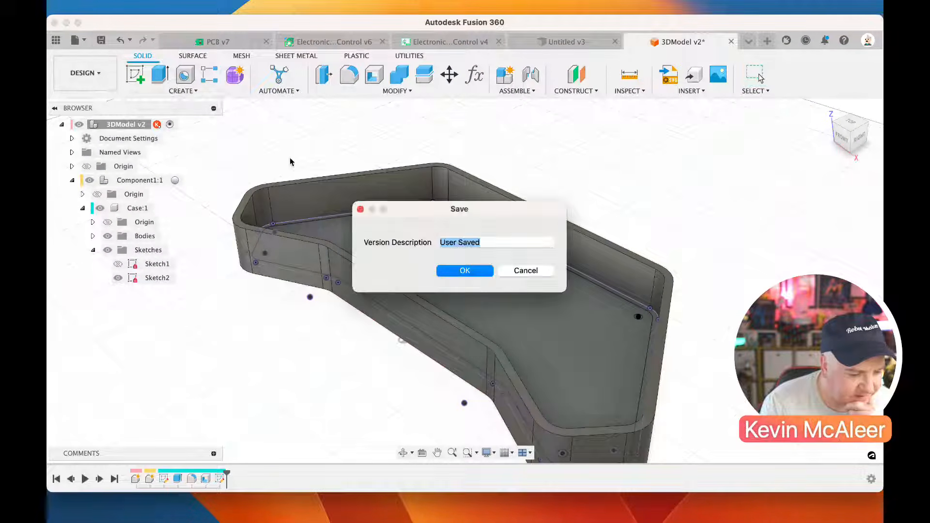
{"action": "left_click", "coordinate": [461, 271]}
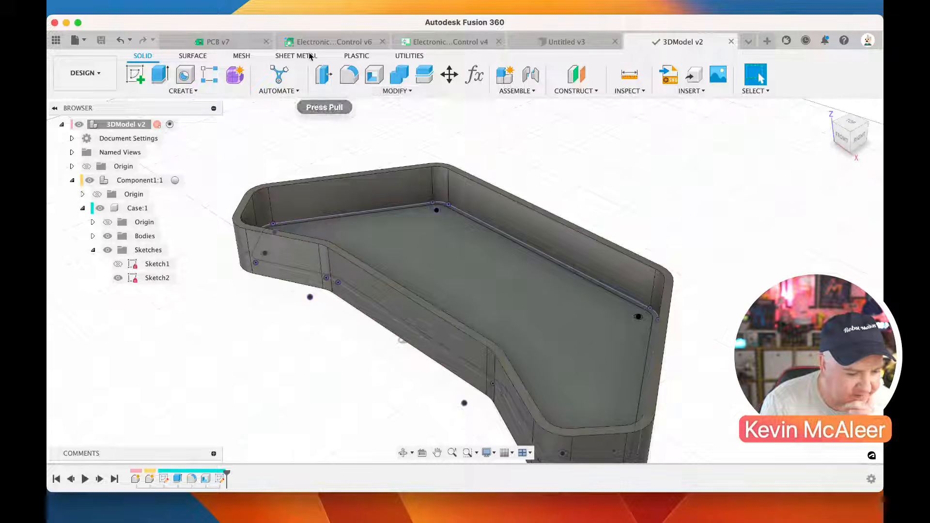
Inspect the PCB v7 board layout from the Electronics Design Remote Control overview, then return to the overview
{"action": "left_click", "coordinate": [301, 45]}
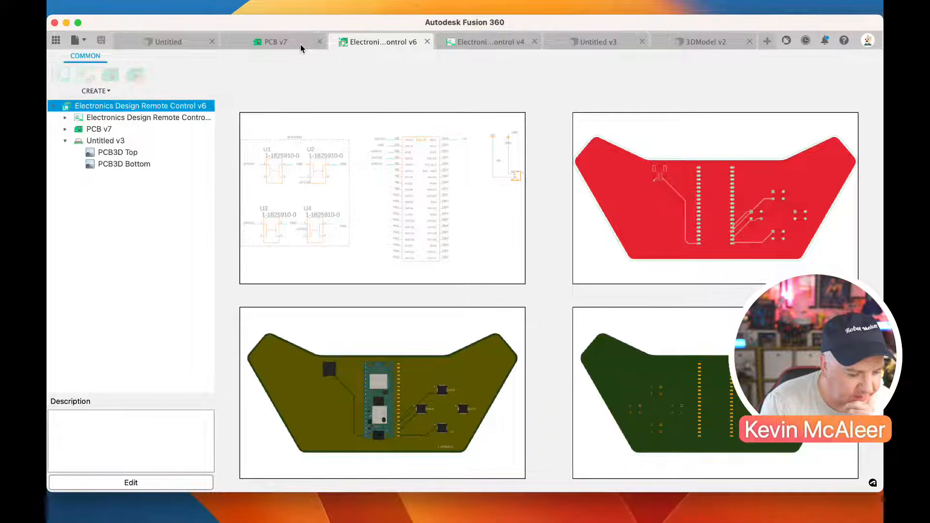
{"action": "double_click", "coordinate": [98, 130]}
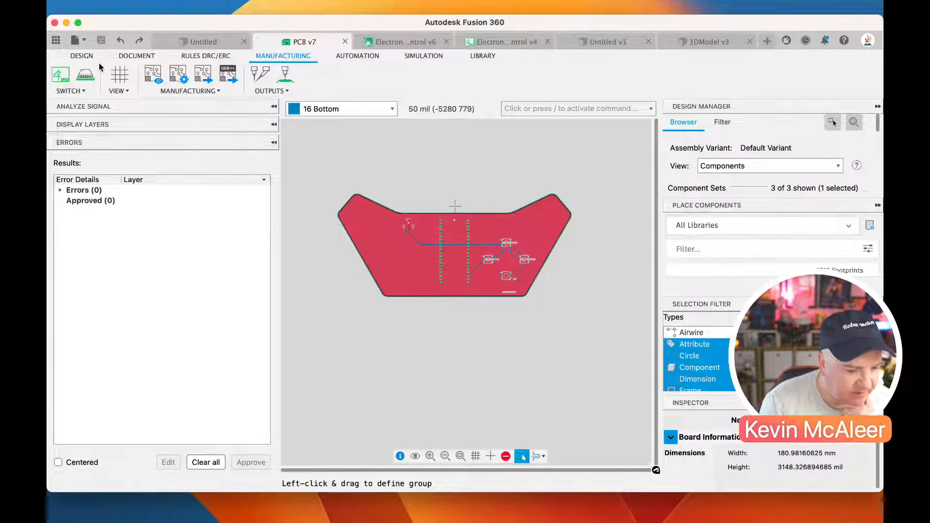
{"action": "left_click", "coordinate": [127, 56]}
{"action": "left_click", "coordinate": [82, 55]}
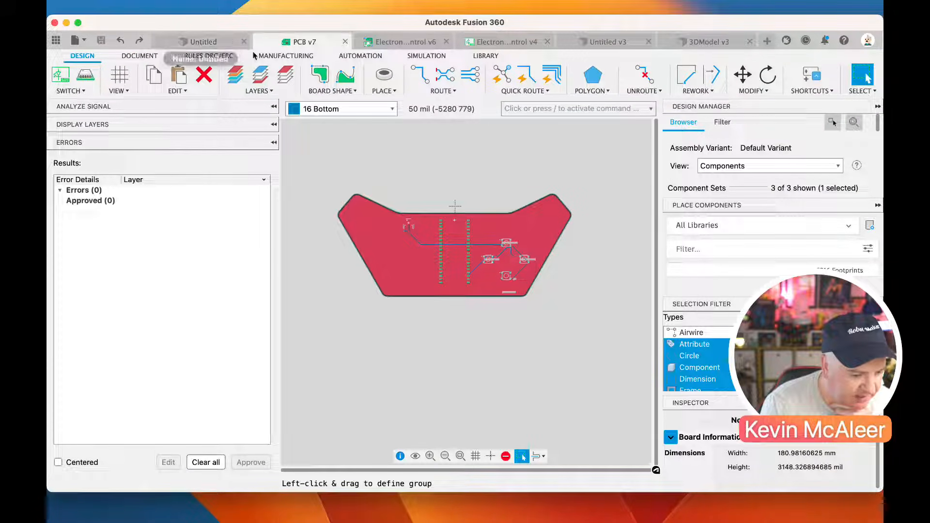
{"action": "left_click", "coordinate": [63, 77]}
{"action": "left_click", "coordinate": [67, 80]}
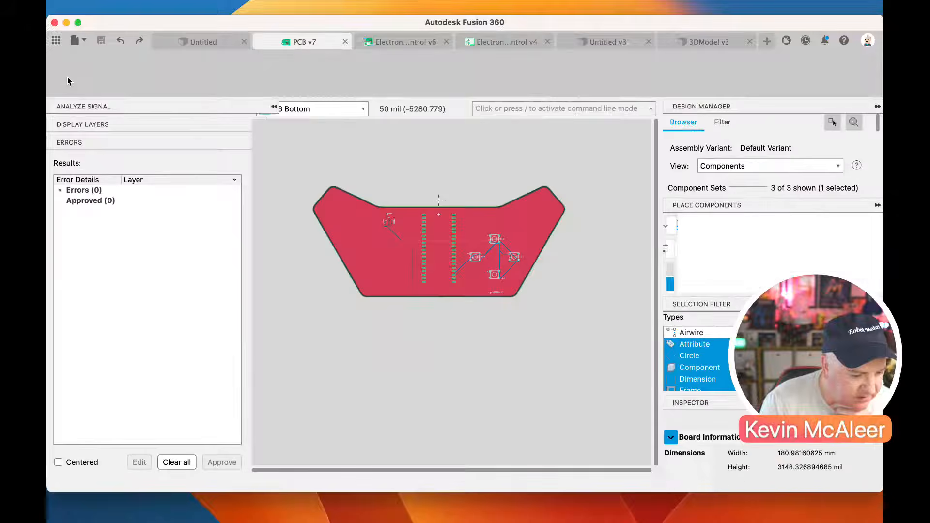
{"action": "left_click", "coordinate": [383, 41]}
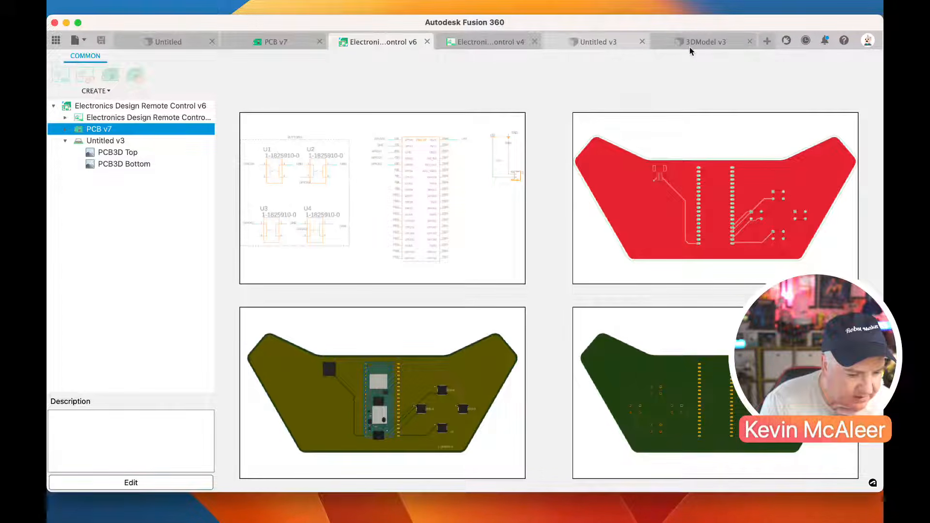
Update the out-of-date references in the 3D PCB document Untitled v3 and show its Outline(Sketch2) sketch
{"action": "left_click", "coordinate": [592, 45]}
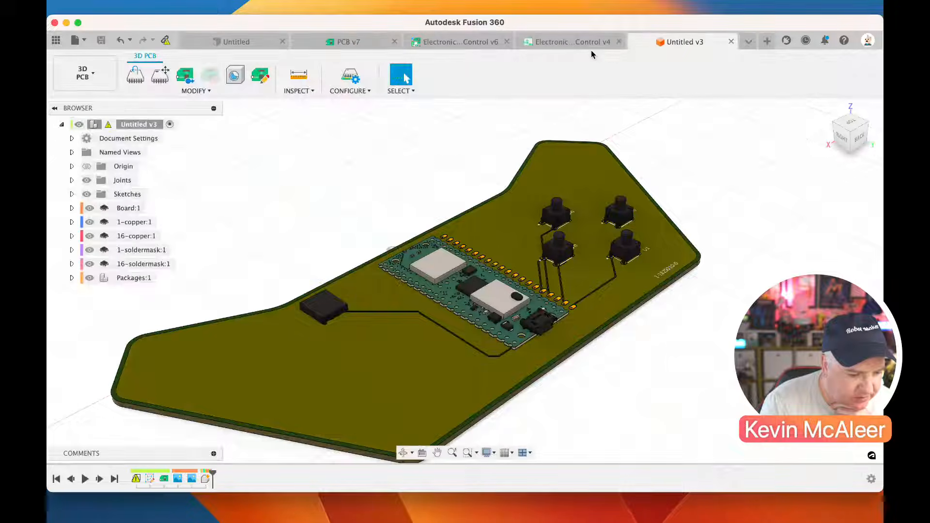
{"action": "left_click", "coordinate": [166, 43]}
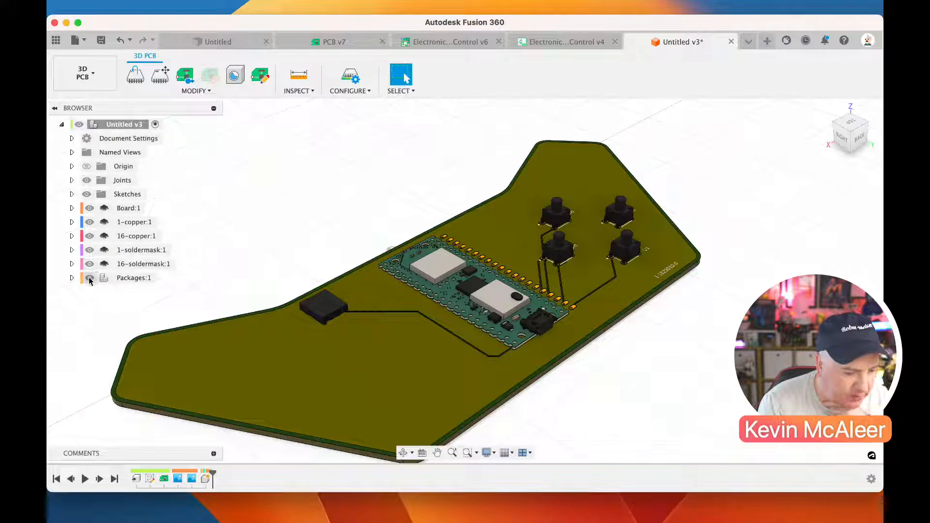
{"action": "left_click", "coordinate": [71, 193]}
{"action": "left_click", "coordinate": [98, 225]}
{"action": "left_click", "coordinate": [98, 223]}
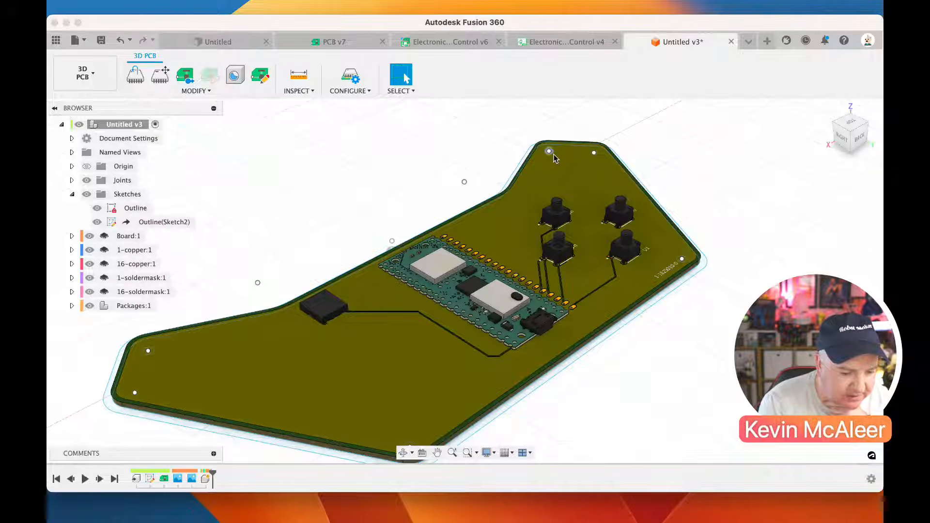
Add a 3 mm PCB hole at the sketch circle in the wing tip on the black component's side of the board
{"action": "scroll", "coordinate": [436, 242], "scroll_direction": "up", "scroll_amount": 3}
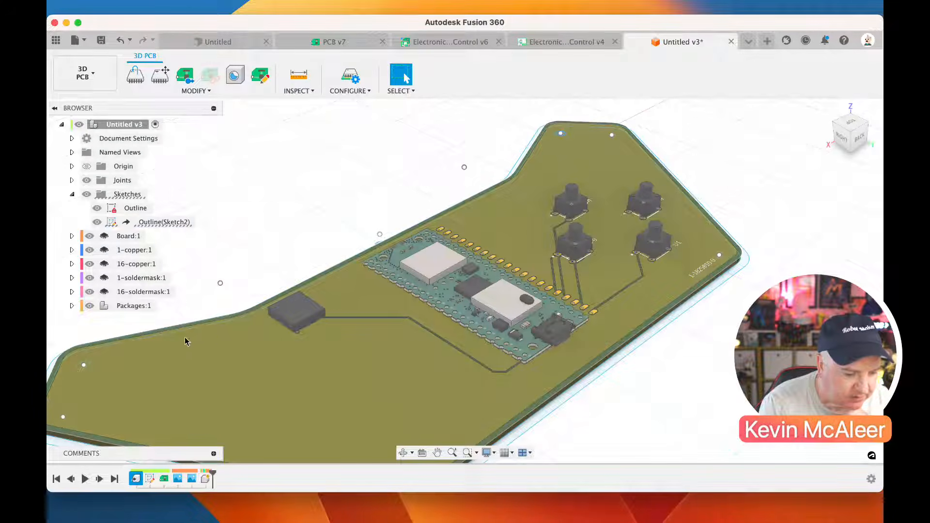
{"action": "left_click", "coordinate": [235, 75]}
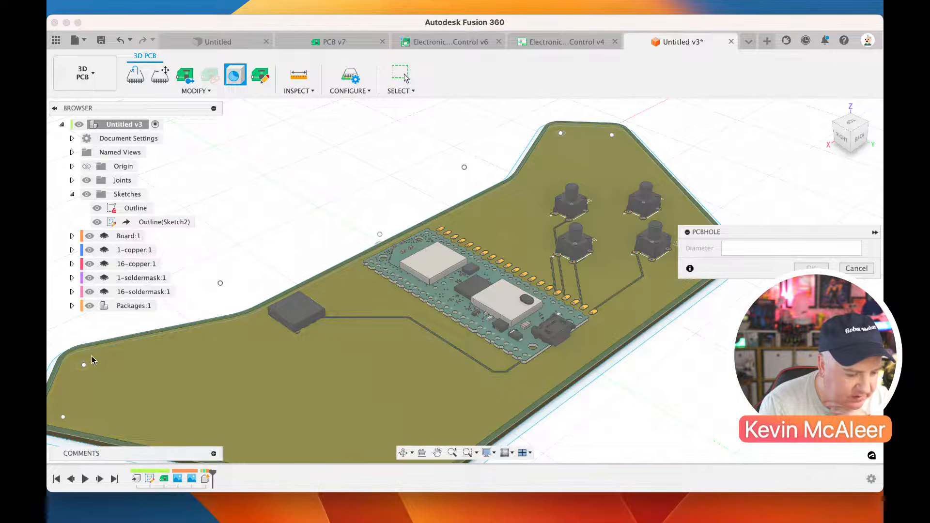
{"action": "left_click", "coordinate": [85, 366]}
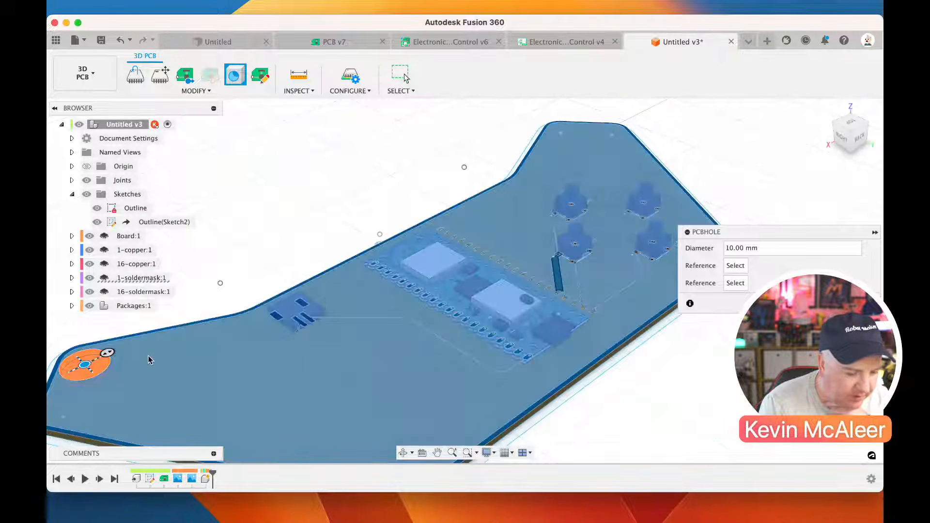
{"action": "double_click", "coordinate": [760, 249]}
{"action": "type", "text": "3"}
{"action": "key", "text": "Return"}
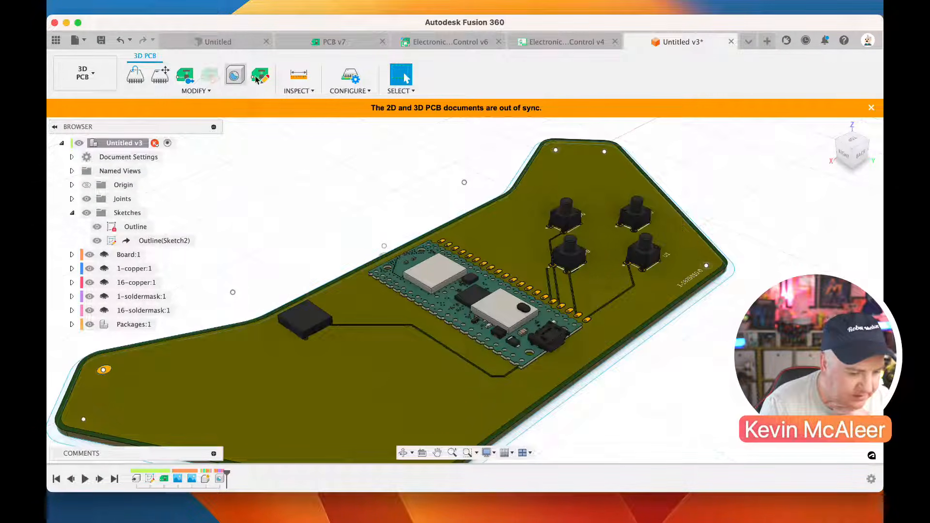
Add 3 mm PCB holes at the sketch circles in the button-side wing tip and the board's nearest front corner
{"action": "left_click", "coordinate": [235, 75]}
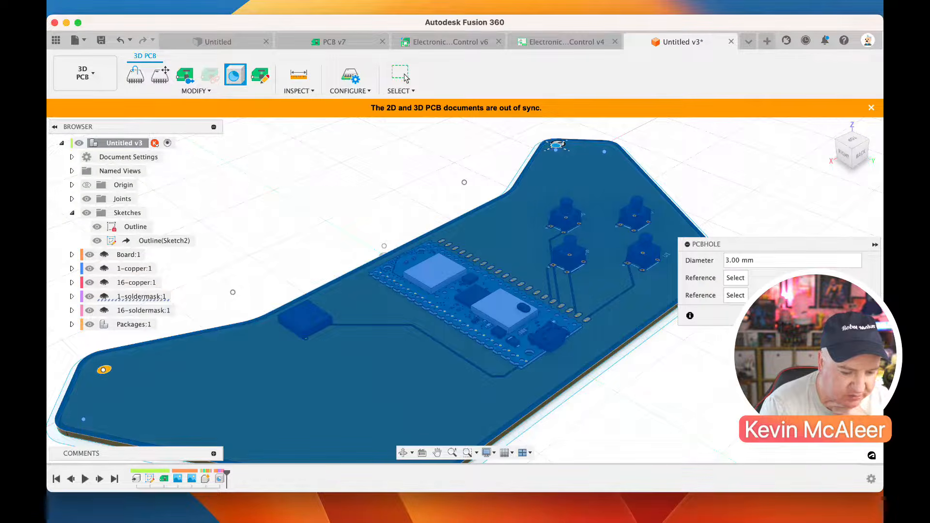
{"action": "left_click", "coordinate": [556, 144]}
{"action": "scroll", "coordinate": [352, 399], "scroll_direction": "down", "scroll_amount": 2}
{"action": "scroll", "coordinate": [352, 400], "scroll_direction": "down", "scroll_amount": 3}
{"action": "left_click", "coordinate": [427, 405]}
{"action": "mouse_move", "coordinate": [429, 406]}
{"action": "left_mouse_down"}
{"action": "mouse_move", "coordinate": [417, 411]}
{"action": "mouse_move", "coordinate": [428, 403]}
{"action": "left_mouse_up"}
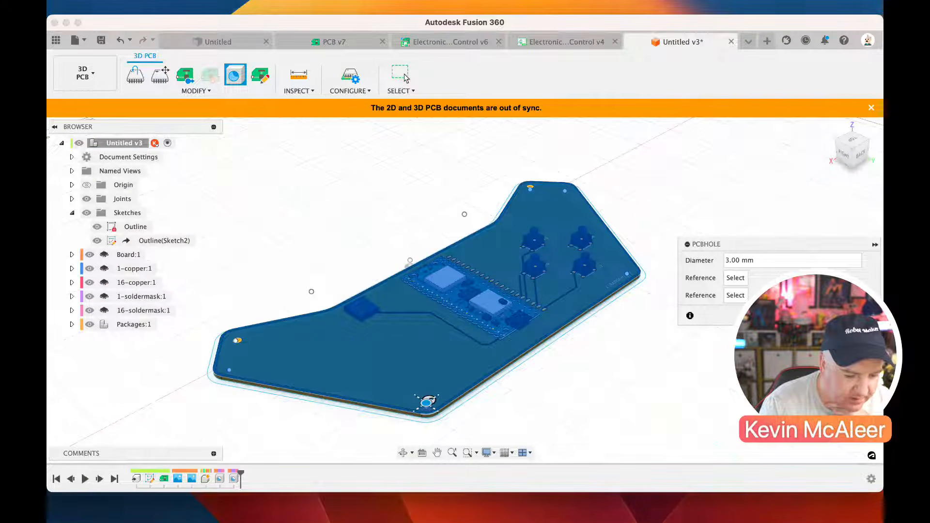
{"action": "key", "text": "Return"}
Add a 2 mm PCB hole in the corner beside the silkscreen text and save the document as User Saved
{"action": "left_click", "coordinate": [235, 78]}
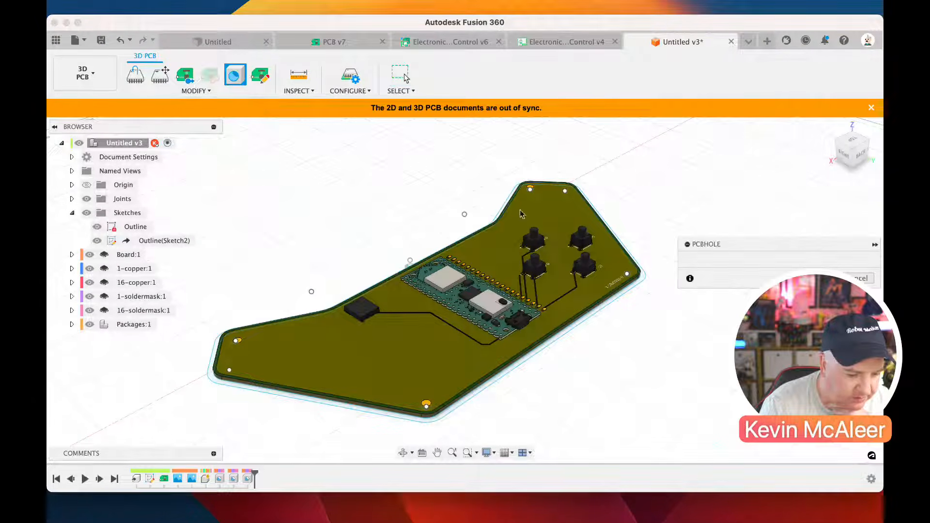
{"action": "left_click", "coordinate": [612, 260]}
{"action": "left_click_drag", "start_coordinate": [613, 260], "coordinate": [631, 276]}
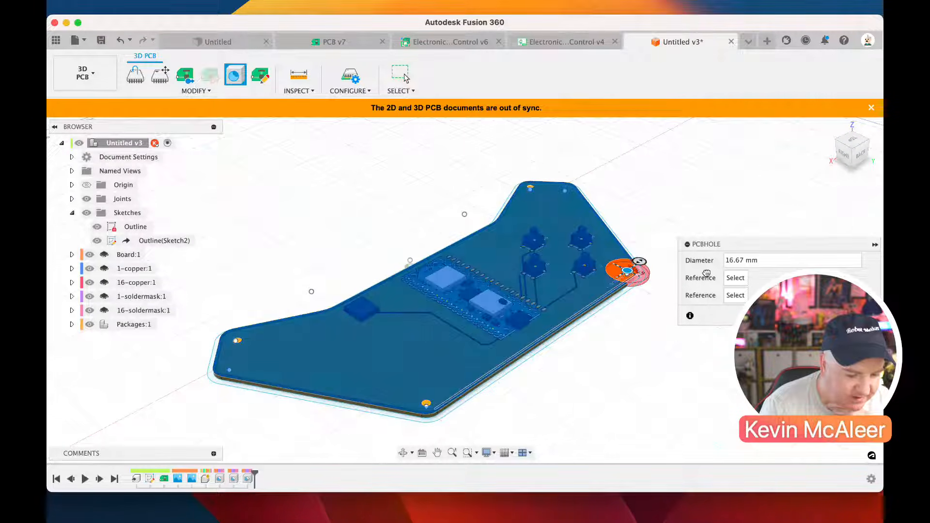
{"action": "left_click_drag", "start_coordinate": [777, 268], "coordinate": [697, 269]}
{"action": "type", "text": "2"}
{"action": "key", "text": "Return"}
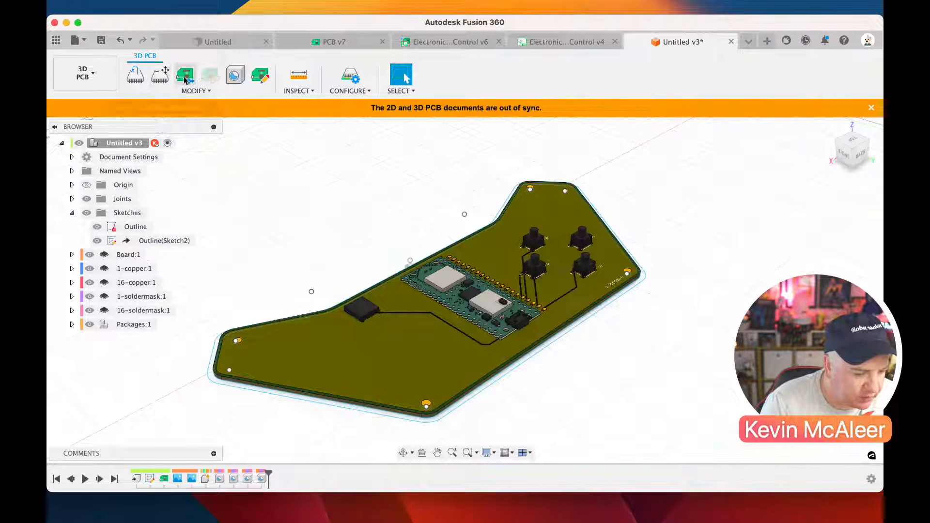
{"action": "key", "text": "super+s"}
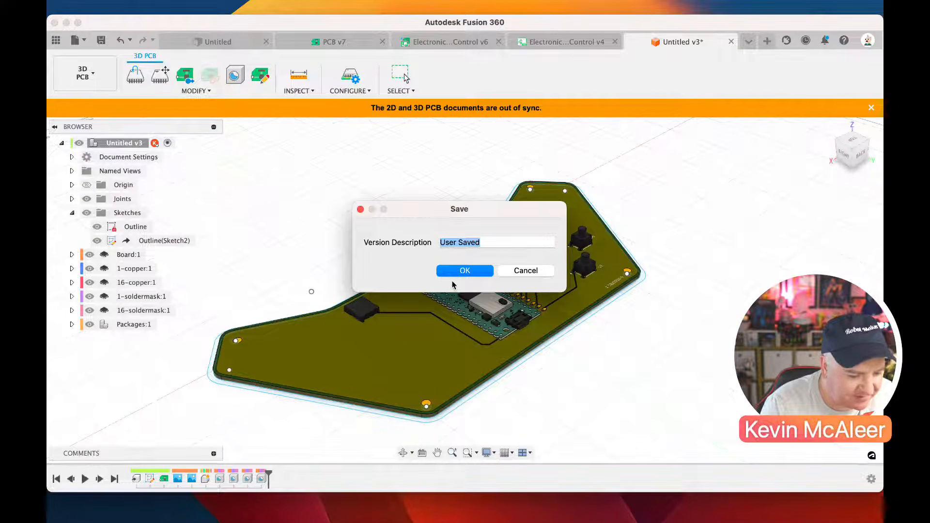
{"action": "key", "text": "Return"}
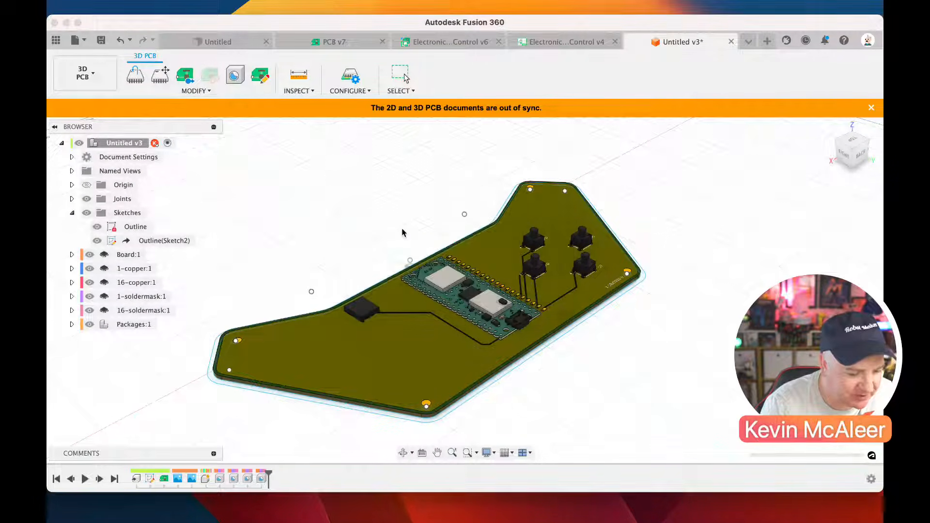
Push the 3D PCB's new mounting holes to the 2D PCB and save the board with the version description User Saved
{"action": "left_click", "coordinate": [185, 79]}
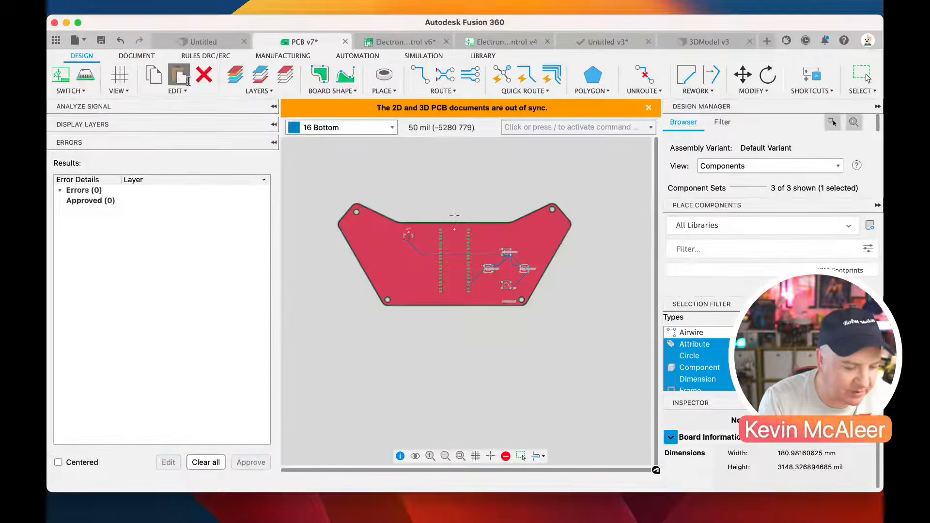
{"action": "left_click", "coordinate": [188, 80]}
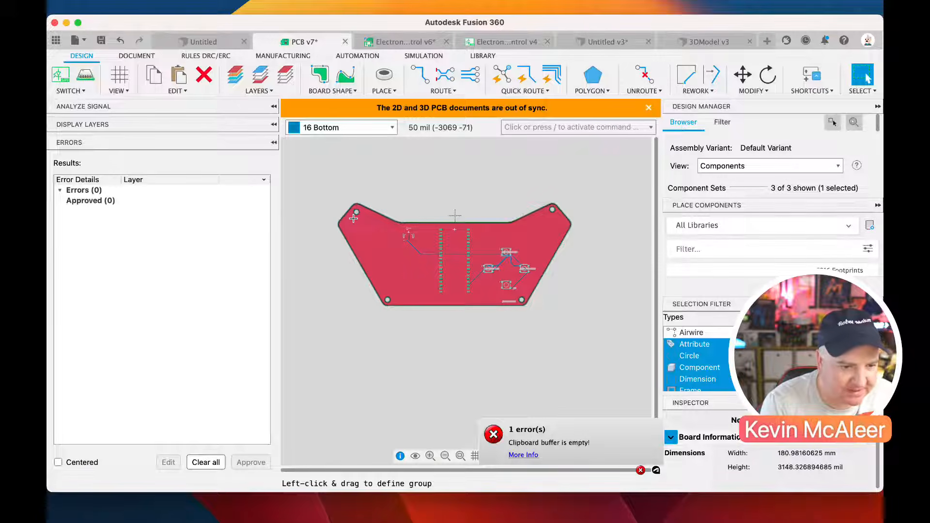
{"action": "scroll", "coordinate": [359, 211], "scroll_direction": "up", "scroll_amount": 3}
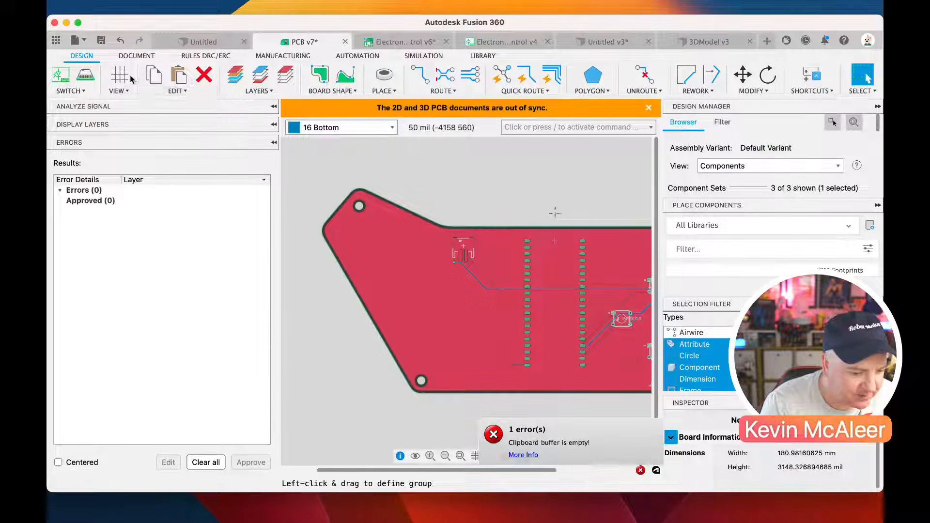
{"action": "left_click", "coordinate": [103, 42]}
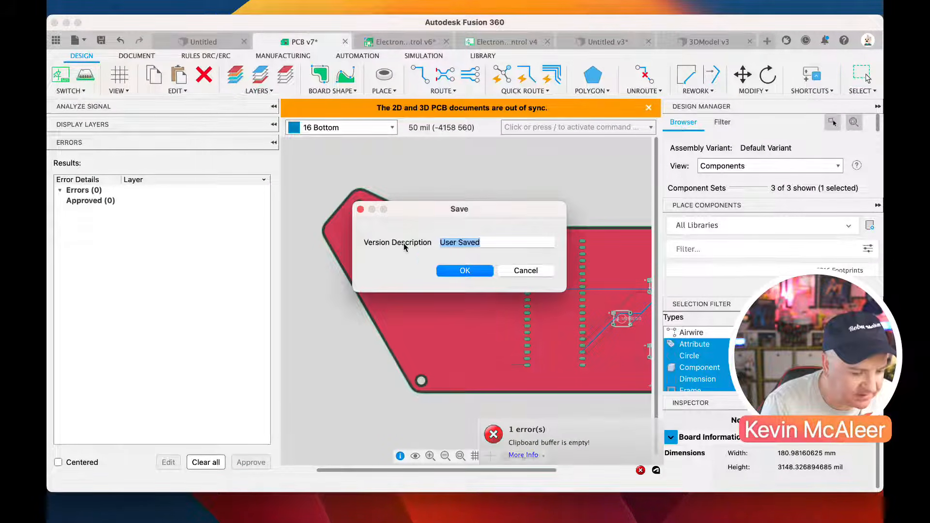
{"action": "left_click", "coordinate": [444, 272]}
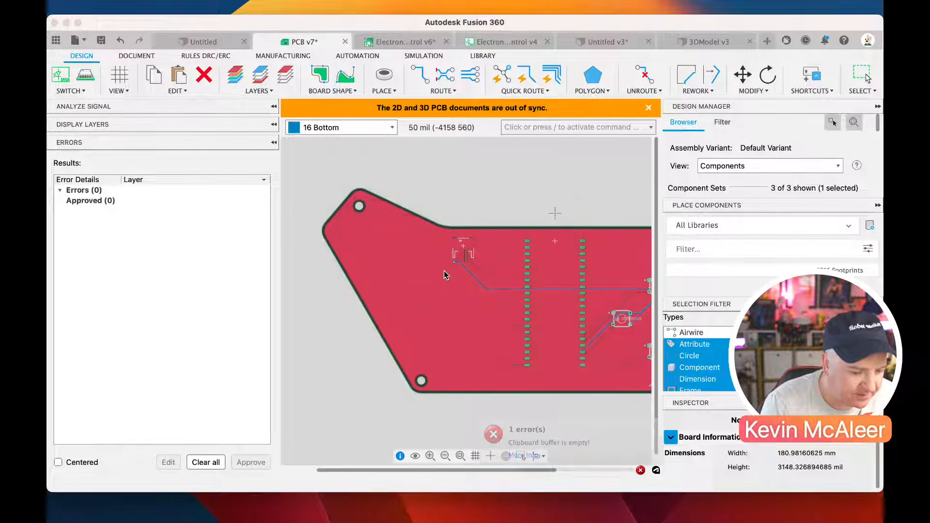
Save the synced 3D PCB document with the version description User Saved and push it to the 2D PCB again
{"action": "left_click", "coordinate": [87, 76]}
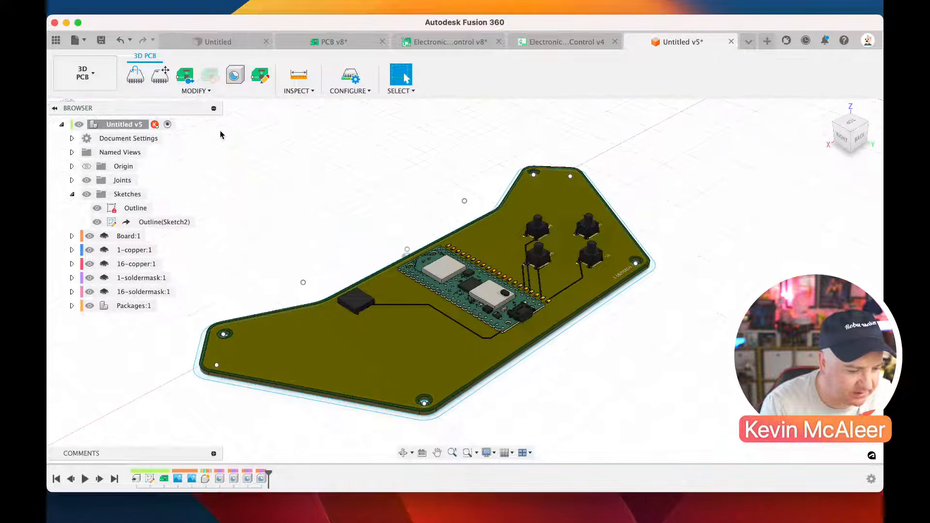
{"action": "left_click", "coordinate": [101, 40]}
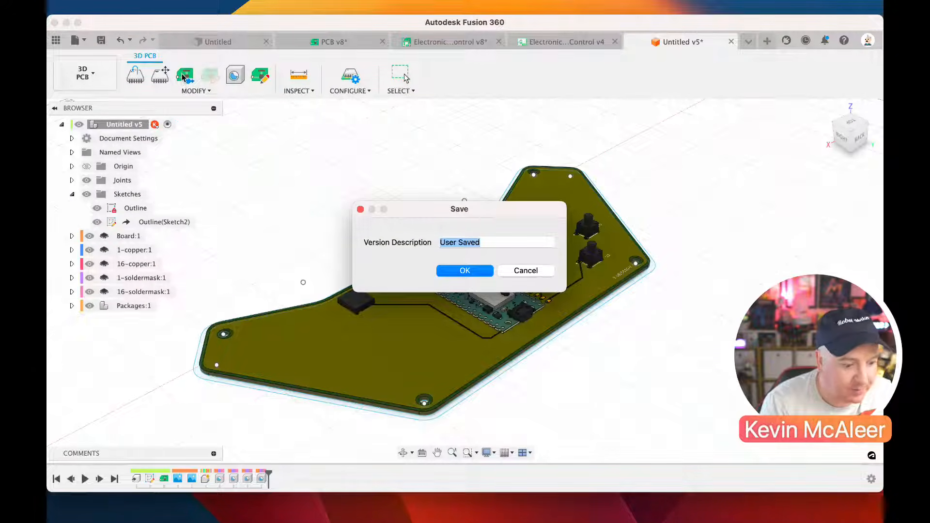
{"action": "key", "text": "Return"}
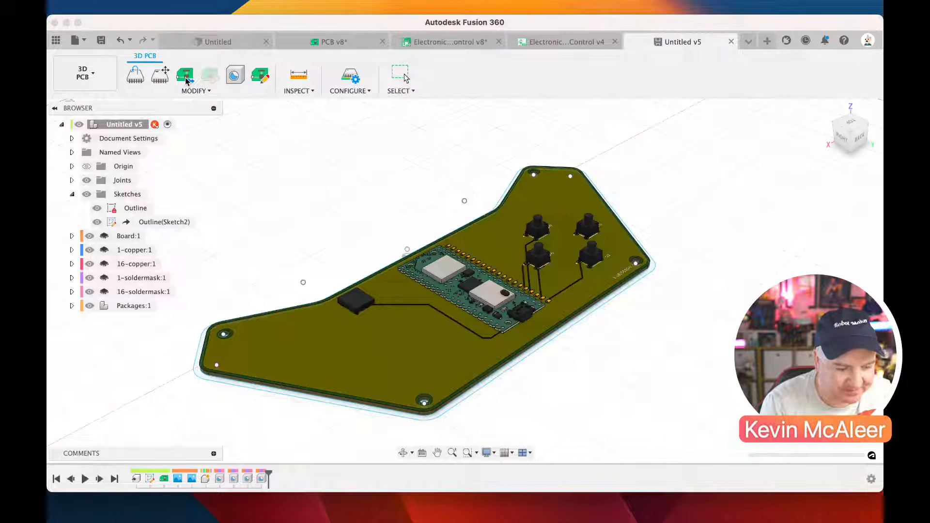
{"action": "left_click", "coordinate": [186, 78]}
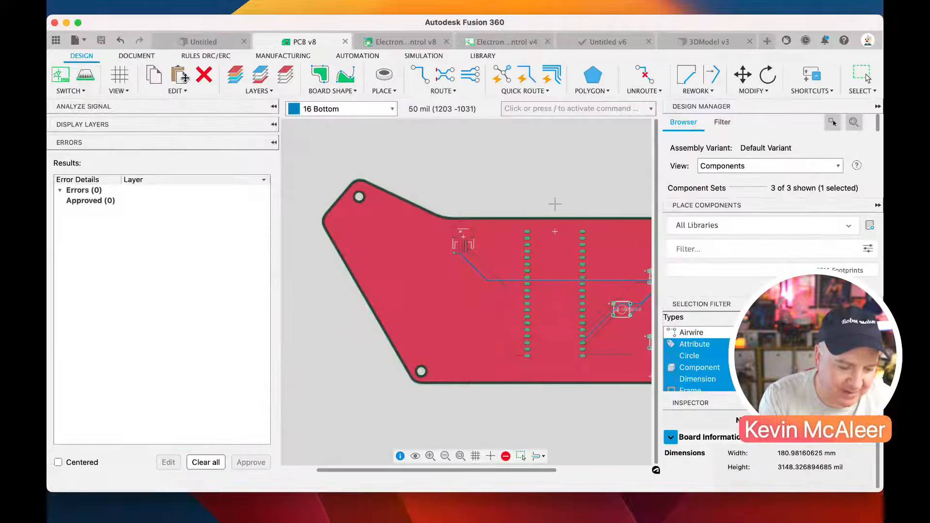
{"action": "scroll", "coordinate": [385, 219], "scroll_direction": "down", "scroll_amount": 3}
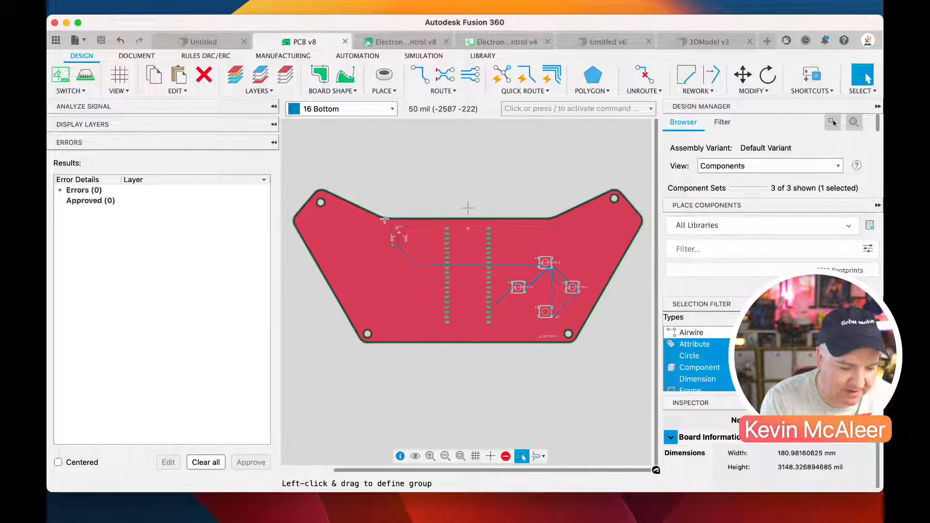